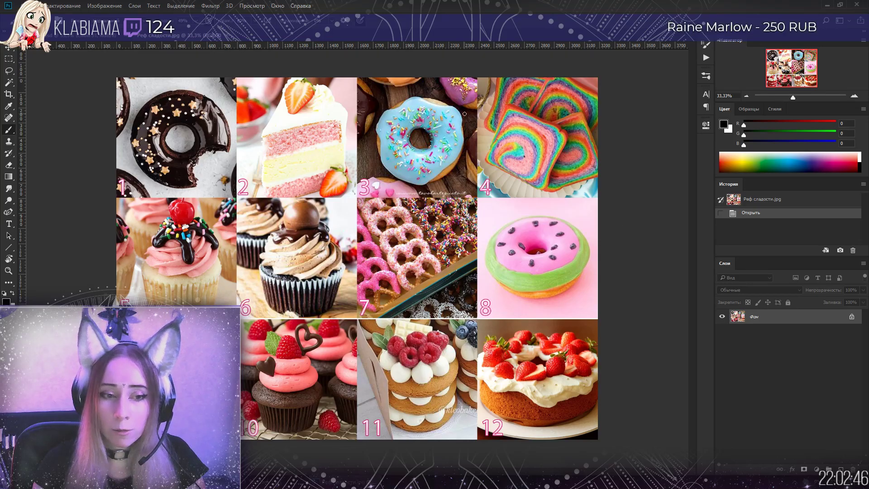
Examine the dessert reference sheet up close, including the star-sprinkled chocolate donut, pink cake slice and rainbow bread in the upper row
{"action": "left_click_drag", "start_coordinate": [794, 98], "coordinate": [798, 101]}
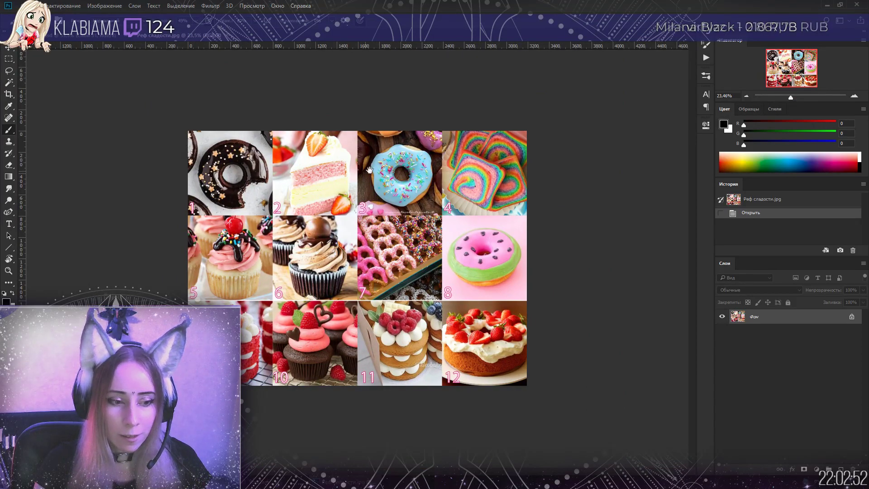
{"action": "scroll", "coordinate": [351, 202], "scroll_direction": "up", "scroll_amount": 8}
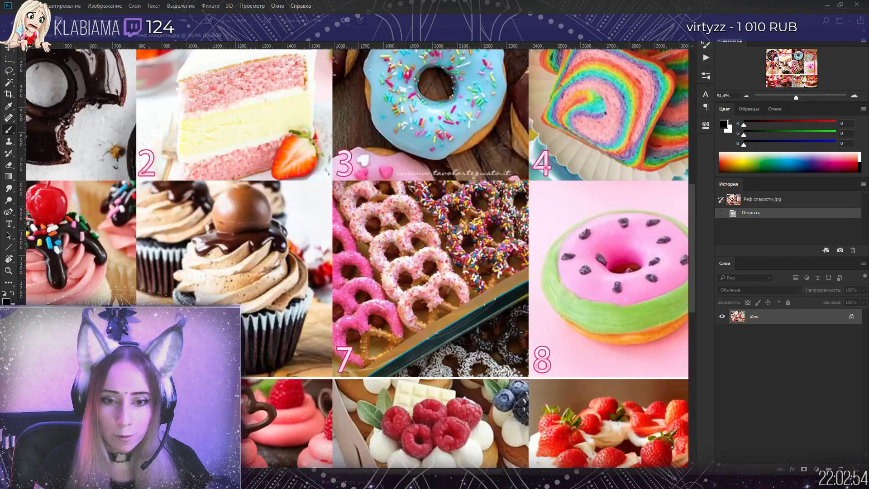
{"action": "left_click_drag", "start_coordinate": [241, 294], "coordinate": [326, 187]}
{"action": "scroll", "coordinate": [32, 467], "scroll_direction": "up", "scroll_amount": 3}
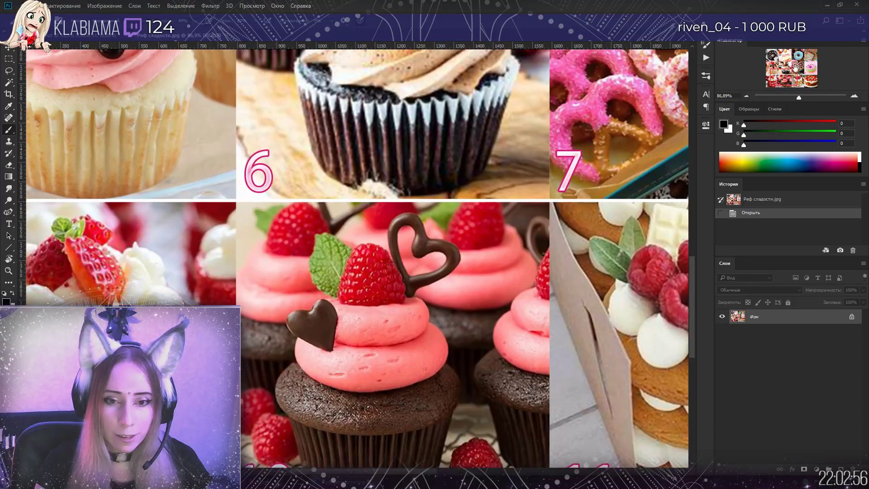
{"action": "scroll", "coordinate": [48, 337], "scroll_direction": "up", "scroll_amount": 1}
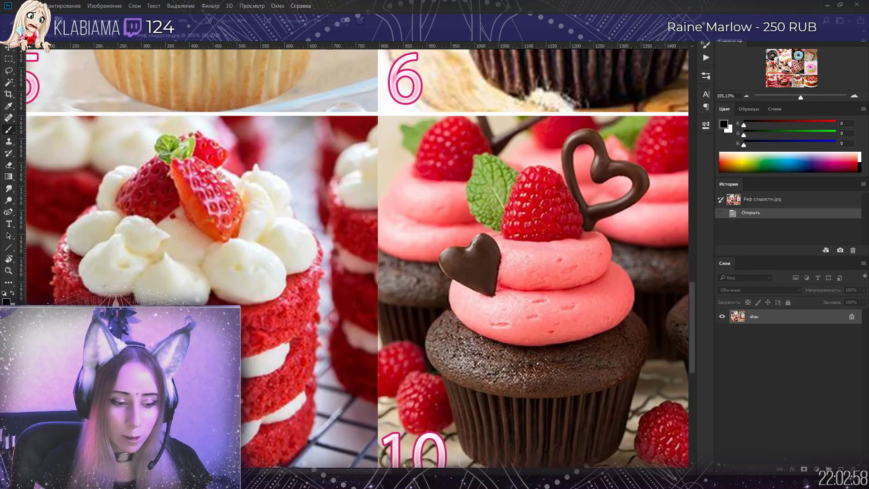
{"action": "left_click_drag", "start_coordinate": [318, 471], "coordinate": [284, 472]}
{"action": "mouse_move", "coordinate": [693, 293]}
{"action": "left_mouse_down"}
{"action": "mouse_move", "coordinate": [694, 310]}
{"action": "mouse_move", "coordinate": [696, 301]}
{"action": "left_mouse_up"}
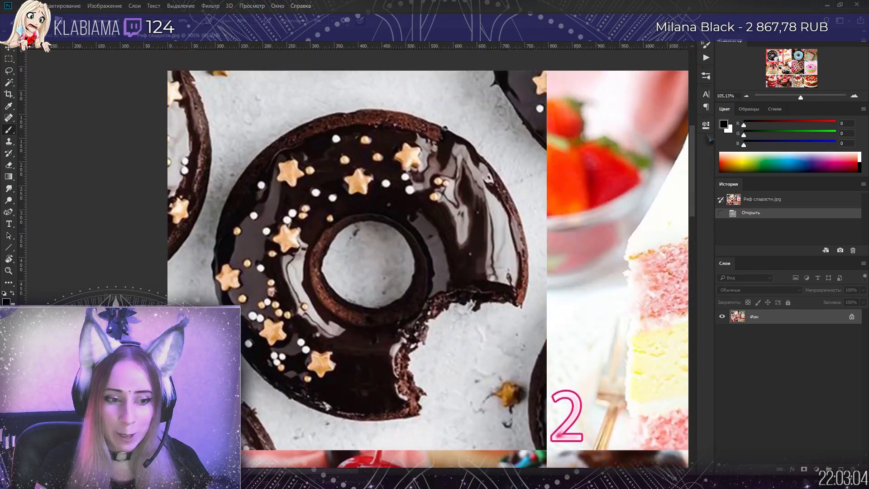
{"action": "left_click_drag", "start_coordinate": [708, 138], "coordinate": [708, 138]}
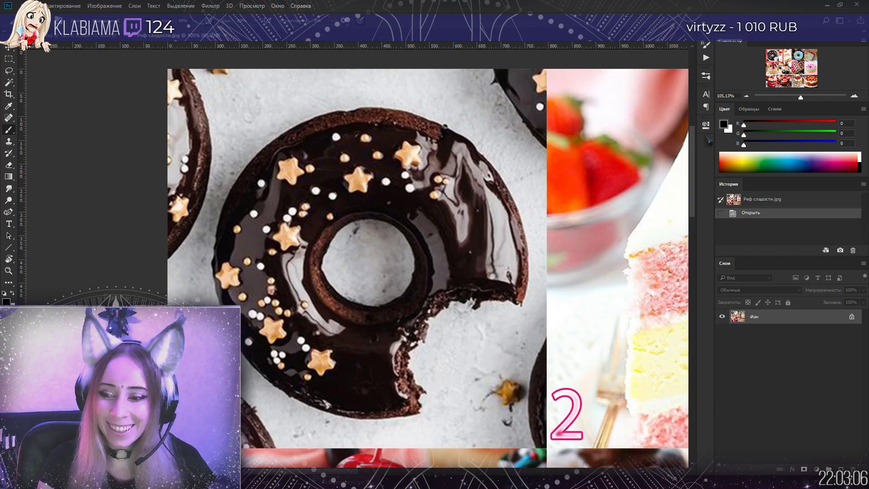
{"action": "scroll", "coordinate": [357, 267], "scroll_direction": "right", "scroll_amount": 9}
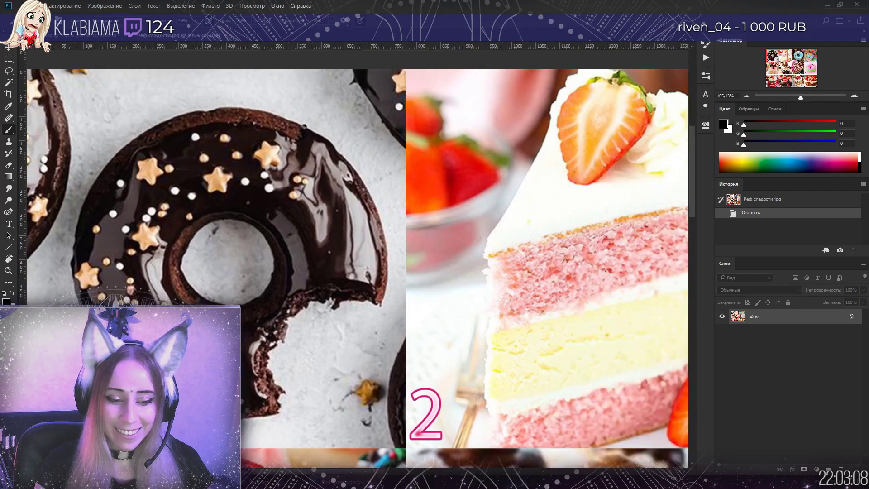
{"action": "scroll", "coordinate": [357, 267], "scroll_direction": "right", "scroll_amount": 20}
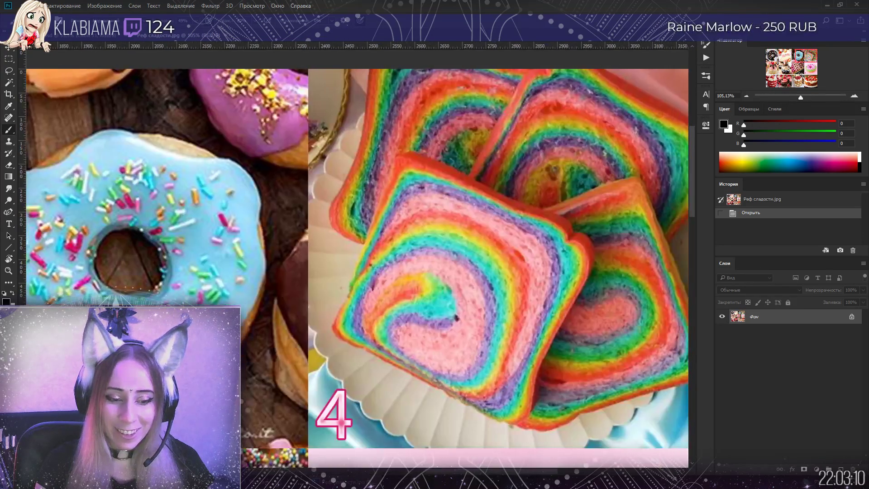
{"action": "scroll", "coordinate": [358, 268], "scroll_direction": "left", "scroll_amount": 20}
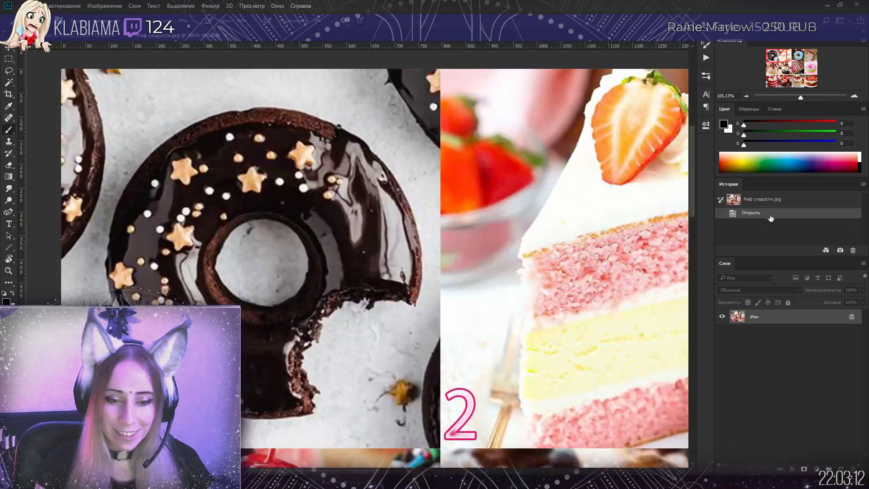
Examine the references in the middle and lower rows, from the cherry cupcake and pretzels to the red layered cake and strawberry cake
{"action": "scroll", "coordinate": [680, 258], "scroll_direction": "down", "scroll_amount": 11}
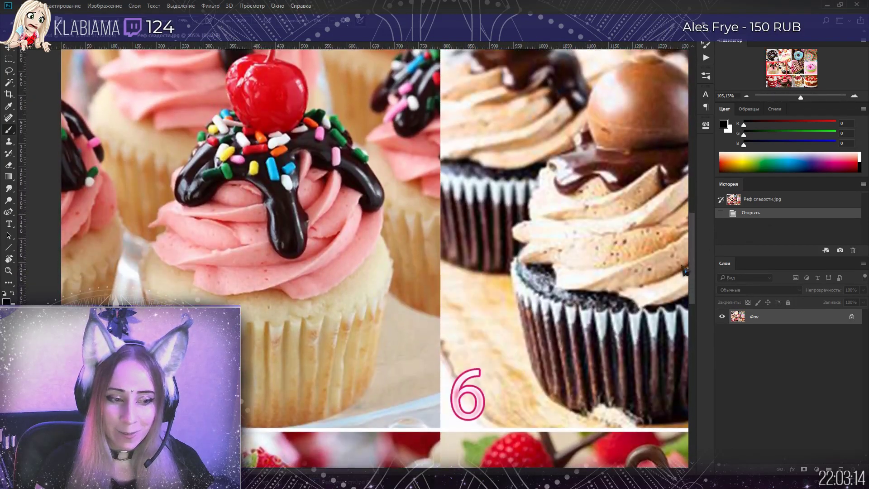
{"action": "scroll", "coordinate": [680, 258], "scroll_direction": "right", "scroll_amount": 15}
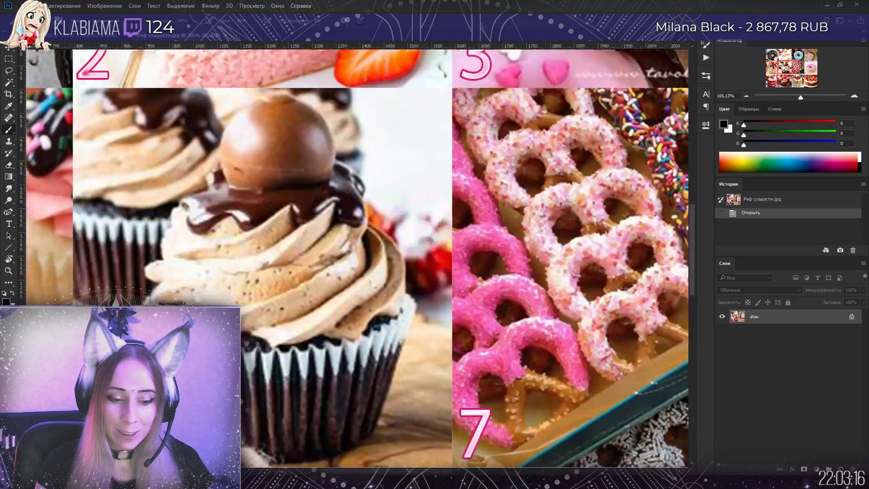
{"action": "scroll", "coordinate": [358, 258], "scroll_direction": "right", "scroll_amount": 5}
{"action": "scroll", "coordinate": [357, 258], "scroll_direction": "left", "scroll_amount": 18}
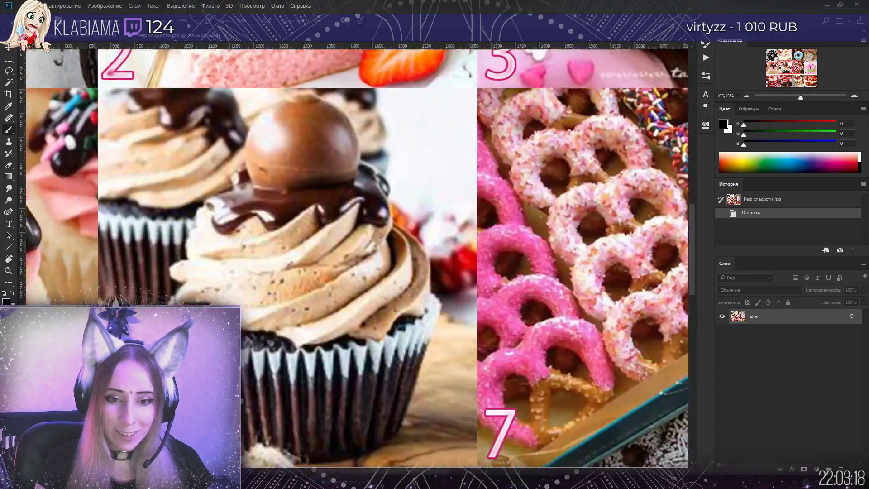
{"action": "scroll", "coordinate": [684, 324], "scroll_direction": "left", "scroll_amount": 4}
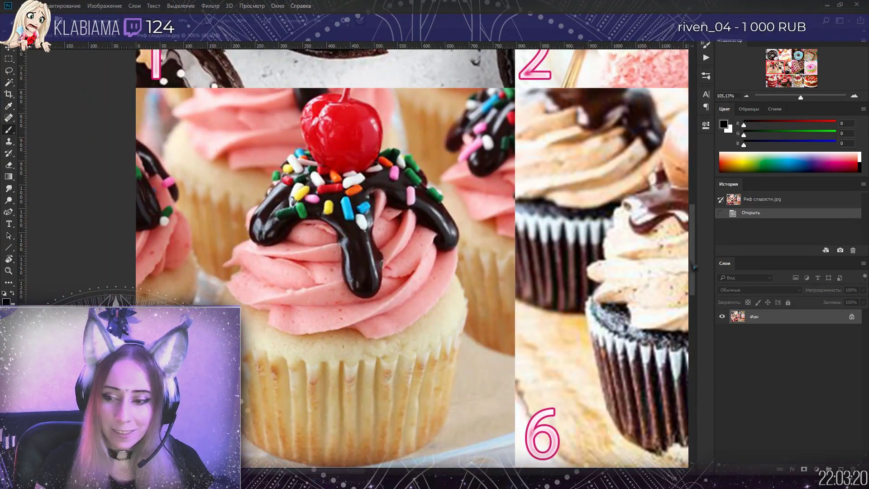
{"action": "scroll", "coordinate": [684, 324], "scroll_direction": "down", "scroll_amount": 6}
{"action": "scroll", "coordinate": [684, 325], "scroll_direction": "down", "scroll_amount": 6}
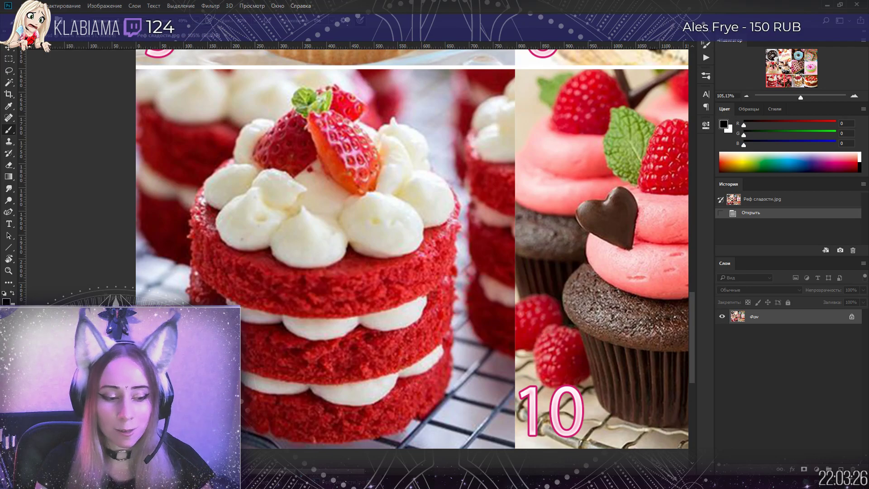
{"action": "left_click_drag", "start_coordinate": [414, 249], "coordinate": [412, 249]}
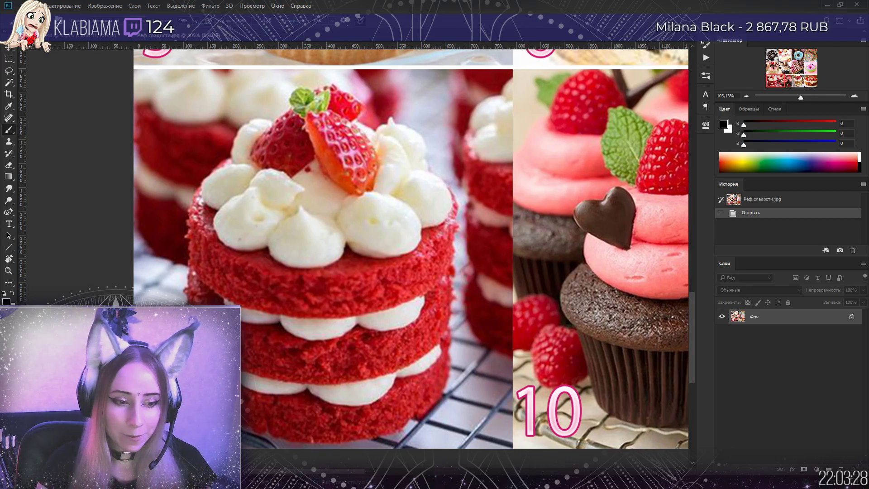
{"action": "scroll", "coordinate": [412, 258], "scroll_direction": "right", "scroll_amount": 10}
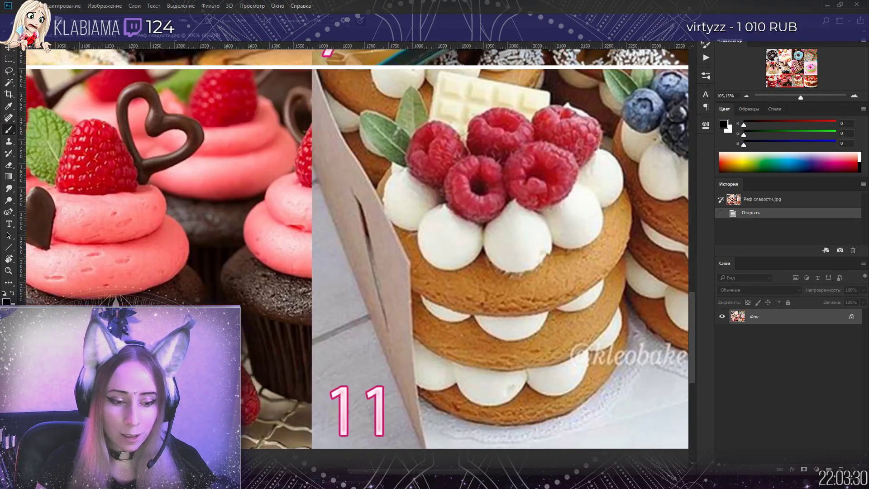
{"action": "scroll", "coordinate": [357, 246], "scroll_direction": "right", "scroll_amount": 8}
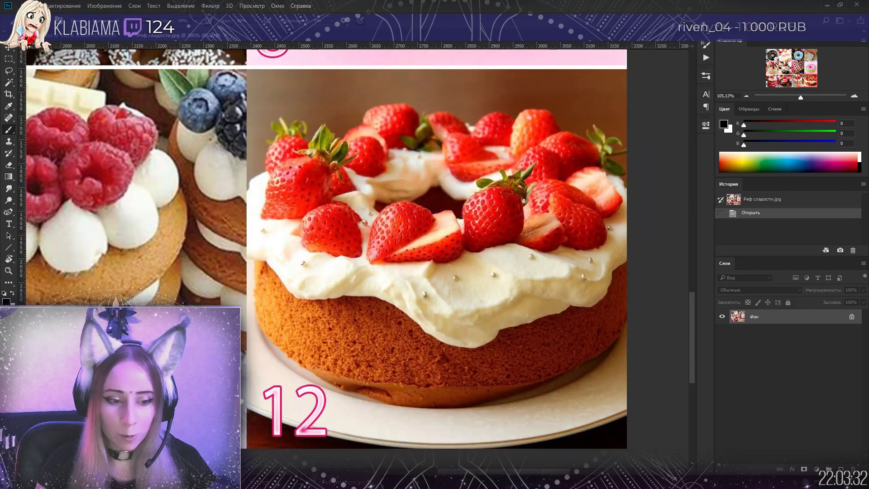
{"action": "left_click_drag", "start_coordinate": [504, 471], "coordinate": [503, 471]}
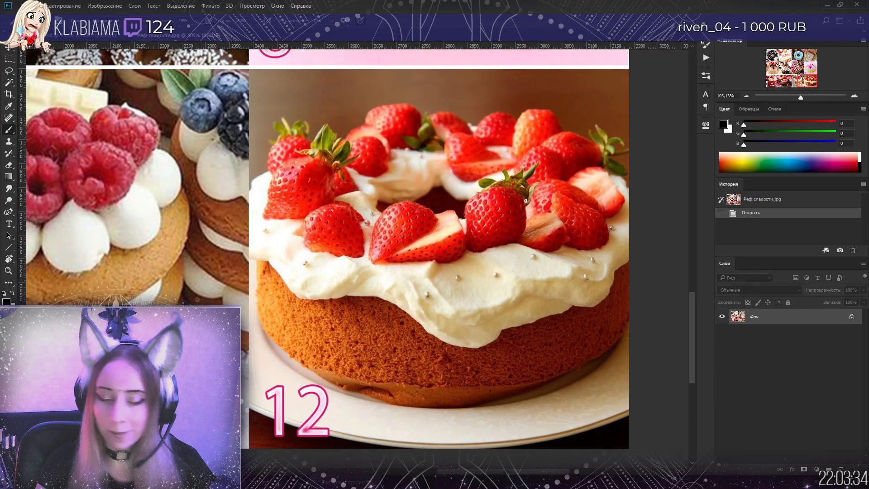
{"action": "scroll", "coordinate": [358, 247], "scroll_direction": "left", "scroll_amount": 15}
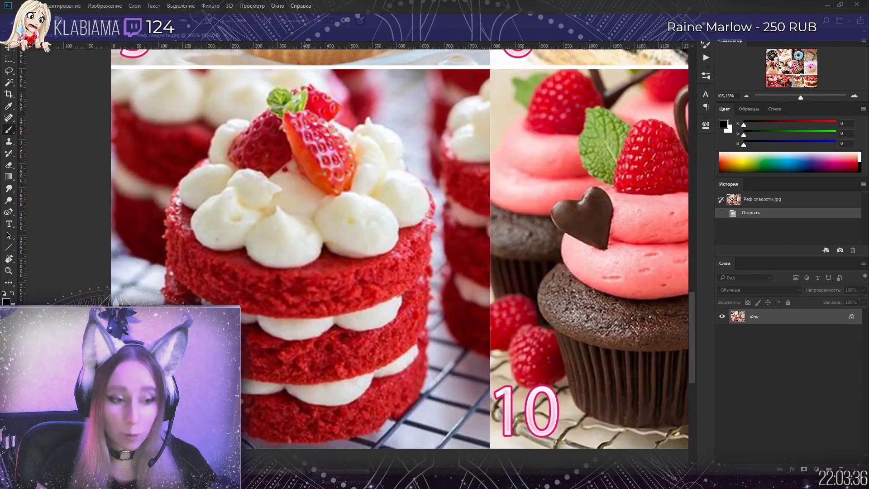
Detach the reference image Реф сладости.jpg into a floating window, resize and reposition it, and minimize it
{"action": "left_click_drag", "start_coordinate": [184, 36], "coordinate": [327, 85]}
{"action": "left_click_drag", "start_coordinate": [819, 73], "coordinate": [517, 103]}
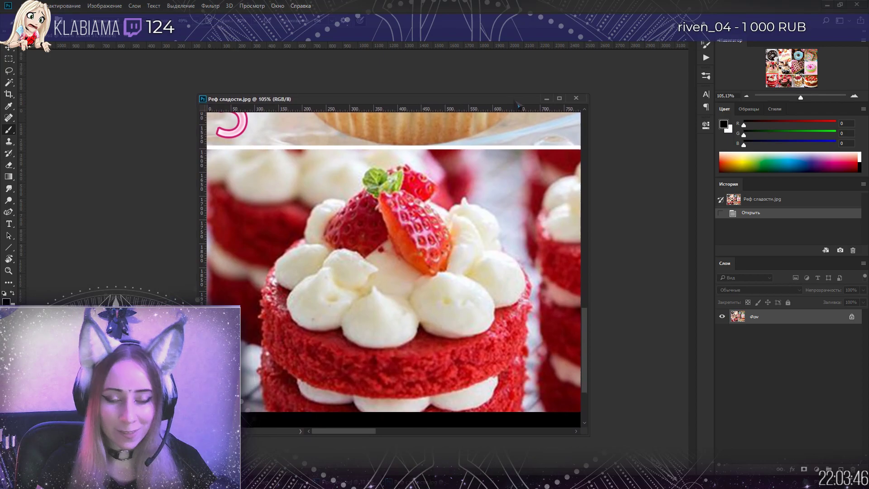
{"action": "mouse_move", "coordinate": [784, 67]}
{"action": "left_mouse_down"}
{"action": "mouse_move", "coordinate": [801, 54]}
{"action": "mouse_move", "coordinate": [769, 83]}
{"action": "left_mouse_up"}
{"action": "left_click_drag", "start_coordinate": [587, 431], "coordinate": [577, 464]}
{"action": "left_click_drag", "start_coordinate": [469, 101], "coordinate": [532, 69]}
{"action": "left_click", "coordinate": [602, 61]}
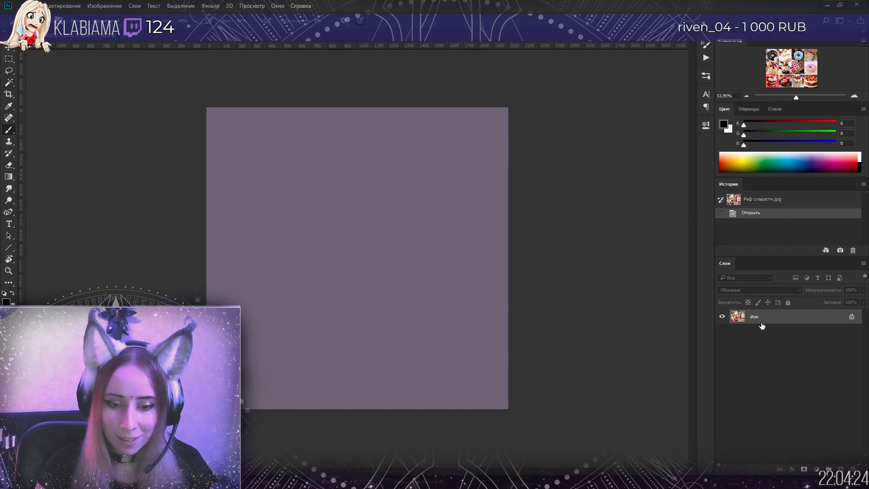
Switch to the Пропсы.psd document and enlarge the navigator preview and the color spectrum
{"action": "left_click", "coordinate": [74, 39]}
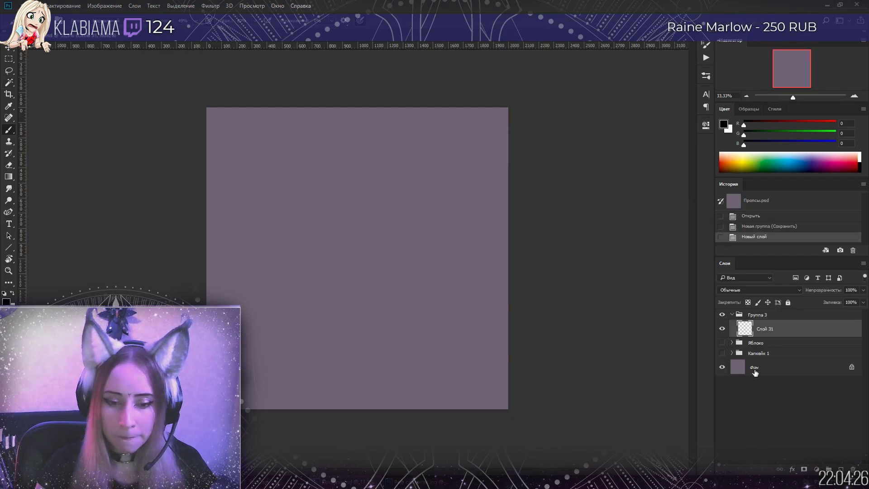
{"action": "left_click_drag", "start_coordinate": [802, 110], "coordinate": [808, 179]}
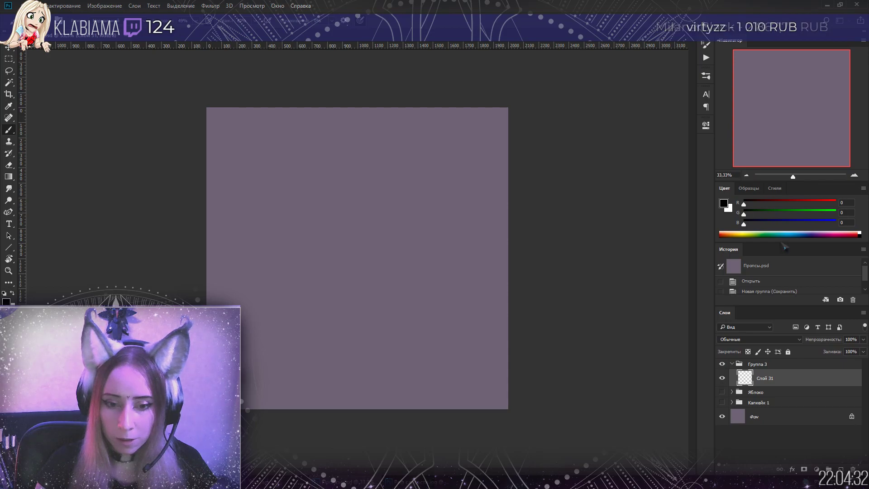
{"action": "left_click_drag", "start_coordinate": [781, 244], "coordinate": [783, 256]}
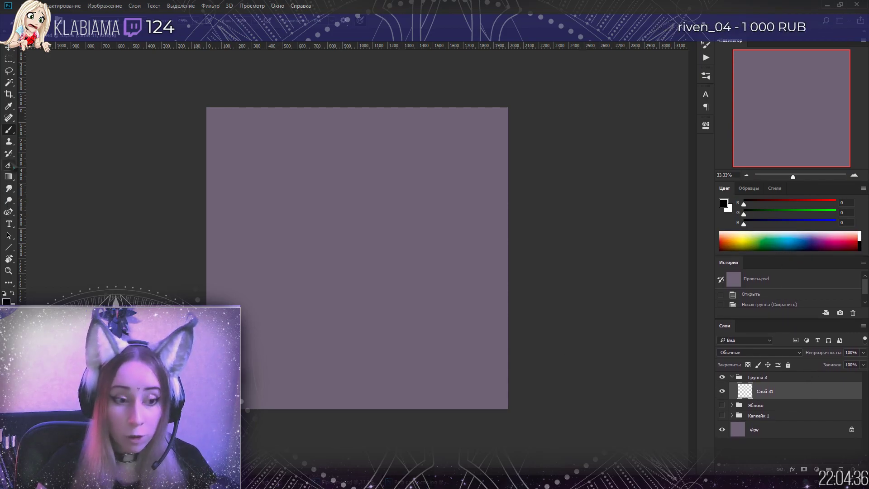
{"action": "left_click", "coordinate": [551, 153]}
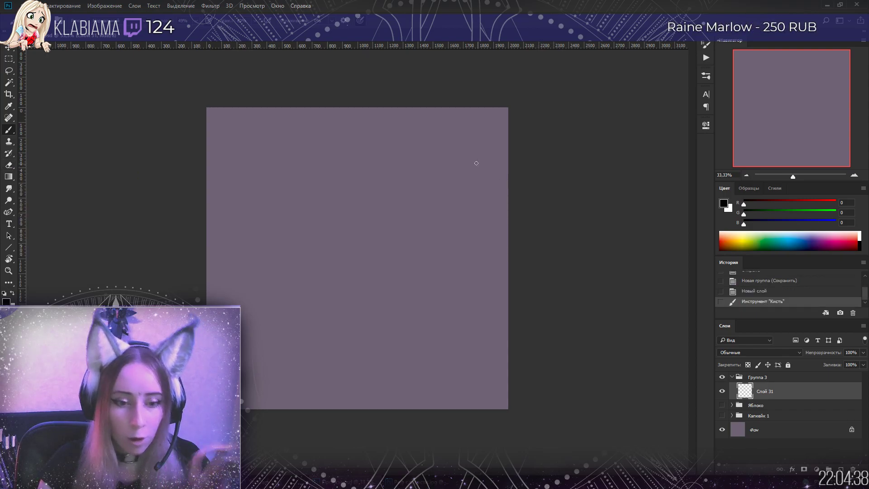
{"action": "left_click_drag", "start_coordinate": [404, 185], "coordinate": [424, 201]}
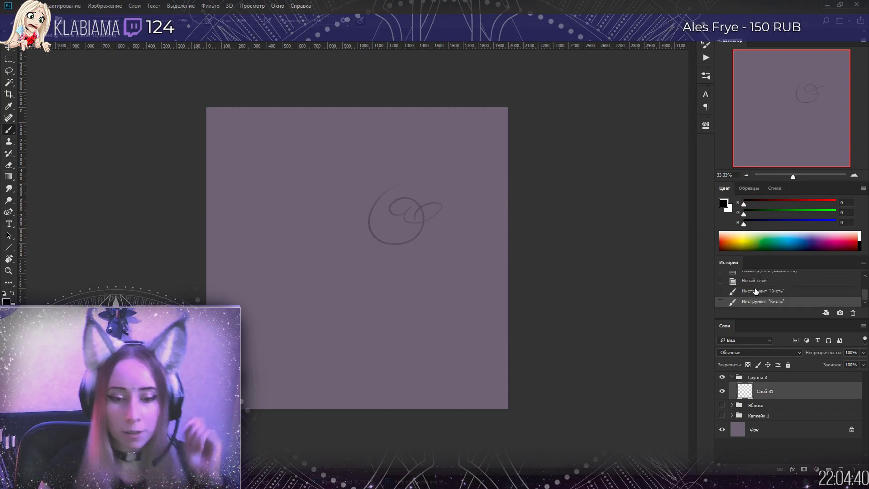
{"action": "left_click", "coordinate": [754, 292]}
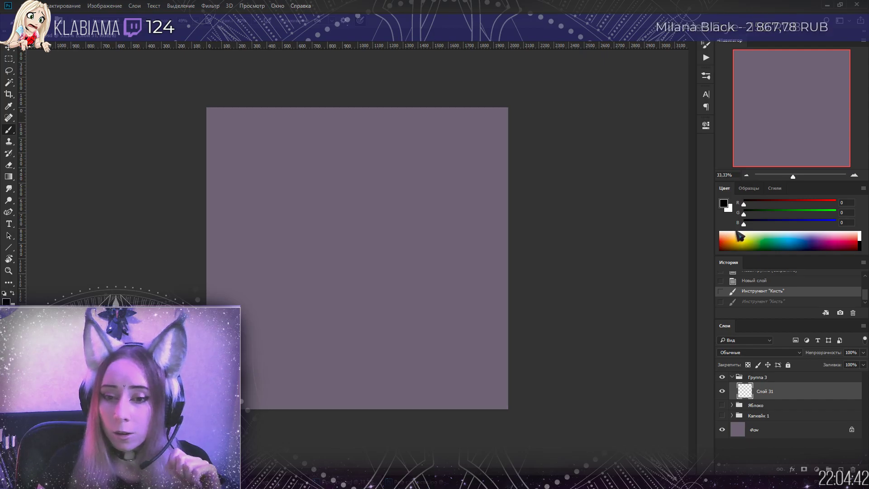
Make a flat elliptical selection about 980 px wide, centred across the canvas, and stroke it with a centered 8 px black line
{"action": "scroll", "coordinate": [343, 208], "scroll_direction": "up", "scroll_amount": 2}
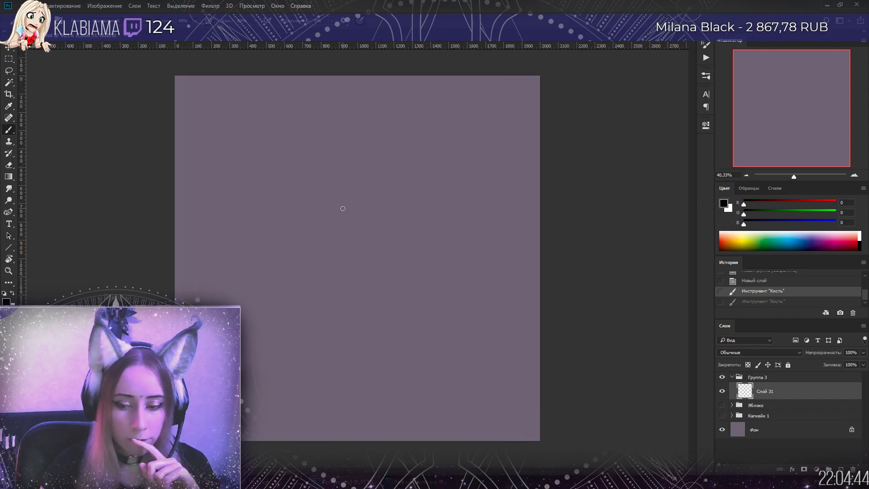
{"action": "right_click", "coordinate": [16, 251]}
{"action": "right_click", "coordinate": [10, 61]}
{"action": "left_click", "coordinate": [50, 68]}
{"action": "left_click_drag", "start_coordinate": [279, 179], "coordinate": [458, 235]}
{"action": "mouse_move", "coordinate": [398, 209]}
{"action": "left_mouse_down"}
{"action": "mouse_move", "coordinate": [404, 246]}
{"action": "mouse_move", "coordinate": [388, 232]}
{"action": "left_mouse_up"}
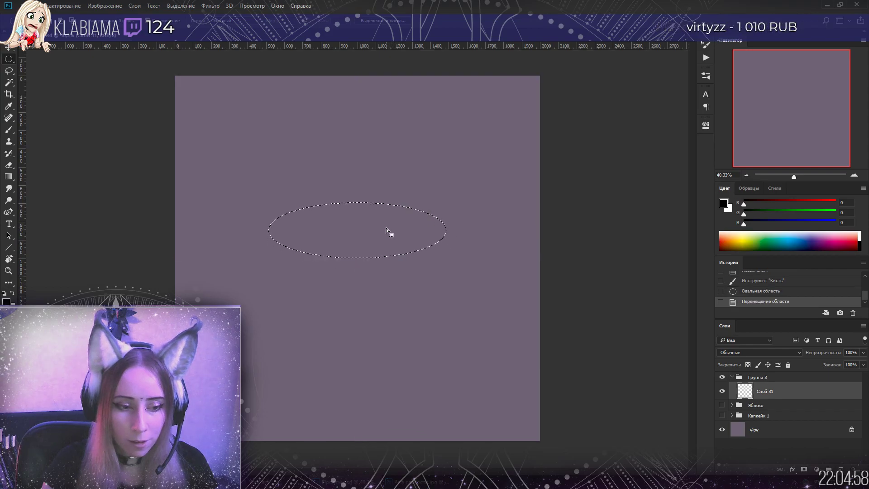
{"action": "right_click", "coordinate": [386, 229]}
{"action": "left_click", "coordinate": [448, 372]}
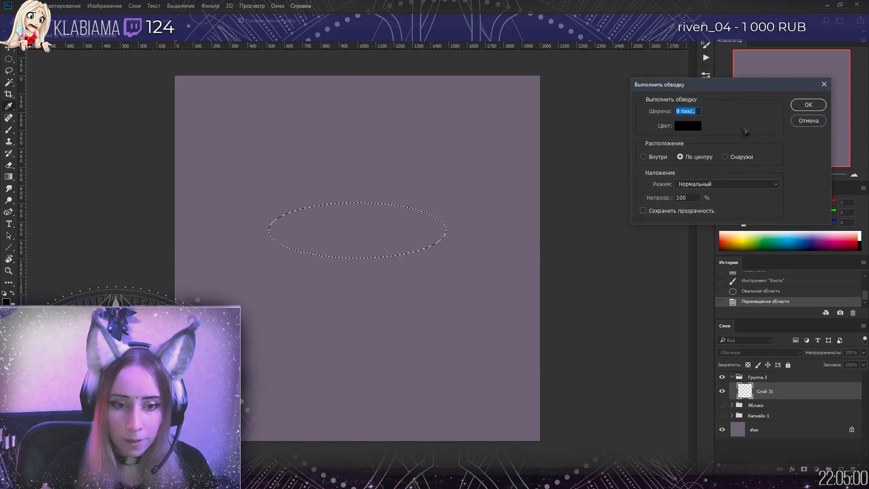
{"action": "left_click", "coordinate": [809, 106]}
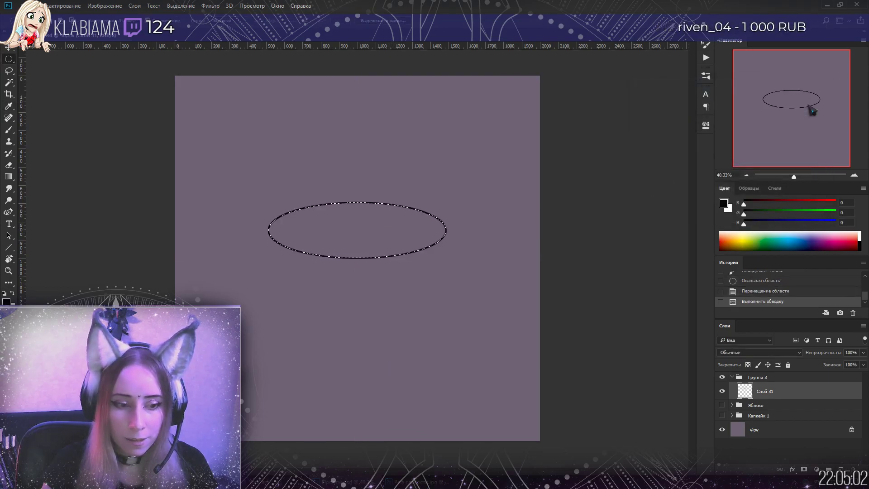
Shift the elliptical selection down about half its height, stroke it with the same outline settings, and deselect
{"action": "left_click_drag", "start_coordinate": [347, 235], "coordinate": [351, 260]}
{"action": "right_click", "coordinate": [352, 251]}
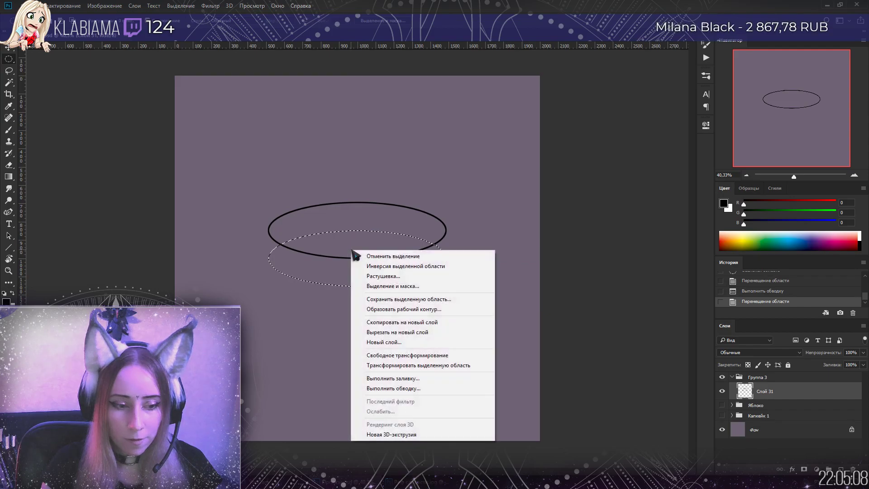
{"action": "left_click", "coordinate": [433, 388]}
{"action": "left_click", "coordinate": [808, 105]}
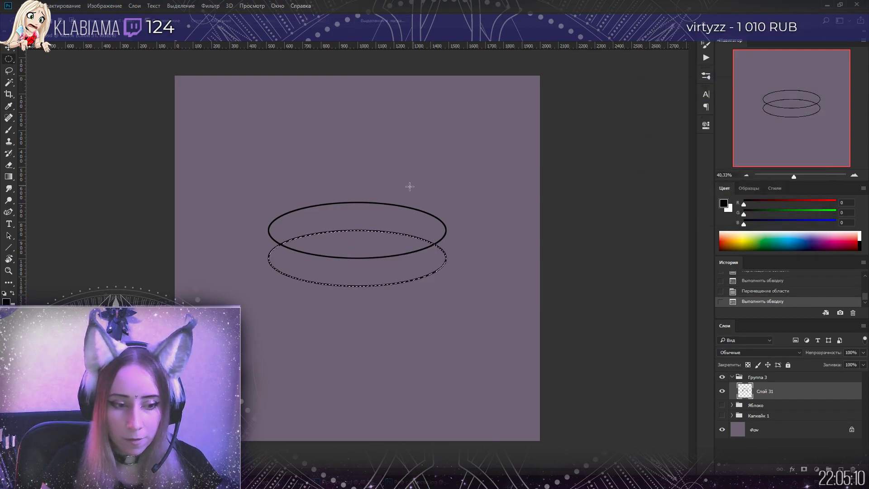
{"action": "key", "text": "l"}
{"action": "key", "text": "ctrl+d"}
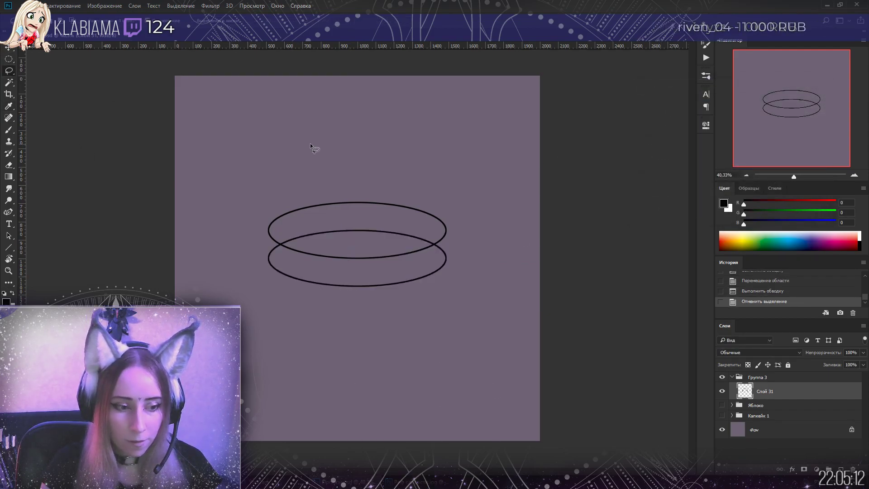
Erase the lower ellipse's back arc and side ends, leaving its front curve below the intact upper ellipse
{"action": "key", "text": "e"}
{"action": "mouse_move", "coordinate": [430, 236]}
{"action": "left_mouse_down"}
{"action": "mouse_move", "coordinate": [287, 239]}
{"action": "mouse_move", "coordinate": [322, 237]}
{"action": "left_mouse_up"}
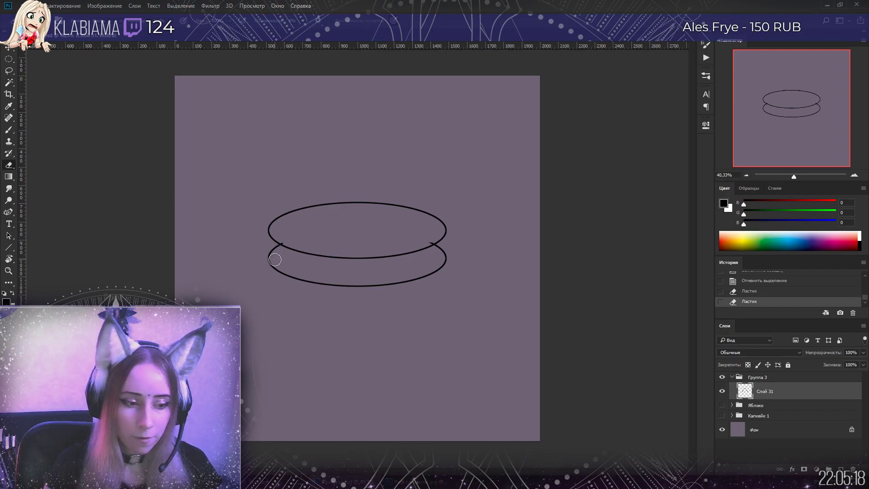
{"action": "left_click_drag", "start_coordinate": [282, 252], "coordinate": [293, 257]}
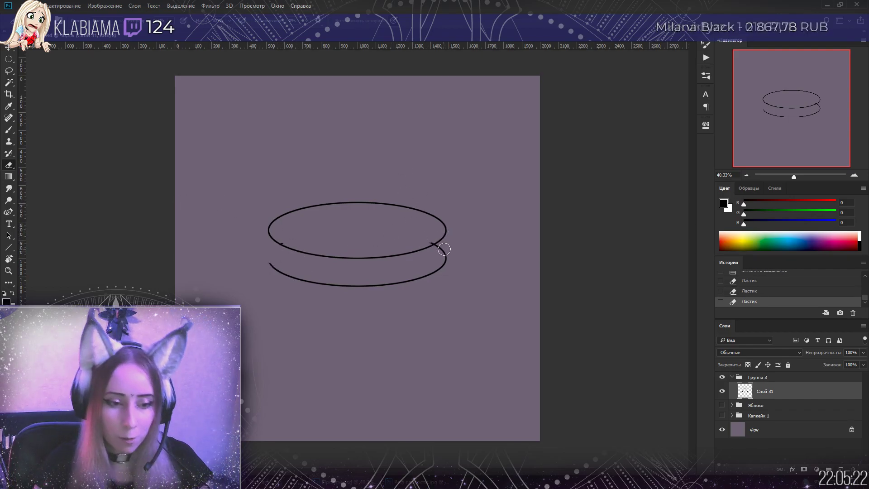
{"action": "left_click_drag", "start_coordinate": [439, 246], "coordinate": [430, 237]}
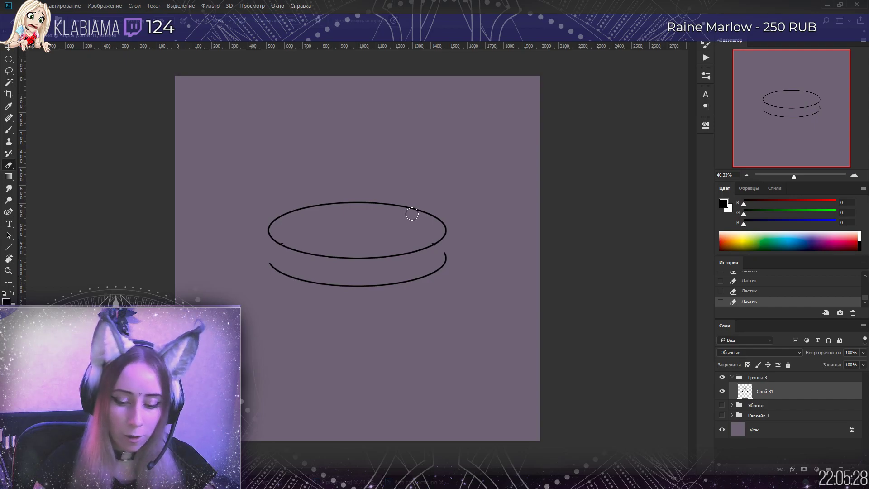
{"action": "left_click_drag", "start_coordinate": [451, 248], "coordinate": [448, 259]}
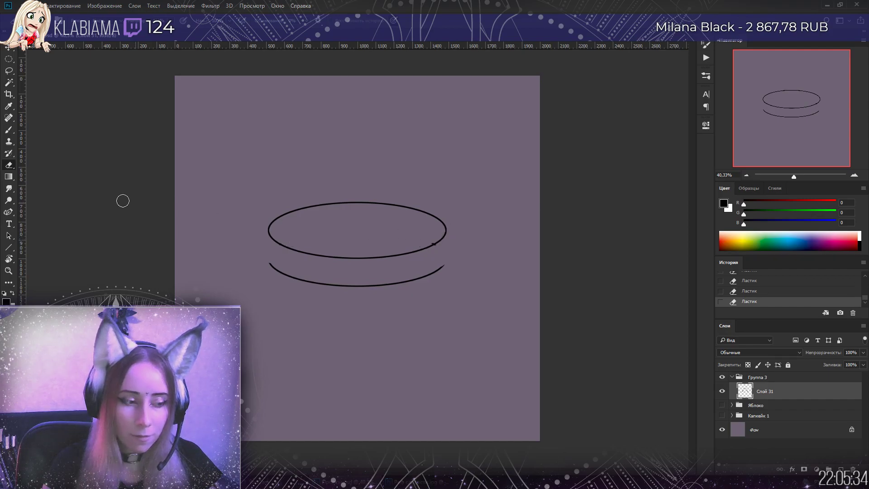
Brush short vertical lines joining the upper ellipse to the lower curve on both sides, closing the disc outline
{"action": "key", "text": "b"}
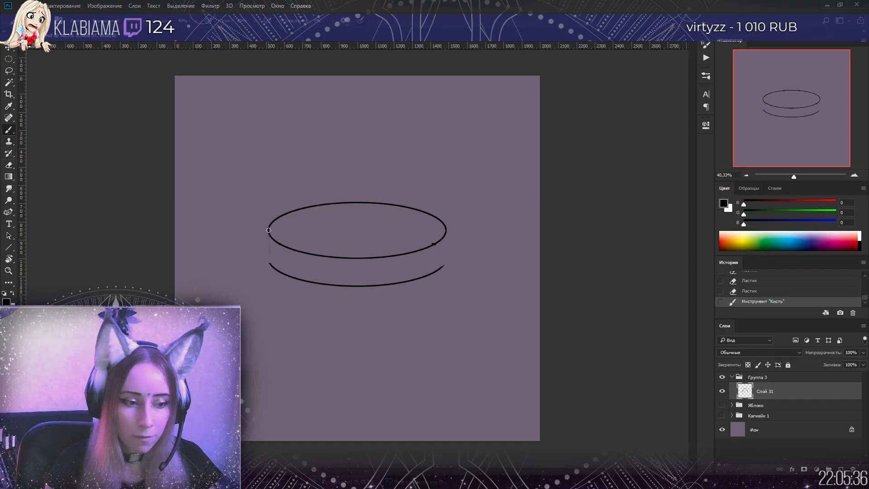
{"action": "left_click_drag", "start_coordinate": [270, 235], "coordinate": [270, 263]}
{"action": "left_click_drag", "start_coordinate": [446, 230], "coordinate": [444, 264]}
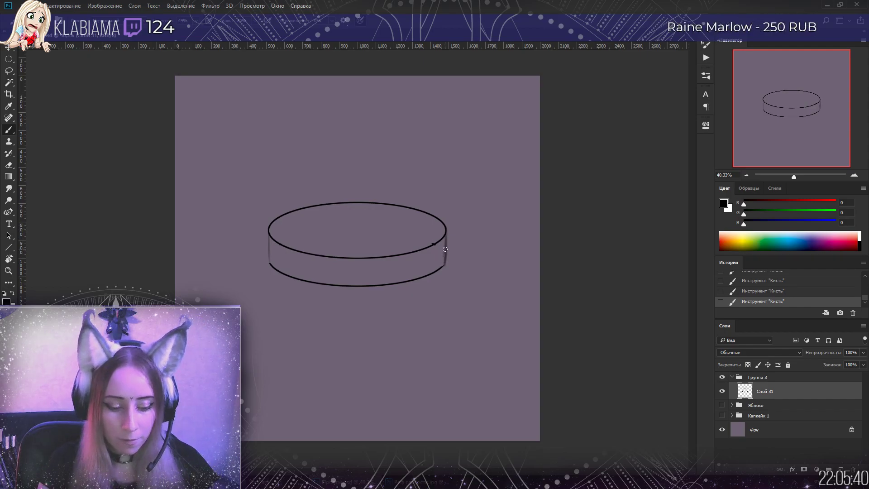
Duplicate the disc layer twice and stack the copies straight below the original, each about 285 px lower
{"action": "key", "text": "ctrl+j"}
{"action": "key", "text": "v"}
{"action": "left_click_drag", "start_coordinate": [351, 215], "coordinate": [368, 311]}
{"action": "key", "text": "ctrl+j"}
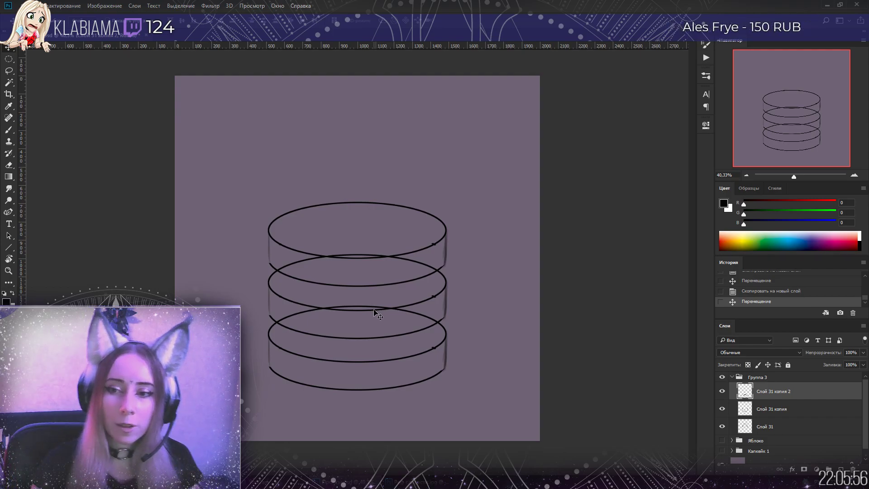
Erase the back arcs of the bottom and middle discs where they overlap the disc above, each on its own layer
{"action": "left_click", "coordinate": [723, 392]}
{"action": "left_click", "coordinate": [723, 394]}
{"action": "key", "text": "e"}
{"action": "mouse_move", "coordinate": [427, 316]}
{"action": "left_mouse_down"}
{"action": "mouse_move", "coordinate": [401, 307]}
{"action": "mouse_move", "coordinate": [278, 315]}
{"action": "mouse_move", "coordinate": [296, 317]}
{"action": "left_mouse_up"}
{"action": "left_click", "coordinate": [435, 314]}
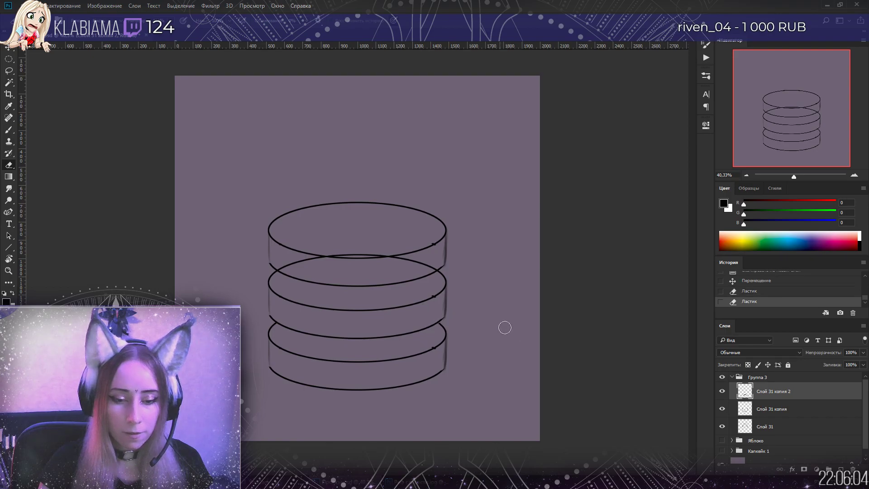
{"action": "key", "text": "alt+bracketleft"}
{"action": "mouse_move", "coordinate": [429, 265]}
{"action": "left_mouse_down"}
{"action": "mouse_move", "coordinate": [380, 247]}
{"action": "mouse_move", "coordinate": [400, 261]}
{"action": "mouse_move", "coordinate": [282, 265]}
{"action": "left_mouse_up"}
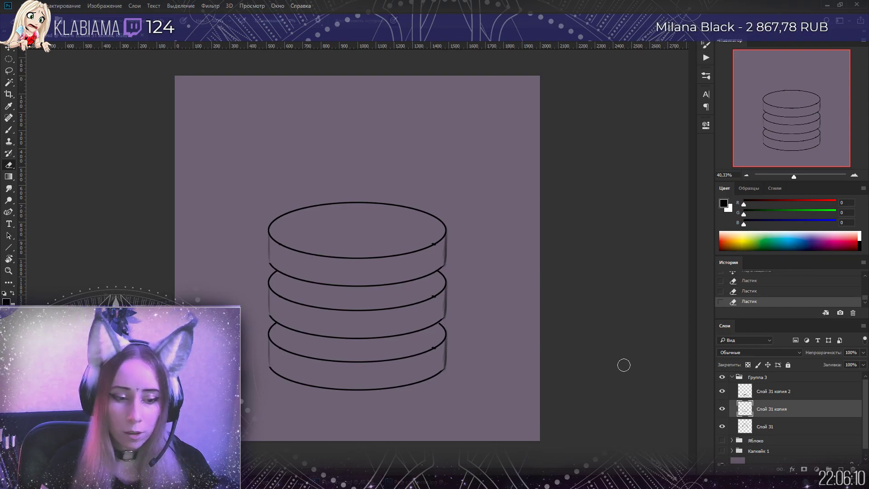
Merge the two copied disc layers down into Слой 31
{"action": "left_click", "coordinate": [781, 391]}
{"action": "key", "text": "ctrl+e"}
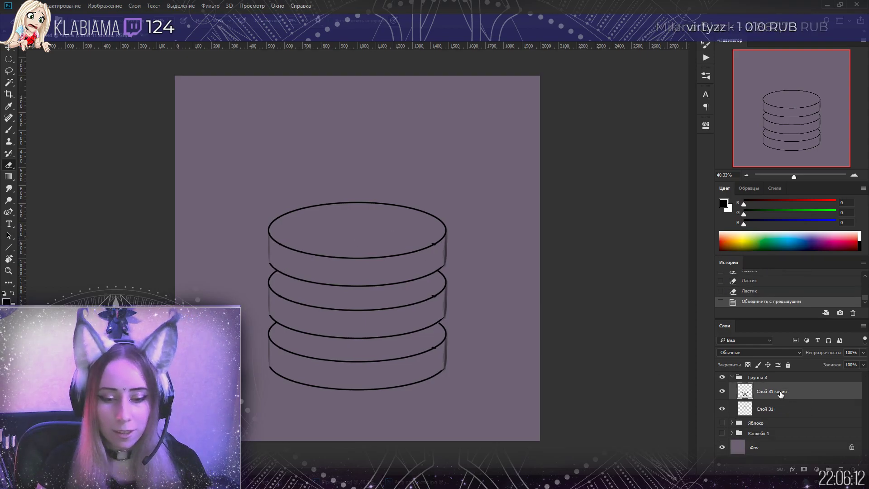
{"action": "key", "text": "ctrl+e"}
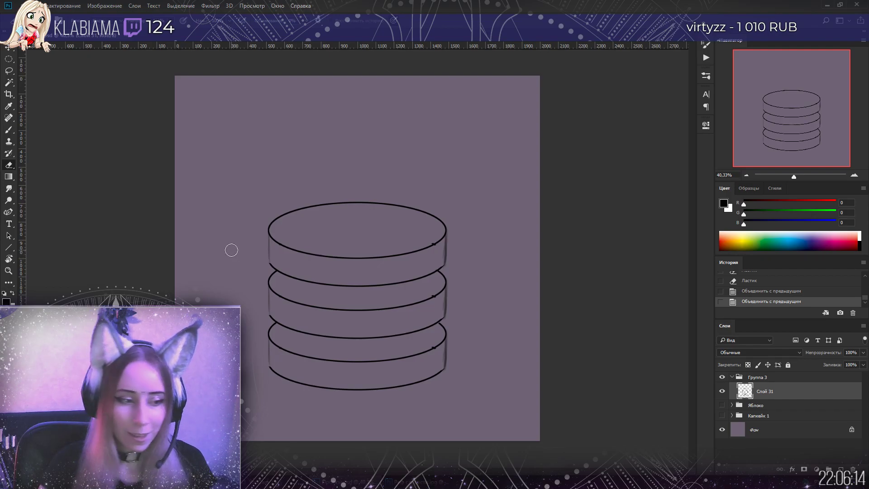
Sketch a row of scalloped filling curves in the gap between the top and middle discs, darkening the strokes
{"action": "key", "text": "b"}
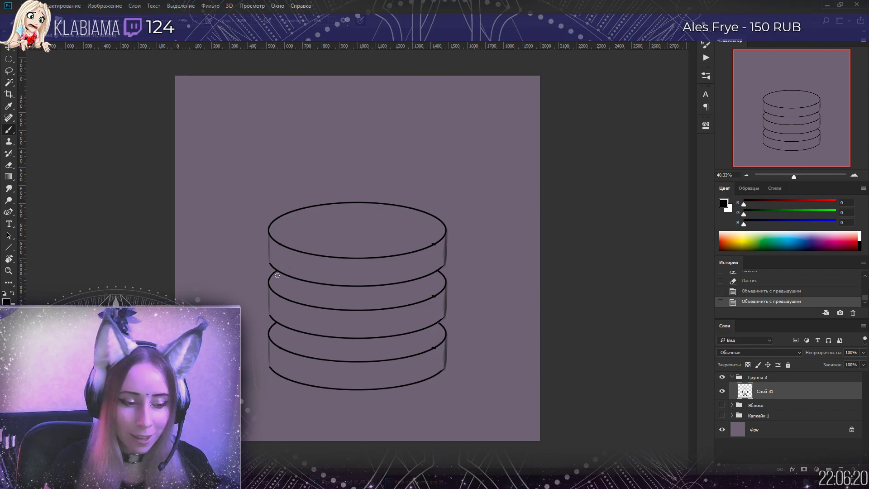
{"action": "mouse_move", "coordinate": [285, 276]}
{"action": "left_mouse_down"}
{"action": "mouse_move", "coordinate": [294, 295]}
{"action": "mouse_move", "coordinate": [307, 288]}
{"action": "mouse_move", "coordinate": [288, 284]}
{"action": "mouse_move", "coordinate": [348, 288]}
{"action": "mouse_move", "coordinate": [333, 290]}
{"action": "mouse_move", "coordinate": [348, 301]}
{"action": "left_mouse_up"}
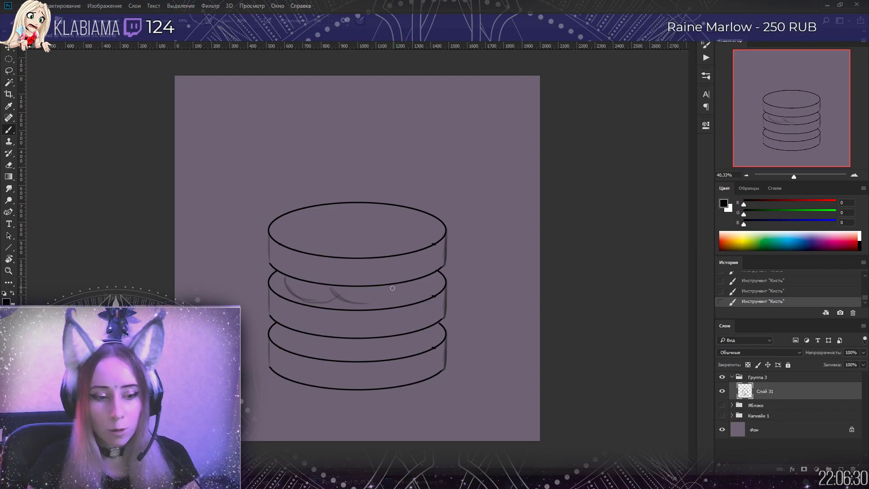
{"action": "left_click_drag", "start_coordinate": [363, 301], "coordinate": [401, 286]}
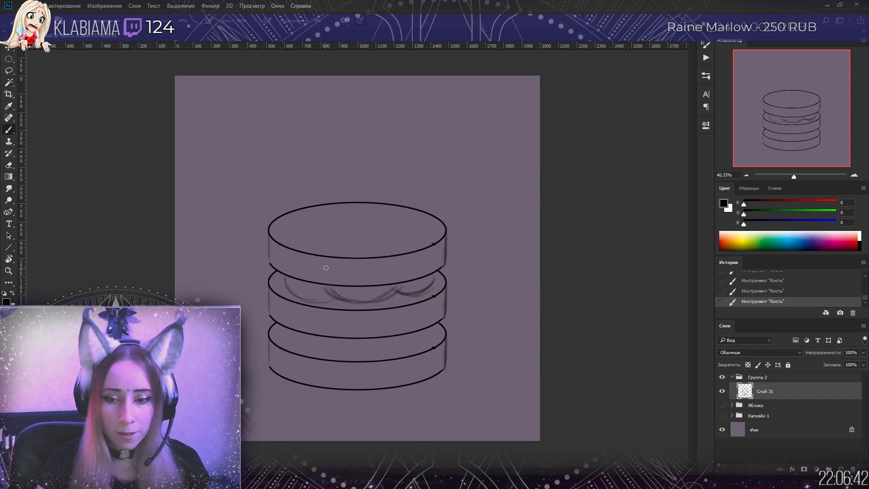
{"action": "mouse_move", "coordinate": [336, 291]}
{"action": "left_mouse_down"}
{"action": "mouse_move", "coordinate": [303, 297]}
{"action": "mouse_move", "coordinate": [316, 298]}
{"action": "left_mouse_up"}
{"action": "left_click_drag", "start_coordinate": [282, 277], "coordinate": [302, 297]}
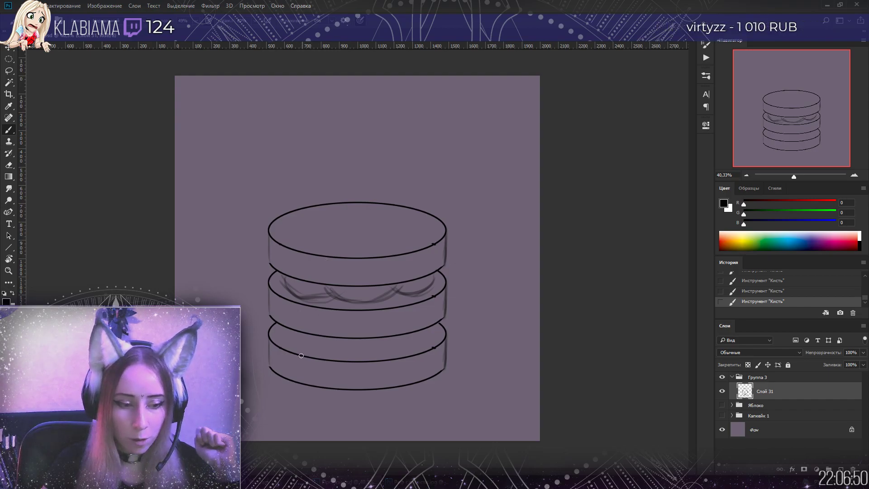
Sketch scalloped filling curves between the middle and bottom discs, erasing the stray left end, and start two ovals on the top face
{"action": "mouse_move", "coordinate": [282, 327]}
{"action": "left_mouse_down"}
{"action": "mouse_move", "coordinate": [305, 347]}
{"action": "mouse_move", "coordinate": [338, 340]}
{"action": "mouse_move", "coordinate": [312, 352]}
{"action": "left_mouse_up"}
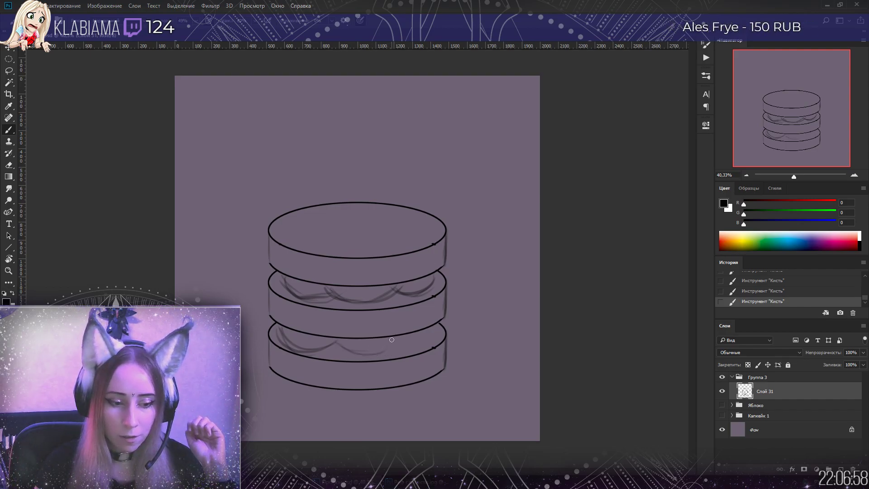
{"action": "left_click", "coordinate": [8, 166]}
{"action": "left_click_drag", "start_coordinate": [286, 330], "coordinate": [286, 341]}
{"action": "mouse_move", "coordinate": [279, 329]}
{"action": "left_mouse_down"}
{"action": "mouse_move", "coordinate": [295, 349]}
{"action": "mouse_move", "coordinate": [276, 336]}
{"action": "left_mouse_up"}
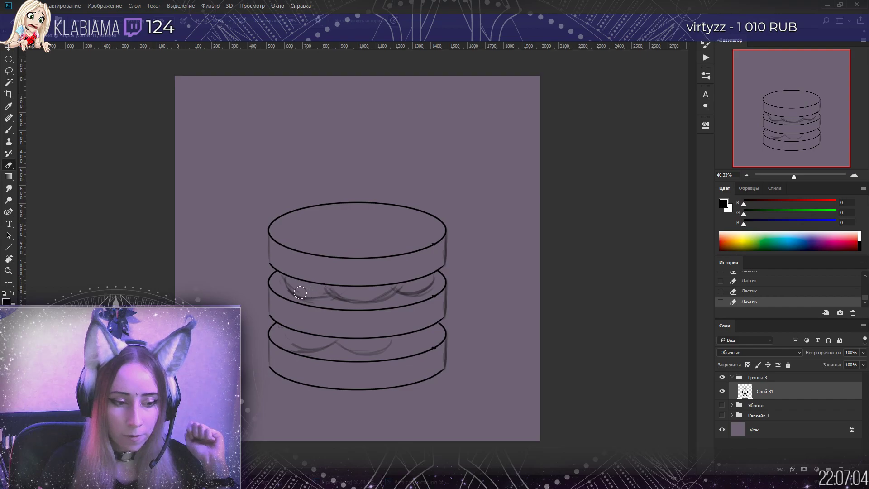
{"action": "left_click", "coordinate": [17, 132]}
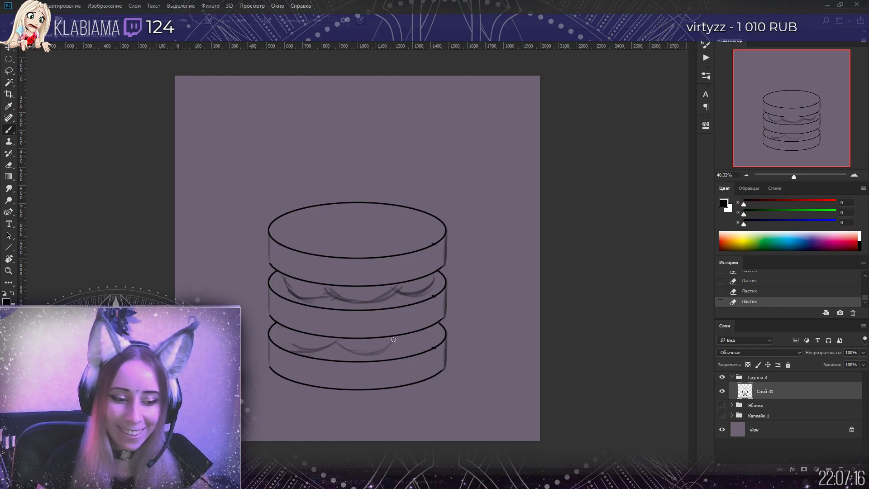
{"action": "mouse_move", "coordinate": [393, 341]}
{"action": "left_mouse_down"}
{"action": "mouse_move", "coordinate": [423, 340]}
{"action": "mouse_move", "coordinate": [416, 344]}
{"action": "mouse_move", "coordinate": [432, 331]}
{"action": "left_mouse_up"}
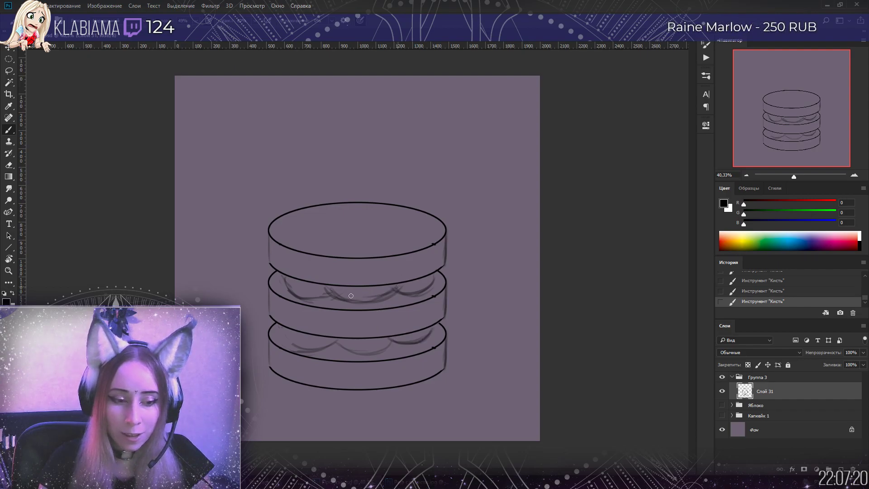
{"action": "mouse_move", "coordinate": [418, 241]}
{"action": "left_mouse_down"}
{"action": "mouse_move", "coordinate": [371, 241]}
{"action": "mouse_move", "coordinate": [404, 246]}
{"action": "mouse_move", "coordinate": [380, 233]}
{"action": "mouse_move", "coordinate": [417, 242]}
{"action": "mouse_move", "coordinate": [370, 246]}
{"action": "mouse_move", "coordinate": [407, 230]}
{"action": "mouse_move", "coordinate": [398, 243]}
{"action": "mouse_move", "coordinate": [330, 247]}
{"action": "mouse_move", "coordinate": [369, 244]}
{"action": "mouse_move", "coordinate": [326, 234]}
{"action": "left_mouse_up"}
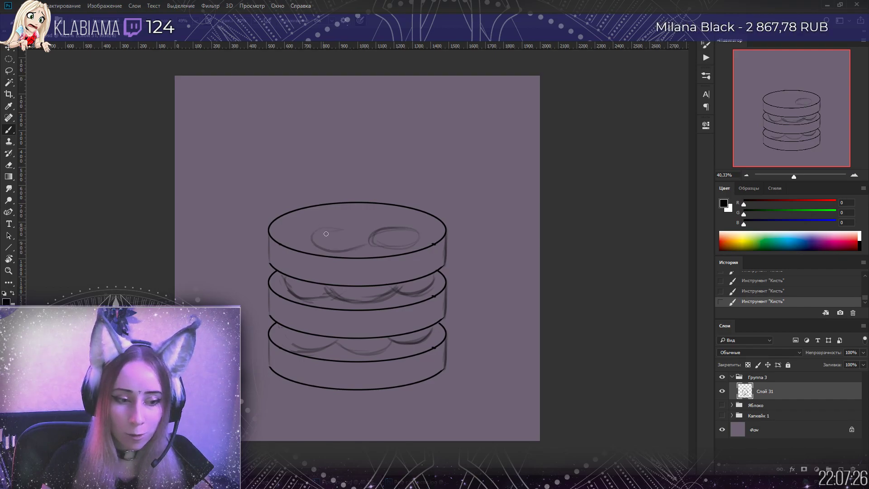
Hide Группа 3, show the Яблоко group, and examine the small and large candy apples up close
{"action": "left_click", "coordinate": [738, 377]}
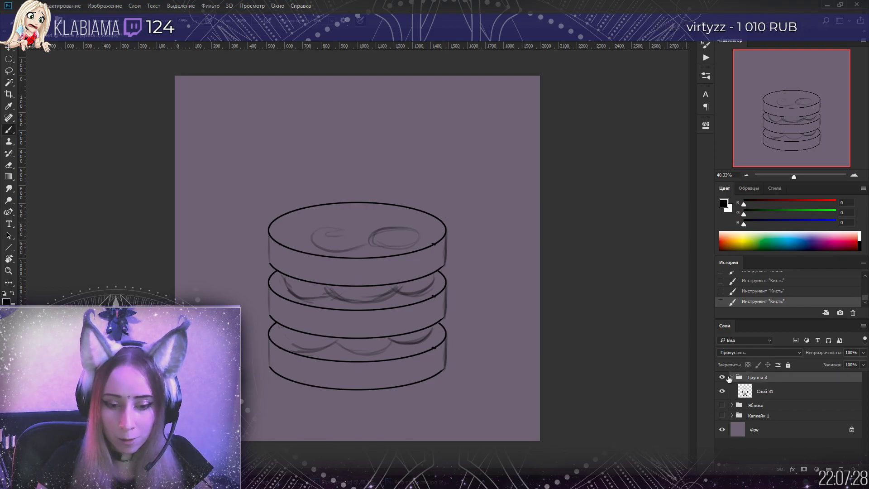
{"action": "left_click", "coordinate": [722, 376]}
{"action": "left_click", "coordinate": [723, 405]}
{"action": "scroll", "coordinate": [333, 271], "scroll_direction": "up", "scroll_amount": 3}
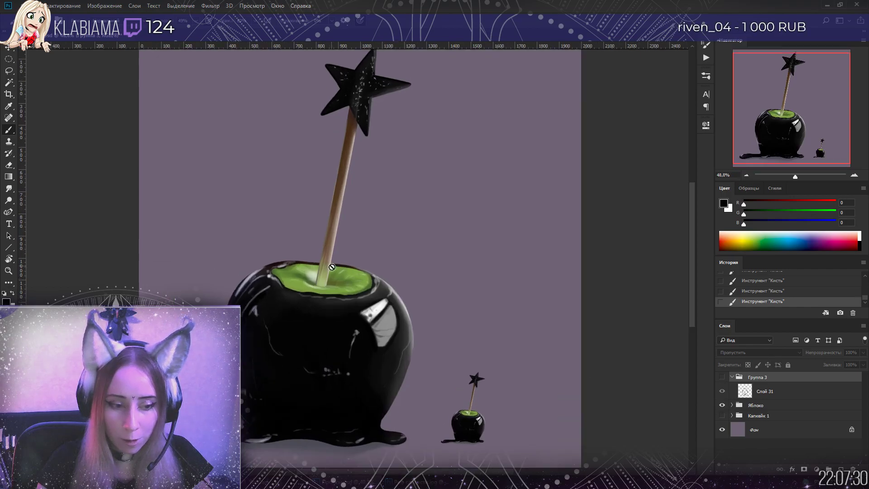
{"action": "scroll", "coordinate": [332, 270], "scroll_direction": "up", "scroll_amount": 4}
{"action": "left_click_drag", "start_coordinate": [800, 109], "coordinate": [834, 151]}
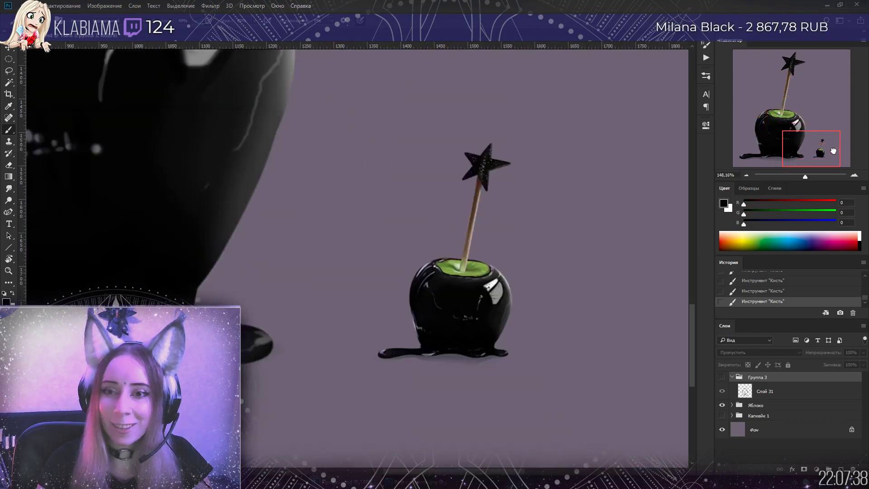
{"action": "left_click_drag", "start_coordinate": [834, 150], "coordinate": [808, 68]}
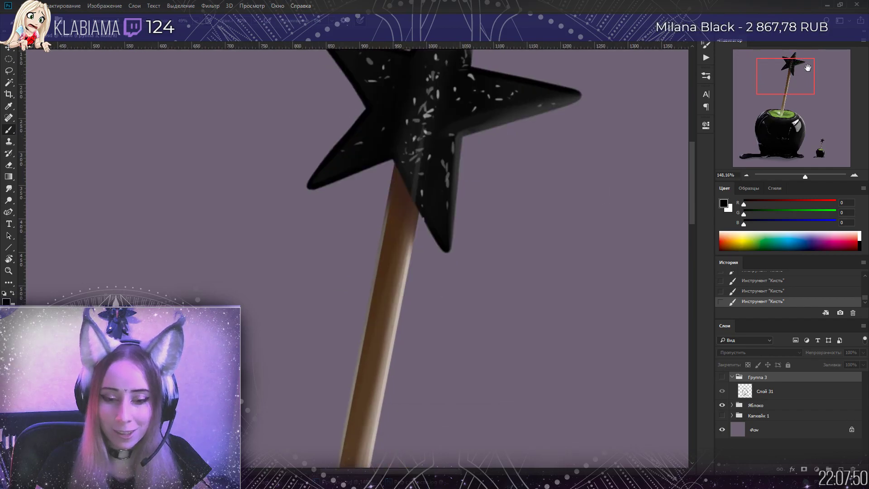
Swap Яблоко for the Капкейк 1 group to examine the cupcake, hide it, and return to Слой 31 in the visible Группа 3
{"action": "left_click", "coordinate": [723, 405]}
{"action": "left_click", "coordinate": [723, 416]}
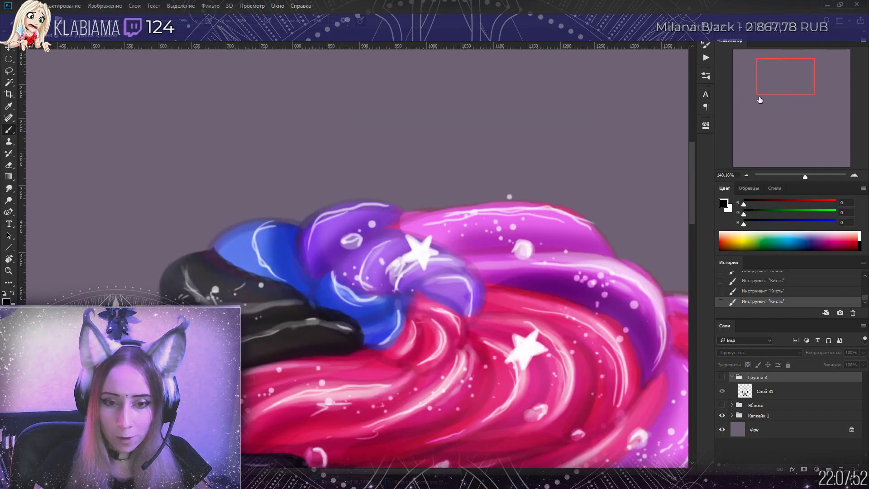
{"action": "left_click_drag", "start_coordinate": [773, 78], "coordinate": [811, 149]}
{"action": "left_click_drag", "start_coordinate": [805, 184], "coordinate": [799, 179]}
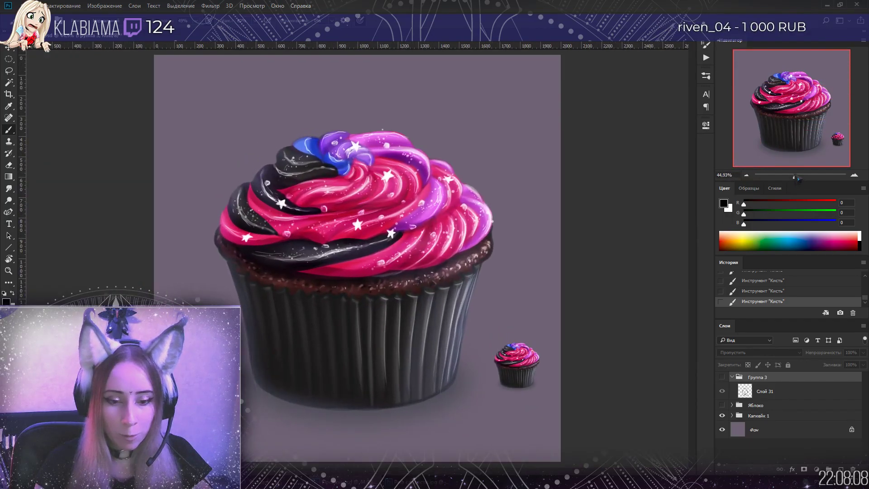
{"action": "left_click", "coordinate": [722, 416]}
{"action": "left_click", "coordinate": [723, 377]}
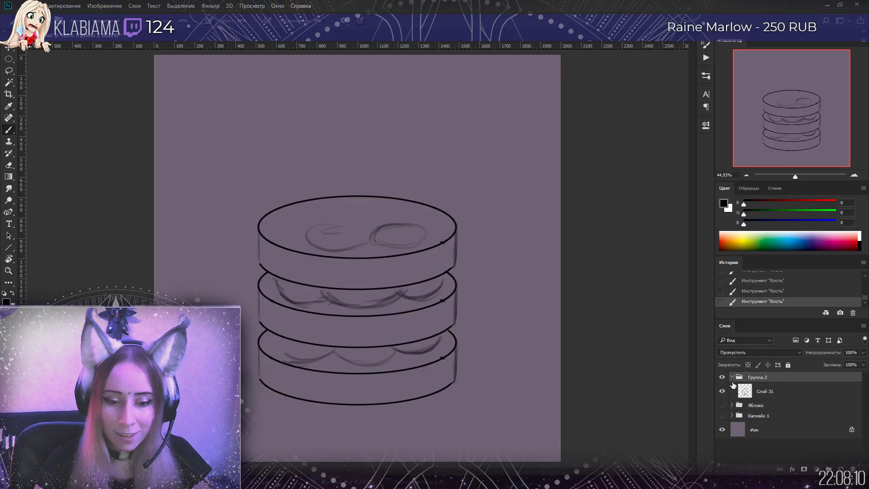
{"action": "left_click", "coordinate": [744, 391]}
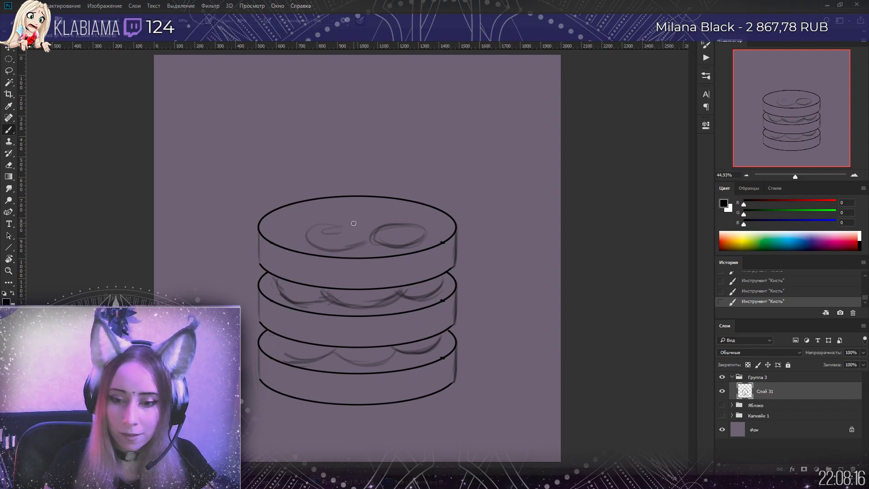
Check the dessert photos in Реф сладости.jpg and return to the Пропсы.psd document
{"action": "key", "text": "ctrl+Tab"}
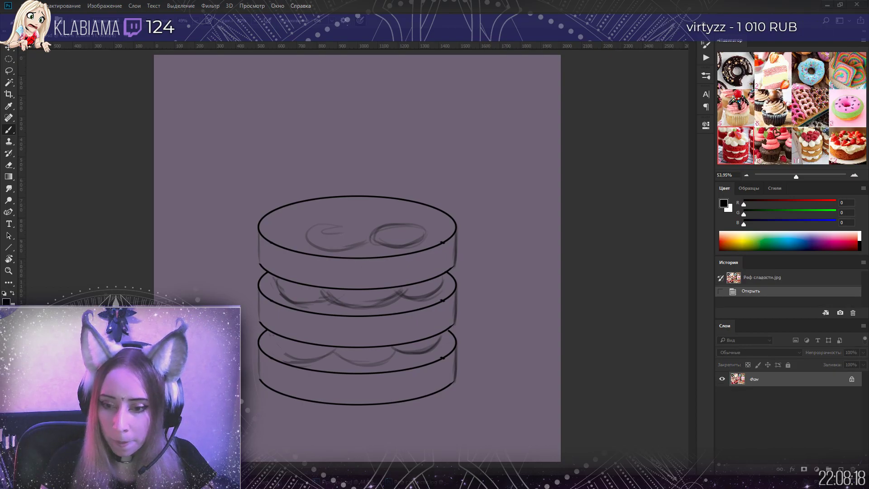
{"action": "scroll", "coordinate": [736, 109], "scroll_direction": "up", "scroll_amount": 5}
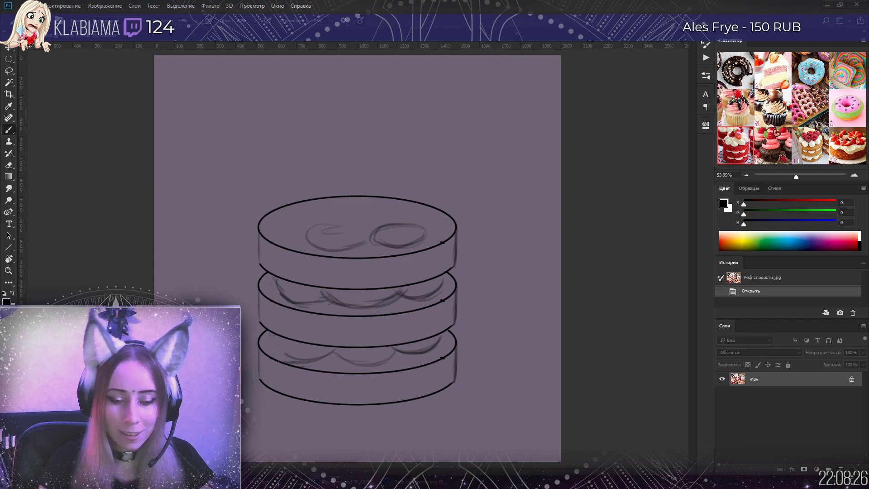
{"action": "left_click", "coordinate": [66, 38]}
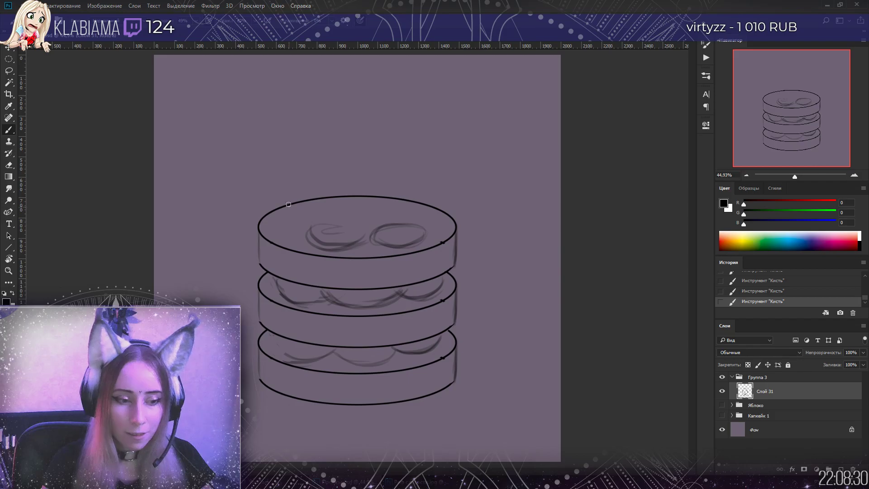
Sketch a ring of overlapping rounded cream dollops around the two front ovals on the cake's top face
{"action": "mouse_move", "coordinate": [280, 227]}
{"action": "left_mouse_down"}
{"action": "mouse_move", "coordinate": [308, 233]}
{"action": "mouse_move", "coordinate": [330, 223]}
{"action": "mouse_move", "coordinate": [314, 230]}
{"action": "mouse_move", "coordinate": [398, 247]}
{"action": "mouse_move", "coordinate": [416, 227]}
{"action": "mouse_move", "coordinate": [362, 238]}
{"action": "left_mouse_up"}
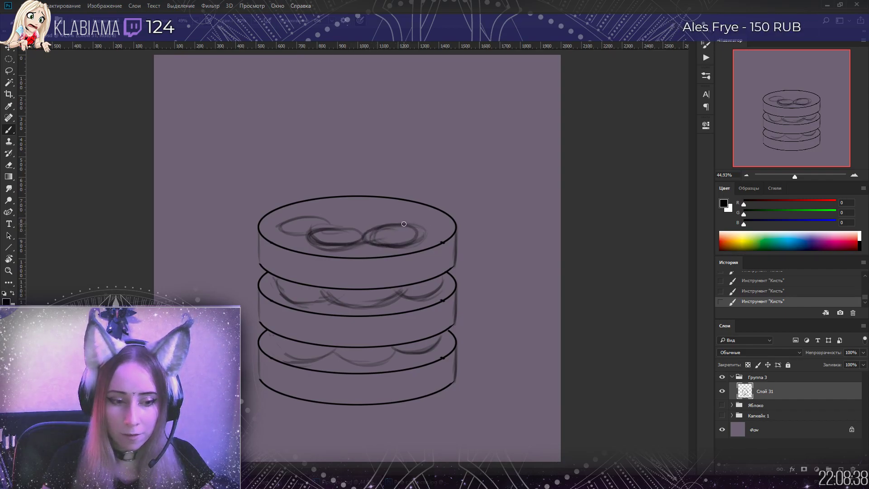
{"action": "left_click_drag", "start_coordinate": [423, 233], "coordinate": [399, 221]}
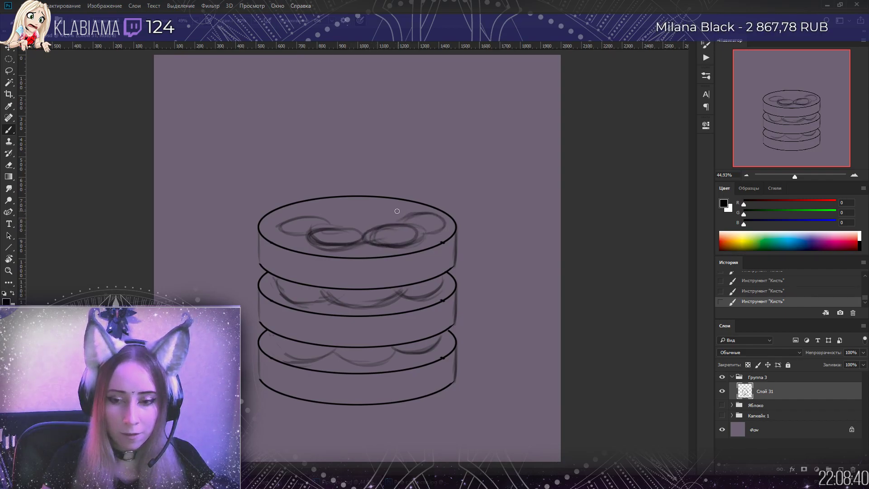
{"action": "left_click_drag", "start_coordinate": [332, 222], "coordinate": [382, 223]}
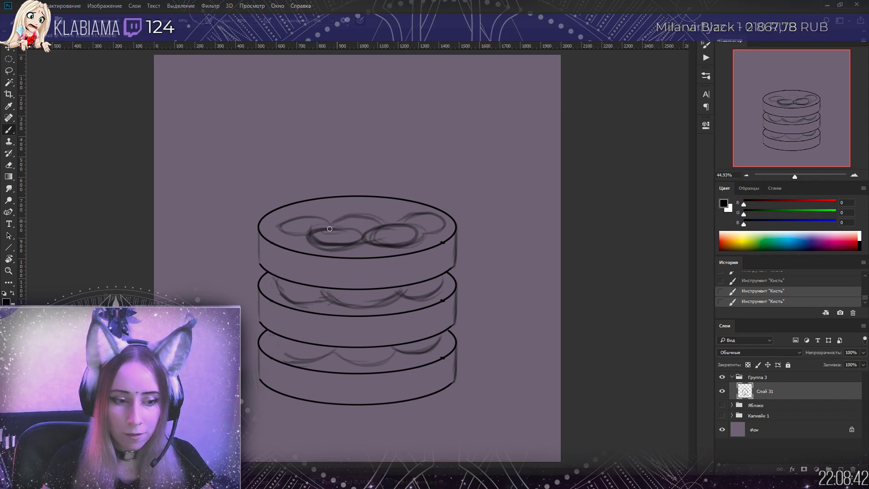
{"action": "left_click_drag", "start_coordinate": [326, 206], "coordinate": [334, 213]}
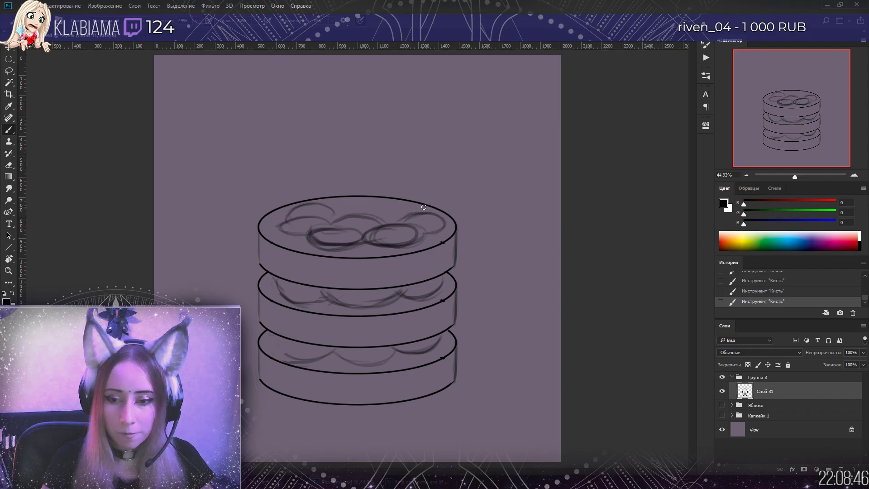
{"action": "mouse_move", "coordinate": [418, 209]}
{"action": "left_mouse_down"}
{"action": "mouse_move", "coordinate": [366, 218]}
{"action": "mouse_move", "coordinate": [393, 206]}
{"action": "mouse_move", "coordinate": [338, 202]}
{"action": "left_mouse_up"}
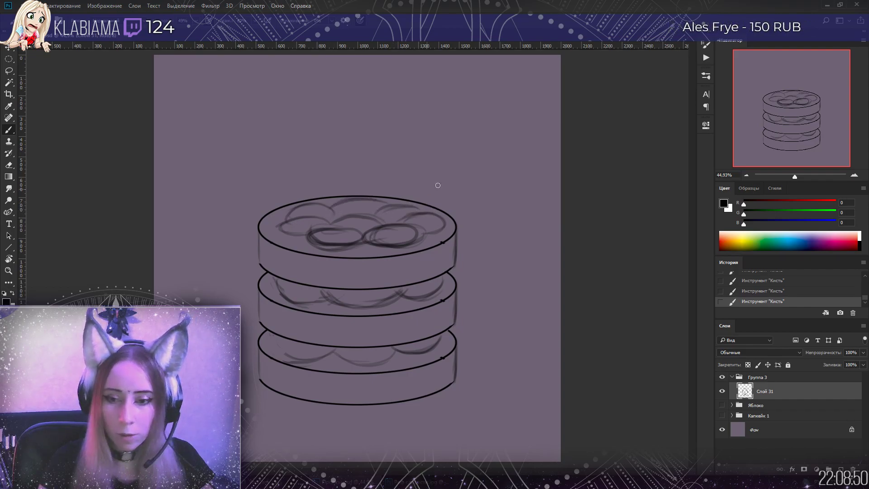
Float Реф сладости.jpg beside the canvas showing red velvet cake 9, and return to an enlarged view of the Пропсы.psd sketch
{"action": "left_click_drag", "start_coordinate": [867, 335], "coordinate": [605, 51]}
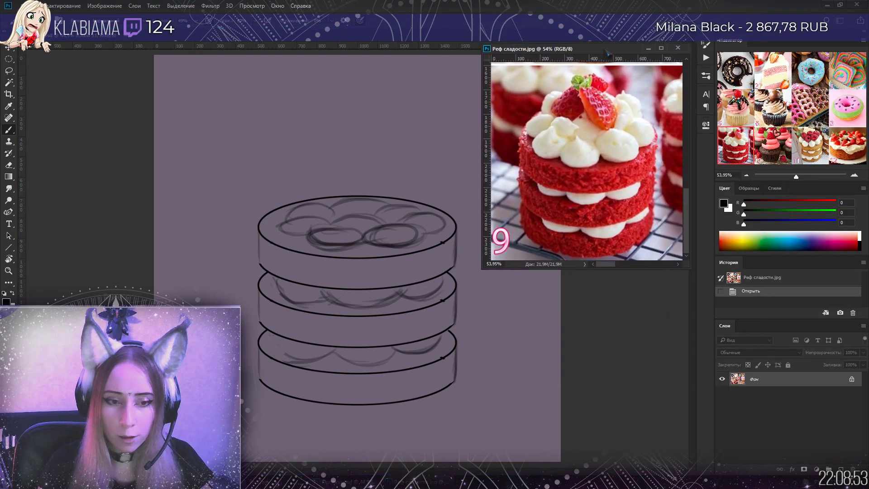
{"action": "left_click", "coordinate": [114, 41]}
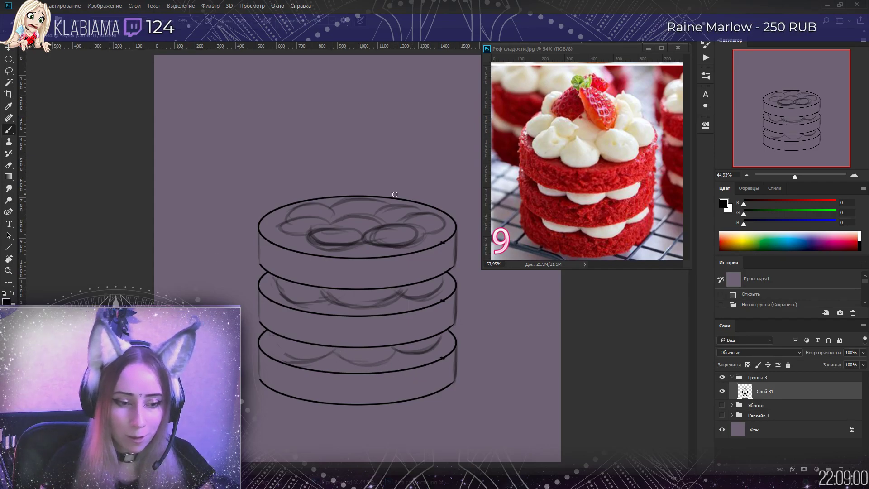
{"action": "scroll", "coordinate": [381, 237], "scroll_direction": "up", "scroll_amount": 2}
{"action": "left_click_drag", "start_coordinate": [380, 237], "coordinate": [319, 236]}
{"action": "left_click_drag", "start_coordinate": [695, 318], "coordinate": [695, 330]}
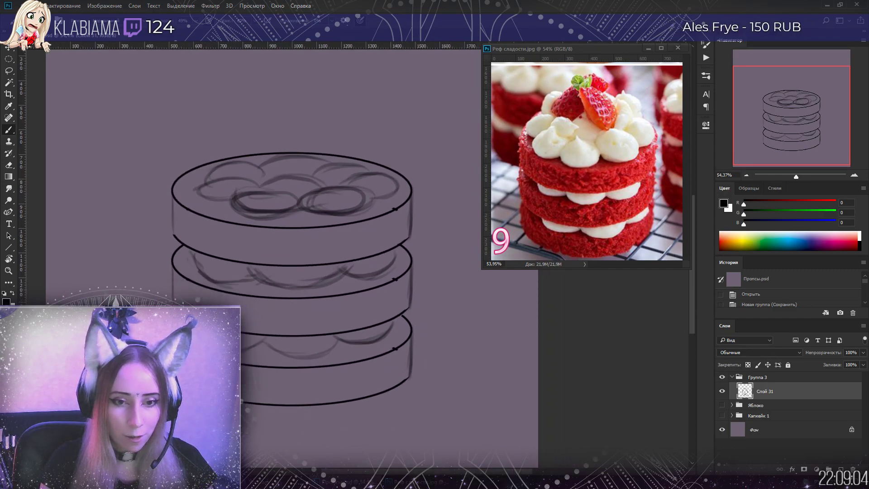
{"action": "left_click_drag", "start_coordinate": [622, 52], "coordinate": [620, 62]}
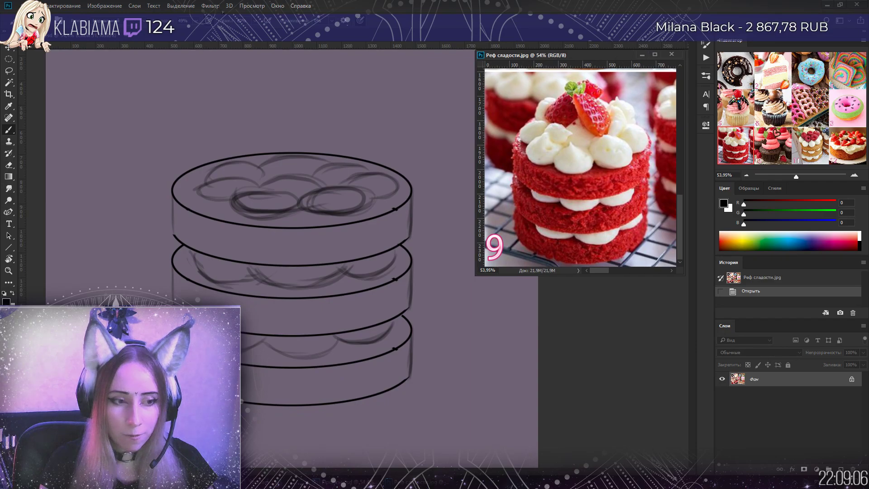
{"action": "left_click", "coordinate": [247, 125]}
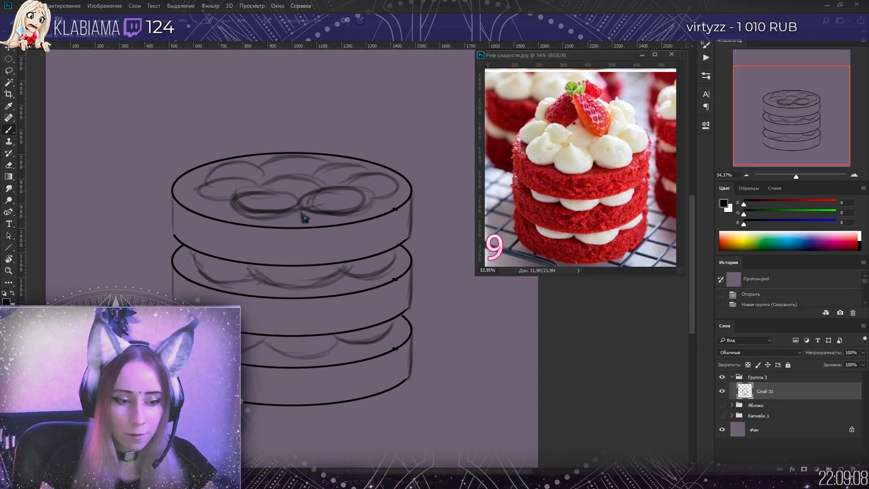
Shape the cream dollops on the top face with pointed tips and darken the scalloped filling below the top disc
{"action": "left_click_drag", "start_coordinate": [235, 200], "coordinate": [273, 212]}
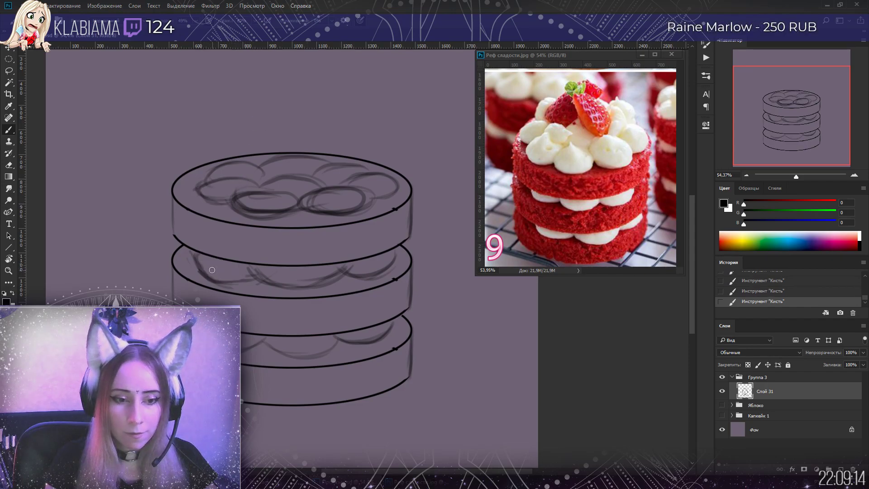
{"action": "mouse_move", "coordinate": [202, 255]}
{"action": "left_mouse_down"}
{"action": "mouse_move", "coordinate": [238, 282]}
{"action": "mouse_move", "coordinate": [205, 259]}
{"action": "mouse_move", "coordinate": [312, 288]}
{"action": "mouse_move", "coordinate": [278, 285]}
{"action": "mouse_move", "coordinate": [334, 266]}
{"action": "mouse_move", "coordinate": [327, 280]}
{"action": "mouse_move", "coordinate": [367, 268]}
{"action": "mouse_move", "coordinate": [354, 275]}
{"action": "mouse_move", "coordinate": [400, 257]}
{"action": "left_mouse_up"}
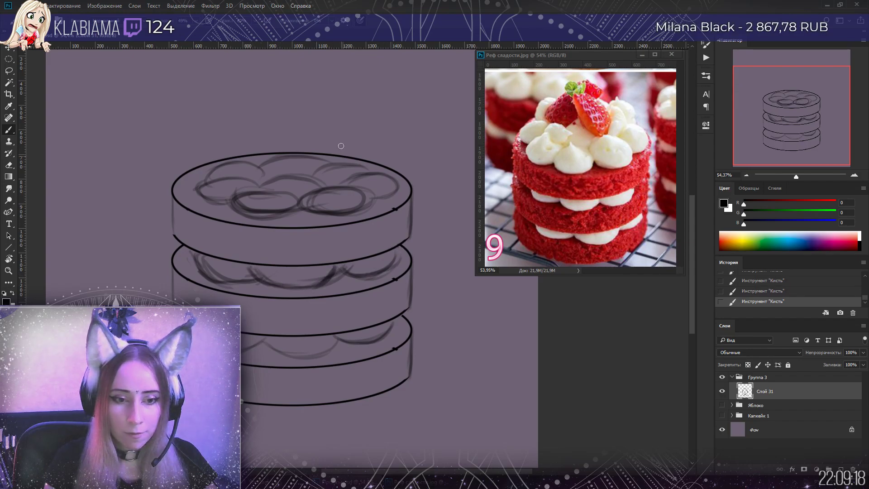
{"action": "mouse_move", "coordinate": [364, 197]}
{"action": "left_mouse_down"}
{"action": "mouse_move", "coordinate": [320, 179]}
{"action": "mouse_move", "coordinate": [297, 208]}
{"action": "left_mouse_up"}
{"action": "mouse_move", "coordinate": [264, 178]}
{"action": "left_mouse_down"}
{"action": "mouse_move", "coordinate": [240, 190]}
{"action": "mouse_move", "coordinate": [252, 208]}
{"action": "mouse_move", "coordinate": [241, 191]}
{"action": "mouse_move", "coordinate": [265, 179]}
{"action": "mouse_move", "coordinate": [286, 189]}
{"action": "mouse_move", "coordinate": [277, 187]}
{"action": "mouse_move", "coordinate": [266, 210]}
{"action": "left_mouse_up"}
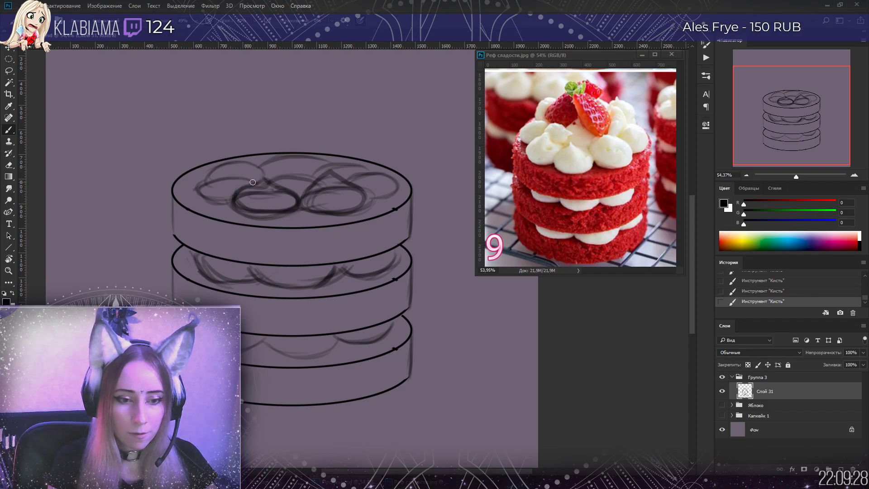
{"action": "mouse_move", "coordinate": [236, 169]}
{"action": "left_mouse_down"}
{"action": "mouse_move", "coordinate": [196, 187]}
{"action": "mouse_move", "coordinate": [240, 170]}
{"action": "mouse_move", "coordinate": [253, 182]}
{"action": "mouse_move", "coordinate": [234, 170]}
{"action": "mouse_move", "coordinate": [204, 185]}
{"action": "mouse_move", "coordinate": [224, 177]}
{"action": "left_mouse_up"}
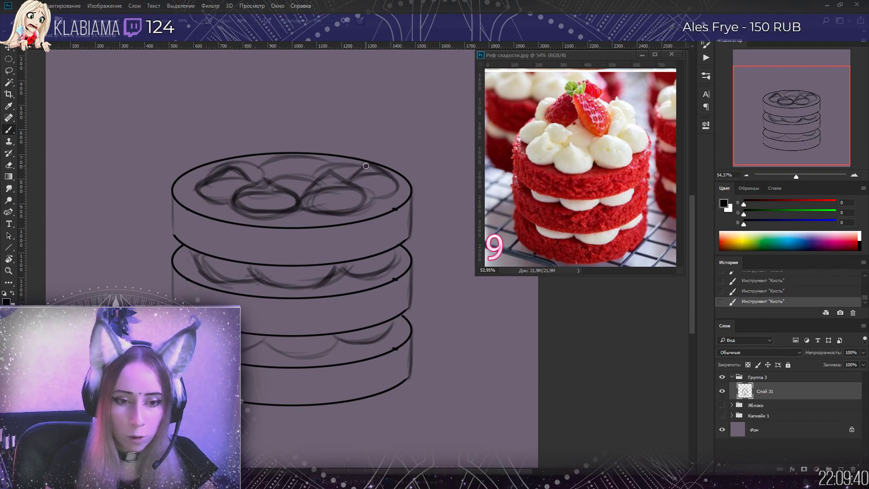
{"action": "mouse_move", "coordinate": [359, 162]}
{"action": "left_mouse_down"}
{"action": "mouse_move", "coordinate": [335, 133]}
{"action": "mouse_move", "coordinate": [313, 166]}
{"action": "mouse_move", "coordinate": [330, 150]}
{"action": "mouse_move", "coordinate": [322, 181]}
{"action": "mouse_move", "coordinate": [350, 145]}
{"action": "left_mouse_up"}
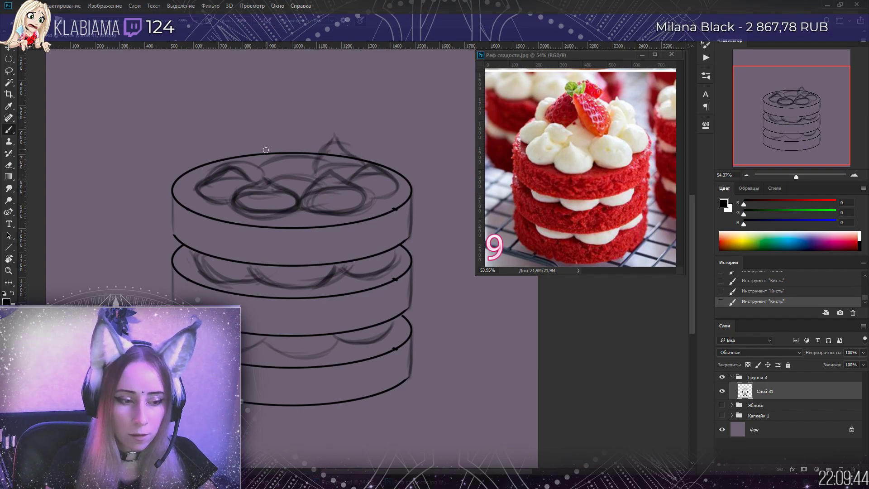
{"action": "left_click_drag", "start_coordinate": [211, 168], "coordinate": [256, 146]}
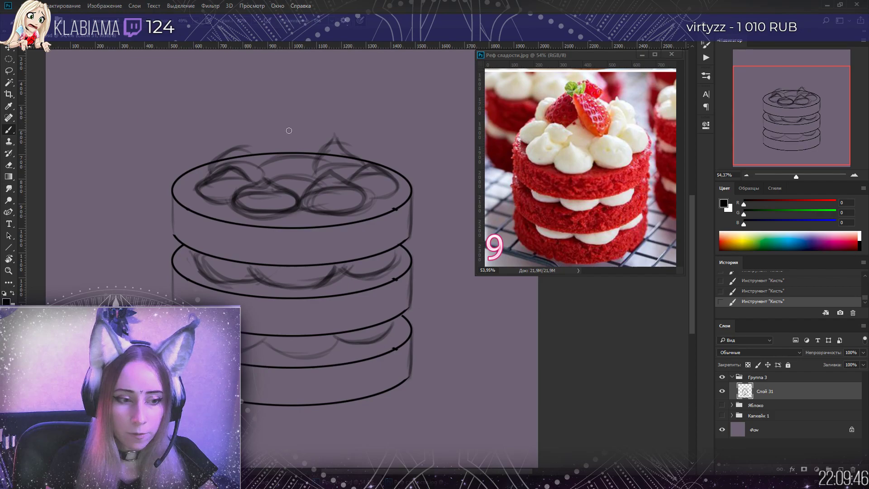
Sketch two strawberry pieces rising from the centre of the cream dollops, with leaves at their tops
{"action": "mouse_move", "coordinate": [285, 128]}
{"action": "left_mouse_down"}
{"action": "mouse_move", "coordinate": [304, 184]}
{"action": "mouse_move", "coordinate": [311, 169]}
{"action": "left_mouse_up"}
{"action": "mouse_move", "coordinate": [285, 128]}
{"action": "left_mouse_down"}
{"action": "mouse_move", "coordinate": [344, 159]}
{"action": "mouse_move", "coordinate": [341, 175]}
{"action": "mouse_move", "coordinate": [343, 159]}
{"action": "mouse_move", "coordinate": [305, 125]}
{"action": "mouse_move", "coordinate": [337, 161]}
{"action": "mouse_move", "coordinate": [318, 138]}
{"action": "mouse_move", "coordinate": [286, 128]}
{"action": "left_mouse_up"}
{"action": "left_click_drag", "start_coordinate": [294, 172], "coordinate": [278, 184]}
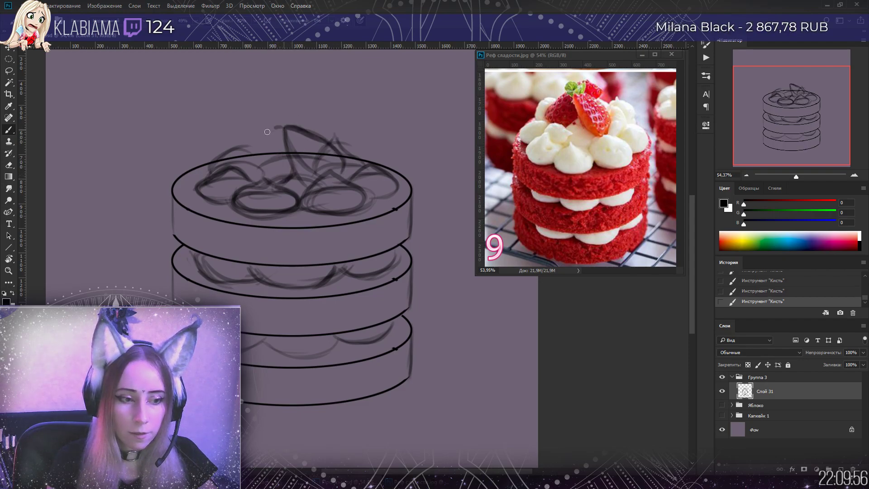
{"action": "left_click_drag", "start_coordinate": [267, 132], "coordinate": [238, 170]}
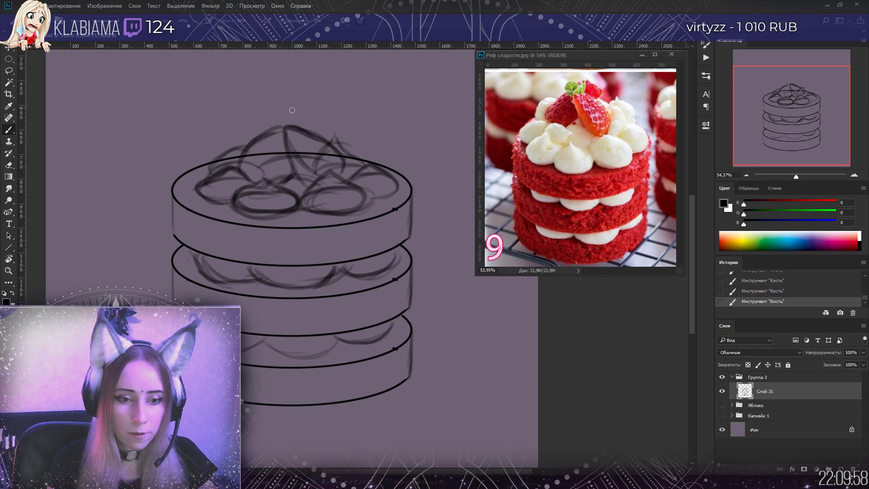
{"action": "mouse_move", "coordinate": [284, 126]}
{"action": "left_mouse_down"}
{"action": "mouse_move", "coordinate": [300, 113]}
{"action": "mouse_move", "coordinate": [292, 114]}
{"action": "mouse_move", "coordinate": [309, 111]}
{"action": "mouse_move", "coordinate": [313, 122]}
{"action": "mouse_move", "coordinate": [290, 124]}
{"action": "mouse_move", "coordinate": [278, 109]}
{"action": "mouse_move", "coordinate": [259, 120]}
{"action": "mouse_move", "coordinate": [265, 131]}
{"action": "mouse_move", "coordinate": [278, 112]}
{"action": "mouse_move", "coordinate": [319, 126]}
{"action": "mouse_move", "coordinate": [306, 125]}
{"action": "mouse_move", "coordinate": [317, 125]}
{"action": "mouse_move", "coordinate": [307, 113]}
{"action": "mouse_move", "coordinate": [332, 124]}
{"action": "left_mouse_up"}
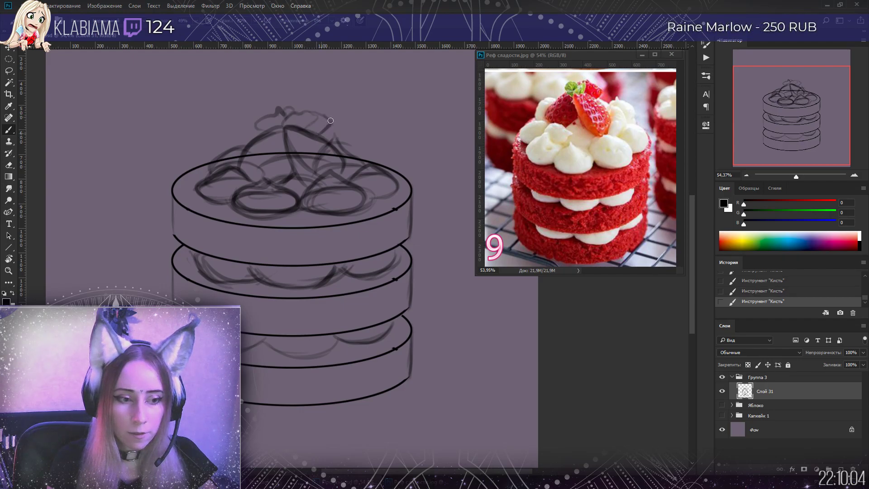
Erase the overlapping lines inside the strawberries and cream dollops, and clean up the upper filling scallops
{"action": "left_click", "coordinate": [9, 165]}
{"action": "mouse_move", "coordinate": [283, 153]}
{"action": "left_mouse_down"}
{"action": "mouse_move", "coordinate": [257, 169]}
{"action": "mouse_move", "coordinate": [252, 158]}
{"action": "mouse_move", "coordinate": [258, 152]}
{"action": "mouse_move", "coordinate": [259, 165]}
{"action": "mouse_move", "coordinate": [328, 162]}
{"action": "left_mouse_up"}
{"action": "mouse_move", "coordinate": [344, 195]}
{"action": "left_mouse_down"}
{"action": "mouse_move", "coordinate": [323, 191]}
{"action": "mouse_move", "coordinate": [313, 200]}
{"action": "mouse_move", "coordinate": [347, 198]}
{"action": "mouse_move", "coordinate": [331, 189]}
{"action": "mouse_move", "coordinate": [377, 179]}
{"action": "left_mouse_up"}
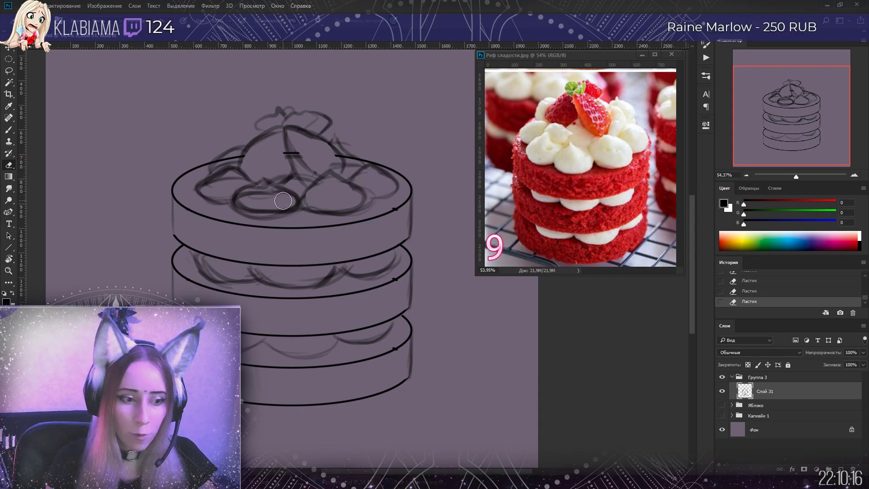
{"action": "left_click_drag", "start_coordinate": [219, 178], "coordinate": [237, 154]}
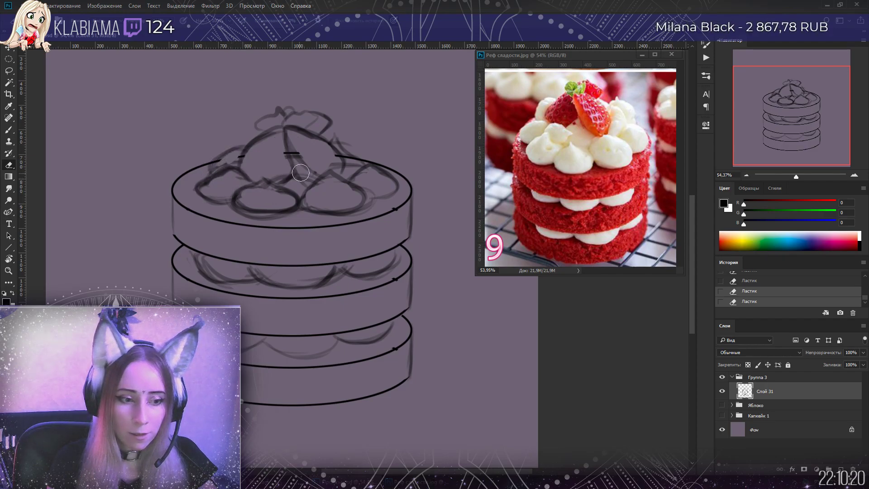
{"action": "left_click_drag", "start_coordinate": [338, 261], "coordinate": [326, 269]}
{"action": "mouse_move", "coordinate": [212, 265]}
{"action": "left_mouse_down"}
{"action": "mouse_move", "coordinate": [203, 260]}
{"action": "mouse_move", "coordinate": [222, 268]}
{"action": "left_mouse_up"}
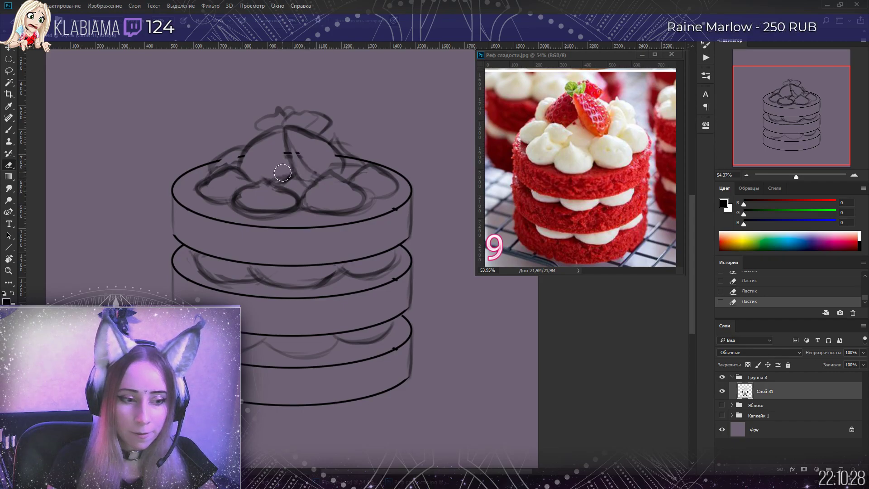
Redraw the dividing edge between the two strawberries with darker brush strokes
{"action": "left_click", "coordinate": [8, 129]}
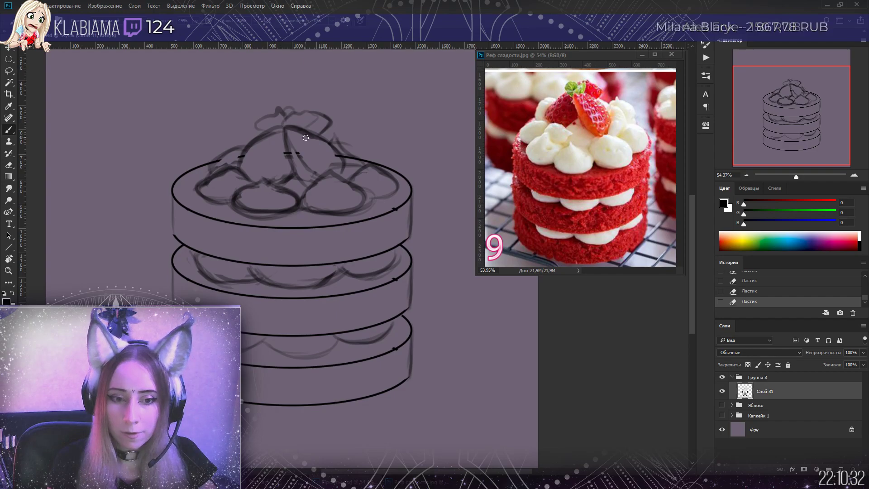
{"action": "left_click_drag", "start_coordinate": [286, 134], "coordinate": [307, 187]}
{"action": "left_click_drag", "start_coordinate": [294, 152], "coordinate": [315, 175]}
{"action": "left_click_drag", "start_coordinate": [298, 157], "coordinate": [321, 179]}
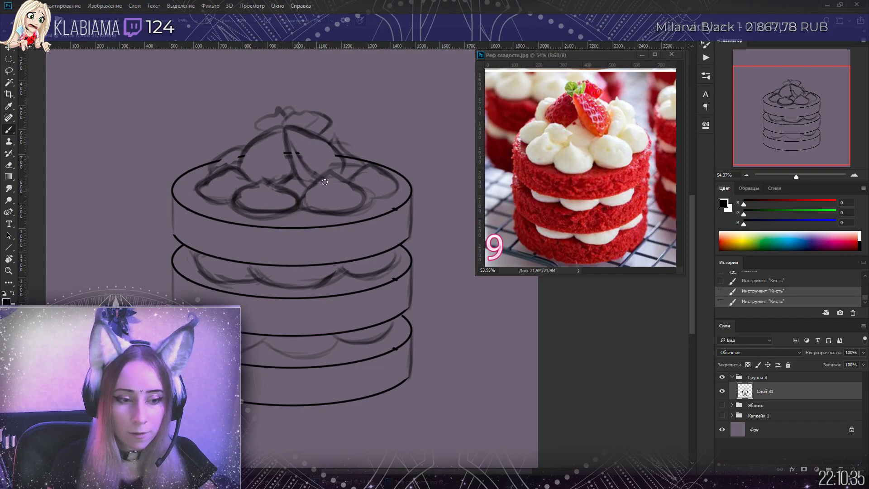
Add small seed marks to the strawberries and darken the left end of the upper filling layer
{"action": "left_click", "coordinate": [252, 173]}
{"action": "mouse_move", "coordinate": [259, 165]}
{"action": "left_mouse_down"}
{"action": "mouse_move", "coordinate": [249, 162]}
{"action": "mouse_move", "coordinate": [258, 156]}
{"action": "left_mouse_up"}
{"action": "key", "text": "ctrl+z"}
{"action": "left_click_drag", "start_coordinate": [266, 157], "coordinate": [265, 160]}
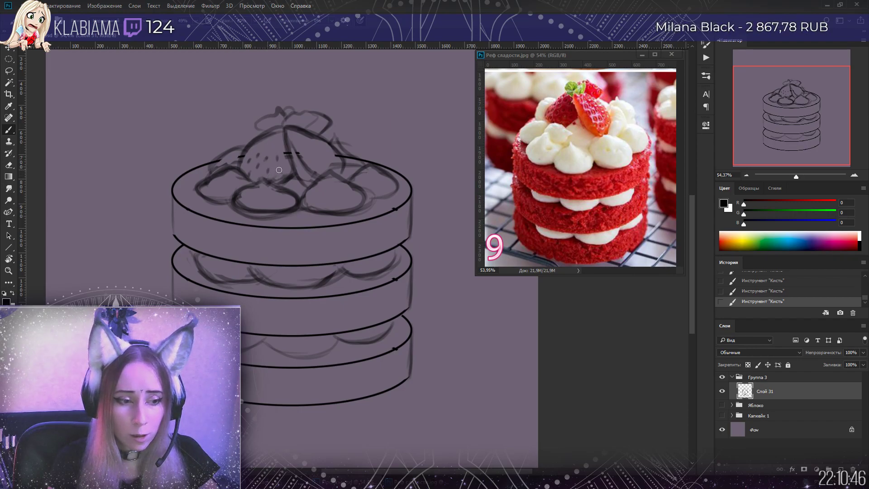
{"action": "left_click_drag", "start_coordinate": [260, 142], "coordinate": [258, 144]}
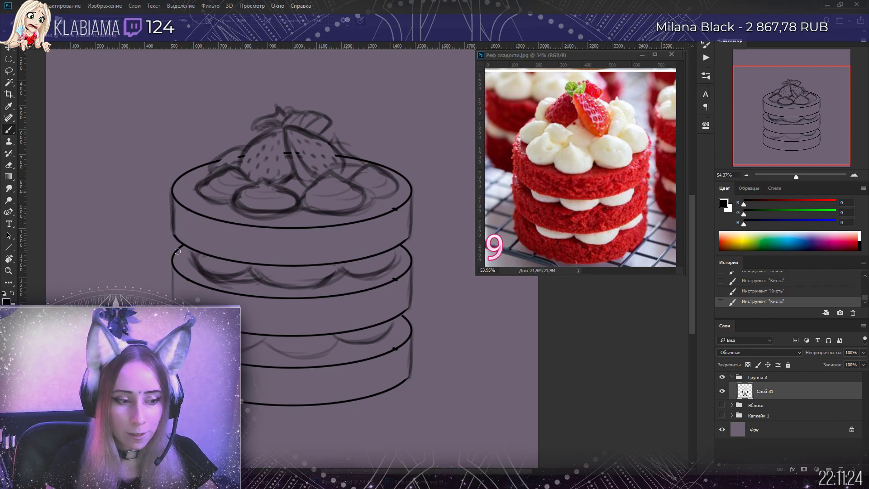
{"action": "mouse_move", "coordinate": [184, 246]}
{"action": "left_mouse_down"}
{"action": "mouse_move", "coordinate": [174, 263]}
{"action": "mouse_move", "coordinate": [181, 280]}
{"action": "left_mouse_up"}
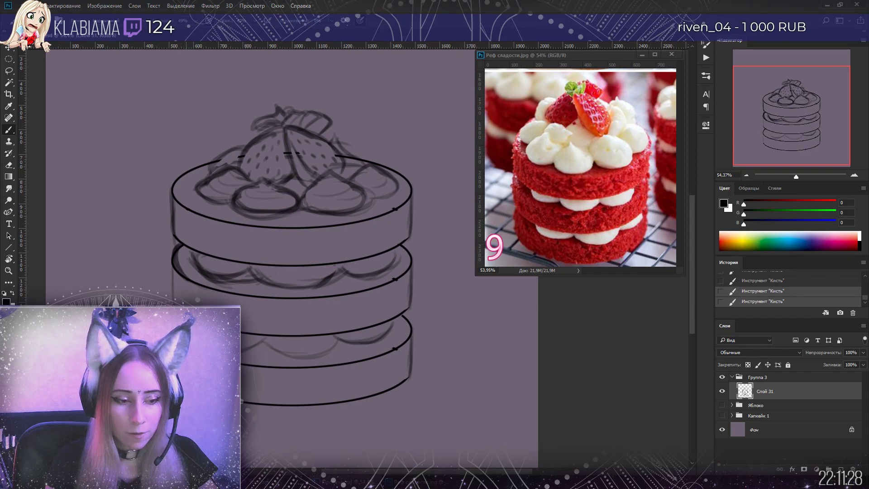
Lasso the middle and bottom discs, move them up closer to the top disc, and deselect
{"action": "key", "text": "l"}
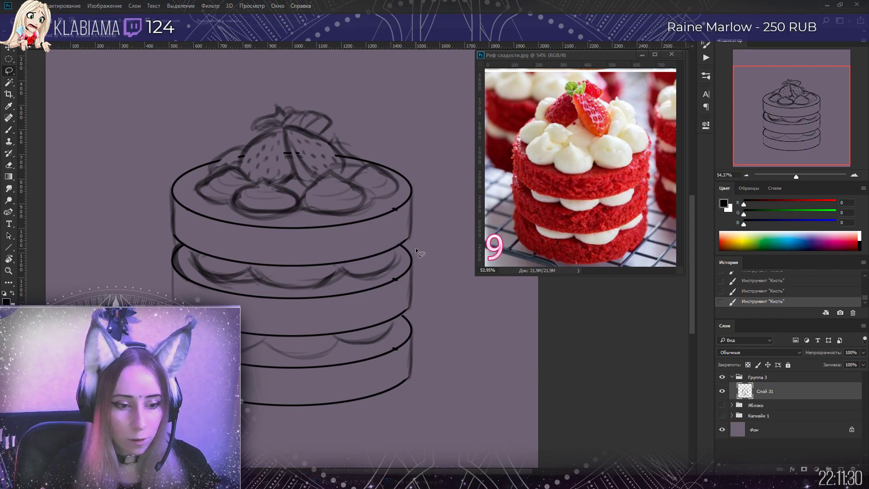
{"action": "mouse_move", "coordinate": [384, 263]}
{"action": "left_mouse_down"}
{"action": "mouse_move", "coordinate": [237, 270]}
{"action": "mouse_move", "coordinate": [178, 249]}
{"action": "left_mouse_up"}
{"action": "mouse_move", "coordinate": [149, 302]}
{"action": "left_mouse_down"}
{"action": "mouse_move", "coordinate": [432, 410]}
{"action": "mouse_move", "coordinate": [449, 313]}
{"action": "mouse_move", "coordinate": [436, 272]}
{"action": "left_mouse_up"}
{"action": "left_click_drag", "start_coordinate": [327, 301], "coordinate": [319, 285]}
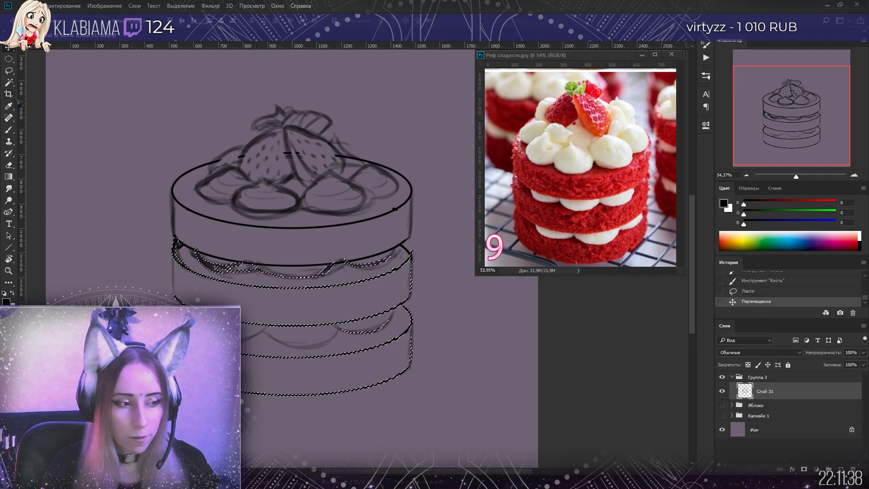
{"action": "key", "text": "ctrl+d"}
Lasso the bottom disc, move it up closer to the middle disc, and deselect
{"action": "left_click_drag", "start_coordinate": [425, 311], "coordinate": [374, 325]}
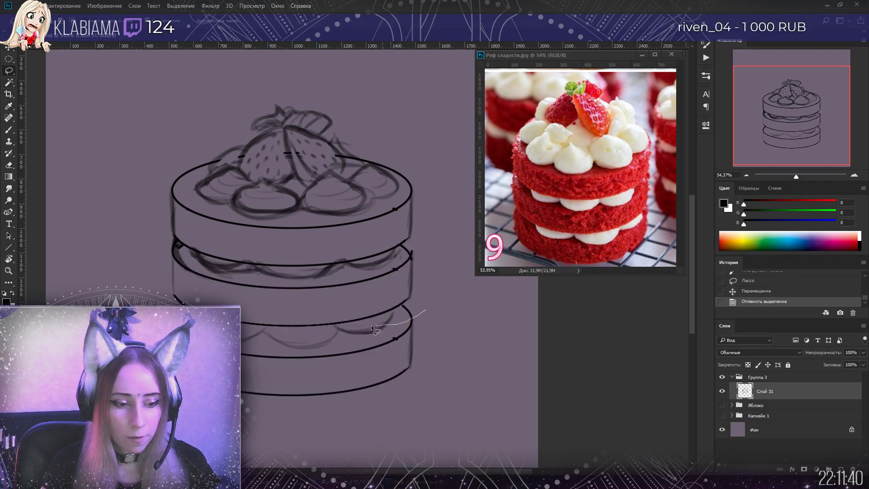
{"action": "mouse_move", "coordinate": [262, 451]}
{"action": "left_mouse_down"}
{"action": "mouse_move", "coordinate": [509, 344]}
{"action": "mouse_move", "coordinate": [435, 313]}
{"action": "left_mouse_up"}
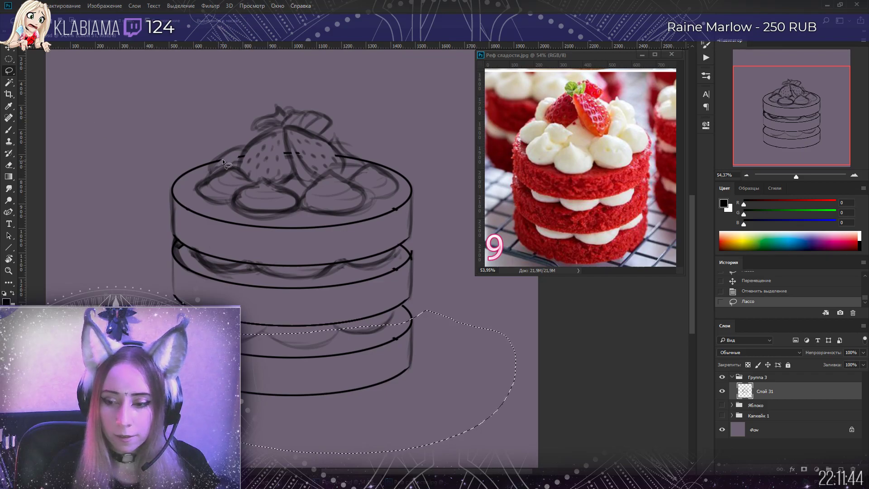
{"action": "left_click", "coordinate": [9, 49]}
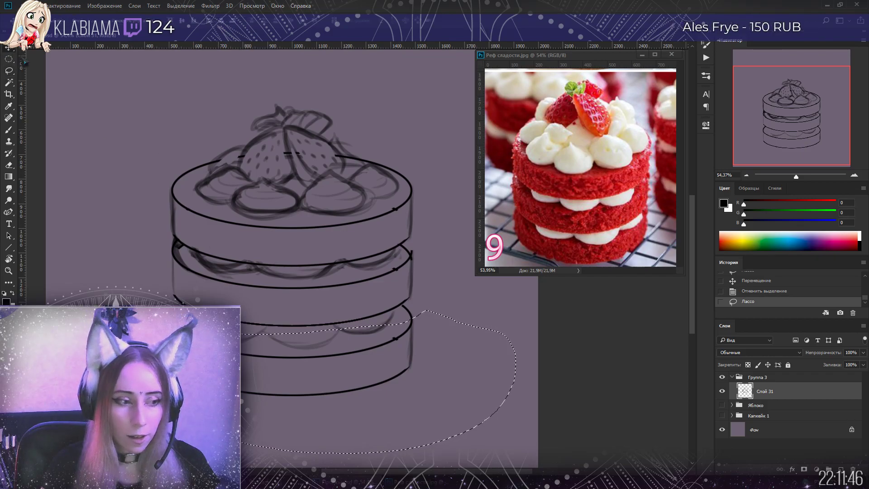
{"action": "left_click_drag", "start_coordinate": [298, 356], "coordinate": [298, 347]}
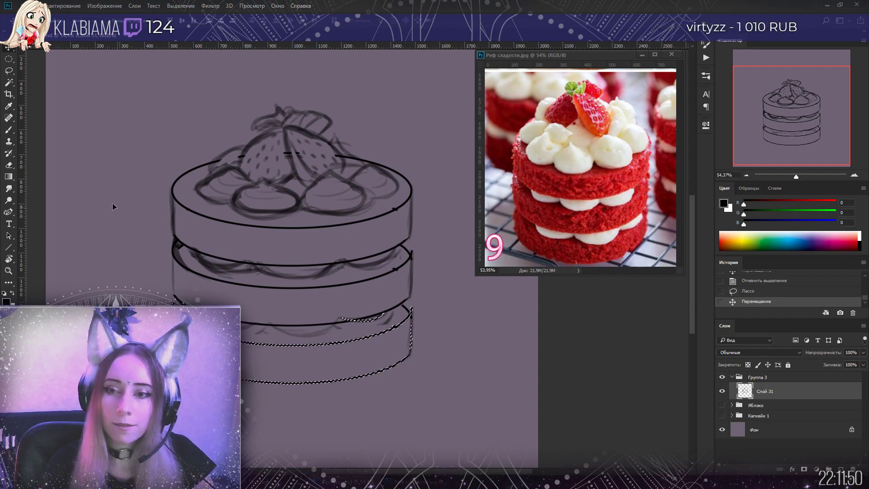
{"action": "key", "text": "l"}
{"action": "key", "text": "ctrl+d"}
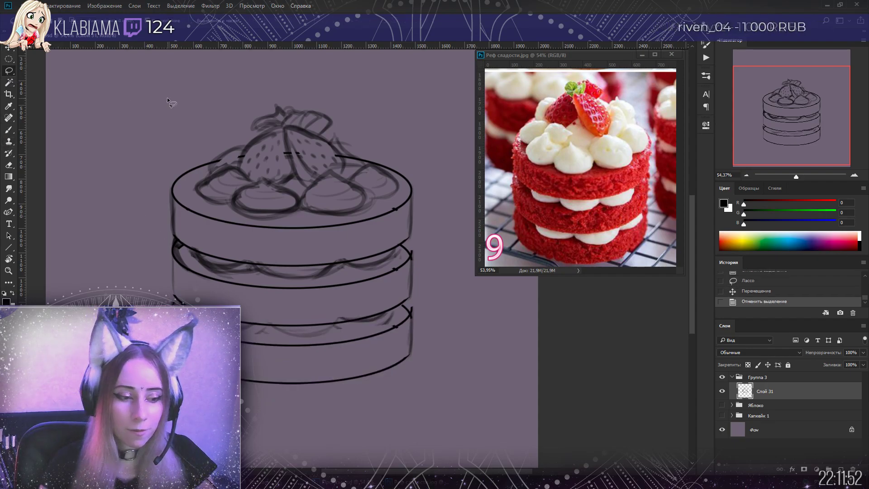
Erase and redraw the line ends on the right side of the middle and bottom discs, then darken the lower filling's scallops
{"action": "key", "text": "e"}
{"action": "mouse_move", "coordinate": [400, 260]}
{"action": "left_mouse_down"}
{"action": "mouse_move", "coordinate": [386, 272]}
{"action": "mouse_move", "coordinate": [409, 245]}
{"action": "left_mouse_up"}
{"action": "mouse_move", "coordinate": [401, 305]}
{"action": "left_mouse_down"}
{"action": "mouse_move", "coordinate": [407, 310]}
{"action": "mouse_move", "coordinate": [396, 318]}
{"action": "left_mouse_up"}
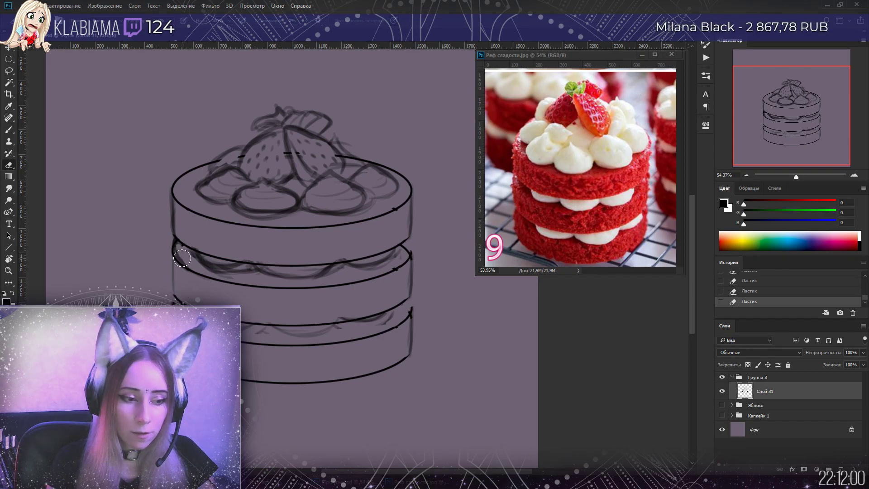
{"action": "key", "text": "b"}
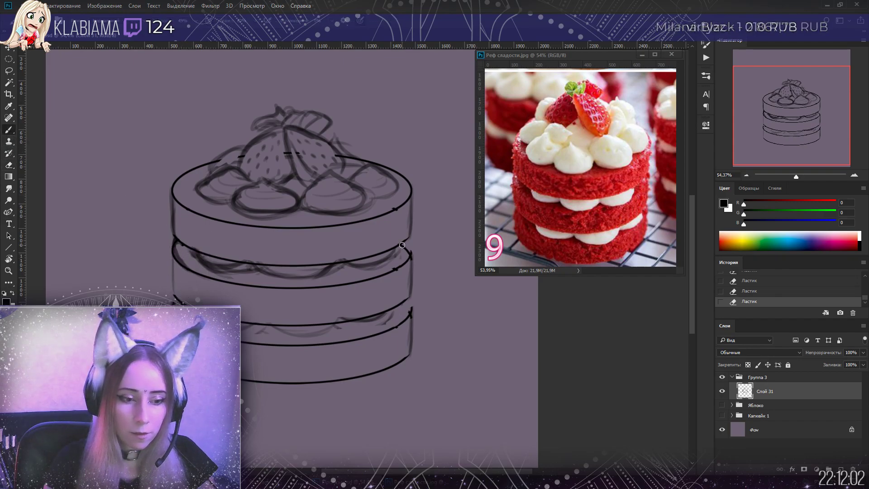
{"action": "left_click_drag", "start_coordinate": [405, 247], "coordinate": [406, 305]}
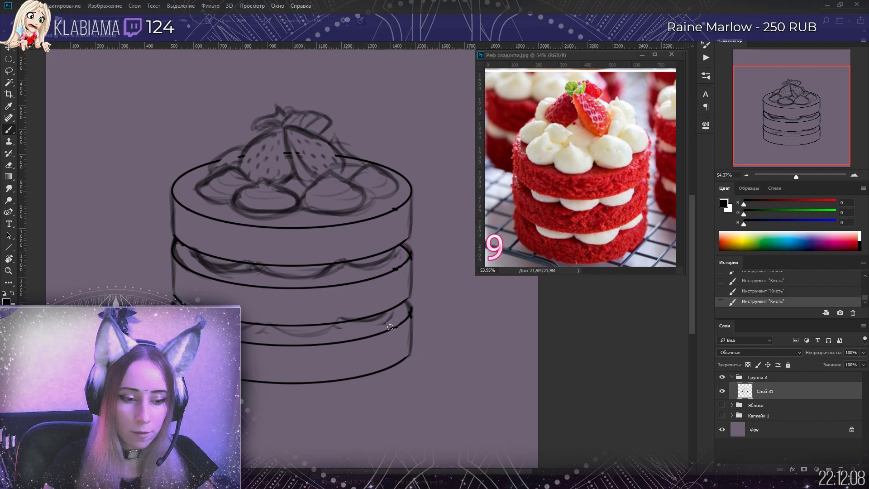
{"action": "mouse_move", "coordinate": [411, 308]}
{"action": "left_mouse_down"}
{"action": "mouse_move", "coordinate": [411, 316]}
{"action": "mouse_move", "coordinate": [347, 331]}
{"action": "left_mouse_up"}
{"action": "mouse_move", "coordinate": [337, 325]}
{"action": "left_mouse_down"}
{"action": "mouse_move", "coordinate": [366, 331]}
{"action": "mouse_move", "coordinate": [258, 327]}
{"action": "left_mouse_up"}
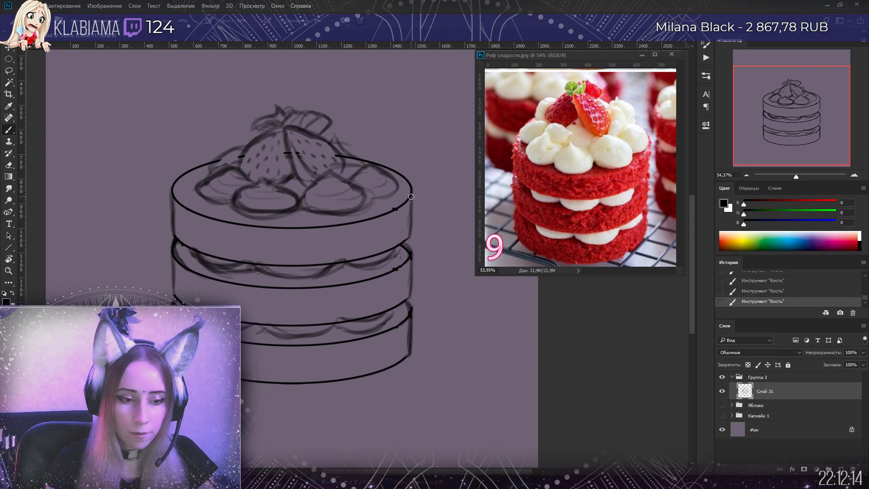
Move the whole cake sketch to the left on the canvas
{"action": "mouse_move", "coordinate": [796, 177]}
{"action": "left_mouse_down"}
{"action": "mouse_move", "coordinate": [785, 177]}
{"action": "mouse_move", "coordinate": [801, 182]}
{"action": "left_mouse_up"}
{"action": "left_click", "coordinate": [10, 60]}
{"action": "mouse_move", "coordinate": [385, 211]}
{"action": "left_mouse_down"}
{"action": "mouse_move", "coordinate": [378, 172]}
{"action": "mouse_move", "coordinate": [289, 178]}
{"action": "left_mouse_up"}
{"action": "key", "text": "ctrl+d"}
{"action": "key", "text": "v"}
{"action": "left_click_drag", "start_coordinate": [299, 220], "coordinate": [308, 220]}
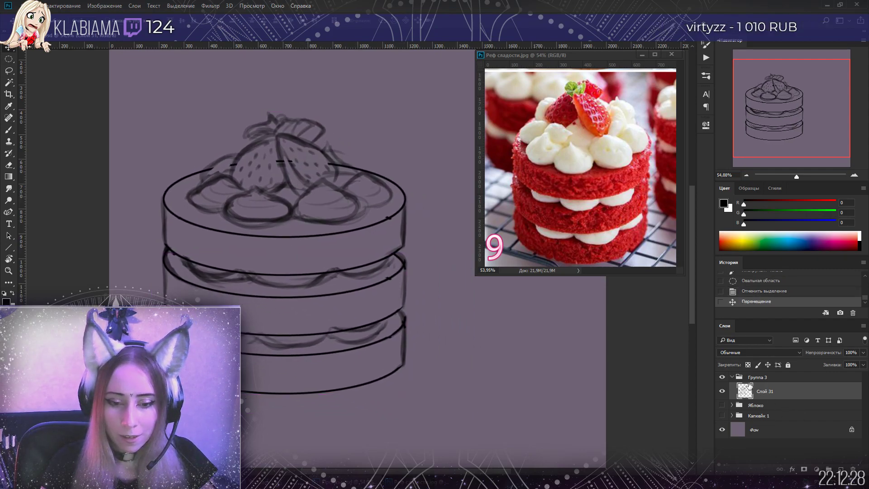
Lower the cake sketch layer's opacity to 36% and add a new layer above it for brush line art
{"action": "left_click", "coordinate": [864, 352]}
{"action": "left_click_drag", "start_coordinate": [863, 363], "coordinate": [838, 367]}
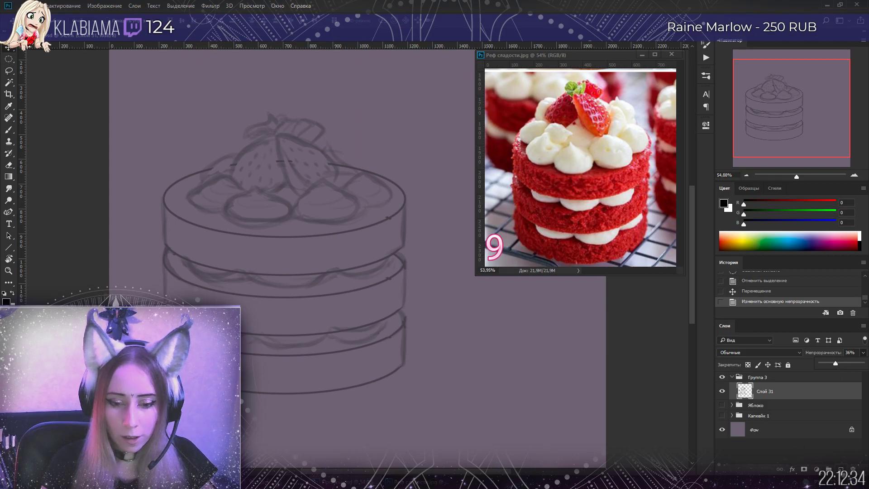
{"action": "left_click", "coordinate": [841, 469]}
{"action": "left_click", "coordinate": [8, 130]}
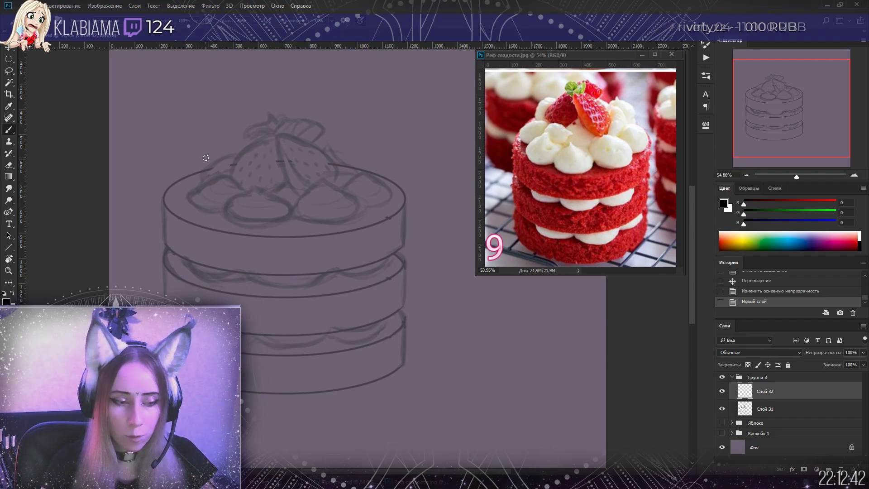
Ink the cut strawberry's left edge, inner rim line and pointed tip with the hard 13 px brush
{"action": "scroll", "coordinate": [228, 154], "scroll_direction": "up", "scroll_amount": 6}
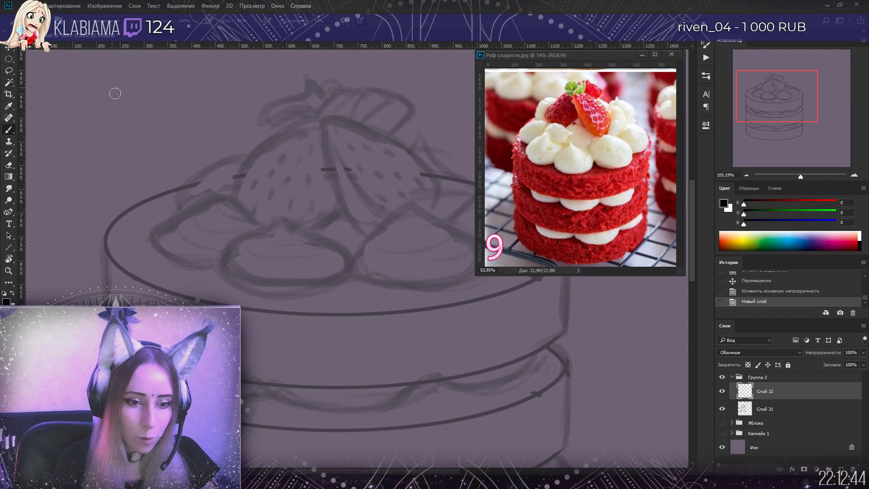
{"action": "scroll", "coordinate": [229, 217], "scroll_direction": "right", "scroll_amount": 3}
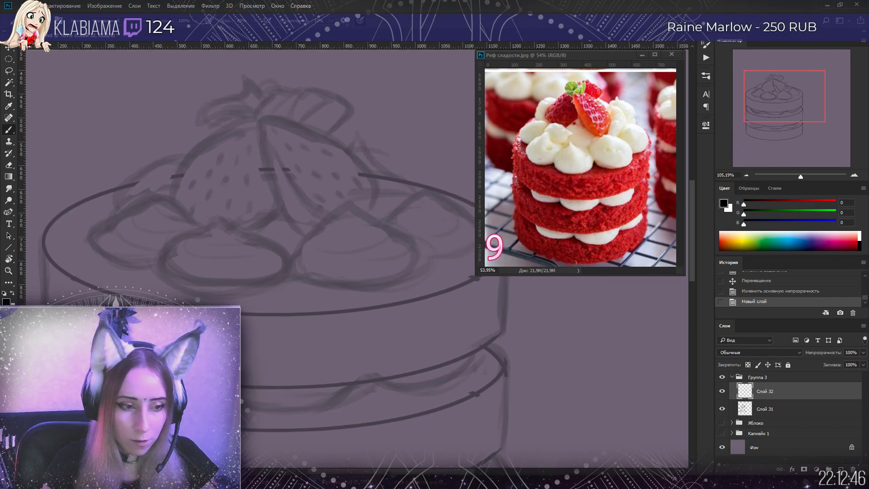
{"action": "left_click", "coordinate": [34, 21]}
{"action": "left_click", "coordinate": [61, 267]}
{"action": "left_click_drag", "start_coordinate": [789, 90], "coordinate": [787, 88]}
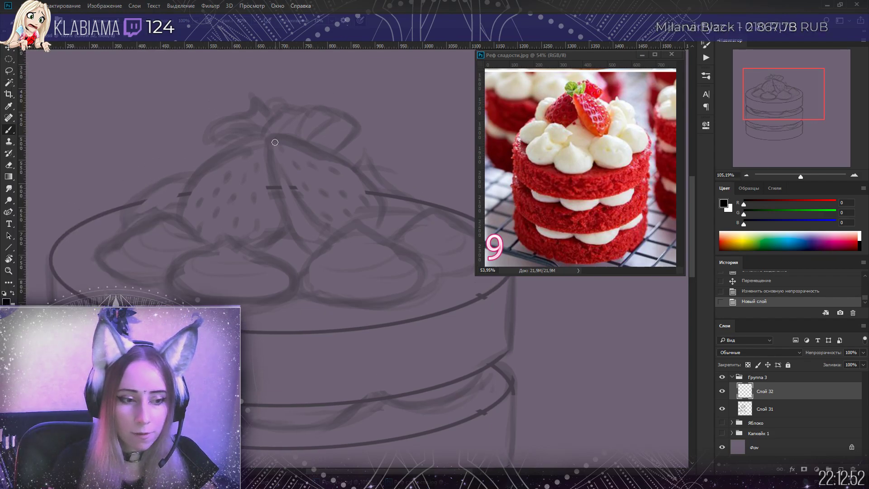
{"action": "mouse_move", "coordinate": [267, 144]}
{"action": "left_mouse_down"}
{"action": "mouse_move", "coordinate": [267, 184]}
{"action": "mouse_move", "coordinate": [301, 248]}
{"action": "mouse_move", "coordinate": [317, 256]}
{"action": "left_mouse_up"}
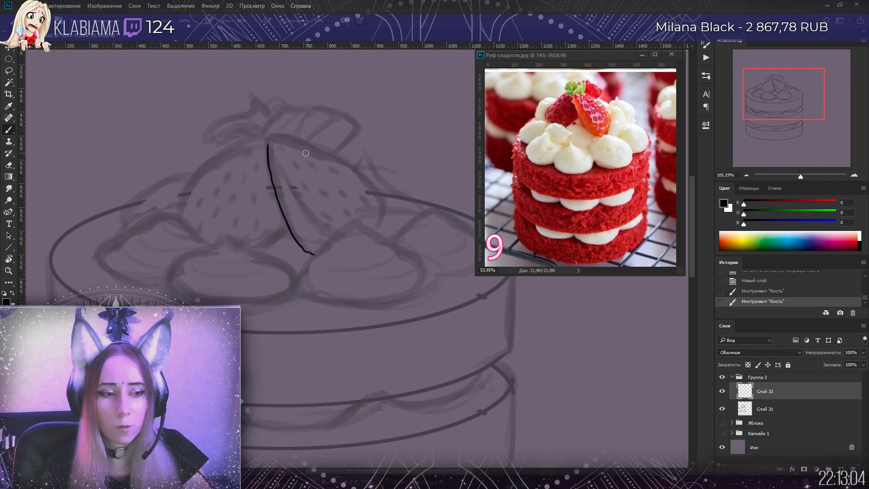
{"action": "left_click_drag", "start_coordinate": [268, 143], "coordinate": [276, 157]}
{"action": "left_click_drag", "start_coordinate": [295, 194], "coordinate": [319, 229]}
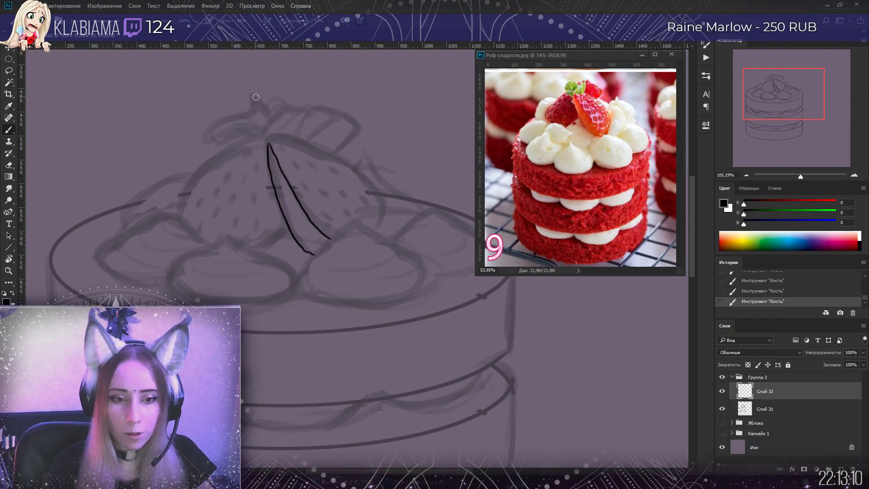
{"action": "left_click_drag", "start_coordinate": [269, 138], "coordinate": [286, 140]}
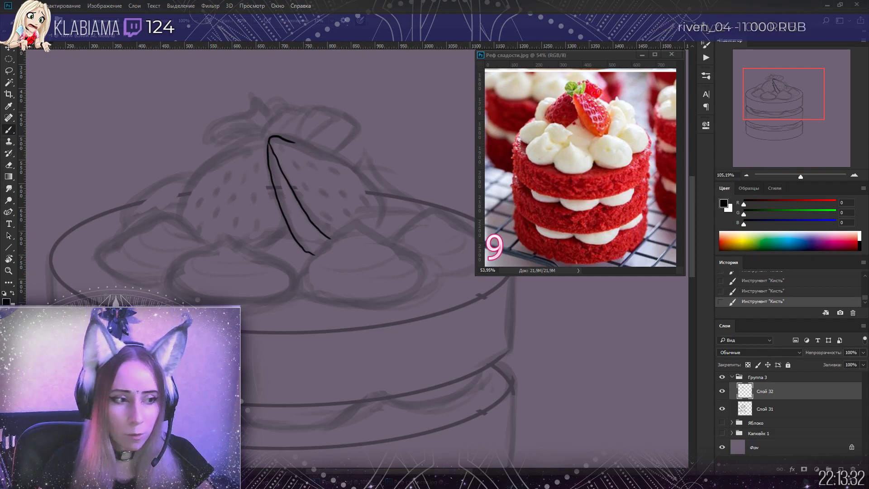
Try a foliage-like brush from Ghibli Brush Set over the strawberries and roll back its strokes
{"action": "key", "text": "F5"}
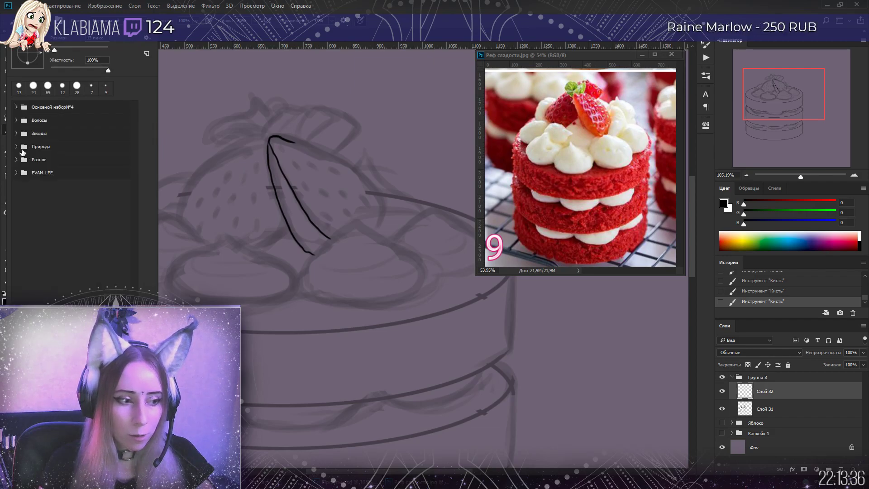
{"action": "left_click", "coordinate": [16, 146]}
{"action": "left_click", "coordinate": [26, 159]}
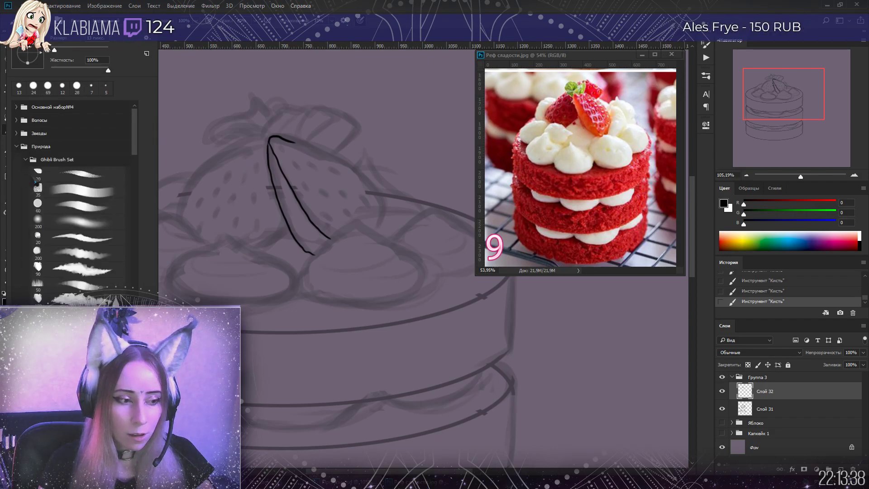
{"action": "left_click", "coordinate": [72, 301]}
{"action": "mouse_move", "coordinate": [331, 143]}
{"action": "left_mouse_down"}
{"action": "mouse_move", "coordinate": [394, 190]}
{"action": "mouse_move", "coordinate": [163, 179]}
{"action": "mouse_move", "coordinate": [831, 315]}
{"action": "left_mouse_up"}
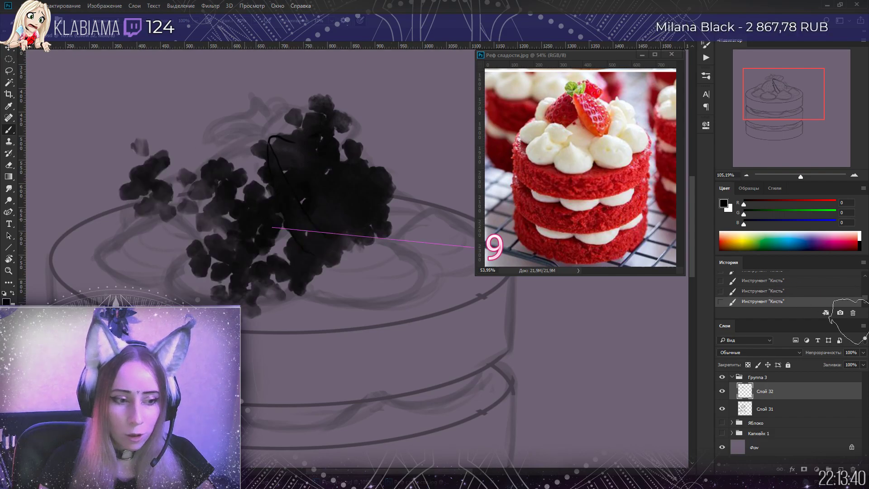
{"action": "left_click", "coordinate": [759, 293]}
{"action": "left_click", "coordinate": [762, 292]}
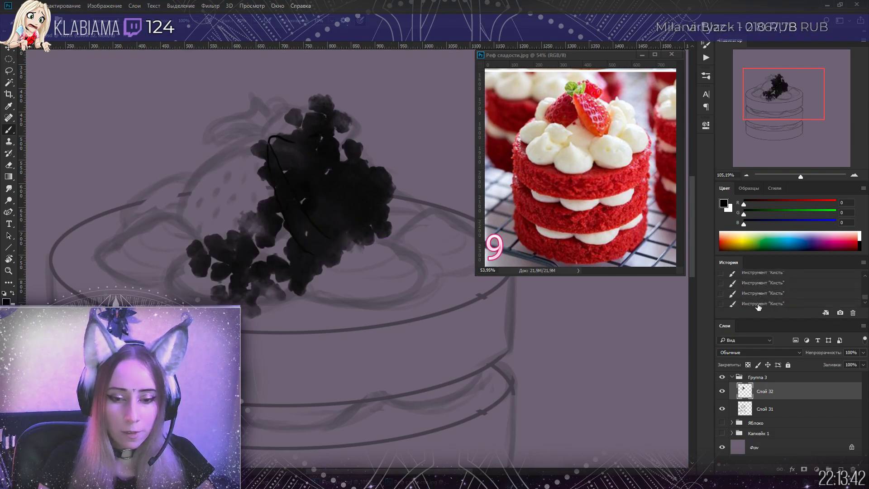
{"action": "left_click", "coordinate": [762, 288]}
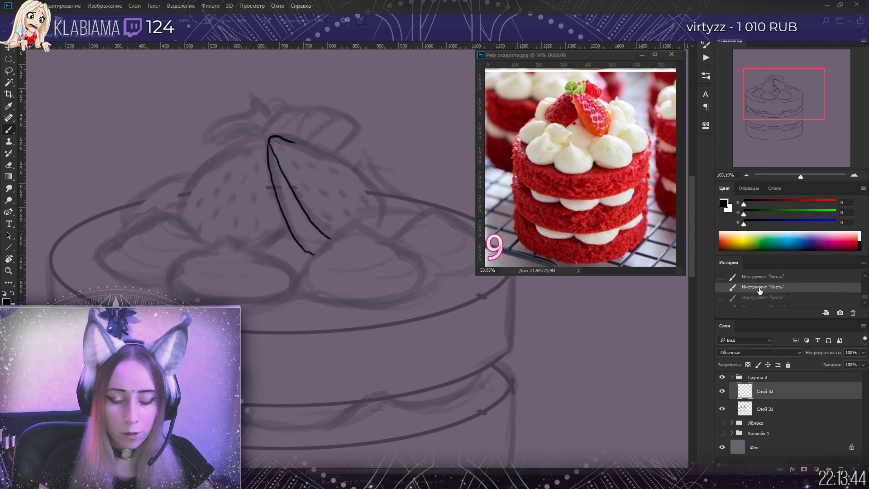
Switch back to the hard 13 px brush from the Основной набор№4 set
{"action": "left_click", "coordinate": [38, 20]}
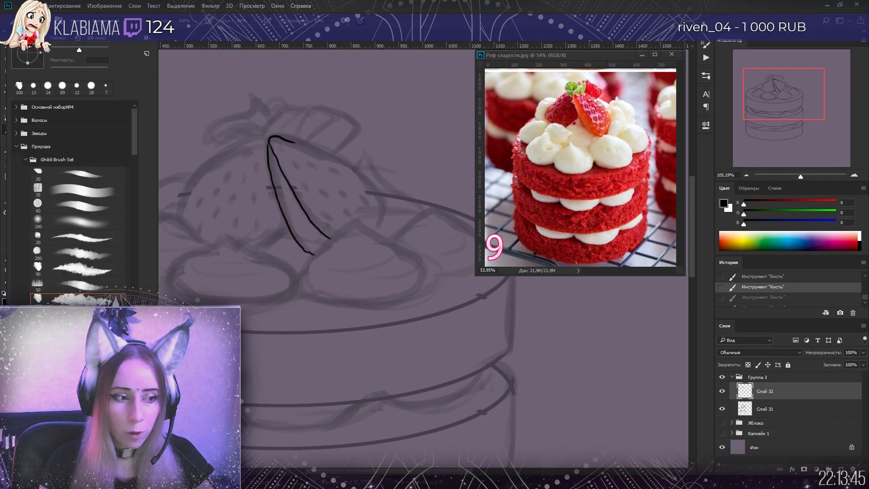
{"action": "left_click", "coordinate": [24, 159]}
{"action": "left_click", "coordinate": [16, 146]}
{"action": "left_click", "coordinate": [16, 107]}
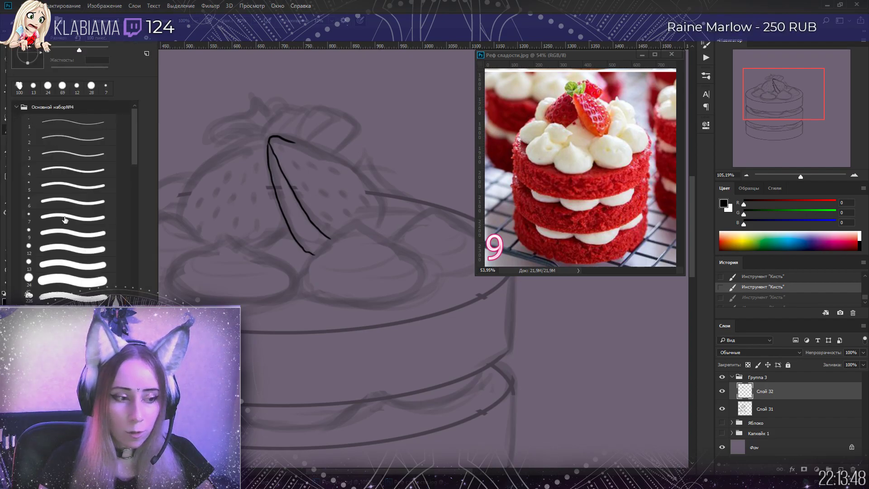
{"action": "left_click", "coordinate": [66, 265]}
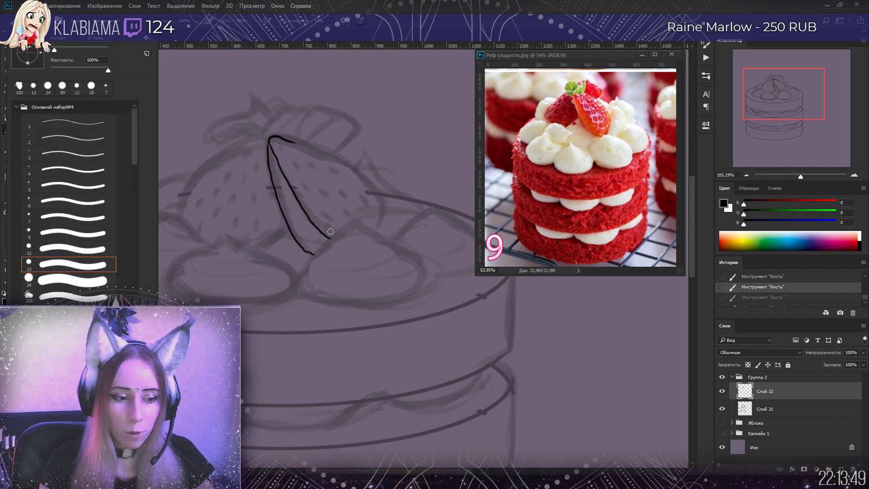
{"action": "left_click", "coordinate": [18, 108]}
{"action": "left_click", "coordinate": [15, 107]}
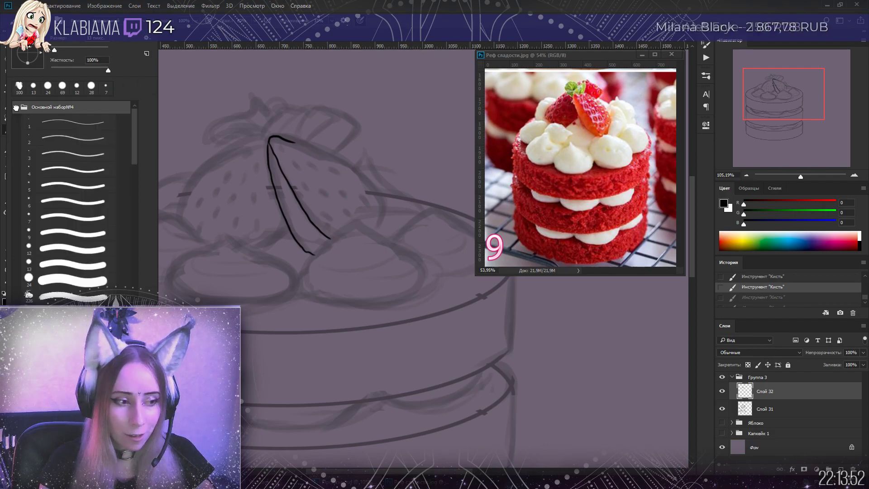
{"action": "left_click", "coordinate": [271, 40]}
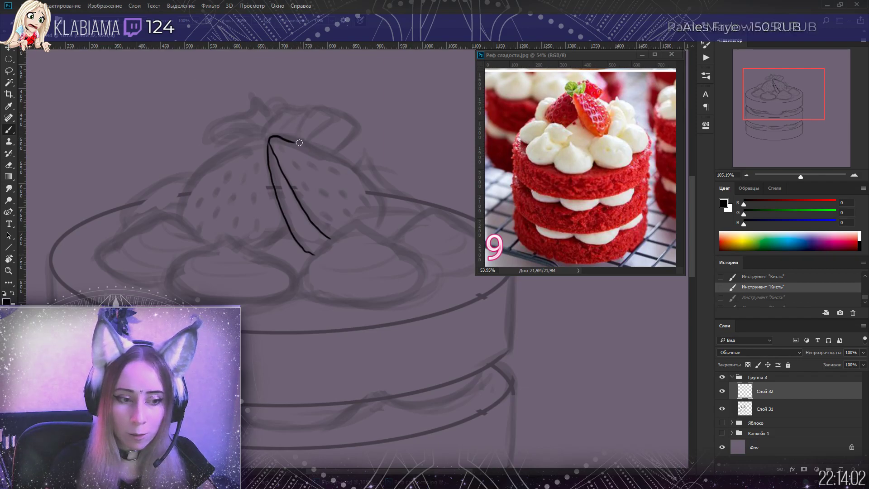
Ink the upper and right outline of the cut strawberry, curving down to the front cream dollop
{"action": "left_click_drag", "start_coordinate": [295, 142], "coordinate": [358, 167]}
{"action": "key", "text": "ctrl+z"}
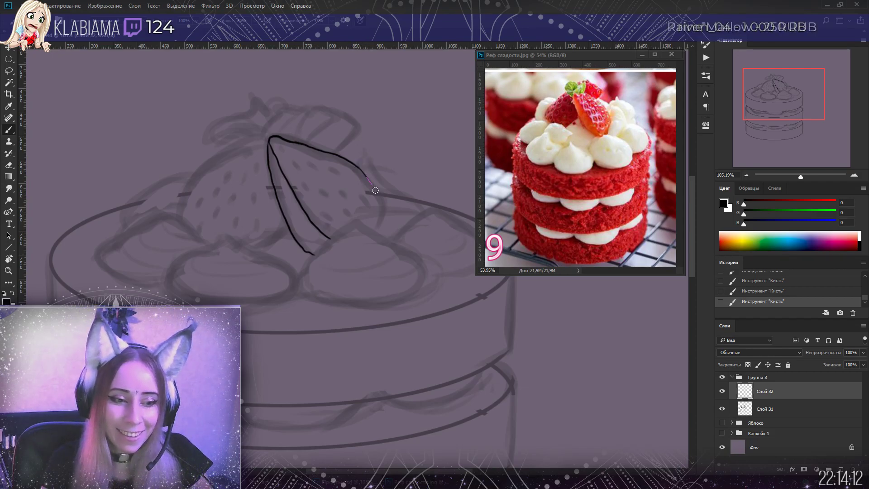
{"action": "mouse_move", "coordinate": [362, 168]}
{"action": "left_mouse_down"}
{"action": "mouse_move", "coordinate": [377, 191]}
{"action": "mouse_move", "coordinate": [377, 229]}
{"action": "left_mouse_up"}
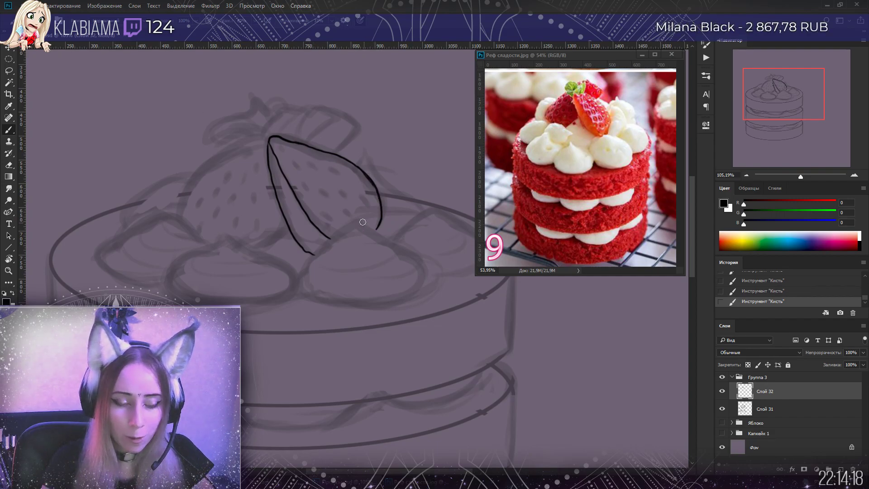
Ink the outline of the cream dollop in front of the cut strawberry and add thin fold lines inside it
{"action": "mouse_move", "coordinate": [356, 223]}
{"action": "left_mouse_down"}
{"action": "mouse_move", "coordinate": [307, 261]}
{"action": "mouse_move", "coordinate": [302, 281]}
{"action": "left_mouse_up"}
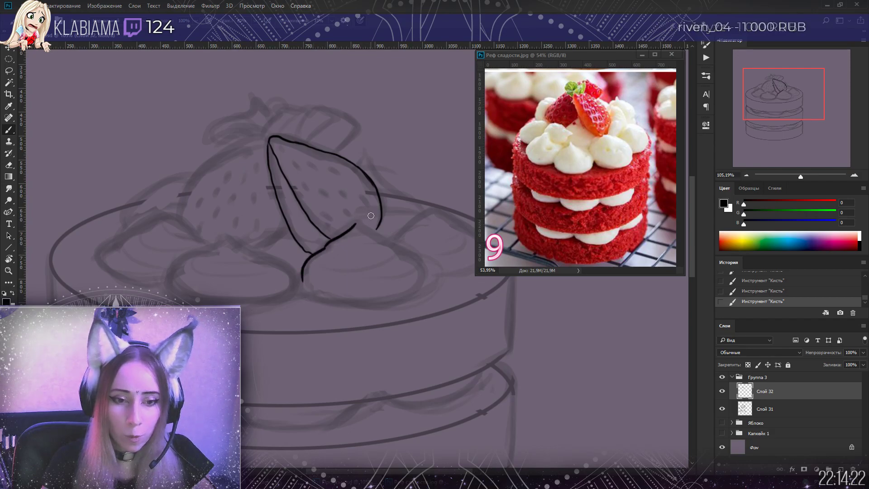
{"action": "left_click_drag", "start_coordinate": [356, 224], "coordinate": [392, 242]}
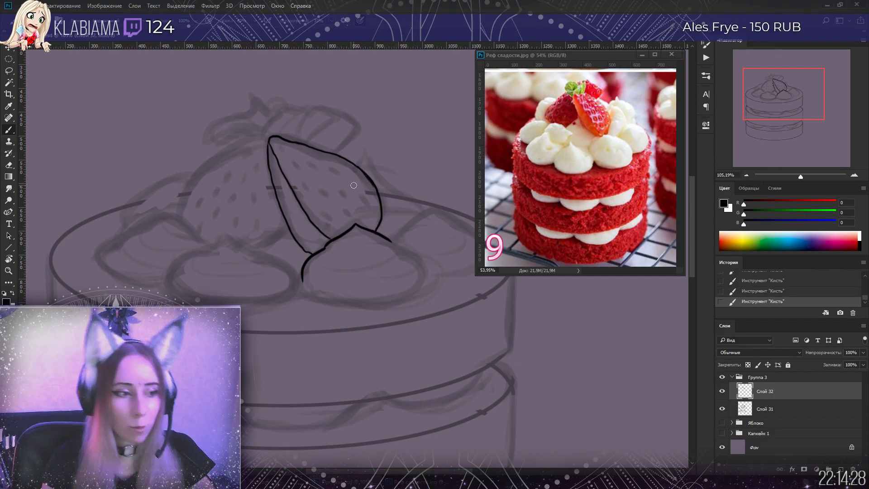
{"action": "left_click", "coordinate": [42, 22]}
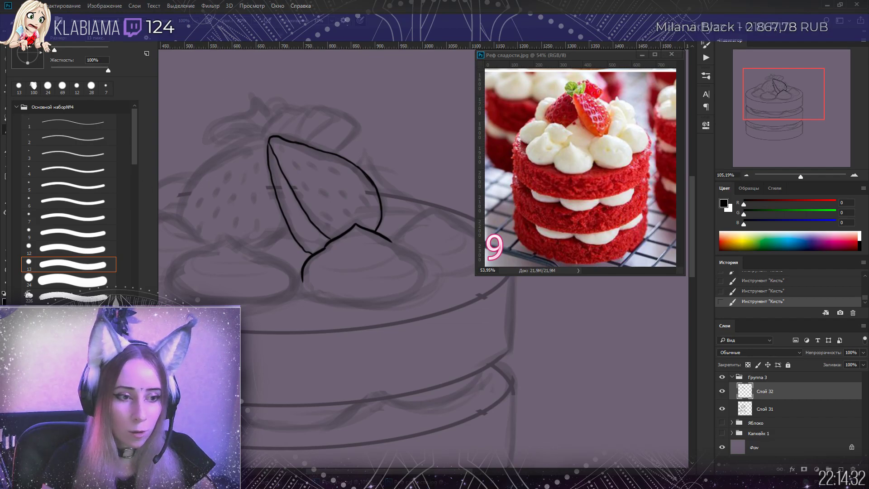
{"action": "key", "text": "Escape"}
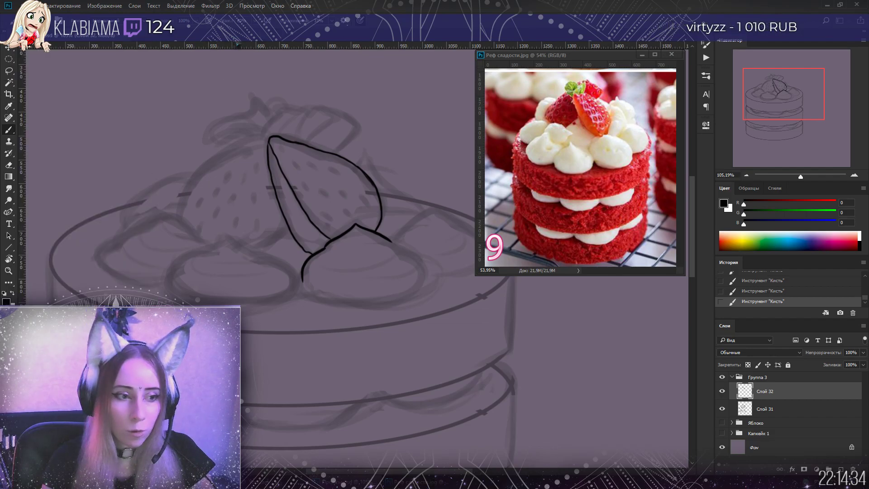
{"action": "mouse_move", "coordinate": [392, 242]}
{"action": "left_mouse_down"}
{"action": "mouse_move", "coordinate": [435, 268]}
{"action": "mouse_move", "coordinate": [427, 265]}
{"action": "mouse_move", "coordinate": [428, 289]}
{"action": "mouse_move", "coordinate": [416, 299]}
{"action": "mouse_move", "coordinate": [426, 288]}
{"action": "mouse_move", "coordinate": [377, 309]}
{"action": "mouse_move", "coordinate": [301, 292]}
{"action": "left_mouse_up"}
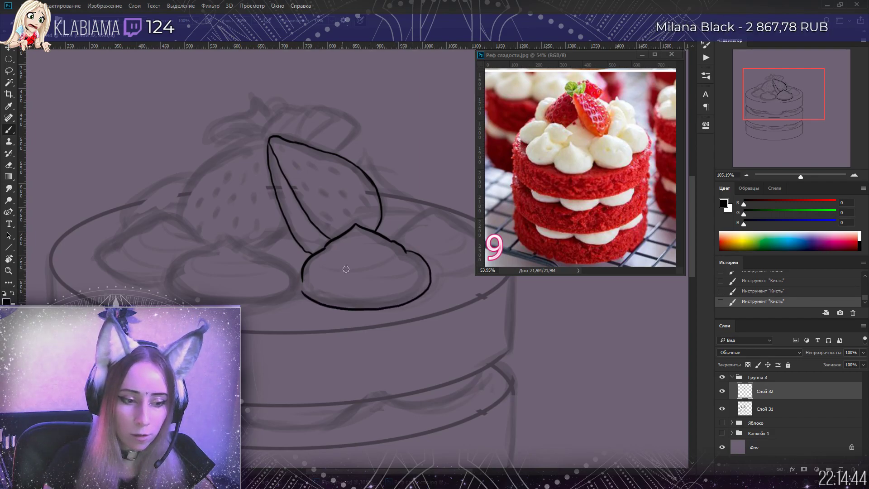
{"action": "left_click_drag", "start_coordinate": [397, 272], "coordinate": [342, 278]}
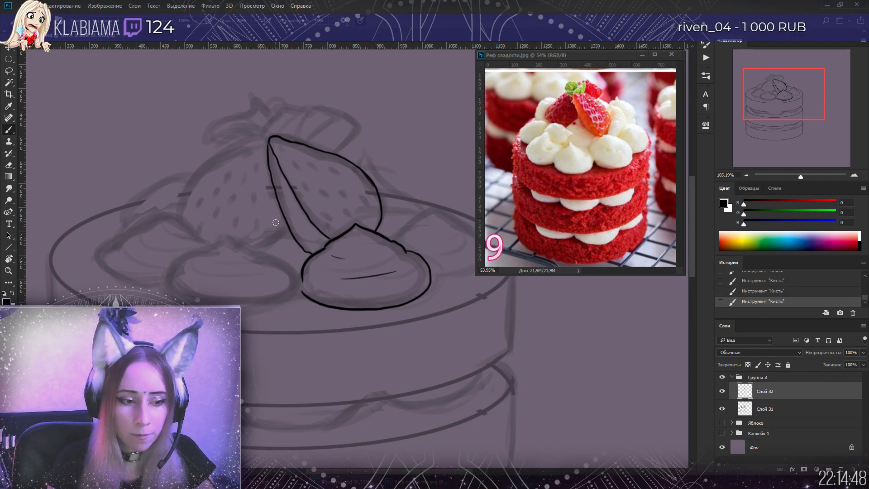
Ink the lower right edge of the whole strawberry and the leafy tops above the strawberries with their fold lines
{"action": "left_click_drag", "start_coordinate": [286, 222], "coordinate": [273, 240]}
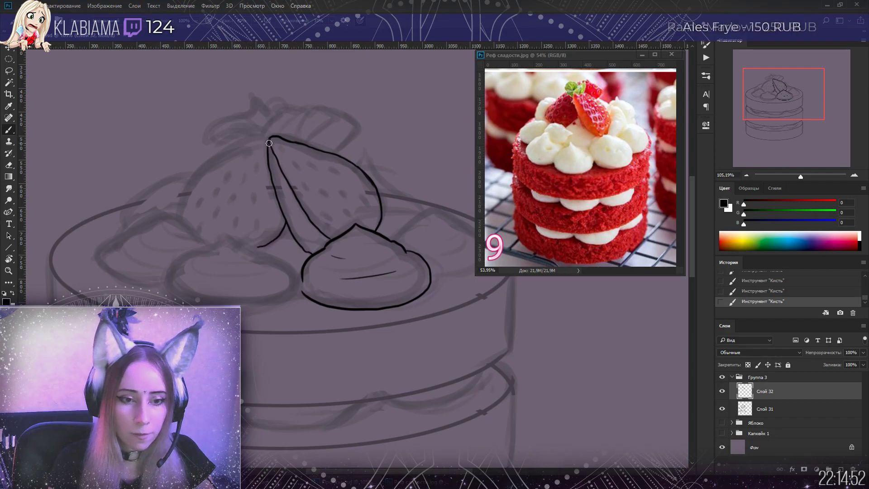
{"action": "mouse_move", "coordinate": [255, 135]}
{"action": "left_mouse_down"}
{"action": "mouse_move", "coordinate": [282, 107]}
{"action": "mouse_move", "coordinate": [274, 115]}
{"action": "mouse_move", "coordinate": [289, 105]}
{"action": "mouse_move", "coordinate": [315, 117]}
{"action": "left_mouse_up"}
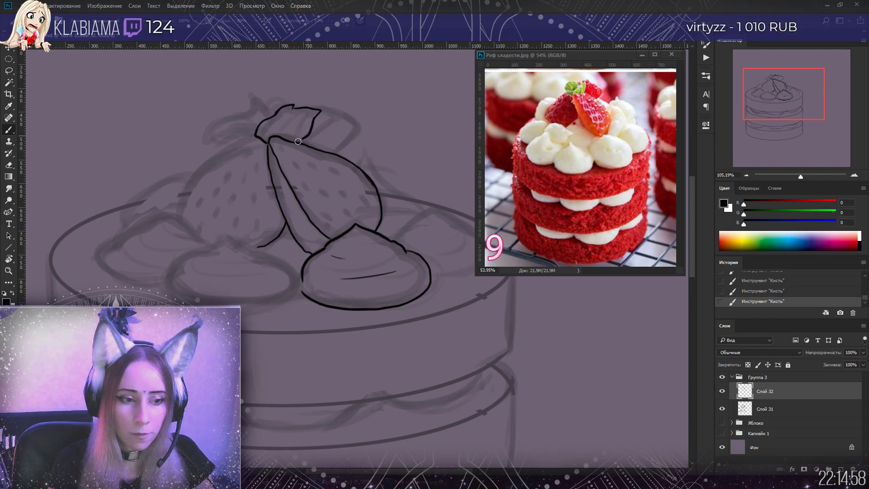
{"action": "mouse_move", "coordinate": [285, 114]}
{"action": "left_mouse_down"}
{"action": "mouse_move", "coordinate": [277, 135]}
{"action": "mouse_move", "coordinate": [291, 136]}
{"action": "left_mouse_up"}
{"action": "mouse_move", "coordinate": [274, 108]}
{"action": "left_mouse_down"}
{"action": "mouse_move", "coordinate": [260, 96]}
{"action": "mouse_move", "coordinate": [221, 111]}
{"action": "left_mouse_up"}
{"action": "mouse_move", "coordinate": [221, 141]}
{"action": "left_mouse_down"}
{"action": "mouse_move", "coordinate": [272, 142]}
{"action": "mouse_move", "coordinate": [227, 140]}
{"action": "mouse_move", "coordinate": [239, 119]}
{"action": "mouse_move", "coordinate": [267, 119]}
{"action": "mouse_move", "coordinate": [254, 105]}
{"action": "left_mouse_up"}
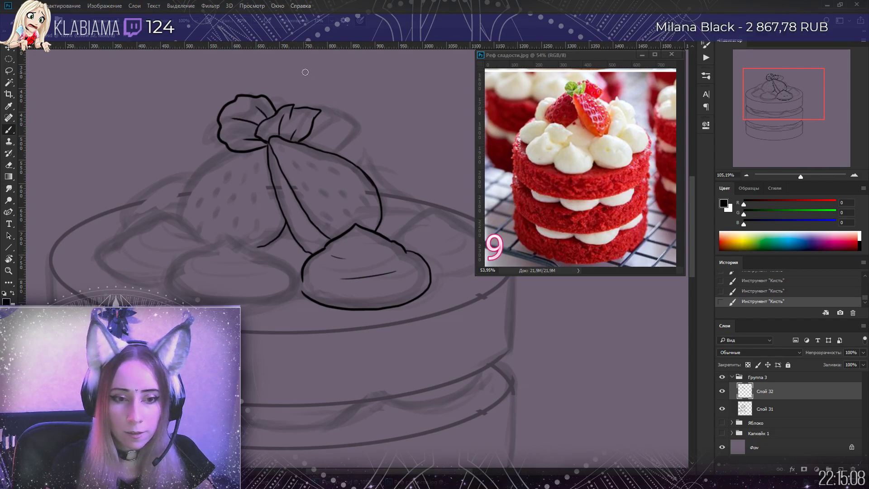
{"action": "left_click_drag", "start_coordinate": [322, 98], "coordinate": [352, 124]}
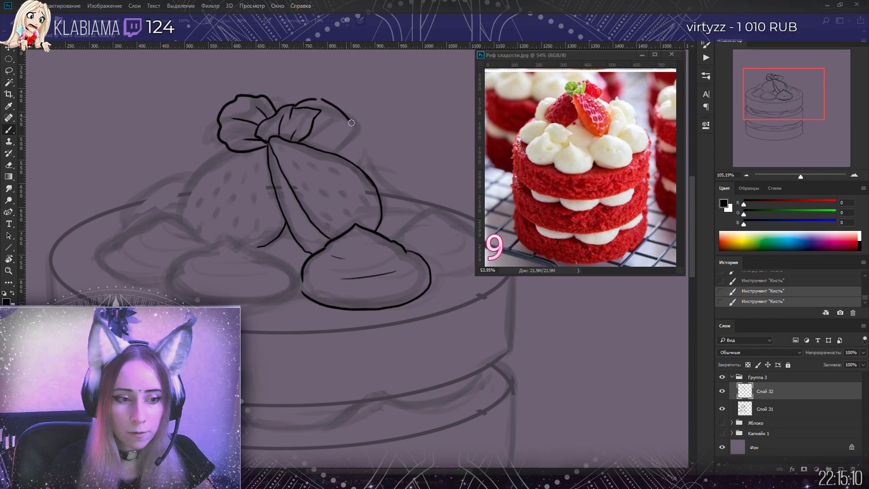
{"action": "left_click", "coordinate": [765, 290]}
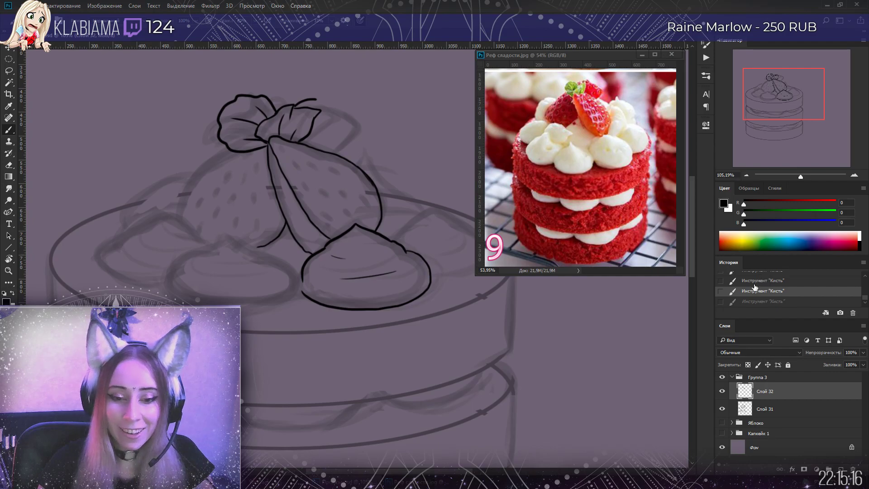
{"action": "left_click", "coordinate": [755, 281]}
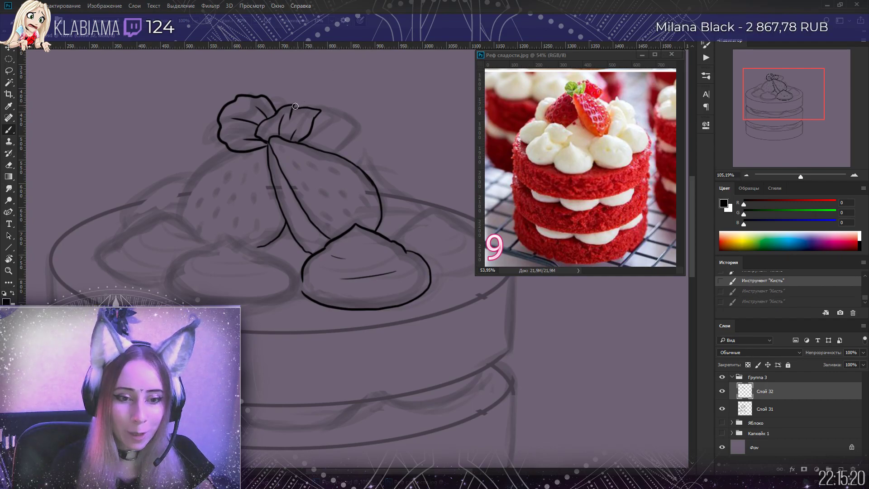
Ink the outline of the small strawberry behind the leaves and the outer left curve of the whole strawberry
{"action": "mouse_move", "coordinate": [295, 109]}
{"action": "left_mouse_down"}
{"action": "mouse_move", "coordinate": [328, 103]}
{"action": "mouse_move", "coordinate": [301, 105]}
{"action": "mouse_move", "coordinate": [321, 104]}
{"action": "mouse_move", "coordinate": [348, 140]}
{"action": "left_mouse_up"}
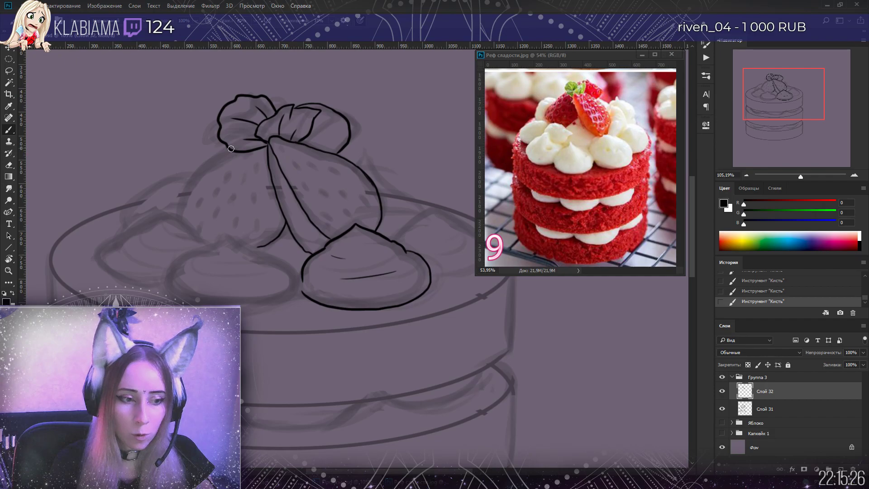
{"action": "mouse_move", "coordinate": [231, 149]}
{"action": "left_mouse_down"}
{"action": "mouse_move", "coordinate": [202, 171]}
{"action": "mouse_move", "coordinate": [179, 217]}
{"action": "left_mouse_up"}
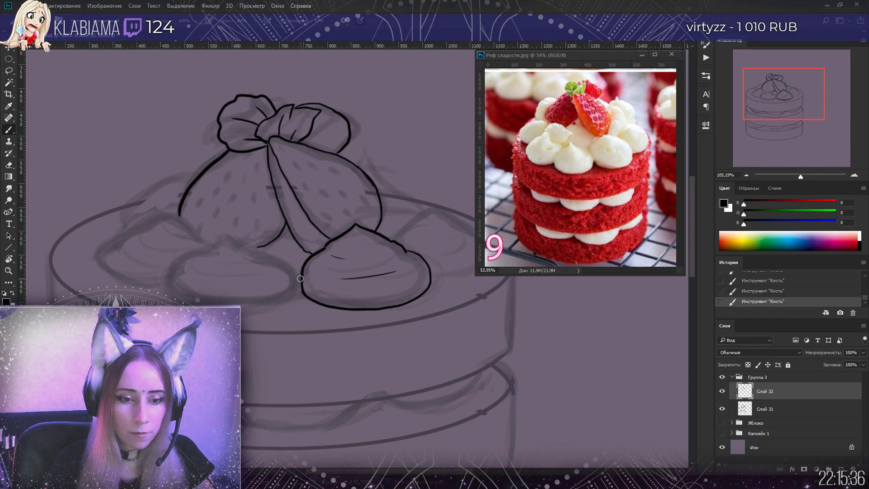
Ink the outline of the cream dollop in front of the whole strawberry, with a pointed peak and a short fold line
{"action": "mouse_move", "coordinate": [300, 279]}
{"action": "left_mouse_down"}
{"action": "mouse_move", "coordinate": [289, 295]}
{"action": "mouse_move", "coordinate": [241, 314]}
{"action": "left_mouse_up"}
{"action": "left_click_drag", "start_coordinate": [169, 295], "coordinate": [166, 281]}
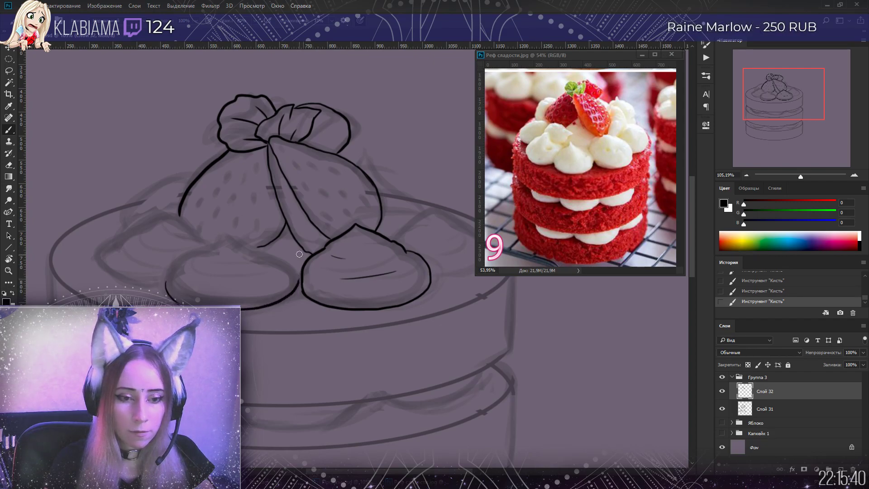
{"action": "left_click_drag", "start_coordinate": [299, 284], "coordinate": [267, 252]}
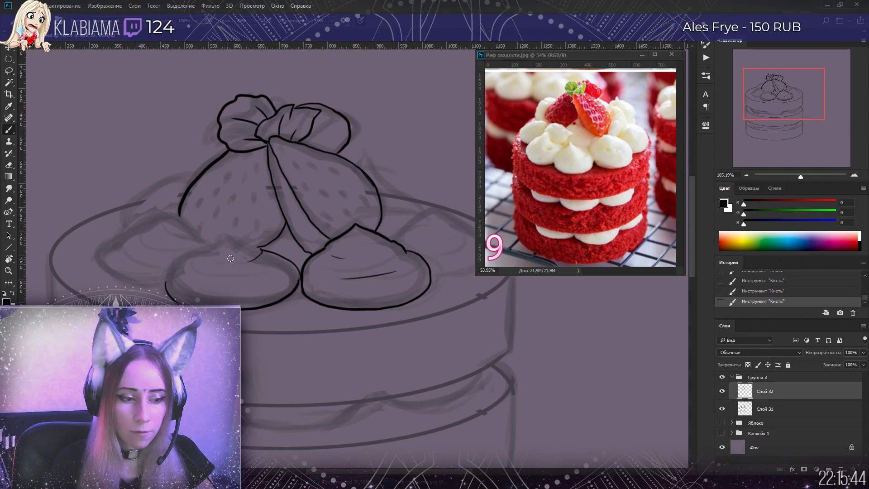
{"action": "mouse_move", "coordinate": [261, 248]}
{"action": "left_mouse_down"}
{"action": "mouse_move", "coordinate": [231, 226]}
{"action": "mouse_move", "coordinate": [177, 267]}
{"action": "mouse_move", "coordinate": [165, 292]}
{"action": "mouse_move", "coordinate": [175, 272]}
{"action": "left_mouse_up"}
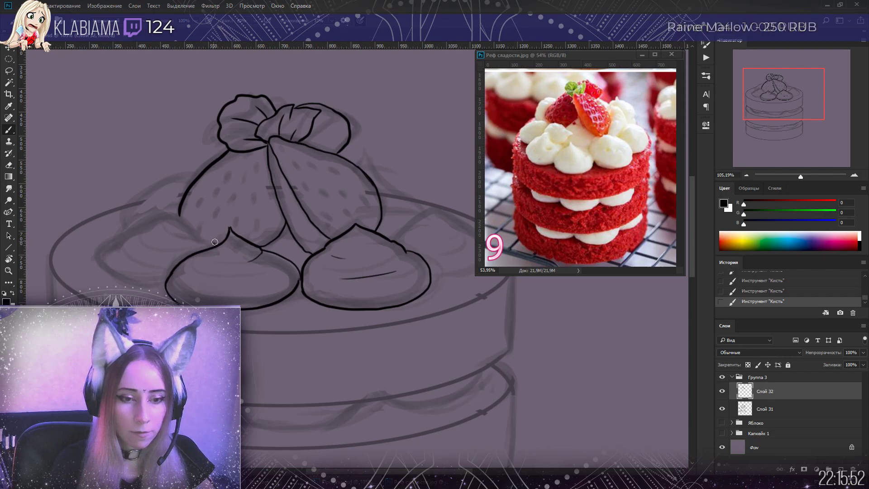
Ink the two overlapping peaked cream dollops on the left side of the cake top behind the front one
{"action": "mouse_move", "coordinate": [190, 227]}
{"action": "left_mouse_down"}
{"action": "mouse_move", "coordinate": [174, 204]}
{"action": "mouse_move", "coordinate": [139, 225]}
{"action": "mouse_move", "coordinate": [141, 255]}
{"action": "mouse_move", "coordinate": [135, 230]}
{"action": "mouse_move", "coordinate": [112, 239]}
{"action": "mouse_move", "coordinate": [101, 261]}
{"action": "mouse_move", "coordinate": [118, 282]}
{"action": "mouse_move", "coordinate": [152, 292]}
{"action": "left_mouse_up"}
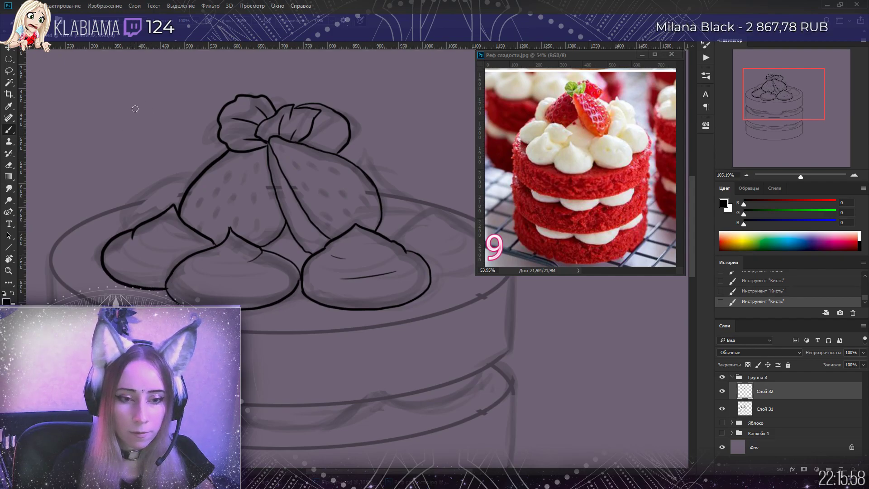
{"action": "mouse_move", "coordinate": [117, 231]}
{"action": "left_mouse_down"}
{"action": "mouse_move", "coordinate": [113, 212]}
{"action": "mouse_move", "coordinate": [133, 191]}
{"action": "mouse_move", "coordinate": [160, 184]}
{"action": "left_mouse_up"}
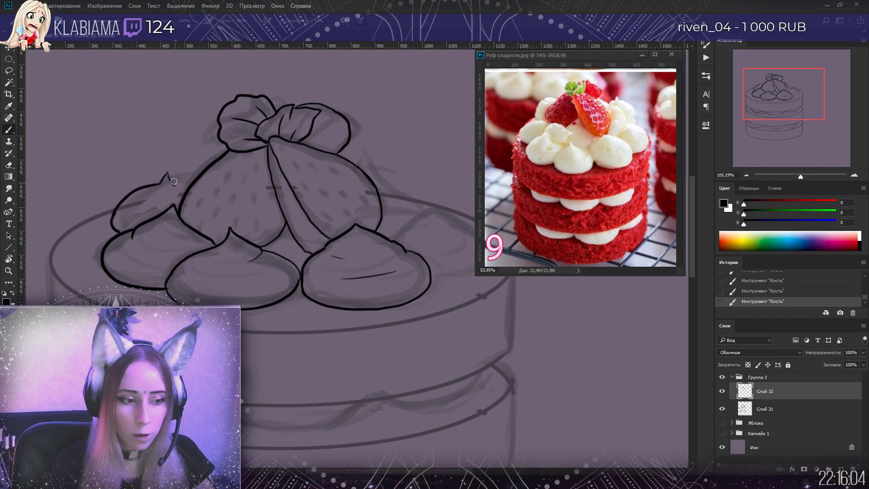
{"action": "left_click_drag", "start_coordinate": [164, 176], "coordinate": [203, 172]}
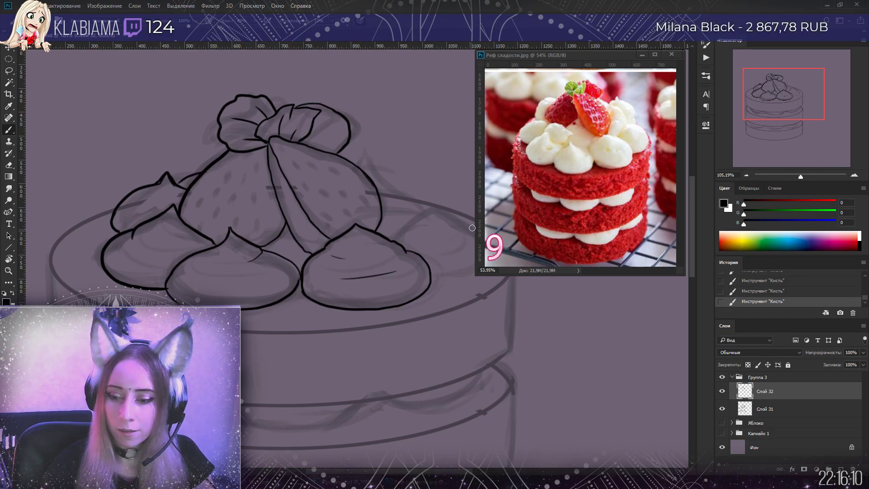
Ink the two peaked cream dollops on the right side of the cake top beside the cut strawberry
{"action": "left_click_drag", "start_coordinate": [389, 472], "coordinate": [400, 471]}
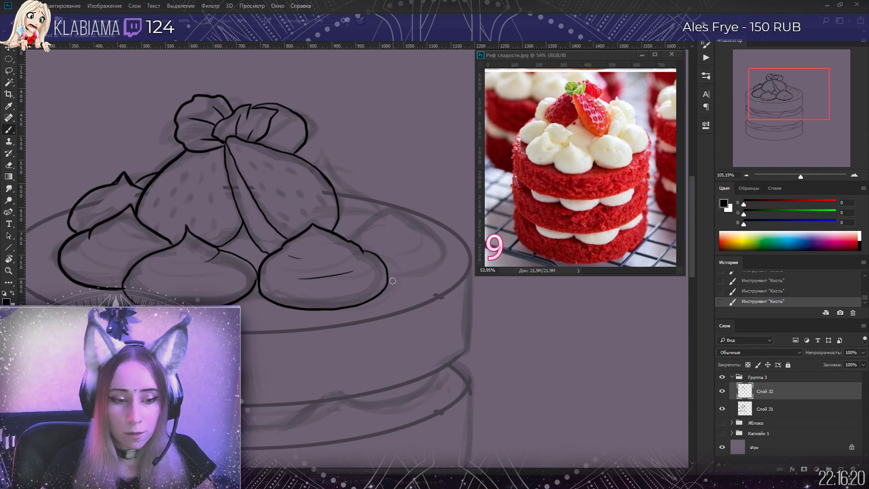
{"action": "mouse_move", "coordinate": [390, 278]}
{"action": "left_mouse_down"}
{"action": "mouse_move", "coordinate": [413, 276]}
{"action": "mouse_move", "coordinate": [435, 261]}
{"action": "left_mouse_up"}
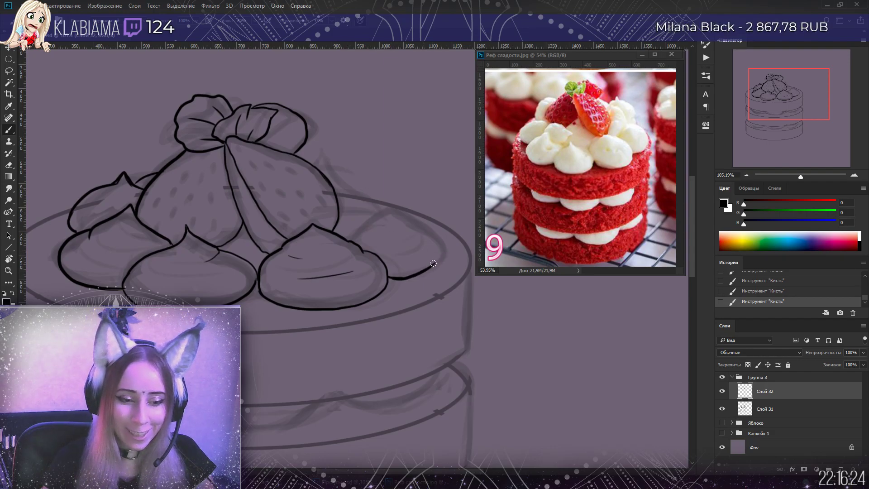
{"action": "mouse_move", "coordinate": [432, 265]}
{"action": "left_mouse_down"}
{"action": "mouse_move", "coordinate": [441, 237]}
{"action": "mouse_move", "coordinate": [395, 200]}
{"action": "mouse_move", "coordinate": [347, 239]}
{"action": "left_mouse_up"}
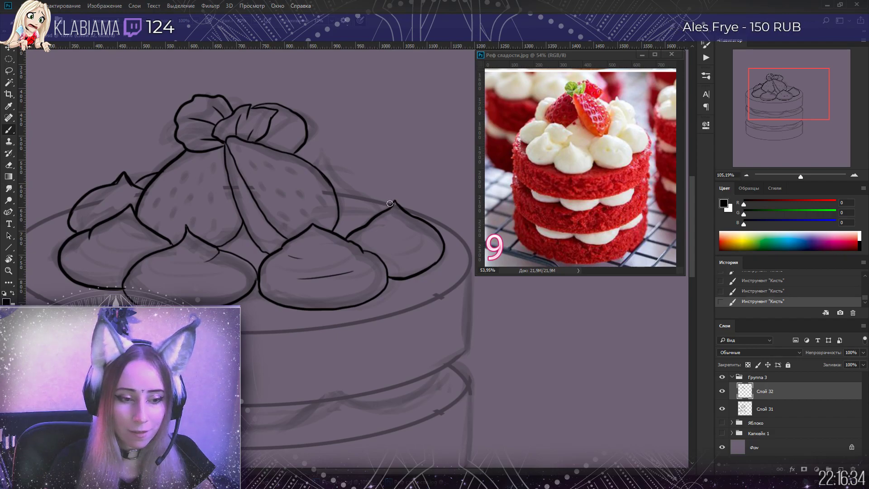
{"action": "mouse_move", "coordinate": [390, 202]}
{"action": "left_mouse_down"}
{"action": "mouse_move", "coordinate": [352, 188]}
{"action": "mouse_move", "coordinate": [343, 172]}
{"action": "mouse_move", "coordinate": [337, 193]}
{"action": "left_mouse_up"}
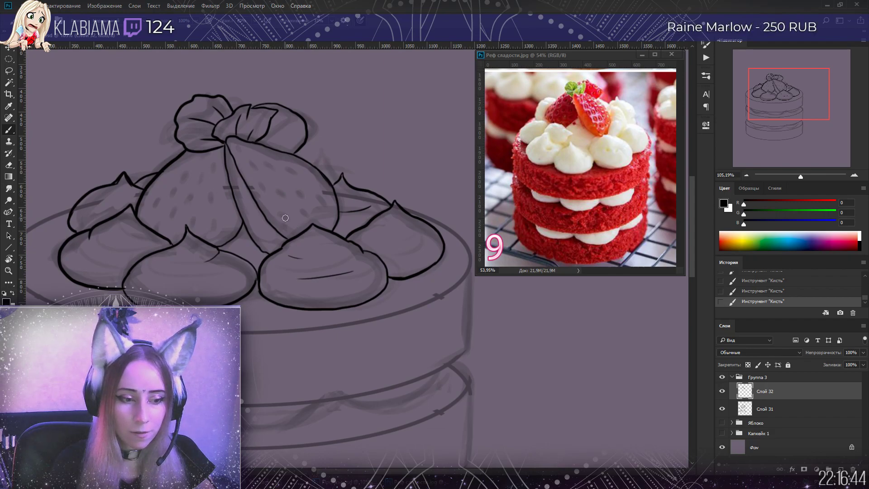
Dot small black seeds across the face of the cut strawberry
{"action": "left_click", "coordinate": [304, 212]}
{"action": "left_click", "coordinate": [298, 193]}
{"action": "left_click", "coordinate": [281, 193]}
{"action": "left_click", "coordinate": [261, 188]}
{"action": "left_click", "coordinate": [253, 164]}
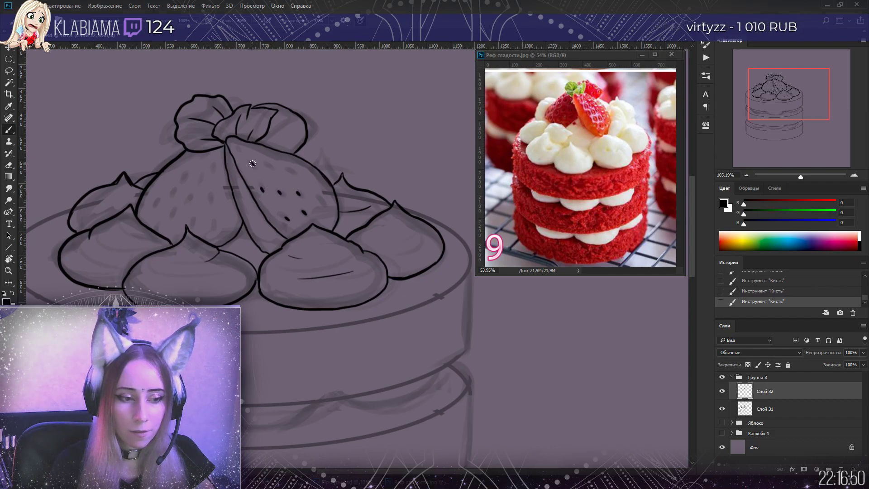
{"action": "left_click", "coordinate": [290, 171]}
{"action": "left_click", "coordinate": [319, 201]}
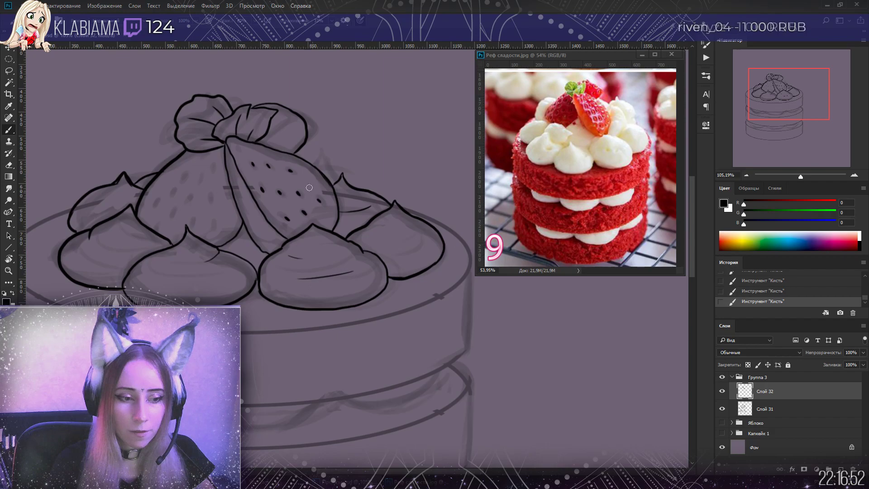
Ink rows of elongated seeds across the whole strawberry on the left
{"action": "left_click", "coordinate": [213, 223]}
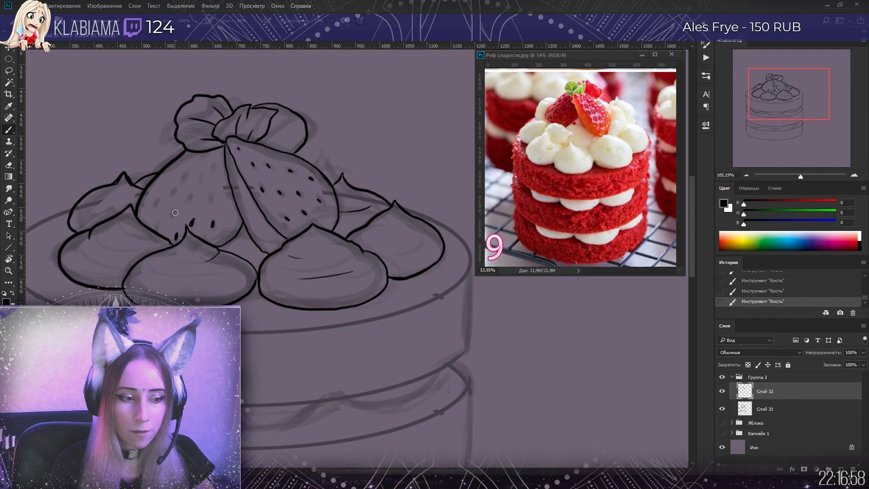
{"action": "mouse_move", "coordinate": [176, 210]}
{"action": "left_mouse_down"}
{"action": "mouse_move", "coordinate": [158, 225]}
{"action": "mouse_move", "coordinate": [155, 205]}
{"action": "mouse_move", "coordinate": [183, 179]}
{"action": "left_mouse_up"}
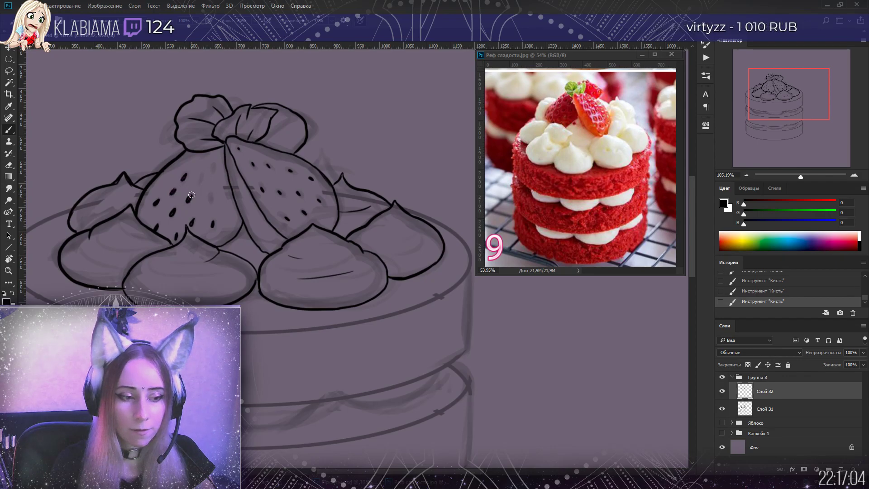
{"action": "left_click", "coordinate": [201, 177]}
{"action": "left_click_drag", "start_coordinate": [215, 164], "coordinate": [194, 161]}
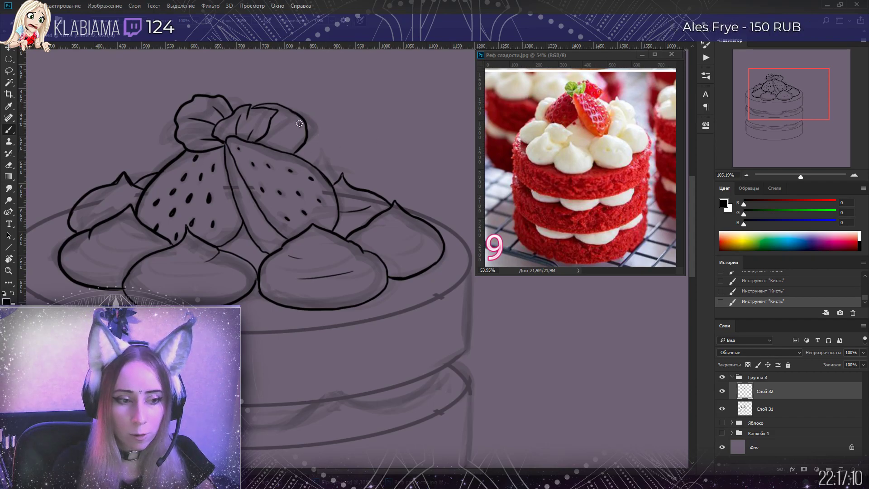
Add seeds to the small back strawberry and thicken the existing seeds on the cut strawberry
{"action": "left_click", "coordinate": [284, 137]}
{"action": "left_click", "coordinate": [280, 121]}
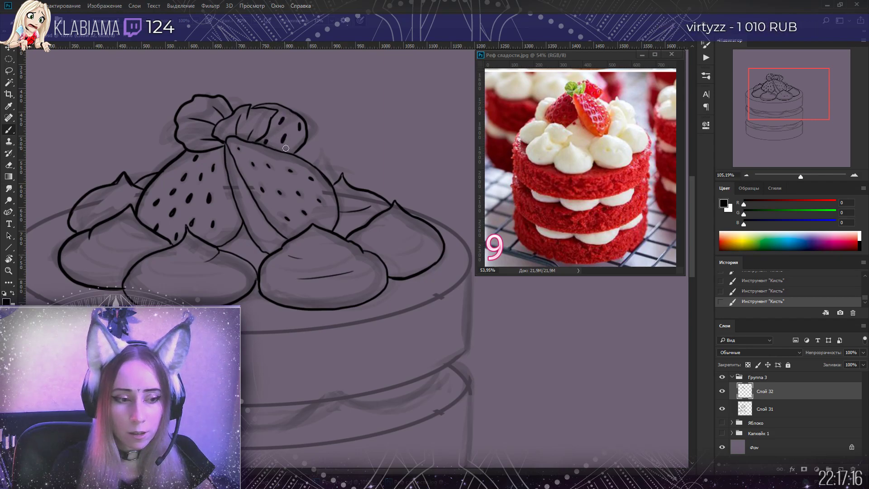
{"action": "left_click", "coordinate": [250, 162]}
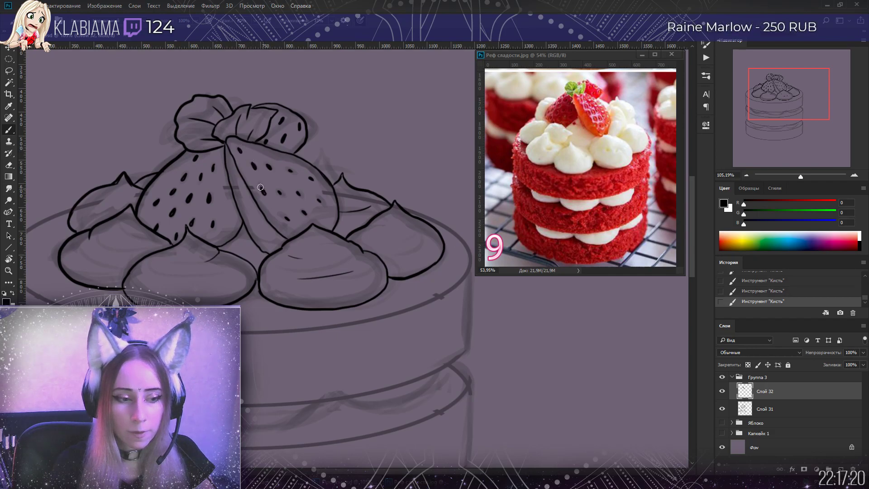
{"action": "left_click", "coordinate": [300, 195]}
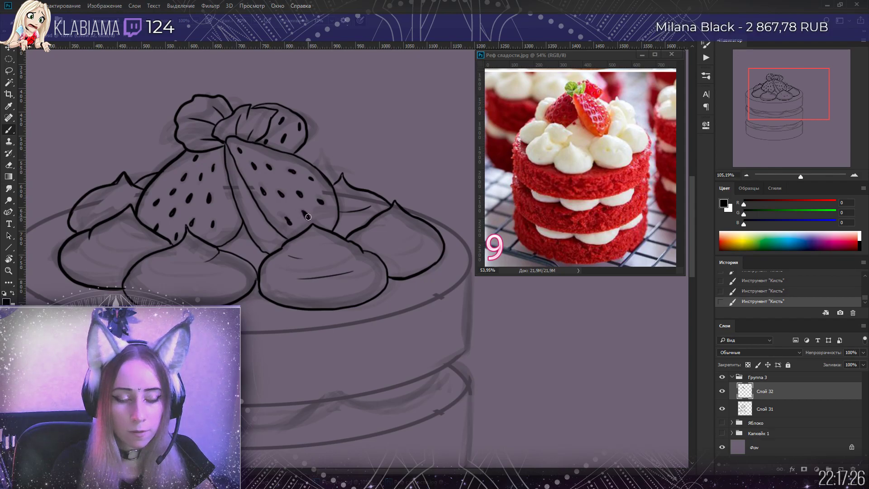
Ink the cake's right contour from the top rim down through all tiers with small crumbly bumps, continuing along the bottom edge
{"action": "left_click_drag", "start_coordinate": [801, 176], "coordinate": [801, 180]}
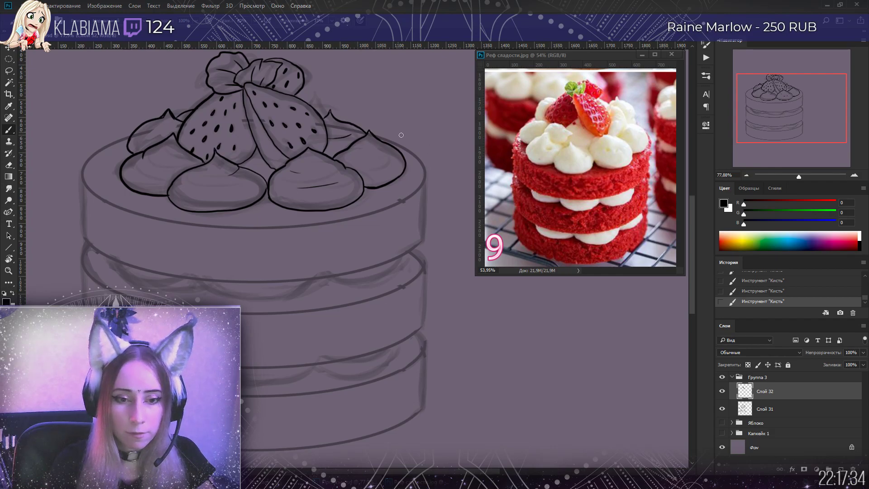
{"action": "mouse_move", "coordinate": [399, 144]}
{"action": "left_mouse_down"}
{"action": "mouse_move", "coordinate": [421, 164]}
{"action": "mouse_move", "coordinate": [423, 201]}
{"action": "left_mouse_up"}
{"action": "left_click_drag", "start_coordinate": [423, 231], "coordinate": [421, 240]}
{"action": "mouse_move", "coordinate": [424, 186]}
{"action": "left_mouse_down"}
{"action": "mouse_move", "coordinate": [414, 249]}
{"action": "mouse_move", "coordinate": [421, 261]}
{"action": "left_mouse_up"}
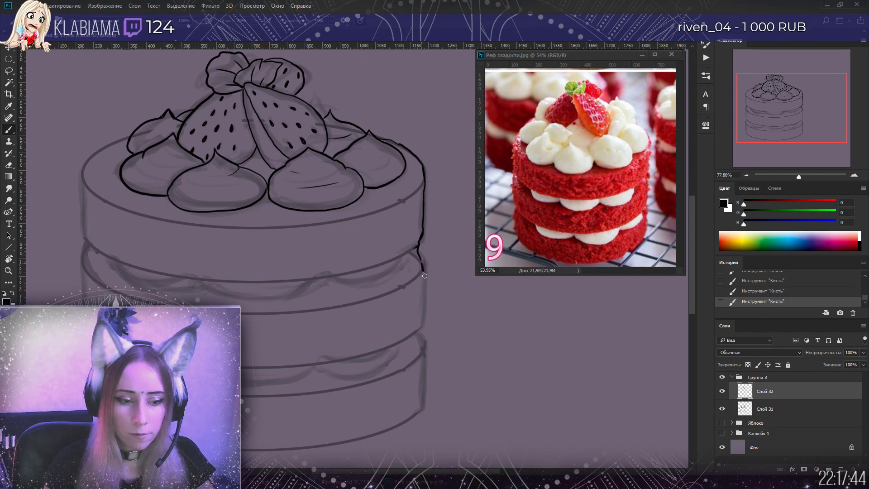
{"action": "left_click_drag", "start_coordinate": [423, 313], "coordinate": [421, 337]}
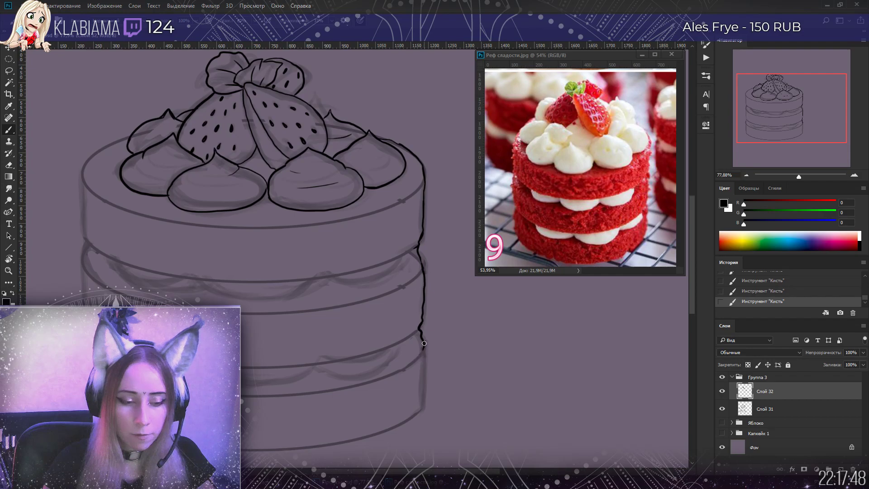
{"action": "mouse_move", "coordinate": [423, 395]}
{"action": "left_mouse_down"}
{"action": "mouse_move", "coordinate": [422, 411]}
{"action": "mouse_move", "coordinate": [362, 437]}
{"action": "mouse_move", "coordinate": [263, 450]}
{"action": "left_mouse_up"}
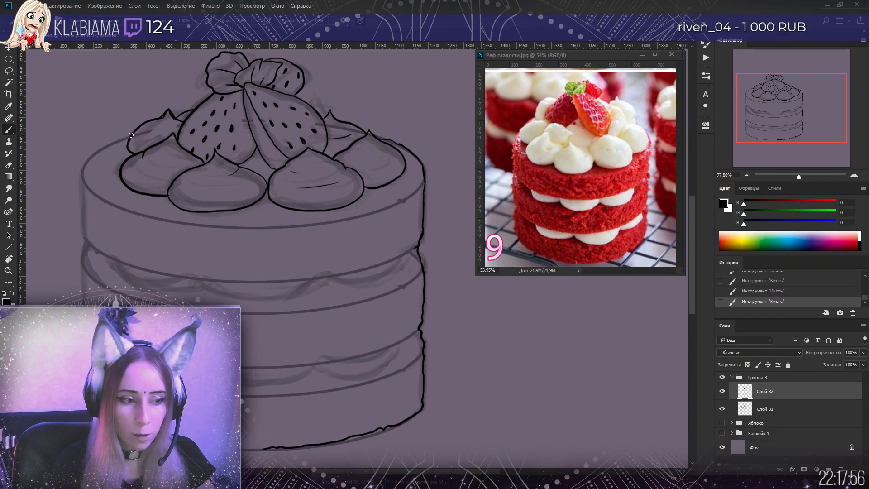
Ink the upper left rim of the cake and its left contour down the tiers, notched at the cream layer
{"action": "left_click_drag", "start_coordinate": [118, 142], "coordinate": [87, 159]}
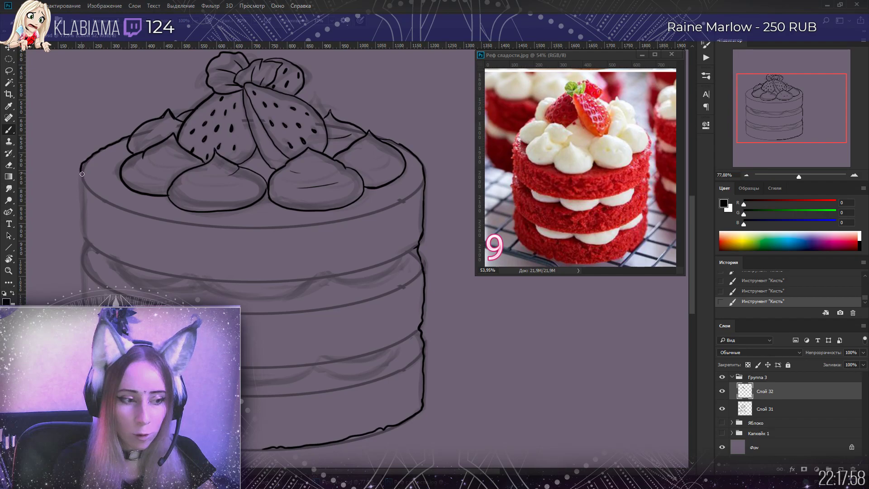
{"action": "left_click_drag", "start_coordinate": [82, 171], "coordinate": [85, 232]}
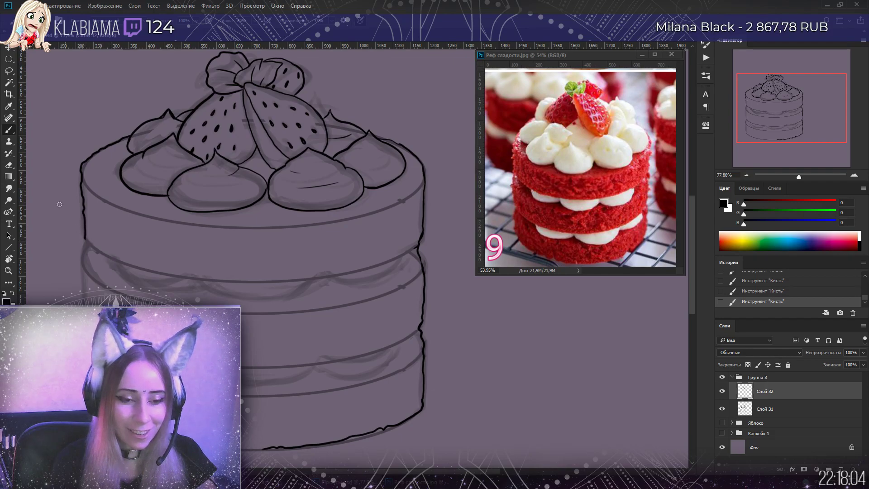
{"action": "left_click_drag", "start_coordinate": [90, 243], "coordinate": [84, 292]}
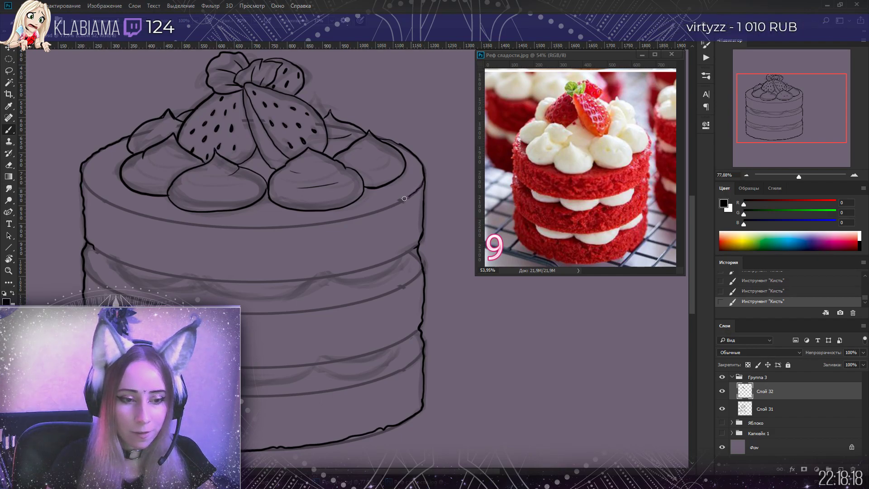
Ink the front rim of the top sponge tier as an uneven, crumbly curve from side to side
{"action": "left_click_drag", "start_coordinate": [394, 202], "coordinate": [262, 232]}
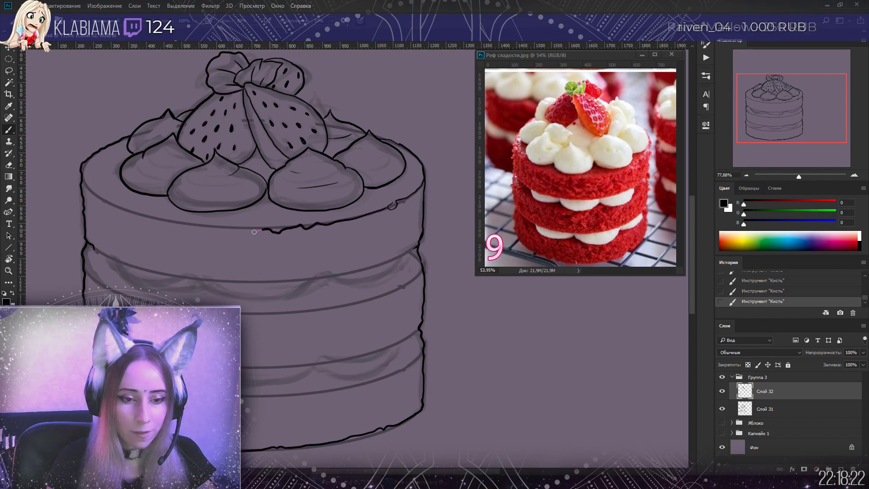
{"action": "mouse_move", "coordinate": [89, 191]}
{"action": "left_mouse_down"}
{"action": "mouse_move", "coordinate": [158, 221]}
{"action": "mouse_move", "coordinate": [248, 230]}
{"action": "left_mouse_up"}
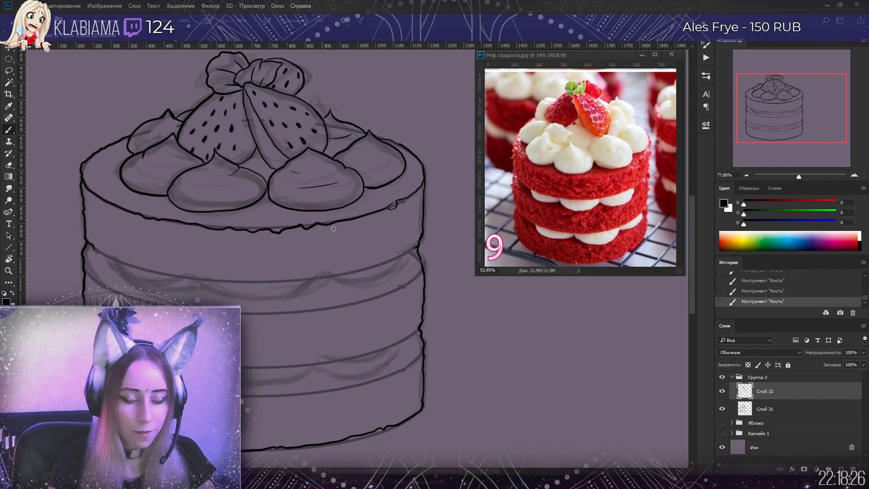
Ink the lower edge of the top sponge tier, both edges of the middle tier and the bottom tier's upper edge as crumbly curves
{"action": "mouse_move", "coordinate": [418, 245]}
{"action": "left_mouse_down"}
{"action": "mouse_move", "coordinate": [368, 269]}
{"action": "mouse_move", "coordinate": [291, 282]}
{"action": "mouse_move", "coordinate": [168, 277]}
{"action": "mouse_move", "coordinate": [90, 244]}
{"action": "left_mouse_up"}
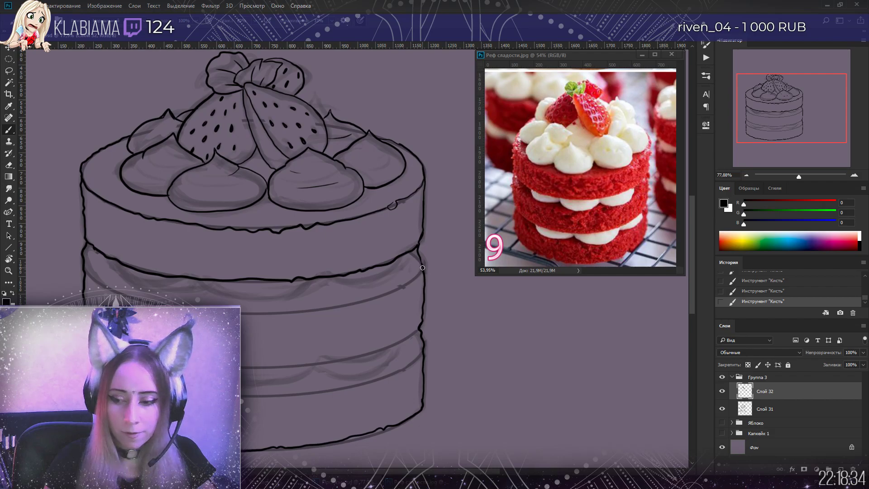
{"action": "left_click_drag", "start_coordinate": [365, 300], "coordinate": [299, 305]}
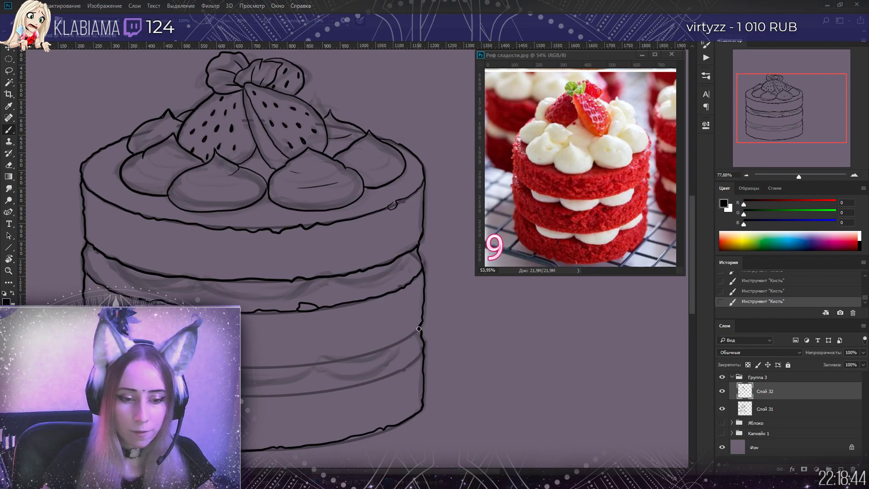
{"action": "left_click_drag", "start_coordinate": [411, 337], "coordinate": [396, 348]}
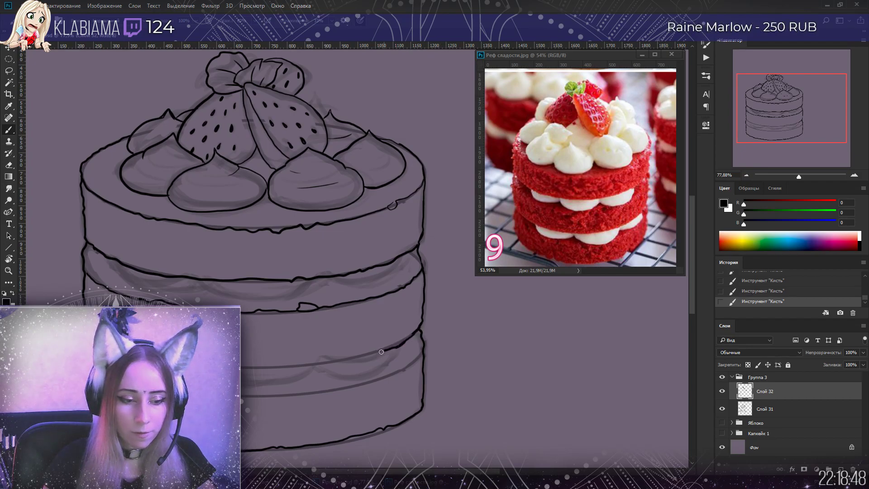
{"action": "left_click_drag", "start_coordinate": [338, 361], "coordinate": [274, 369]}
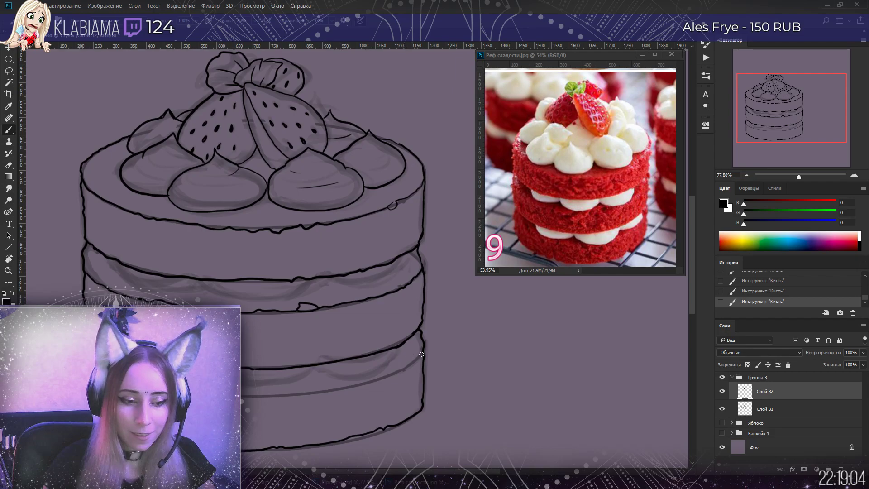
{"action": "left_click_drag", "start_coordinate": [371, 381], "coordinate": [349, 387]}
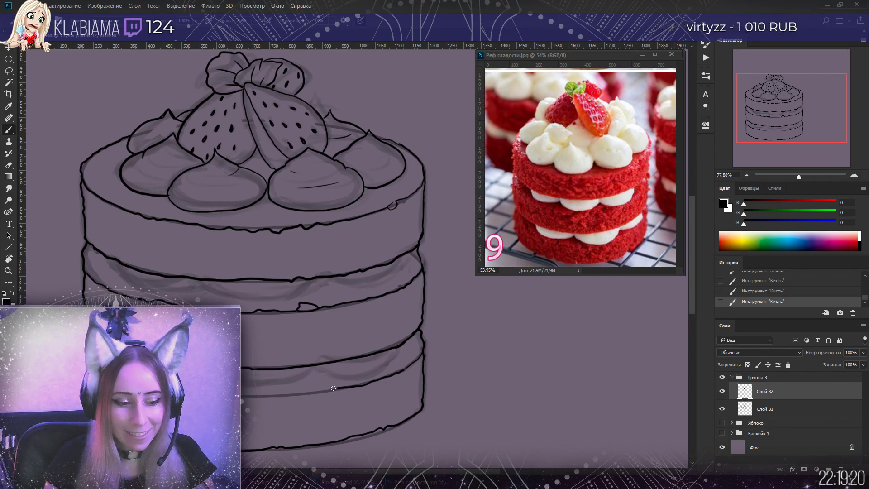
{"action": "left_click_drag", "start_coordinate": [277, 395], "coordinate": [244, 399]}
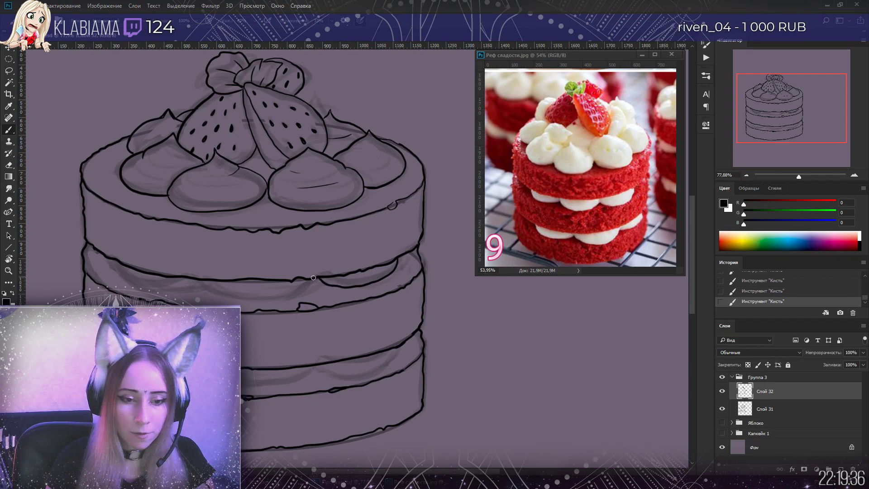
Ink the scalloped cream filling in both gaps between the sponge tiers and hide the sketch layer Слой 31
{"action": "left_click_drag", "start_coordinate": [308, 293], "coordinate": [284, 299]}
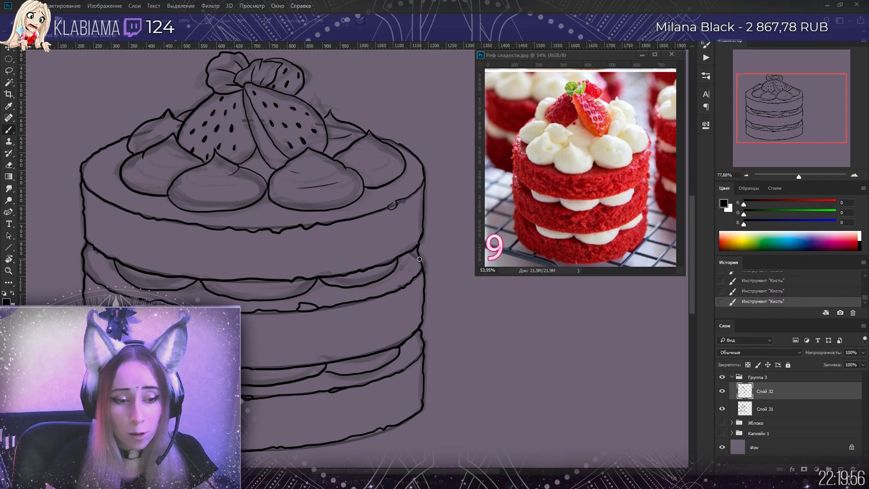
{"action": "left_click_drag", "start_coordinate": [799, 177], "coordinate": [797, 177]}
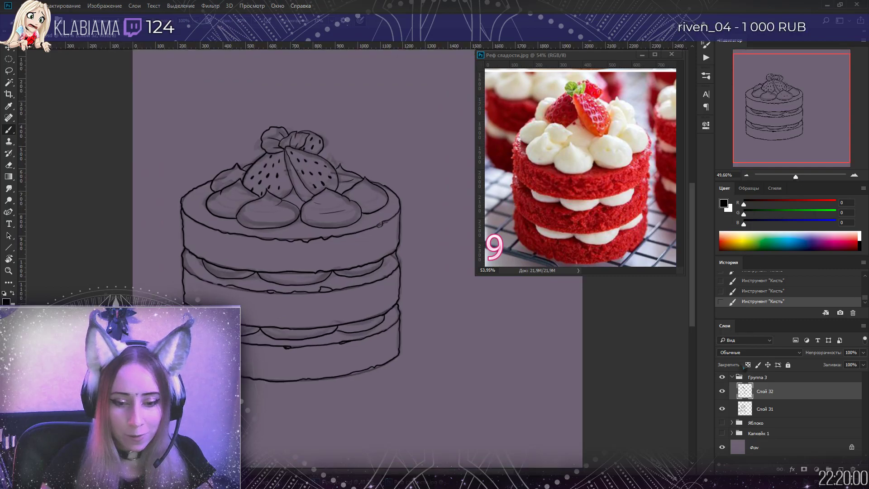
{"action": "left_click", "coordinate": [722, 411]}
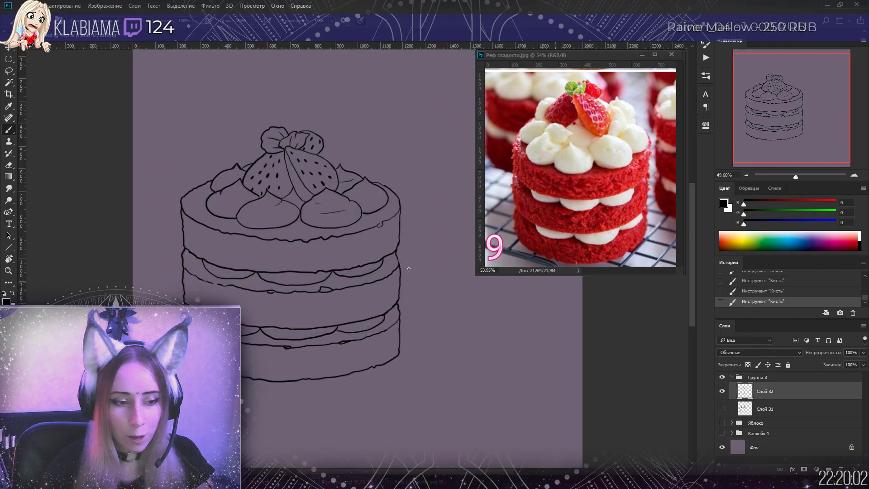
Select the cake silhouette by magic-wanding the empty canvas, inverting the selection and contracting it by 2 pixels
{"action": "key", "text": "w"}
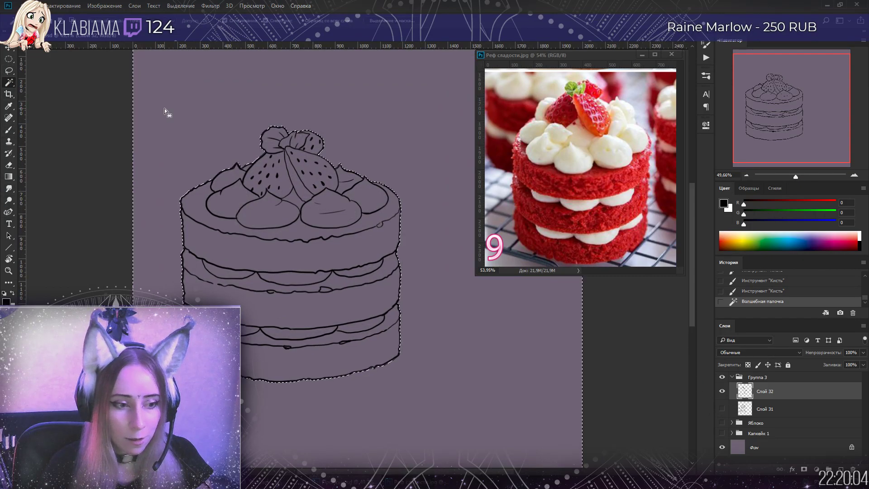
{"action": "left_click", "coordinate": [164, 107]}
{"action": "key", "text": "shift+ctrl+i"}
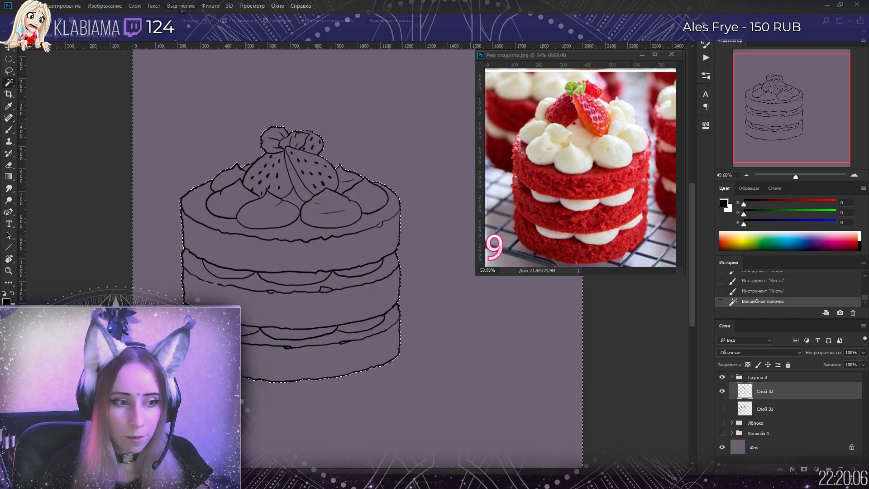
{"action": "left_click", "coordinate": [181, 6]}
{"action": "mouse_move", "coordinate": [208, 123]}
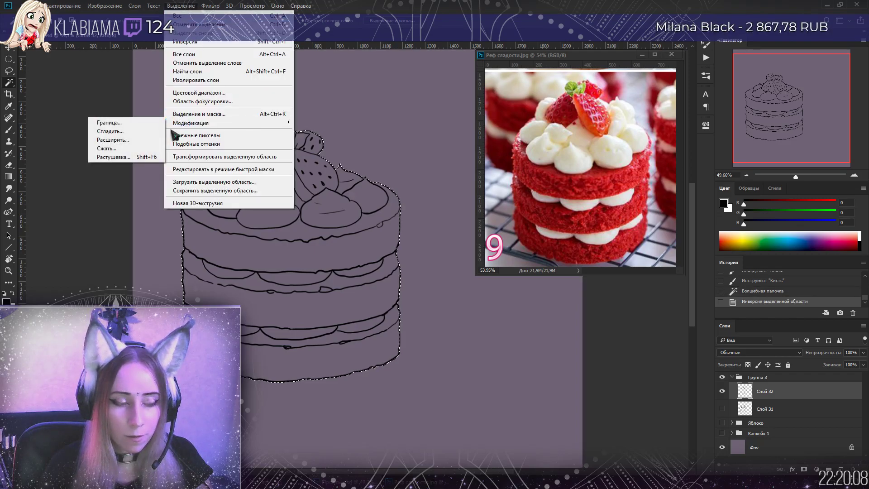
{"action": "left_click", "coordinate": [145, 151]}
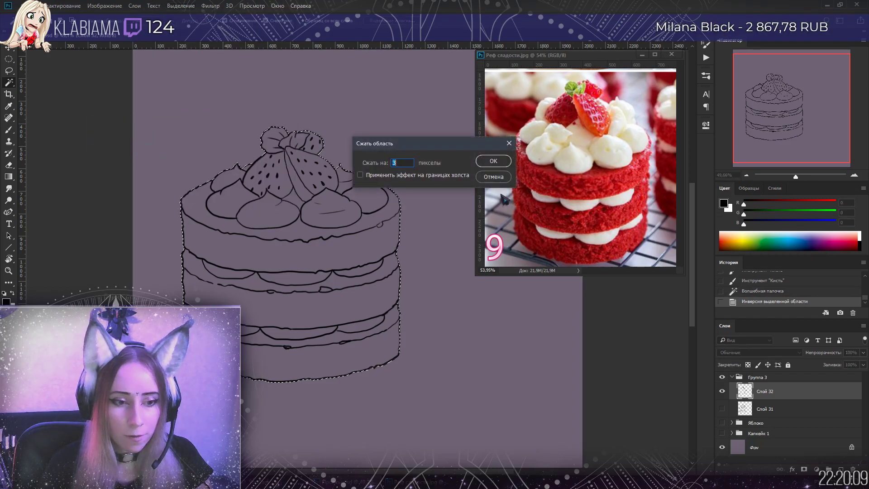
{"action": "left_click", "coordinate": [492, 161]}
Add a new layer directly above the sketch layer Слой 31 and set the foreground colour to dark red 941f1f
{"action": "left_click", "coordinate": [752, 410]}
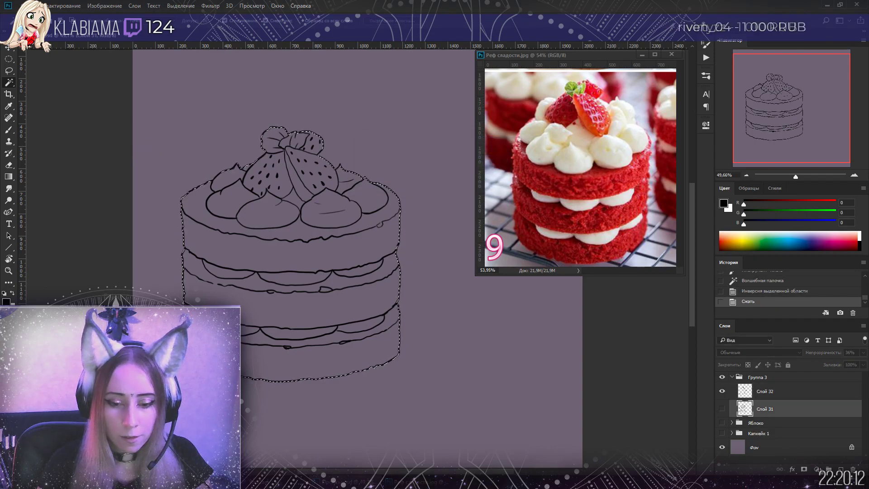
{"action": "left_click", "coordinate": [841, 469]}
{"action": "left_click", "coordinate": [726, 204]}
{"action": "left_click", "coordinate": [724, 203]}
{"action": "mouse_move", "coordinate": [537, 270]}
{"action": "left_mouse_down"}
{"action": "mouse_move", "coordinate": [564, 238]}
{"action": "mouse_move", "coordinate": [591, 233]}
{"action": "mouse_move", "coordinate": [585, 246]}
{"action": "left_mouse_up"}
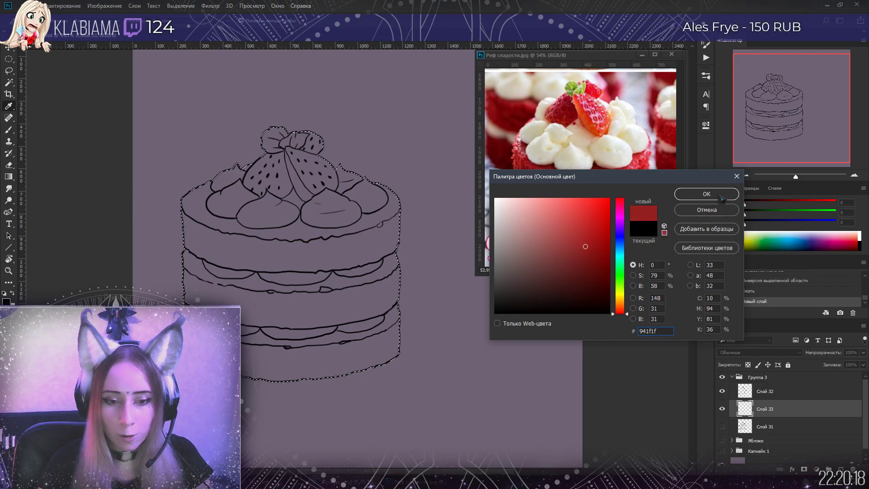
{"action": "left_click", "coordinate": [721, 197]}
Flood the selected cake silhouette with the dark red using the Paint Bucket and deselect it
{"action": "right_click", "coordinate": [9, 177]}
{"action": "left_click", "coordinate": [50, 185]}
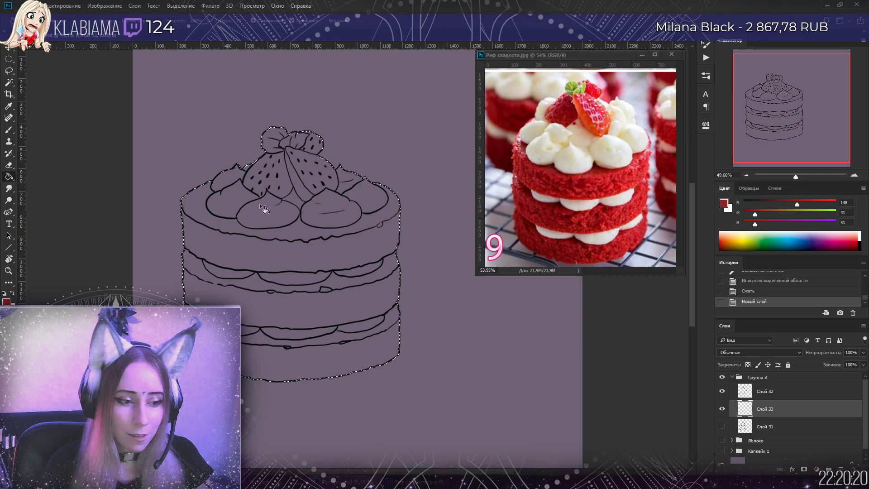
{"action": "left_click", "coordinate": [240, 202]}
{"action": "left_click", "coordinate": [9, 70]}
{"action": "key", "text": "ctrl+d"}
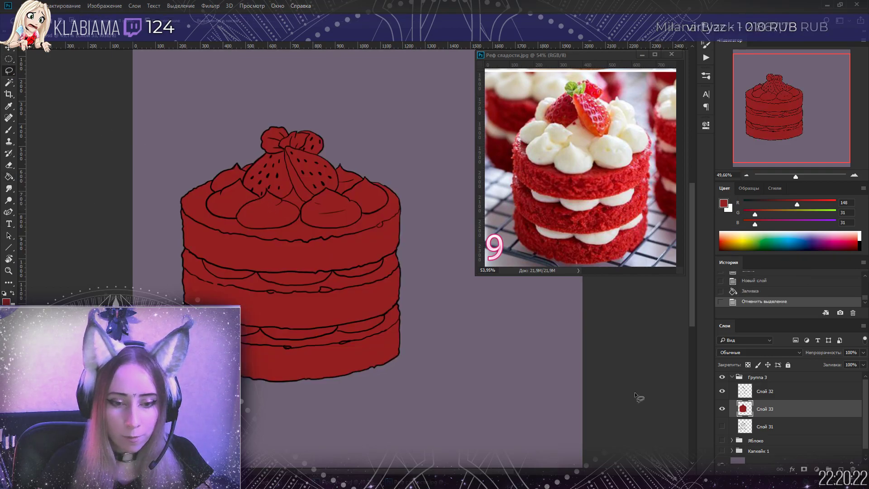
Add a new layer clipped to the red base layer and set the foreground colour to pale cream, RGB 246, 240, 218
{"action": "left_click", "coordinate": [840, 469]}
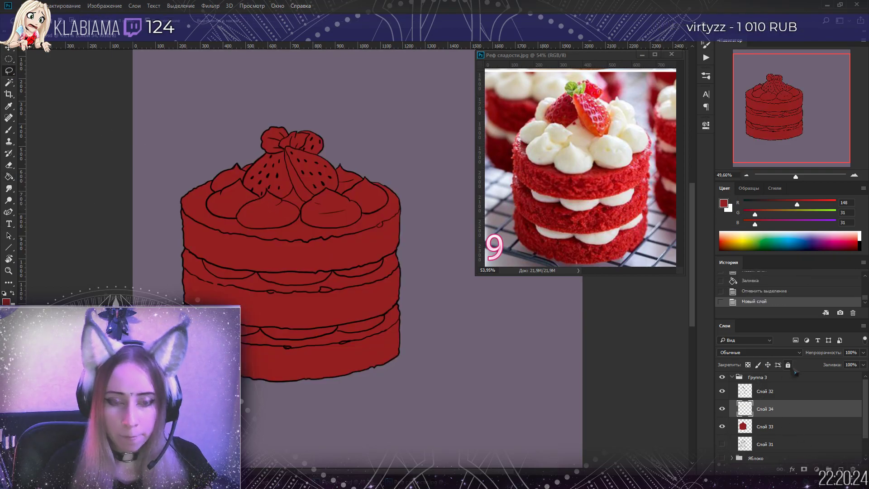
{"action": "left_click", "coordinate": [775, 415], "text": "alt"}
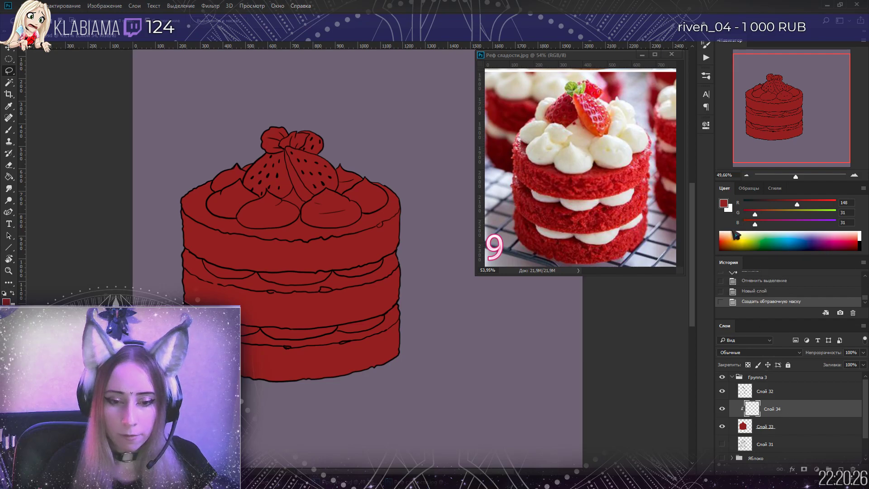
{"action": "left_click", "coordinate": [725, 203]}
{"action": "mouse_move", "coordinate": [574, 257]}
{"action": "left_mouse_down"}
{"action": "mouse_move", "coordinate": [555, 233]}
{"action": "mouse_move", "coordinate": [512, 211]}
{"action": "left_mouse_up"}
{"action": "left_click_drag", "start_coordinate": [621, 309], "coordinate": [622, 302]}
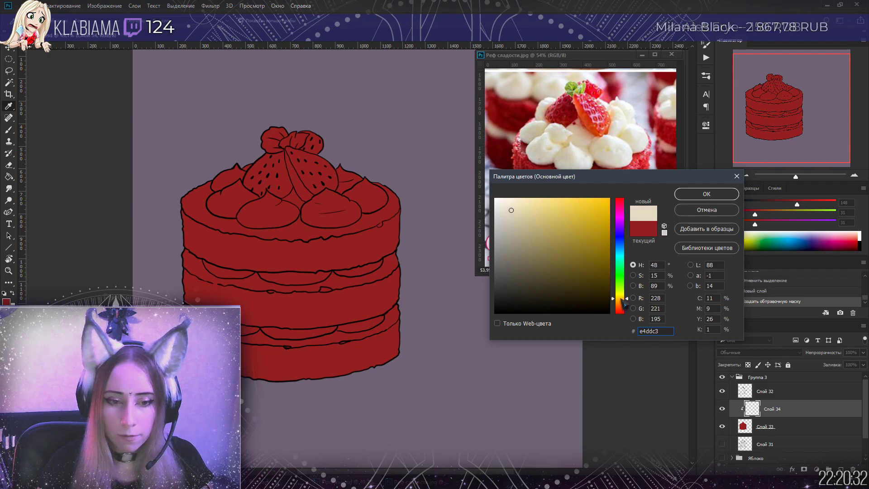
{"action": "left_click", "coordinate": [512, 203]}
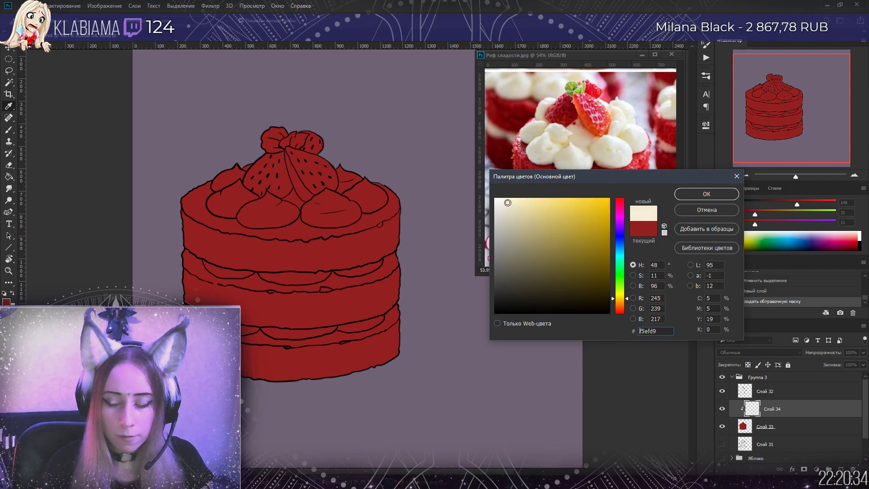
{"action": "left_click", "coordinate": [686, 195]}
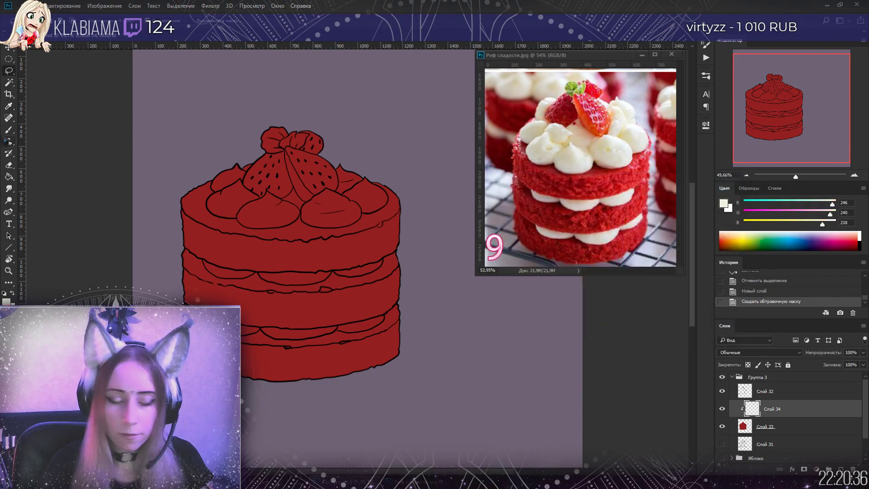
Enlarge the brush and paint the back cream dollops on both sides of the strawberries pale cream
{"action": "key", "text": "b"}
{"action": "scroll", "coordinate": [194, 171], "scroll_direction": "up", "scroll_amount": 3}
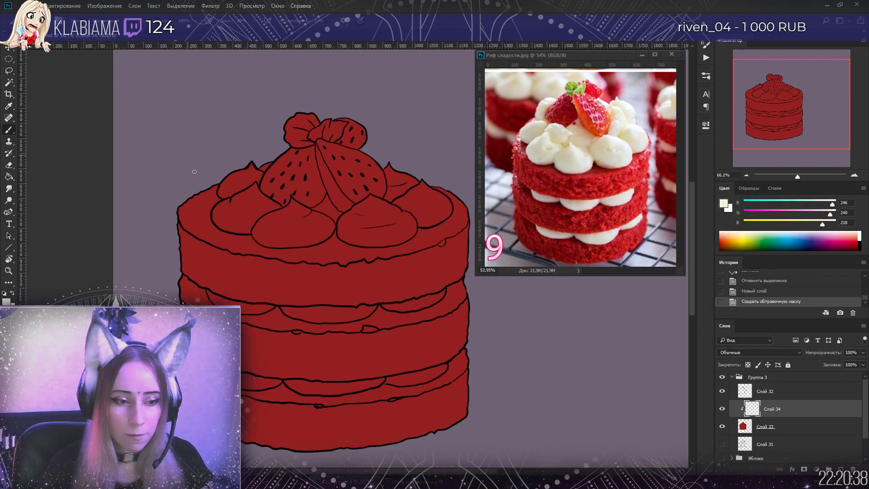
{"action": "left_click", "coordinate": [42, 21]}
{"action": "left_click", "coordinate": [66, 50]}
{"action": "mouse_move", "coordinate": [259, 168]}
{"action": "left_mouse_down"}
{"action": "mouse_move", "coordinate": [267, 163]}
{"action": "mouse_move", "coordinate": [252, 190]}
{"action": "mouse_move", "coordinate": [243, 160]}
{"action": "mouse_move", "coordinate": [224, 193]}
{"action": "mouse_move", "coordinate": [240, 206]}
{"action": "mouse_move", "coordinate": [252, 194]}
{"action": "mouse_move", "coordinate": [267, 217]}
{"action": "left_mouse_up"}
{"action": "mouse_move", "coordinate": [399, 179]}
{"action": "left_mouse_down"}
{"action": "mouse_move", "coordinate": [414, 190]}
{"action": "mouse_move", "coordinate": [396, 193]}
{"action": "mouse_move", "coordinate": [385, 210]}
{"action": "mouse_move", "coordinate": [394, 174]}
{"action": "mouse_move", "coordinate": [385, 150]}
{"action": "left_mouse_up"}
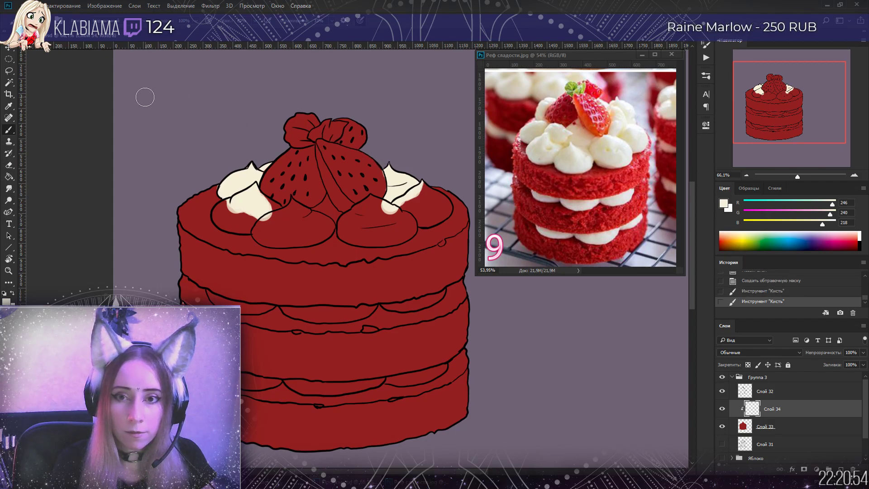
Reduce the brush and fill the remaining front and side dollops around the strawberries with pale cream
{"action": "right_click", "coordinate": [73, 56]}
{"action": "left_click_drag", "start_coordinate": [70, 52], "coordinate": [67, 51]}
{"action": "mouse_move", "coordinate": [421, 187]}
{"action": "left_mouse_down"}
{"action": "mouse_move", "coordinate": [425, 199]}
{"action": "mouse_move", "coordinate": [376, 226]}
{"action": "mouse_move", "coordinate": [368, 218]}
{"action": "mouse_move", "coordinate": [384, 206]}
{"action": "left_mouse_up"}
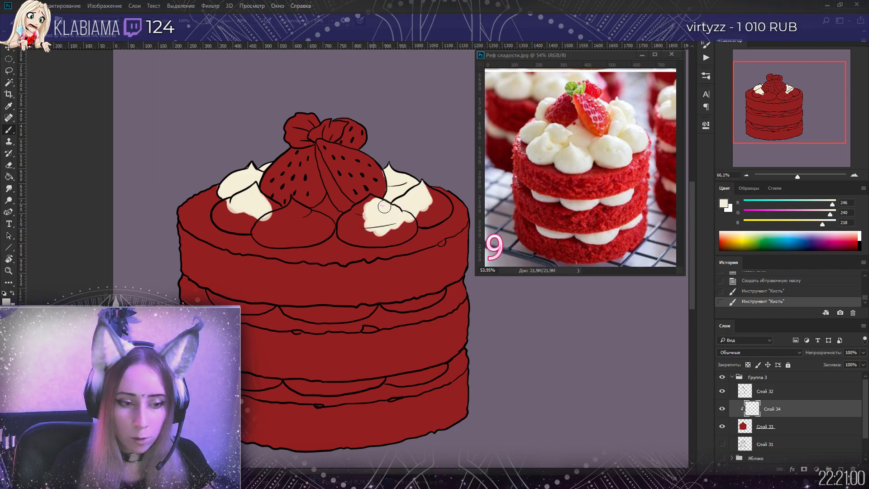
{"action": "mouse_move", "coordinate": [287, 219]}
{"action": "left_mouse_down"}
{"action": "mouse_move", "coordinate": [257, 196]}
{"action": "mouse_move", "coordinate": [262, 201]}
{"action": "mouse_move", "coordinate": [235, 197]}
{"action": "mouse_move", "coordinate": [218, 220]}
{"action": "mouse_move", "coordinate": [219, 212]}
{"action": "mouse_move", "coordinate": [241, 227]}
{"action": "mouse_move", "coordinate": [227, 224]}
{"action": "mouse_move", "coordinate": [269, 227]}
{"action": "mouse_move", "coordinate": [219, 209]}
{"action": "left_mouse_up"}
{"action": "mouse_move", "coordinate": [279, 220]}
{"action": "left_mouse_down"}
{"action": "mouse_move", "coordinate": [293, 199]}
{"action": "mouse_move", "coordinate": [308, 222]}
{"action": "mouse_move", "coordinate": [295, 222]}
{"action": "mouse_move", "coordinate": [297, 212]}
{"action": "mouse_move", "coordinate": [308, 212]}
{"action": "mouse_move", "coordinate": [319, 233]}
{"action": "mouse_move", "coordinate": [302, 211]}
{"action": "mouse_move", "coordinate": [315, 219]}
{"action": "mouse_move", "coordinate": [327, 195]}
{"action": "mouse_move", "coordinate": [343, 219]}
{"action": "mouse_move", "coordinate": [328, 209]}
{"action": "mouse_move", "coordinate": [338, 223]}
{"action": "mouse_move", "coordinate": [299, 241]}
{"action": "mouse_move", "coordinate": [257, 230]}
{"action": "mouse_move", "coordinate": [274, 242]}
{"action": "mouse_move", "coordinate": [296, 238]}
{"action": "mouse_move", "coordinate": [266, 232]}
{"action": "mouse_move", "coordinate": [308, 209]}
{"action": "left_mouse_up"}
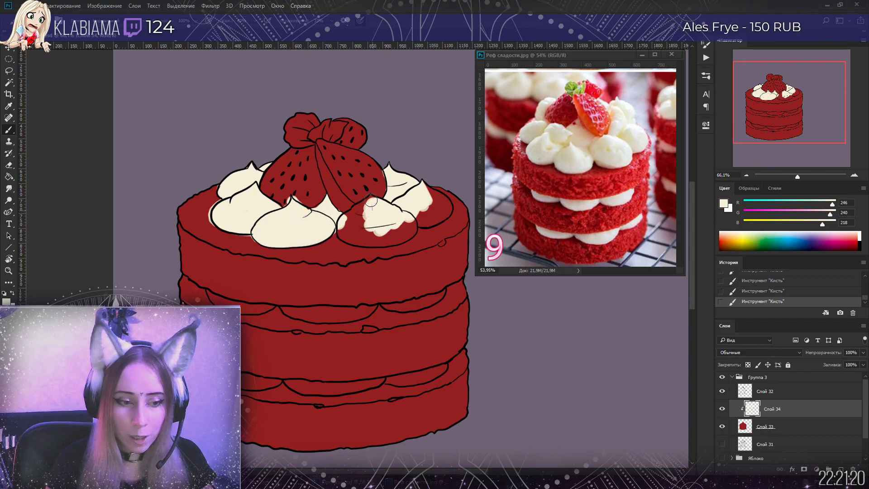
{"action": "mouse_move", "coordinate": [372, 201]}
{"action": "left_mouse_down"}
{"action": "mouse_move", "coordinate": [341, 223]}
{"action": "mouse_move", "coordinate": [353, 217]}
{"action": "mouse_move", "coordinate": [355, 231]}
{"action": "mouse_move", "coordinate": [345, 237]}
{"action": "mouse_move", "coordinate": [377, 240]}
{"action": "mouse_move", "coordinate": [355, 217]}
{"action": "mouse_move", "coordinate": [356, 234]}
{"action": "mouse_move", "coordinate": [416, 224]}
{"action": "left_mouse_up"}
{"action": "left_click_drag", "start_coordinate": [371, 240], "coordinate": [409, 233]}
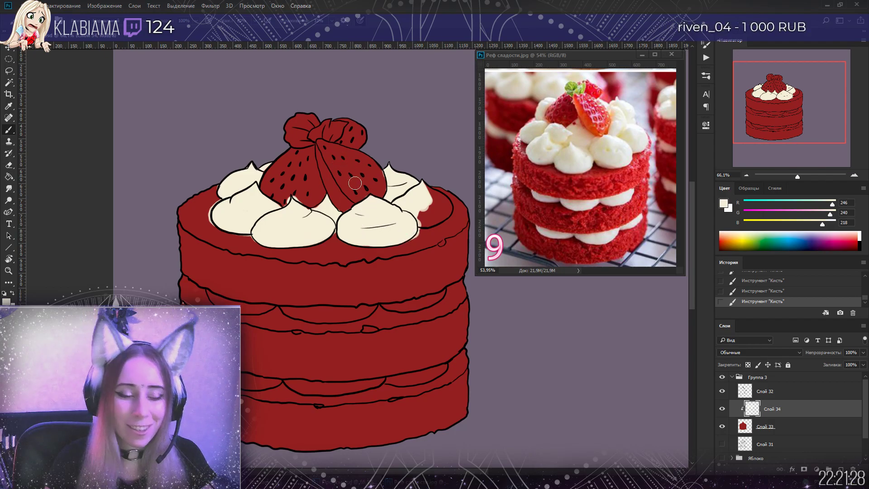
{"action": "mouse_move", "coordinate": [422, 213]}
{"action": "left_mouse_down"}
{"action": "mouse_move", "coordinate": [432, 192]}
{"action": "mouse_move", "coordinate": [441, 213]}
{"action": "mouse_move", "coordinate": [427, 218]}
{"action": "mouse_move", "coordinate": [448, 206]}
{"action": "left_mouse_up"}
Erase the cream colour spilling past the outlines of the rightmost and leftmost dollops with a smaller eraser
{"action": "key", "text": "e"}
{"action": "left_click", "coordinate": [44, 21]}
{"action": "left_click_drag", "start_coordinate": [66, 50], "coordinate": [58, 50]}
{"action": "mouse_move", "coordinate": [434, 182]}
{"action": "left_mouse_down"}
{"action": "mouse_move", "coordinate": [456, 218]}
{"action": "mouse_move", "coordinate": [438, 232]}
{"action": "left_mouse_up"}
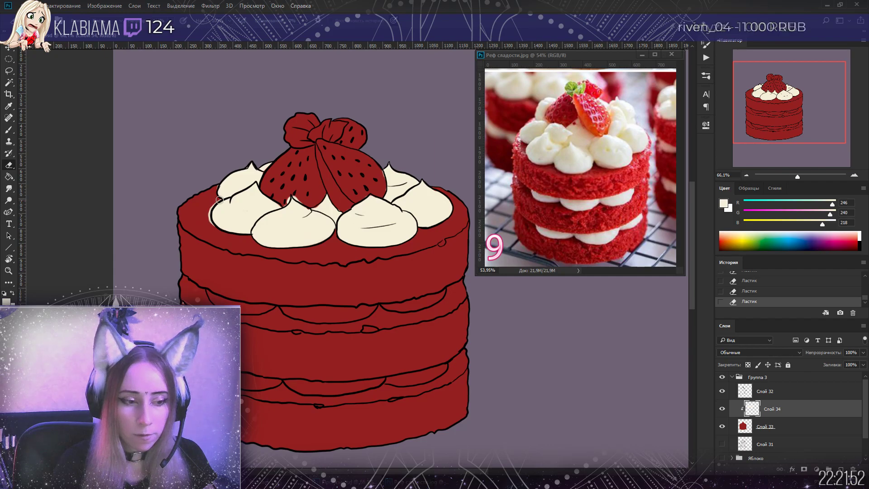
{"action": "left_click_drag", "start_coordinate": [212, 203], "coordinate": [213, 229]}
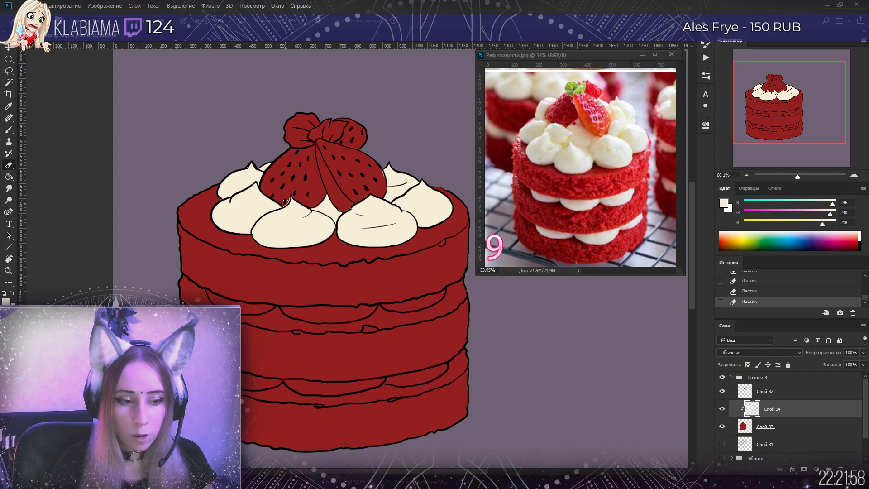
Touch up the cream colour in the gap between the two front dollops beneath the strawberries
{"action": "key", "text": "b"}
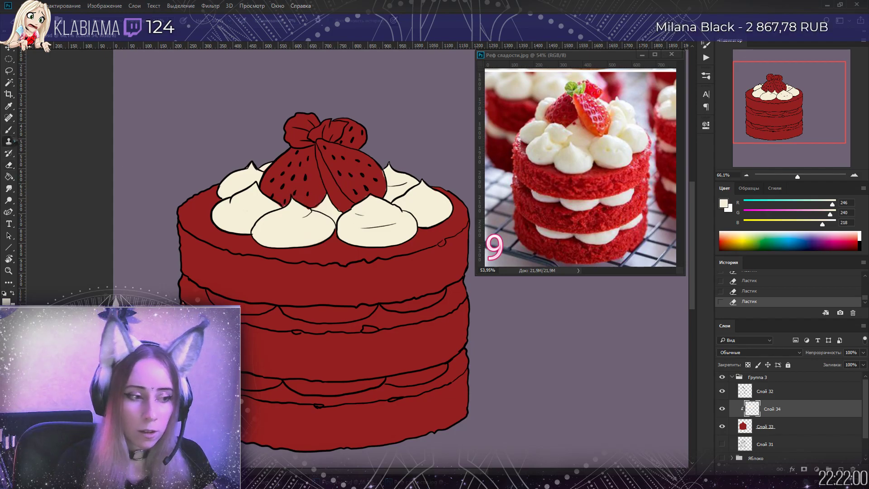
{"action": "left_click", "coordinate": [44, 21]}
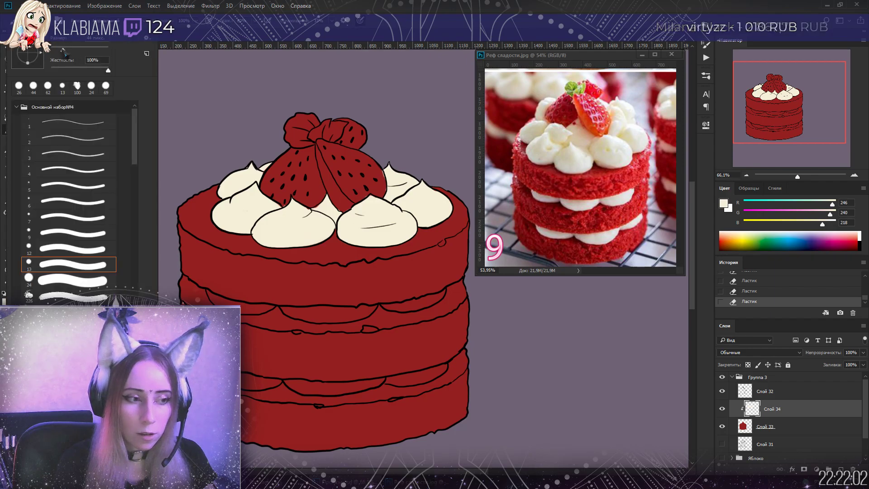
{"action": "key", "text": "F5"}
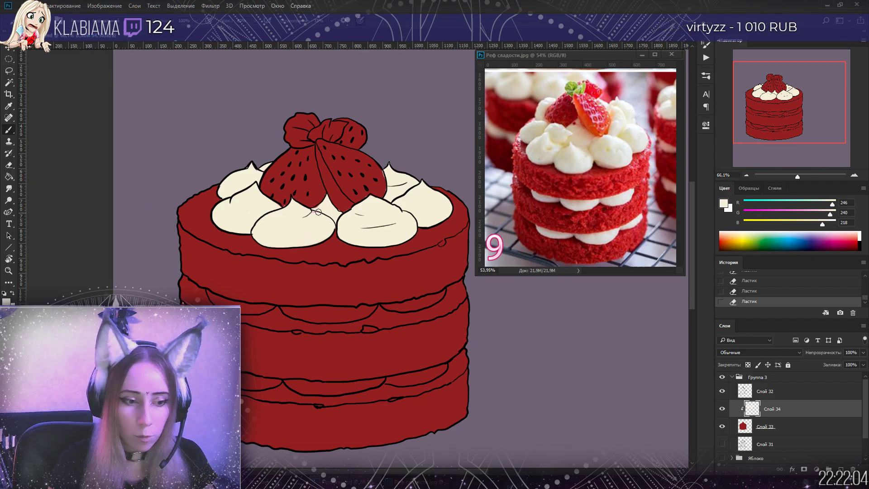
{"action": "left_click_drag", "start_coordinate": [318, 212], "coordinate": [324, 204]}
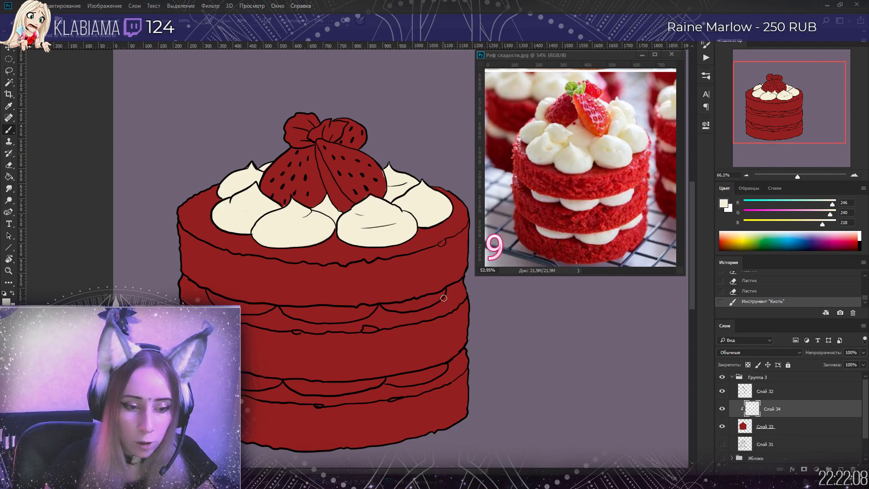
Paint the right cream scallop between the top and middle sponge tiers pale cream
{"action": "left_click_drag", "start_coordinate": [444, 289], "coordinate": [436, 296]}
{"action": "left_click_drag", "start_coordinate": [427, 299], "coordinate": [393, 307]}
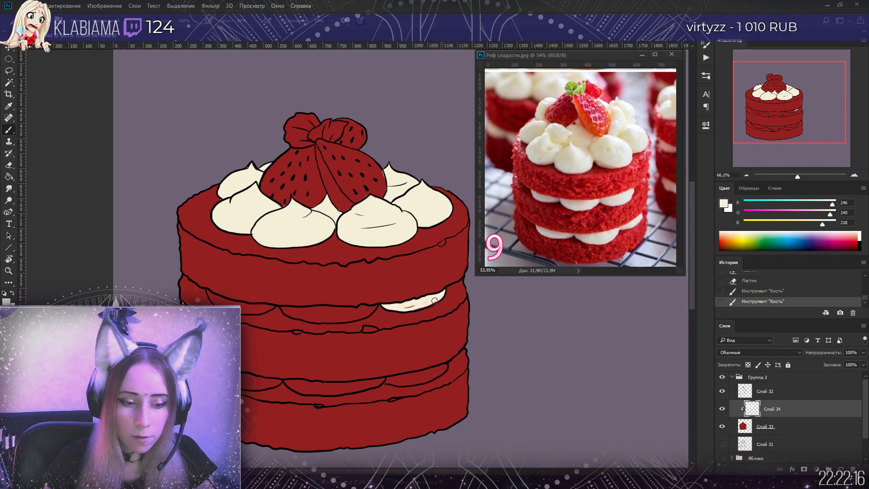
{"action": "mouse_move", "coordinate": [416, 307]}
{"action": "left_mouse_down"}
{"action": "mouse_move", "coordinate": [380, 299]}
{"action": "mouse_move", "coordinate": [416, 307]}
{"action": "left_mouse_up"}
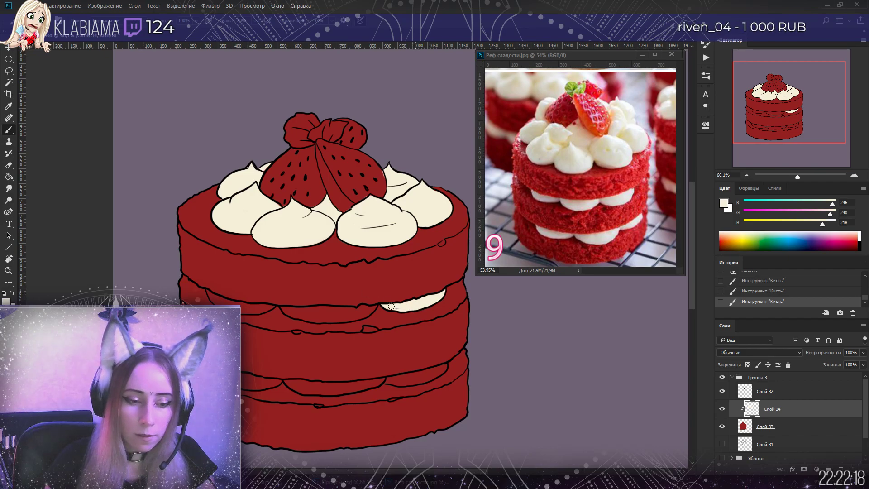
Paint the centre cream scallop between the top and middle sponge tiers pale cream and erase the colour spilling past its outline
{"action": "mouse_move", "coordinate": [352, 313]}
{"action": "left_mouse_down"}
{"action": "mouse_move", "coordinate": [374, 306]}
{"action": "mouse_move", "coordinate": [329, 319]}
{"action": "mouse_move", "coordinate": [363, 314]}
{"action": "mouse_move", "coordinate": [281, 309]}
{"action": "left_mouse_up"}
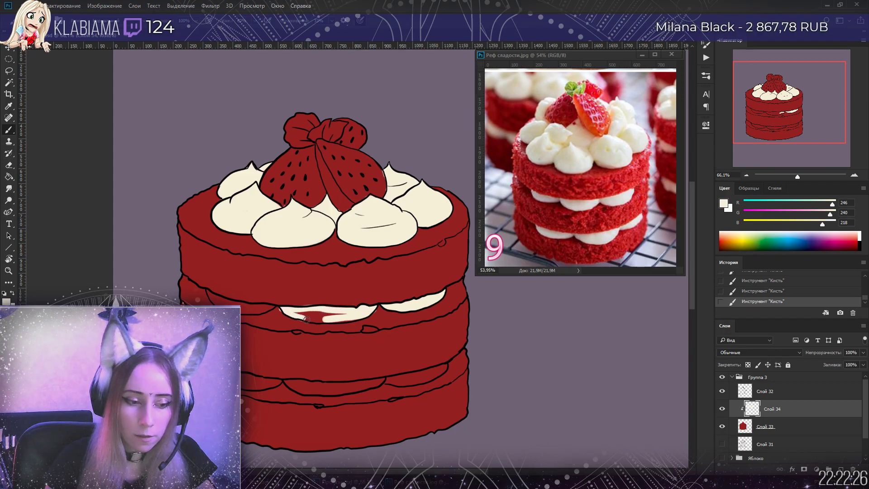
{"action": "left_click_drag", "start_coordinate": [297, 313], "coordinate": [331, 316]}
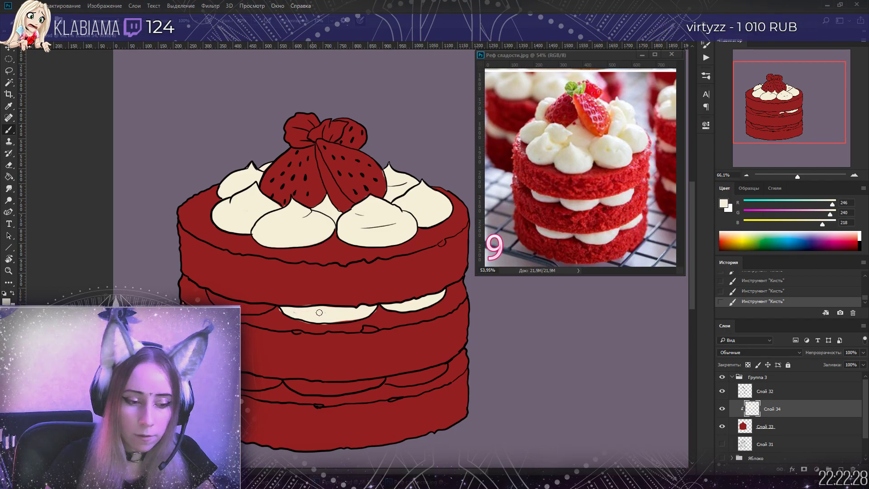
{"action": "key", "text": "e"}
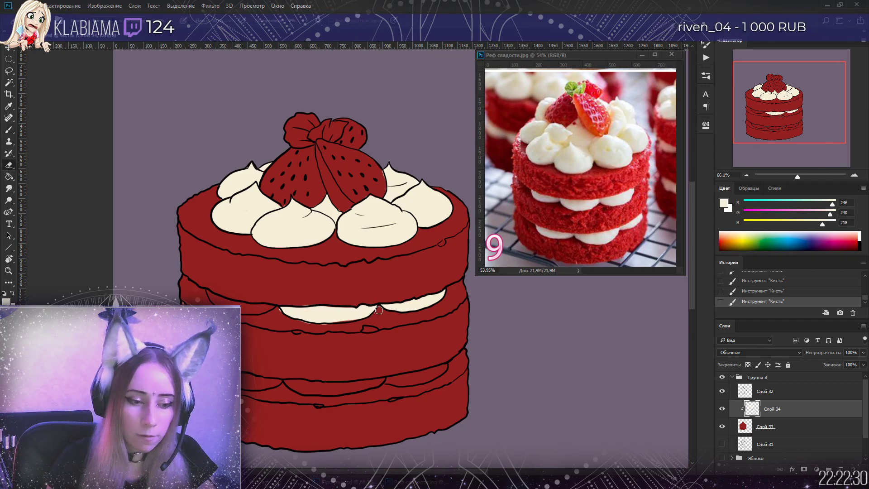
{"action": "left_click_drag", "start_coordinate": [378, 312], "coordinate": [369, 319]}
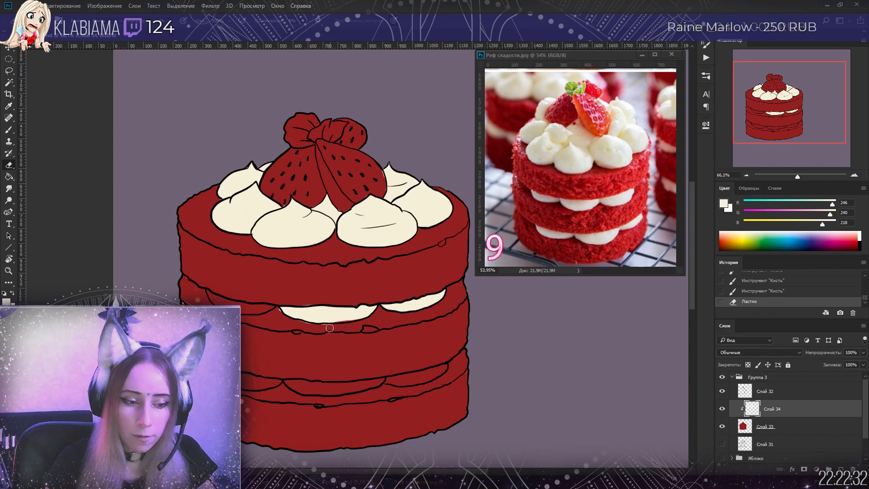
{"action": "left_click_drag", "start_coordinate": [329, 327], "coordinate": [312, 327]}
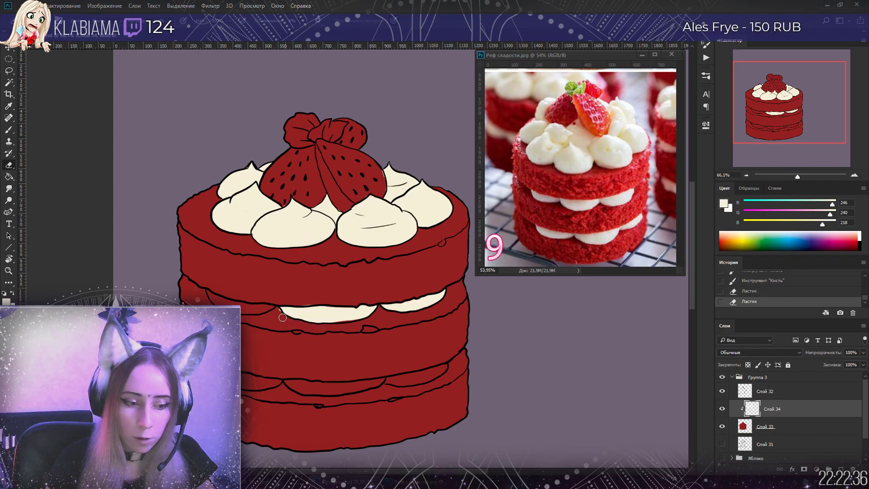
{"action": "left_click", "coordinate": [302, 304]}
Fill the left scallop between the upper tiers and the scallops between the middle and bottom tiers with pale cream
{"action": "key", "text": "b"}
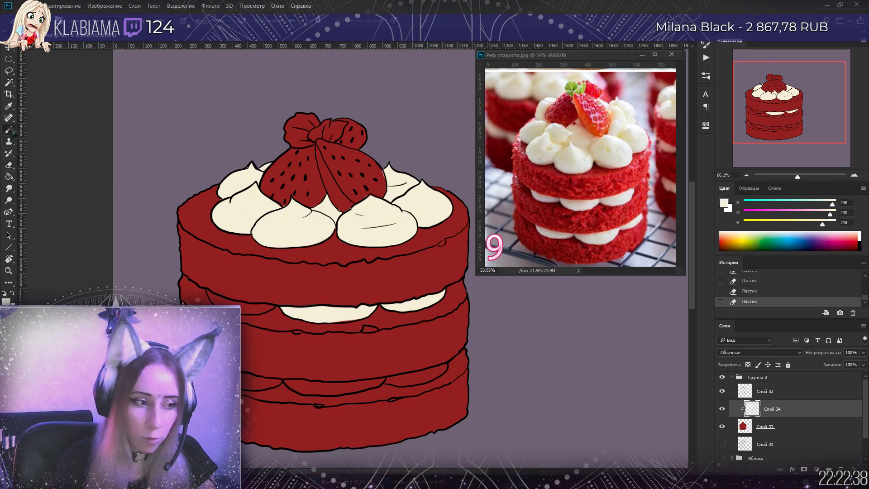
{"action": "left_click_drag", "start_coordinate": [265, 306], "coordinate": [213, 298]}
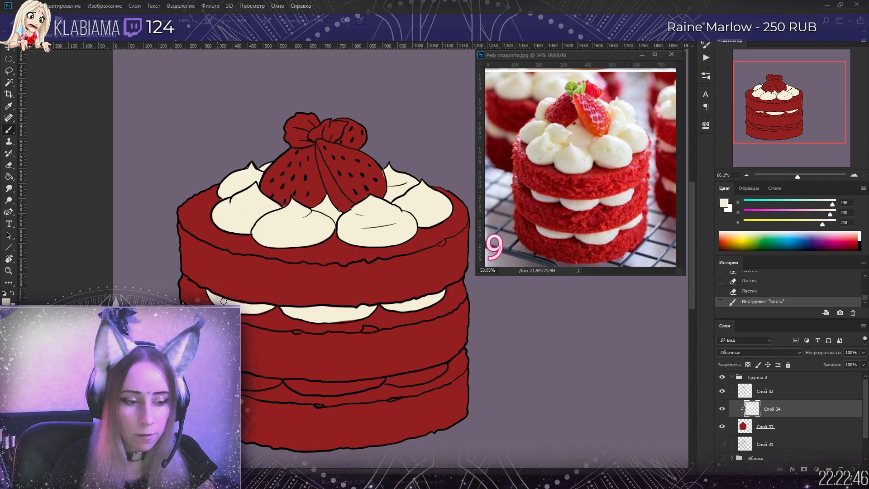
{"action": "left_click", "coordinate": [253, 307]}
{"action": "mouse_move", "coordinate": [445, 367]}
{"action": "left_mouse_down"}
{"action": "mouse_move", "coordinate": [387, 381]}
{"action": "mouse_move", "coordinate": [411, 382]}
{"action": "mouse_move", "coordinate": [429, 377]}
{"action": "mouse_move", "coordinate": [332, 393]}
{"action": "mouse_move", "coordinate": [286, 383]}
{"action": "mouse_move", "coordinate": [320, 384]}
{"action": "left_mouse_up"}
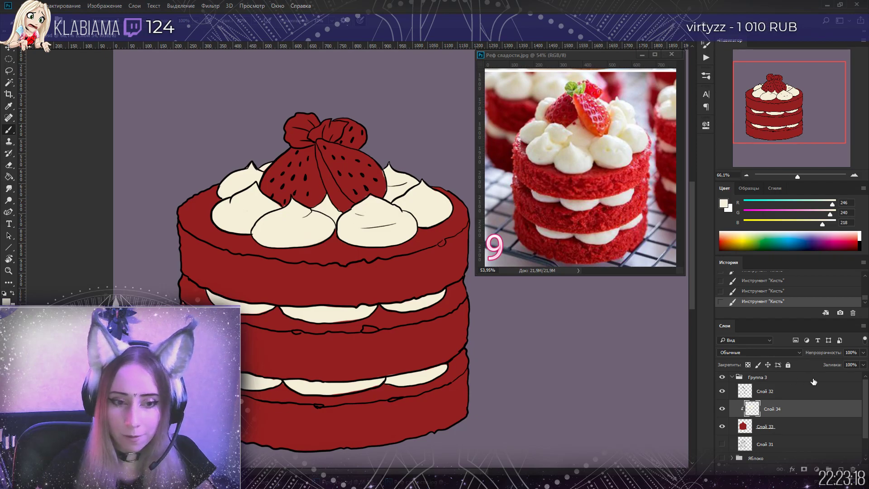
Add a new clipped layer directly above Слой 33 and set the foreground colour to brick red, RGB 158, 39, 27
{"action": "left_click", "coordinate": [795, 432]}
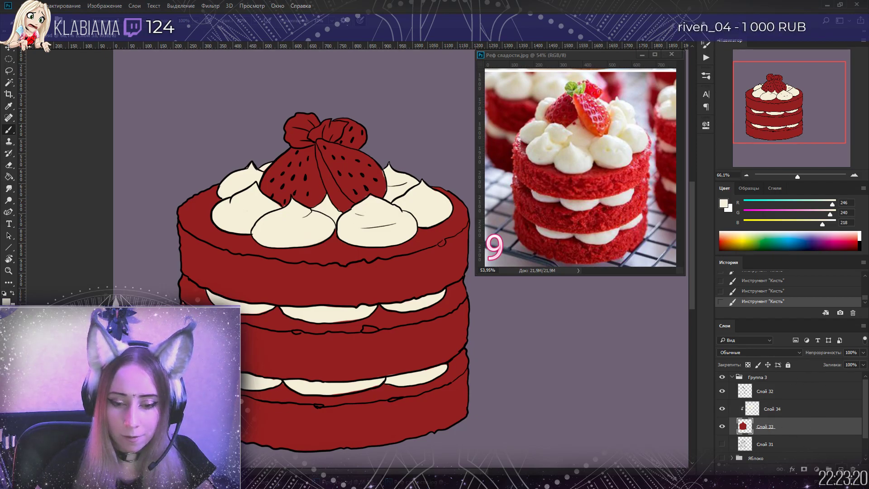
{"action": "left_click", "coordinate": [841, 470]}
{"action": "left_click", "coordinate": [725, 204]}
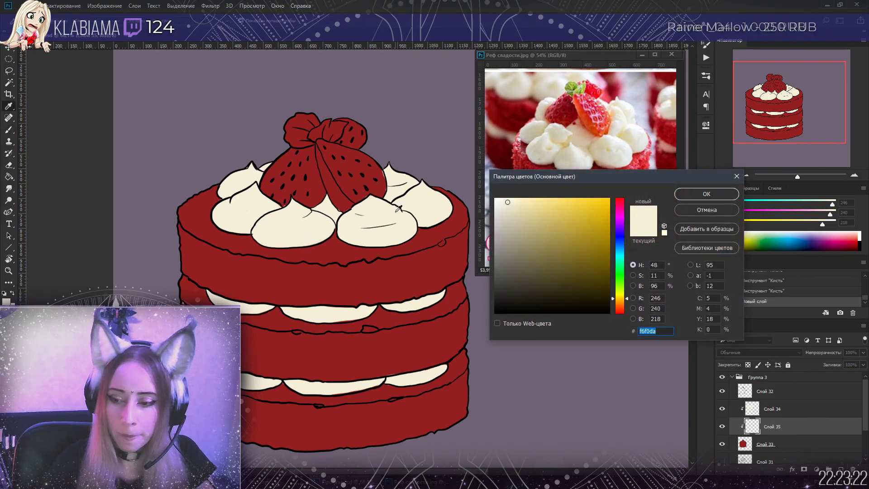
{"action": "left_click", "coordinate": [400, 258]}
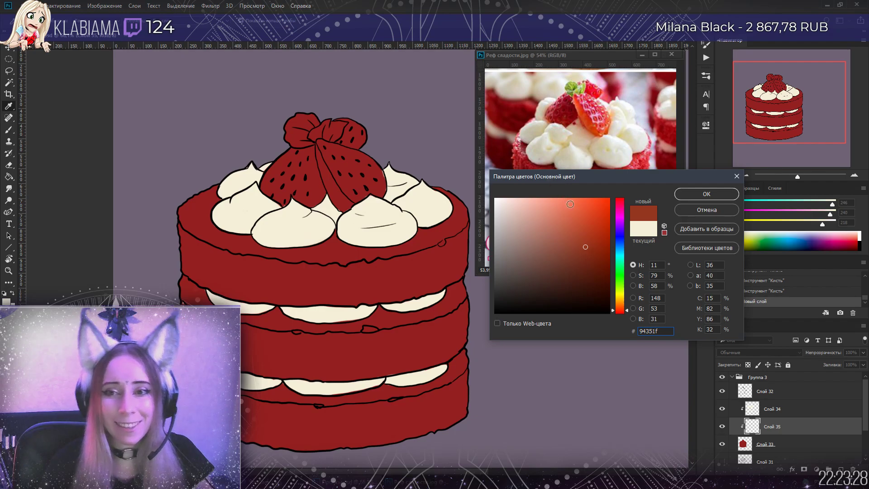
{"action": "left_click_drag", "start_coordinate": [584, 245], "coordinate": [590, 242]}
{"action": "left_click", "coordinate": [622, 312]}
{"action": "left_click", "coordinate": [702, 194]}
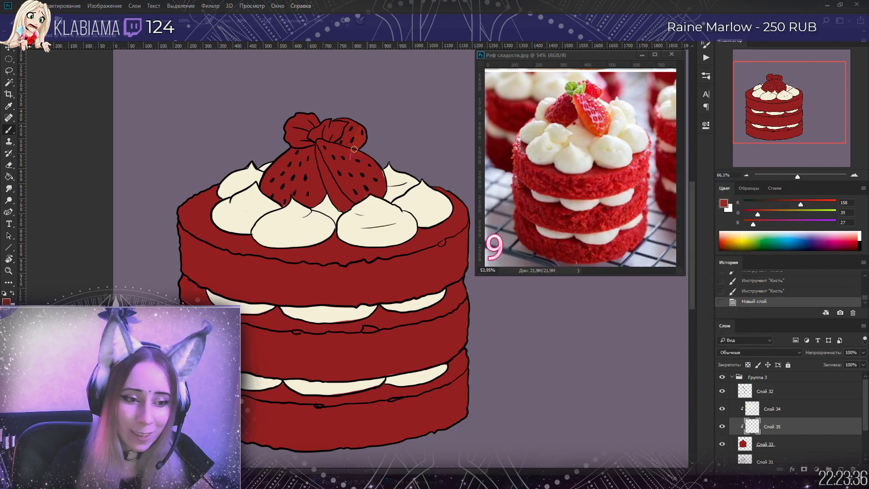
Set the new layer's blend mode to Исключение and paint over all the strawberries, adjusting the brush size
{"action": "left_click", "coordinate": [746, 353]}
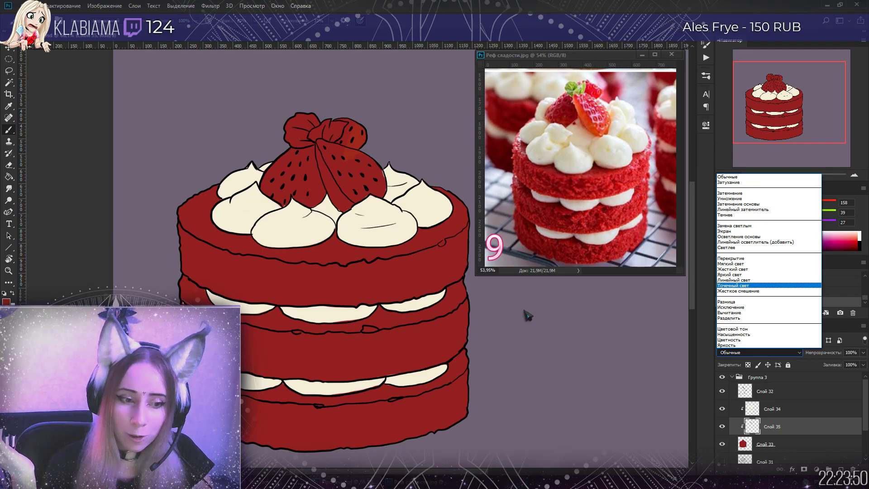
{"action": "left_click", "coordinate": [731, 307]}
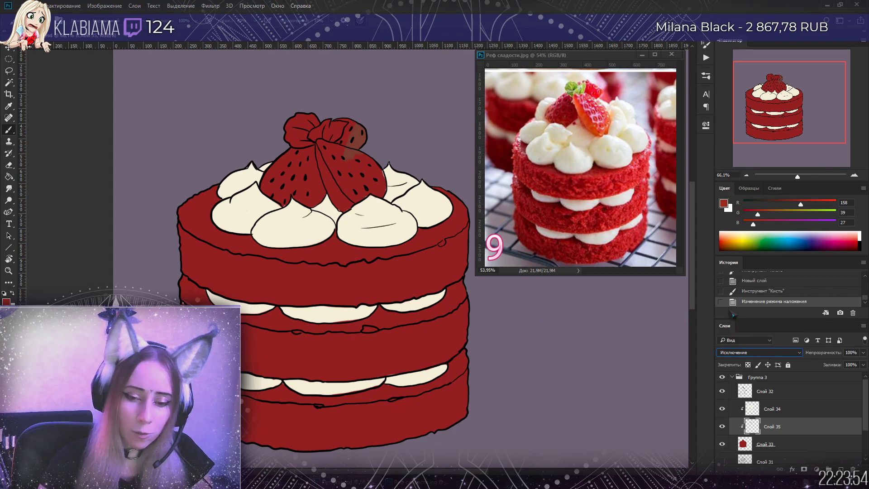
{"action": "left_click", "coordinate": [346, 119]}
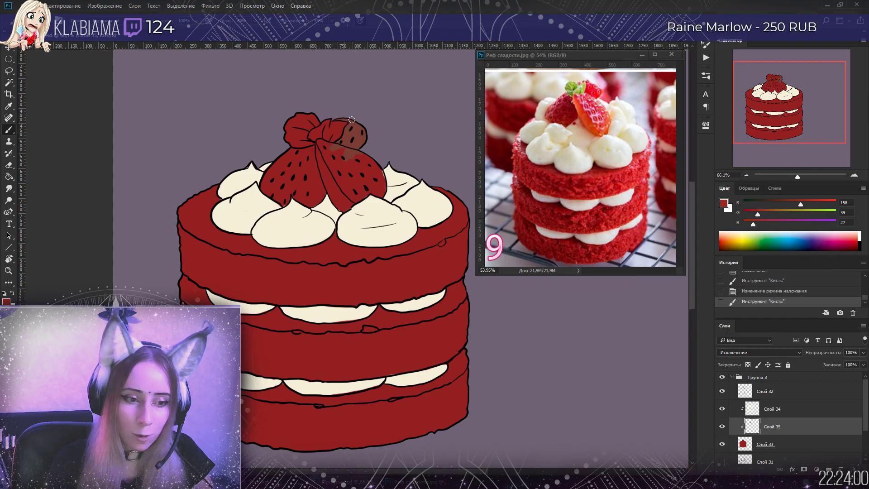
{"action": "mouse_move", "coordinate": [370, 175]}
{"action": "left_mouse_down"}
{"action": "mouse_move", "coordinate": [383, 189]}
{"action": "mouse_move", "coordinate": [376, 165]}
{"action": "mouse_move", "coordinate": [384, 178]}
{"action": "mouse_move", "coordinate": [368, 210]}
{"action": "left_mouse_up"}
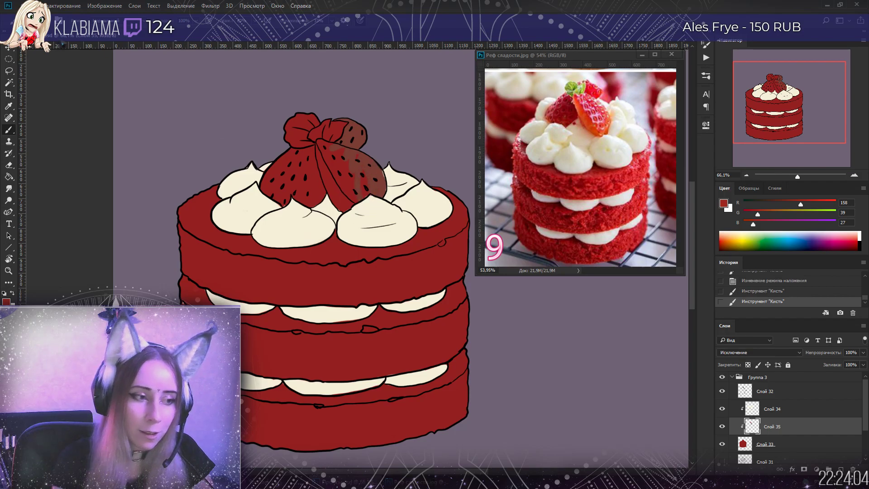
{"action": "left_click", "coordinate": [41, 21]}
{"action": "left_click", "coordinate": [71, 50]}
{"action": "mouse_move", "coordinate": [312, 167]}
{"action": "left_mouse_down"}
{"action": "mouse_move", "coordinate": [263, 211]}
{"action": "mouse_move", "coordinate": [329, 169]}
{"action": "mouse_move", "coordinate": [354, 186]}
{"action": "mouse_move", "coordinate": [335, 220]}
{"action": "mouse_move", "coordinate": [323, 203]}
{"action": "mouse_move", "coordinate": [357, 162]}
{"action": "mouse_move", "coordinate": [297, 177]}
{"action": "mouse_move", "coordinate": [266, 175]}
{"action": "left_mouse_up"}
{"action": "left_click", "coordinate": [42, 21]}
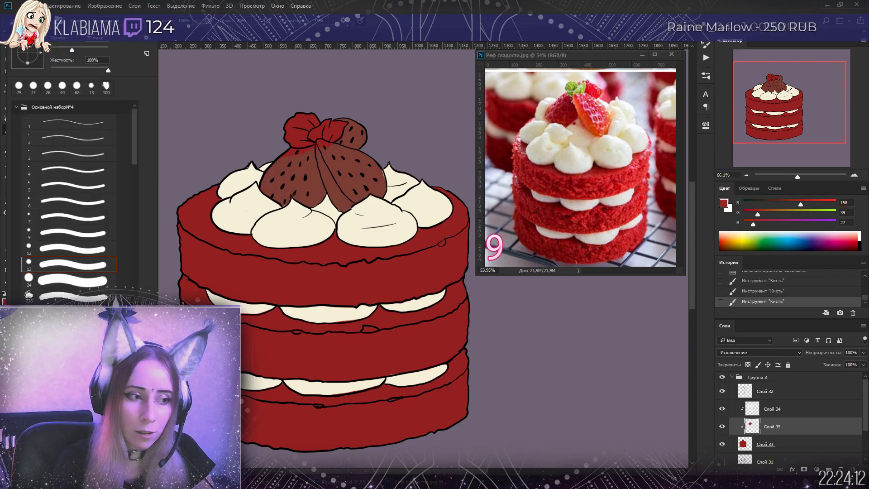
{"action": "key", "text": "Return"}
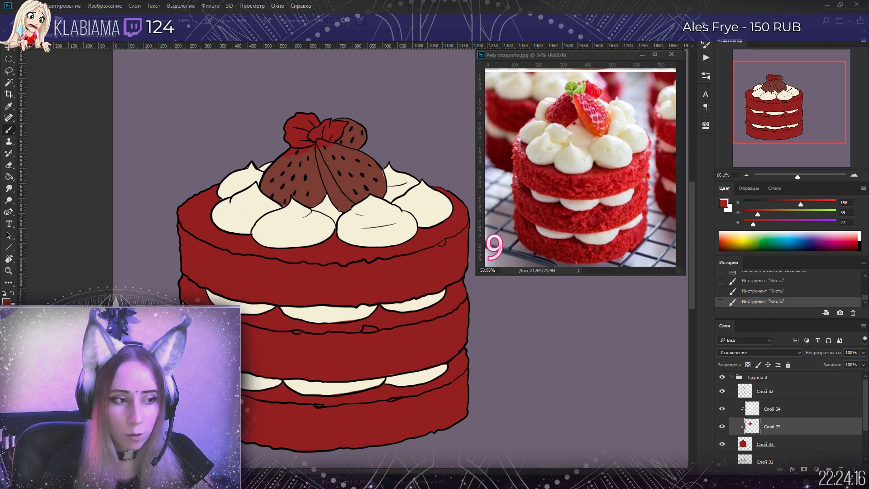
Return the strawberry layer's blend mode to Обычные and lock its transparent pixels
{"action": "left_click", "coordinate": [41, 21]}
{"action": "left_click_drag", "start_coordinate": [70, 51], "coordinate": [64, 51]}
{"action": "left_click", "coordinate": [202, 44]}
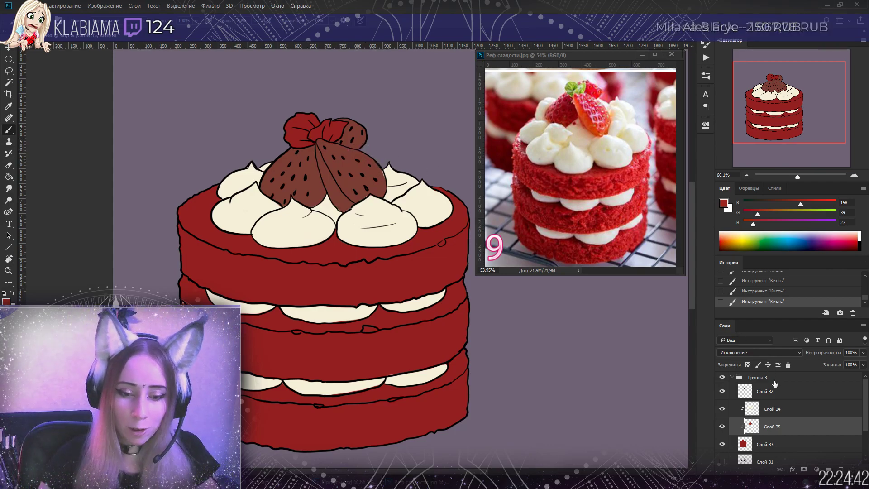
{"action": "left_click", "coordinate": [757, 353]}
{"action": "left_click", "coordinate": [734, 177]}
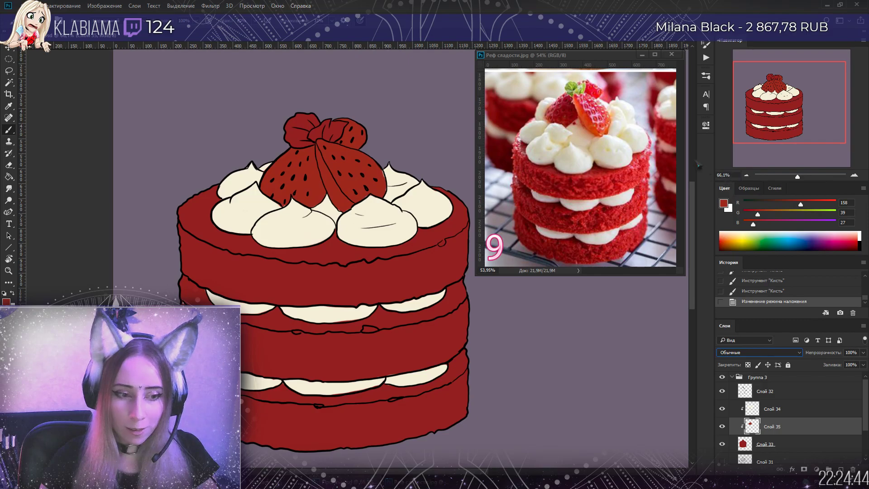
{"action": "left_click", "coordinate": [757, 365]}
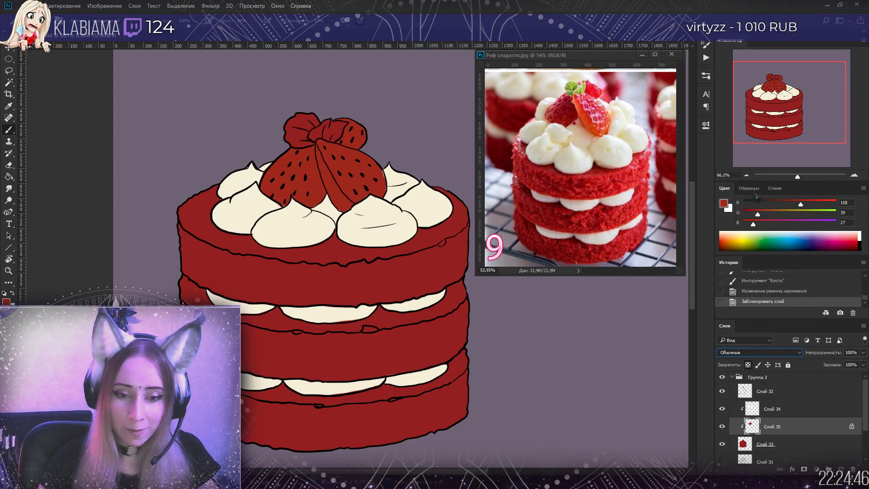
Set the foreground colour to a bright orange, RGB 215, 91, 52
{"action": "left_click", "coordinate": [725, 204]}
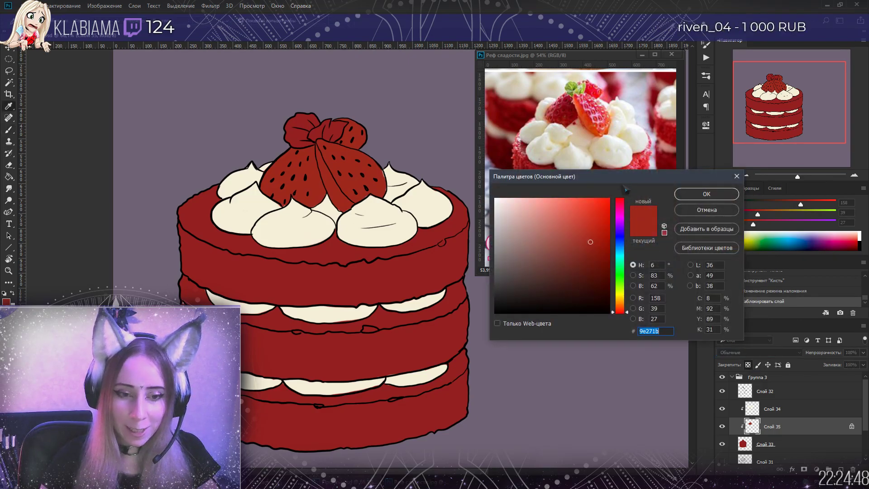
{"action": "left_click_drag", "start_coordinate": [622, 185], "coordinate": [618, 193]}
{"action": "left_click", "coordinate": [618, 318]}
{"action": "left_click_drag", "start_coordinate": [585, 247], "coordinate": [584, 233]}
{"action": "left_click", "coordinate": [579, 225]}
{"action": "left_click", "coordinate": [695, 208]}
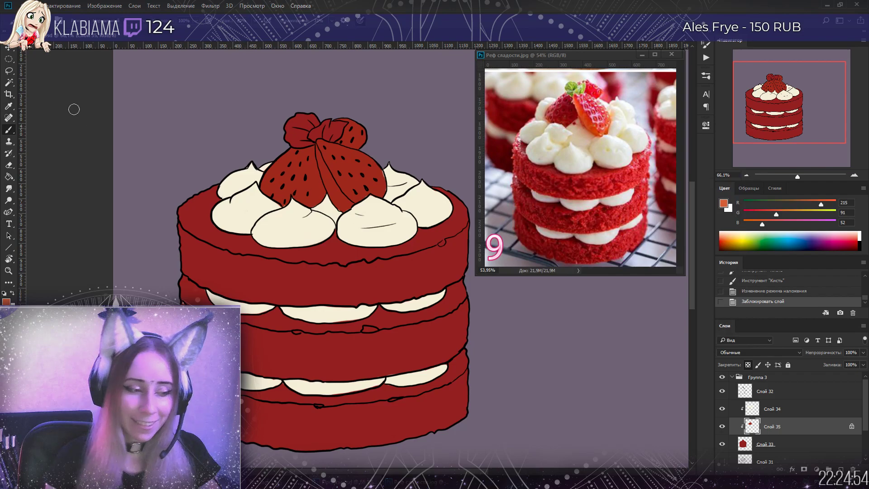
Enlarge the brush with 0% hardness and brush soft orange along the inner edge and lower tip of the right strawberry
{"action": "left_click", "coordinate": [25, 21]}
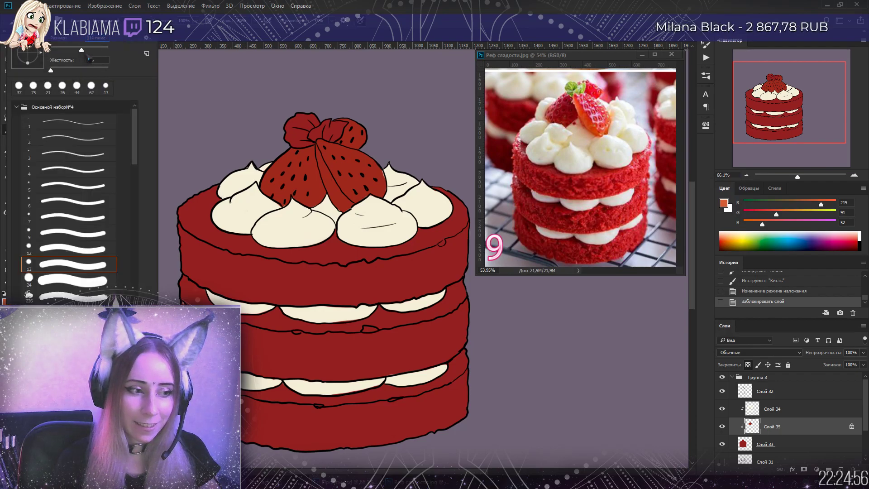
{"action": "key", "text": "Return"}
{"action": "mouse_move", "coordinate": [331, 188]}
{"action": "left_mouse_down"}
{"action": "mouse_move", "coordinate": [350, 211]}
{"action": "mouse_move", "coordinate": [331, 199]}
{"action": "mouse_move", "coordinate": [316, 164]}
{"action": "mouse_move", "coordinate": [342, 208]}
{"action": "mouse_move", "coordinate": [316, 144]}
{"action": "left_mouse_up"}
{"action": "left_click_drag", "start_coordinate": [342, 208], "coordinate": [336, 196]}
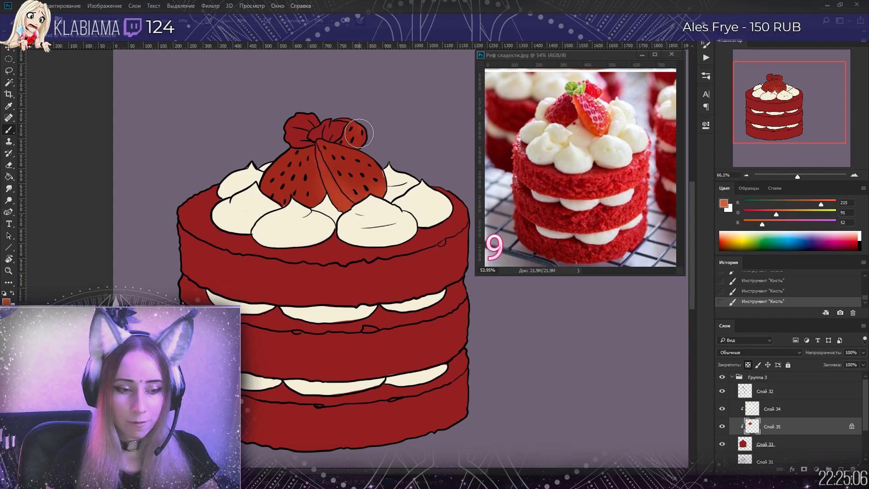
Change the foreground colour to a dark crimson, RGB 104, 11, 29
{"action": "left_click", "coordinate": [725, 204]}
{"action": "left_click_drag", "start_coordinate": [617, 244], "coordinate": [618, 208]}
{"action": "left_click_drag", "start_coordinate": [566, 256], "coordinate": [586, 255]}
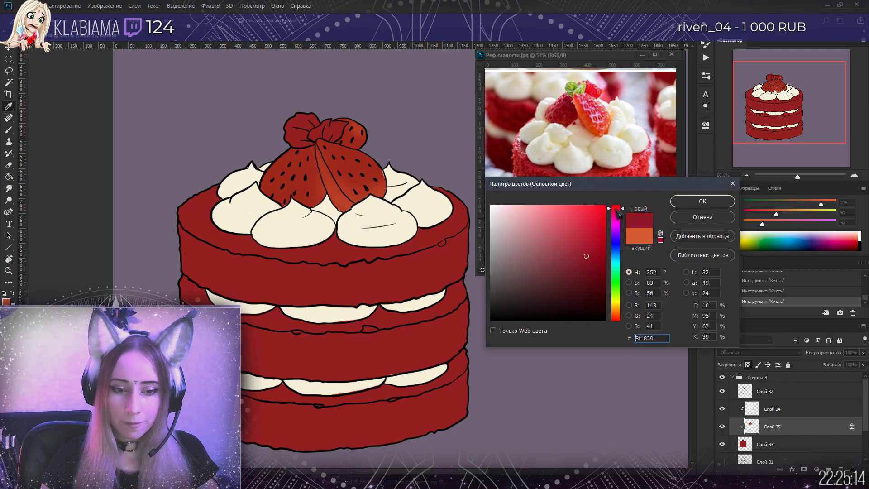
{"action": "left_click_drag", "start_coordinate": [617, 211], "coordinate": [620, 220]}
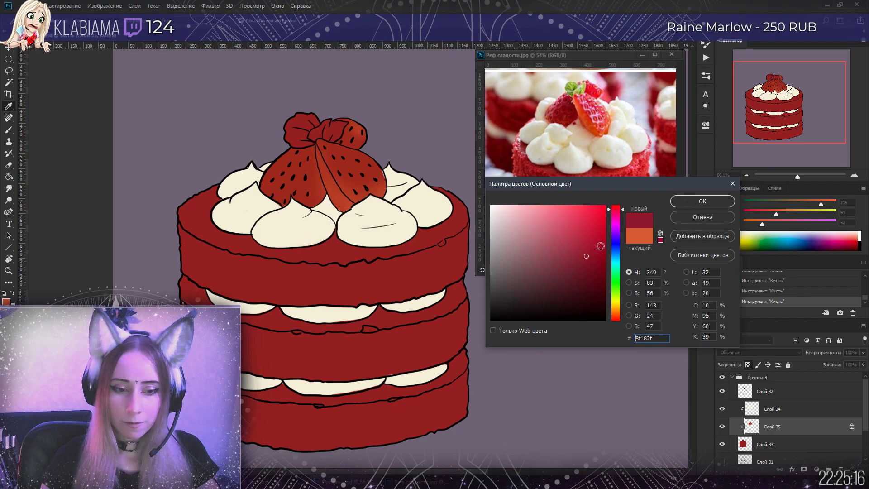
{"action": "left_click", "coordinate": [686, 201]}
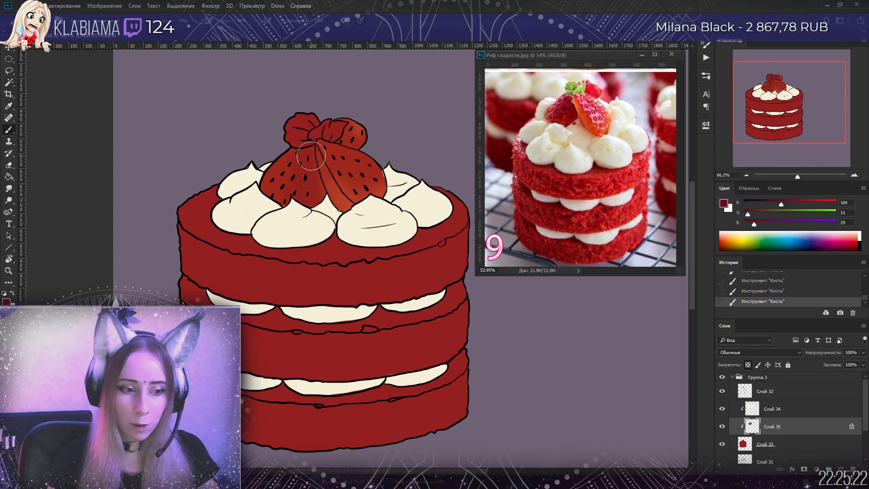
Shade the left strawberry and the areas under the leaves with soft dark crimson strokes
{"action": "left_click_drag", "start_coordinate": [319, 159], "coordinate": [319, 216]}
{"action": "mouse_move", "coordinate": [318, 159]}
{"action": "left_mouse_down"}
{"action": "mouse_move", "coordinate": [296, 196]}
{"action": "mouse_move", "coordinate": [256, 212]}
{"action": "left_mouse_up"}
{"action": "mouse_move", "coordinate": [276, 183]}
{"action": "left_mouse_down"}
{"action": "mouse_move", "coordinate": [307, 145]}
{"action": "mouse_move", "coordinate": [317, 220]}
{"action": "left_mouse_up"}
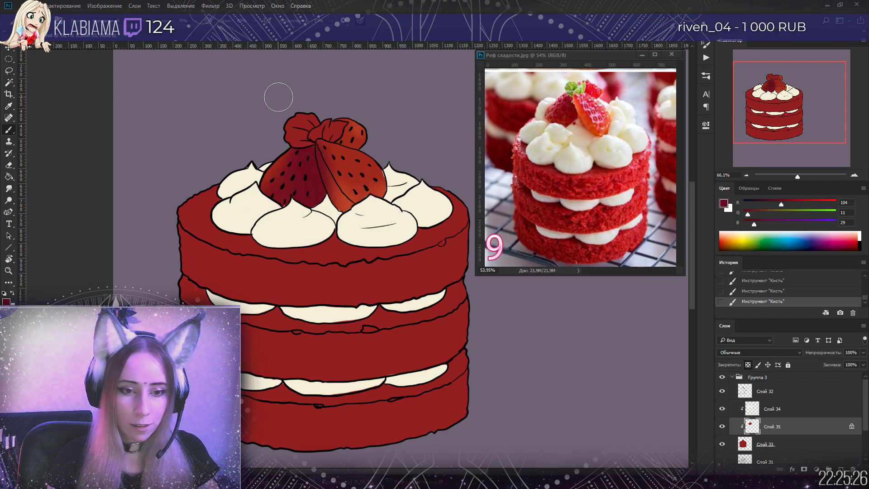
{"action": "left_click_drag", "start_coordinate": [342, 144], "coordinate": [331, 136]}
{"action": "left_click_drag", "start_coordinate": [308, 169], "coordinate": [311, 155]}
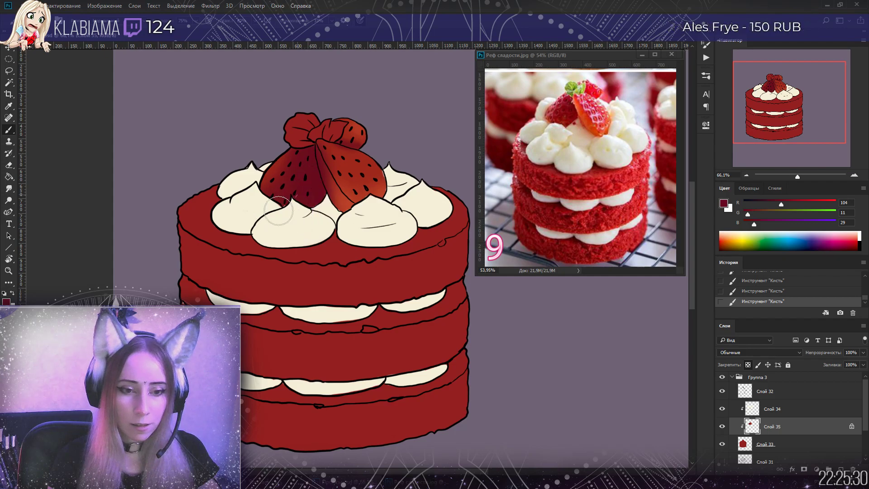
Set the foreground colour to a muted magenta, RGB 171, 75, 141
{"action": "right_click", "coordinate": [93, 53]}
{"action": "left_click_drag", "start_coordinate": [83, 50], "coordinate": [62, 50]}
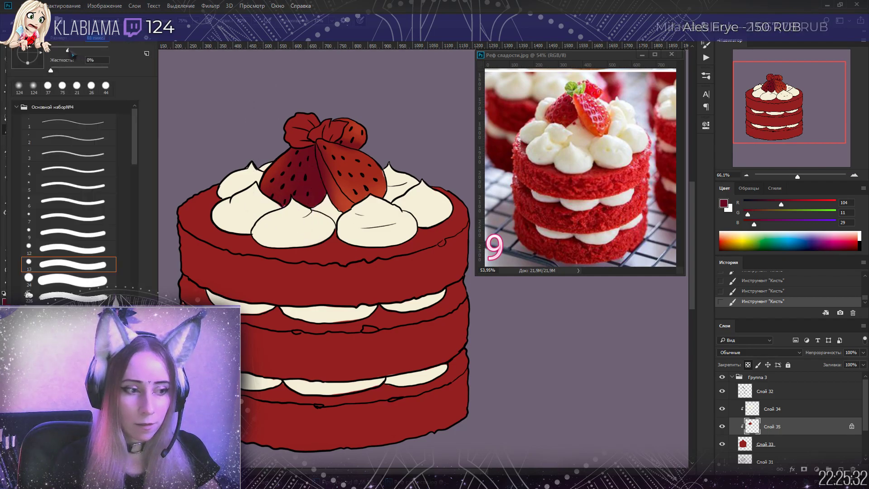
{"action": "left_click", "coordinate": [724, 203]}
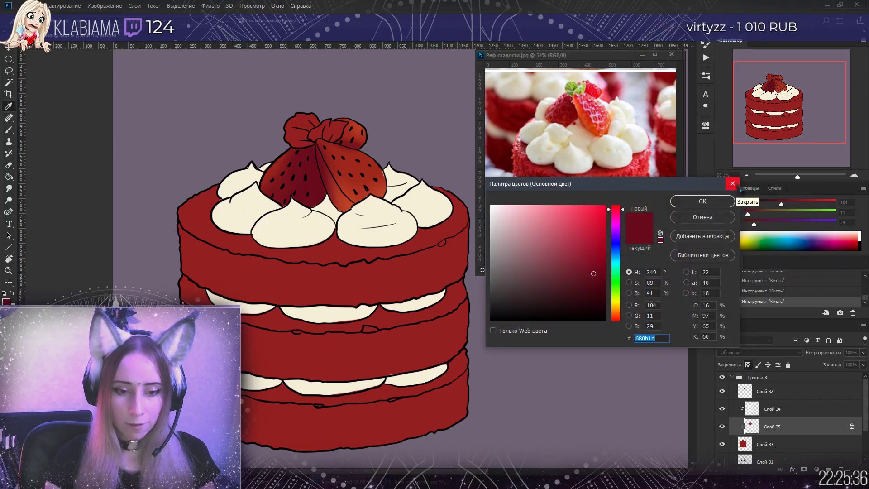
{"action": "left_click", "coordinate": [617, 211]}
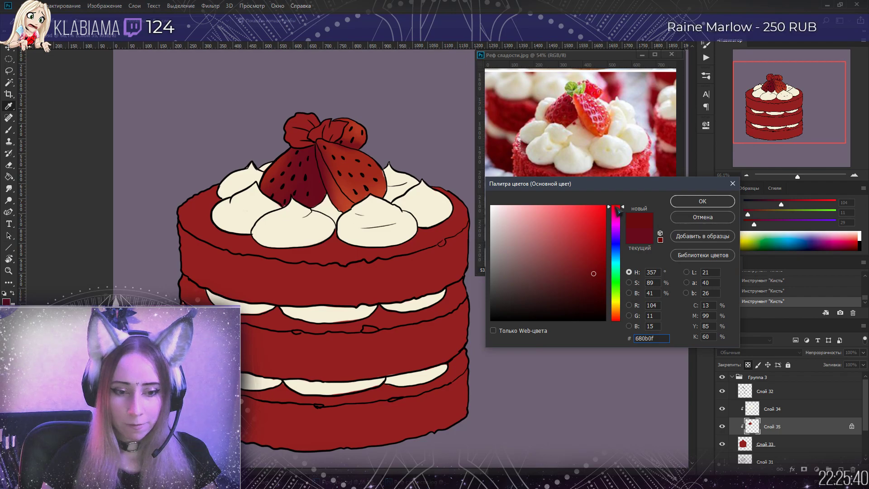
{"action": "left_click_drag", "start_coordinate": [617, 211], "coordinate": [617, 219]}
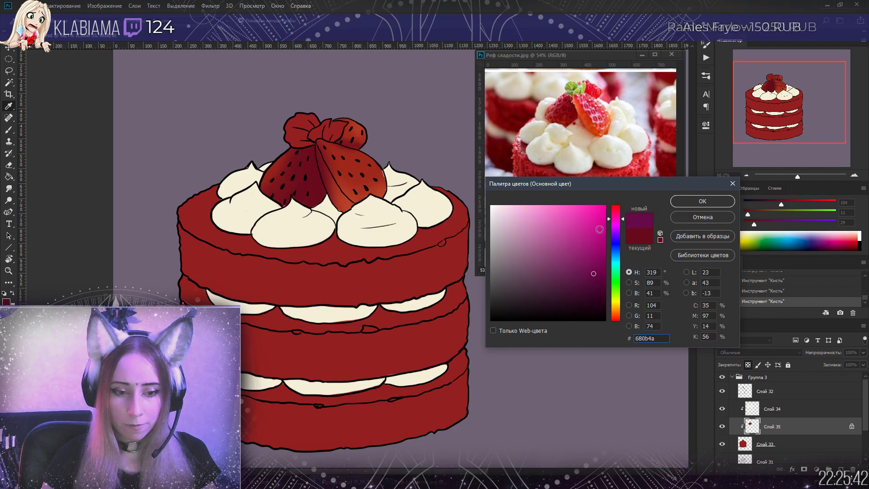
{"action": "left_click", "coordinate": [551, 246]}
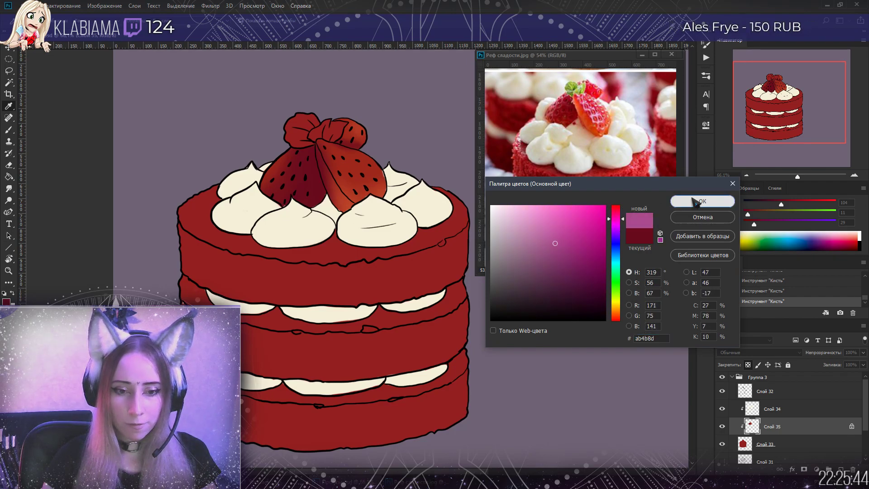
{"action": "left_click", "coordinate": [703, 201]}
Save the document and brush soft magenta highlights along the outer edge and around the seeds of the left strawberry with a small brush
{"action": "left_click", "coordinate": [41, 20]}
{"action": "left_click", "coordinate": [57, 50]}
{"action": "key", "text": "Escape"}
{"action": "key", "text": "ctrl+s"}
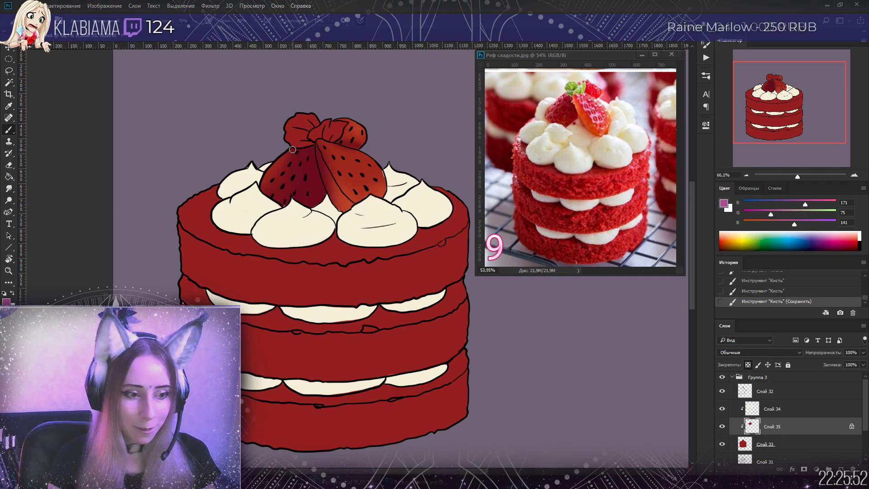
{"action": "left_click_drag", "start_coordinate": [263, 183], "coordinate": [261, 185]}
{"action": "left_click", "coordinate": [759, 292]}
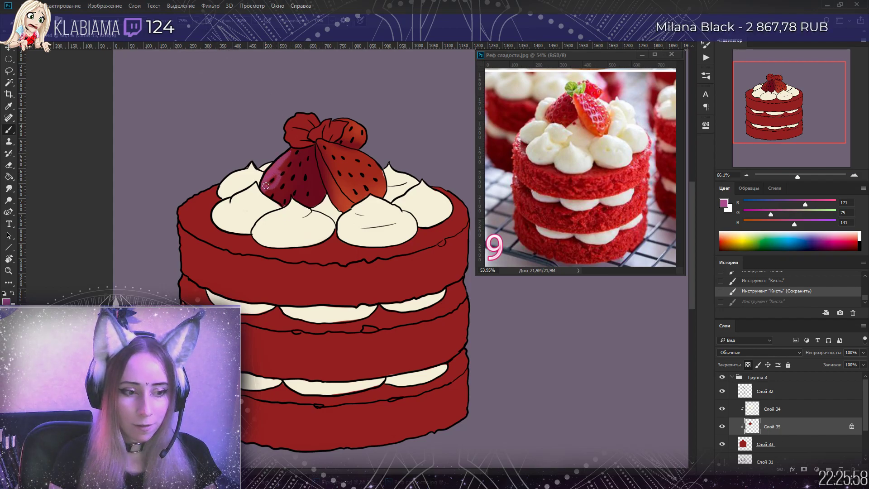
{"action": "mouse_move", "coordinate": [287, 166]}
{"action": "left_mouse_down"}
{"action": "mouse_move", "coordinate": [277, 196]}
{"action": "mouse_move", "coordinate": [293, 156]}
{"action": "left_mouse_up"}
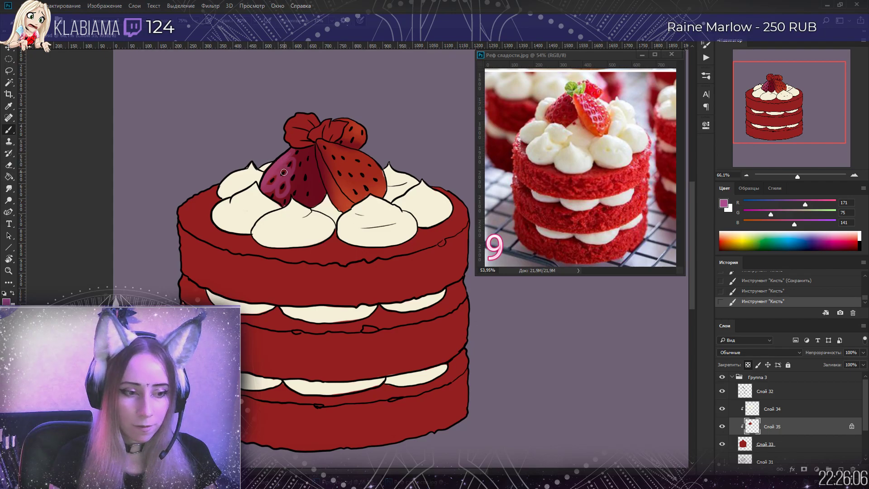
{"action": "left_click_drag", "start_coordinate": [282, 162], "coordinate": [278, 179]}
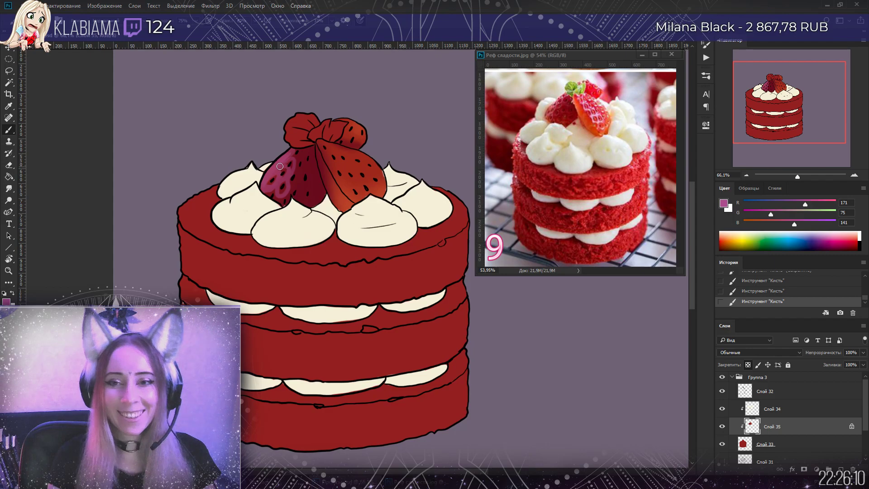
{"action": "left_click_drag", "start_coordinate": [283, 164], "coordinate": [278, 177]}
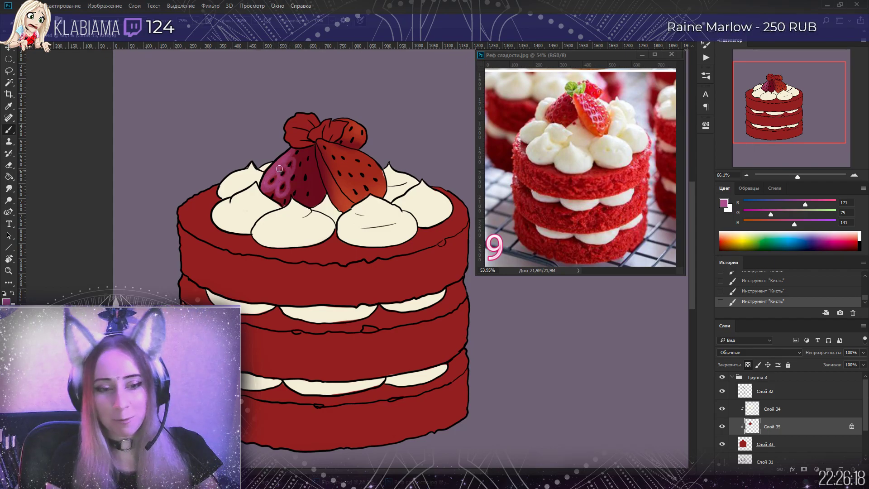
Set the foreground colour to a very dark red, RGB 71, 4, 17, and darken around the strawberry seeds with a small brush
{"action": "left_click", "coordinate": [318, 188], "text": "alt"}
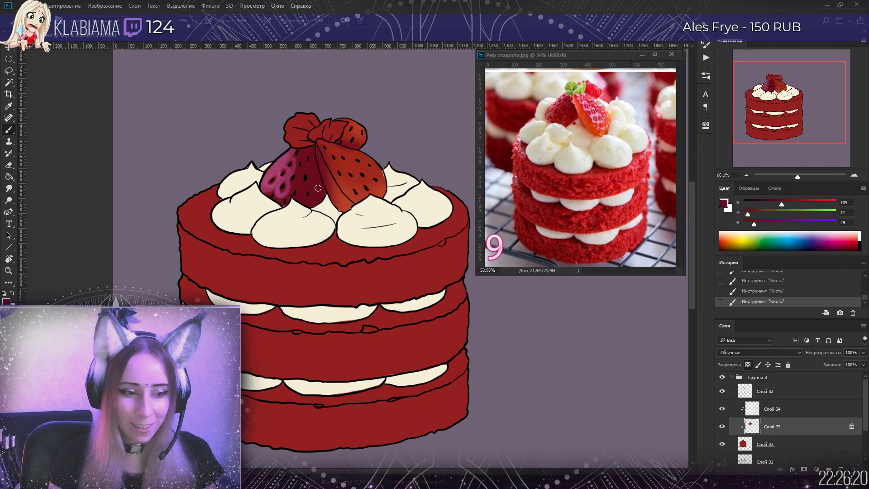
{"action": "left_click", "coordinate": [44, 20]}
{"action": "left_click_drag", "start_coordinate": [75, 71], "coordinate": [60, 50]}
{"action": "left_click", "coordinate": [292, 163]}
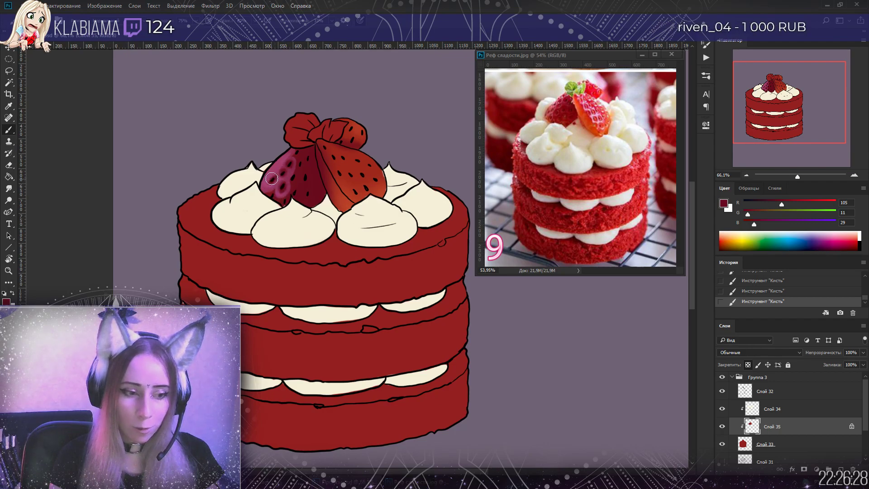
{"action": "left_click", "coordinate": [724, 204]}
{"action": "left_click_drag", "start_coordinate": [591, 285], "coordinate": [600, 288]}
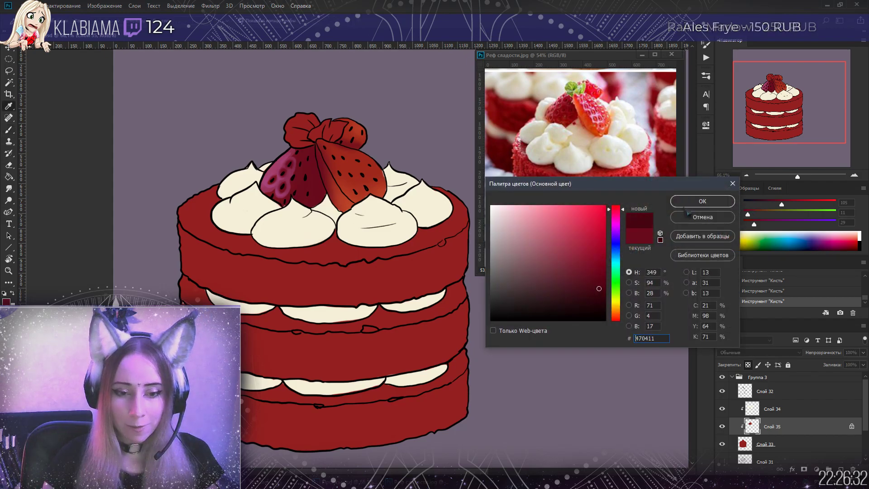
{"action": "left_click", "coordinate": [703, 201]}
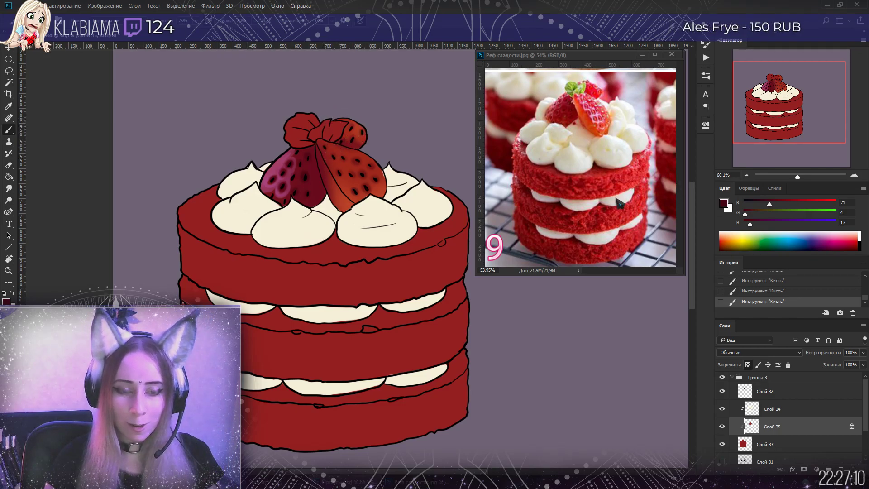
Choose a light orange, RGB 247, 153, 52, and brush it along the inner edge and between the seeds of the right strawberry
{"action": "left_click", "coordinate": [730, 238]}
{"action": "left_click", "coordinate": [730, 237]}
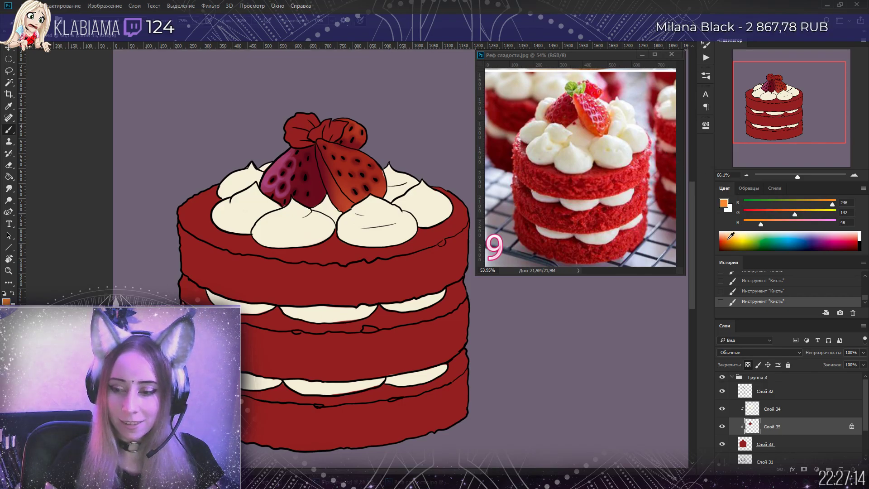
{"action": "left_click", "coordinate": [732, 236]}
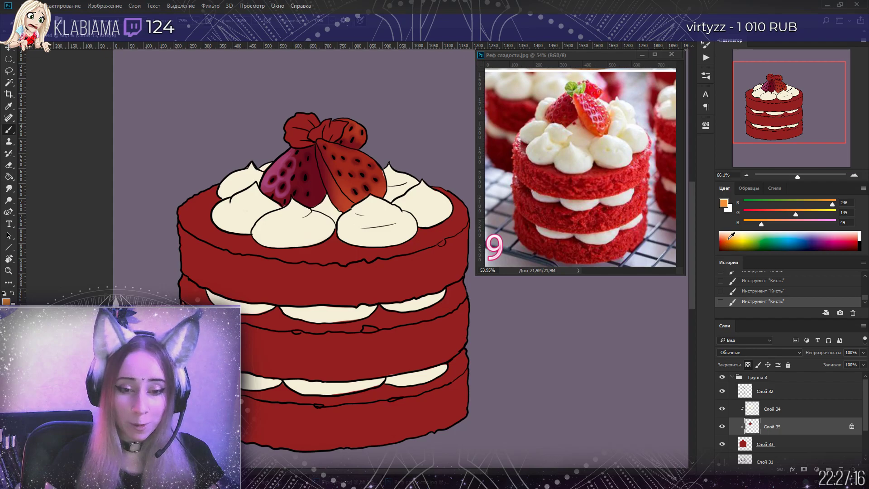
{"action": "left_click", "coordinate": [731, 237]}
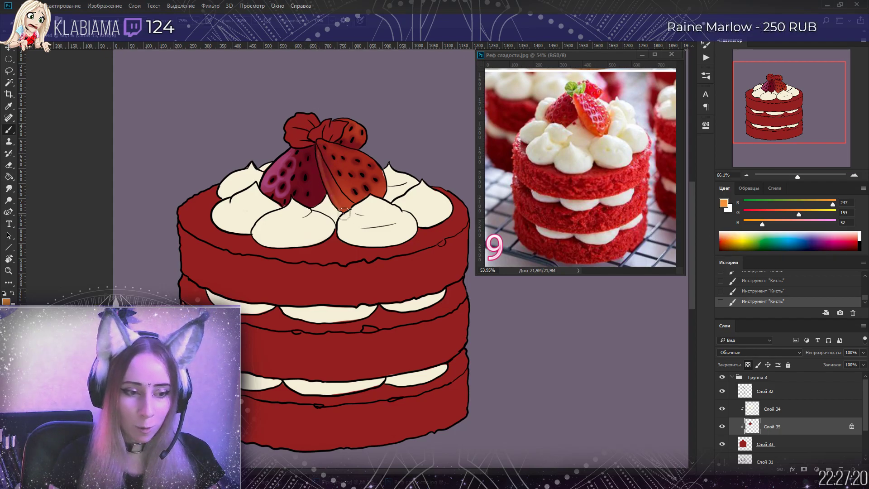
{"action": "left_click", "coordinate": [738, 291]}
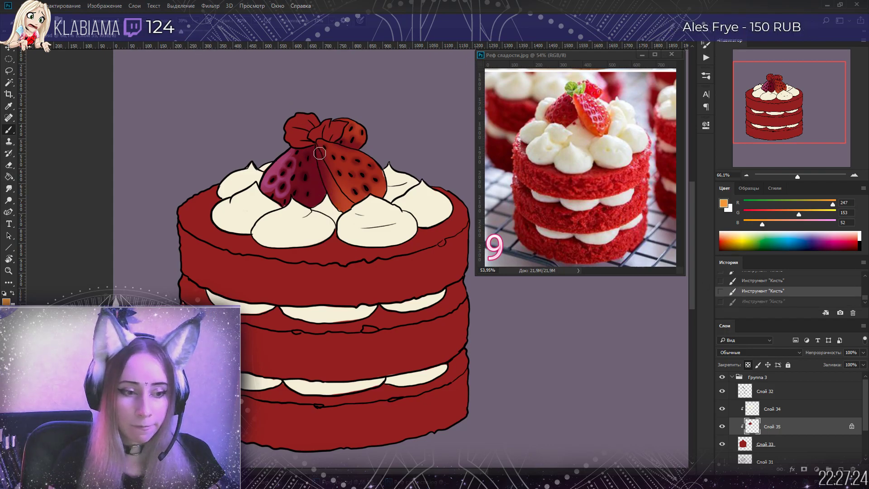
{"action": "key", "text": "ctrl+shift+z"}
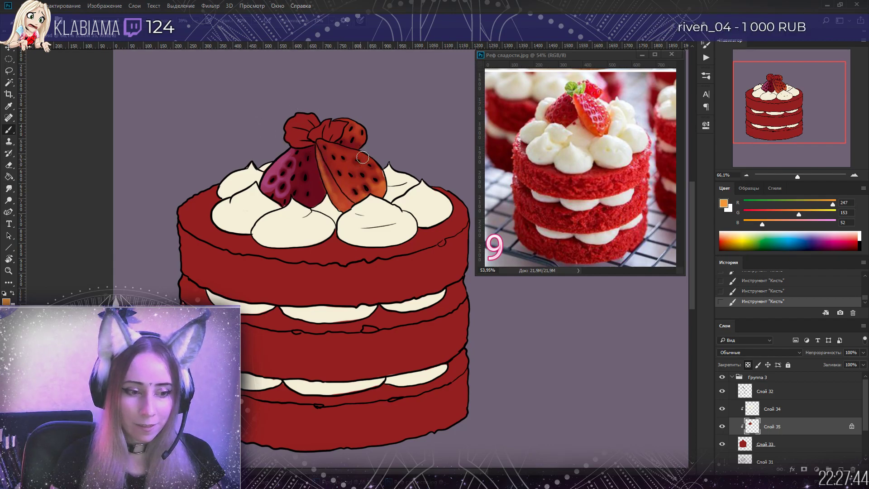
Set the foreground colour to a bright red, RGB 245, 52, 52
{"action": "left_click", "coordinate": [723, 203]}
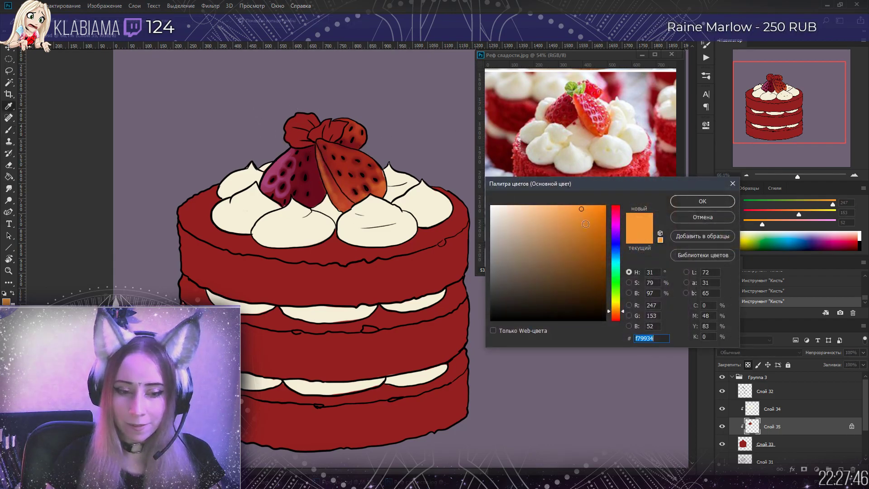
{"action": "left_click_drag", "start_coordinate": [619, 227], "coordinate": [615, 328]}
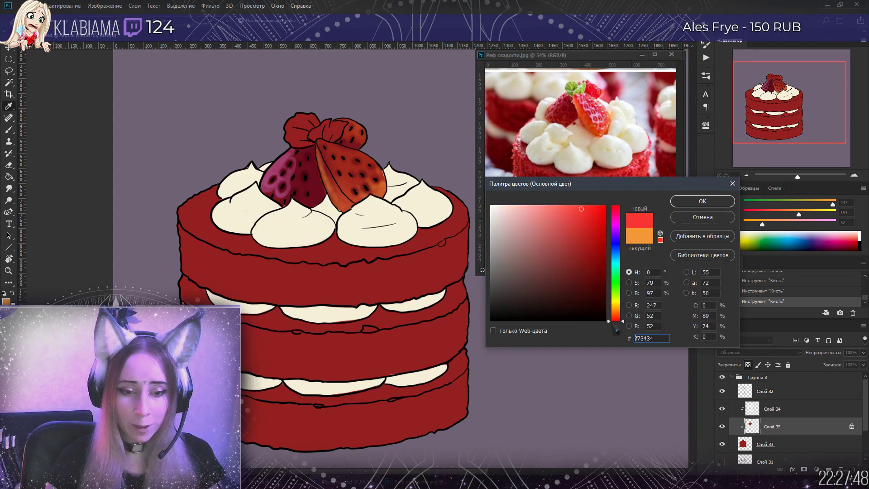
{"action": "left_click_drag", "start_coordinate": [589, 233], "coordinate": [581, 209]}
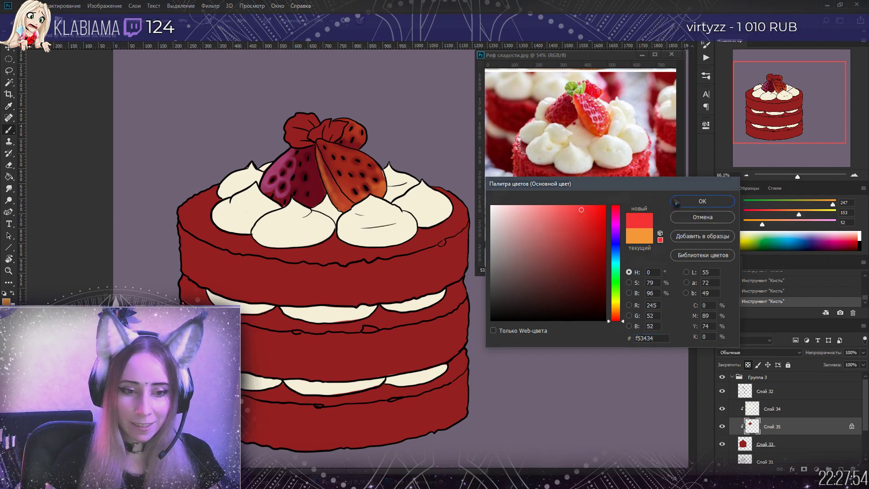
{"action": "left_click", "coordinate": [701, 204]}
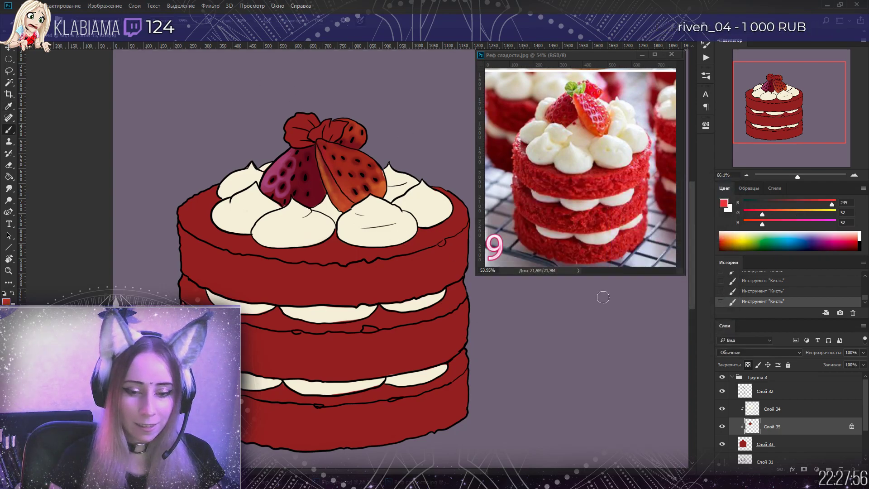
Lock the transparent pixels of Слой 32, recolour its line art dark crimson, RGB 105, 11, 29, and save the document
{"action": "left_click", "coordinate": [765, 392]}
{"action": "left_click", "coordinate": [748, 364]}
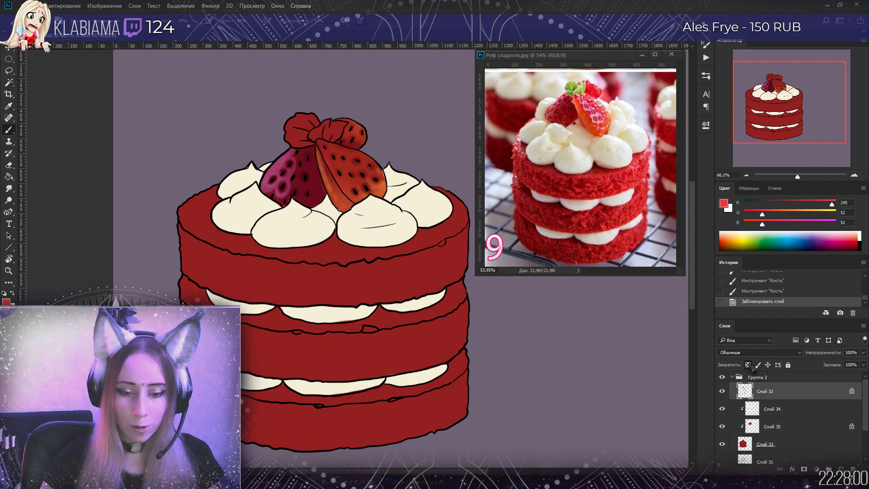
{"action": "left_click", "coordinate": [723, 203]}
{"action": "left_click", "coordinate": [594, 272]}
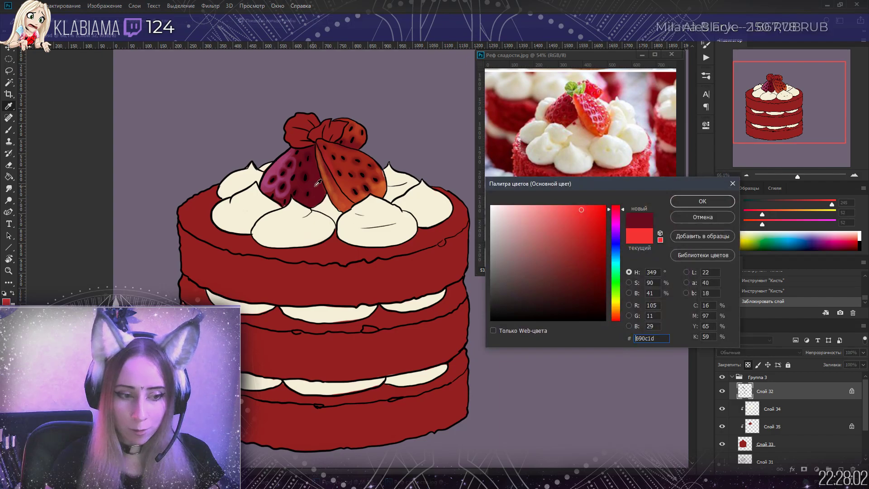
{"action": "left_click", "coordinate": [700, 203]}
{"action": "key", "text": "g"}
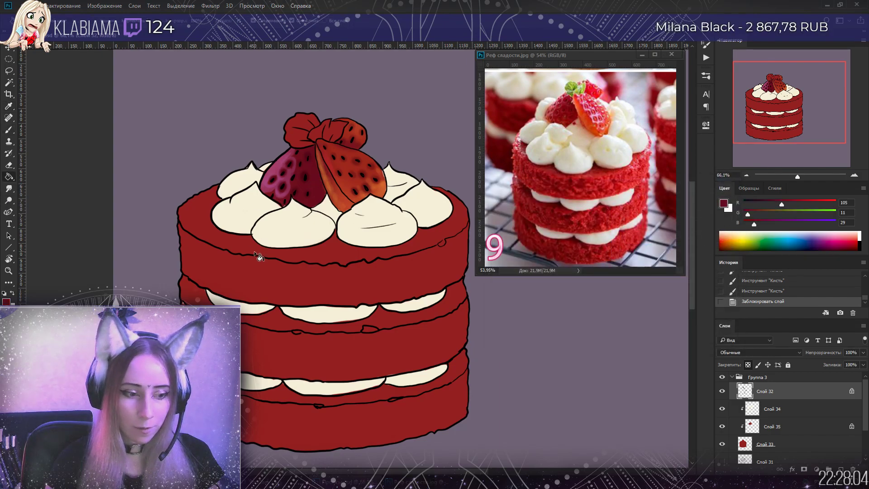
{"action": "left_click", "coordinate": [255, 258]}
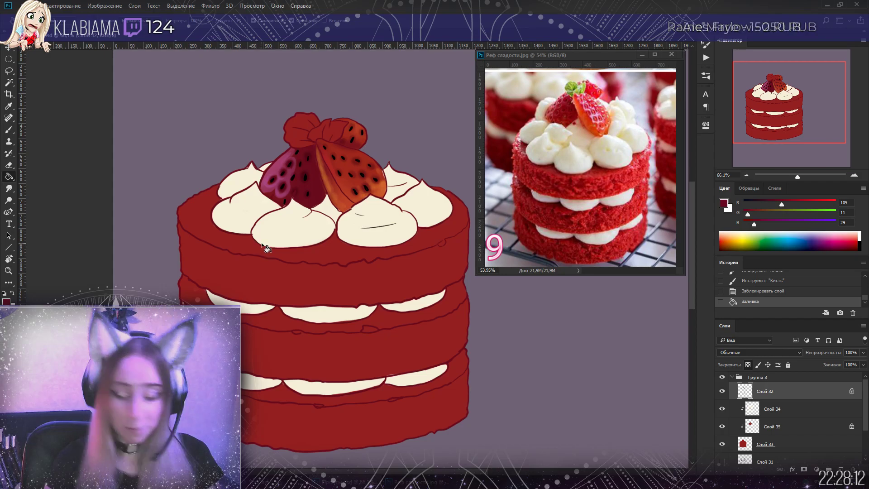
{"action": "key", "text": "ctrl+s"}
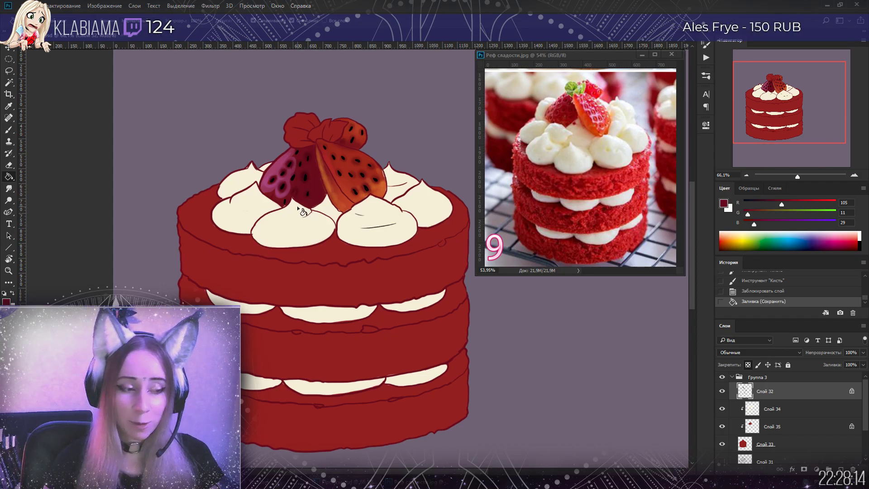
Brush dark crimson over the remaining black seeds and lines of the strawberries on Слой 32
{"action": "key", "text": "b"}
{"action": "mouse_move", "coordinate": [295, 140]}
{"action": "left_mouse_down"}
{"action": "mouse_move", "coordinate": [284, 159]}
{"action": "mouse_move", "coordinate": [296, 169]}
{"action": "mouse_move", "coordinate": [343, 189]}
{"action": "mouse_move", "coordinate": [319, 134]}
{"action": "mouse_move", "coordinate": [365, 155]}
{"action": "mouse_move", "coordinate": [382, 177]}
{"action": "mouse_move", "coordinate": [391, 216]}
{"action": "mouse_move", "coordinate": [345, 147]}
{"action": "mouse_move", "coordinate": [363, 174]}
{"action": "mouse_move", "coordinate": [359, 199]}
{"action": "left_mouse_up"}
{"action": "mouse_move", "coordinate": [365, 164]}
{"action": "left_mouse_down"}
{"action": "mouse_move", "coordinate": [387, 181]}
{"action": "mouse_move", "coordinate": [358, 145]}
{"action": "mouse_move", "coordinate": [348, 144]}
{"action": "mouse_move", "coordinate": [354, 119]}
{"action": "left_mouse_up"}
{"action": "mouse_move", "coordinate": [312, 153]}
{"action": "left_mouse_down"}
{"action": "mouse_move", "coordinate": [284, 196]}
{"action": "mouse_move", "coordinate": [266, 191]}
{"action": "left_mouse_up"}
{"action": "left_click_drag", "start_coordinate": [350, 128], "coordinate": [359, 117]}
{"action": "left_click_drag", "start_coordinate": [338, 153], "coordinate": [382, 181]}
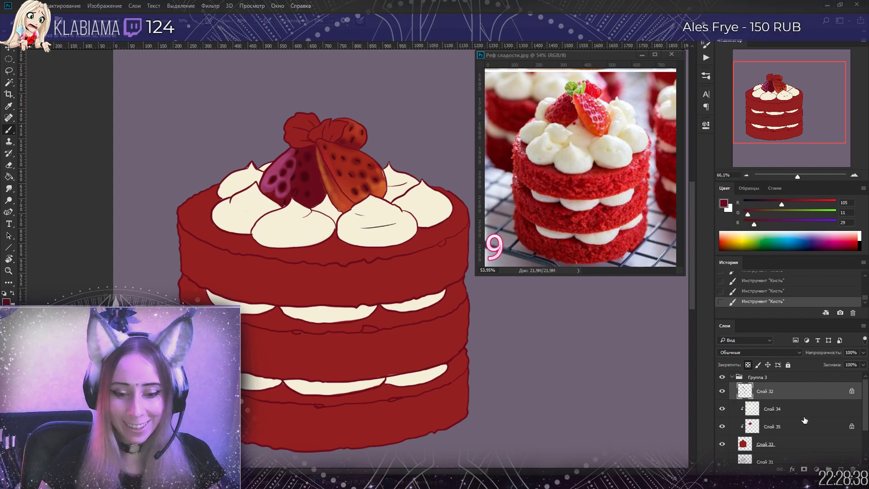
Add a clipped layer above Слой 34 and paint the strawberry leaves bright green, RGB 138, 207, 67
{"action": "key", "text": "ctrl+shift+alt+n"}
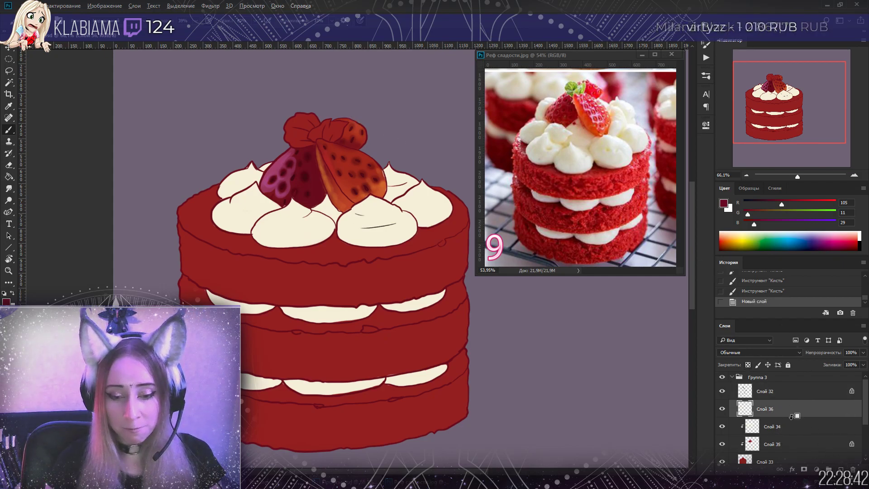
{"action": "left_click", "coordinate": [790, 418], "text": "alt"}
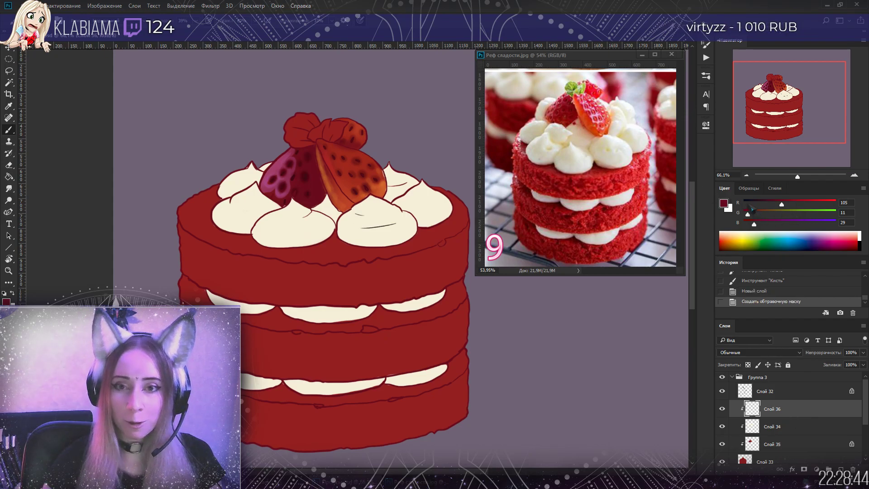
{"action": "left_click", "coordinate": [760, 239]}
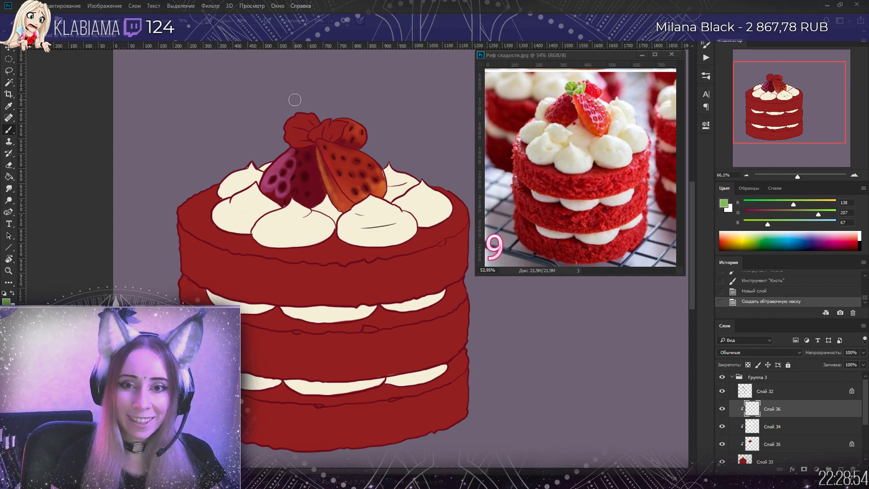
{"action": "mouse_move", "coordinate": [315, 115]}
{"action": "left_mouse_down"}
{"action": "mouse_move", "coordinate": [287, 139]}
{"action": "mouse_move", "coordinate": [294, 131]}
{"action": "mouse_move", "coordinate": [302, 139]}
{"action": "mouse_move", "coordinate": [296, 143]}
{"action": "mouse_move", "coordinate": [308, 143]}
{"action": "mouse_move", "coordinate": [334, 130]}
{"action": "left_mouse_up"}
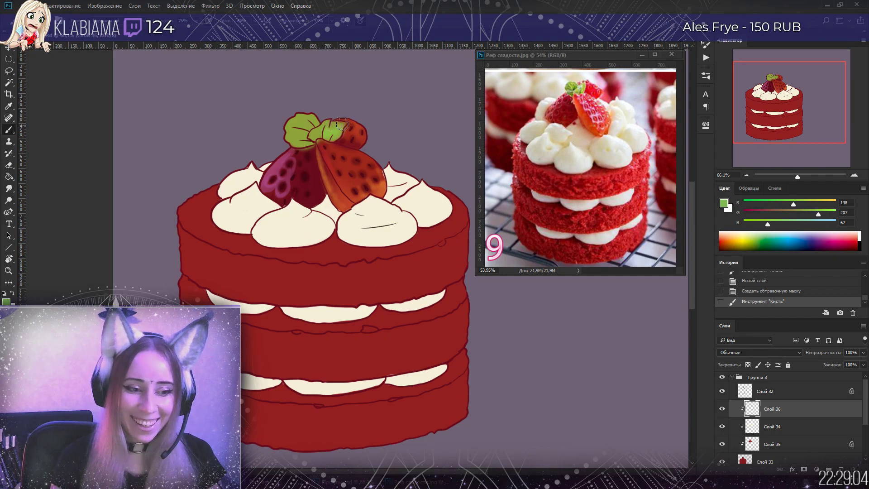
{"action": "left_click_drag", "start_coordinate": [303, 121], "coordinate": [291, 125]}
{"action": "left_click_drag", "start_coordinate": [291, 130], "coordinate": [308, 133]}
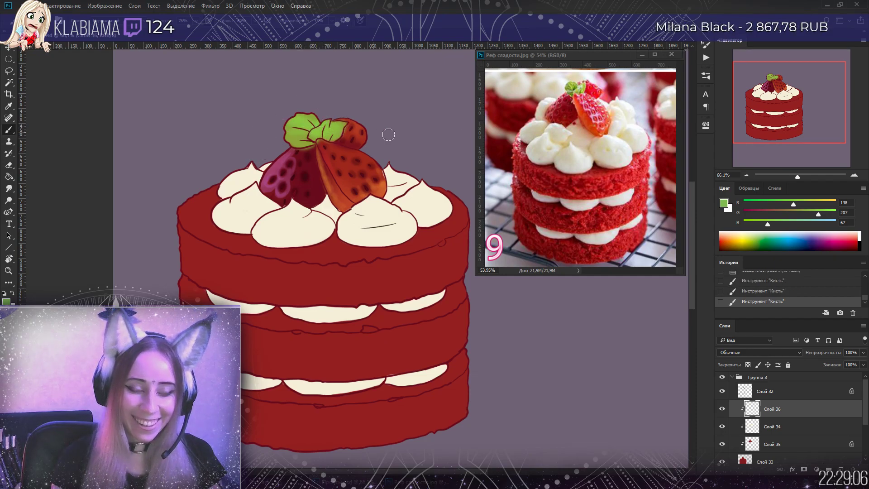
Shade the folds of the strawberry leaves on Слой 36 with a soft brush in dark green, RGB 60, 94, 28
{"action": "left_click", "coordinate": [724, 204]}
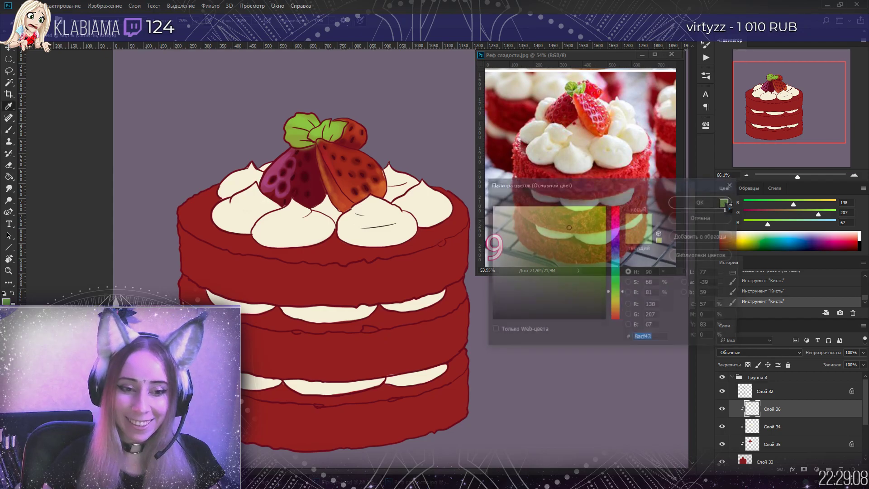
{"action": "left_click", "coordinate": [563, 259]}
{"action": "left_click", "coordinate": [565, 267]}
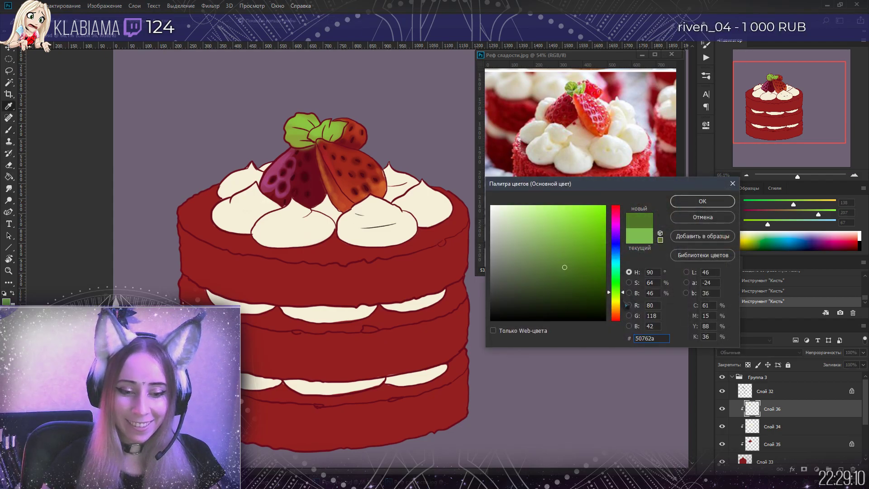
{"action": "left_click_drag", "start_coordinate": [566, 269], "coordinate": [571, 278]}
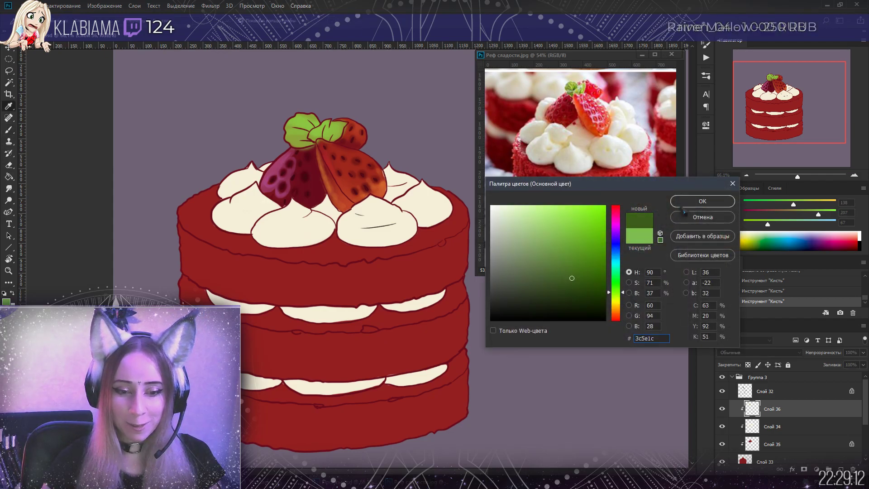
{"action": "left_click", "coordinate": [703, 201]}
{"action": "left_click", "coordinate": [38, 21]}
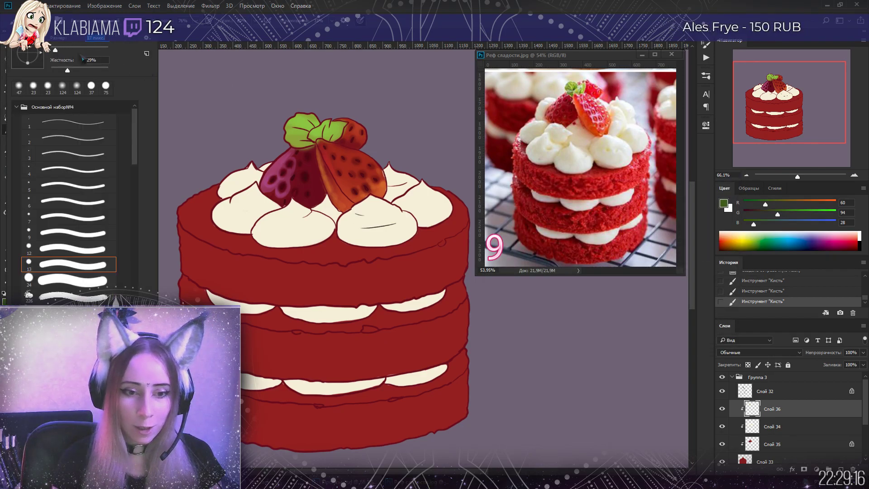
{"action": "left_click_drag", "start_coordinate": [56, 49], "coordinate": [57, 50]}
{"action": "mouse_move", "coordinate": [313, 126]}
{"action": "left_mouse_down"}
{"action": "mouse_move", "coordinate": [294, 132]}
{"action": "mouse_move", "coordinate": [308, 144]}
{"action": "mouse_move", "coordinate": [292, 146]}
{"action": "mouse_move", "coordinate": [337, 129]}
{"action": "mouse_move", "coordinate": [315, 137]}
{"action": "left_mouse_up"}
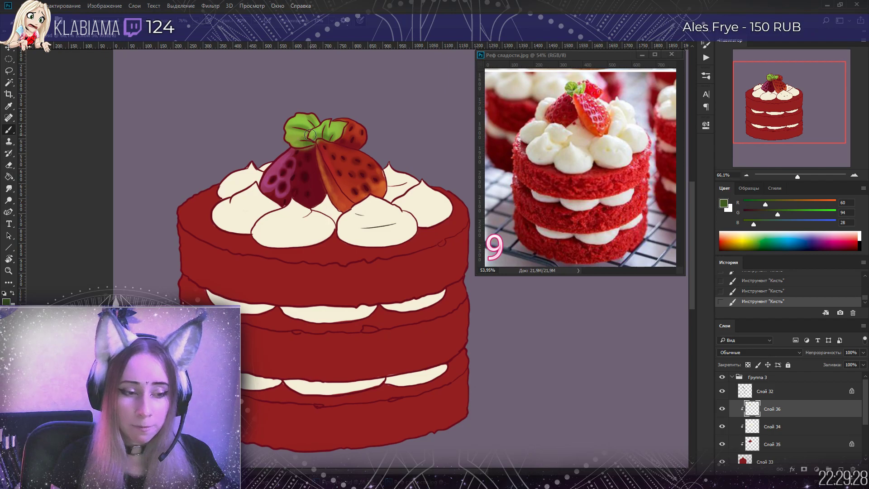
{"action": "left_click_drag", "start_coordinate": [315, 127], "coordinate": [302, 117]}
{"action": "left_click_drag", "start_coordinate": [333, 141], "coordinate": [337, 124]}
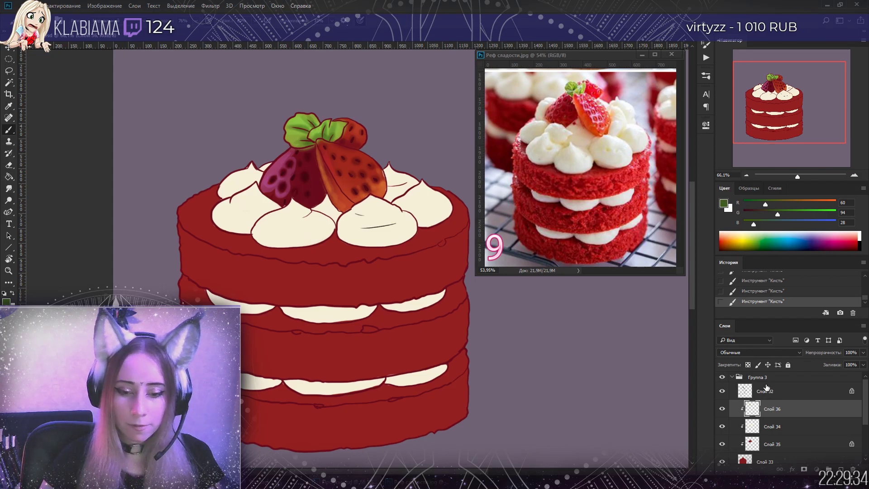
Brush the leaf outlines on Слой 32 dark green, and sample the dark crimson of the strawberry line art
{"action": "key", "text": "alt+bracketright"}
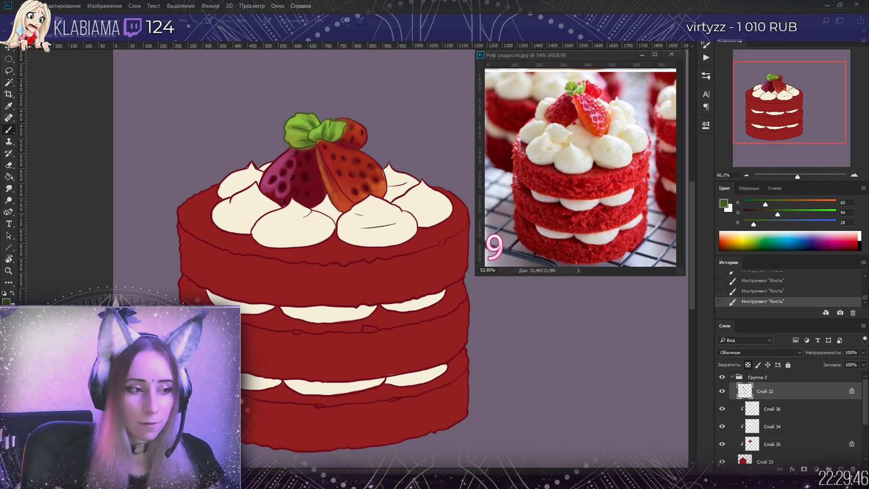
{"action": "left_click", "coordinate": [39, 21]}
{"action": "mouse_move", "coordinate": [72, 55]}
{"action": "left_mouse_down"}
{"action": "mouse_move", "coordinate": [79, 70]}
{"action": "mouse_move", "coordinate": [57, 51]}
{"action": "left_mouse_up"}
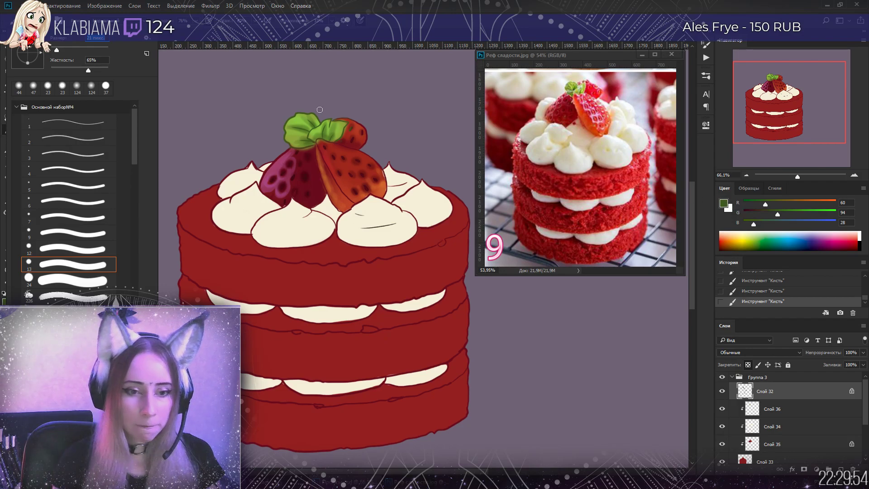
{"action": "left_click", "coordinate": [329, 125]}
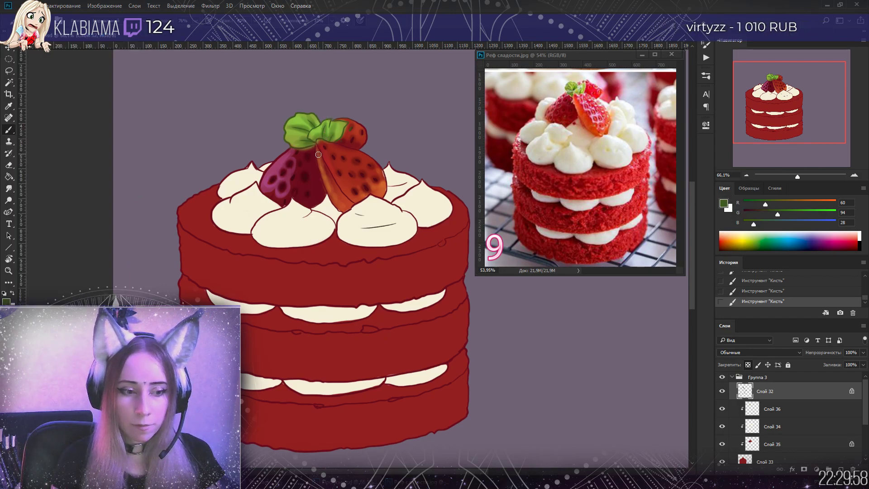
{"action": "left_click", "coordinate": [316, 153], "text": "alt"}
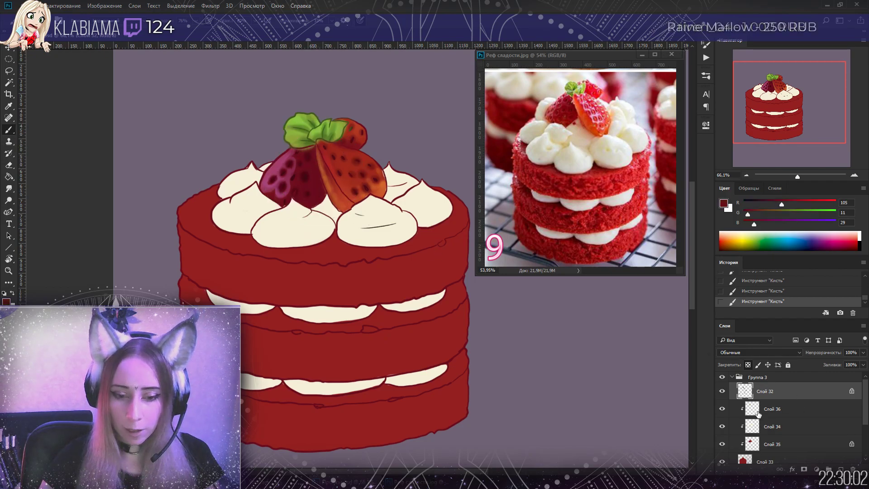
Erase the stray green on Слой 36 around the top of the dark strawberry below the leaves
{"action": "left_click", "coordinate": [778, 409]}
{"action": "left_click", "coordinate": [722, 409]}
{"action": "left_click", "coordinate": [722, 410]}
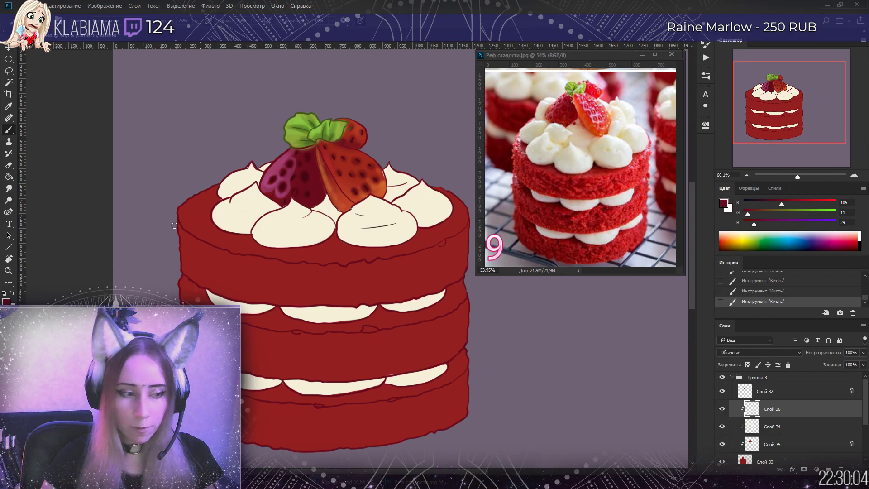
{"action": "key", "text": "e"}
{"action": "mouse_move", "coordinate": [302, 153]}
{"action": "left_mouse_down"}
{"action": "mouse_move", "coordinate": [317, 149]}
{"action": "mouse_move", "coordinate": [294, 152]}
{"action": "left_mouse_up"}
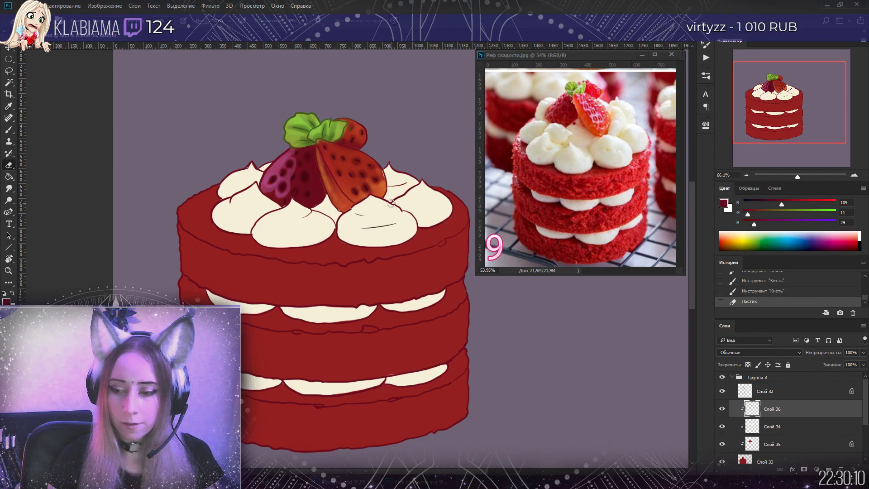
{"action": "key", "text": "b"}
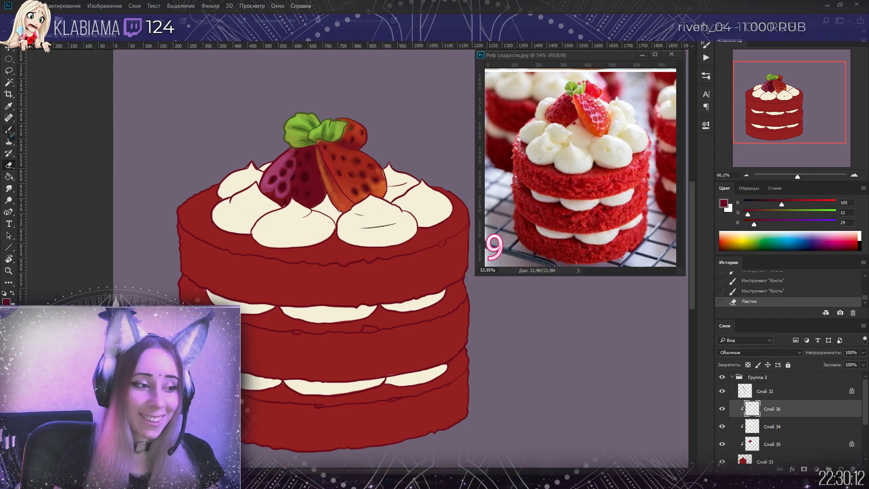
Blend the shading at the top of the dark purple strawberry on Слой 35 with the Mixer Brush
{"action": "left_click", "coordinate": [764, 392]}
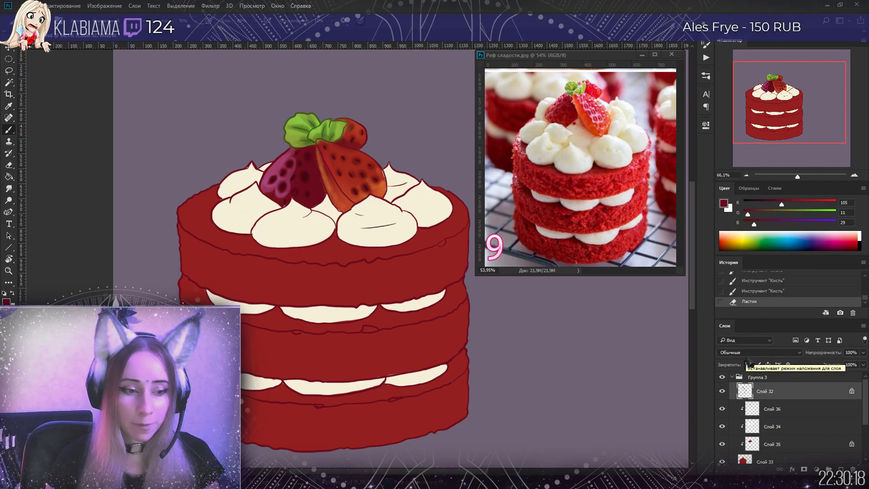
{"action": "left_click", "coordinate": [772, 444]}
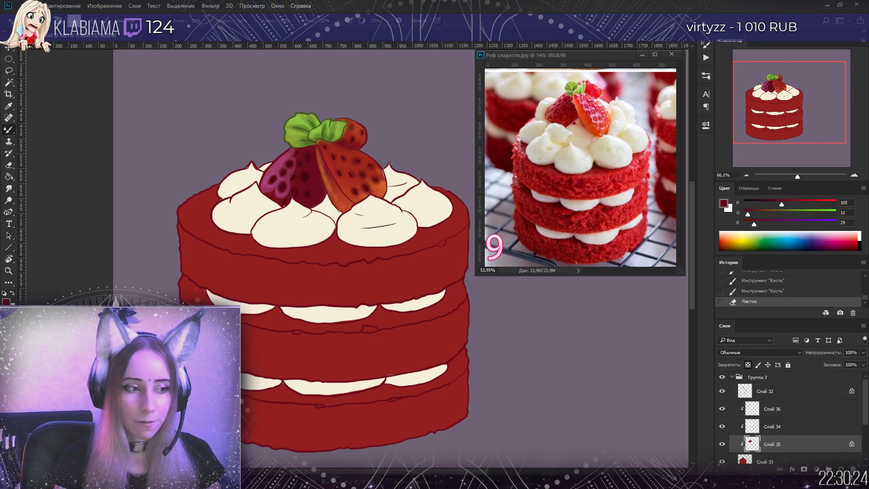
{"action": "left_click", "coordinate": [34, 20]}
{"action": "left_click_drag", "start_coordinate": [62, 49], "coordinate": [64, 49]}
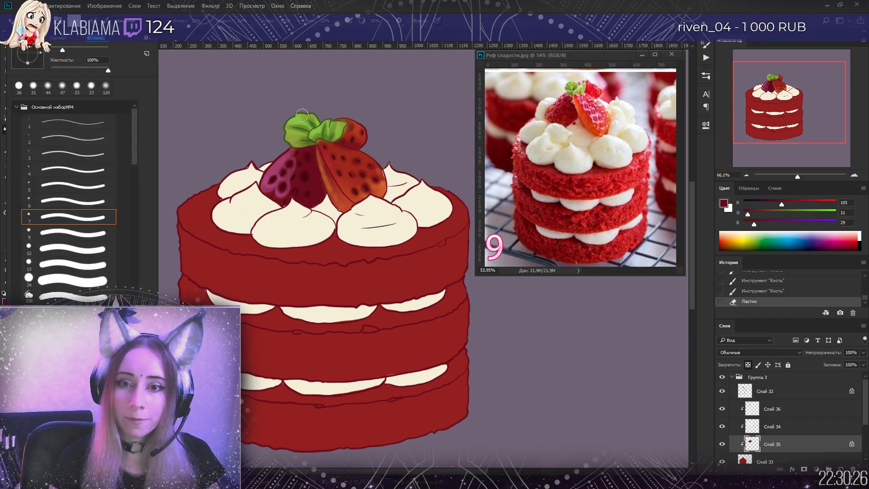
{"action": "left_click", "coordinate": [295, 158]}
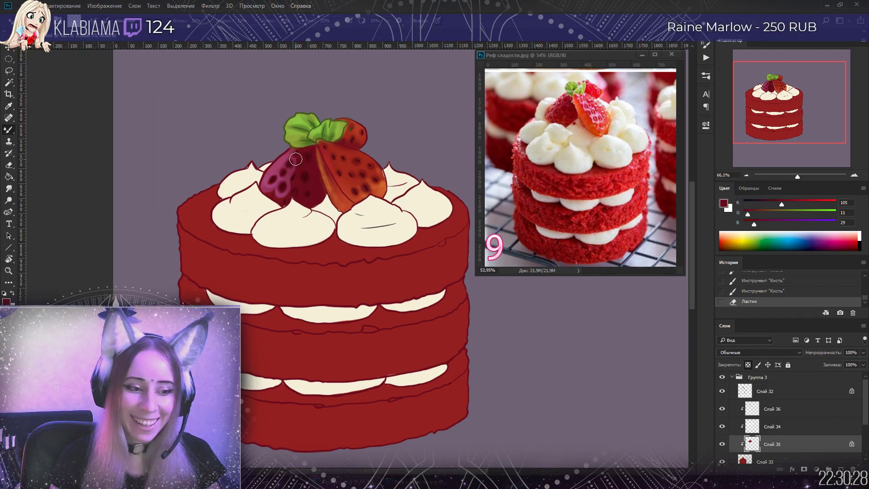
{"action": "mouse_move", "coordinate": [295, 161]}
{"action": "left_mouse_down"}
{"action": "mouse_move", "coordinate": [284, 197]}
{"action": "mouse_move", "coordinate": [273, 195]}
{"action": "mouse_move", "coordinate": [295, 190]}
{"action": "mouse_move", "coordinate": [295, 169]}
{"action": "left_mouse_up"}
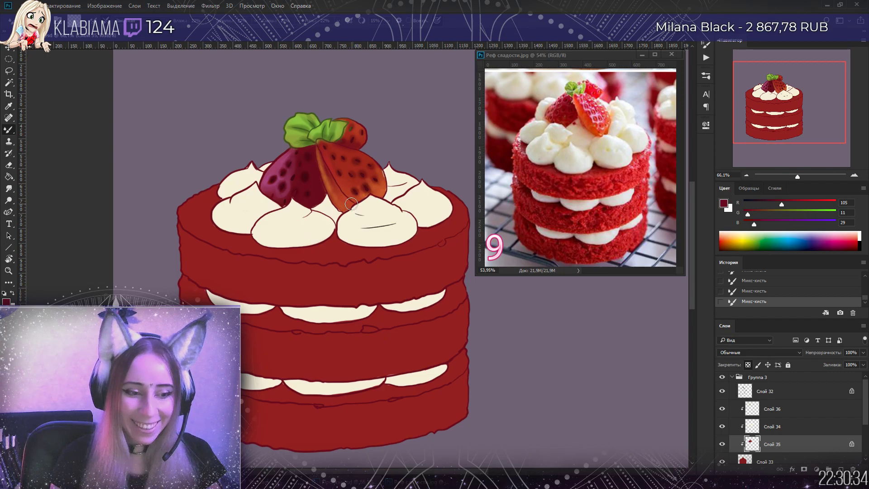
Lower the opacity of the line art layer Слой 32 to 48%
{"action": "left_click", "coordinate": [761, 394]}
{"action": "left_click", "coordinate": [863, 352]}
{"action": "left_click_drag", "start_coordinate": [864, 364], "coordinate": [847, 370]}
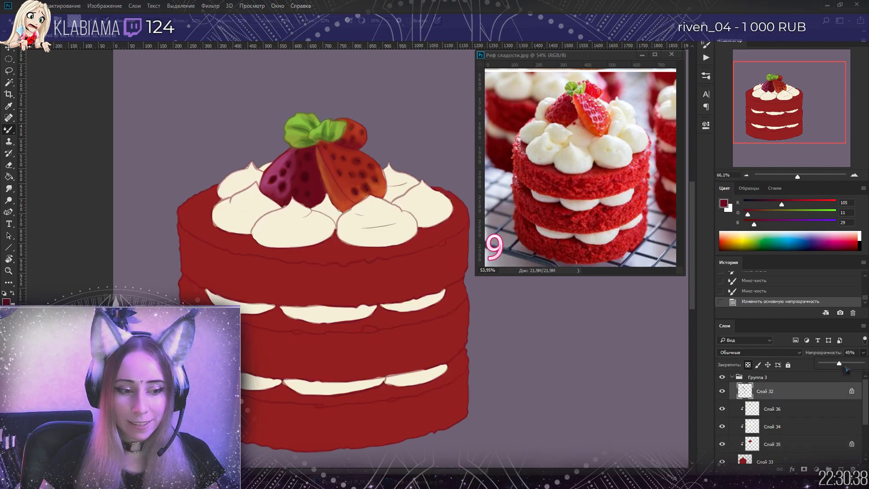
{"action": "mouse_move", "coordinate": [780, 103]}
{"action": "left_mouse_down"}
{"action": "mouse_move", "coordinate": [784, 109]}
{"action": "mouse_move", "coordinate": [777, 74]}
{"action": "mouse_move", "coordinate": [769, 106]}
{"action": "left_mouse_up"}
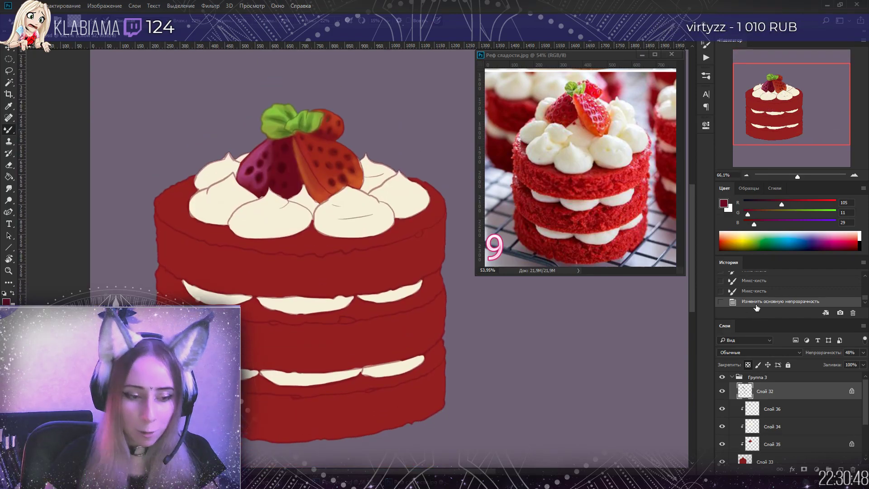
Check what Слой 36 and Слой 34 contain by hiding and showing each layer
{"action": "left_click", "coordinate": [776, 413]}
{"action": "left_click", "coordinate": [722, 409]}
{"action": "left_click", "coordinate": [722, 409]}
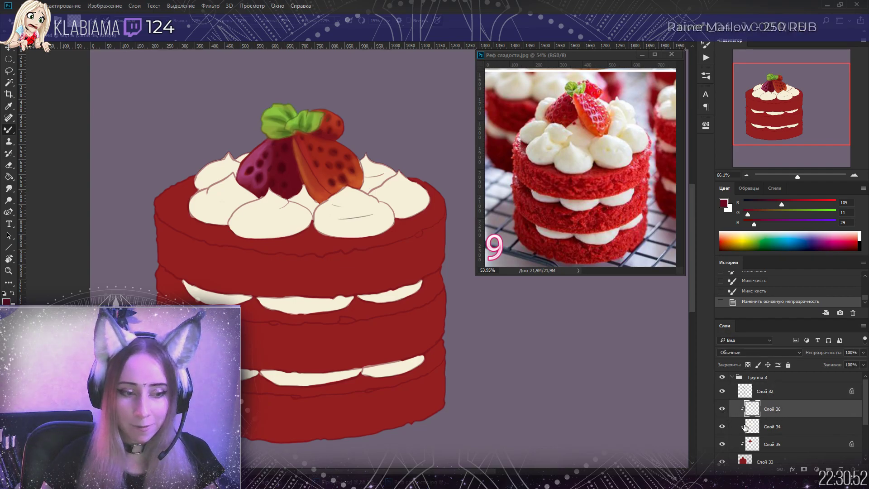
{"action": "left_click", "coordinate": [760, 428]}
{"action": "left_click", "coordinate": [722, 426]}
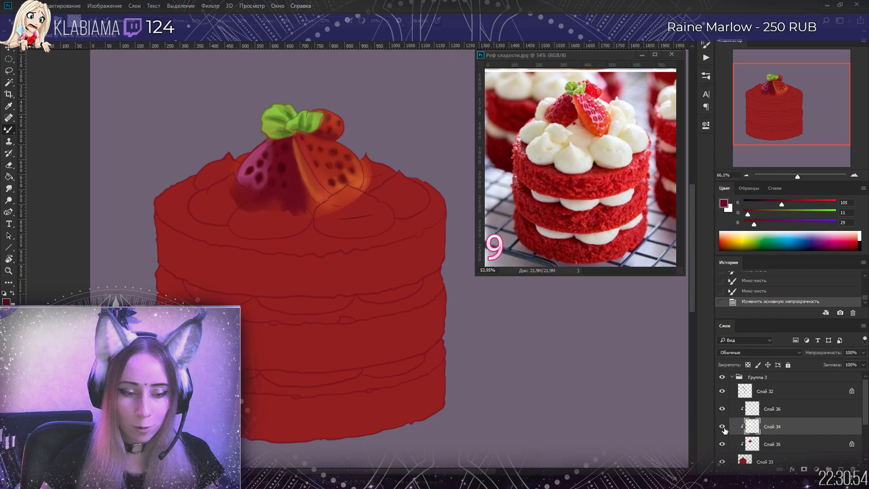
{"action": "left_click", "coordinate": [722, 426]}
Brush soft pale blue highlights, RGB 168, 197, 216, between the seeds of the orange strawberry on Слой 35
{"action": "left_click", "coordinate": [765, 446]}
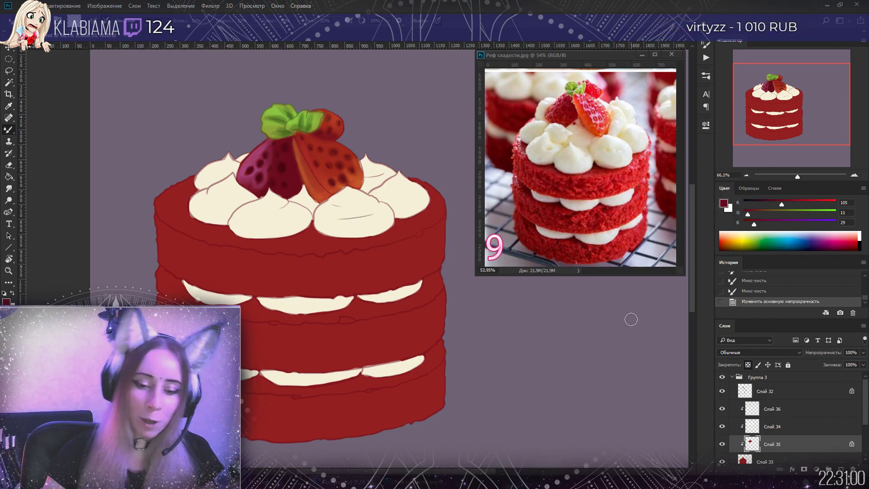
{"action": "right_click", "coordinate": [8, 130]}
{"action": "left_click", "coordinate": [50, 130]}
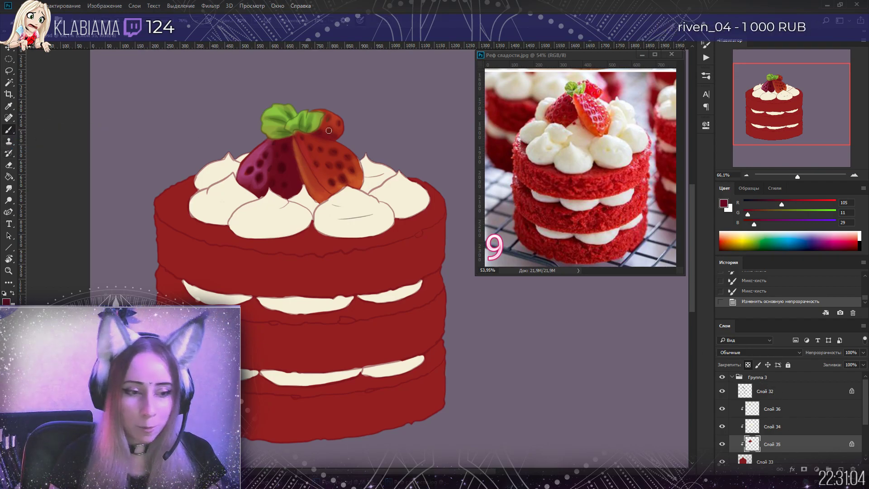
{"action": "left_click", "coordinate": [723, 203]}
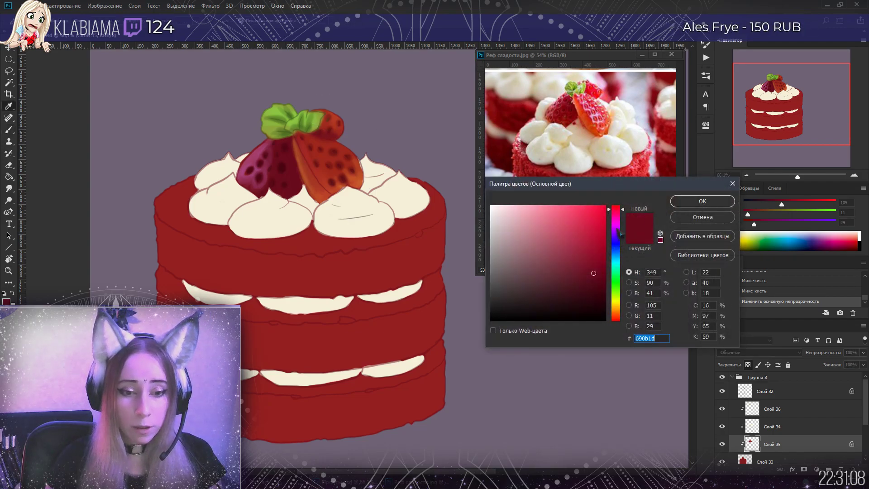
{"action": "left_click_drag", "start_coordinate": [620, 262], "coordinate": [620, 256]}
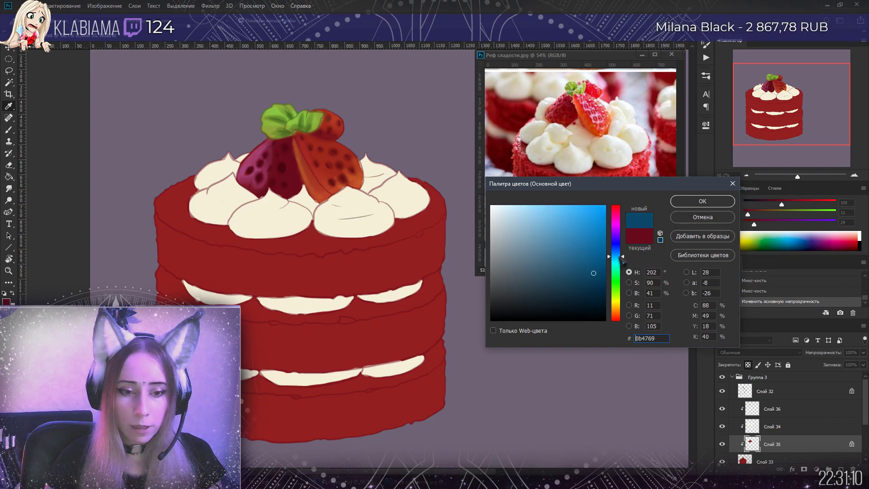
{"action": "left_click_drag", "start_coordinate": [565, 257], "coordinate": [516, 223]}
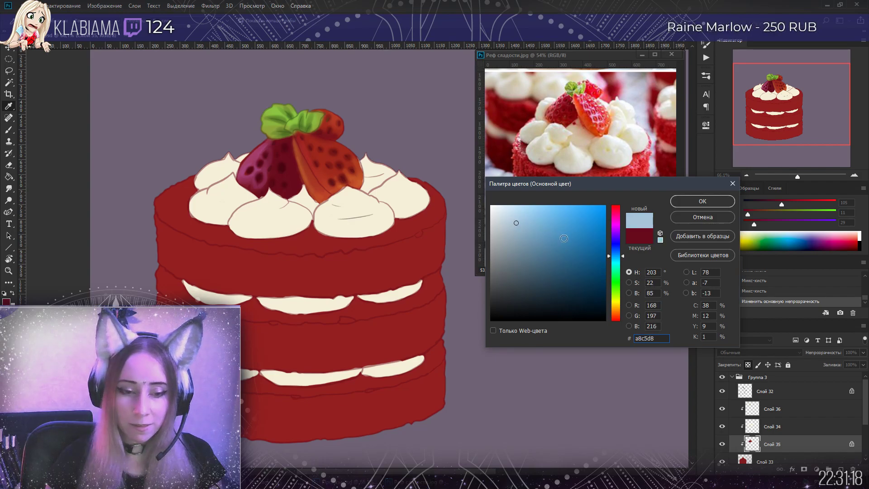
{"action": "left_click", "coordinate": [703, 201]}
{"action": "scroll", "coordinate": [673, 185], "scroll_direction": "down", "scroll_amount": 3}
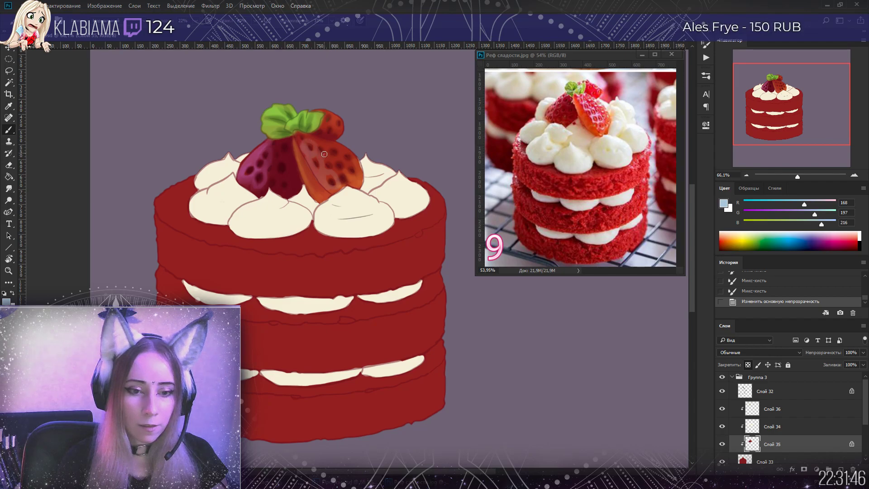
{"action": "mouse_move", "coordinate": [332, 161]}
{"action": "left_mouse_down"}
{"action": "mouse_move", "coordinate": [336, 170]}
{"action": "mouse_move", "coordinate": [327, 166]}
{"action": "left_mouse_up"}
{"action": "left_click_drag", "start_coordinate": [331, 168], "coordinate": [334, 172]}
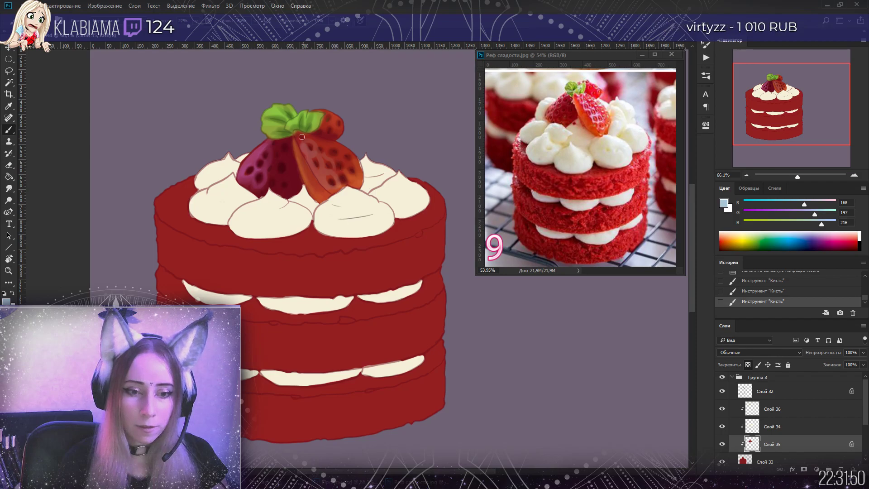
{"action": "mouse_move", "coordinate": [340, 172]}
{"action": "left_mouse_down"}
{"action": "mouse_move", "coordinate": [350, 179]}
{"action": "mouse_move", "coordinate": [325, 151]}
{"action": "left_mouse_up"}
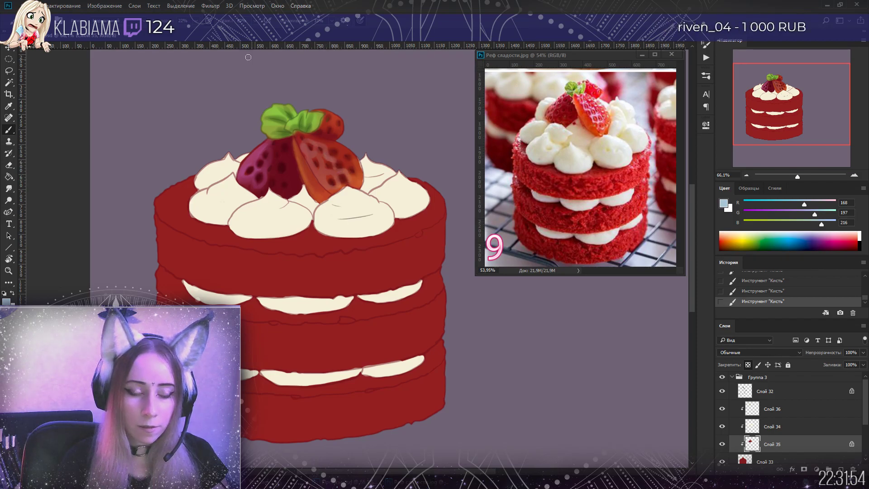
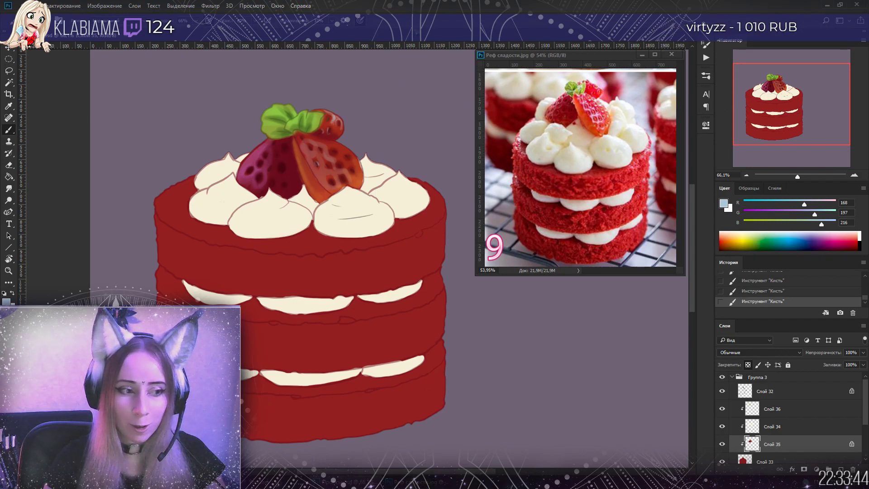
Save the document and brush more pale blue highlights, RGB 168, 197, 216, between the orange strawberry's seeds on Слой 35 with varied brush sizes
{"action": "key", "text": "ctrl+s"}
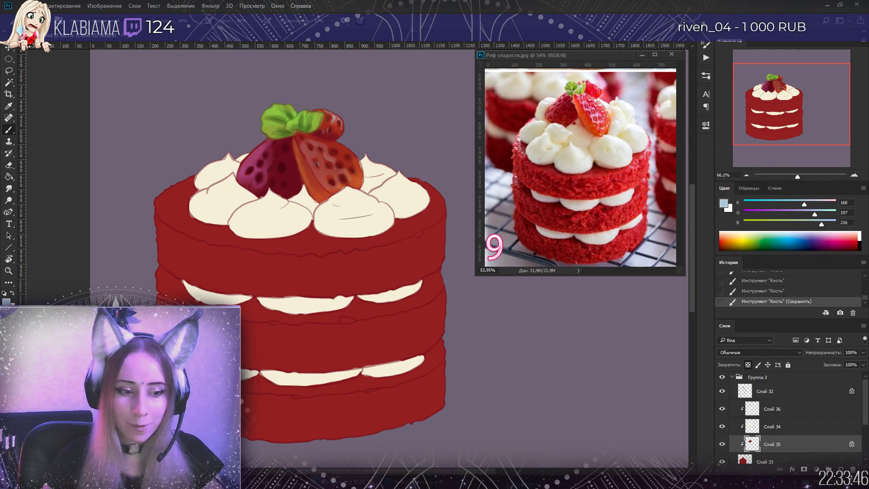
{"action": "left_click_drag", "start_coordinate": [779, 92], "coordinate": [780, 95]}
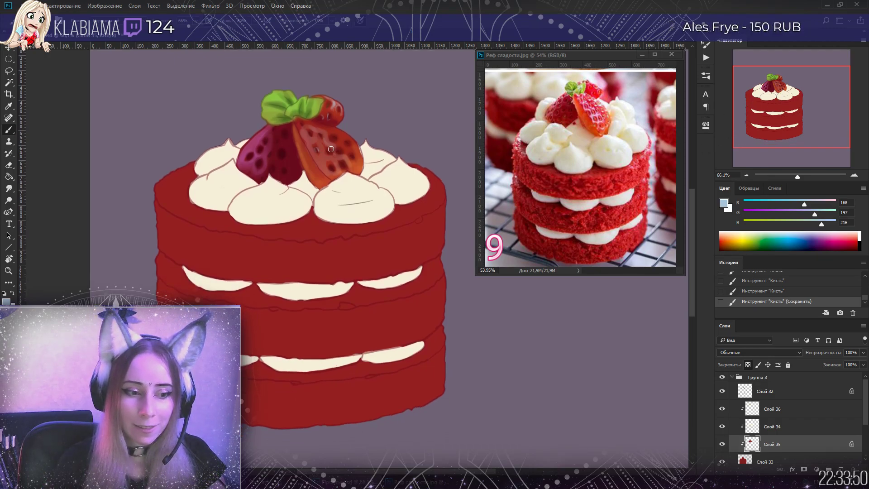
{"action": "left_click_drag", "start_coordinate": [331, 149], "coordinate": [341, 156]}
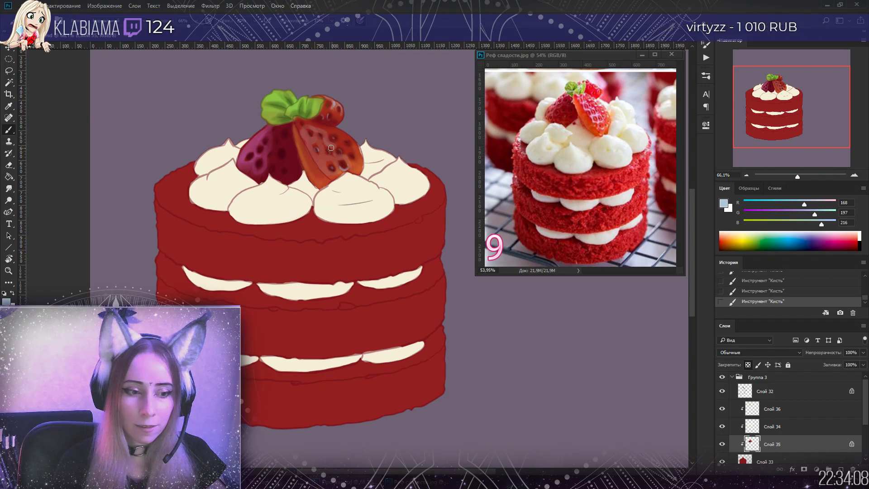
{"action": "right_click", "coordinate": [55, 51]}
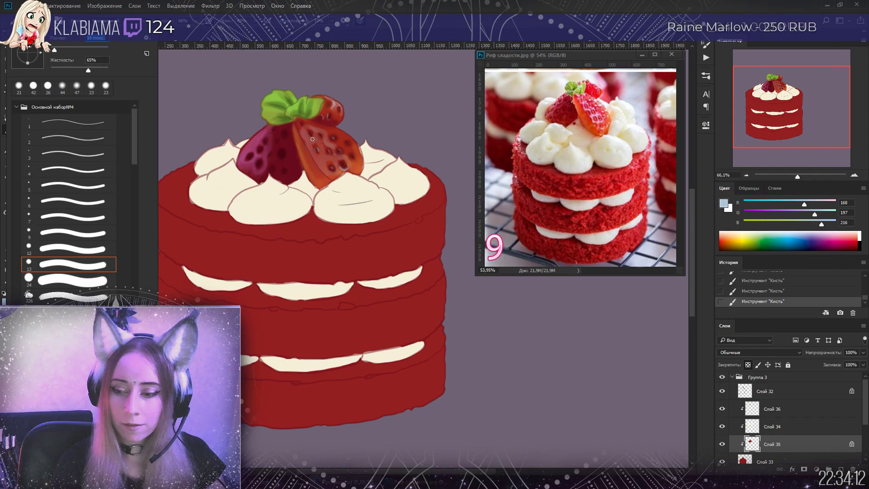
{"action": "left_click", "coordinate": [372, 41]}
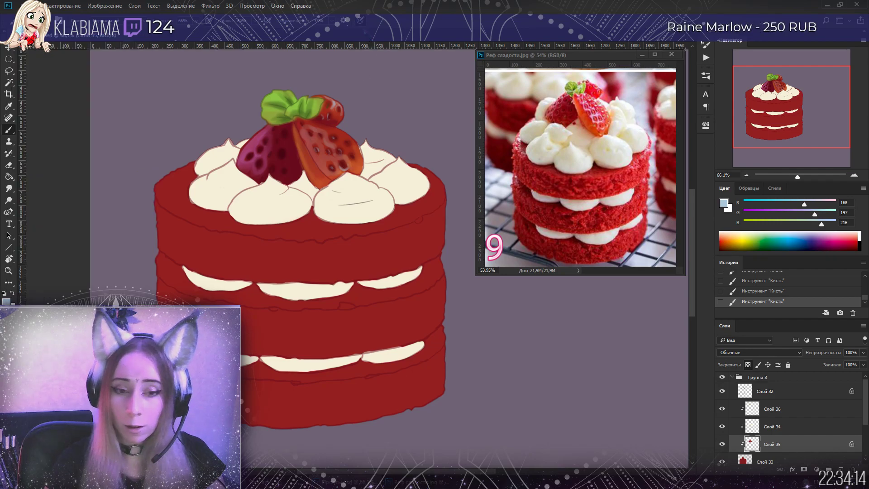
Dock the reference Реф сладости.jpg and fit the whole sheet of twelve desserts on screen to examine it
{"action": "left_click_drag", "start_coordinate": [543, 61], "coordinate": [360, 36]}
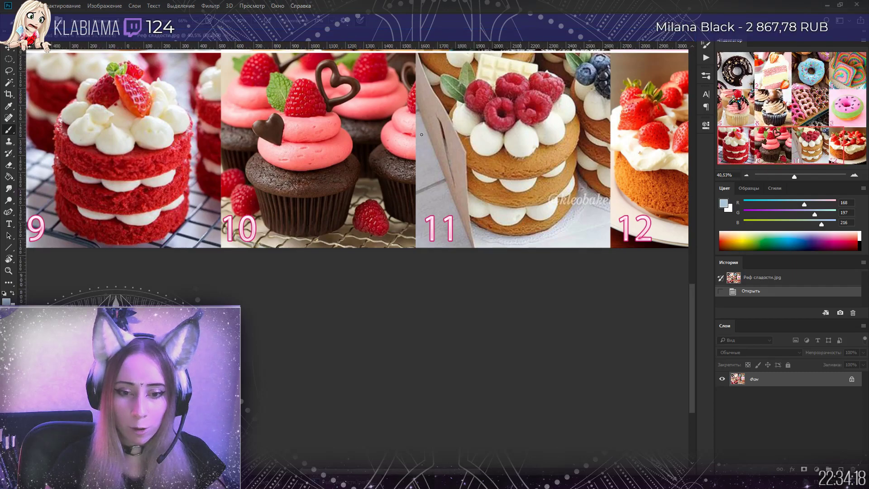
{"action": "key", "text": "ctrl+0"}
{"action": "scroll", "coordinate": [443, 206], "scroll_direction": "up", "scroll_amount": 1}
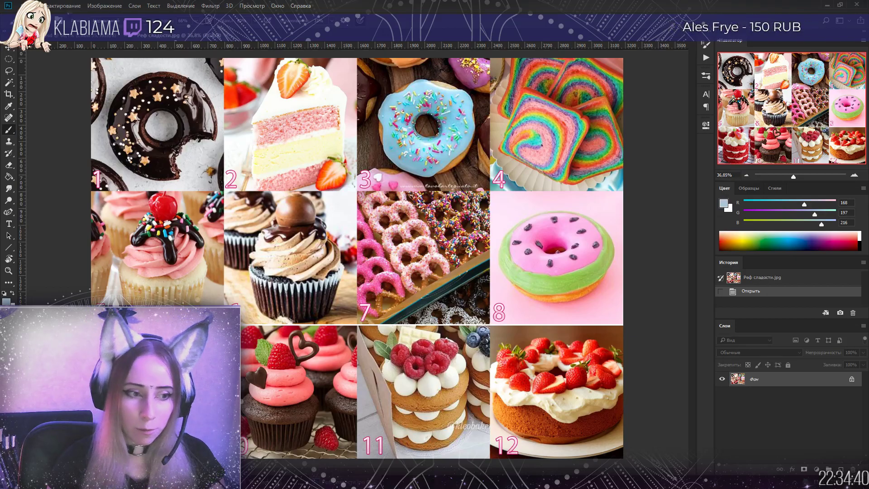
Float the Реф сладости.jpg reference in its own window, shrink it and place it beside the painted cake
{"action": "left_click_drag", "start_coordinate": [196, 37], "coordinate": [272, 77]}
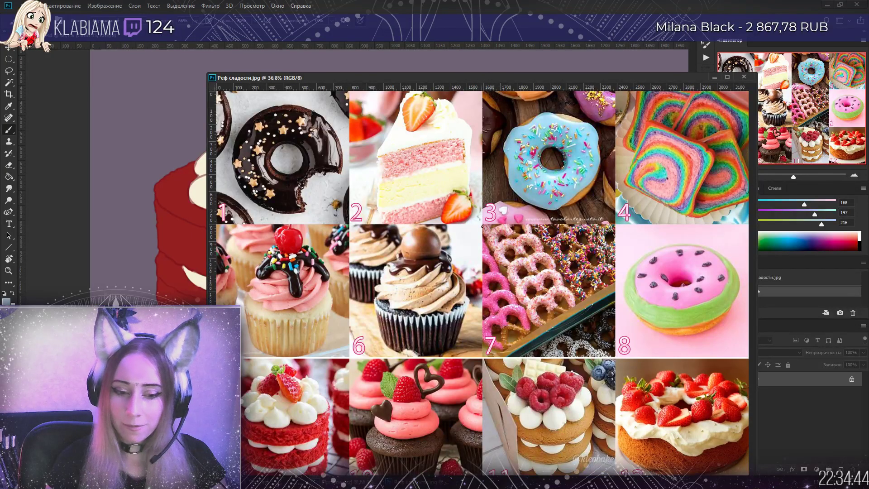
{"action": "mouse_move", "coordinate": [526, 78]}
{"action": "left_mouse_down"}
{"action": "mouse_move", "coordinate": [586, 5]}
{"action": "mouse_move", "coordinate": [646, 18]}
{"action": "mouse_move", "coordinate": [606, 12]}
{"action": "mouse_move", "coordinate": [617, 16]}
{"action": "left_mouse_up"}
{"action": "left_click_drag", "start_coordinate": [348, 15], "coordinate": [334, 9]}
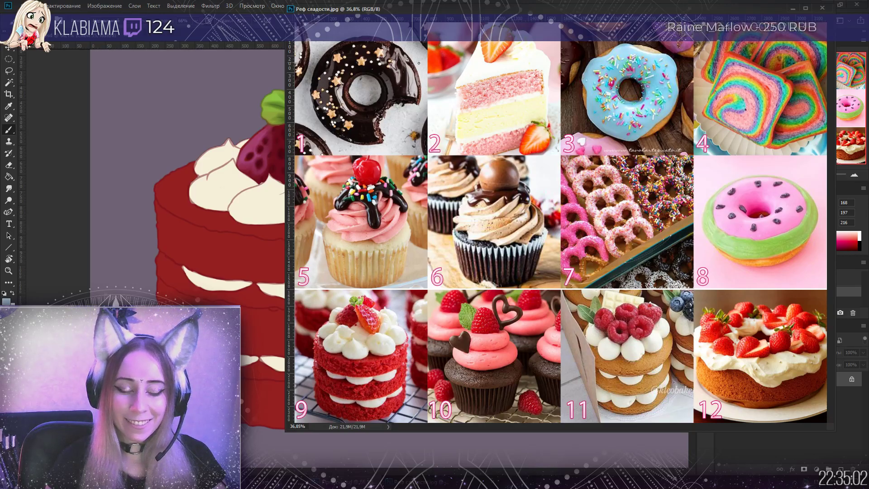
{"action": "scroll", "coordinate": [397, 139], "scroll_direction": "up", "scroll_amount": 4}
{"action": "scroll", "coordinate": [356, 100], "scroll_direction": "up", "scroll_amount": 1}
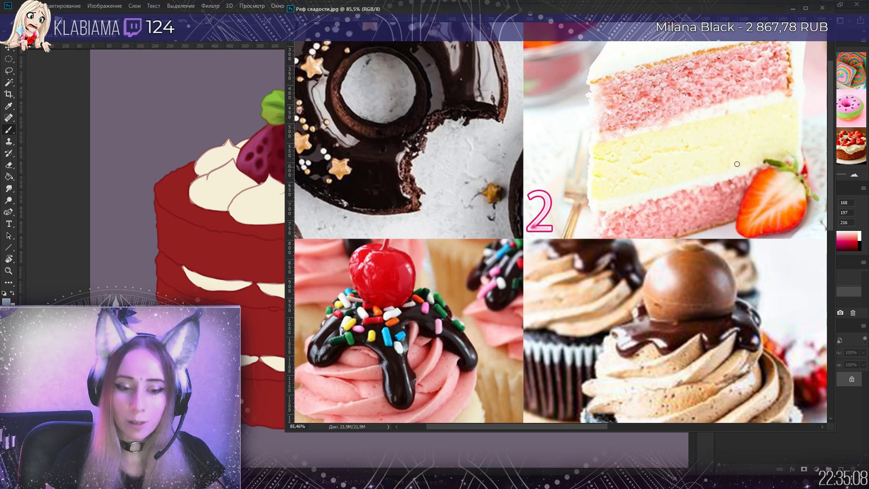
{"action": "scroll", "coordinate": [455, 274], "scroll_direction": "down", "scroll_amount": 1}
{"action": "left_click_drag", "start_coordinate": [834, 430], "coordinate": [511, 236]}
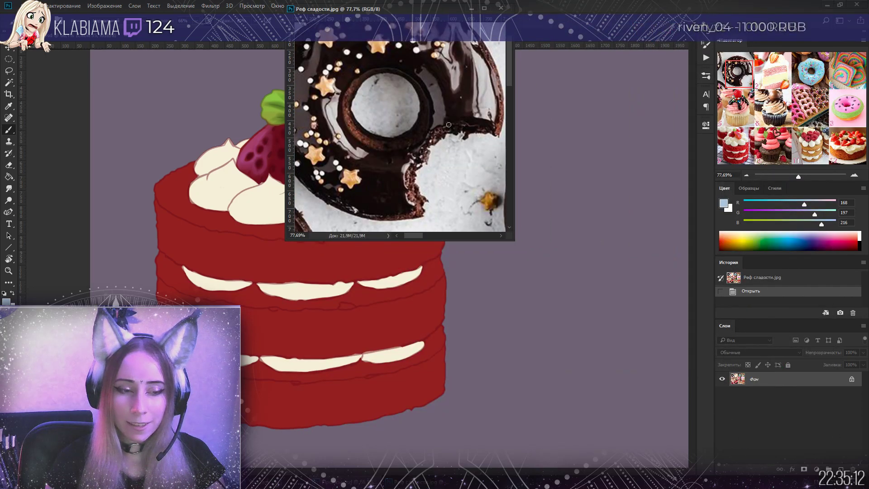
{"action": "left_click_drag", "start_coordinate": [419, 9], "coordinate": [591, 29]}
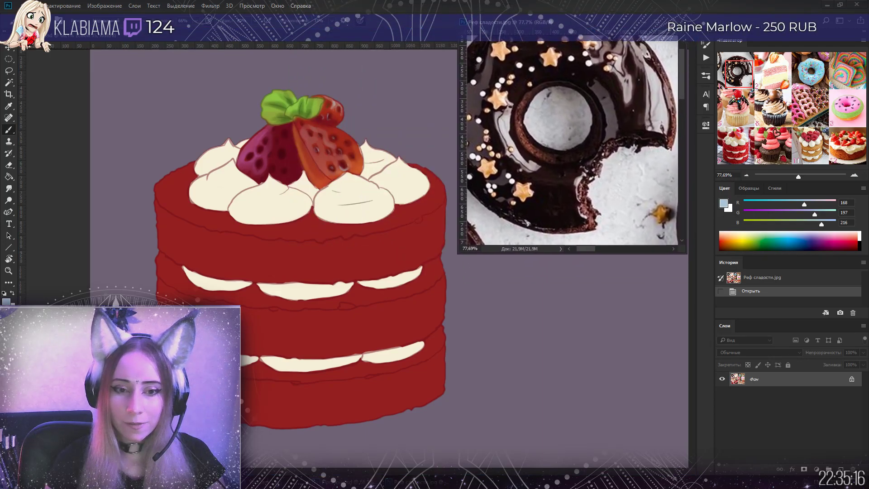
Show the red velvet cake number 9 in the reference window at 58.37% zoom
{"action": "left_click_drag", "start_coordinate": [682, 82], "coordinate": [687, 222]}
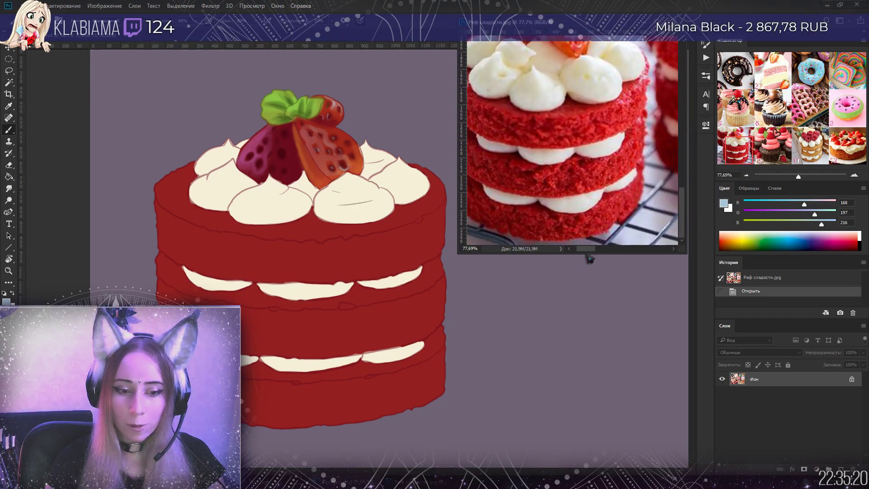
{"action": "left_click", "coordinate": [570, 250]}
{"action": "left_click", "coordinate": [571, 250]}
{"action": "scroll", "coordinate": [579, 144], "scroll_direction": "down", "scroll_amount": 3}
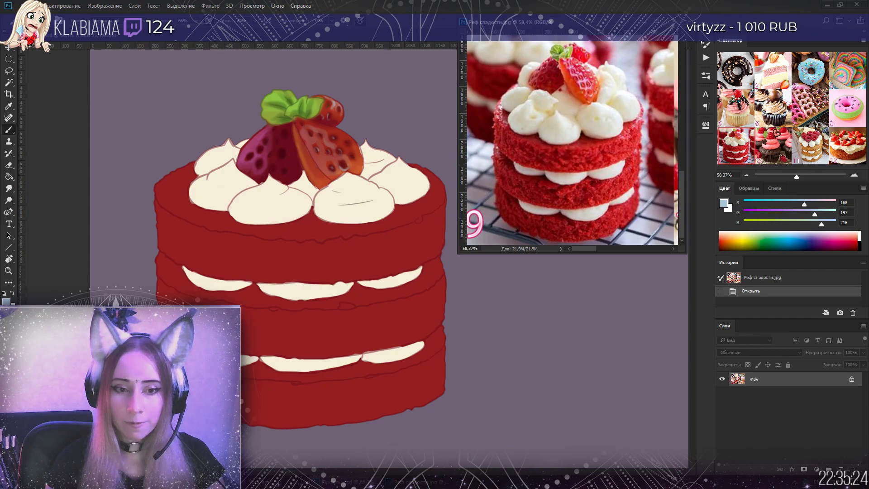
{"action": "left_click_drag", "start_coordinate": [605, 23], "coordinate": [604, 22]}
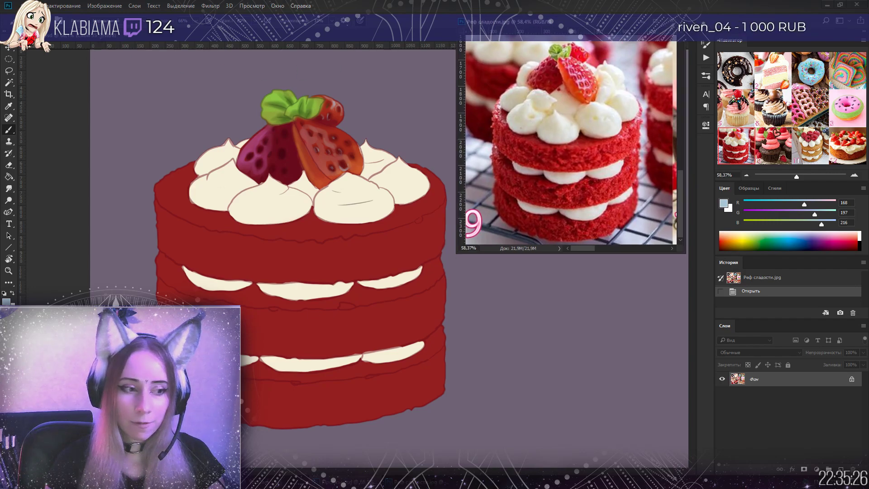
Switch back to Пропсы.psd and brush a net of pale blue highlights around the orange strawberry's seeds on Слой 35
{"action": "left_click", "coordinate": [100, 36]}
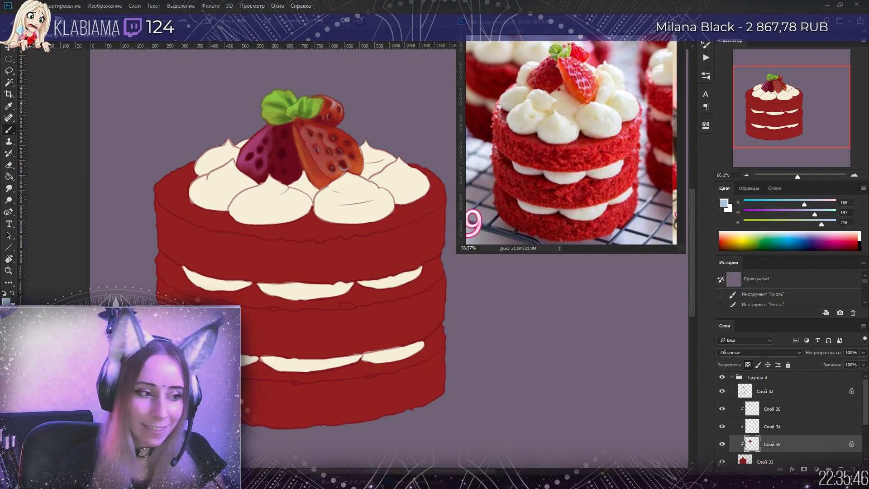
{"action": "left_click", "coordinate": [40, 21]}
{"action": "left_click", "coordinate": [199, 43]}
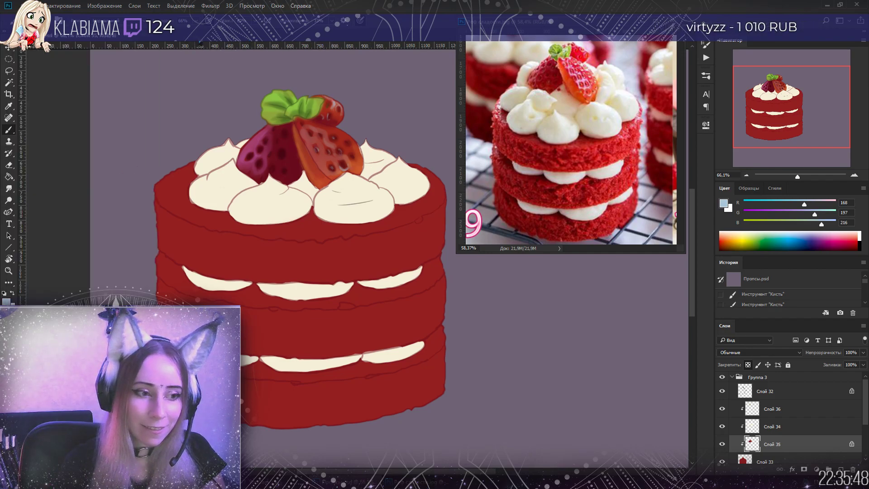
{"action": "left_click", "coordinate": [320, 136]}
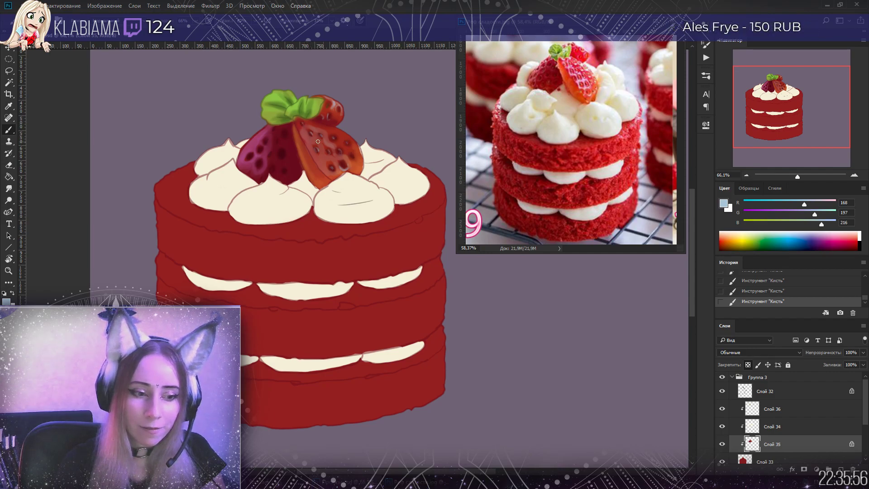
{"action": "left_click", "coordinate": [45, 20]}
{"action": "left_click", "coordinate": [59, 50]}
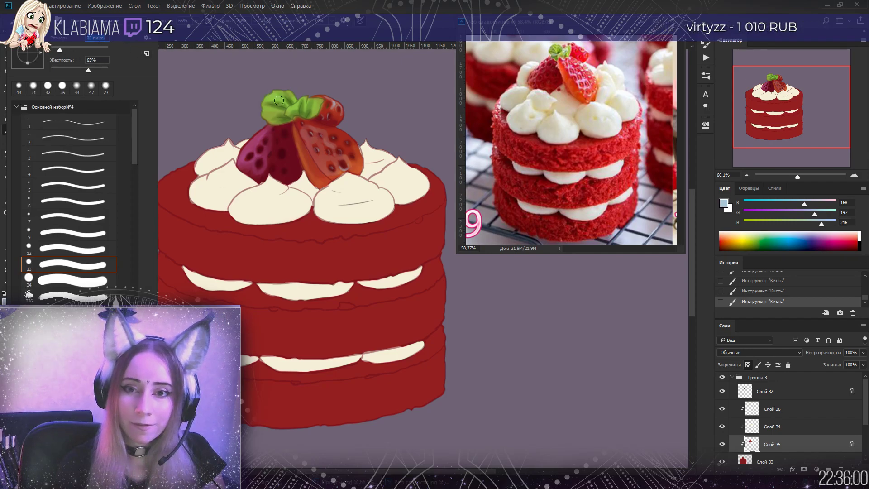
{"action": "left_click", "coordinate": [305, 128]}
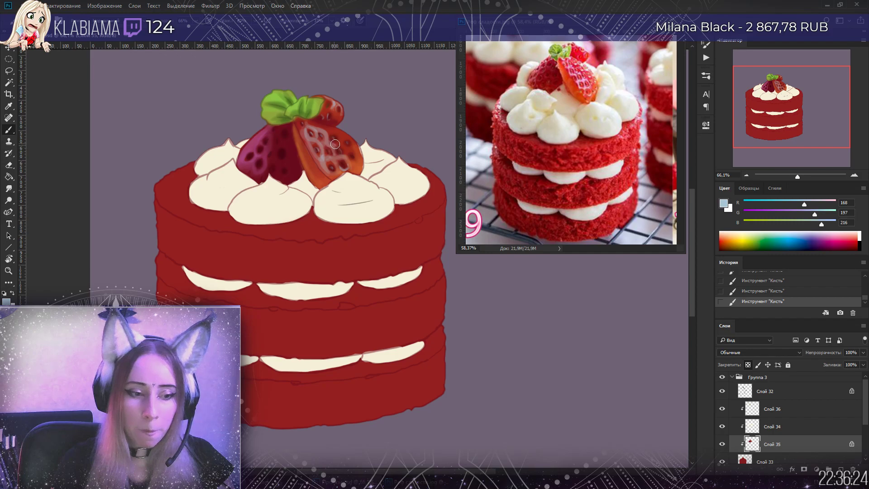
Set the foreground color to pale yellow-green, RGB 209, 216, 168, and brush highlights onto the orange strawberry on Слой 35
{"action": "left_click", "coordinate": [724, 203]}
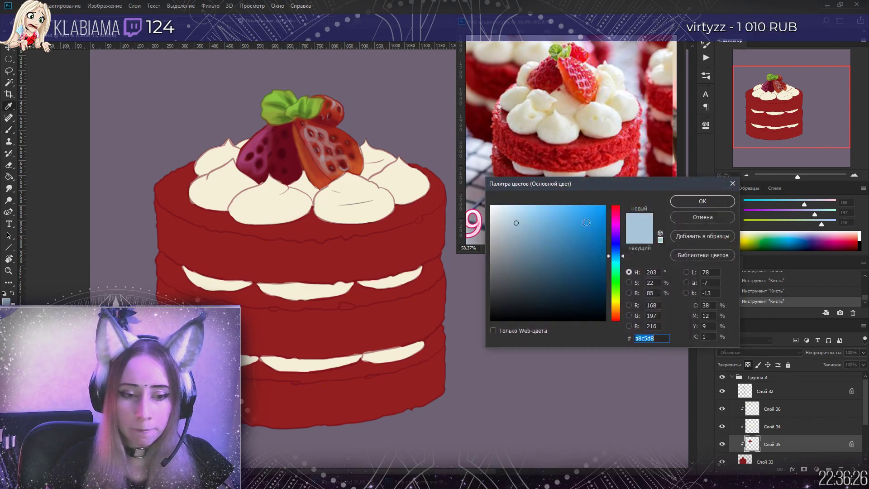
{"action": "left_click_drag", "start_coordinate": [620, 265], "coordinate": [619, 299]}
{"action": "left_click", "coordinate": [702, 201]}
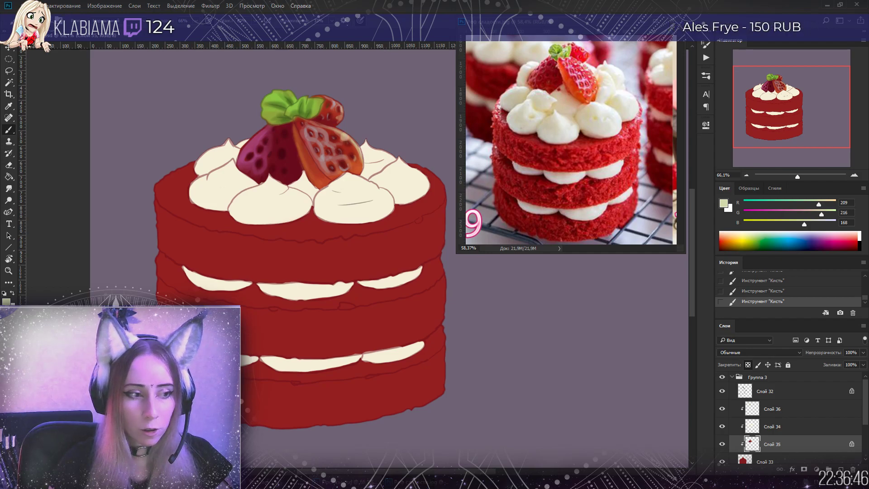
{"action": "left_click", "coordinate": [38, 21]}
{"action": "left_click", "coordinate": [38, 21]}
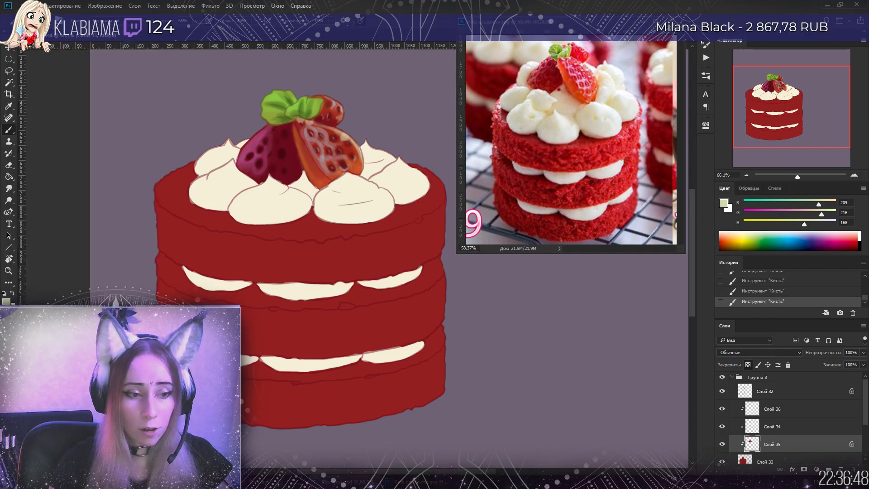
Revert the latest highlight strokes by returning to an earlier brush state in the history
{"action": "left_click", "coordinate": [769, 284]}
{"action": "scroll", "coordinate": [770, 284], "scroll_direction": "up", "scroll_amount": 1}
{"action": "left_click", "coordinate": [770, 282]}
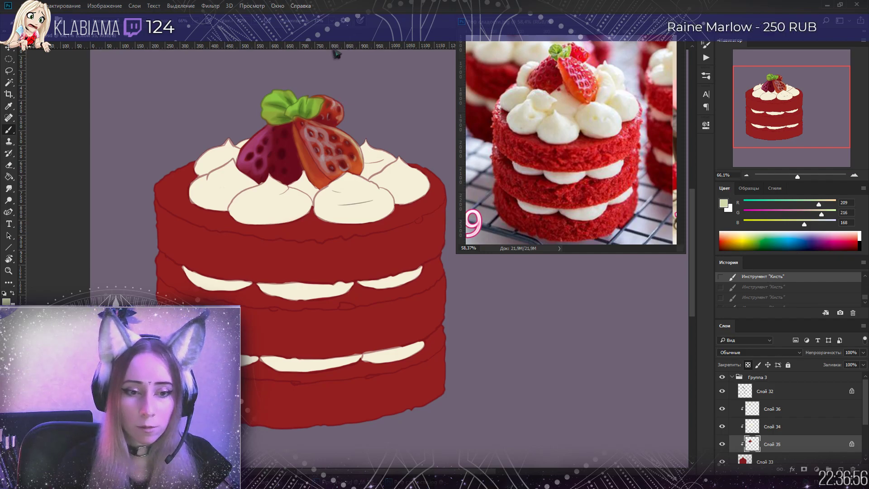
Blend the highlights on the orange strawberry on Слой 35 with the Mixer Brush
{"action": "right_click", "coordinate": [13, 131]}
{"action": "left_click", "coordinate": [47, 156]}
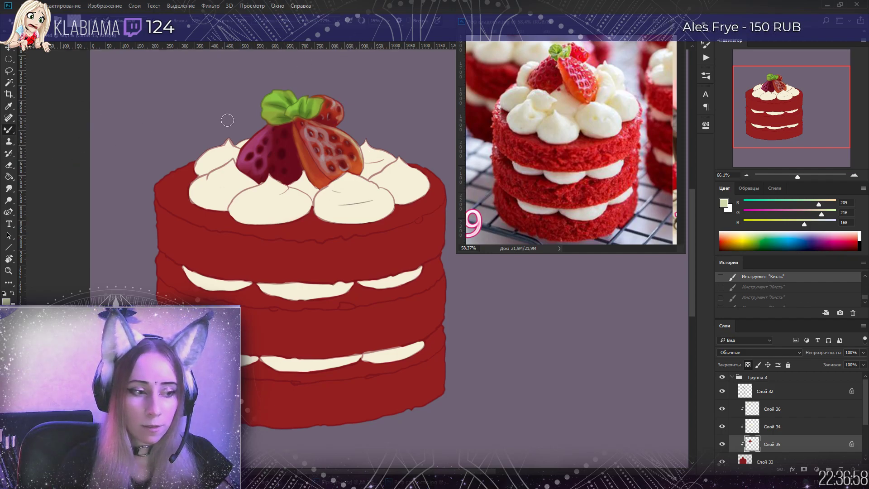
{"action": "left_click_drag", "start_coordinate": [352, 143], "coordinate": [348, 145]}
{"action": "left_click_drag", "start_coordinate": [348, 142], "coordinate": [346, 144]}
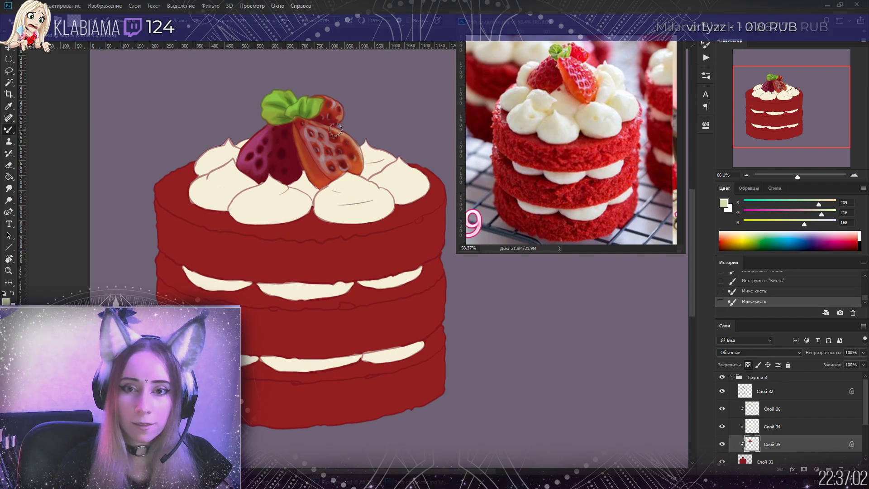
{"action": "left_click_drag", "start_coordinate": [322, 159], "coordinate": [319, 157]}
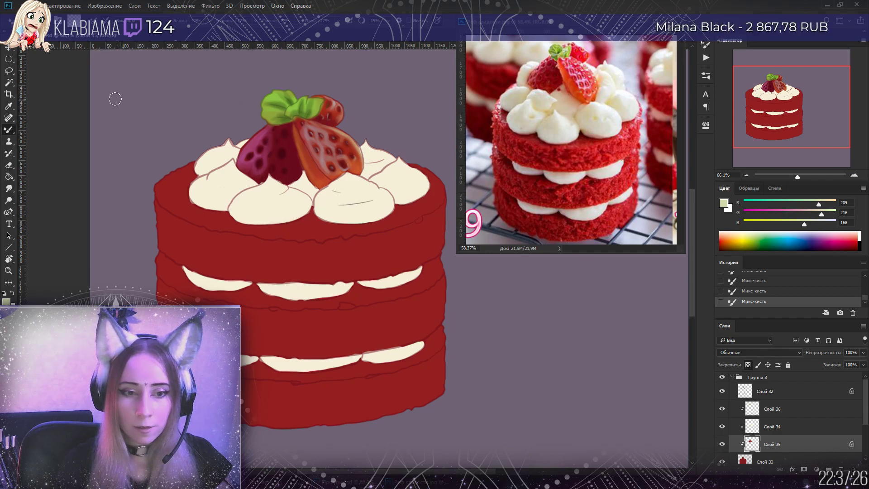
Switch to the Brush, set the color to red, RGB 183, 33, 44, and paint red shading onto the orange strawberry on Слой 35
{"action": "right_click", "coordinate": [10, 130]}
{"action": "left_click", "coordinate": [34, 133]}
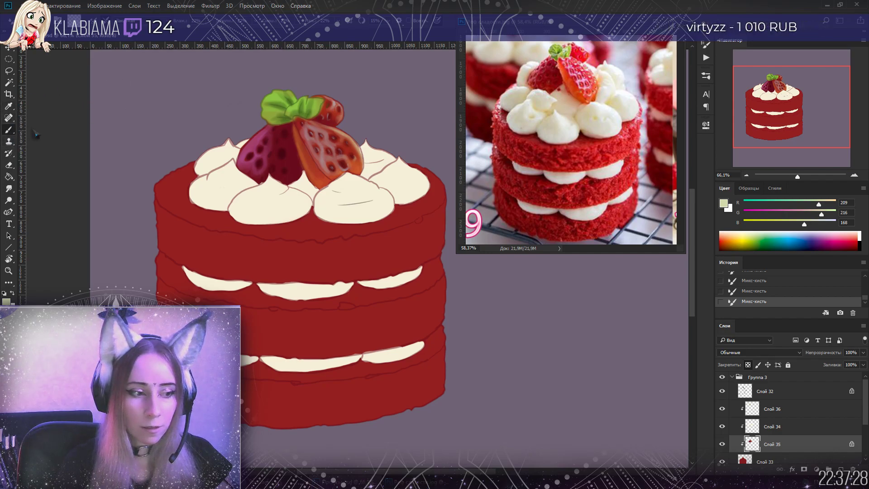
{"action": "left_click", "coordinate": [724, 203]}
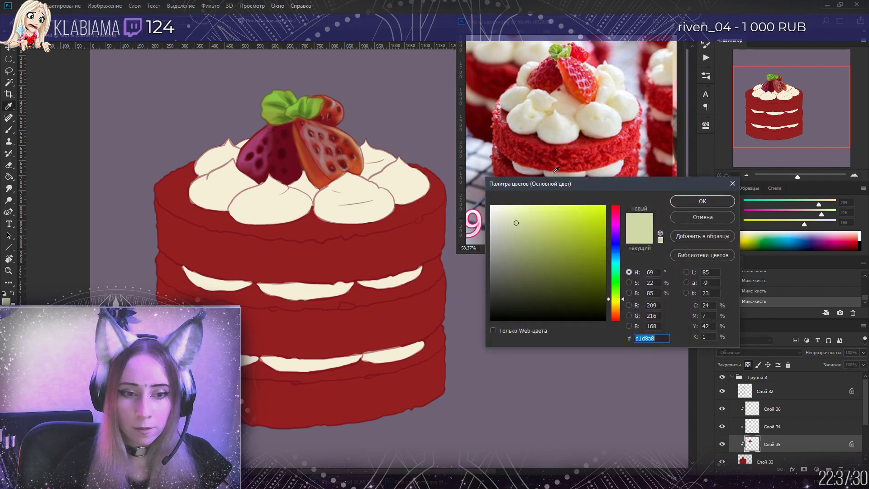
{"action": "left_click", "coordinate": [617, 209]}
{"action": "left_click_drag", "start_coordinate": [595, 222], "coordinate": [597, 236]}
{"action": "left_click", "coordinate": [617, 207]}
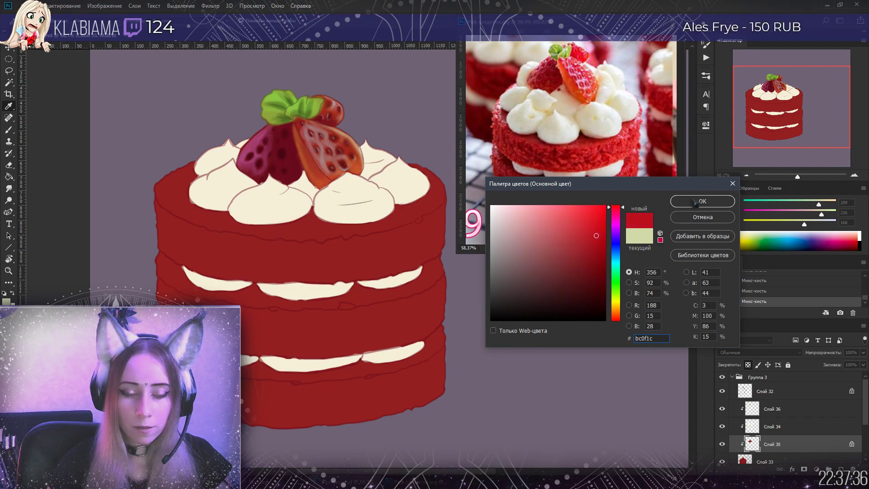
{"action": "left_click_drag", "start_coordinate": [597, 230], "coordinate": [586, 238]}
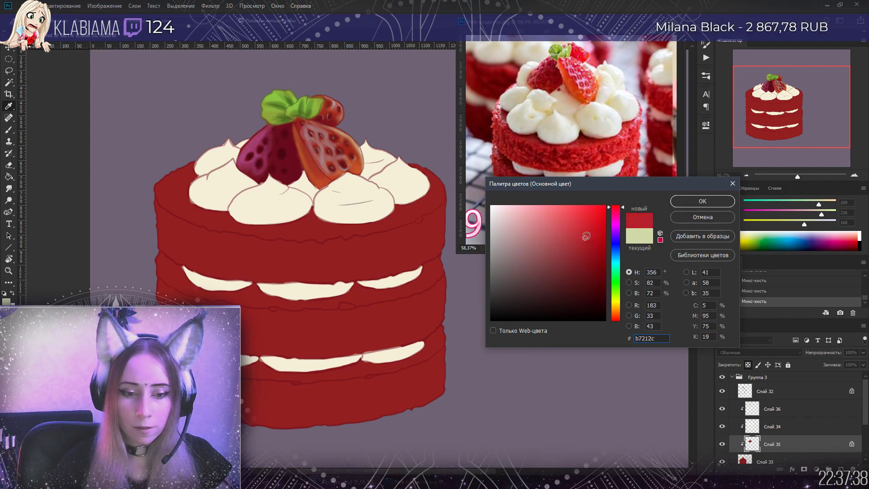
{"action": "left_click", "coordinate": [703, 201]}
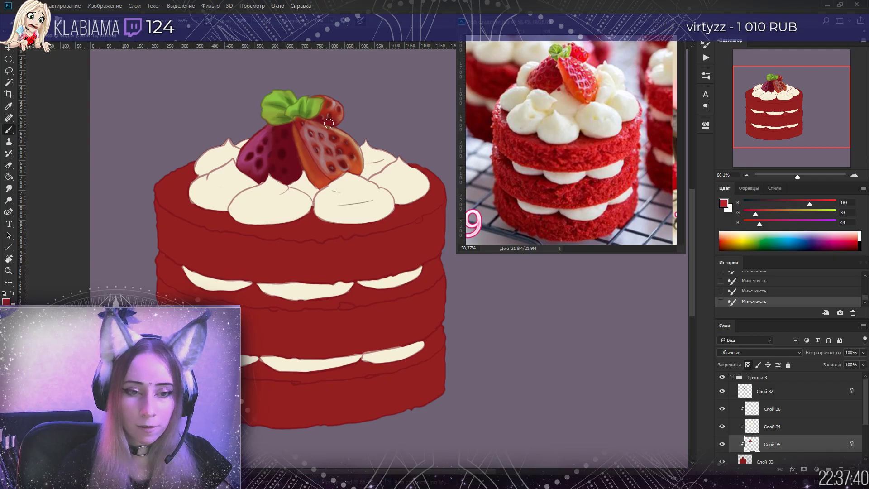
{"action": "mouse_move", "coordinate": [342, 144]}
{"action": "left_mouse_down"}
{"action": "mouse_move", "coordinate": [345, 153]}
{"action": "mouse_move", "coordinate": [320, 117]}
{"action": "left_mouse_up"}
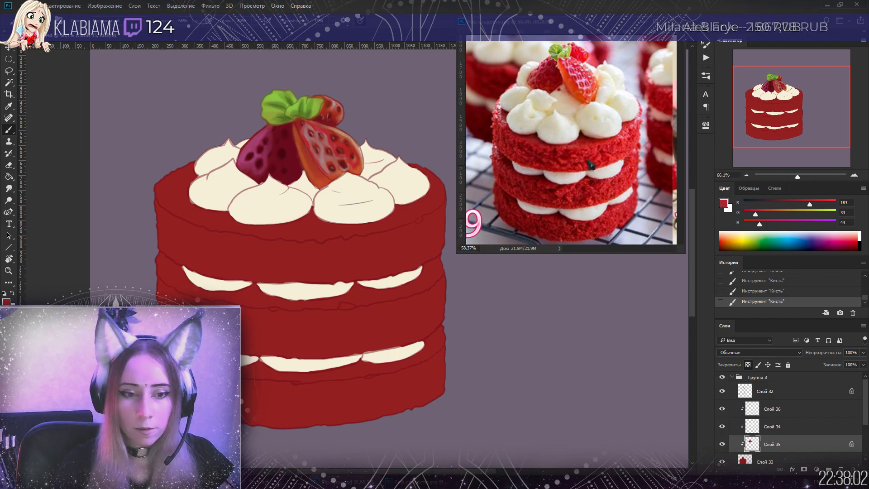
Set the foreground color to pale lavender, RGB 201, 171, 238, and brush glossy highlights onto the strawberries on Слой 35
{"action": "left_click", "coordinate": [724, 203]}
{"action": "left_click_drag", "start_coordinate": [622, 267], "coordinate": [621, 236]}
{"action": "left_click_drag", "start_coordinate": [548, 252], "coordinate": [523, 213]}
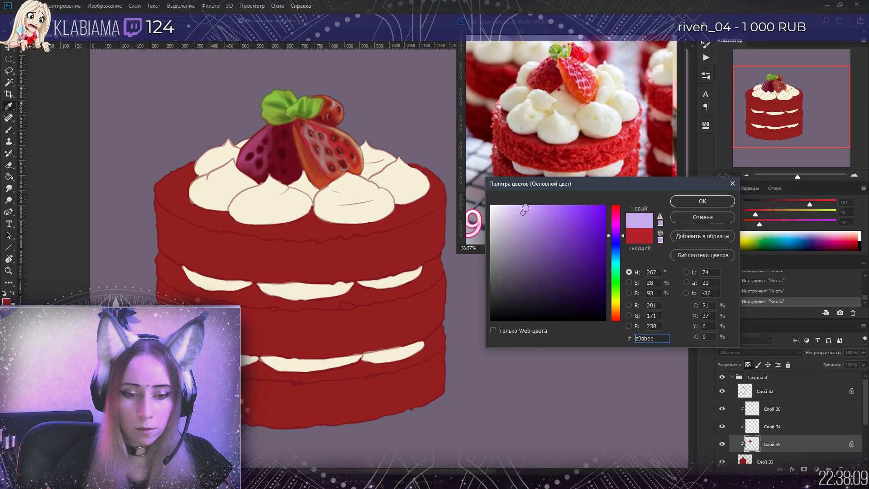
{"action": "left_click", "coordinate": [723, 207]}
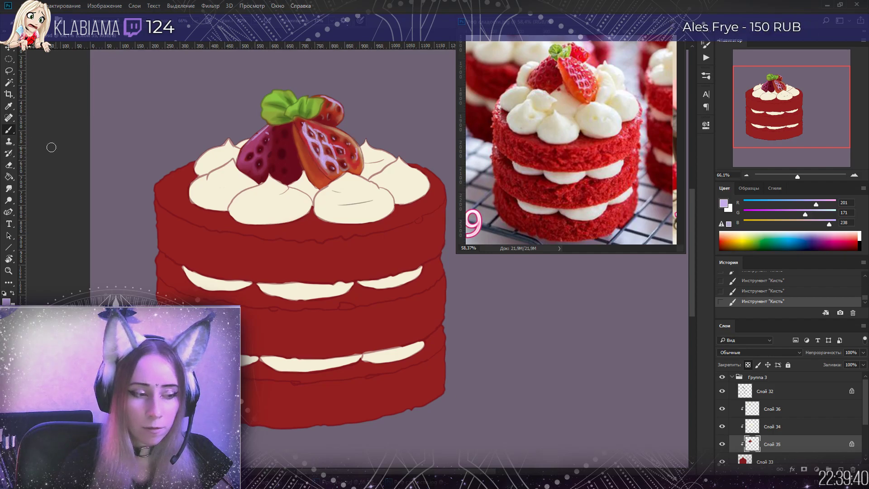
Blend the lavender highlights on the strawberries on Слой 35 with the Mixer Brush, finishing back on the regular Brush
{"action": "right_click", "coordinate": [10, 130]}
{"action": "left_click", "coordinate": [44, 157]}
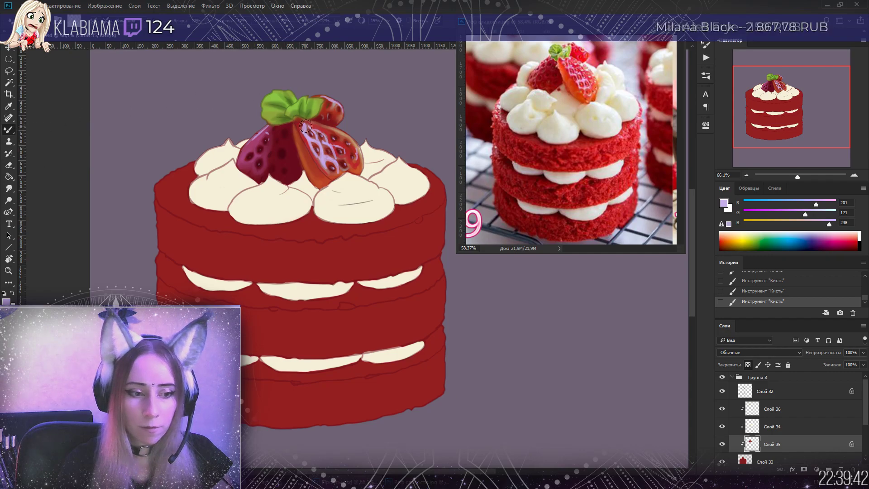
{"action": "mouse_move", "coordinate": [307, 124]}
{"action": "left_mouse_down"}
{"action": "mouse_move", "coordinate": [321, 158]}
{"action": "mouse_move", "coordinate": [320, 144]}
{"action": "left_mouse_up"}
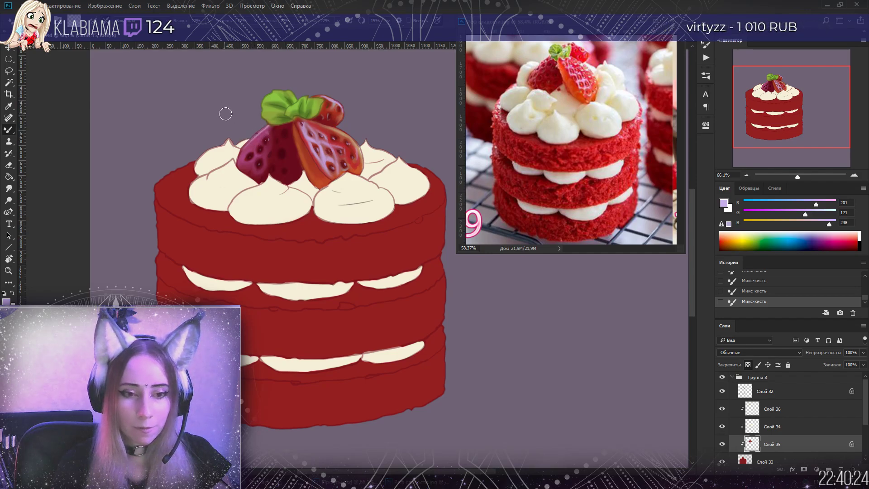
{"action": "right_click", "coordinate": [12, 132]}
{"action": "left_click", "coordinate": [47, 129]}
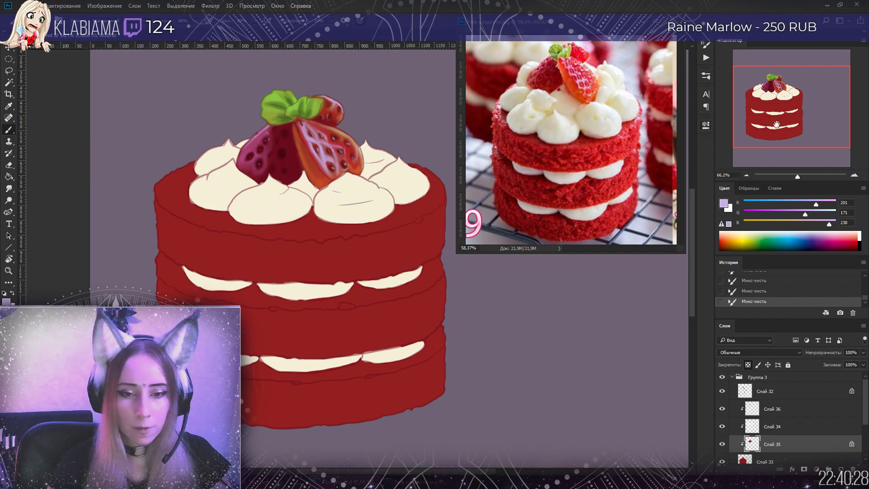
Apply a Hue/Saturation adjustment to the strawberries on Слой 35 with saturation +27 and lightness +12
{"action": "left_click_drag", "start_coordinate": [800, 181], "coordinate": [799, 182]}
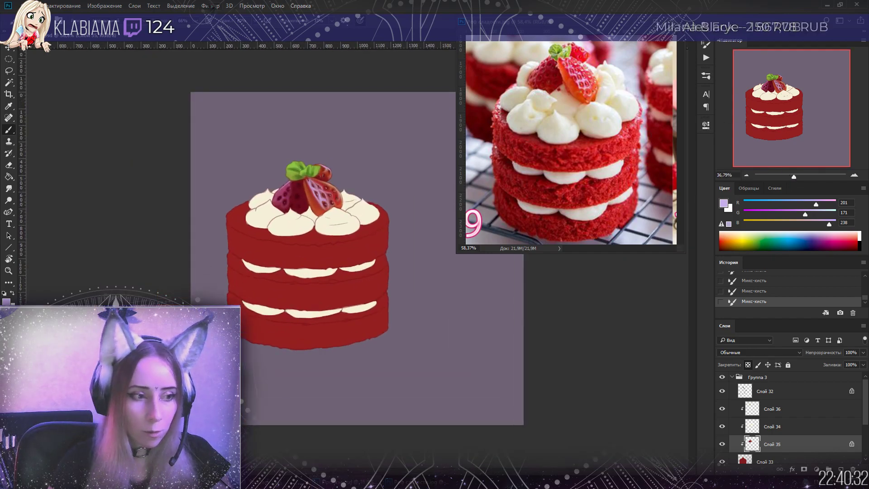
{"action": "left_click", "coordinate": [105, 5]}
{"action": "mouse_move", "coordinate": [118, 25]}
{"action": "left_click", "coordinate": [286, 73]}
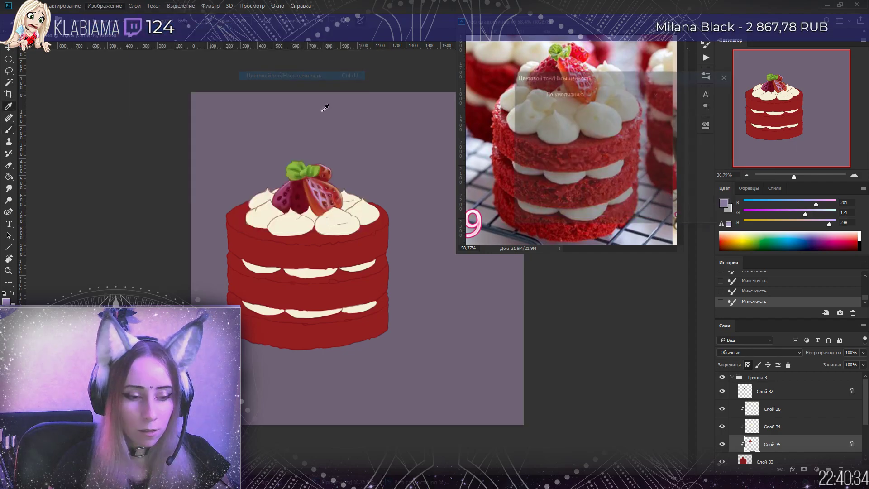
{"action": "mouse_move", "coordinate": [595, 160]}
{"action": "left_mouse_down"}
{"action": "mouse_move", "coordinate": [602, 180]}
{"action": "mouse_move", "coordinate": [612, 162]}
{"action": "left_mouse_up"}
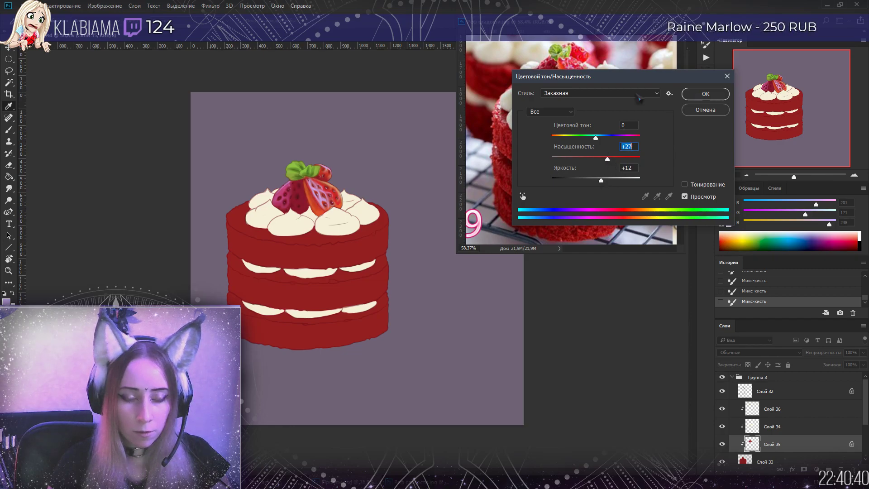
{"action": "left_click_drag", "start_coordinate": [646, 81], "coordinate": [561, 194]}
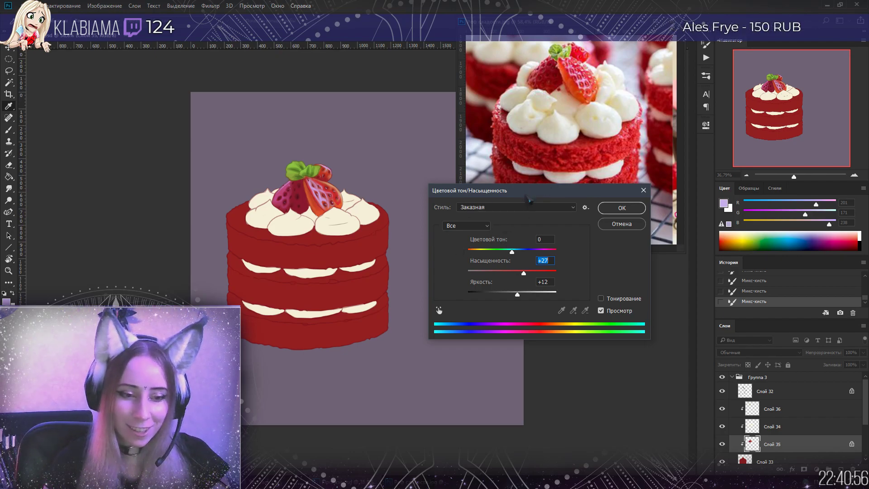
{"action": "left_click", "coordinate": [617, 213]}
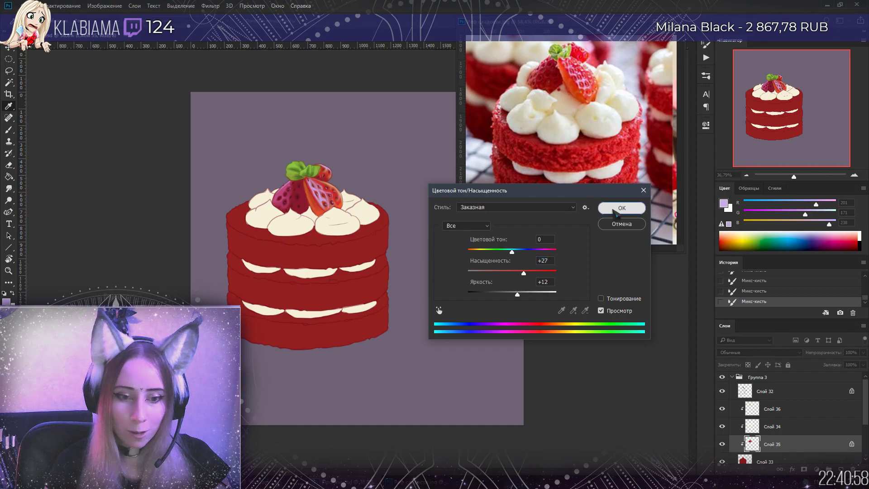
Identify the cream layer by toggling its visibility, select Слой 34, and lock its transparent pixels
{"action": "key", "text": "b"}
{"action": "scroll", "coordinate": [421, 202], "scroll_direction": "up", "scroll_amount": 4}
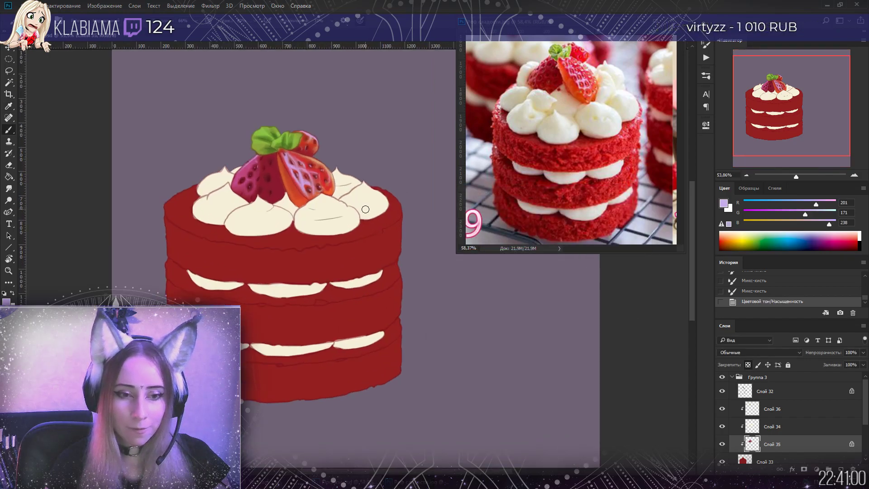
{"action": "scroll", "coordinate": [366, 209], "scroll_direction": "up", "scroll_amount": 2}
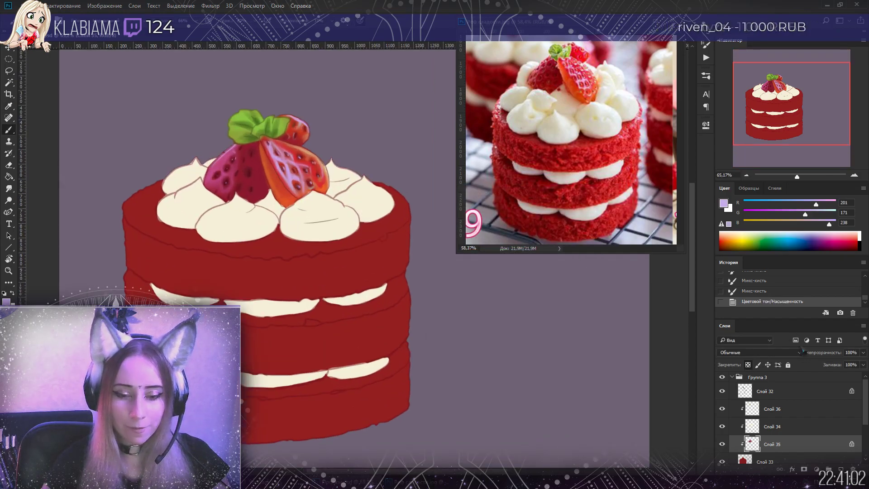
{"action": "left_click", "coordinate": [723, 427]}
{"action": "left_click", "coordinate": [723, 428]}
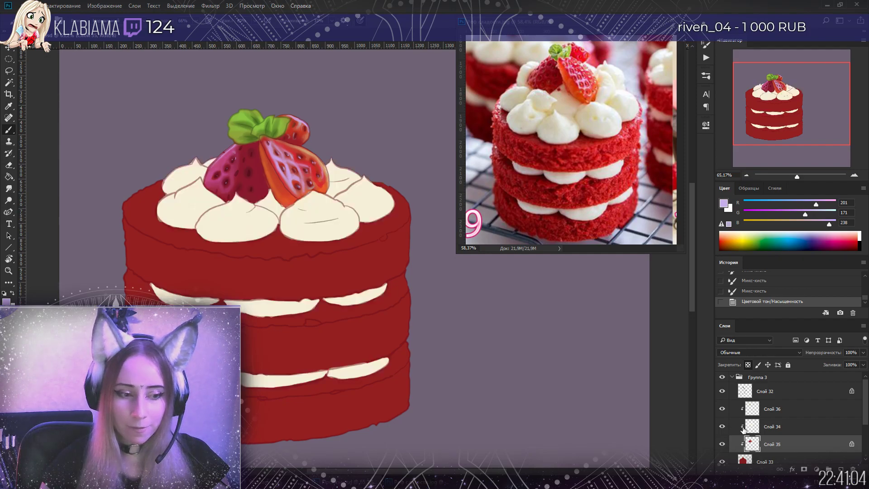
{"action": "left_click", "coordinate": [770, 426]}
{"action": "left_click", "coordinate": [748, 365]}
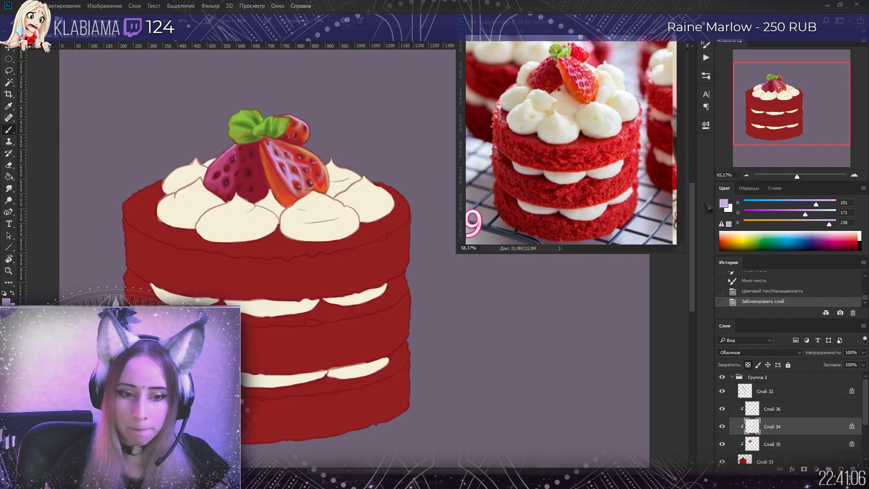
Try brushing beige shading, RGB 214, 189, 121, onto the cream on Слой 34, and revert the test strokes in the history
{"action": "left_click", "coordinate": [724, 203]}
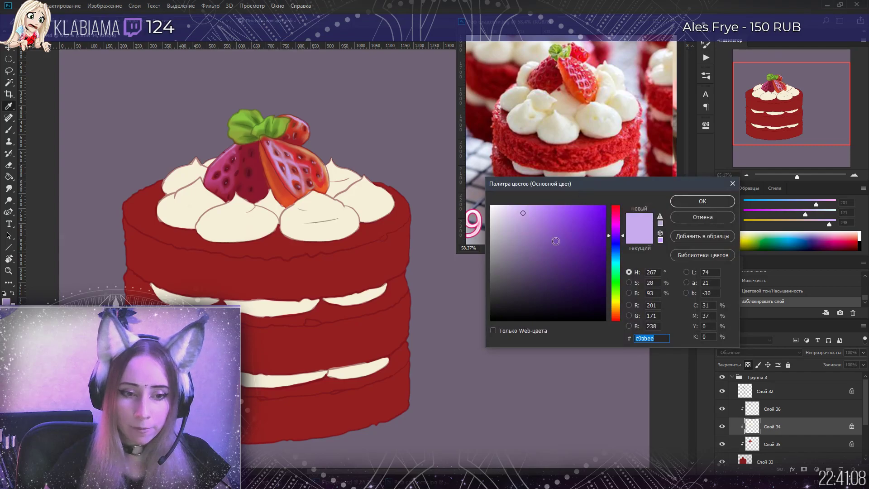
{"action": "left_click", "coordinate": [618, 308]}
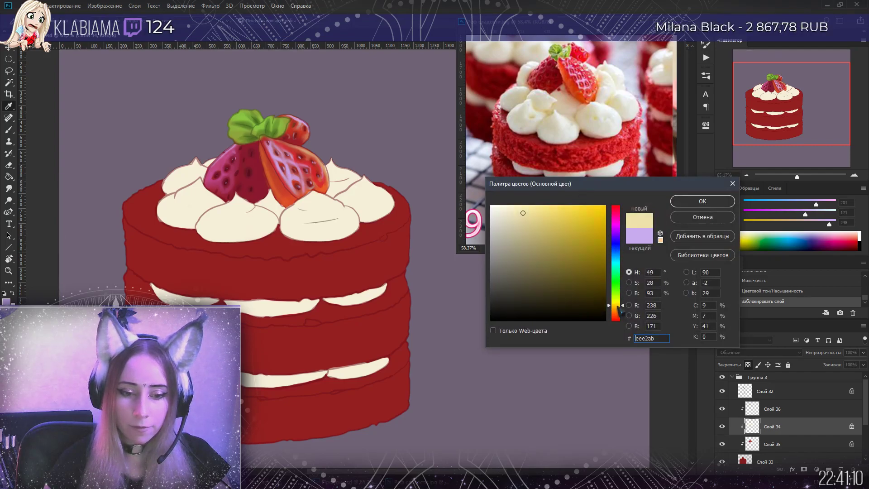
{"action": "left_click_drag", "start_coordinate": [525, 225], "coordinate": [534, 225]}
{"action": "left_click", "coordinate": [698, 202]}
{"action": "left_click", "coordinate": [49, 21]}
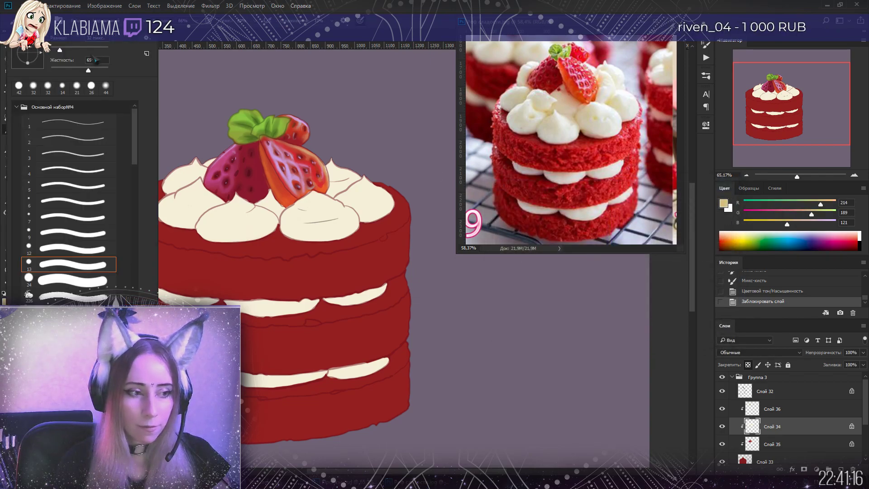
{"action": "left_click", "coordinate": [328, 167]}
{"action": "left_click", "coordinate": [328, 166]}
{"action": "left_click", "coordinate": [754, 281]}
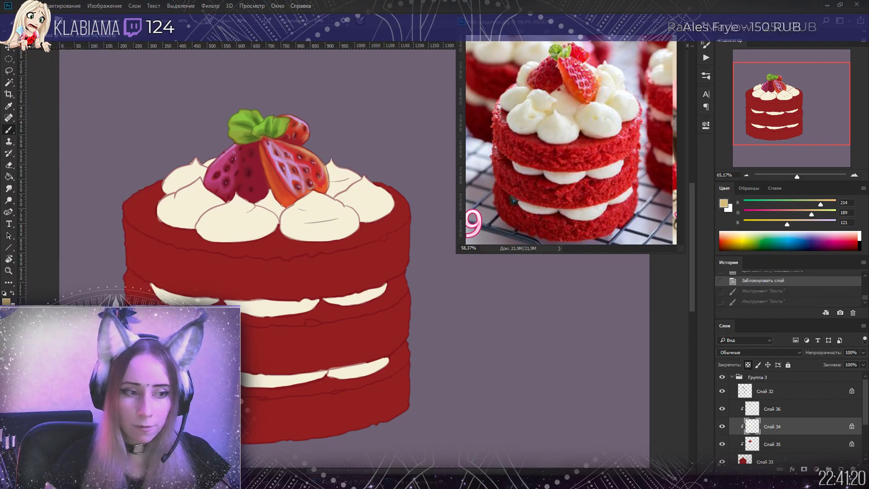
Set the foreground color to warm yellow, RGB 240, 197, 113, and brush soft shading onto the cream on Слой 34
{"action": "left_click", "coordinate": [724, 204]}
{"action": "left_click", "coordinate": [553, 222]}
{"action": "left_click_drag", "start_coordinate": [618, 308], "coordinate": [618, 309]}
{"action": "left_click_drag", "start_coordinate": [554, 222], "coordinate": [552, 212]}
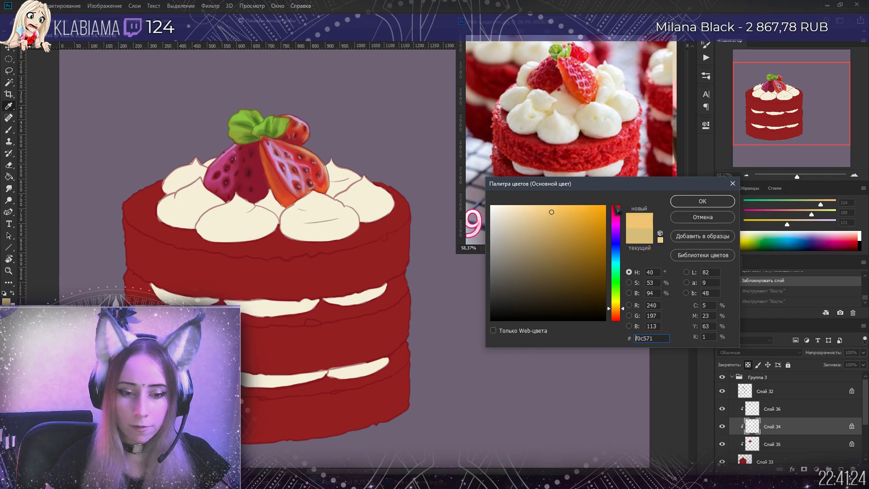
{"action": "left_click", "coordinate": [683, 204]}
{"action": "mouse_move", "coordinate": [346, 175]}
{"action": "left_mouse_down"}
{"action": "mouse_move", "coordinate": [329, 160]}
{"action": "mouse_move", "coordinate": [340, 180]}
{"action": "left_mouse_up"}
{"action": "mouse_move", "coordinate": [337, 180]}
{"action": "left_mouse_down"}
{"action": "mouse_move", "coordinate": [328, 195]}
{"action": "mouse_move", "coordinate": [349, 193]}
{"action": "mouse_move", "coordinate": [338, 202]}
{"action": "mouse_move", "coordinate": [373, 221]}
{"action": "mouse_move", "coordinate": [392, 208]}
{"action": "mouse_move", "coordinate": [361, 219]}
{"action": "mouse_move", "coordinate": [392, 210]}
{"action": "mouse_move", "coordinate": [342, 199]}
{"action": "mouse_move", "coordinate": [364, 182]}
{"action": "mouse_move", "coordinate": [344, 200]}
{"action": "mouse_move", "coordinate": [363, 217]}
{"action": "mouse_move", "coordinate": [316, 194]}
{"action": "mouse_move", "coordinate": [291, 210]}
{"action": "mouse_move", "coordinate": [315, 219]}
{"action": "mouse_move", "coordinate": [293, 206]}
{"action": "mouse_move", "coordinate": [336, 209]}
{"action": "mouse_move", "coordinate": [342, 218]}
{"action": "mouse_move", "coordinate": [289, 208]}
{"action": "mouse_move", "coordinate": [305, 242]}
{"action": "mouse_move", "coordinate": [295, 243]}
{"action": "mouse_move", "coordinate": [287, 211]}
{"action": "mouse_move", "coordinate": [277, 213]}
{"action": "mouse_move", "coordinate": [273, 190]}
{"action": "mouse_move", "coordinate": [283, 204]}
{"action": "mouse_move", "coordinate": [261, 177]}
{"action": "mouse_move", "coordinate": [279, 199]}
{"action": "mouse_move", "coordinate": [260, 200]}
{"action": "left_mouse_up"}
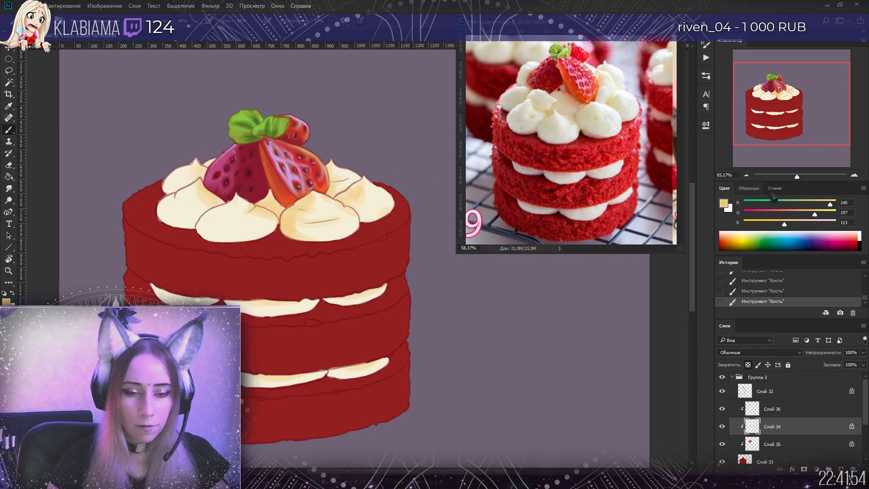
Set the foreground color to pale blue, RGB 223, 240, 253, and brush light tints onto the cream on Слой 34
{"action": "left_click", "coordinate": [726, 204]}
{"action": "left_click_drag", "start_coordinate": [621, 283], "coordinate": [622, 263]}
{"action": "left_click_drag", "start_coordinate": [513, 217], "coordinate": [511, 210]}
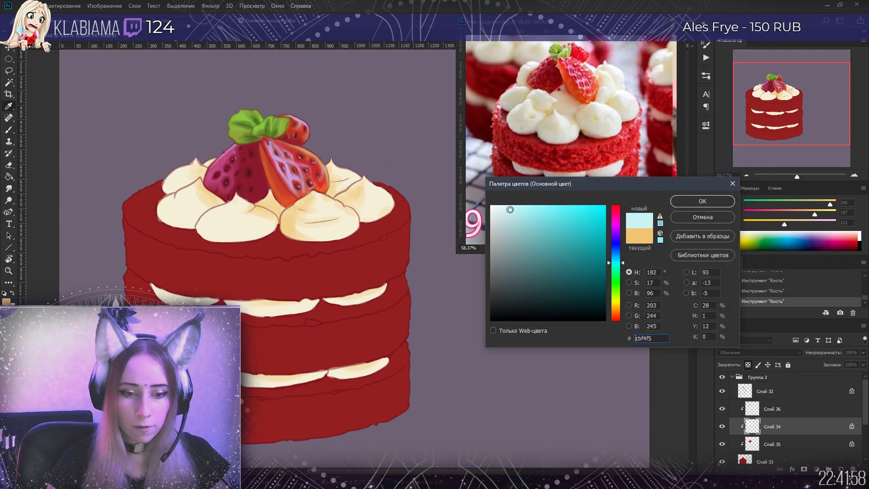
{"action": "left_click", "coordinate": [341, 229]}
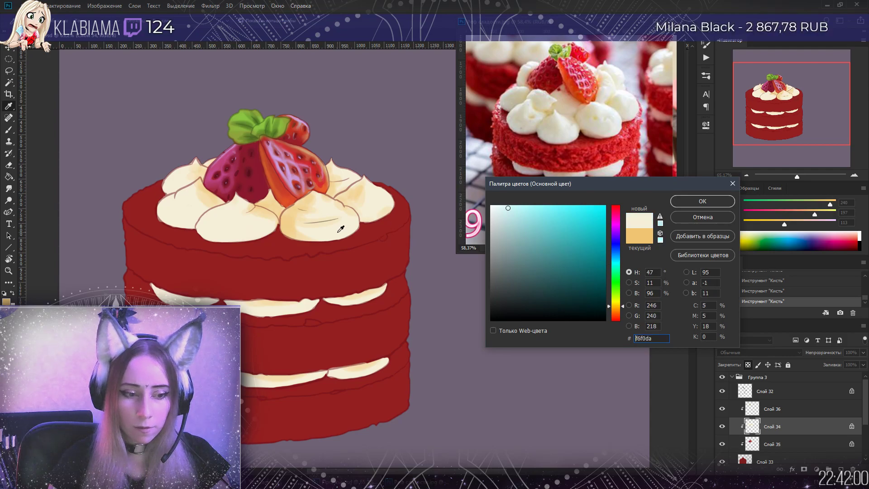
{"action": "left_click", "coordinate": [616, 255]}
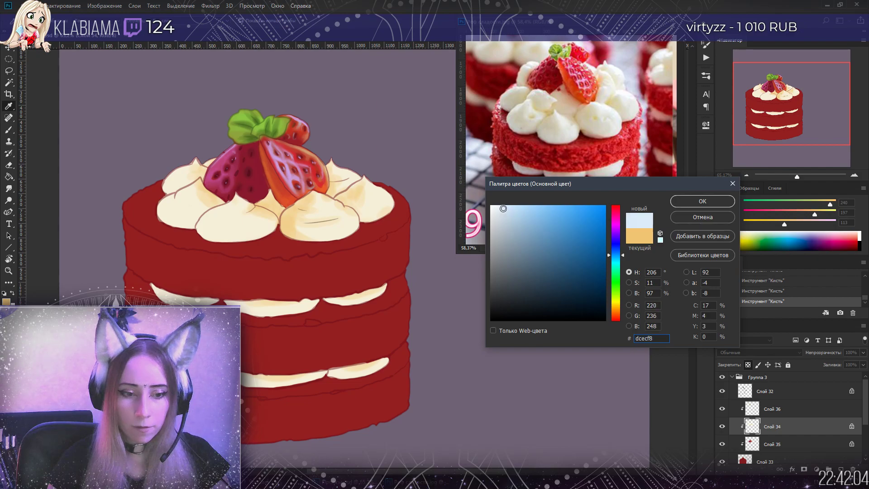
{"action": "left_click", "coordinate": [692, 202]}
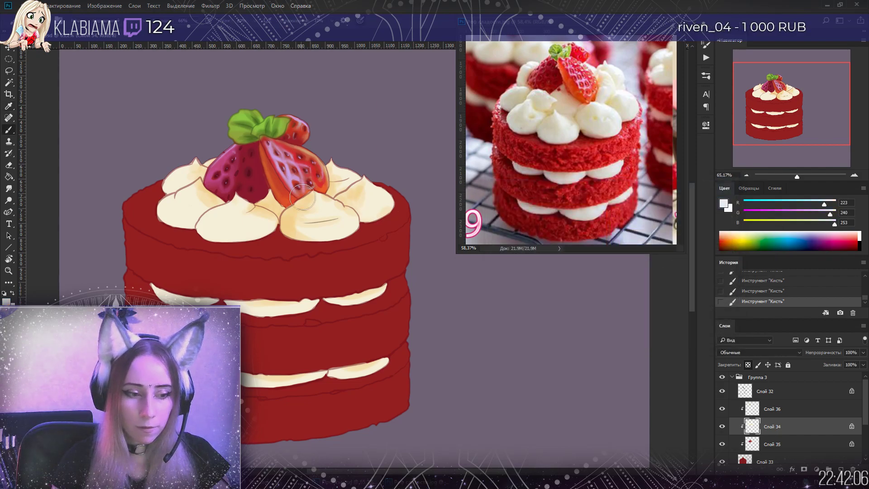
{"action": "mouse_move", "coordinate": [300, 232]}
{"action": "left_mouse_down"}
{"action": "mouse_move", "coordinate": [284, 226]}
{"action": "mouse_move", "coordinate": [344, 229]}
{"action": "left_mouse_up"}
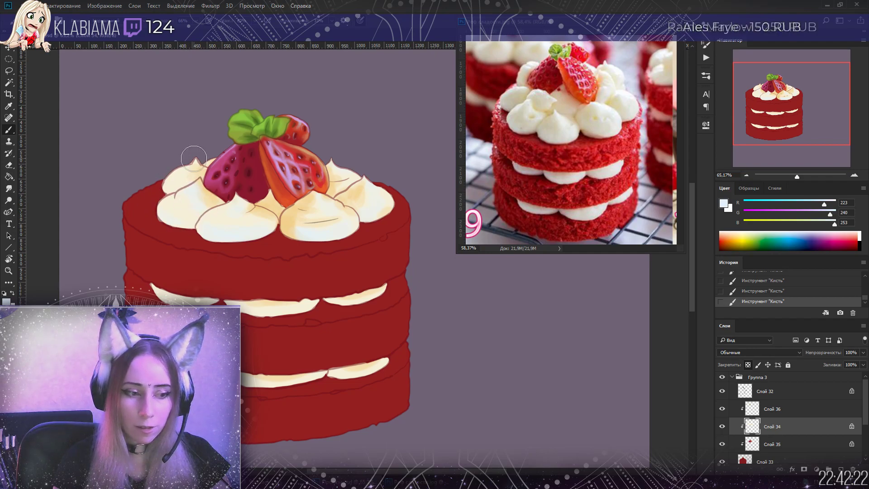
Set the foreground color to gray-blue, RGB 123, 147, 165, adjust the brush, and paint cool shadows onto the cream on Слой 34
{"action": "left_click", "coordinate": [723, 204]}
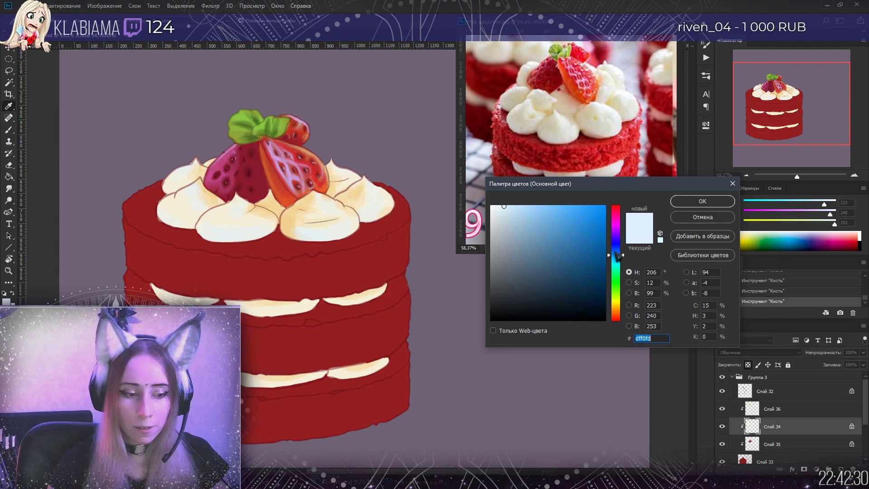
{"action": "left_click_drag", "start_coordinate": [520, 226], "coordinate": [520, 245]}
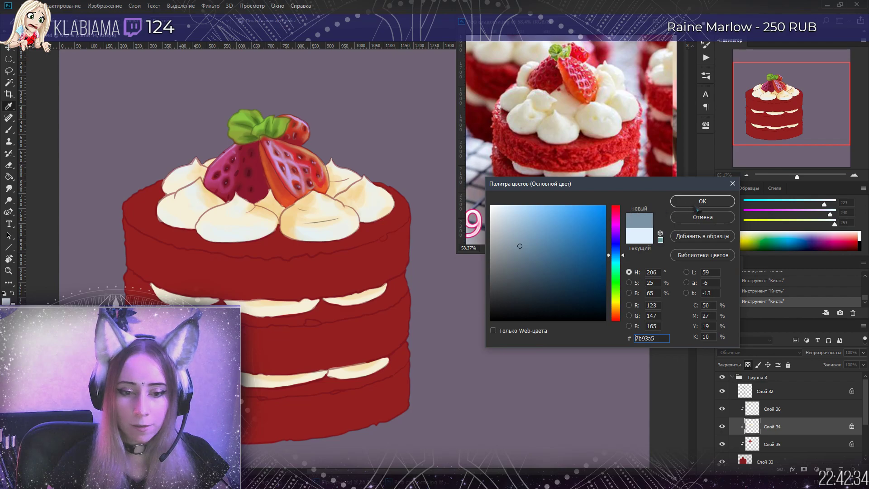
{"action": "left_click", "coordinate": [700, 204]}
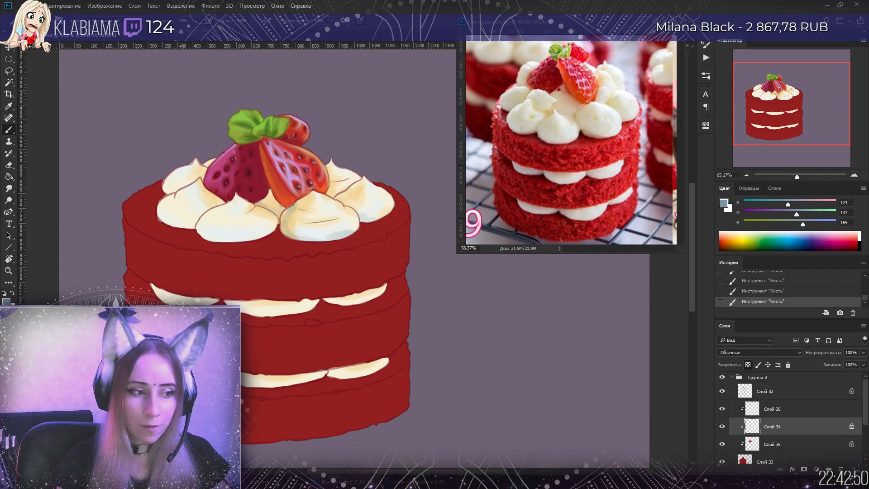
{"action": "left_click", "coordinate": [44, 21]}
{"action": "left_click", "coordinate": [85, 50]}
{"action": "key", "text": "F5"}
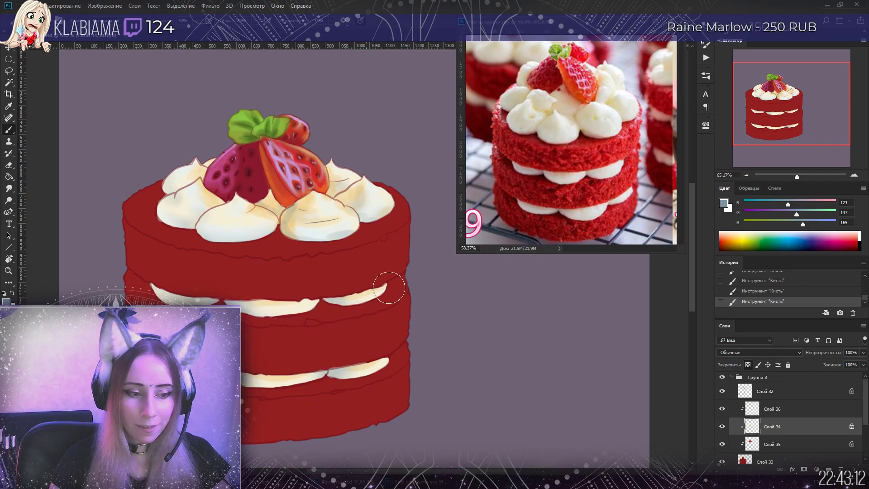
Blend the warm and cool shading on the cream on Слой 34 with the Mixer Brush
{"action": "right_click", "coordinate": [9, 129]}
{"action": "left_click", "coordinate": [59, 156]}
{"action": "mouse_move", "coordinate": [269, 214]}
{"action": "left_mouse_down"}
{"action": "mouse_move", "coordinate": [247, 207]}
{"action": "mouse_move", "coordinate": [278, 207]}
{"action": "left_mouse_up"}
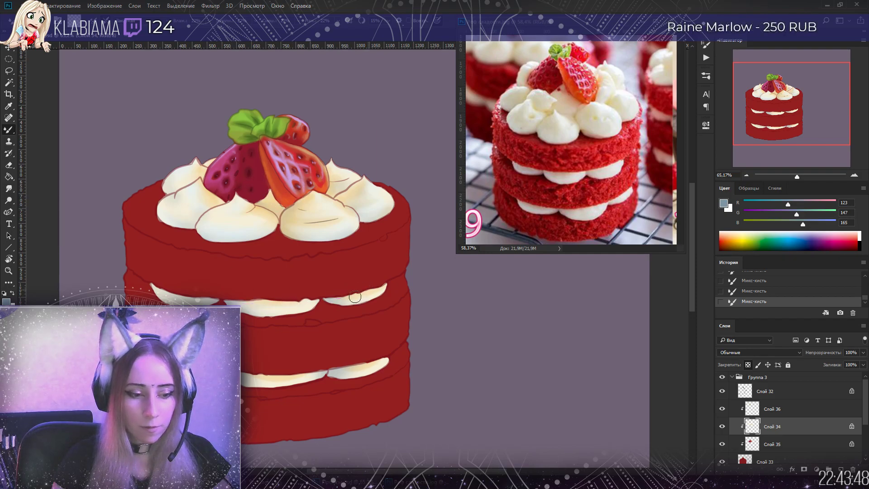
Switch to the Brush, sample the cake's red, RGB 148, 31, 31, and paint soft red reflections onto the cream on Слой 34
{"action": "right_click", "coordinate": [9, 130]}
{"action": "left_click", "coordinate": [37, 134]}
{"action": "right_click", "coordinate": [10, 130]}
{"action": "left_click", "coordinate": [33, 132]}
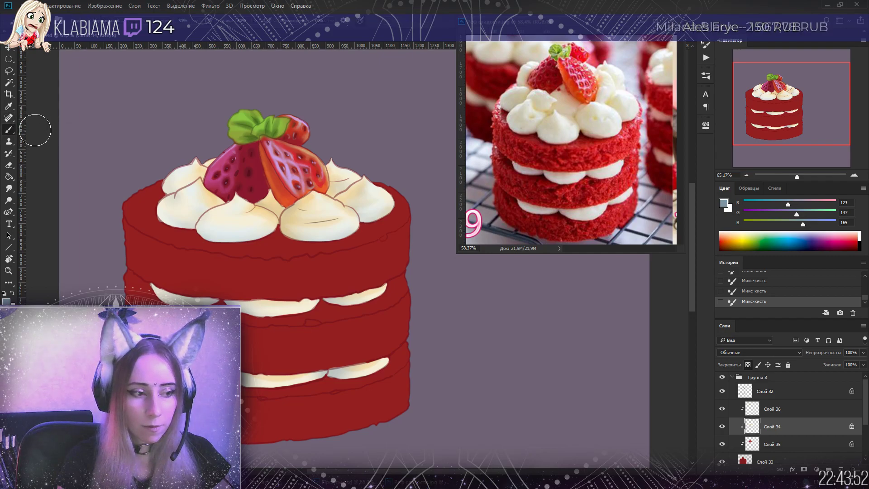
{"action": "left_click", "coordinate": [724, 204]}
{"action": "left_click", "coordinate": [372, 266]}
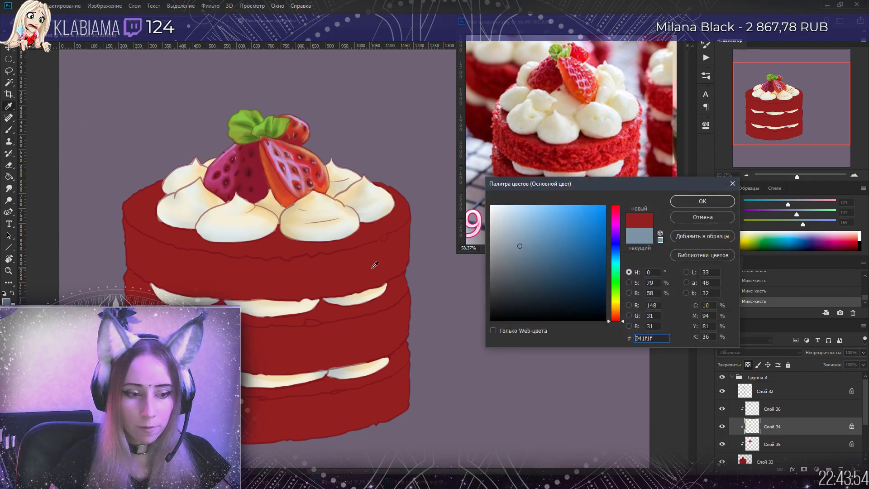
{"action": "left_click", "coordinate": [702, 202]}
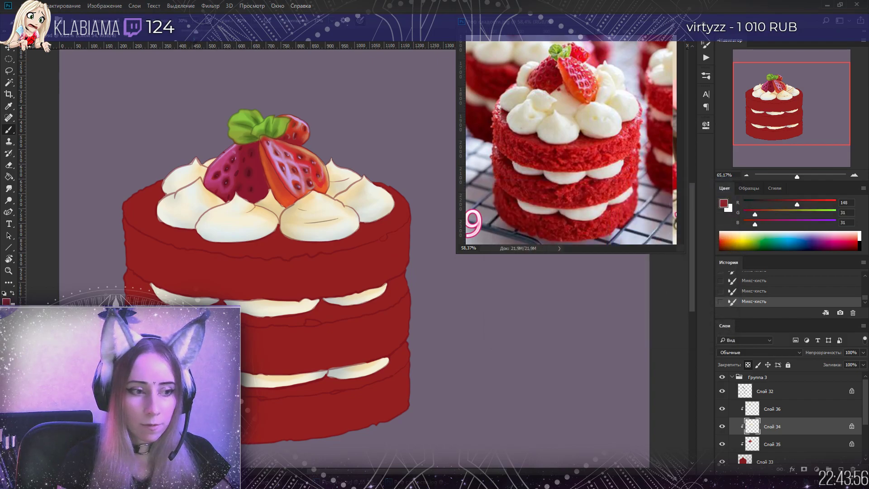
{"action": "mouse_move", "coordinate": [288, 208]}
{"action": "left_mouse_down"}
{"action": "mouse_move", "coordinate": [273, 192]}
{"action": "mouse_move", "coordinate": [279, 203]}
{"action": "mouse_move", "coordinate": [272, 194]}
{"action": "mouse_move", "coordinate": [263, 198]}
{"action": "mouse_move", "coordinate": [280, 199]}
{"action": "mouse_move", "coordinate": [296, 214]}
{"action": "left_mouse_up"}
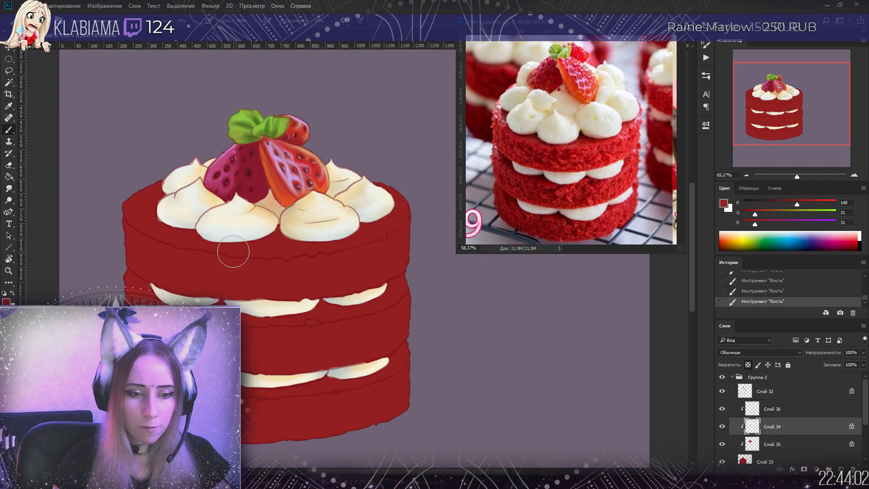
Reduce the brush size and paint fine red shading along the edges of the cream topping and both filling layers on Слой 34
{"action": "left_click", "coordinate": [43, 21]}
{"action": "left_click_drag", "start_coordinate": [70, 53], "coordinate": [67, 53]}
{"action": "left_click", "coordinate": [195, 230]}
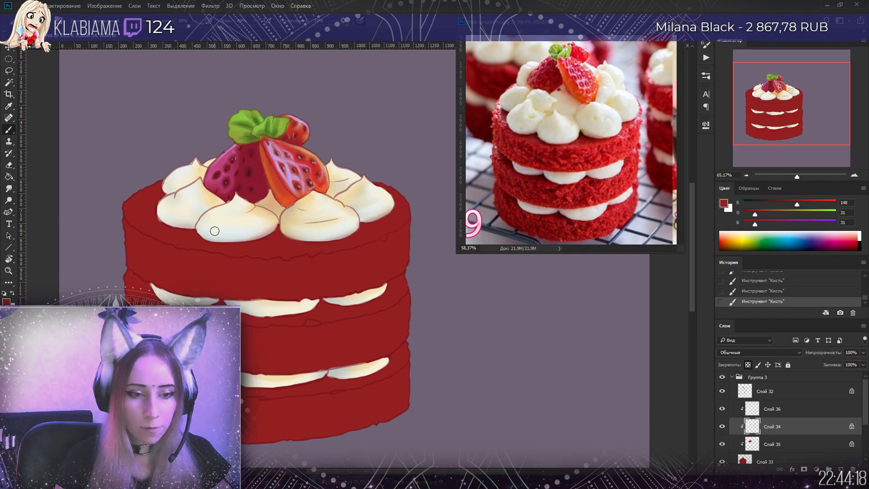
{"action": "mouse_move", "coordinate": [320, 301]}
{"action": "left_mouse_down"}
{"action": "mouse_move", "coordinate": [272, 325]}
{"action": "mouse_move", "coordinate": [250, 319]}
{"action": "mouse_move", "coordinate": [269, 316]}
{"action": "mouse_move", "coordinate": [240, 311]}
{"action": "left_mouse_up"}
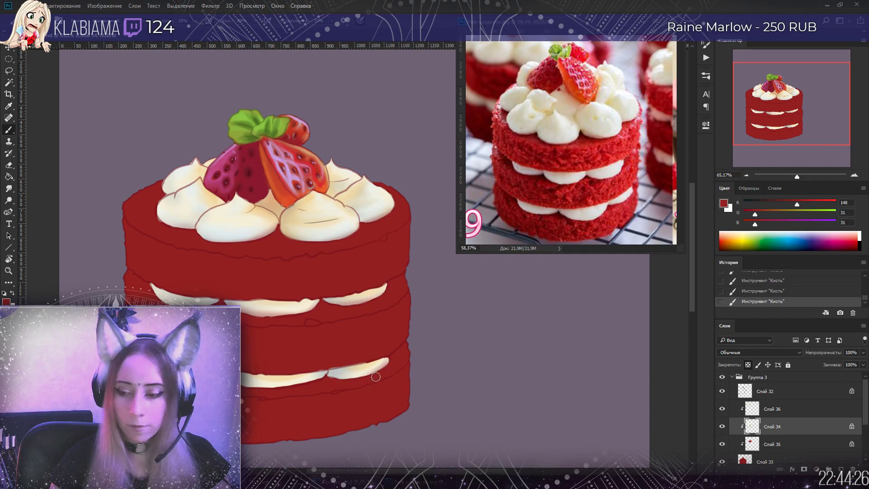
{"action": "mouse_move", "coordinate": [386, 364]}
{"action": "left_mouse_down"}
{"action": "mouse_move", "coordinate": [364, 377]}
{"action": "mouse_move", "coordinate": [331, 376]}
{"action": "left_mouse_up"}
{"action": "left_click_drag", "start_coordinate": [274, 391], "coordinate": [278, 387]}
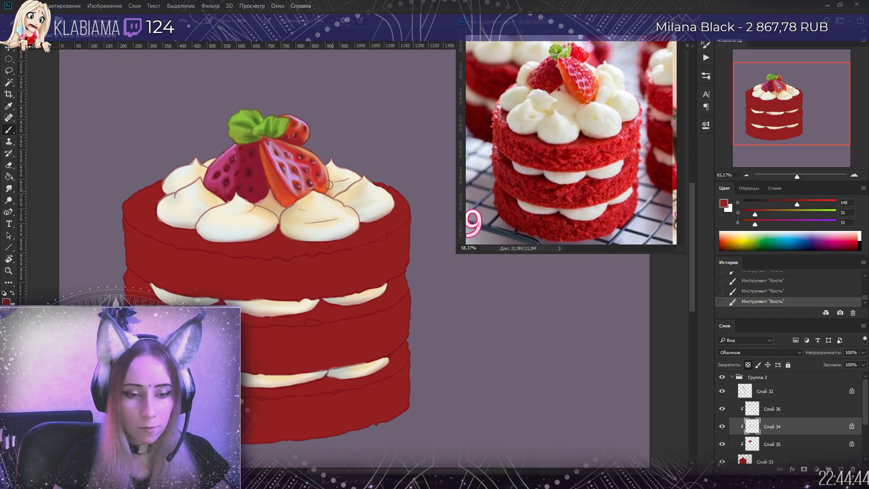
Set the foreground color to beige, RGB 206, 182, 125, recolor the cream outlines on Слой 32, and save the file
{"action": "left_click", "coordinate": [758, 393]}
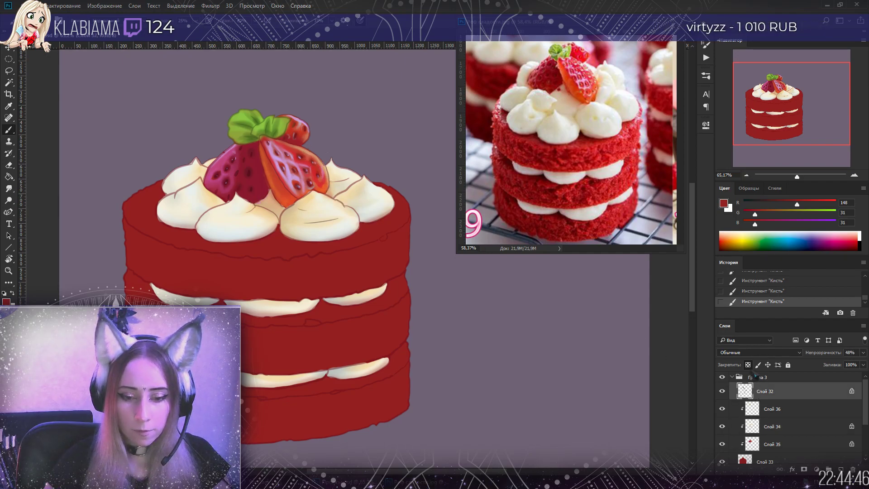
{"action": "left_click", "coordinate": [358, 187], "text": "alt"}
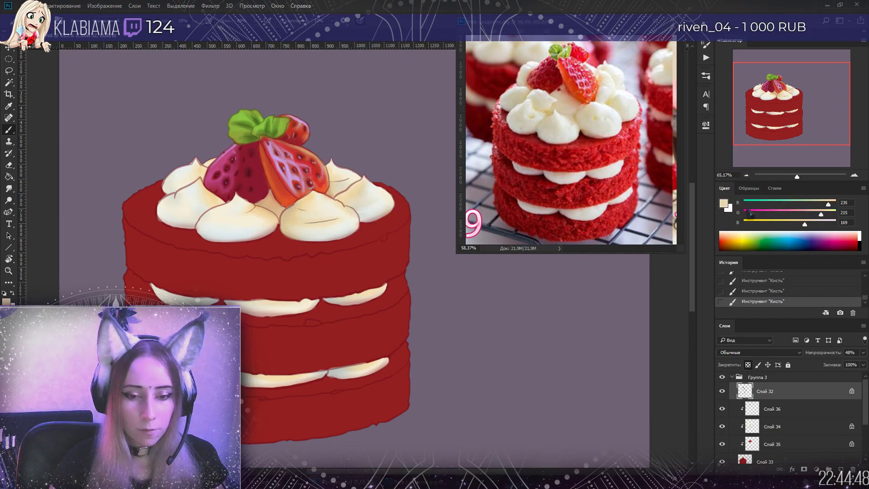
{"action": "left_click", "coordinate": [724, 203]}
{"action": "left_click_drag", "start_coordinate": [535, 220], "coordinate": [535, 227]}
{"action": "key", "text": "Return"}
{"action": "left_click", "coordinate": [195, 31]}
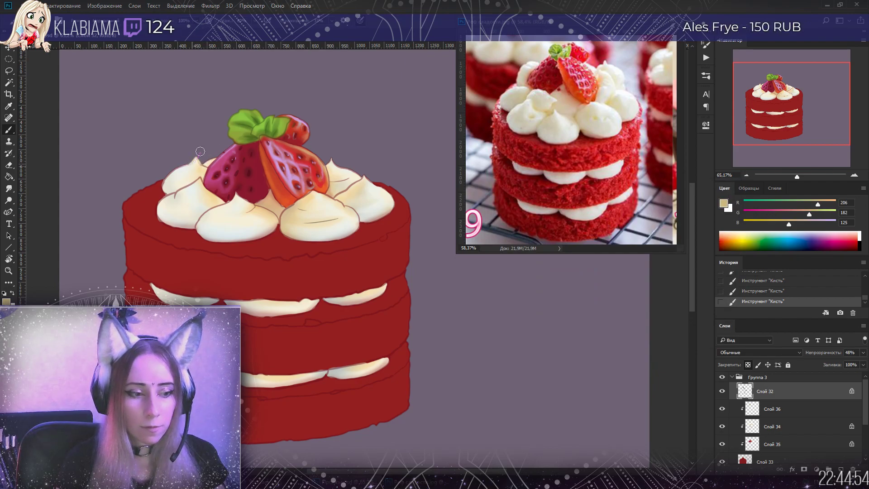
{"action": "mouse_move", "coordinate": [180, 187]}
{"action": "left_mouse_down"}
{"action": "mouse_move", "coordinate": [176, 218]}
{"action": "mouse_move", "coordinate": [182, 196]}
{"action": "mouse_move", "coordinate": [198, 185]}
{"action": "left_mouse_up"}
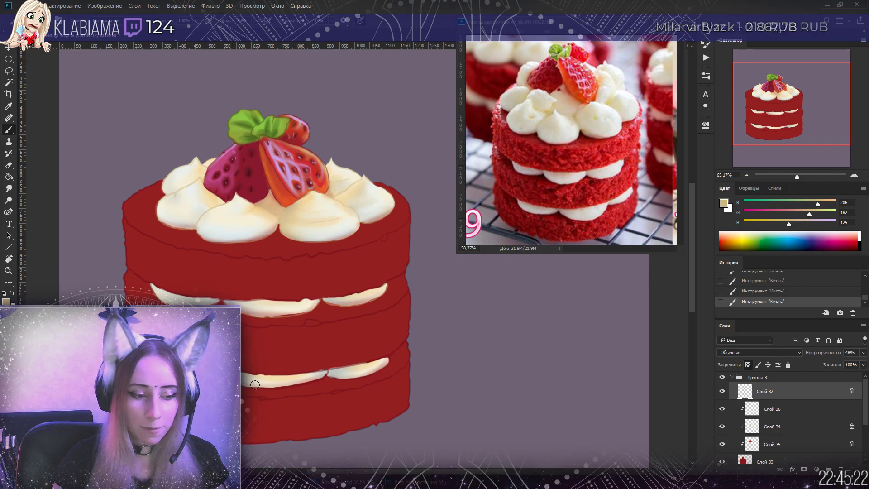
{"action": "left_click_drag", "start_coordinate": [317, 379], "coordinate": [367, 372]}
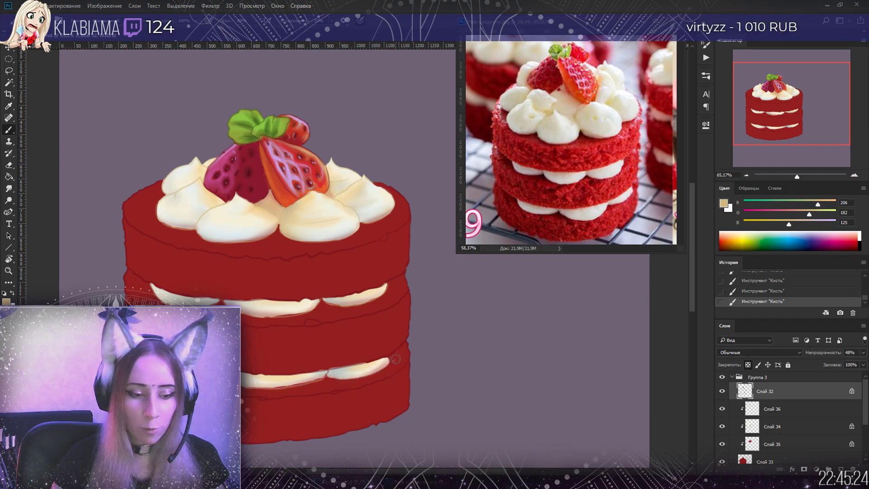
{"action": "key", "text": "ctrl+s"}
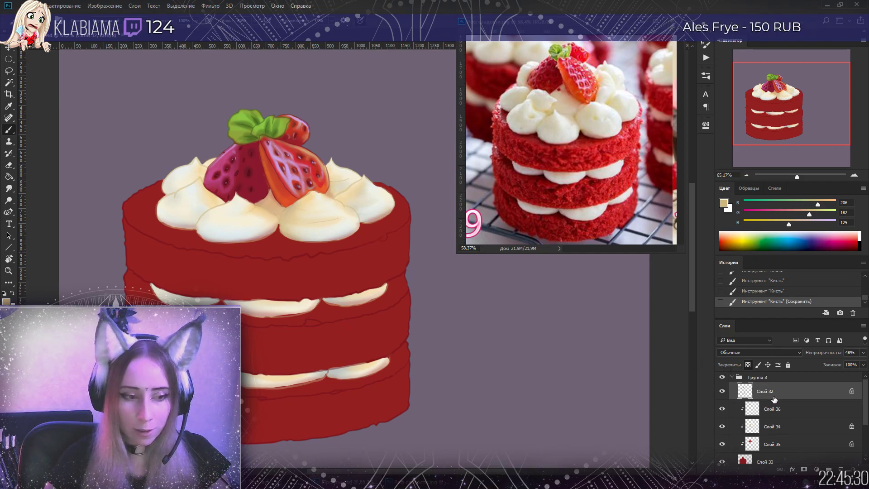
Lock the transparent pixels of Слой 33 and set the foreground color to dark burgundy, RGB 80, 13, 25
{"action": "left_click", "coordinate": [770, 458]}
{"action": "left_click", "coordinate": [760, 363]}
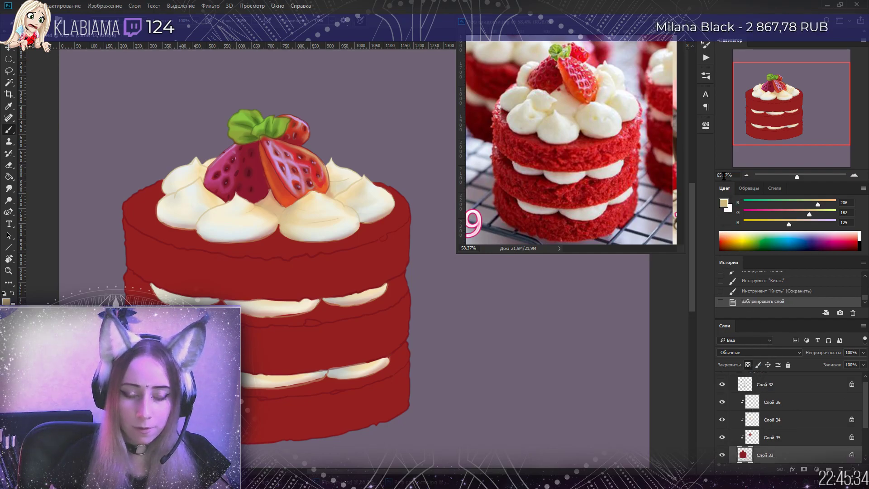
{"action": "left_click", "coordinate": [724, 203]}
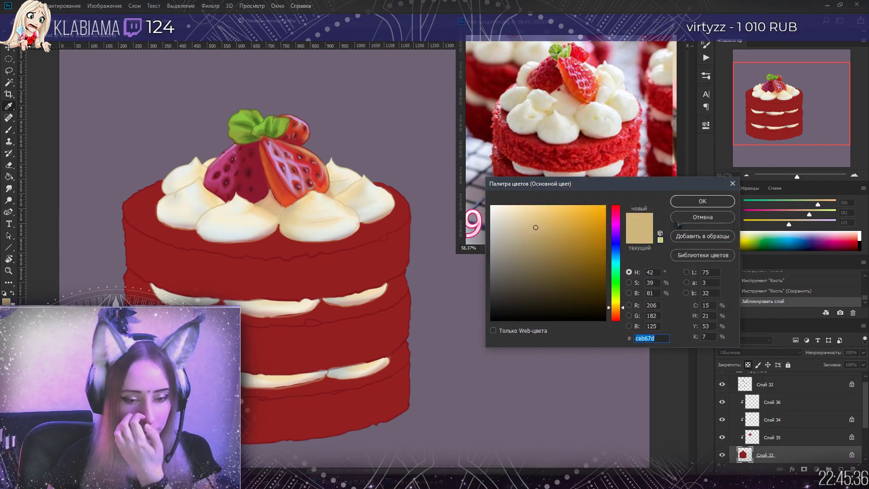
{"action": "left_click", "coordinate": [618, 214]}
{"action": "mouse_move", "coordinate": [560, 256]}
{"action": "left_mouse_down"}
{"action": "mouse_move", "coordinate": [589, 271]}
{"action": "mouse_move", "coordinate": [588, 284]}
{"action": "left_mouse_up"}
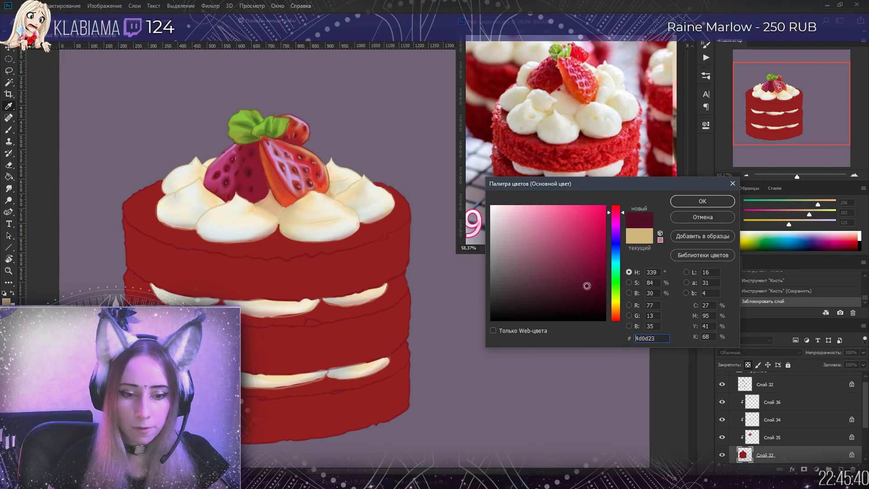
{"action": "left_click", "coordinate": [620, 211]}
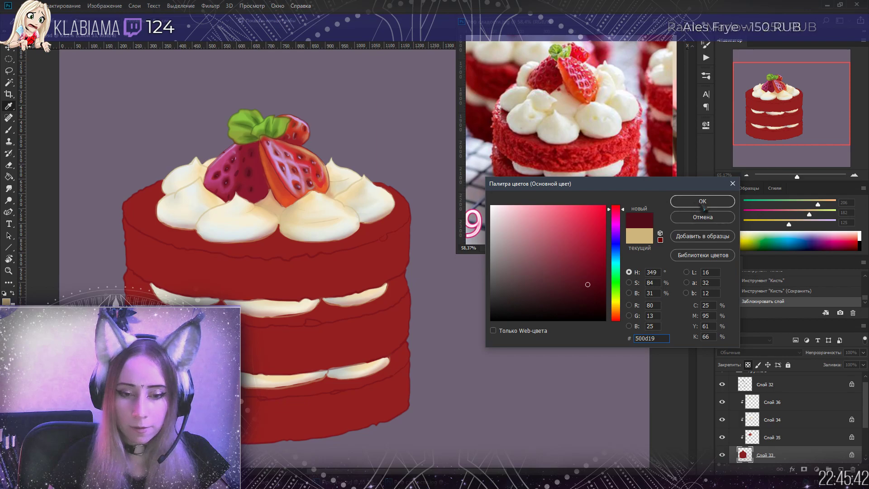
{"action": "left_click", "coordinate": [702, 201]}
Adjust the brush size and hardness and paint dark shadows under the cream topping on Слой 33
{"action": "left_click", "coordinate": [40, 21]}
{"action": "left_click_drag", "start_coordinate": [80, 71], "coordinate": [97, 70]}
{"action": "left_click", "coordinate": [74, 51]}
{"action": "left_click_drag", "start_coordinate": [283, 232], "coordinate": [273, 226]}
{"action": "left_click_drag", "start_coordinate": [274, 226], "coordinate": [283, 223]}
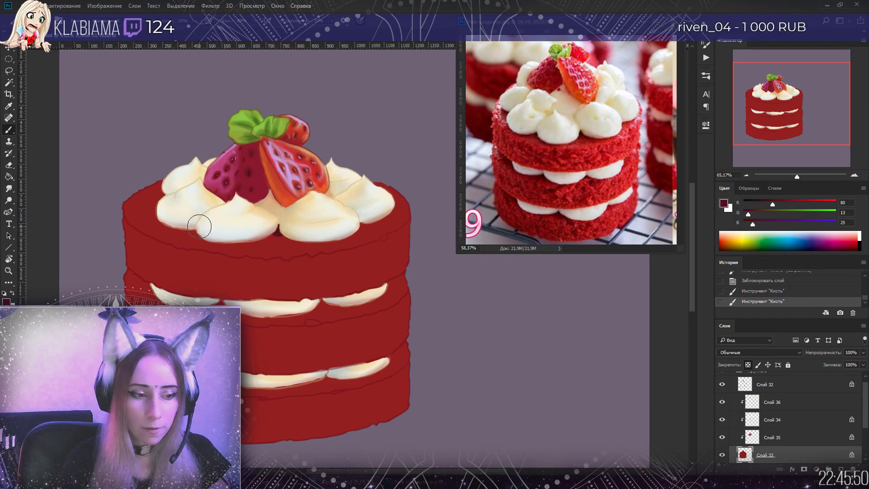
{"action": "left_click_drag", "start_coordinate": [215, 233], "coordinate": [171, 218]}
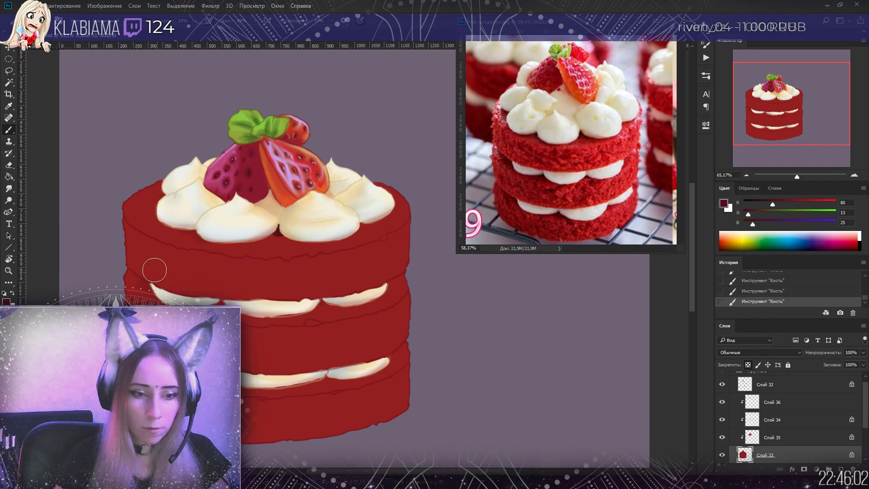
Set the brush to 417 px with 0% hardness and softly darken the sides of the sponge on Слой 33
{"action": "right_click", "coordinate": [111, 153]}
{"action": "left_click_drag", "start_coordinate": [55, 69], "coordinate": [50, 70]}
{"action": "left_click_drag", "start_coordinate": [74, 49], "coordinate": [98, 50]}
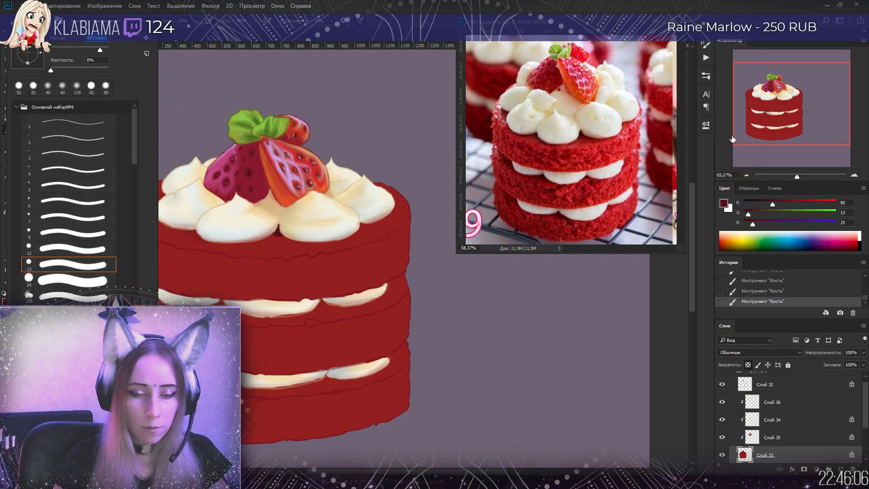
{"action": "left_click_drag", "start_coordinate": [797, 177], "coordinate": [788, 177]}
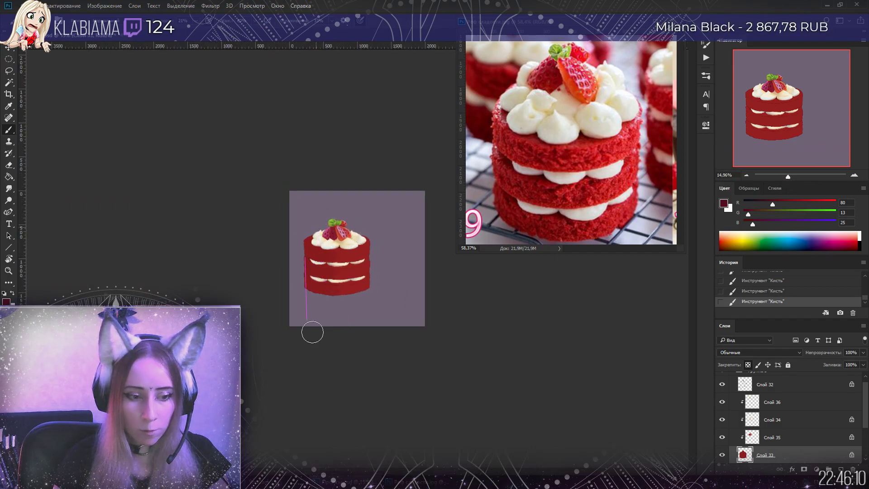
{"action": "left_click_drag", "start_coordinate": [788, 177], "coordinate": [794, 180]}
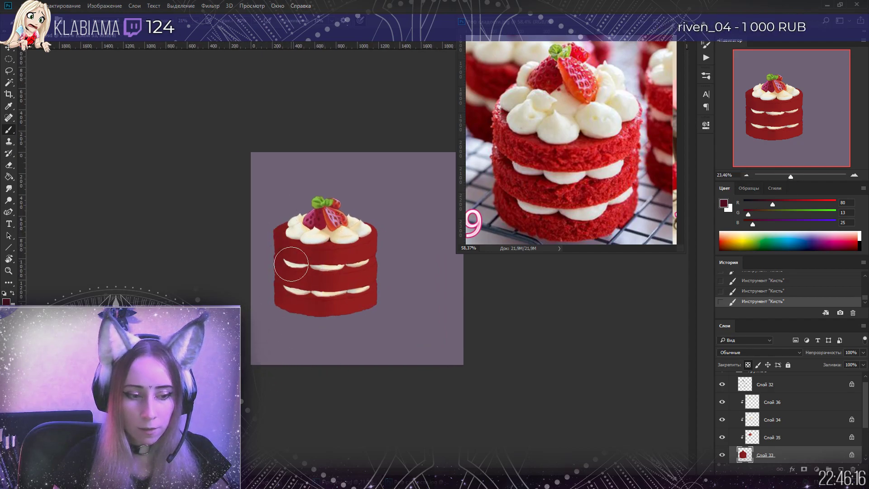
Set the foreground color to bright red, RGB 240, 30, 30, and softly lighten the sponge on Слой 33
{"action": "left_click_drag", "start_coordinate": [792, 177], "coordinate": [797, 180]}
{"action": "left_click", "coordinate": [724, 203]}
{"action": "mouse_move", "coordinate": [618, 212]}
{"action": "left_mouse_down"}
{"action": "mouse_move", "coordinate": [583, 212]}
{"action": "mouse_move", "coordinate": [591, 213]}
{"action": "left_mouse_up"}
{"action": "left_click", "coordinate": [702, 201]}
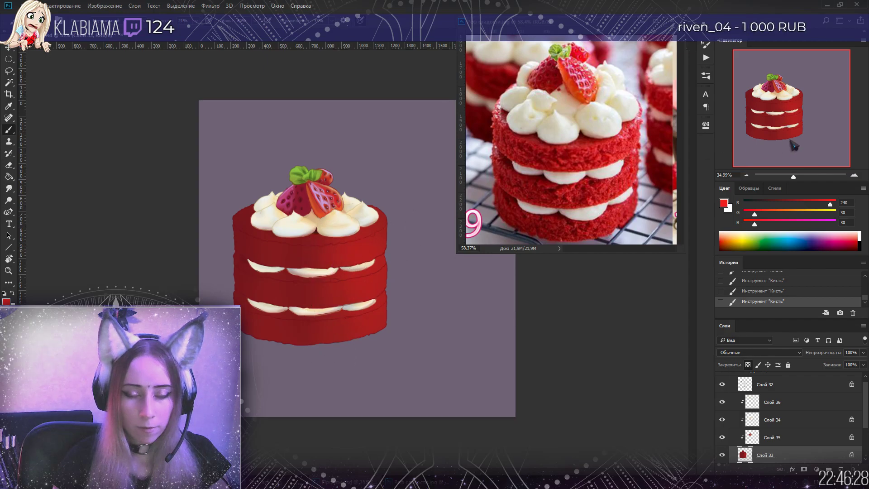
Sample dark burgundy, RGB 84, 14, 25, paint sponge shading on Слой 33 with a 40 px brush at 69% hardness, and save the file
{"action": "left_click_drag", "start_coordinate": [796, 178], "coordinate": [798, 179]}
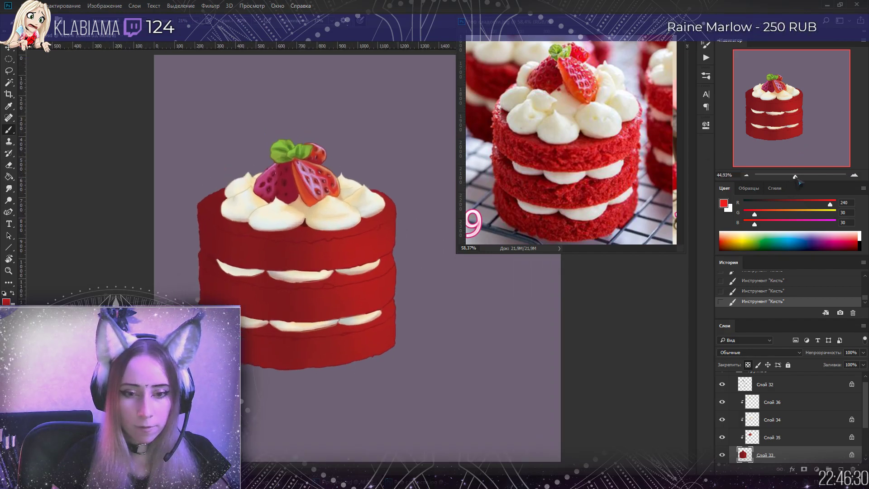
{"action": "left_click", "coordinate": [726, 206]}
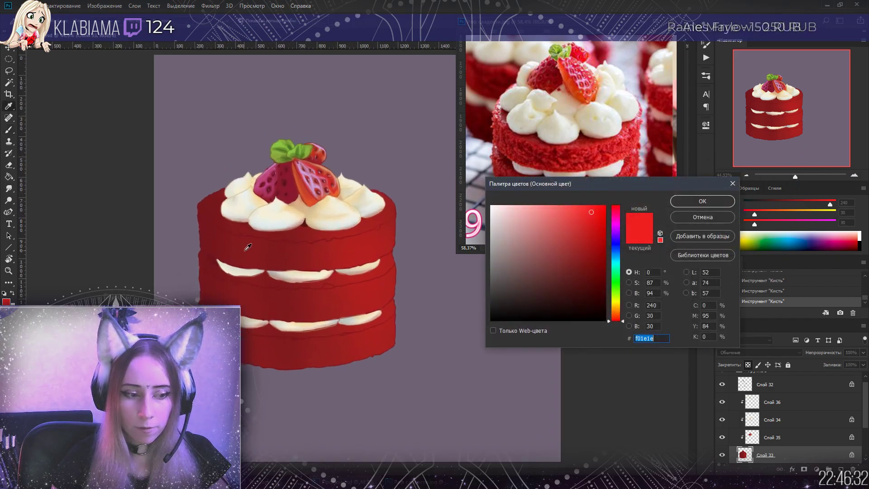
{"action": "left_click", "coordinate": [306, 225]}
{"action": "left_click", "coordinate": [690, 204]}
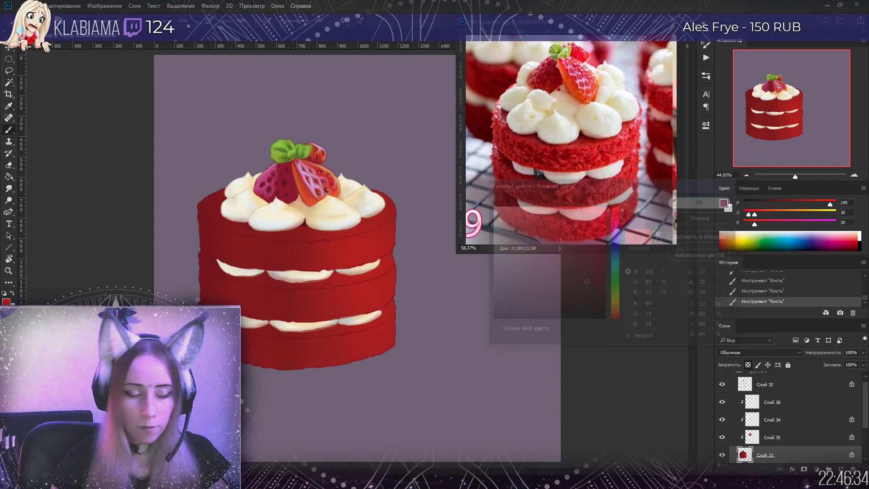
{"action": "right_click", "coordinate": [98, 73]}
{"action": "left_click", "coordinate": [91, 70]}
{"action": "left_click_drag", "start_coordinate": [100, 50], "coordinate": [62, 50]}
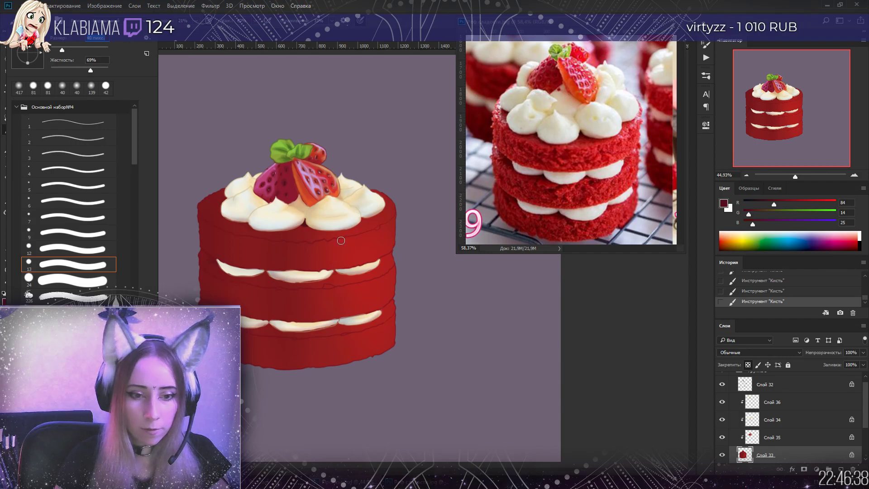
{"action": "left_click", "coordinate": [331, 242]}
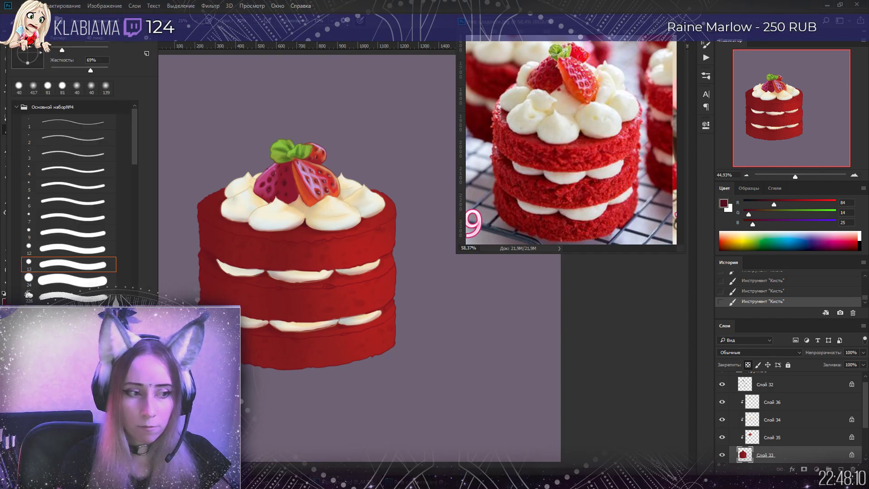
{"action": "left_click", "coordinate": [26, 21]}
{"action": "left_click", "coordinate": [246, 53]}
{"action": "key", "text": "ctrl+s"}
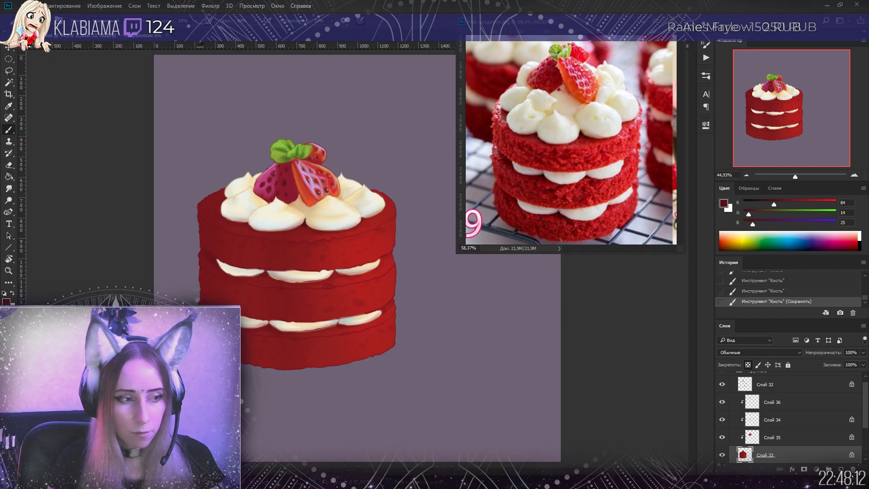
Reduce the brush to 23 px and paint fine dark crumb texture on the top sponge layer on Слой 33
{"action": "left_click", "coordinate": [26, 20]}
{"action": "left_click", "coordinate": [62, 49]}
{"action": "left_click", "coordinate": [195, 21]}
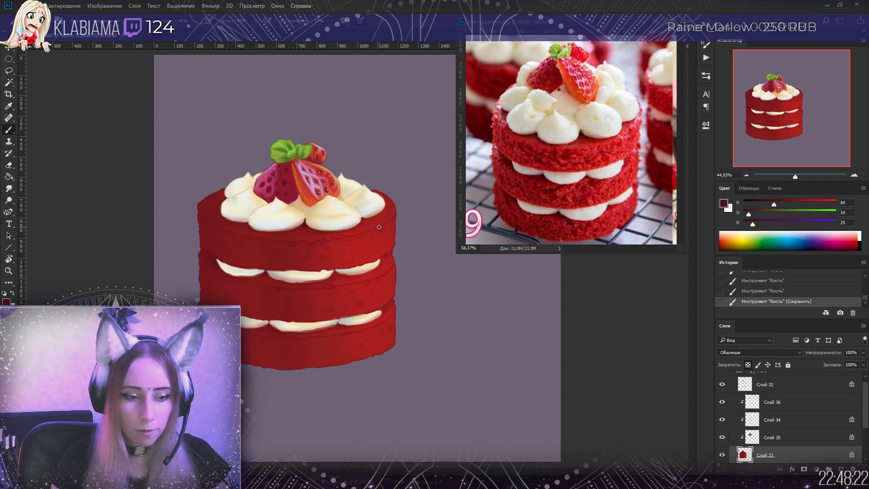
{"action": "left_click_drag", "start_coordinate": [383, 225], "coordinate": [380, 227]}
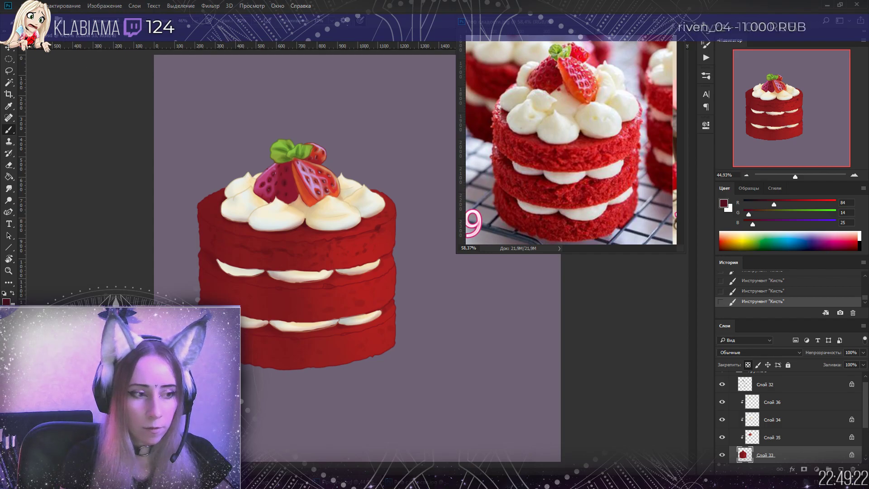
Shade the side gaps between sponge layers with a 108 px brush and paint dark texture on the lower layers with a 47 px brush
{"action": "left_click", "coordinate": [46, 20]}
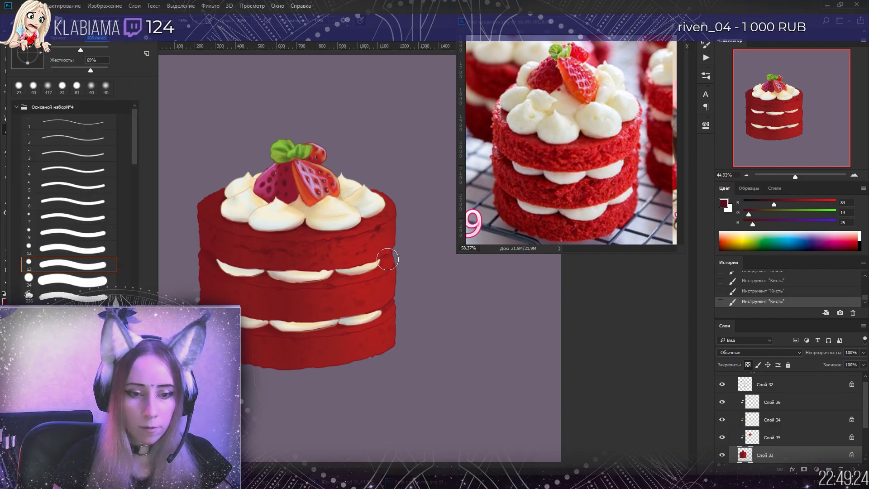
{"action": "left_click", "coordinate": [388, 260]}
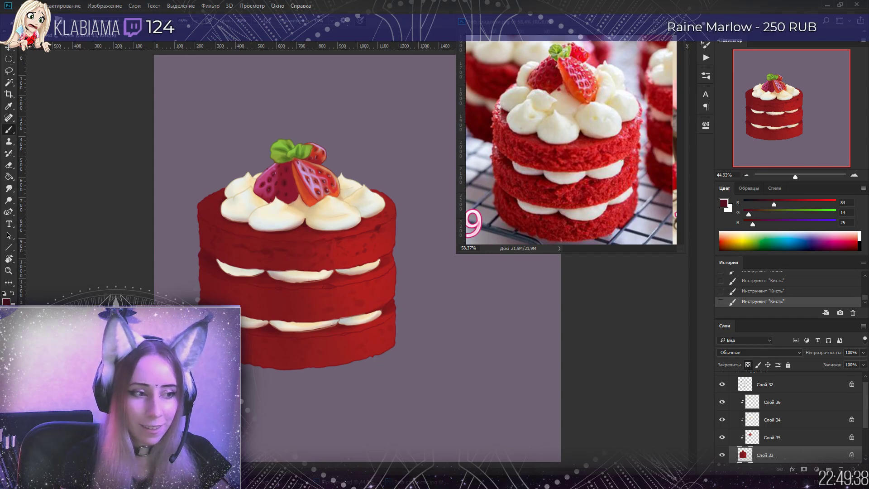
{"action": "right_click", "coordinate": [33, 80]}
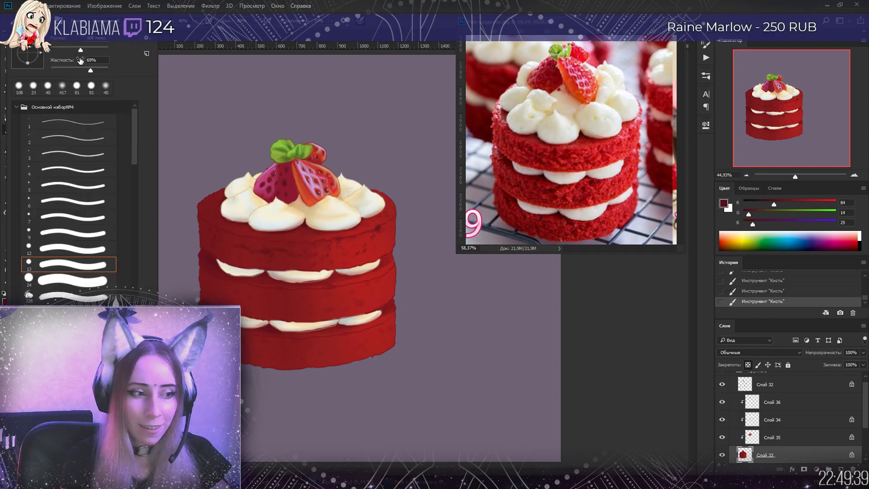
{"action": "left_click", "coordinate": [331, 287]}
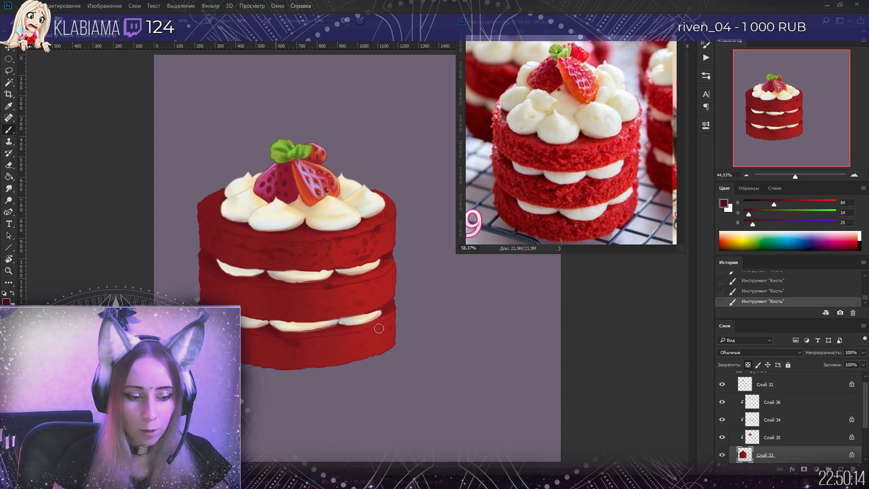
{"action": "left_click_drag", "start_coordinate": [379, 328], "coordinate": [323, 362]}
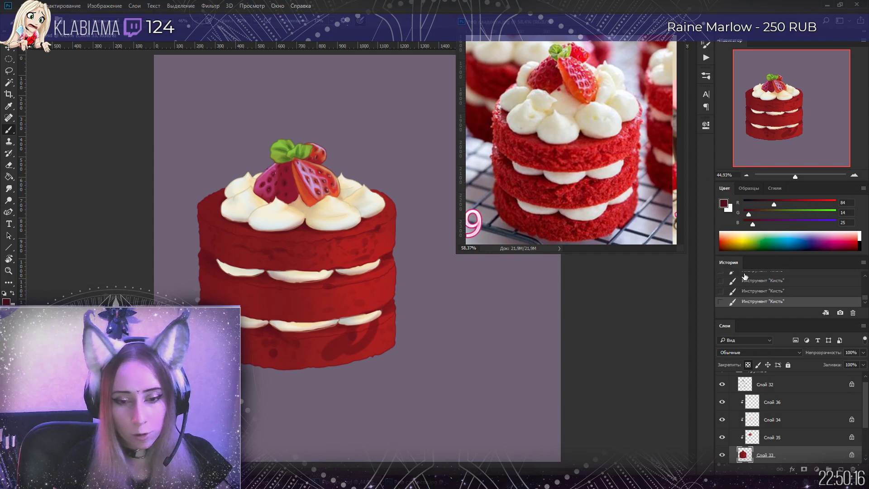
{"action": "left_click", "coordinate": [766, 291]}
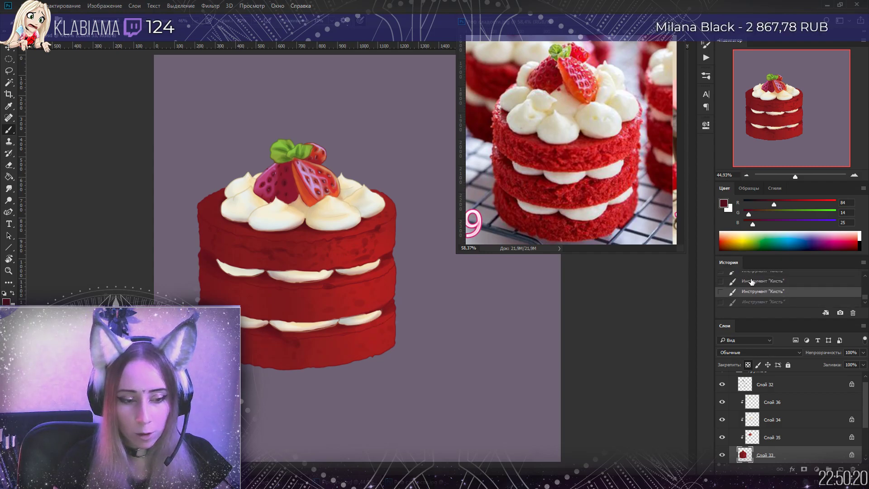
{"action": "left_click", "coordinate": [751, 281]}
{"action": "left_click", "coordinate": [752, 292]}
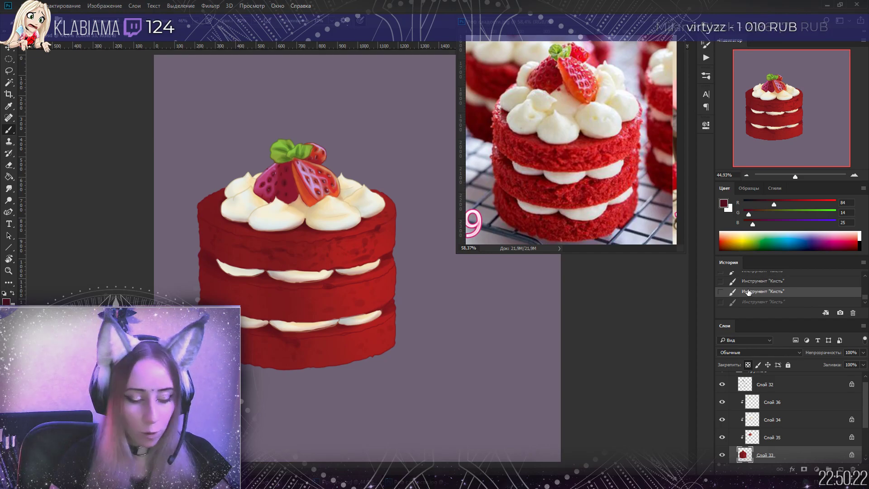
Save the file, paint dark crumb strokes on the middle sponge layer on Слой 33, and refine the texture with a smaller brush
{"action": "key", "text": "ctrl+s"}
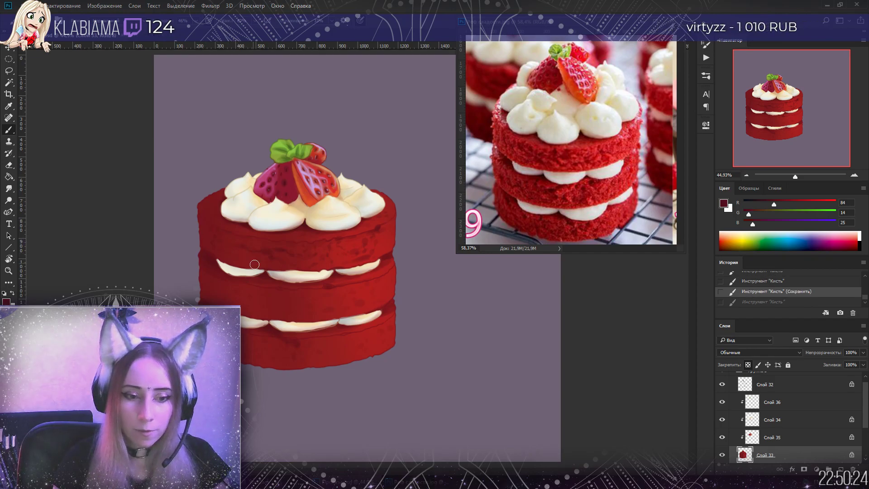
{"action": "mouse_move", "coordinate": [272, 286]}
{"action": "left_mouse_down"}
{"action": "mouse_move", "coordinate": [247, 281]}
{"action": "mouse_move", "coordinate": [264, 290]}
{"action": "mouse_move", "coordinate": [279, 316]}
{"action": "left_mouse_up"}
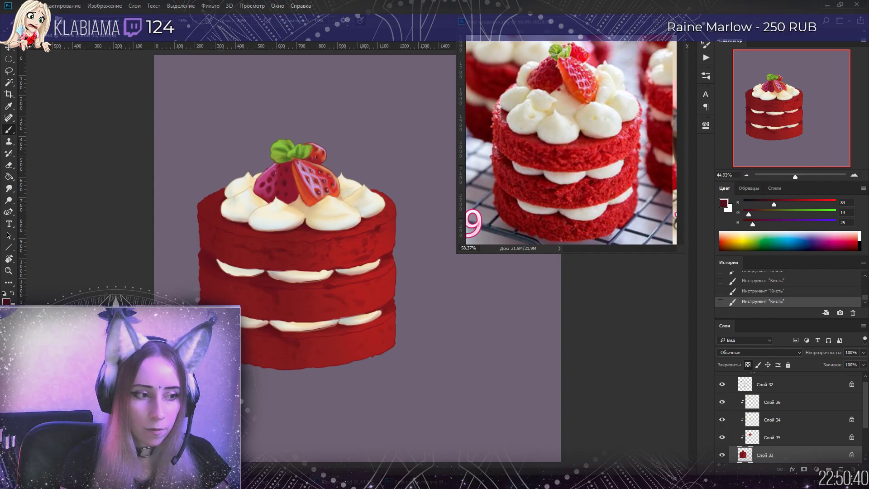
{"action": "left_click", "coordinate": [30, 21]}
{"action": "left_click_drag", "start_coordinate": [63, 50], "coordinate": [53, 50]}
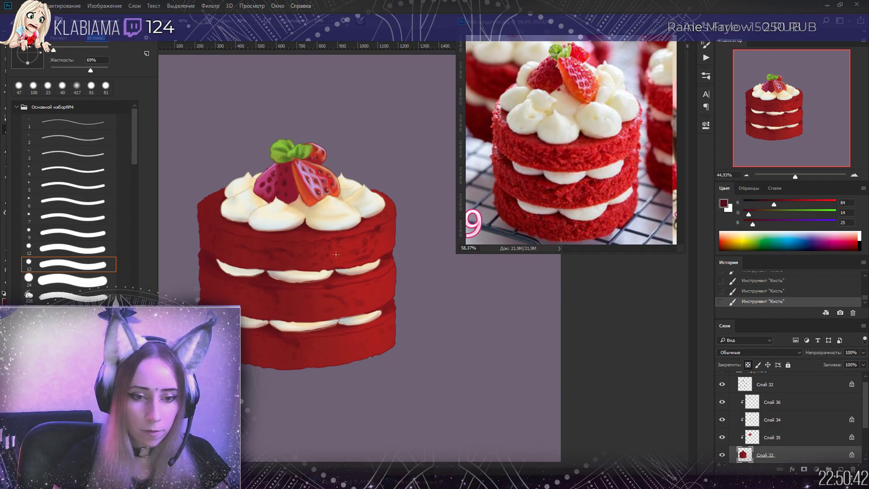
{"action": "left_click", "coordinate": [377, 285]}
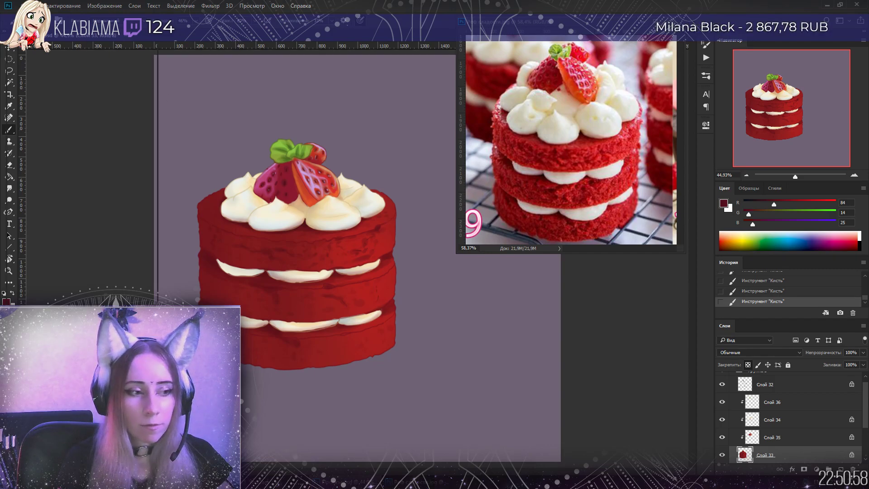
Set the brush to 25 px and paint fine dark crumb texture on the sponge layers on Слой 33
{"action": "left_click", "coordinate": [38, 20]}
{"action": "left_click_drag", "start_coordinate": [53, 50], "coordinate": [57, 48]}
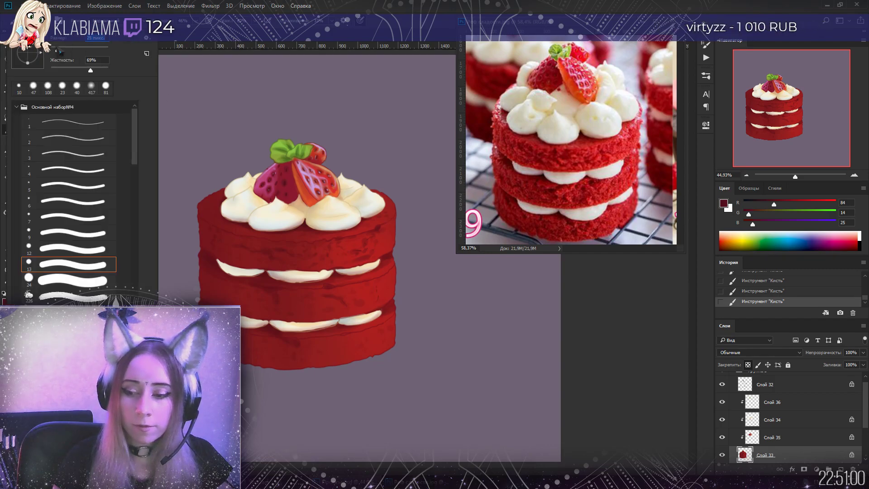
{"action": "left_click", "coordinate": [291, 235]}
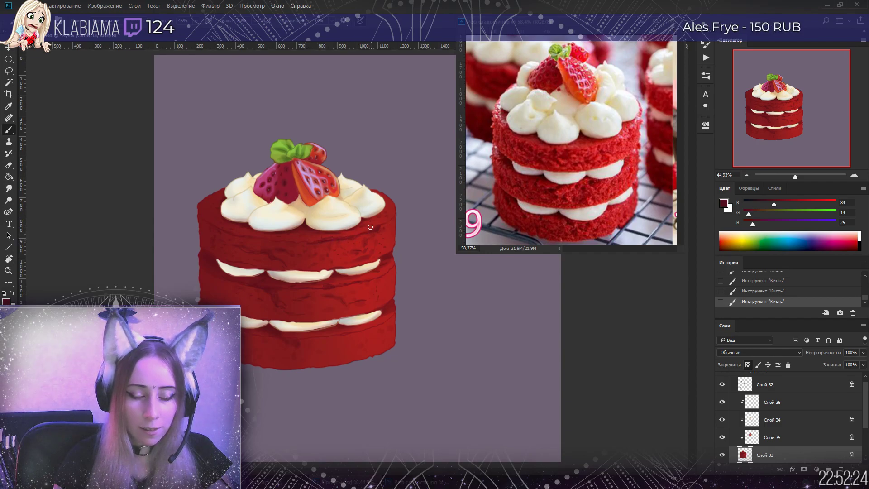
Enlarge the brush to 56 px and paint broader dark crumb patches on the sponge layers on Слой 33
{"action": "left_click", "coordinate": [34, 21]}
{"action": "left_click_drag", "start_coordinate": [60, 50], "coordinate": [67, 51]}
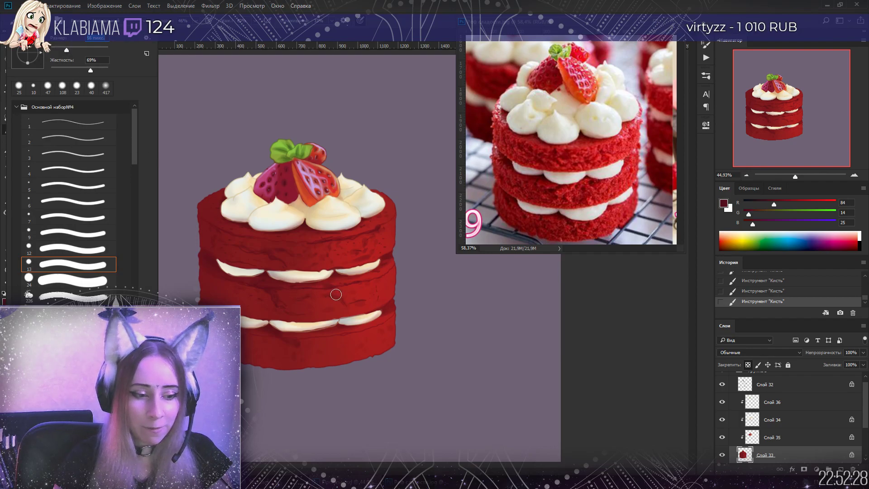
{"action": "left_click_drag", "start_coordinate": [326, 296], "coordinate": [316, 297]}
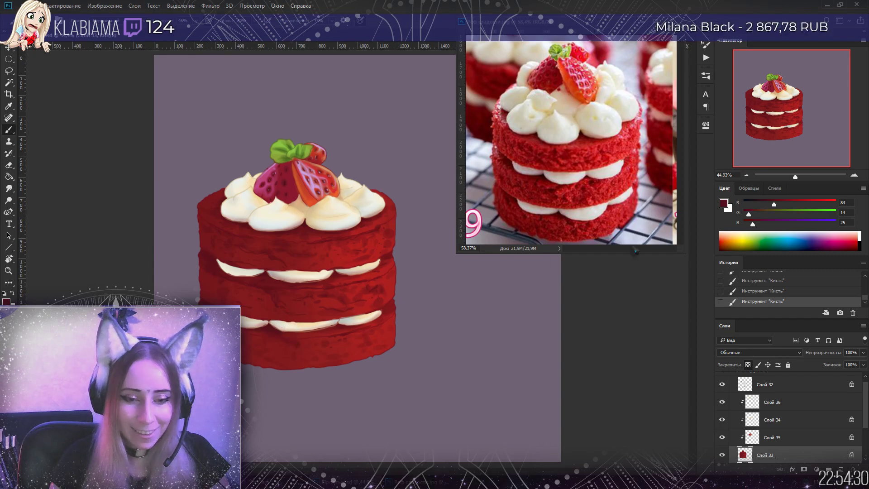
Set the foreground color to very dark burgundy, #30060c, and deepen the sponge shadows beneath the upper cream filling on Слой 33
{"action": "left_click", "coordinate": [724, 203]}
{"action": "left_click_drag", "start_coordinate": [589, 291], "coordinate": [592, 299]}
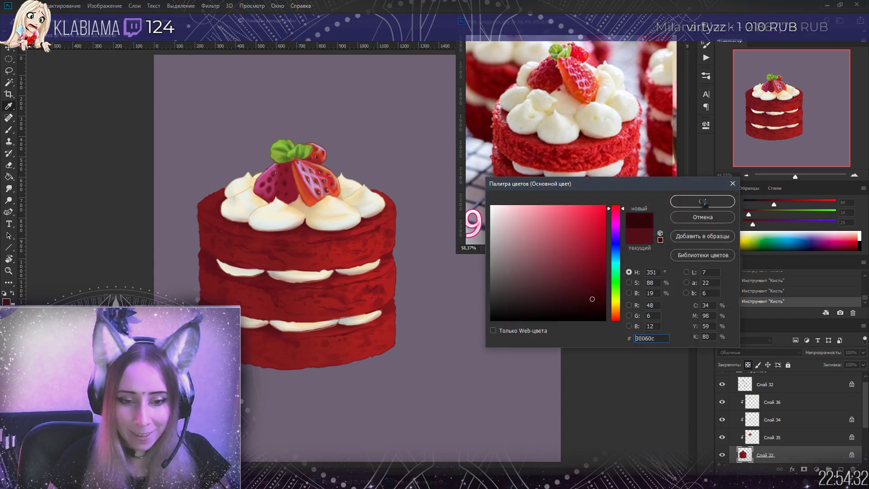
{"action": "left_click", "coordinate": [703, 202]}
{"action": "left_click_drag", "start_coordinate": [248, 271], "coordinate": [271, 278]}
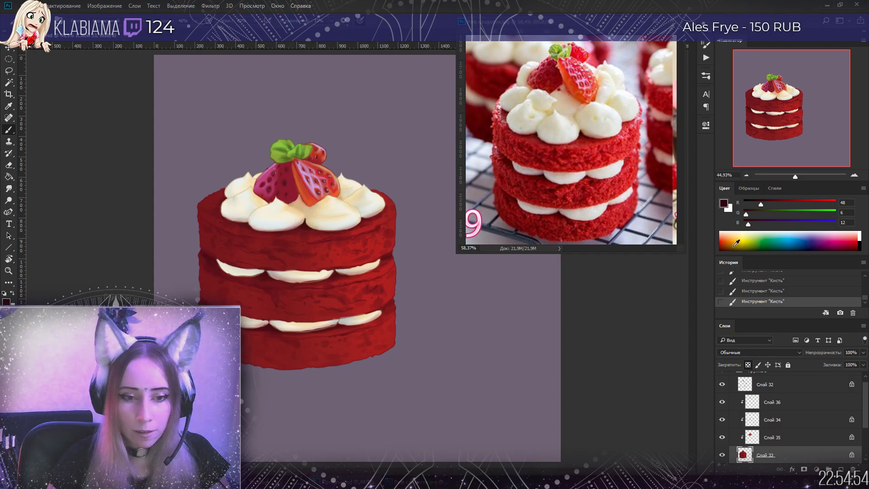
Set the foreground color to pink, RGB 237, 151, 210, and reduce the brush to 18 px
{"action": "left_click", "coordinate": [726, 205]}
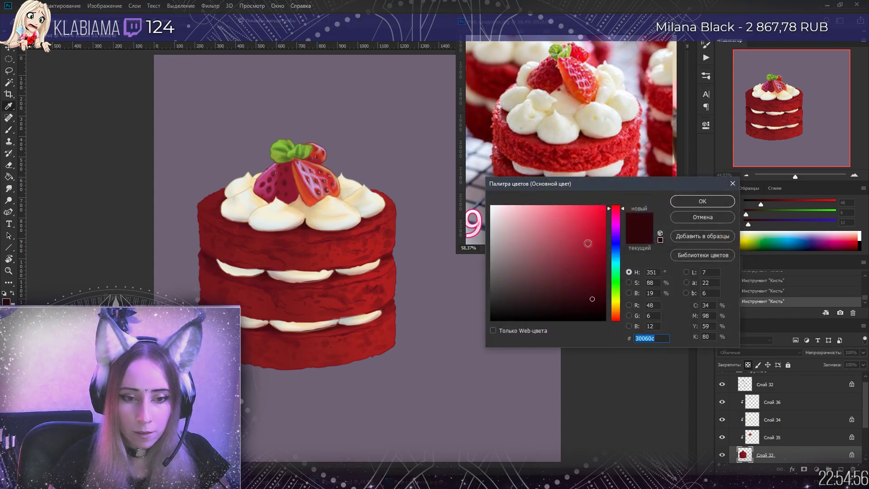
{"action": "left_click", "coordinate": [533, 213]}
{"action": "left_click", "coordinate": [617, 217]}
{"action": "left_click_drag", "start_coordinate": [617, 218], "coordinate": [617, 219]}
{"action": "left_click", "coordinate": [702, 202]}
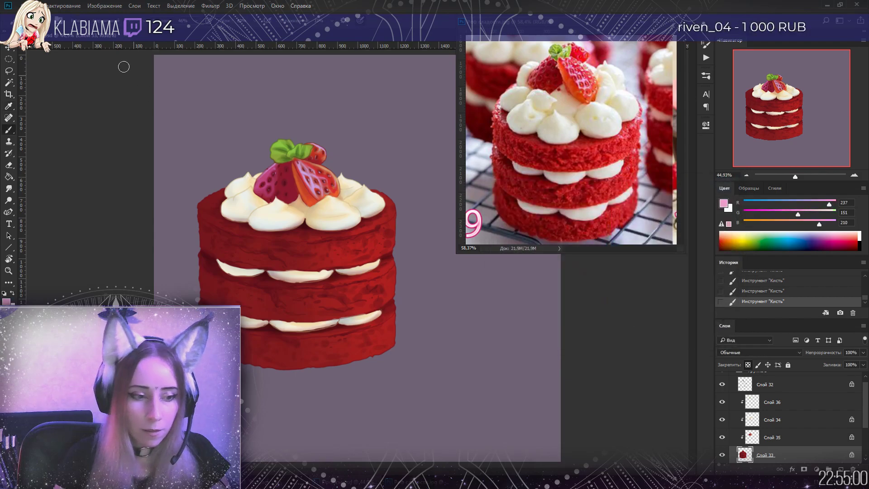
{"action": "right_click", "coordinate": [134, 76]}
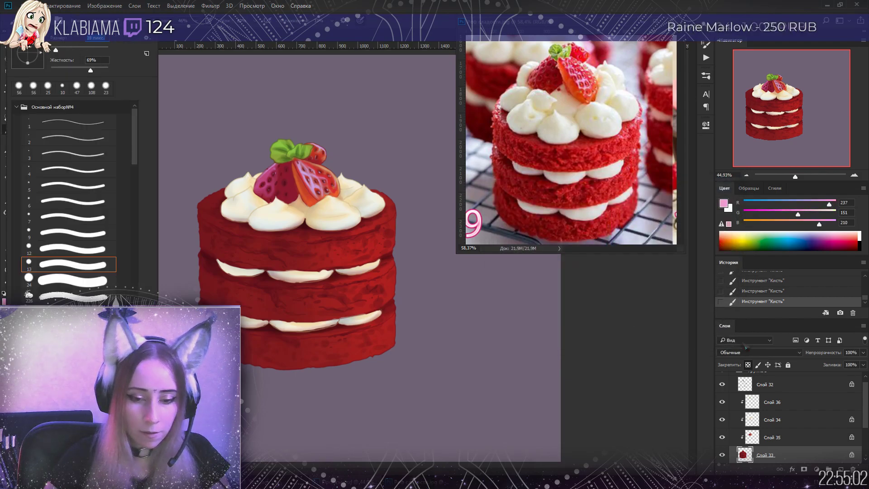
Group the cake layers from Слой 32 through Слой 33 and add a new layer clipped to that group
{"action": "left_click_drag", "start_coordinate": [867, 394], "coordinate": [867, 391]}
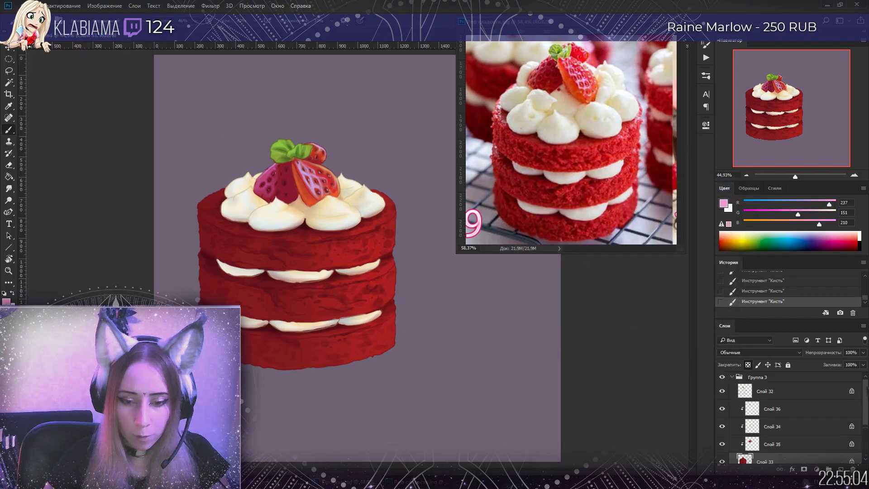
{"action": "left_click", "coordinate": [771, 393]}
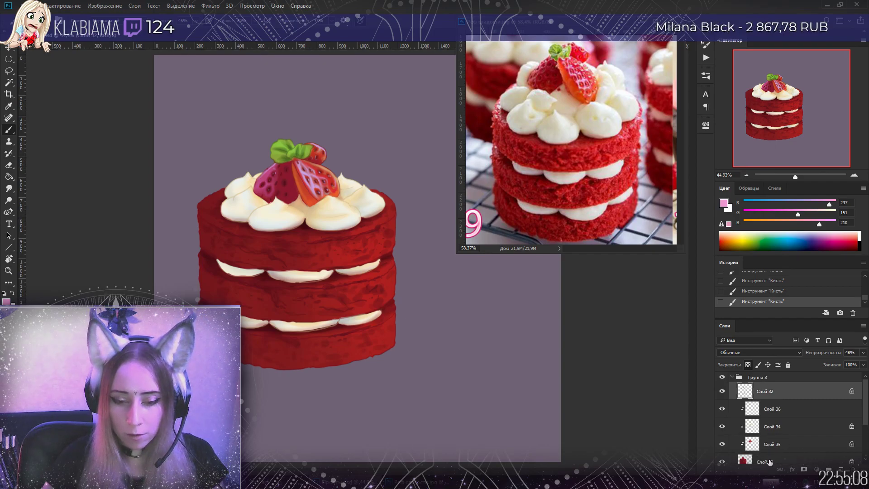
{"action": "left_click", "coordinate": [783, 461]}
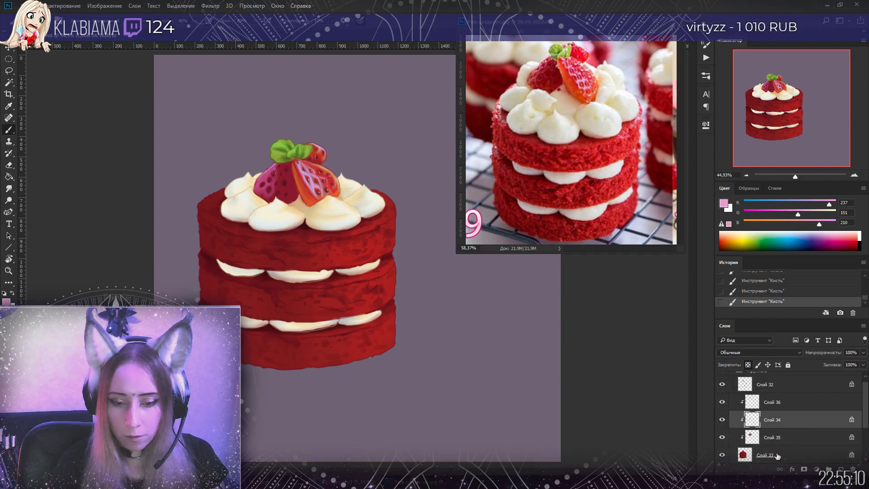
{"action": "key", "text": "ctrl+g"}
{"action": "key", "text": "ctrl+shift+alt+n"}
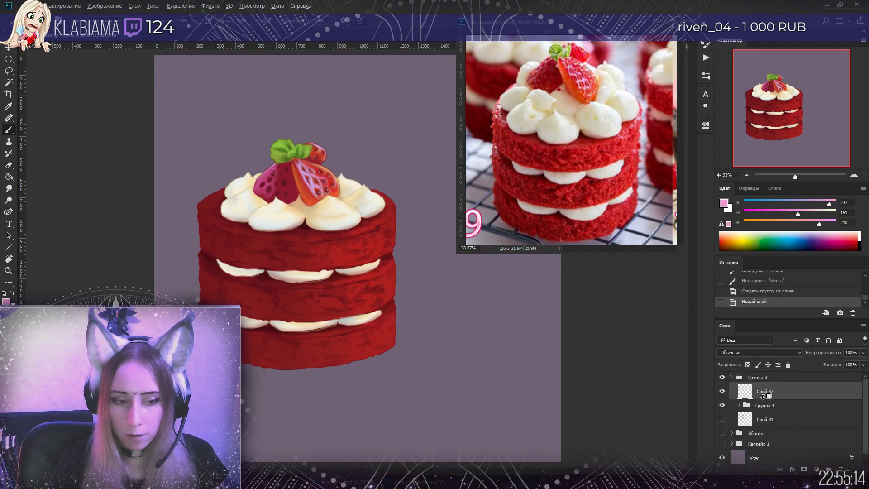
{"action": "left_click", "coordinate": [764, 397], "text": "alt"}
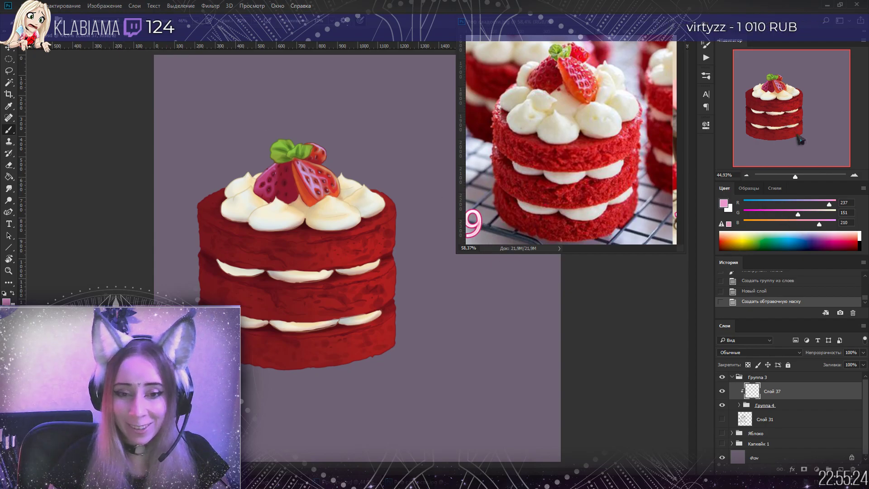
Paint pink highlight strokes along the right rim of the top sponge layer on Слой 37
{"action": "left_click_drag", "start_coordinate": [796, 177], "coordinate": [799, 177]}
{"action": "left_click_drag", "start_coordinate": [300, 80], "coordinate": [340, 129]}
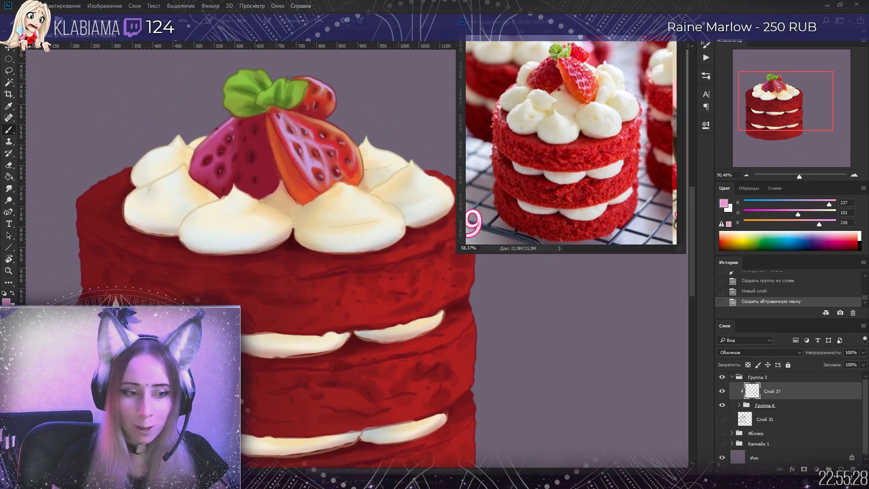
{"action": "left_click_drag", "start_coordinate": [783, 98], "coordinate": [796, 97]}
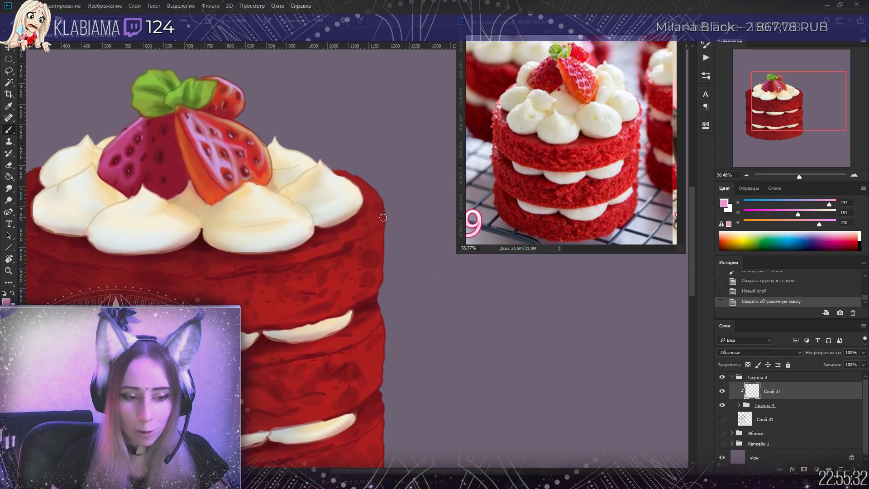
{"action": "mouse_move", "coordinate": [383, 219]}
{"action": "left_mouse_down"}
{"action": "mouse_move", "coordinate": [355, 241]}
{"action": "mouse_move", "coordinate": [369, 231]}
{"action": "mouse_move", "coordinate": [352, 237]}
{"action": "left_mouse_up"}
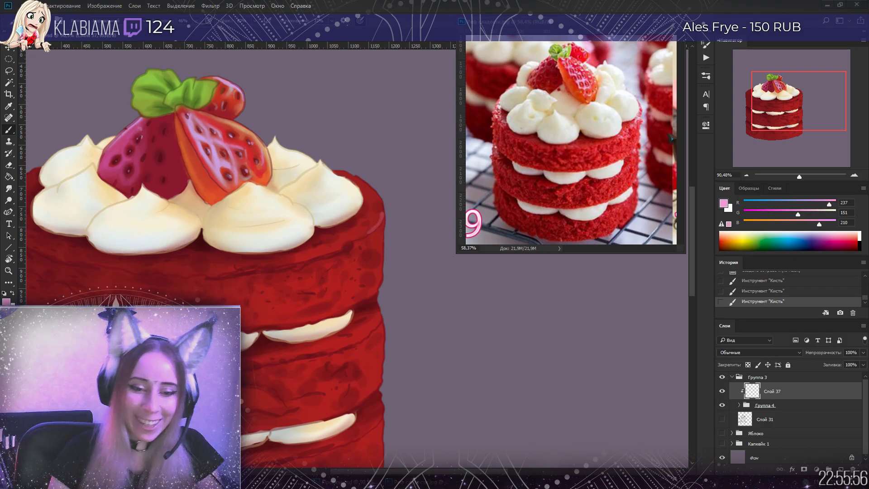
Set the foreground color to lighter pink, RGB 250, 176, 227, and paint crumb highlights on the top sponge's right edge
{"action": "left_click", "coordinate": [725, 203]}
{"action": "left_click", "coordinate": [525, 208]}
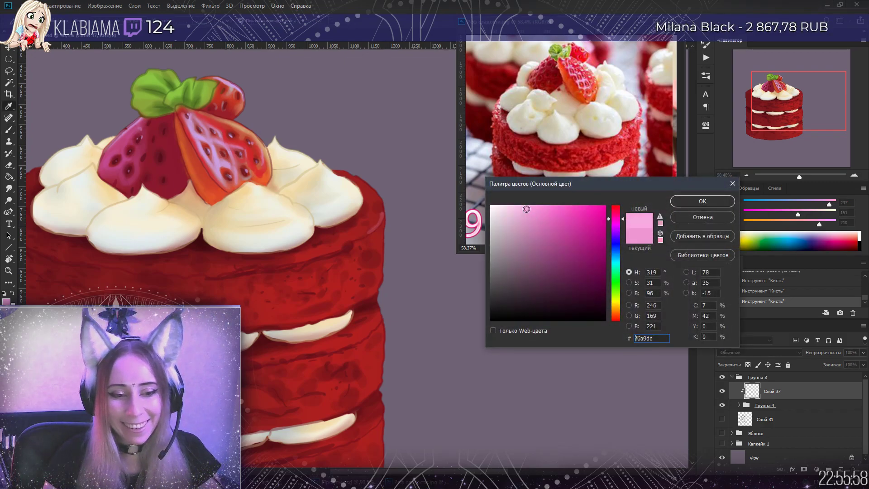
{"action": "left_click", "coordinate": [702, 201]}
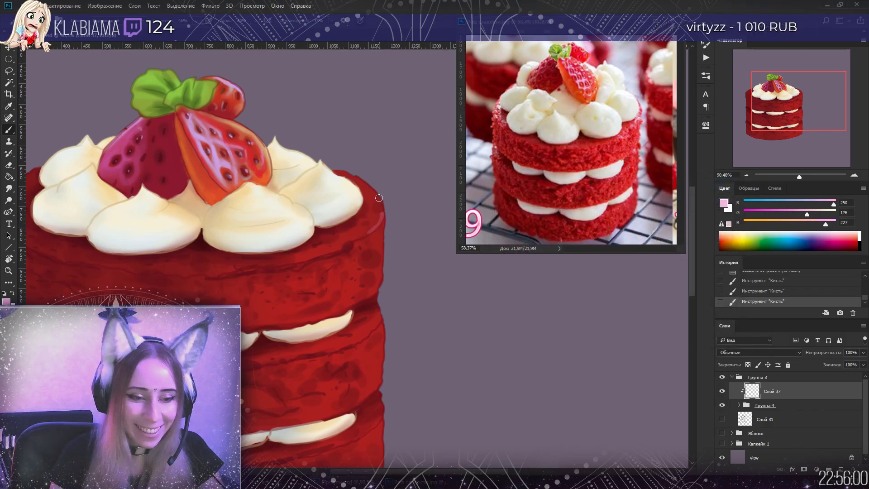
{"action": "left_click_drag", "start_coordinate": [380, 207], "coordinate": [368, 234]}
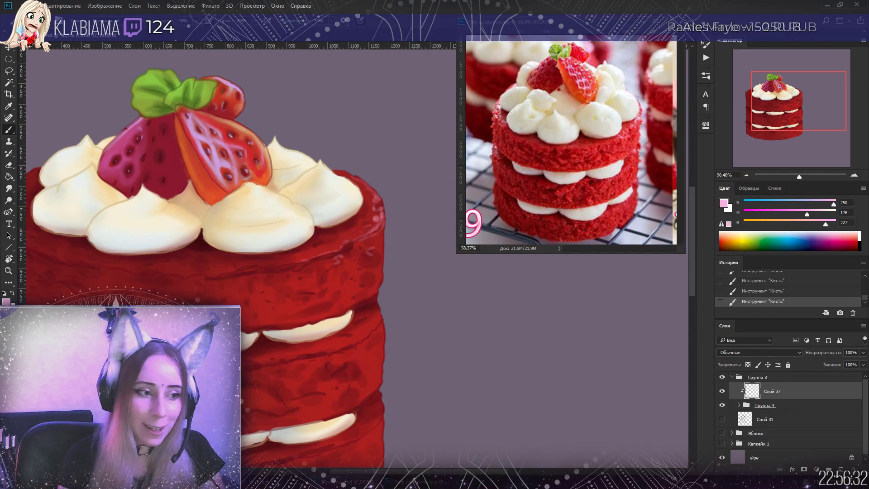
Reduce the brush size slightly for finer pink crumb highlights on Слой 37
{"action": "left_click", "coordinate": [41, 21]}
{"action": "left_click_drag", "start_coordinate": [57, 50], "coordinate": [56, 50]}
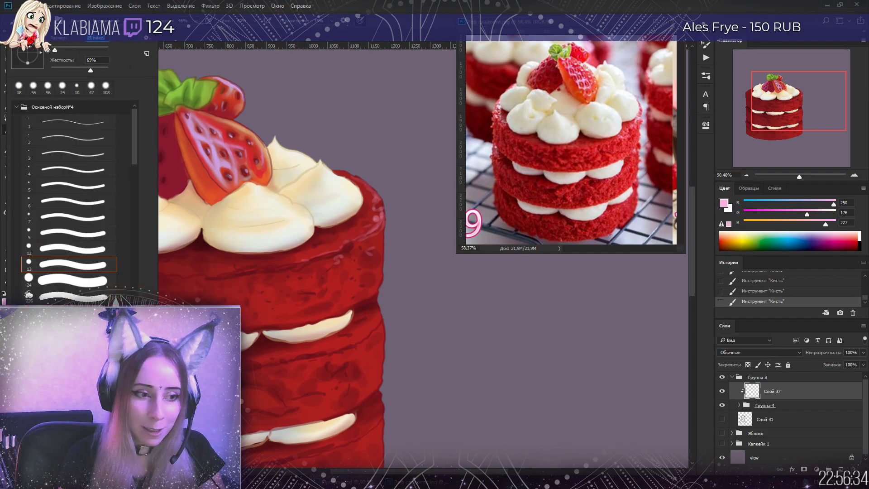
{"action": "key", "text": "Escape"}
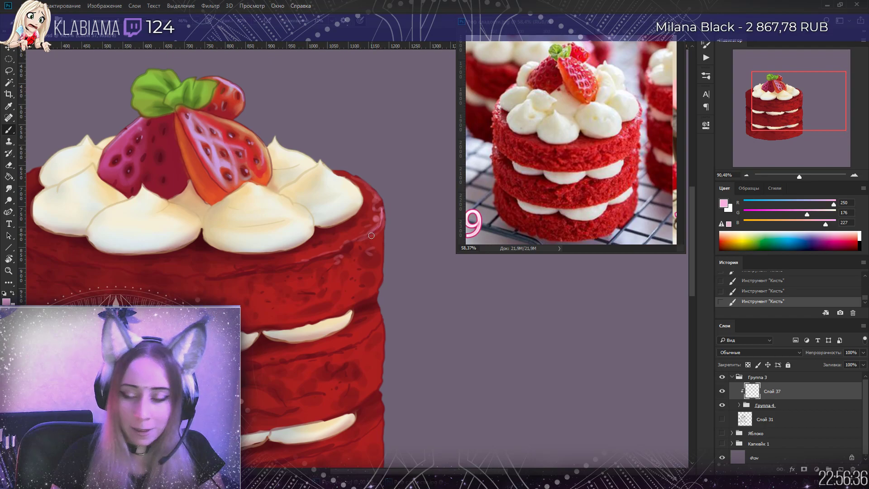
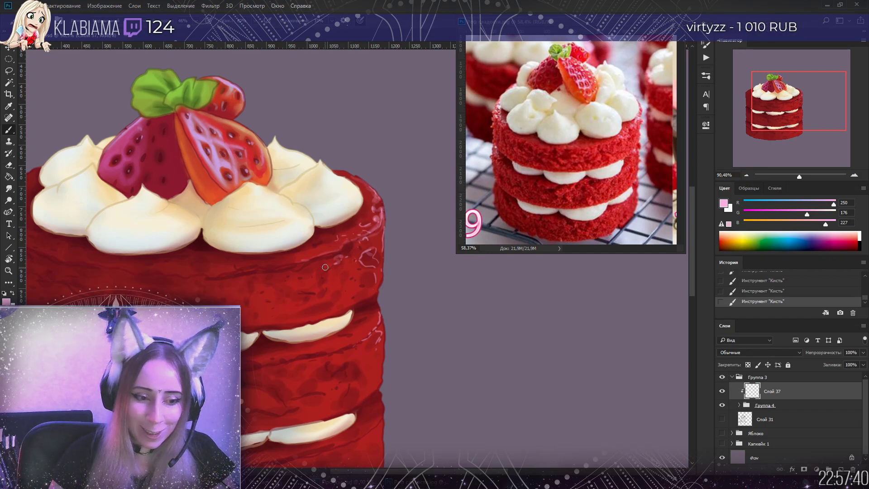
Paint further fine pink crumb highlights across the right side of the top sponge on Слой 37
{"action": "left_click_drag", "start_coordinate": [322, 249], "coordinate": [349, 243]}
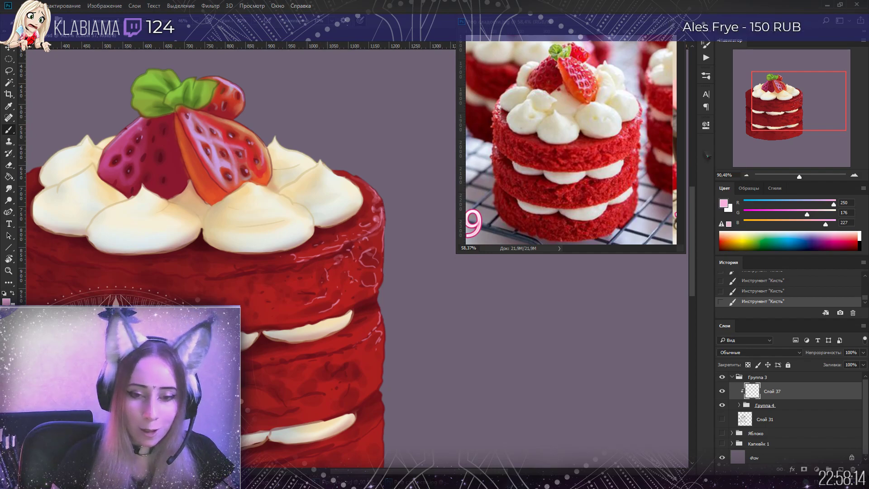
Examine the cake at several magnifications, from the whole canvas to a close-up of the strawberries and cream
{"action": "left_click_drag", "start_coordinate": [799, 176], "coordinate": [790, 176]}
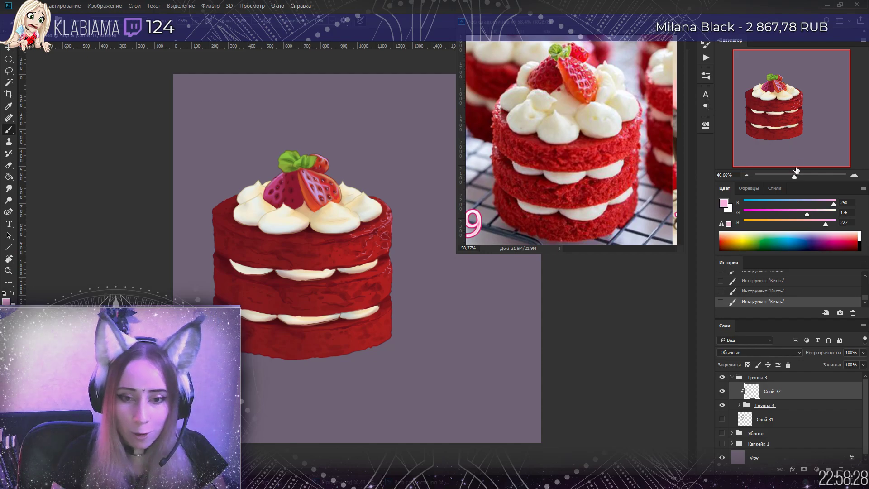
{"action": "left_click_drag", "start_coordinate": [794, 177], "coordinate": [797, 177]}
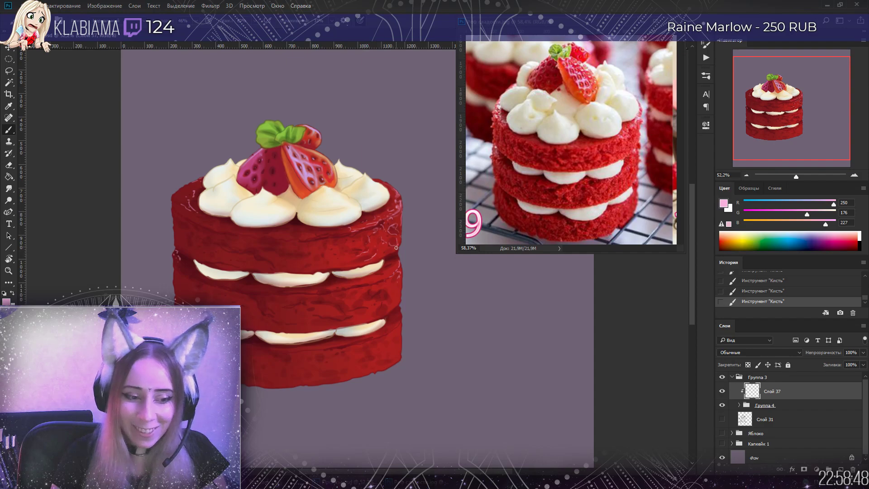
{"action": "left_click_drag", "start_coordinate": [796, 177], "coordinate": [805, 177]}
{"action": "left_click", "coordinate": [797, 128]}
{"action": "left_click_drag", "start_coordinate": [797, 128], "coordinate": [775, 94]}
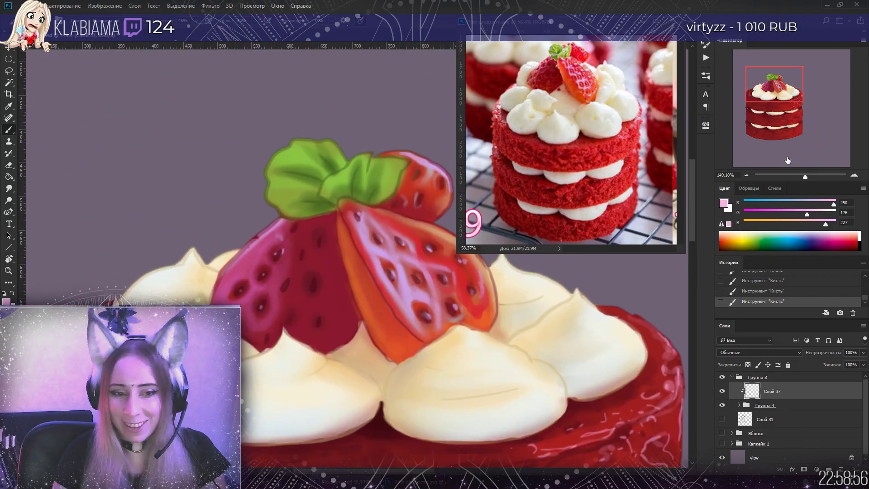
{"action": "mouse_move", "coordinate": [806, 175]}
{"action": "left_mouse_down"}
{"action": "mouse_move", "coordinate": [788, 176]}
{"action": "mouse_move", "coordinate": [800, 181]}
{"action": "left_mouse_up"}
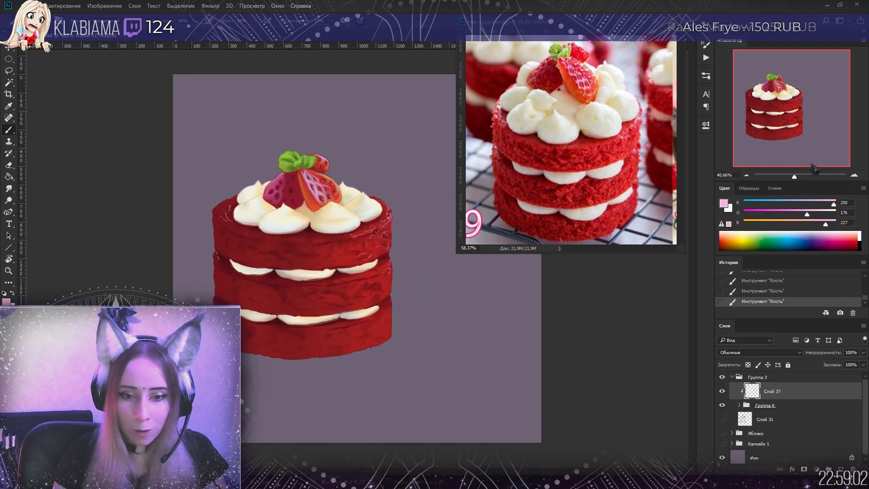
{"action": "left_click", "coordinate": [795, 177]}
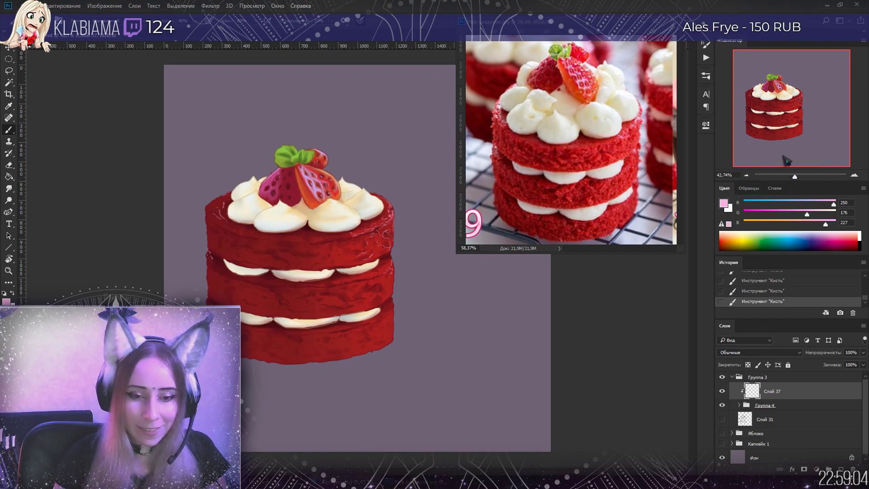
{"action": "left_click_drag", "start_coordinate": [796, 180], "coordinate": [800, 181]}
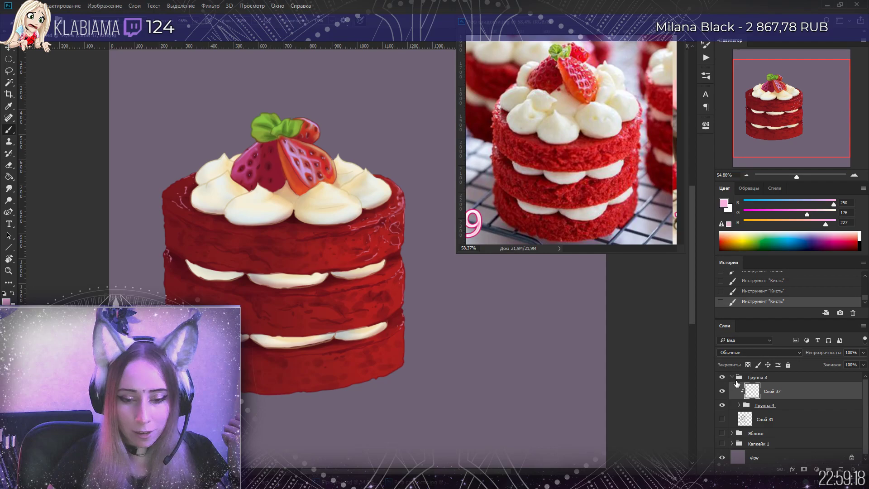
Add a new layer above Слой 37 and clip it to Группа 4
{"action": "left_click", "coordinate": [787, 408]}
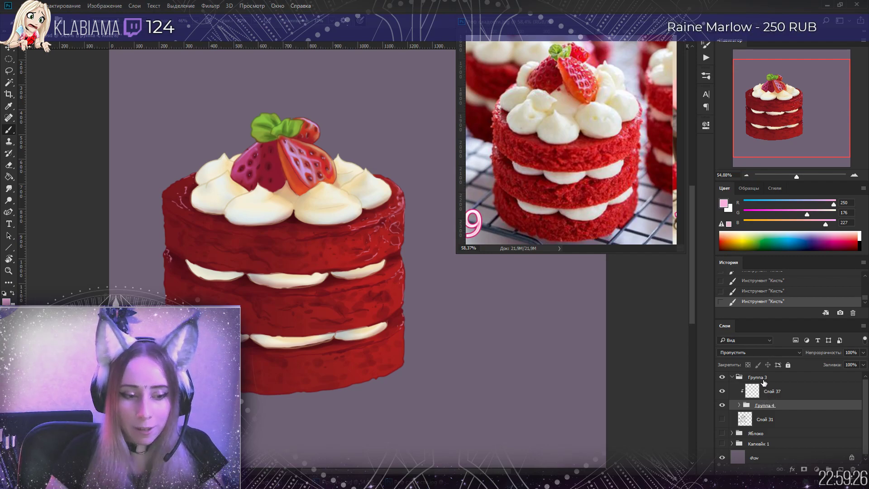
{"action": "left_click", "coordinate": [770, 391]}
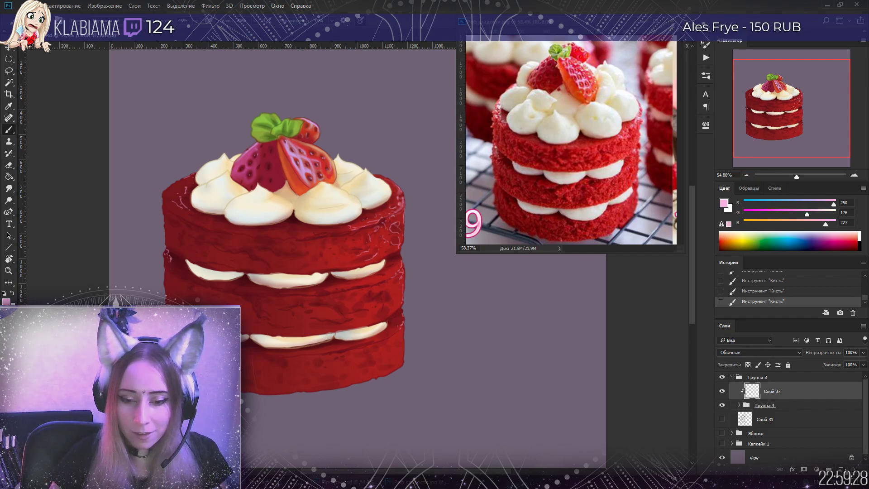
{"action": "key", "text": "ctrl+shift+alt+n"}
{"action": "key", "text": "ctrl+alt+g"}
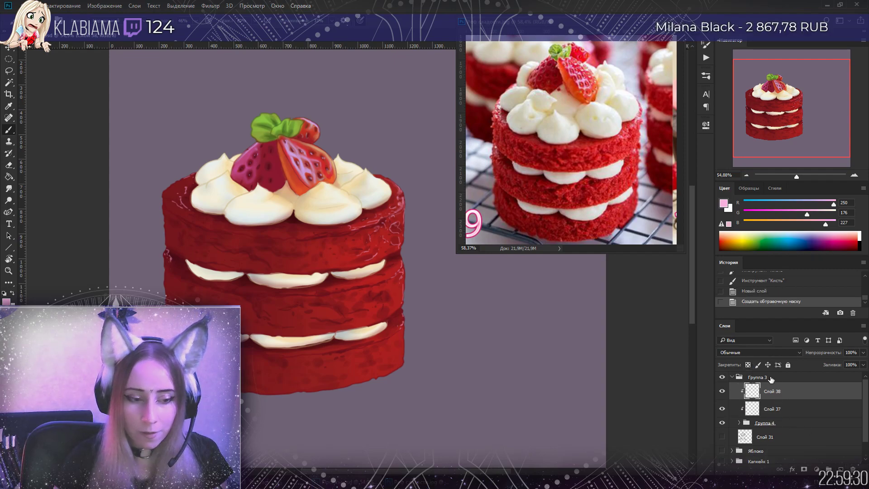
Sample the sponge's red and brighten the foreground color to e03d3f
{"action": "key", "text": "i"}
{"action": "left_click", "coordinate": [355, 243]}
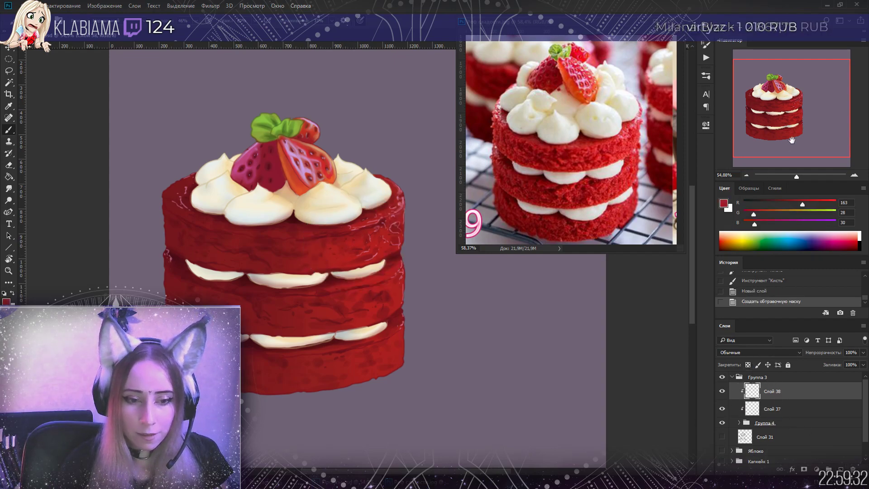
{"action": "left_click", "coordinate": [724, 203]}
{"action": "left_click_drag", "start_coordinate": [572, 238], "coordinate": [574, 220]}
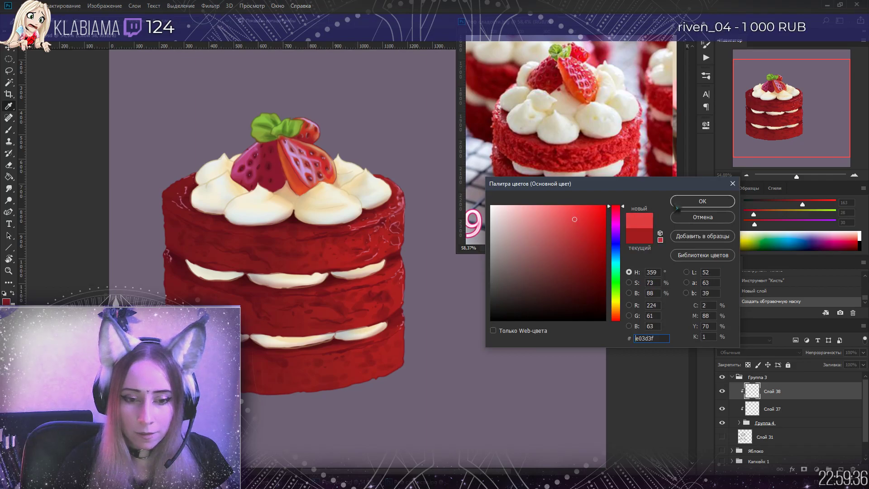
{"action": "left_click", "coordinate": [700, 202]}
Adjust the brush size and paint light red crumb texture on the right part of the top sponge on Слой 38
{"action": "key", "text": "b"}
{"action": "left_click", "coordinate": [44, 21]}
{"action": "left_click", "coordinate": [62, 51]}
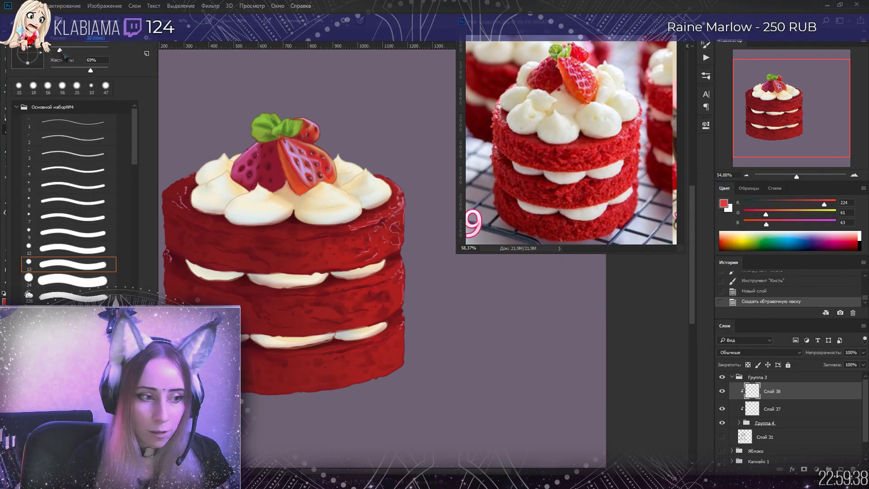
{"action": "left_click", "coordinate": [387, 223]}
{"action": "left_click_drag", "start_coordinate": [388, 223], "coordinate": [384, 227]}
{"action": "left_click_drag", "start_coordinate": [384, 226], "coordinate": [376, 232]}
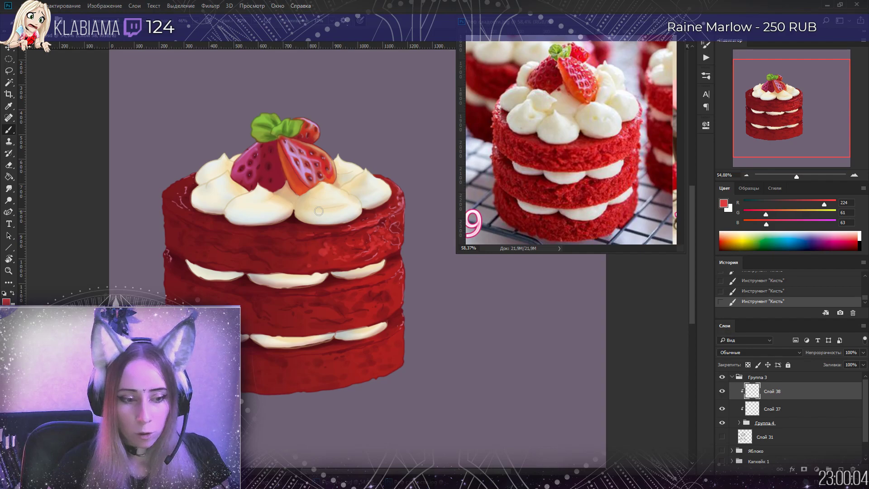
Step back through the last brush strokes and repaint light red crumb texture on the front of the top sponge
{"action": "left_click", "coordinate": [785, 283]}
{"action": "scroll", "coordinate": [784, 284], "scroll_direction": "up", "scroll_amount": 1}
{"action": "left_click", "coordinate": [782, 284]}
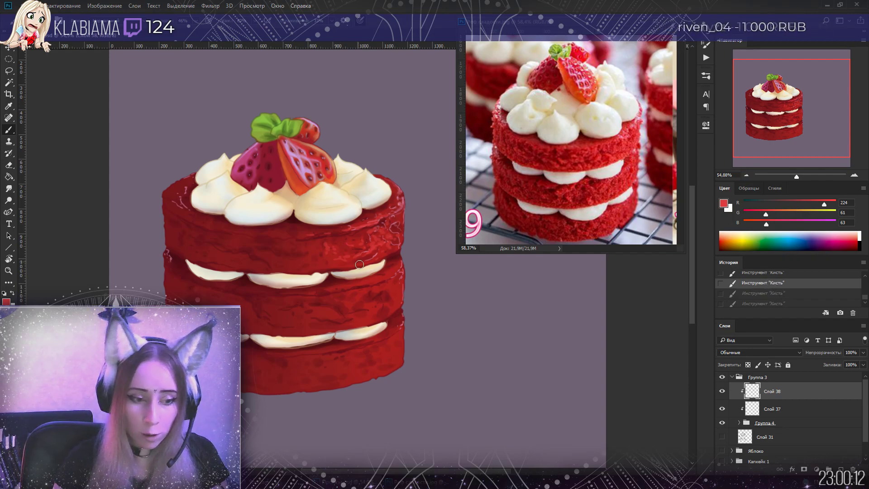
{"action": "left_click", "coordinate": [311, 248]}
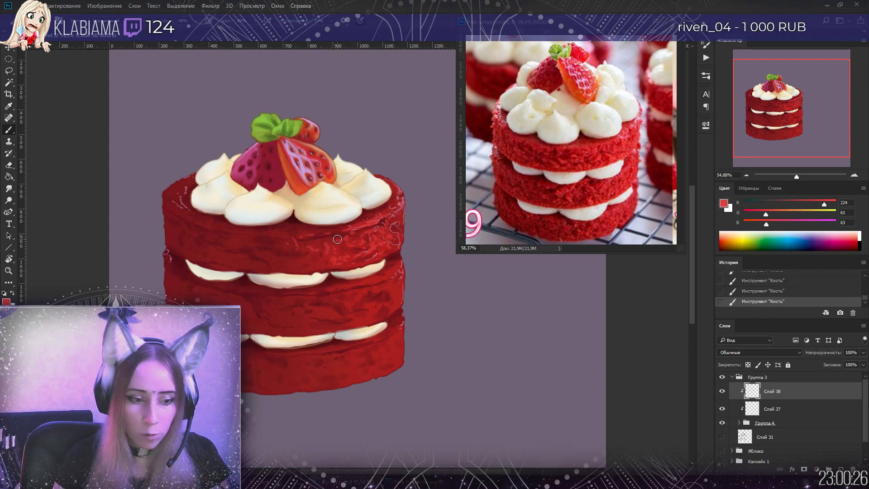
Paint light red crumb texture on the middle sponge, stepping back the last strokes and repainting its front
{"action": "mouse_move", "coordinate": [796, 121]}
{"action": "left_mouse_down"}
{"action": "mouse_move", "coordinate": [785, 117]}
{"action": "mouse_move", "coordinate": [800, 122]}
{"action": "left_mouse_up"}
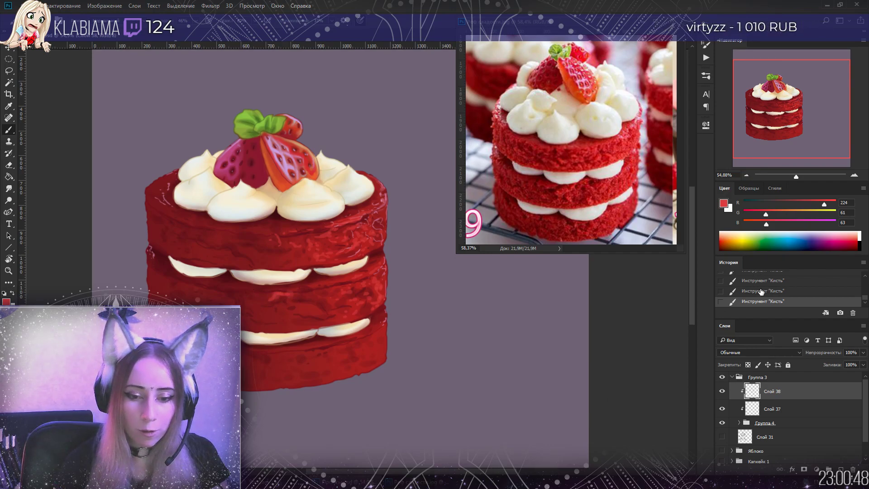
{"action": "scroll", "coordinate": [770, 291], "scroll_direction": "up", "scroll_amount": 2}
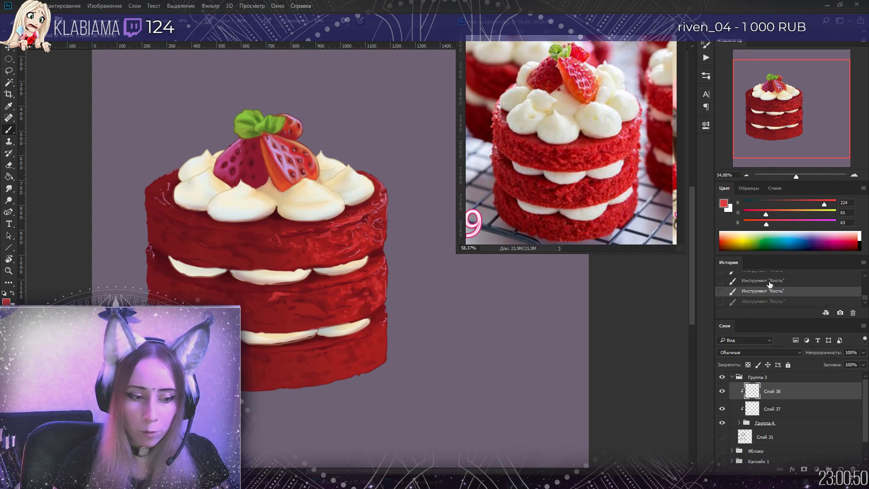
{"action": "left_click", "coordinate": [770, 284]}
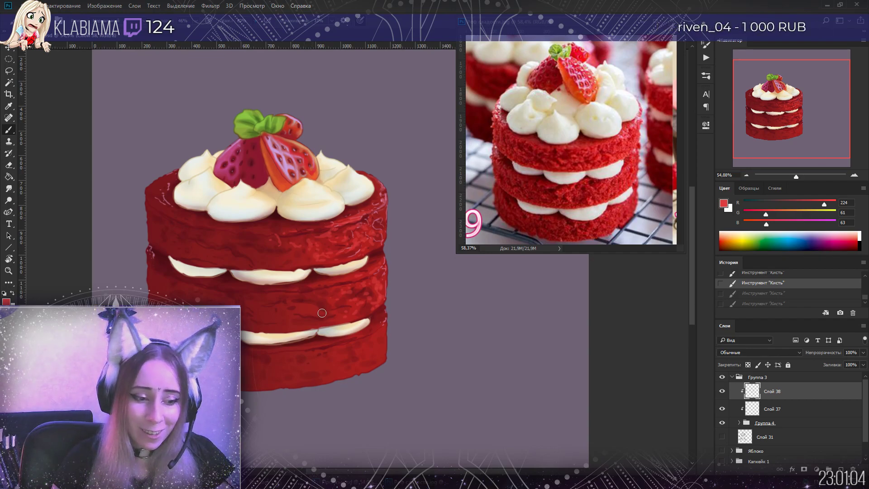
{"action": "left_click", "coordinate": [295, 297]}
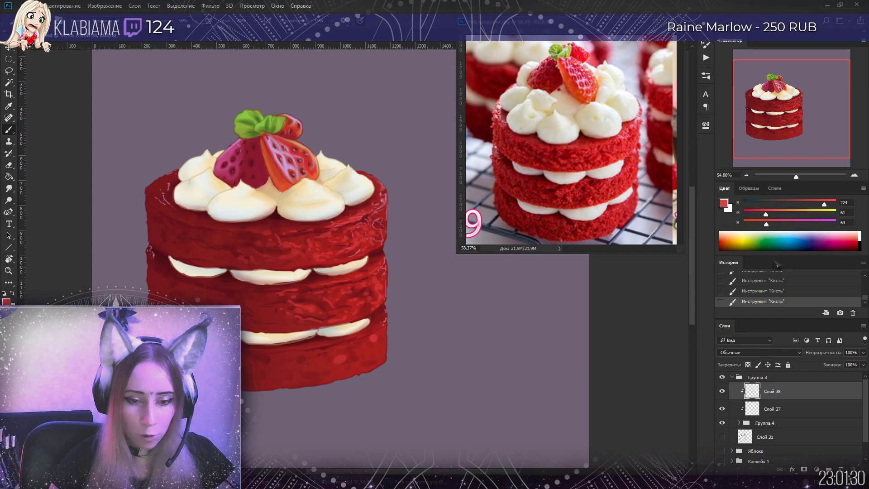
Undo the last dabs on the bottom sponge and paint light red crumb texture on its right part instead
{"action": "left_click", "coordinate": [754, 281]}
{"action": "left_click", "coordinate": [761, 290]}
{"action": "left_click", "coordinate": [763, 287]}
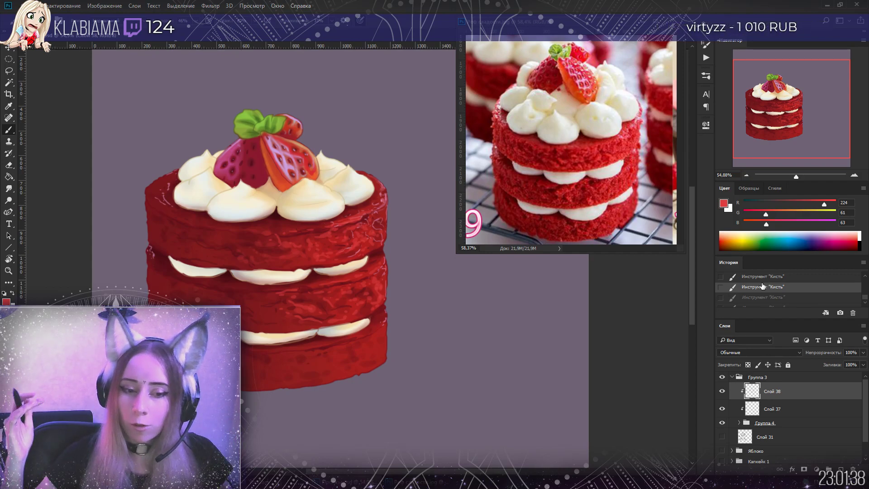
{"action": "left_click_drag", "start_coordinate": [369, 343], "coordinate": [365, 344]}
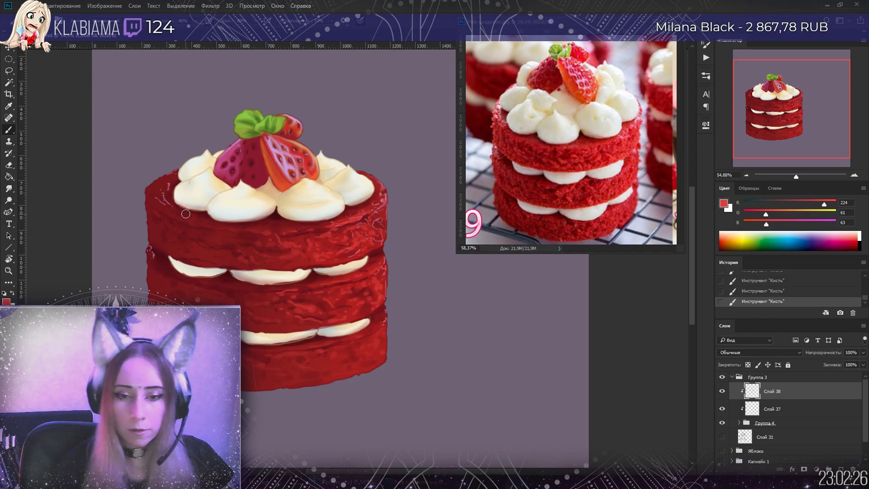
{"action": "left_click", "coordinate": [170, 249]}
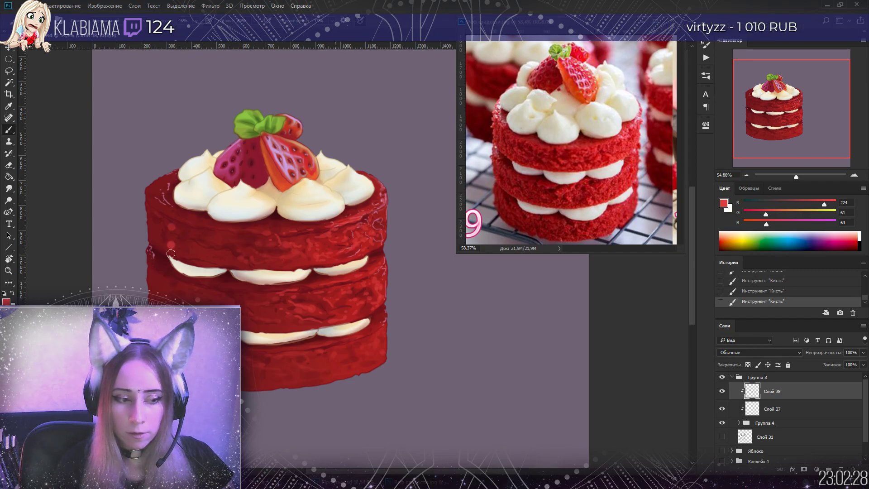
{"action": "left_click", "coordinate": [171, 224]}
{"action": "left_click", "coordinate": [172, 241]}
{"action": "scroll", "coordinate": [207, 231], "scroll_direction": "down", "scroll_amount": 3}
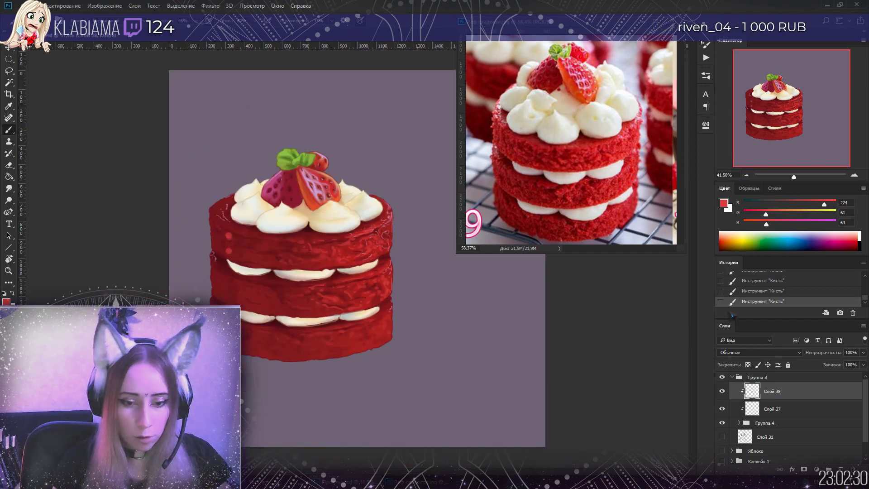
{"action": "left_click", "coordinate": [752, 284]}
{"action": "scroll", "coordinate": [753, 287], "scroll_direction": "up", "scroll_amount": 1}
{"action": "left_click", "coordinate": [753, 287]}
{"action": "scroll", "coordinate": [760, 283], "scroll_direction": "up", "scroll_amount": 1}
{"action": "scroll", "coordinate": [759, 290], "scroll_direction": "down", "scroll_amount": 1}
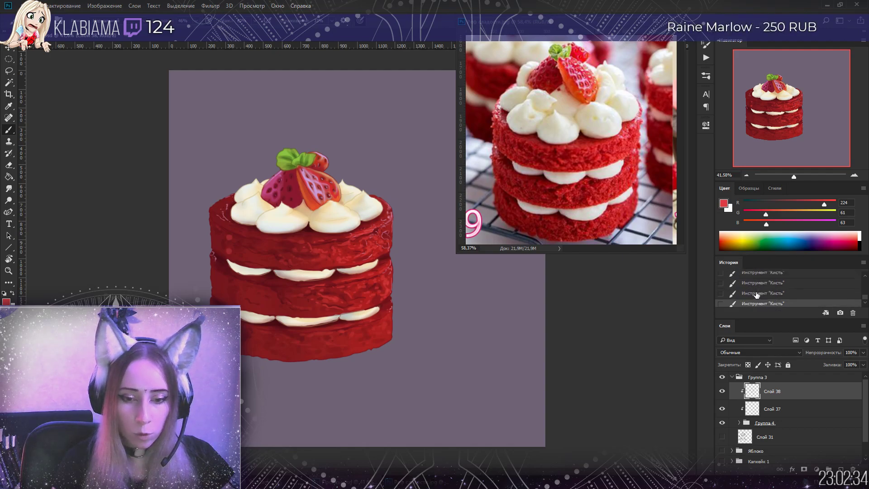
{"action": "left_click", "coordinate": [757, 294]}
{"action": "left_click", "coordinate": [758, 283]}
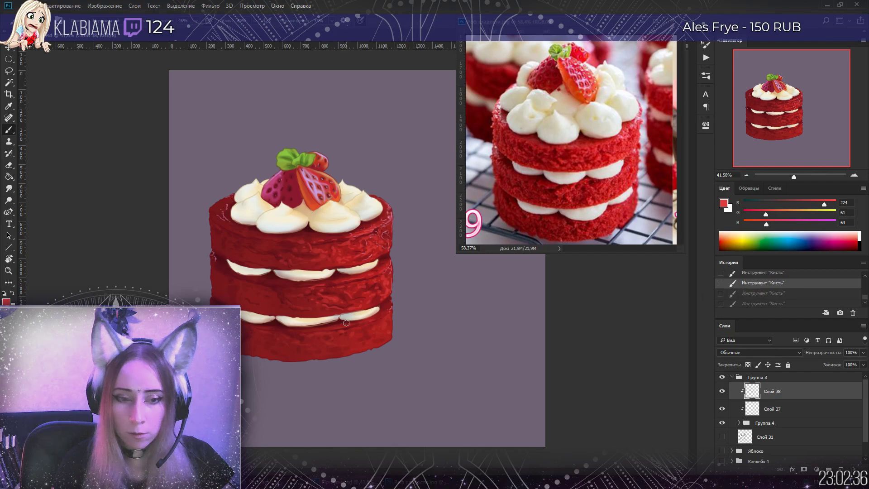
Paint light red crumb texture on the left part of the top sponge on Слой 38
{"action": "scroll", "coordinate": [346, 323], "scroll_direction": "down", "scroll_amount": 6}
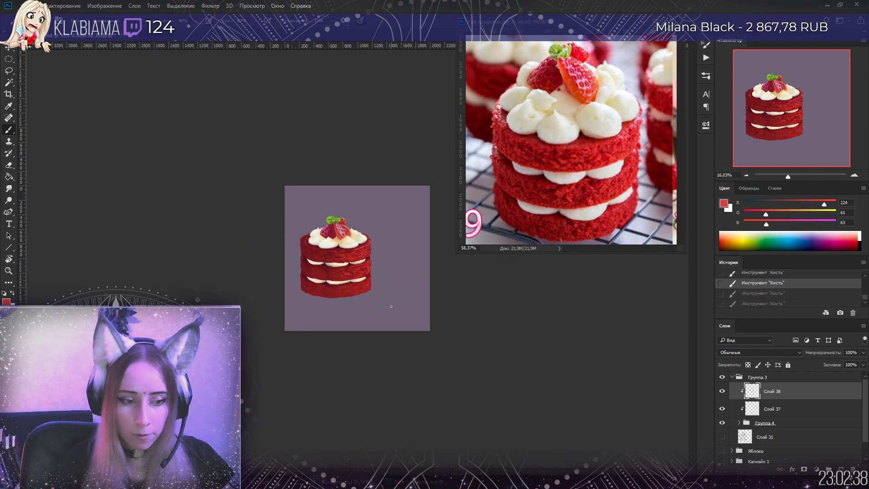
{"action": "scroll", "coordinate": [391, 307], "scroll_direction": "up", "scroll_amount": 3}
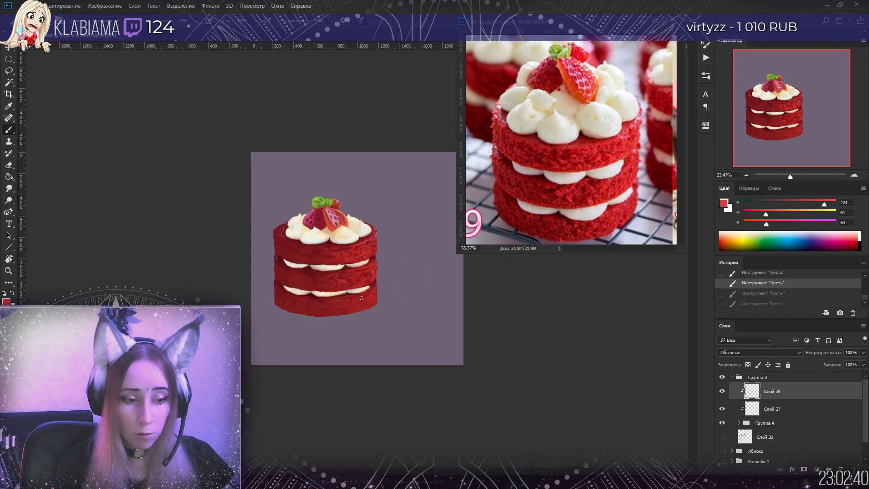
{"action": "scroll", "coordinate": [344, 294], "scroll_direction": "up", "scroll_amount": 4}
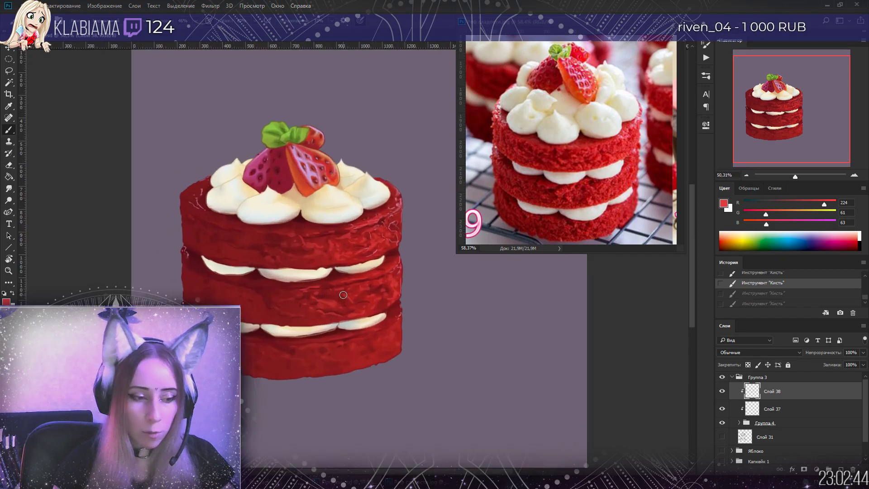
{"action": "left_click_drag", "start_coordinate": [192, 222], "coordinate": [201, 238]}
{"action": "left_click", "coordinate": [203, 236]}
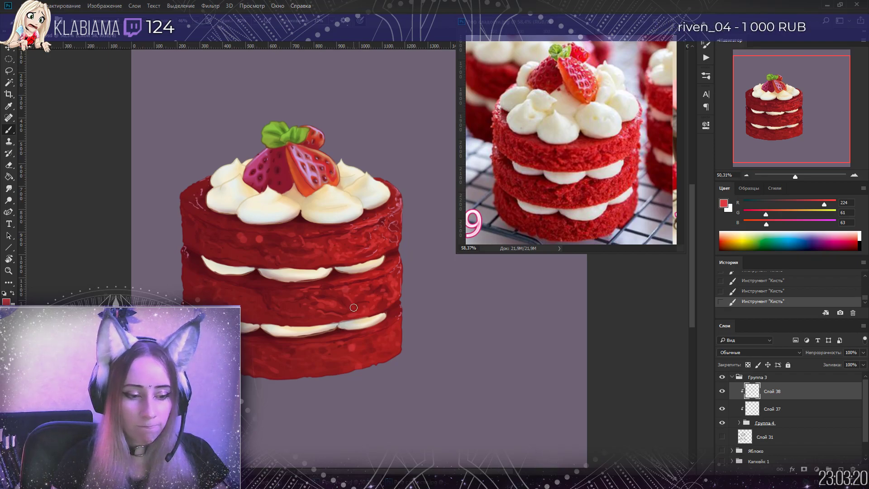
Undo the latest round brush dabs on the top and bottom sponges
{"action": "left_click", "coordinate": [780, 292]}
{"action": "scroll", "coordinate": [780, 291], "scroll_direction": "up", "scroll_amount": 1}
{"action": "left_click", "coordinate": [779, 286]}
{"action": "scroll", "coordinate": [779, 285], "scroll_direction": "up", "scroll_amount": 1}
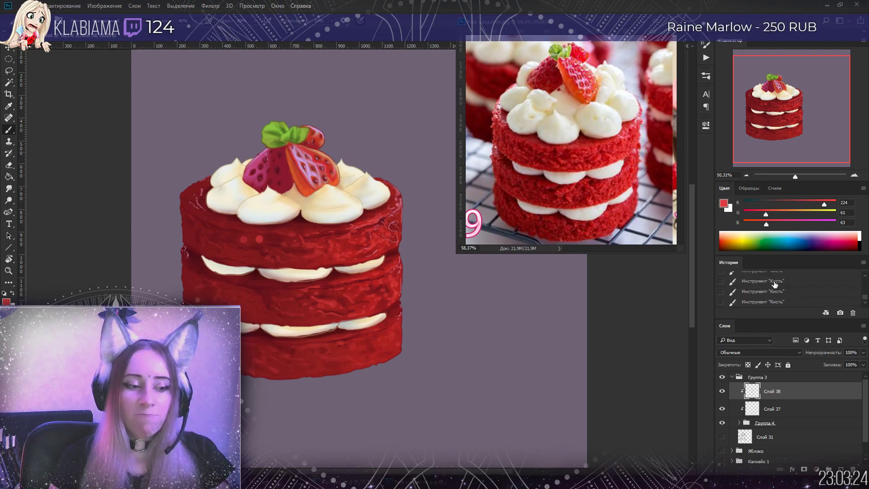
{"action": "left_click", "coordinate": [767, 281]}
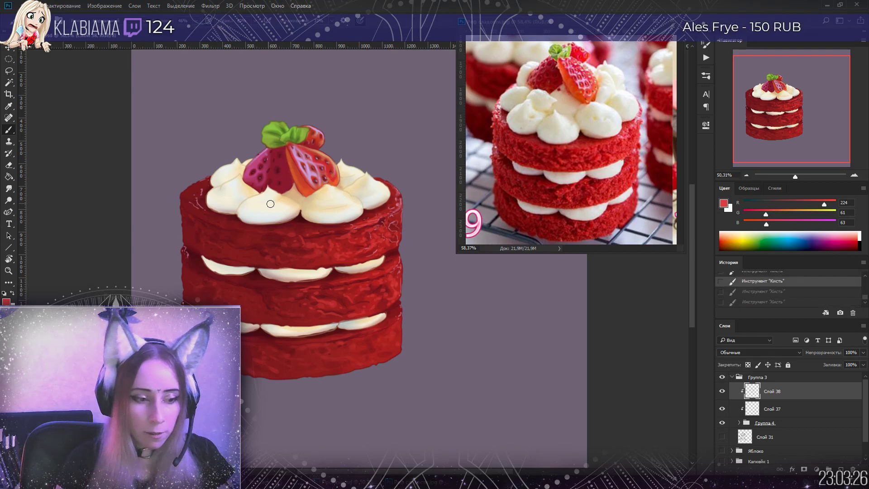
Paint light red crumb texture along the lower front edge of the bottom sponge on Слой 38
{"action": "key", "text": "ctrl+shift+z"}
{"action": "key", "text": "ctrl+shift+z"}
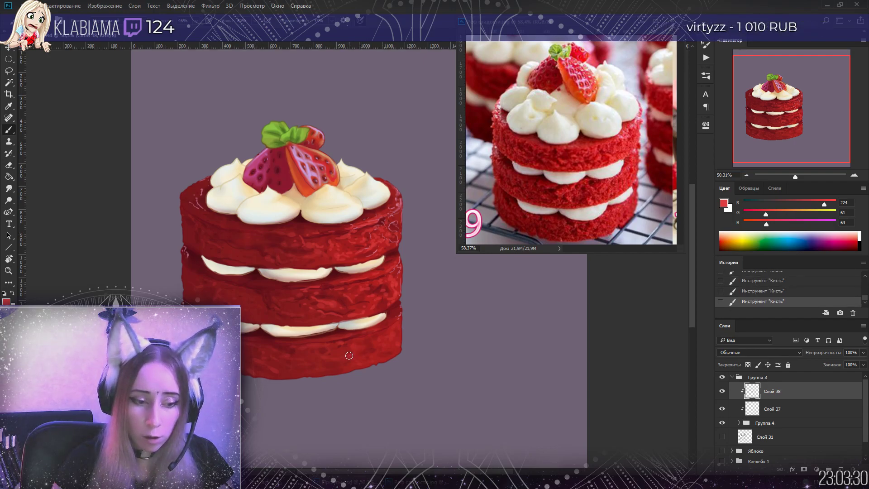
{"action": "key", "text": "ctrl+z"}
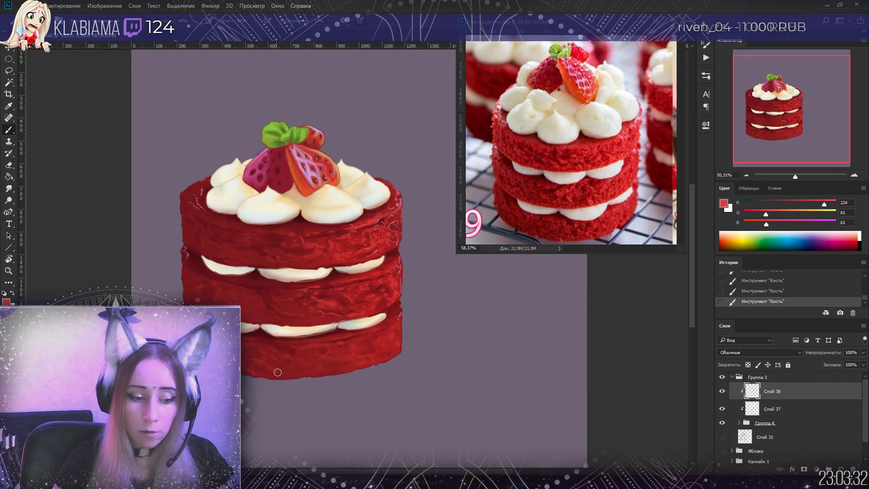
{"action": "left_click_drag", "start_coordinate": [277, 373], "coordinate": [298, 373]}
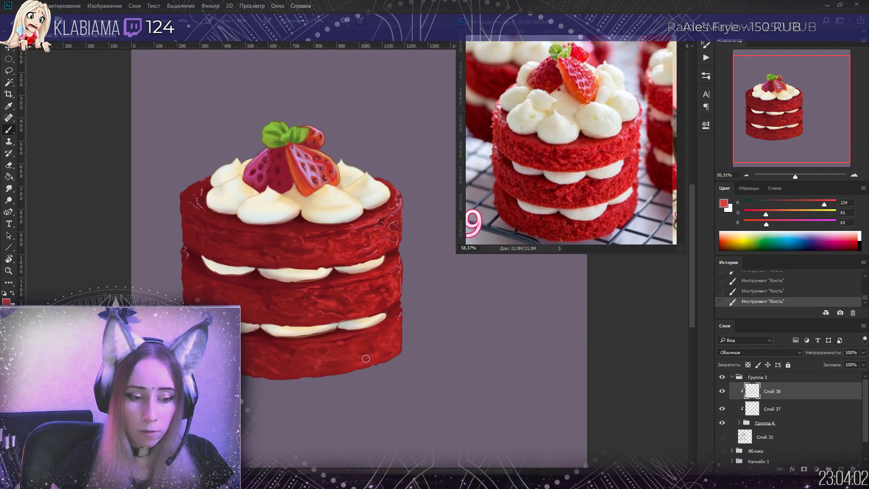
Merge layers Слой 38 and Слой 37 with Группа 4 into a single cake layer
{"action": "left_click", "coordinate": [792, 177]}
{"action": "left_click_drag", "start_coordinate": [792, 177], "coordinate": [793, 166]}
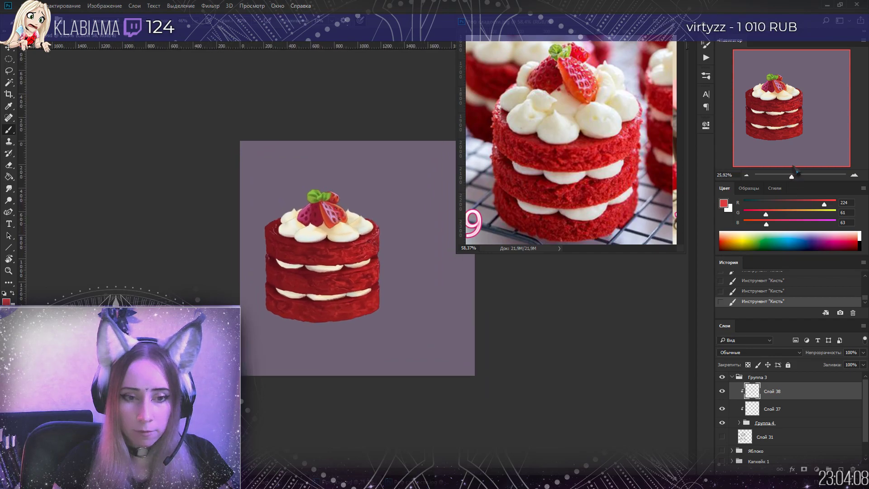
{"action": "left_click", "coordinate": [763, 424], "text": "shift"}
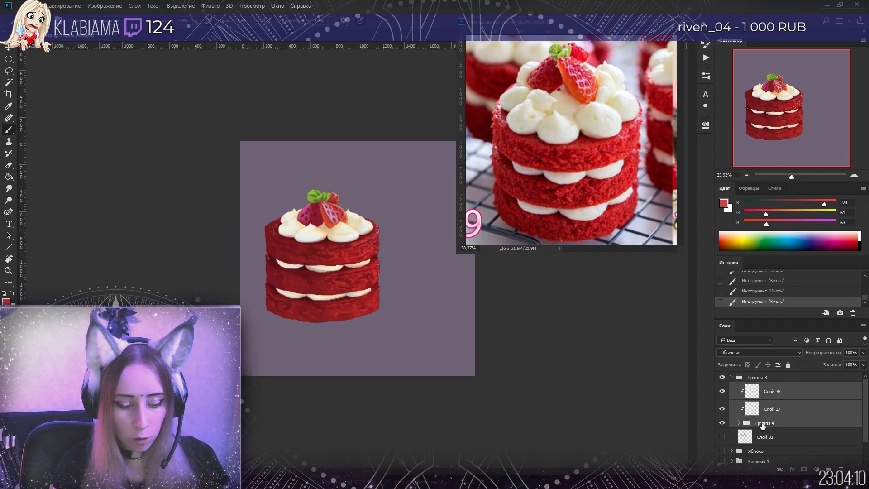
{"action": "key", "text": "ctrl+e"}
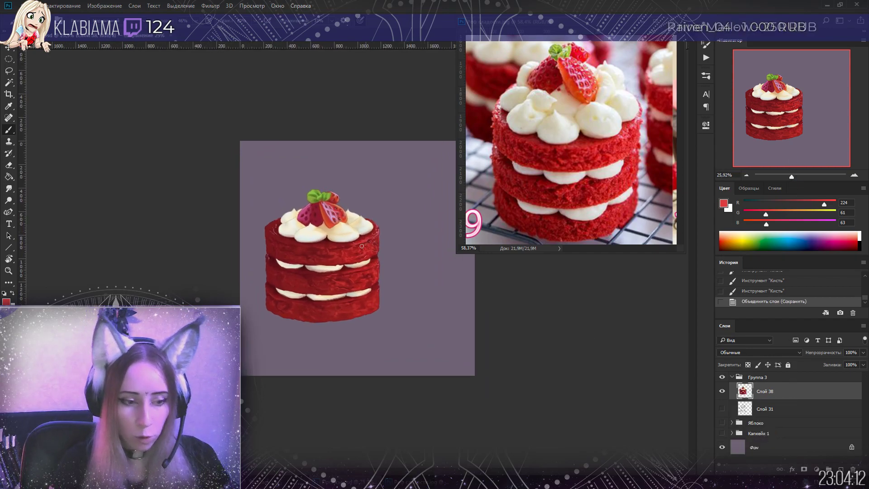
Paint red (RGB 208, 43, 55) over the left edge of the front strawberry on the merged layer
{"action": "scroll", "coordinate": [388, 239], "scroll_direction": "up", "scroll_amount": 5}
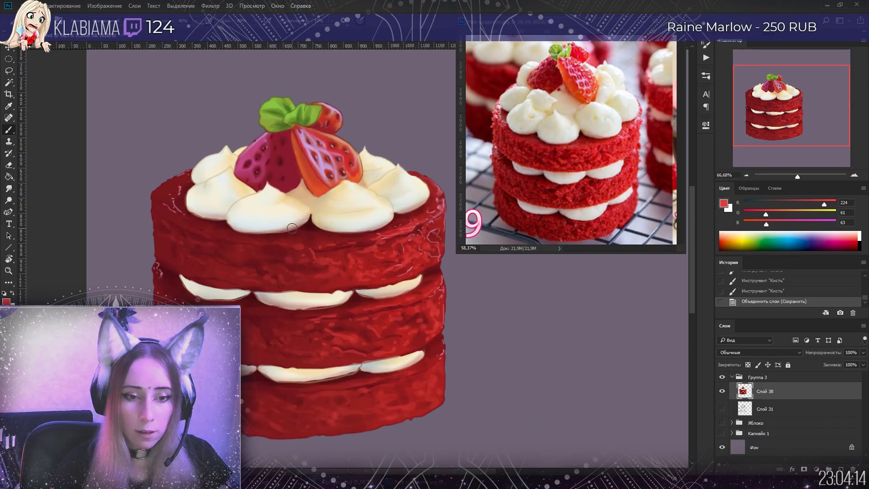
{"action": "left_click_drag", "start_coordinate": [798, 110], "coordinate": [797, 103]}
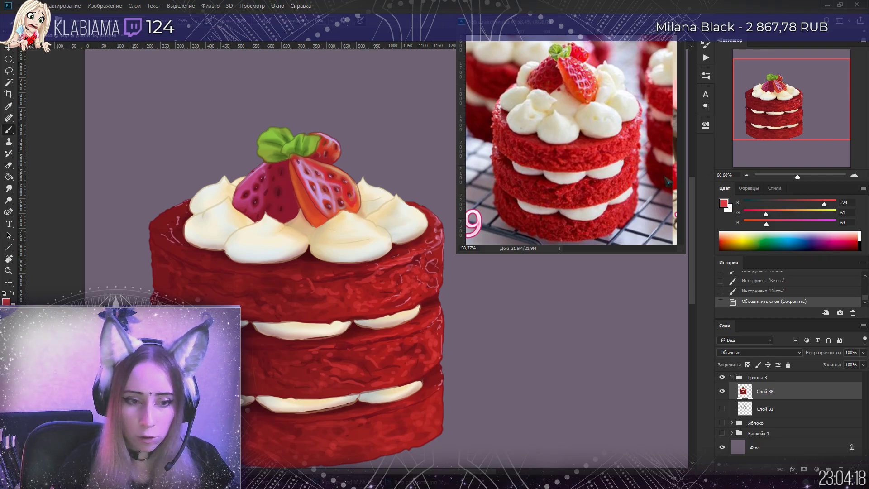
{"action": "left_click", "coordinate": [297, 166], "text": "alt"}
{"action": "left_click_drag", "start_coordinate": [298, 178], "coordinate": [322, 222]}
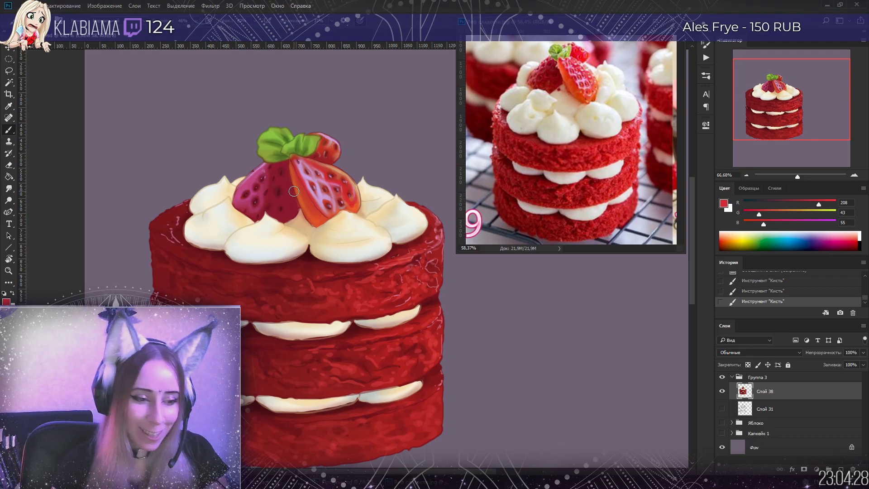
{"action": "left_click_drag", "start_coordinate": [326, 217], "coordinate": [321, 206]}
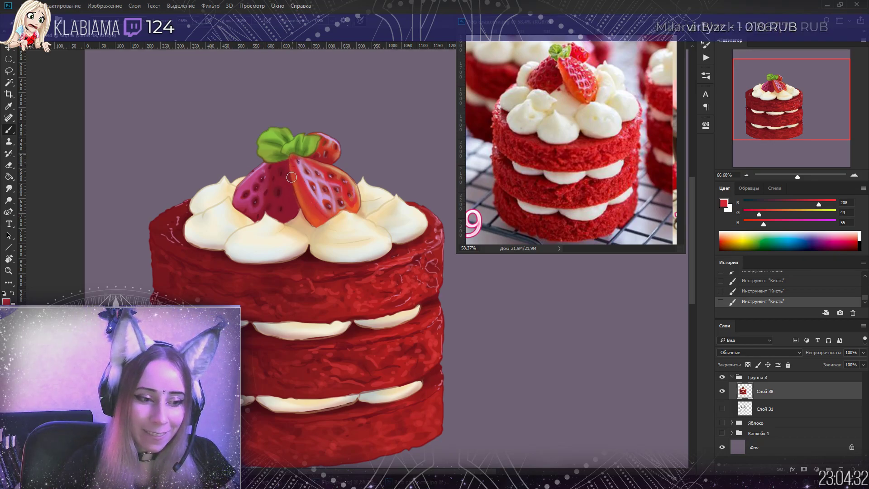
Refine the strawberry edges with a smaller brush, using orange (RGB 208, 89, 42) and dark red (RGB 138, 25, 47)
{"action": "left_click", "coordinate": [40, 21]}
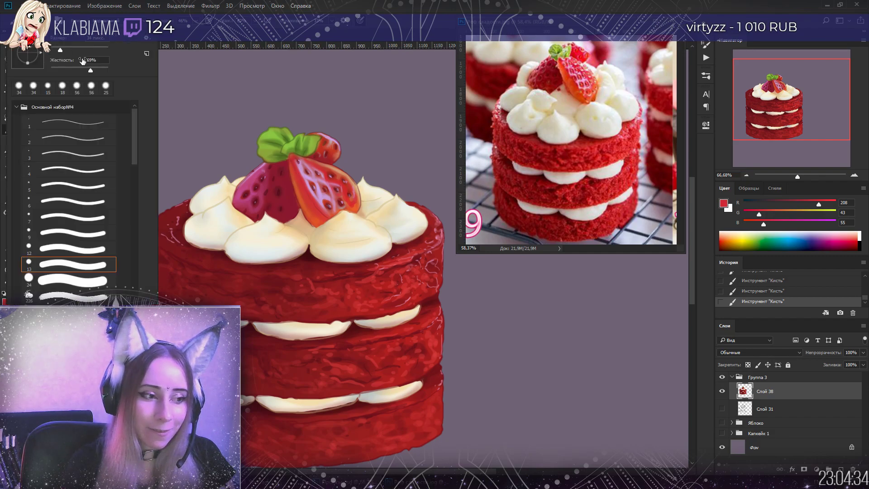
{"action": "key", "text": "Return"}
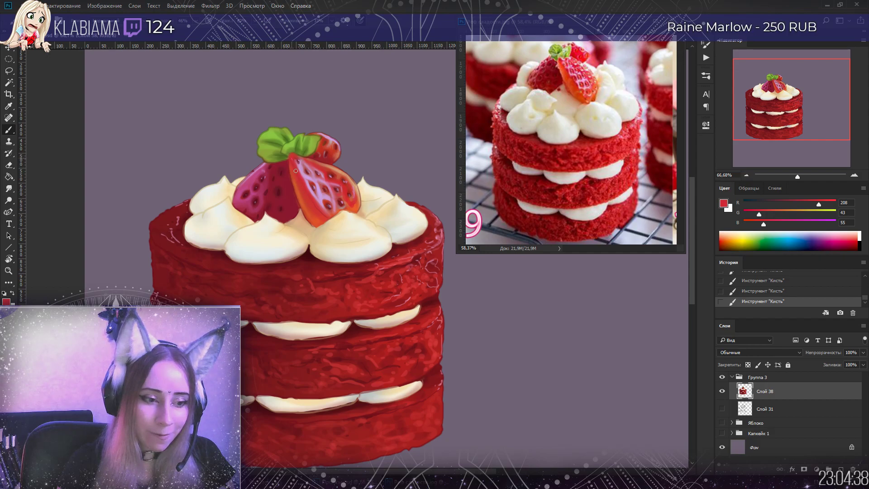
{"action": "left_click", "coordinate": [304, 196], "text": "alt"}
{"action": "left_click", "coordinate": [300, 200], "text": "alt"}
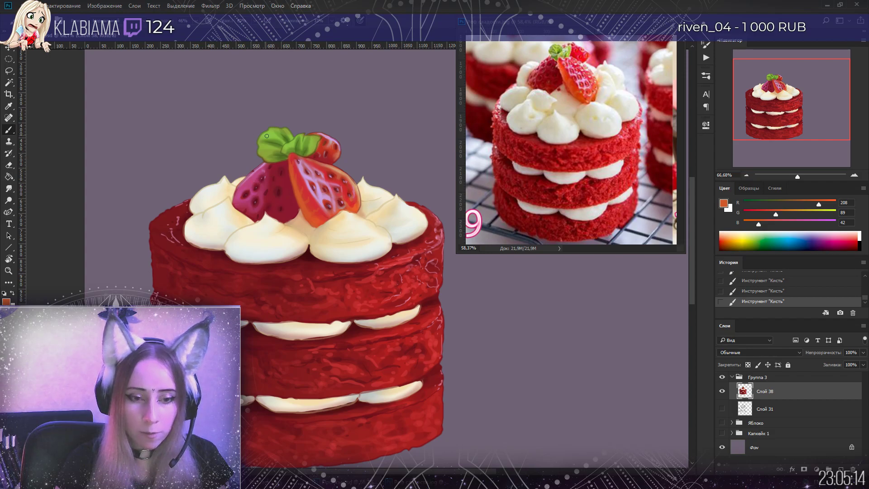
{"action": "left_click", "coordinate": [298, 223], "text": "alt"}
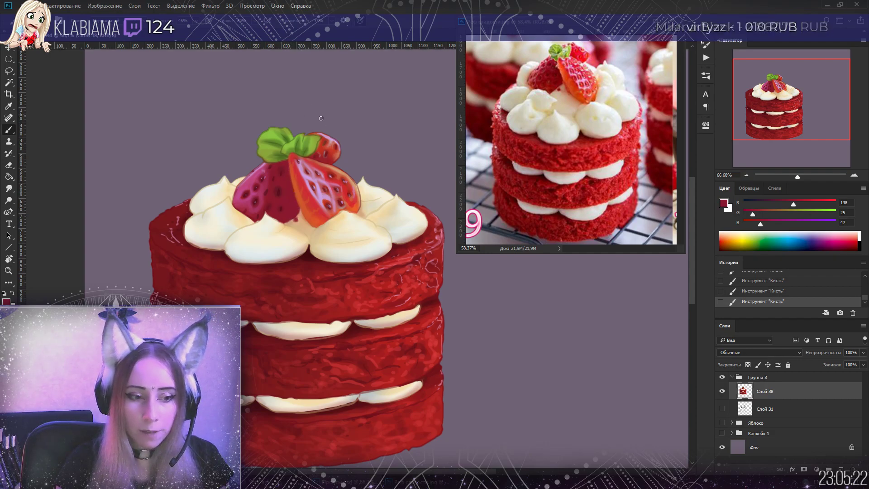
Brighten the rear strawberry with pinkish red (RGB 231, 13, 69) and sample orange (RGB 232, 94, 41) for its details
{"action": "left_click", "coordinate": [726, 205]}
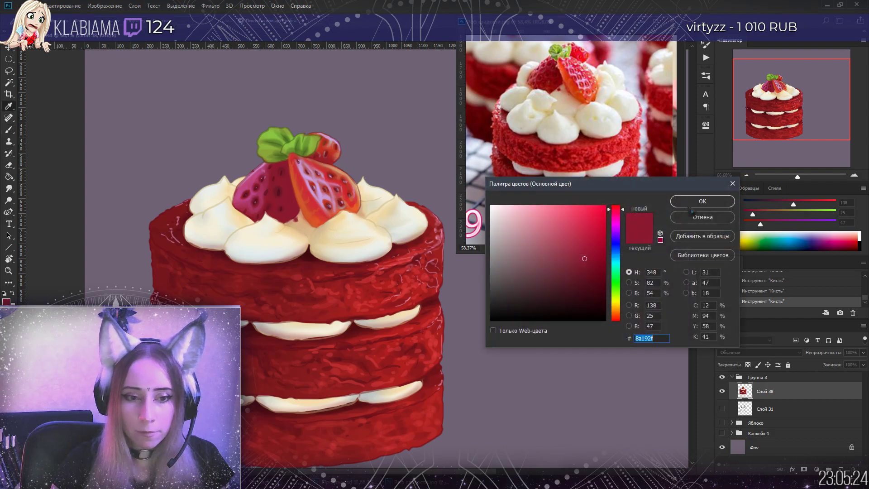
{"action": "left_click", "coordinate": [594, 213]}
{"action": "left_click_drag", "start_coordinate": [619, 211], "coordinate": [622, 211]}
{"action": "left_click", "coordinate": [596, 217]}
{"action": "left_click", "coordinate": [599, 215]}
{"action": "left_click", "coordinate": [689, 201]}
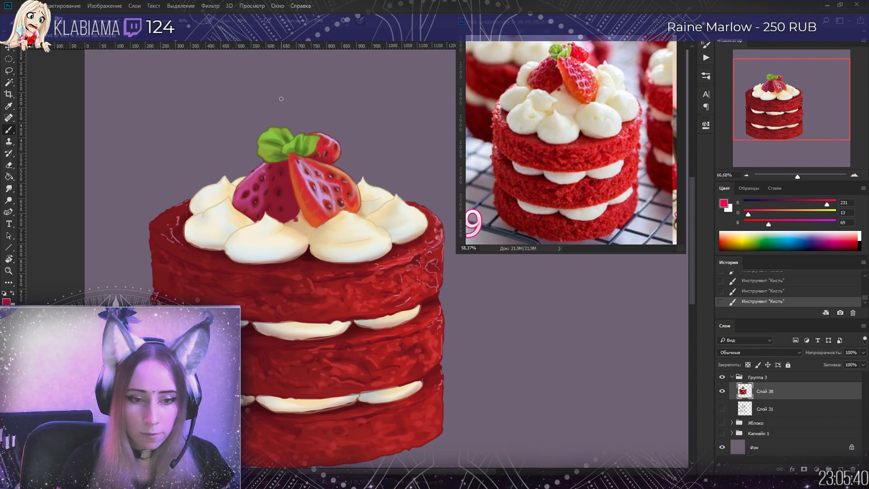
{"action": "left_click", "coordinate": [357, 203], "text": "alt"}
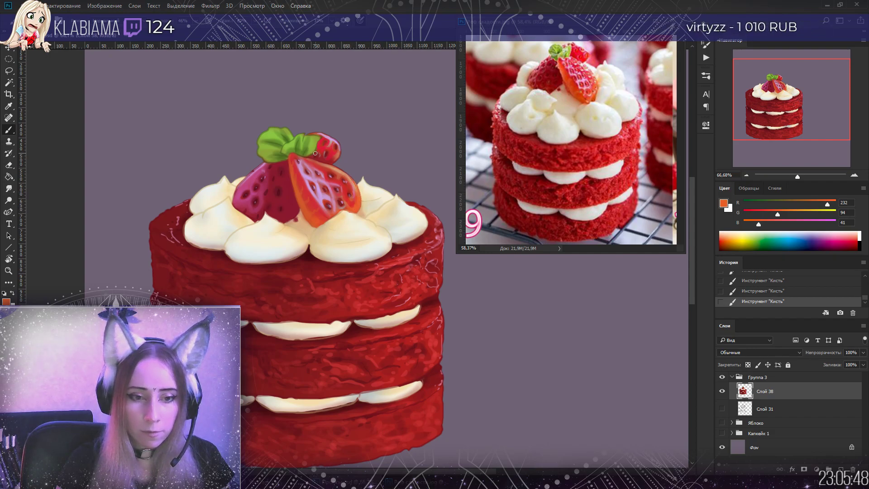
{"action": "left_click", "coordinate": [724, 203]}
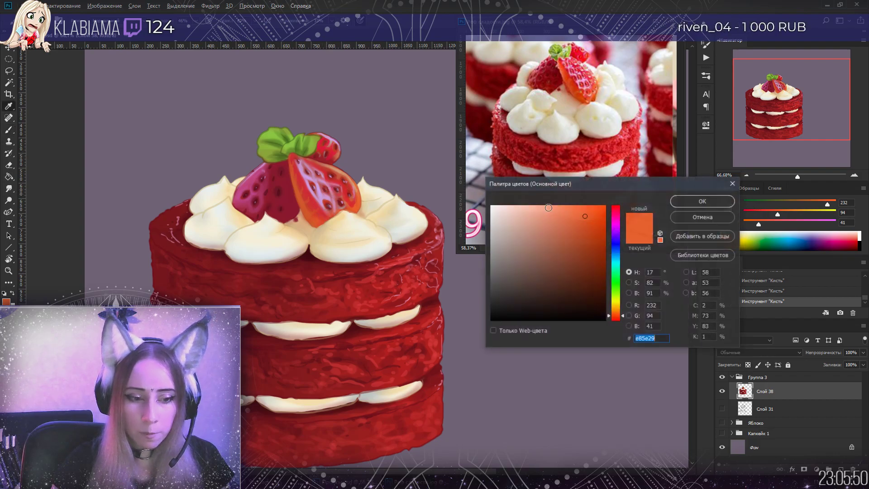
{"action": "left_click", "coordinate": [702, 218]}
Shade the front cream swirl beneath the strawberries with sampled beige (RGB 215, 176, 136)
{"action": "left_click", "coordinate": [309, 226], "text": "alt"}
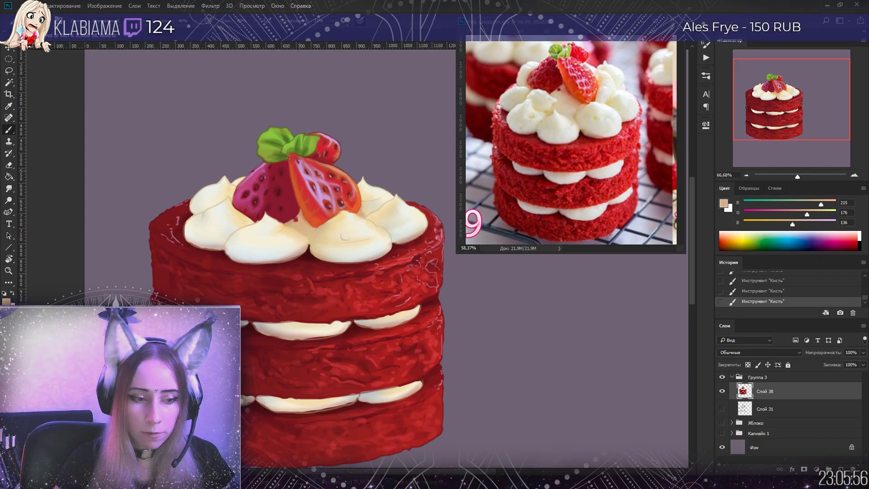
{"action": "left_click", "coordinate": [44, 21]}
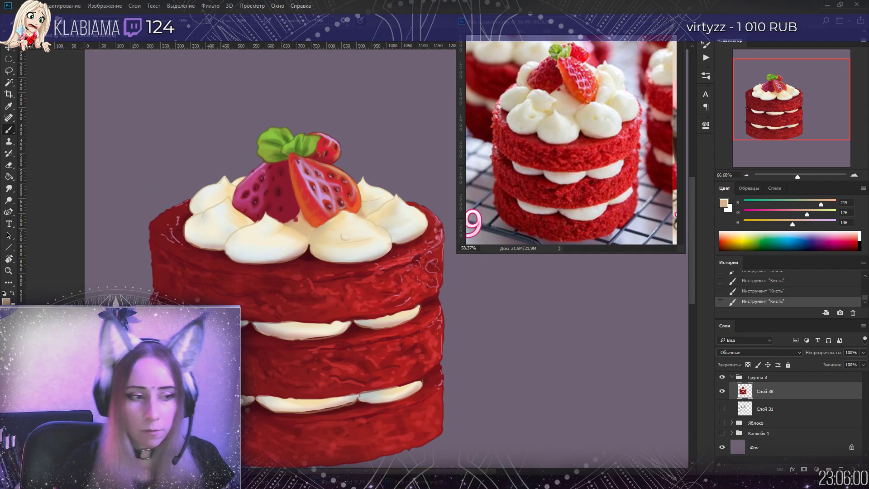
{"action": "right_click", "coordinate": [60, 60]}
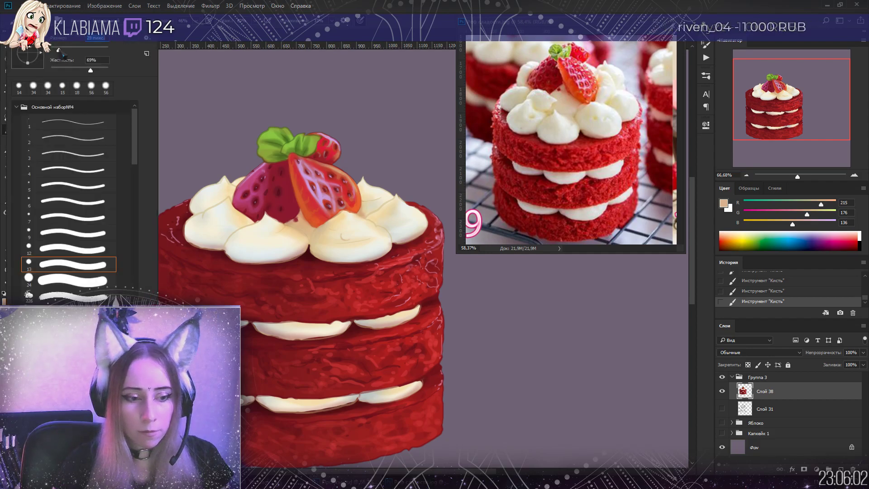
{"action": "left_click", "coordinate": [346, 239]}
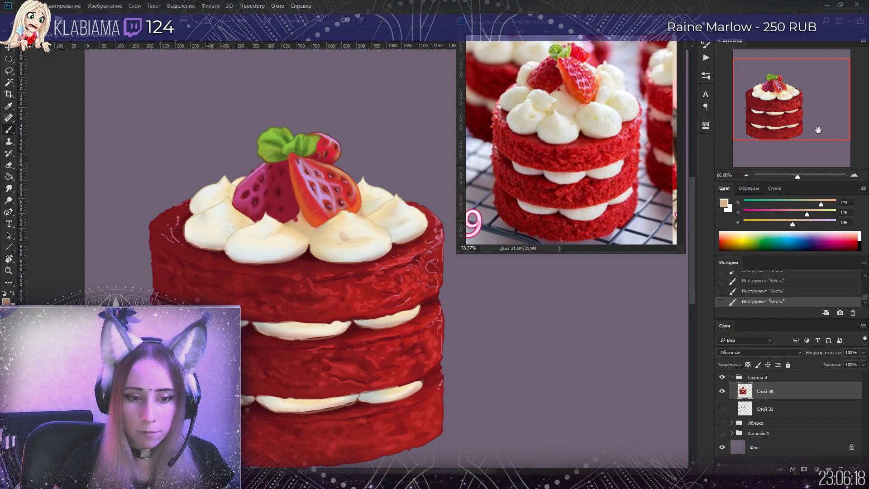
Add a new layer clipped to Слой 38 and set its blend mode to Перекрытие
{"action": "left_click_drag", "start_coordinate": [800, 179], "coordinate": [794, 181]}
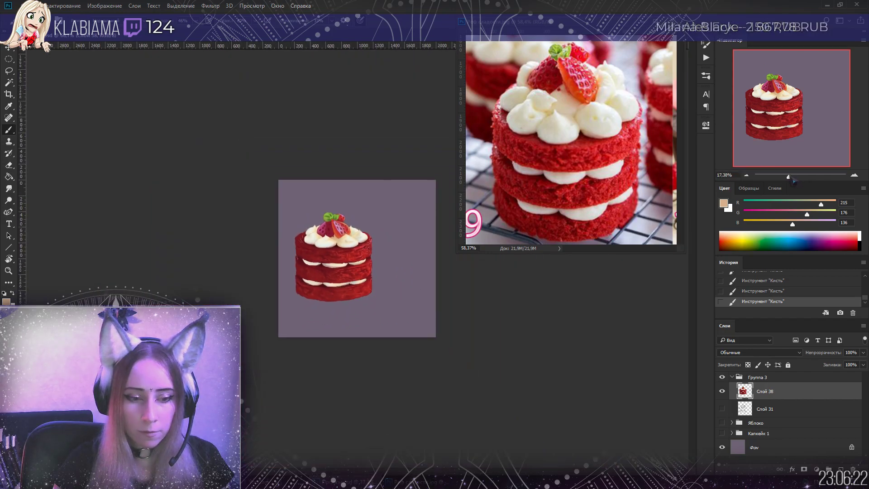
{"action": "left_click_drag", "start_coordinate": [794, 181], "coordinate": [800, 181]}
{"action": "left_click", "coordinate": [842, 469]}
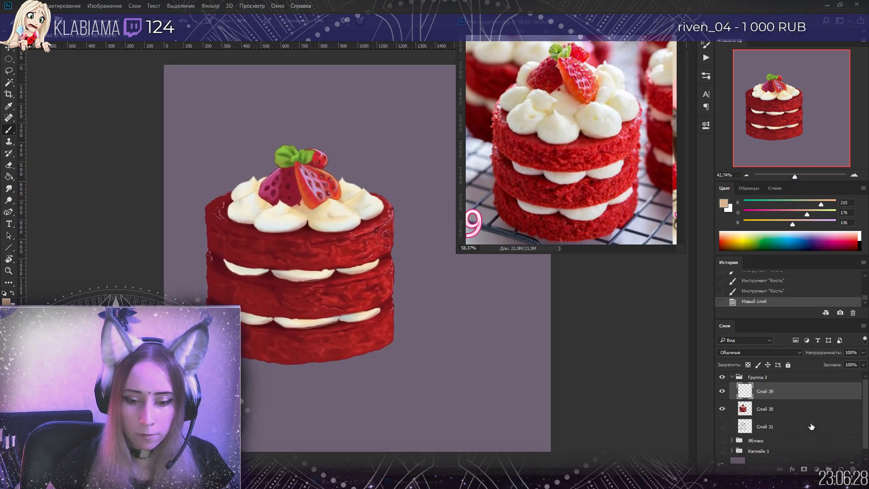
{"action": "left_click", "coordinate": [771, 398], "text": "alt"}
{"action": "left_click", "coordinate": [754, 352]}
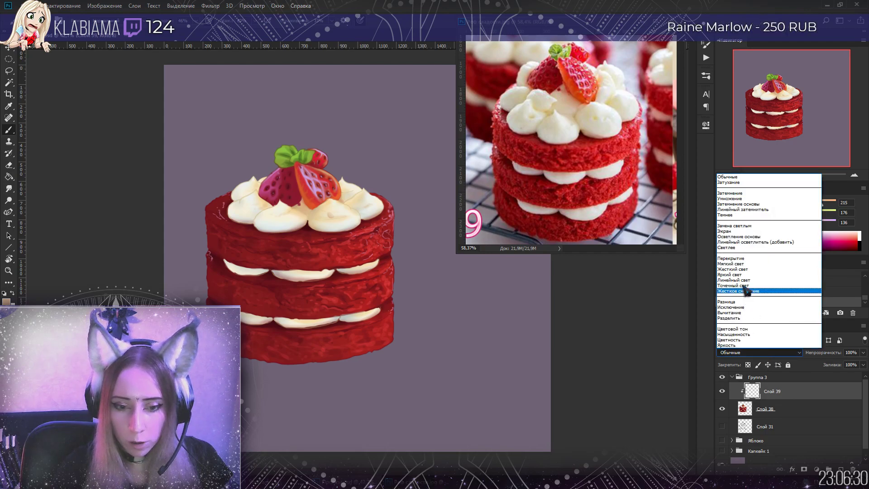
{"action": "left_click", "coordinate": [743, 259]}
Paint muted blue (RGB 120, 146, 176) down the cake's left side on Слой 39 with a large brush at 0% hardness
{"action": "left_click", "coordinate": [726, 204]}
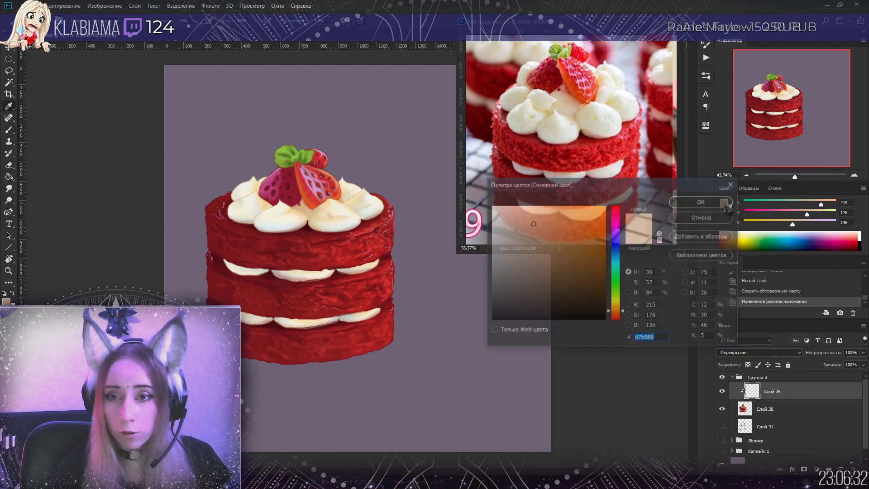
{"action": "left_click", "coordinate": [624, 253]}
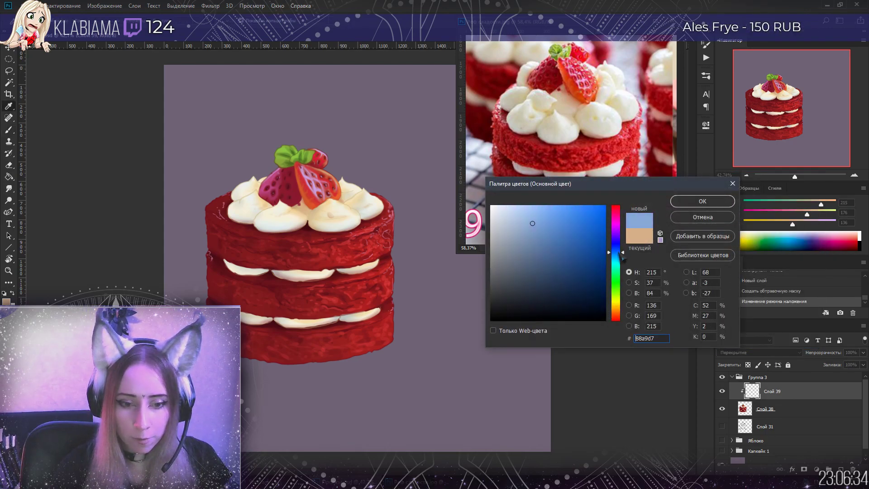
{"action": "left_click", "coordinate": [527, 246]}
{"action": "left_click_drag", "start_coordinate": [526, 246], "coordinate": [527, 241]}
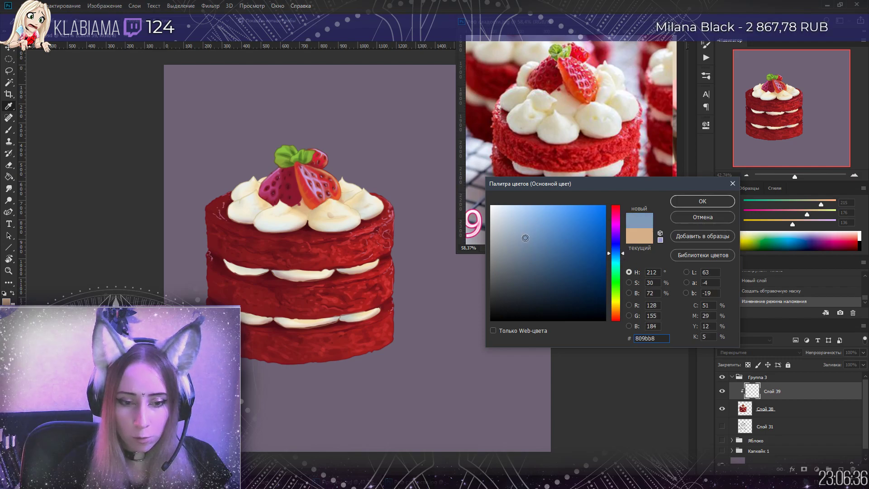
{"action": "left_click", "coordinate": [703, 201]}
{"action": "key", "text": "b"}
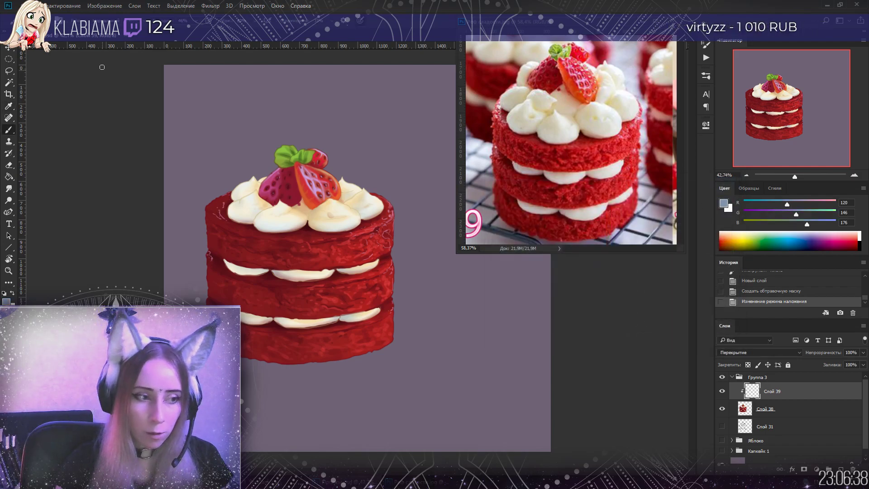
{"action": "left_click", "coordinate": [40, 21]}
{"action": "left_click_drag", "start_coordinate": [61, 70], "coordinate": [50, 70]}
{"action": "left_click_drag", "start_coordinate": [88, 50], "coordinate": [95, 50]}
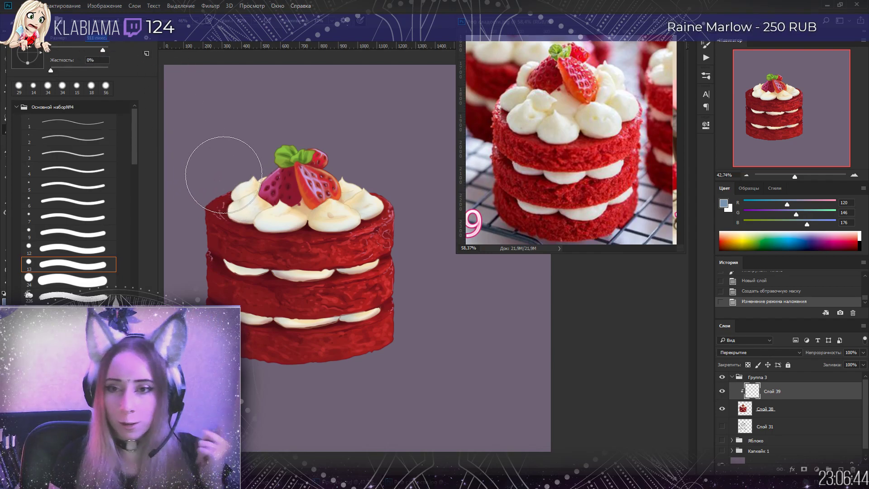
{"action": "mouse_move", "coordinate": [218, 169]}
{"action": "left_mouse_down"}
{"action": "mouse_move", "coordinate": [215, 312]}
{"action": "mouse_move", "coordinate": [216, 201]}
{"action": "mouse_move", "coordinate": [265, 409]}
{"action": "left_mouse_up"}
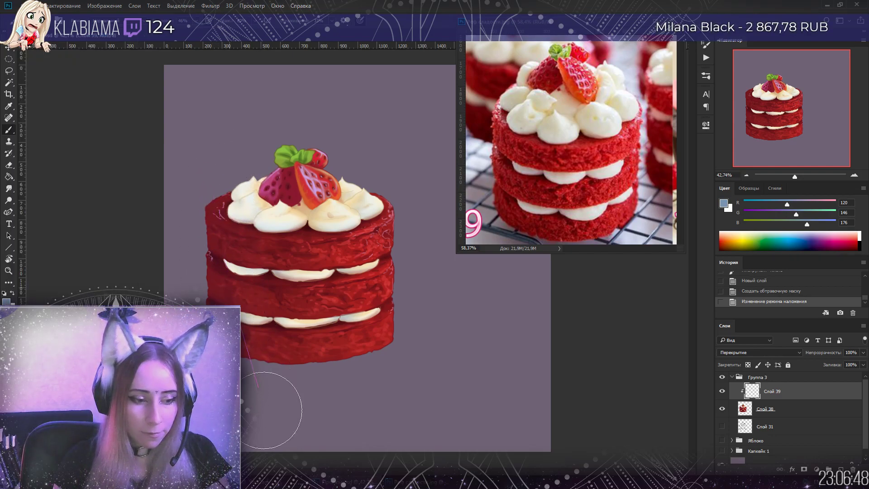
{"action": "left_click_drag", "start_coordinate": [254, 372], "coordinate": [237, 196]}
{"action": "mouse_move", "coordinate": [241, 337]}
{"action": "left_mouse_down"}
{"action": "mouse_move", "coordinate": [227, 185]}
{"action": "mouse_move", "coordinate": [242, 136]}
{"action": "mouse_move", "coordinate": [248, 385]}
{"action": "left_mouse_up"}
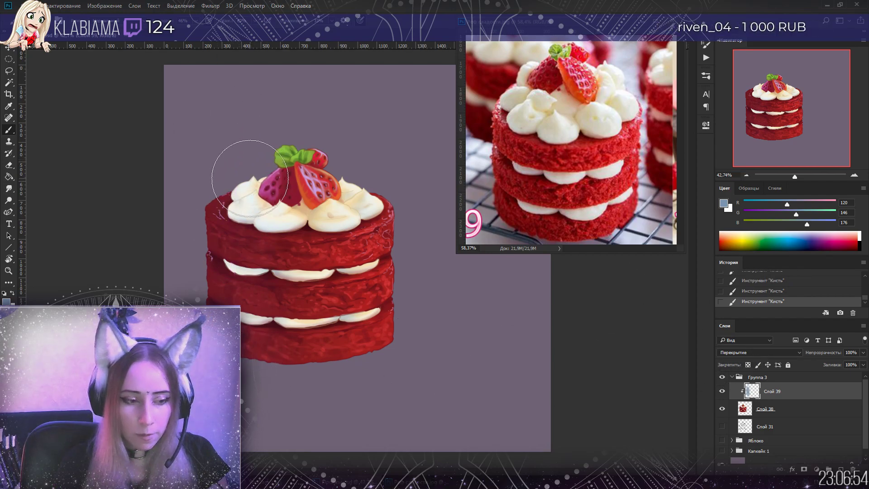
Raise the saturation of Слой 39 by 2 with a Цветовой тон/Насыщенность adjustment
{"action": "left_click", "coordinate": [104, 5]}
{"action": "mouse_move", "coordinate": [136, 28]}
{"action": "left_click", "coordinate": [290, 75]}
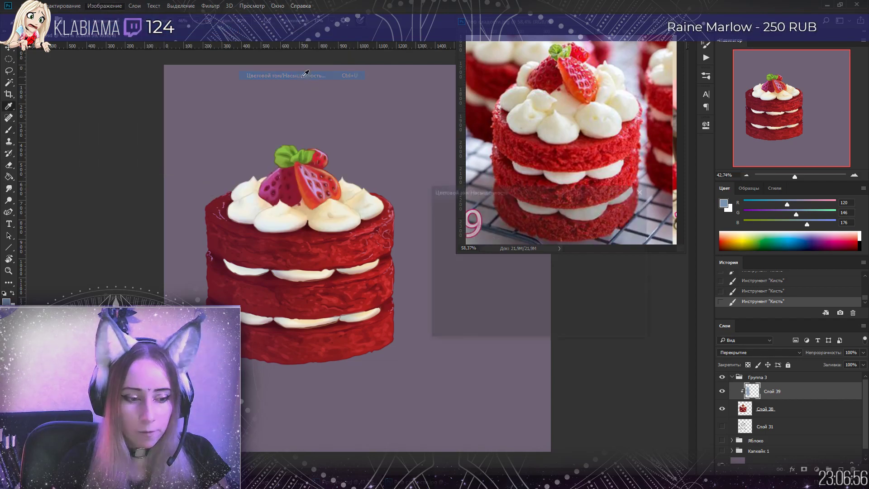
{"action": "mouse_move", "coordinate": [518, 276]}
{"action": "left_mouse_down"}
{"action": "mouse_move", "coordinate": [530, 277]}
{"action": "mouse_move", "coordinate": [519, 276]}
{"action": "left_mouse_up"}
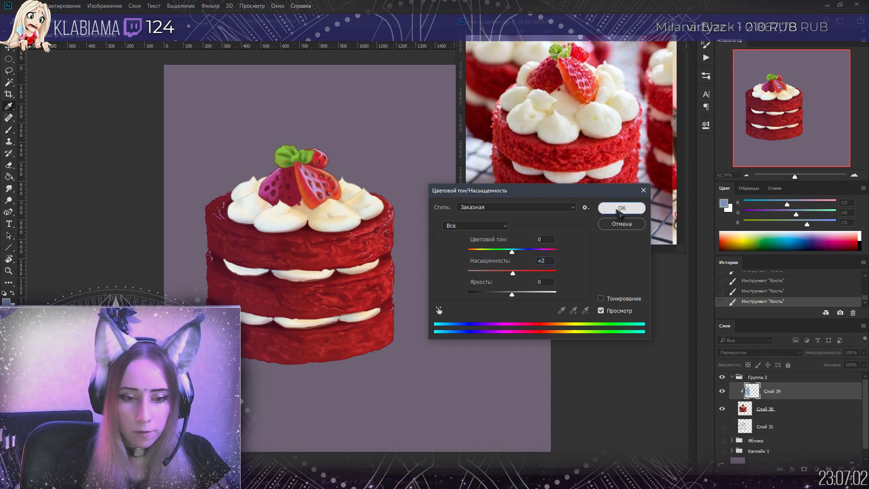
{"action": "left_click", "coordinate": [622, 208]}
Paint warm beige (RGB 210, 175, 120) over the cake's upper right, right side and sponge fronts on Слой 39
{"action": "left_click", "coordinate": [724, 204]}
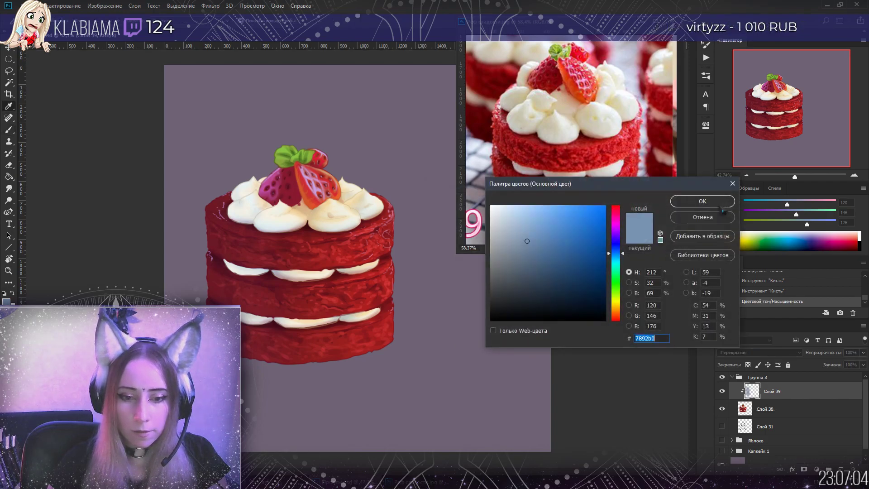
{"action": "left_click", "coordinate": [617, 308]}
{"action": "left_click_drag", "start_coordinate": [617, 310], "coordinate": [617, 309]}
{"action": "left_click_drag", "start_coordinate": [530, 237], "coordinate": [540, 226]}
{"action": "left_click", "coordinate": [703, 202]}
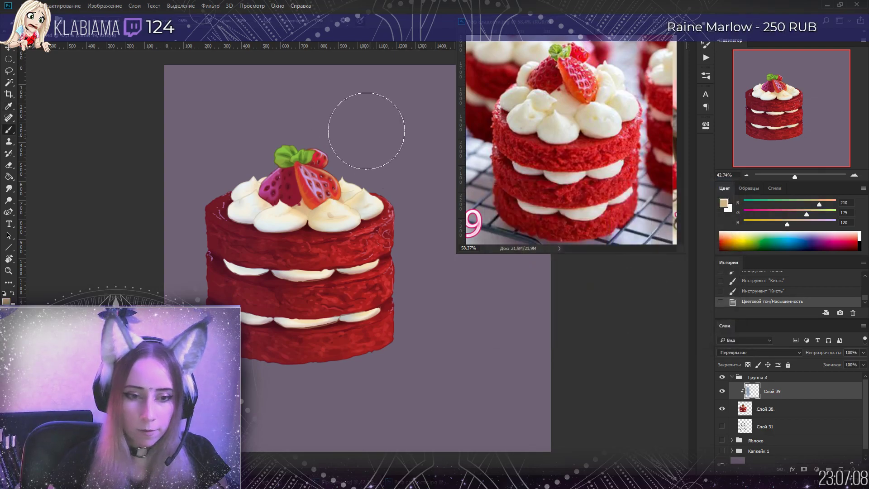
{"action": "mouse_move", "coordinate": [384, 178]}
{"action": "left_mouse_down"}
{"action": "mouse_move", "coordinate": [349, 169]}
{"action": "mouse_move", "coordinate": [311, 137]}
{"action": "left_mouse_up"}
{"action": "left_click_drag", "start_coordinate": [355, 163], "coordinate": [326, 146]}
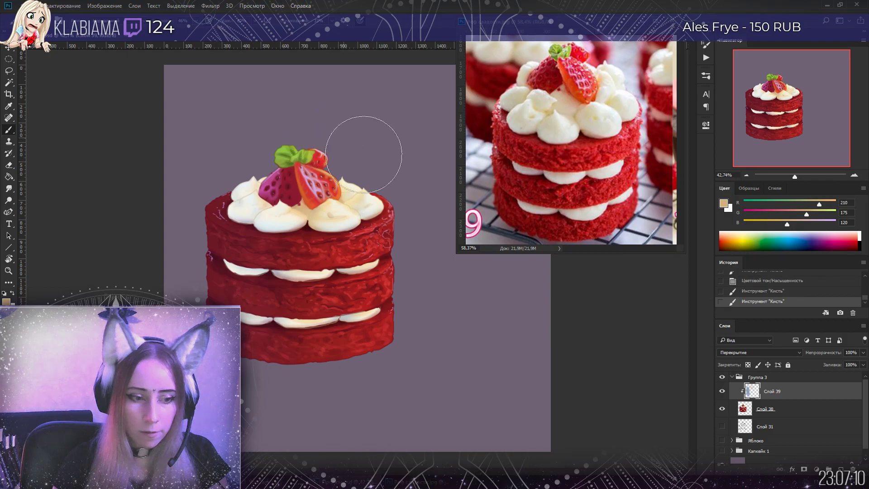
{"action": "mouse_move", "coordinate": [400, 198]}
{"action": "left_mouse_down"}
{"action": "mouse_move", "coordinate": [408, 249]}
{"action": "mouse_move", "coordinate": [403, 373]}
{"action": "left_mouse_up"}
{"action": "mouse_move", "coordinate": [396, 278]}
{"action": "left_mouse_down"}
{"action": "mouse_move", "coordinate": [332, 300]}
{"action": "mouse_move", "coordinate": [277, 295]}
{"action": "left_mouse_up"}
{"action": "mouse_move", "coordinate": [387, 236]}
{"action": "left_mouse_down"}
{"action": "mouse_move", "coordinate": [323, 257]}
{"action": "mouse_move", "coordinate": [261, 240]}
{"action": "left_mouse_up"}
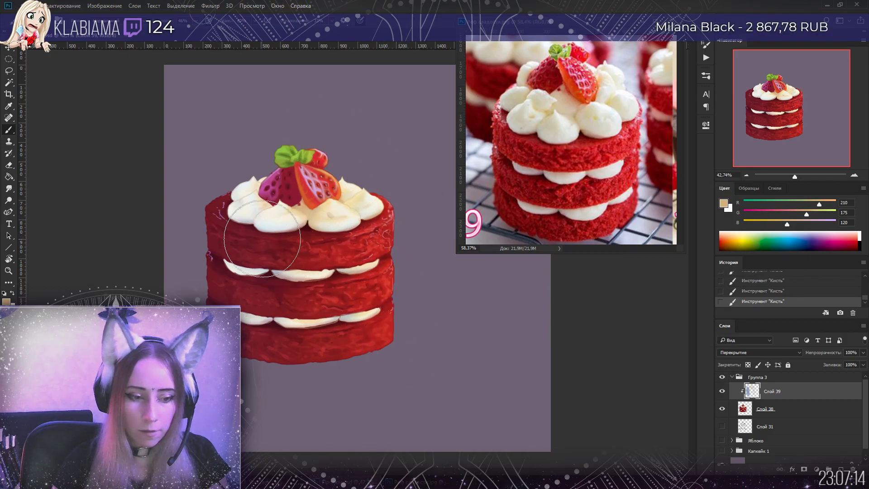
Brush more warm beige over the lower sponge on Слой 39, and set the brush colour to muted blue (RGB 98, 139, 164)
{"action": "mouse_move", "coordinate": [404, 315]}
{"action": "left_mouse_down"}
{"action": "mouse_move", "coordinate": [323, 350]}
{"action": "mouse_move", "coordinate": [278, 344]}
{"action": "left_mouse_up"}
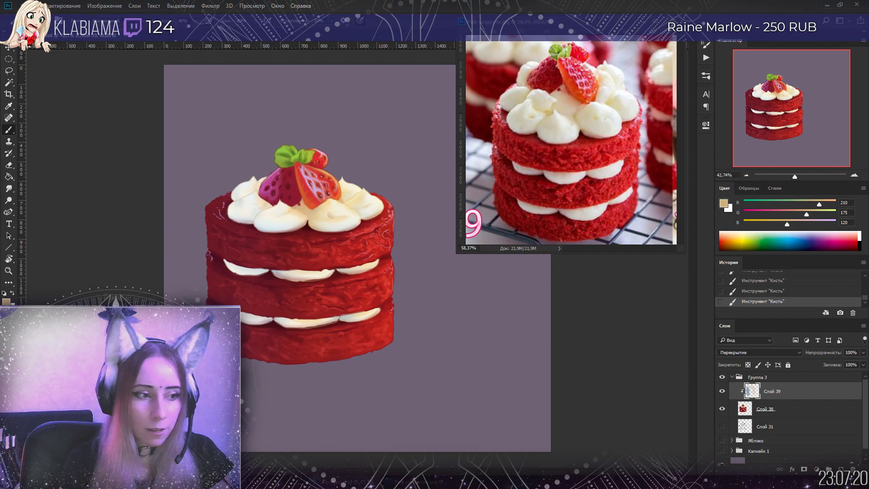
{"action": "left_click", "coordinate": [35, 21]}
{"action": "left_click_drag", "start_coordinate": [83, 50], "coordinate": [79, 51]}
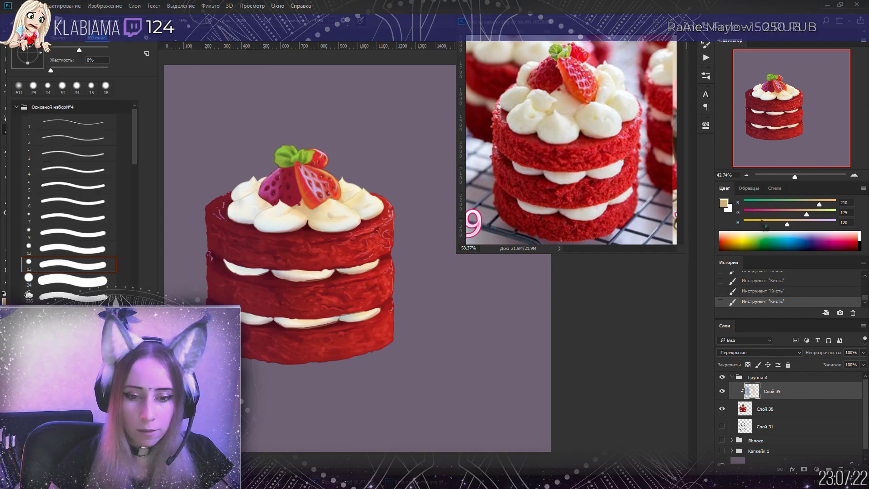
{"action": "left_click", "coordinate": [795, 231]}
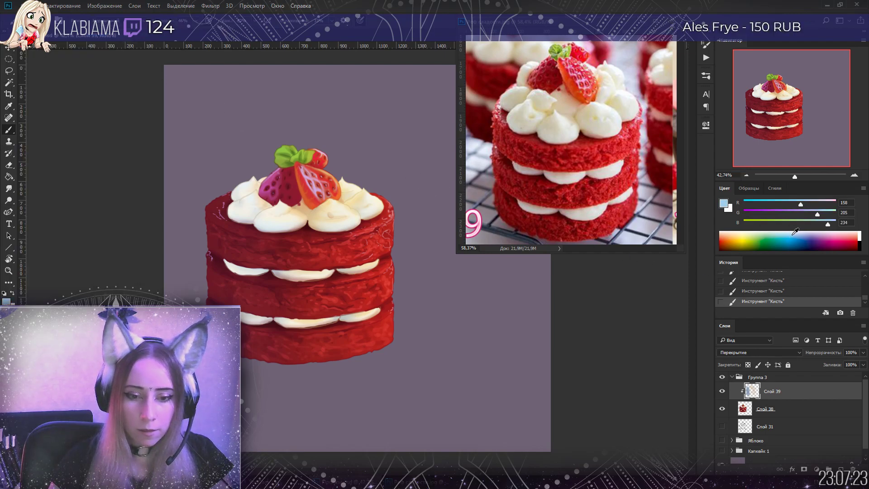
{"action": "left_click", "coordinate": [726, 203]}
{"action": "left_click_drag", "start_coordinate": [523, 239], "coordinate": [537, 247]}
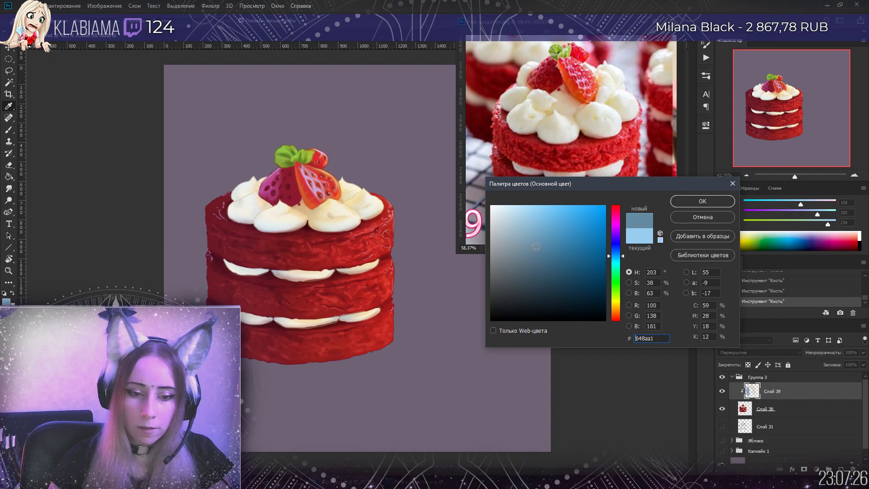
{"action": "left_click", "coordinate": [701, 203]}
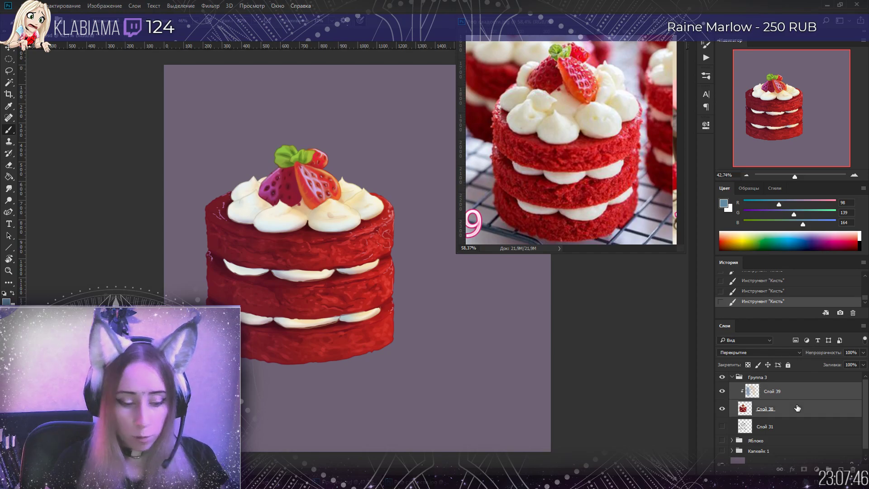
Merge Слой 39 and Слой 38 into one cake layer
{"action": "key", "text": "ctrl+e"}
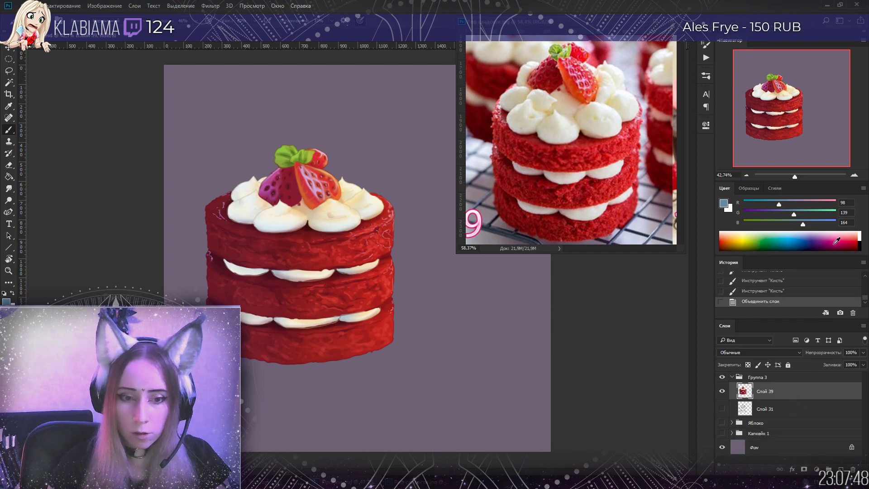
Paint white highlights on the rear strawberry and the green leaves with the round 24 brush at 100% hardness
{"action": "left_click", "coordinate": [862, 234]}
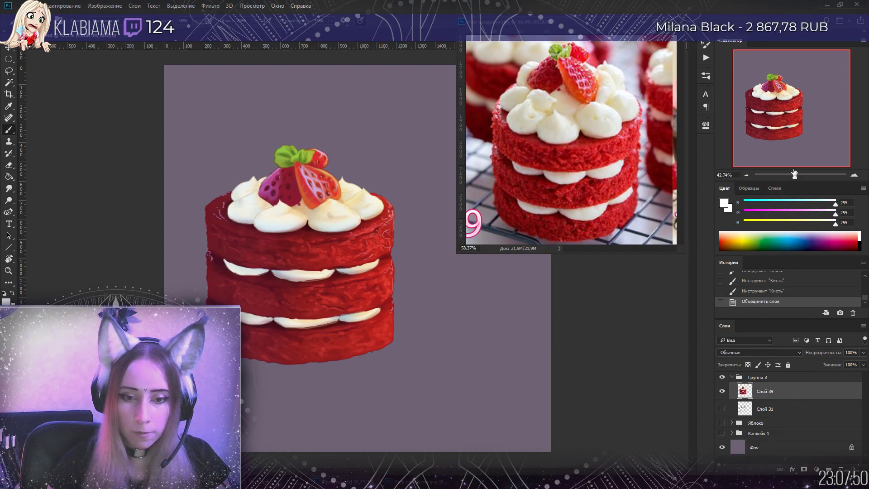
{"action": "scroll", "coordinate": [336, 126], "scroll_direction": "up", "scroll_amount": 4}
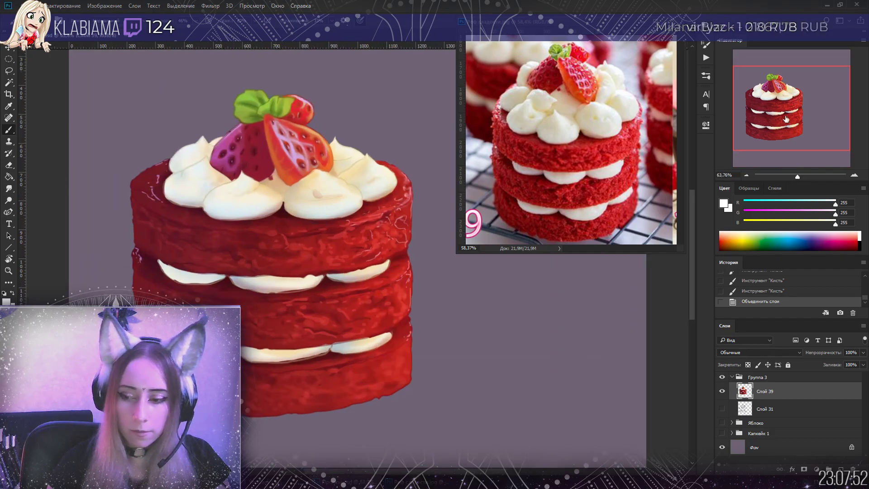
{"action": "left_click", "coordinate": [45, 21]}
{"action": "left_click", "coordinate": [81, 283]}
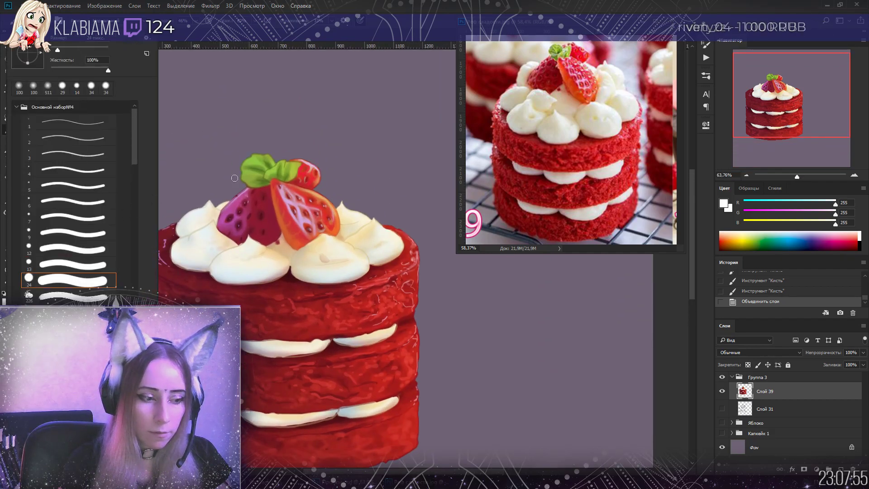
{"action": "left_click", "coordinate": [315, 168]}
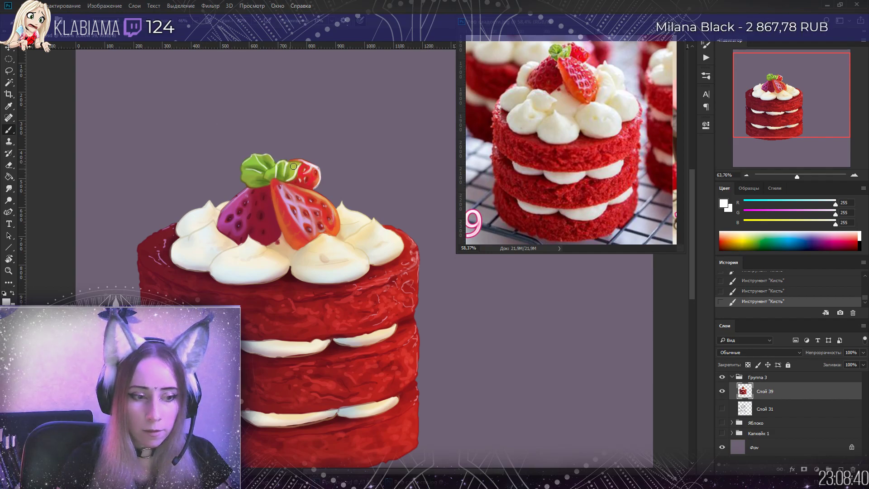
Reduce the brush size and add fine white highlights to the edges and seeds of the front strawberry slice
{"action": "mouse_move", "coordinate": [798, 176]}
{"action": "left_mouse_down"}
{"action": "mouse_move", "coordinate": [788, 177]}
{"action": "mouse_move", "coordinate": [802, 181]}
{"action": "left_mouse_up"}
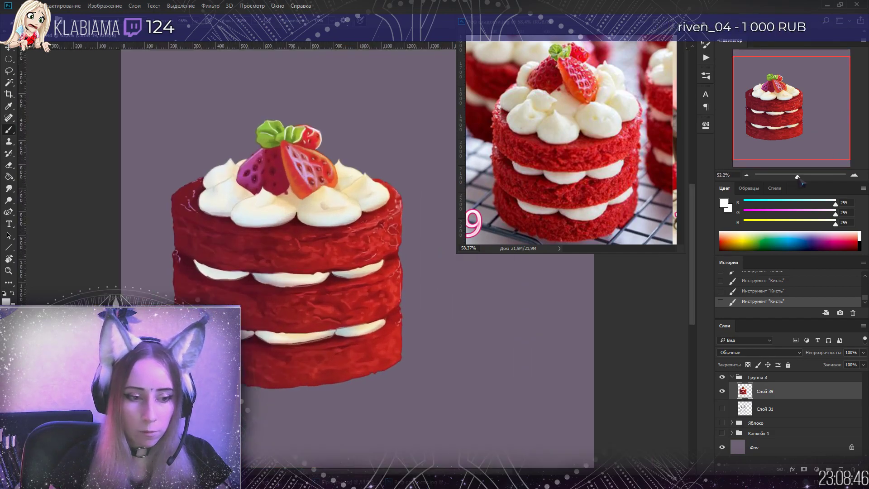
{"action": "scroll", "coordinate": [305, 175], "scroll_direction": "up", "scroll_amount": 4}
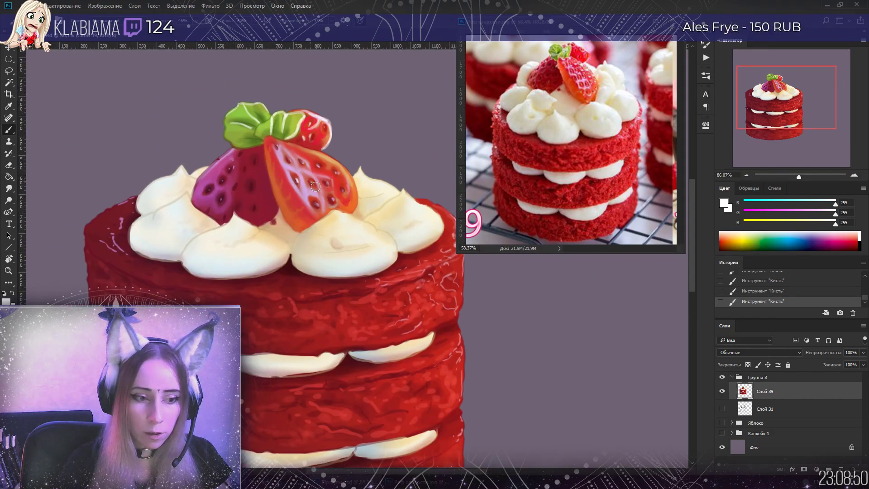
{"action": "left_click", "coordinate": [32, 20]}
{"action": "left_click_drag", "start_coordinate": [63, 52], "coordinate": [53, 50]}
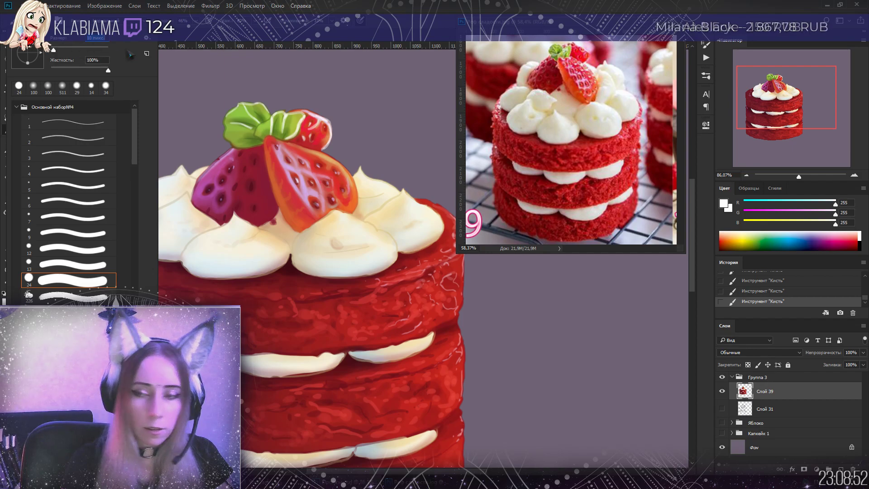
{"action": "left_click", "coordinate": [338, 163]}
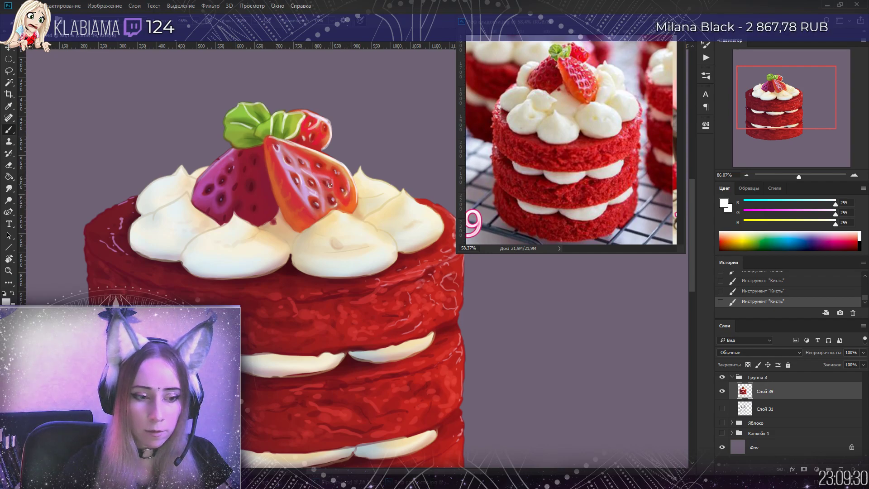
Sample red (RGB 182, 40, 34) from the front strawberry and retouch the flesh between its seeds
{"action": "left_click_drag", "start_coordinate": [799, 176], "coordinate": [795, 180]}
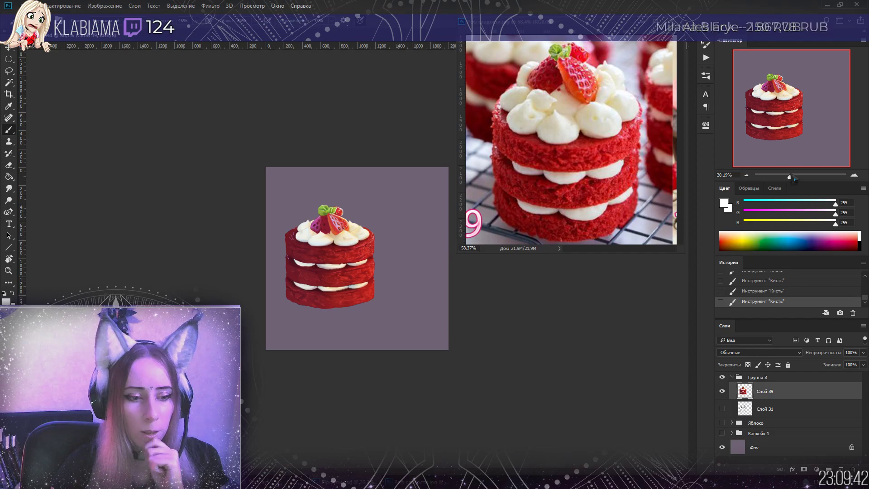
{"action": "left_click_drag", "start_coordinate": [794, 178], "coordinate": [795, 170]}
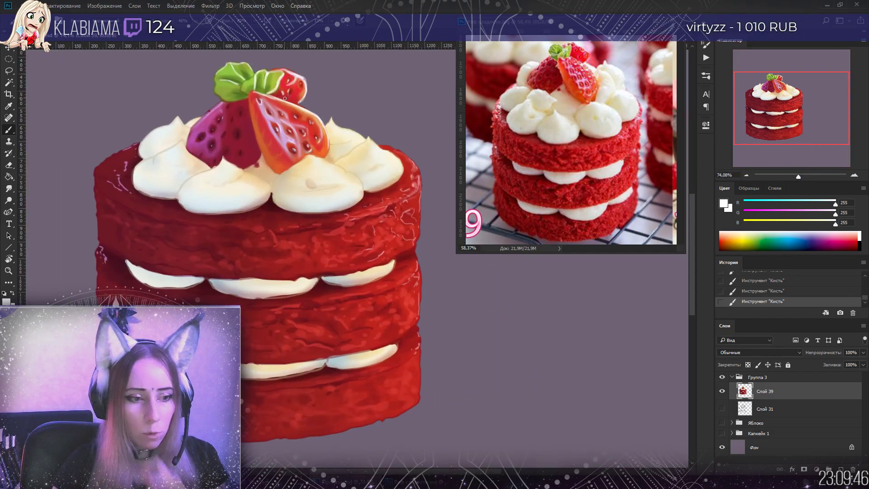
{"action": "left_click", "coordinate": [292, 117], "text": "alt"}
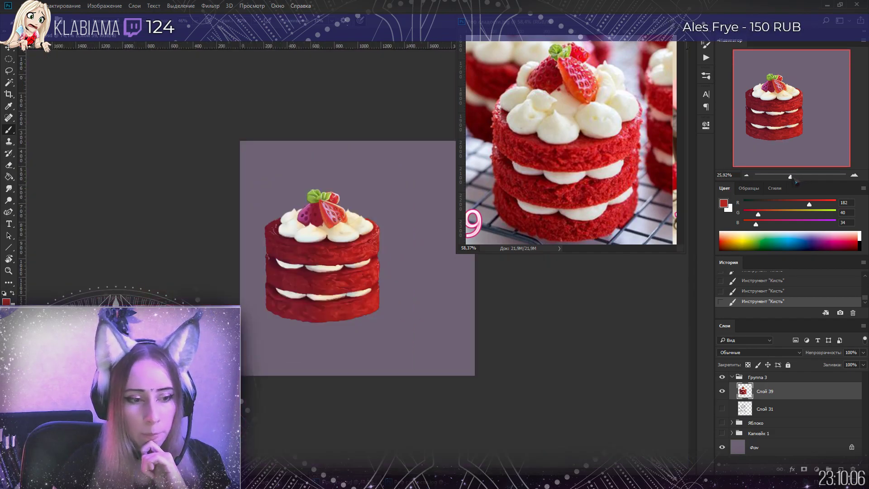
Add fine white highlights to the strawberries and top cream dollops, and save the document
{"action": "mouse_move", "coordinate": [798, 176]}
{"action": "left_mouse_down"}
{"action": "mouse_move", "coordinate": [801, 186]}
{"action": "mouse_move", "coordinate": [810, 184]}
{"action": "mouse_move", "coordinate": [803, 183]}
{"action": "left_mouse_up"}
{"action": "left_click_drag", "start_coordinate": [790, 121], "coordinate": [811, 116]}
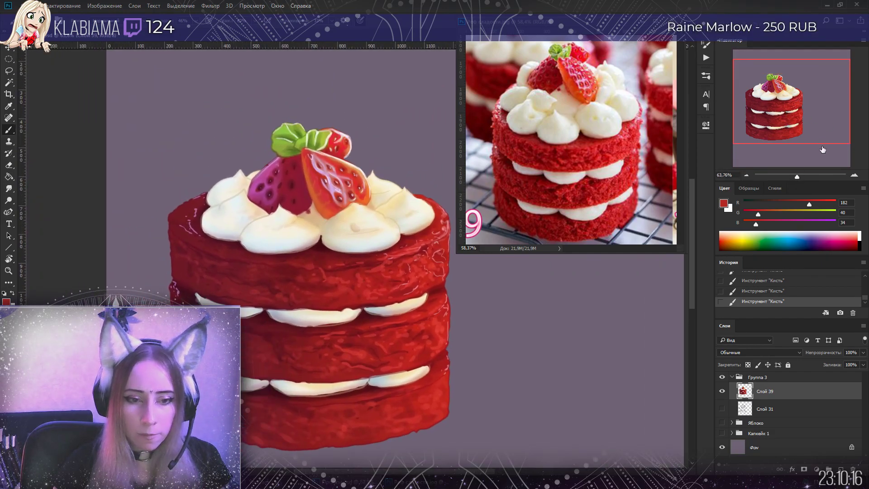
{"action": "left_click_drag", "start_coordinate": [797, 176], "coordinate": [800, 176]}
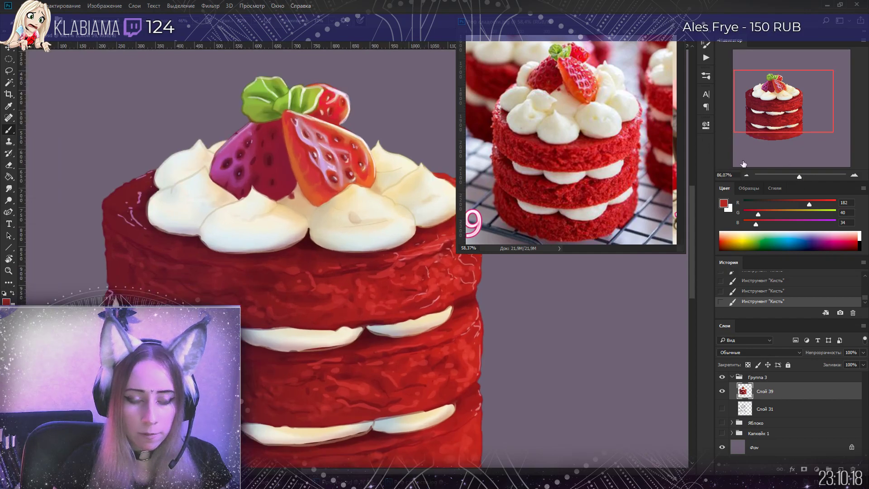
{"action": "left_click", "coordinate": [860, 235]}
{"action": "left_click_drag", "start_coordinate": [786, 105], "coordinate": [793, 101]}
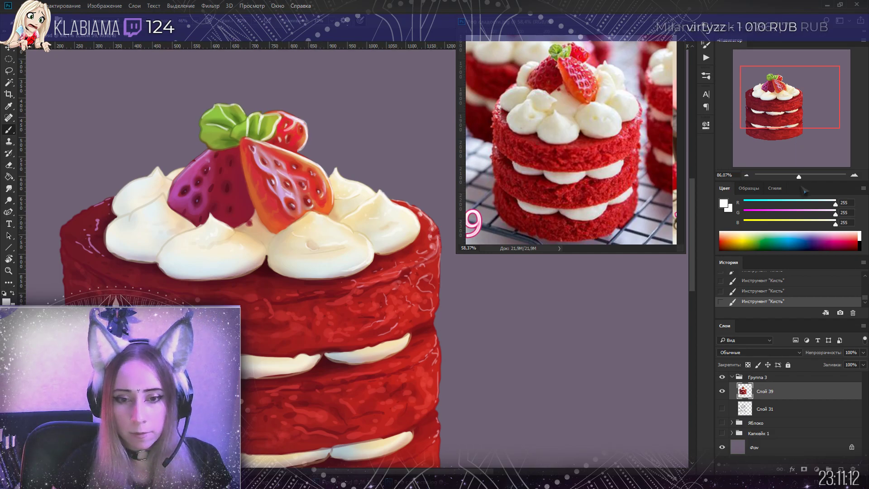
{"action": "left_click_drag", "start_coordinate": [799, 176], "coordinate": [789, 177]}
{"action": "key", "text": "ctrl+s"}
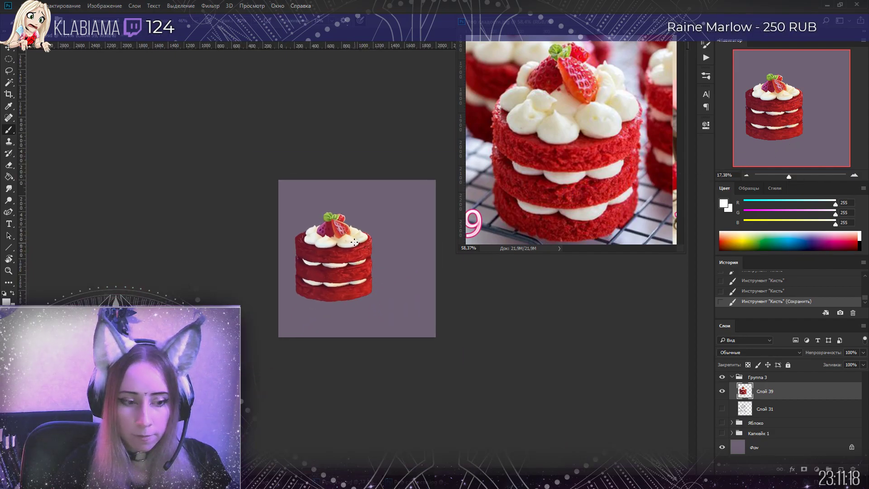
Sample light grey (RGB 193, 180, 183) and paint reflected light along the edges of the top cream dollops
{"action": "scroll", "coordinate": [327, 217], "scroll_direction": "up", "scroll_amount": 8}
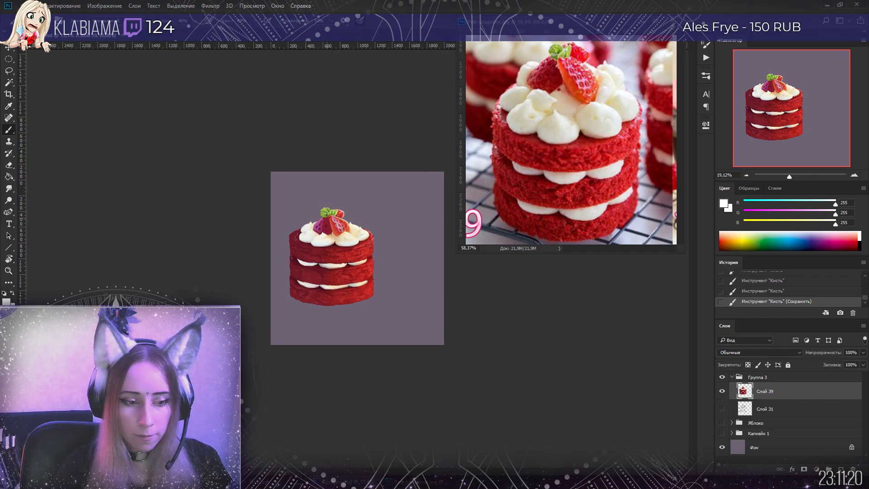
{"action": "scroll", "coordinate": [313, 220], "scroll_direction": "up", "scroll_amount": 8}
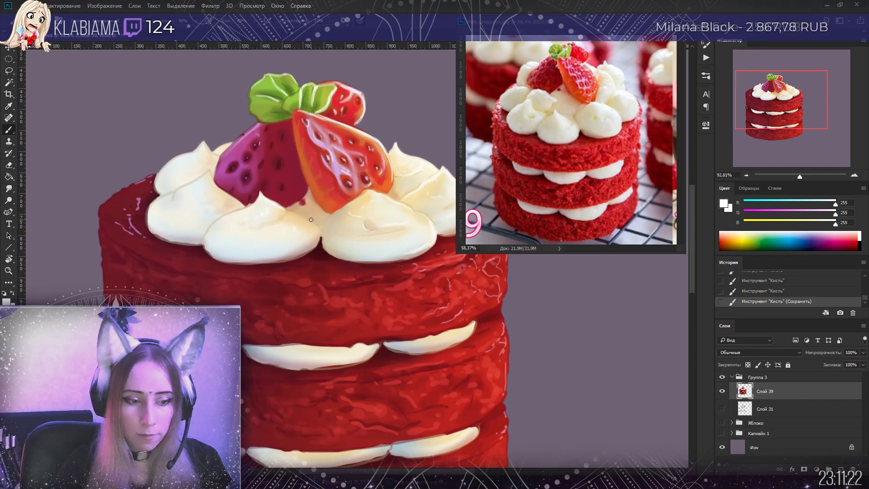
{"action": "left_click", "coordinate": [392, 259], "text": "alt"}
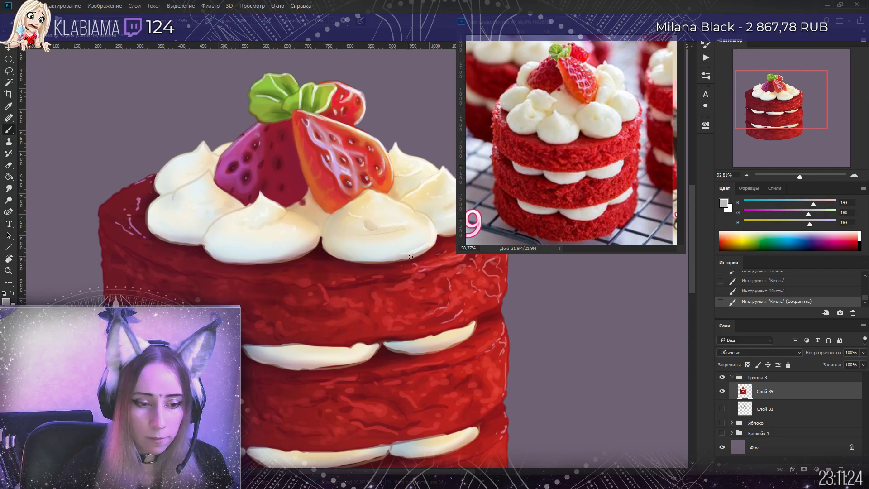
{"action": "left_click", "coordinate": [408, 258]}
{"action": "left_click_drag", "start_coordinate": [404, 259], "coordinate": [352, 261]}
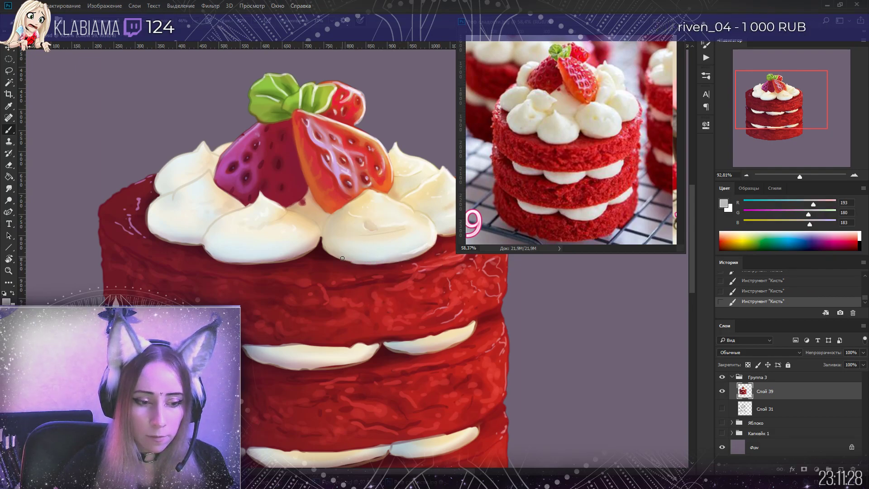
{"action": "left_click_drag", "start_coordinate": [798, 97], "coordinate": [810, 96]}
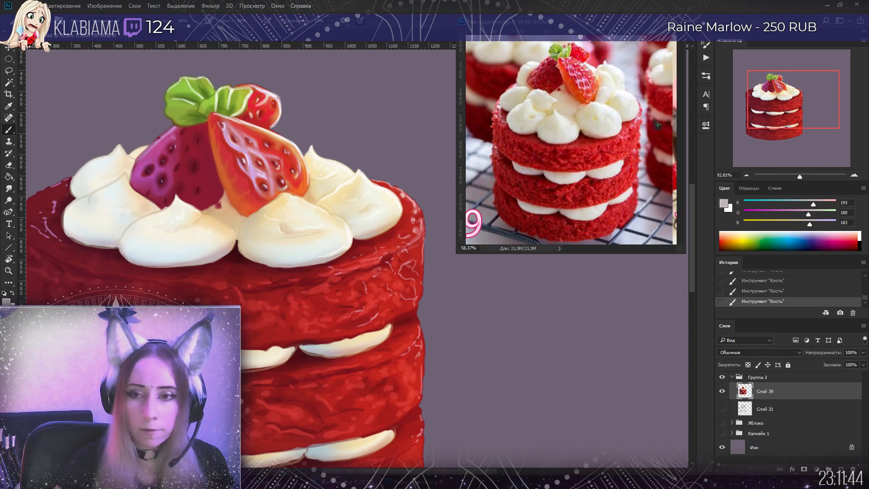
{"action": "left_click_drag", "start_coordinate": [792, 102], "coordinate": [778, 99]}
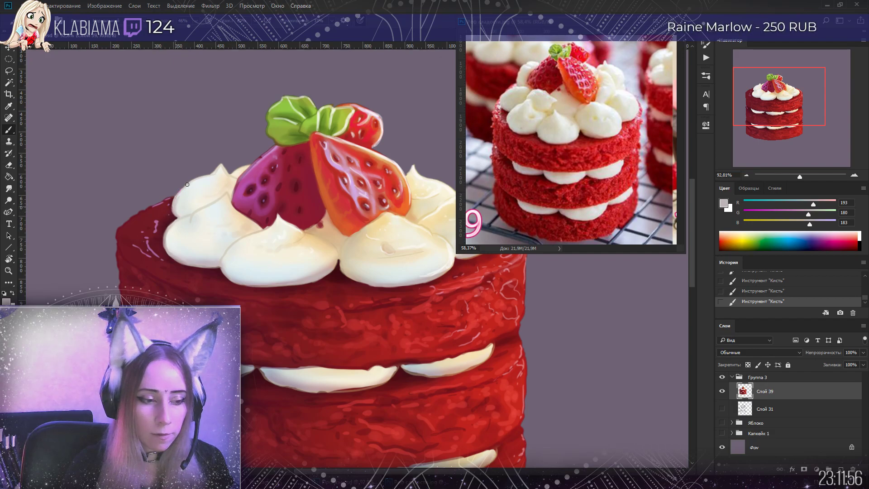
Sample cool grey (RGB 176, 174, 183) and adjust the brush size to shade the cream filling between the sponge layers
{"action": "mouse_move", "coordinate": [806, 182]}
{"action": "left_mouse_down"}
{"action": "mouse_move", "coordinate": [795, 181]}
{"action": "mouse_move", "coordinate": [805, 182]}
{"action": "left_mouse_up"}
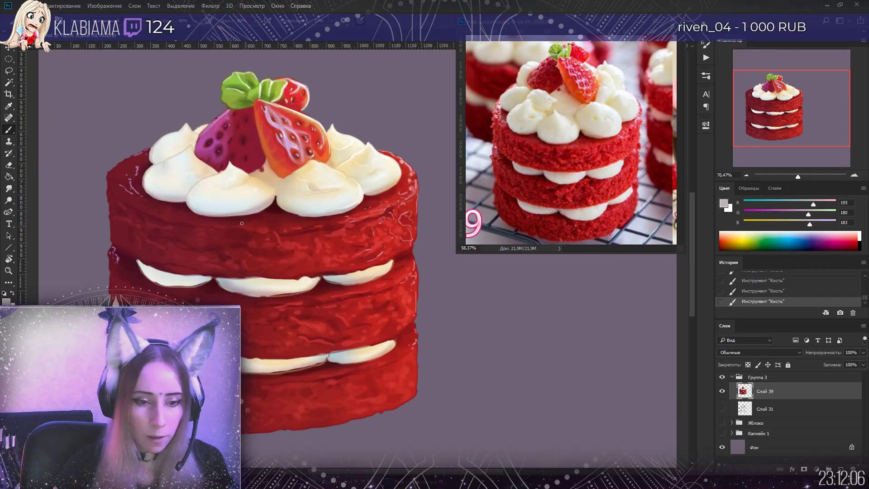
{"action": "left_click", "coordinate": [237, 279], "text": "alt"}
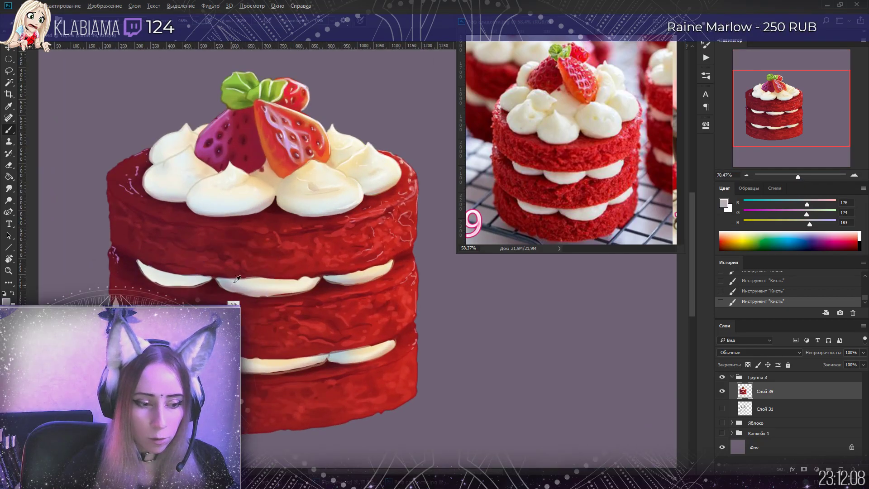
{"action": "key", "text": "ctrl+semicolon"}
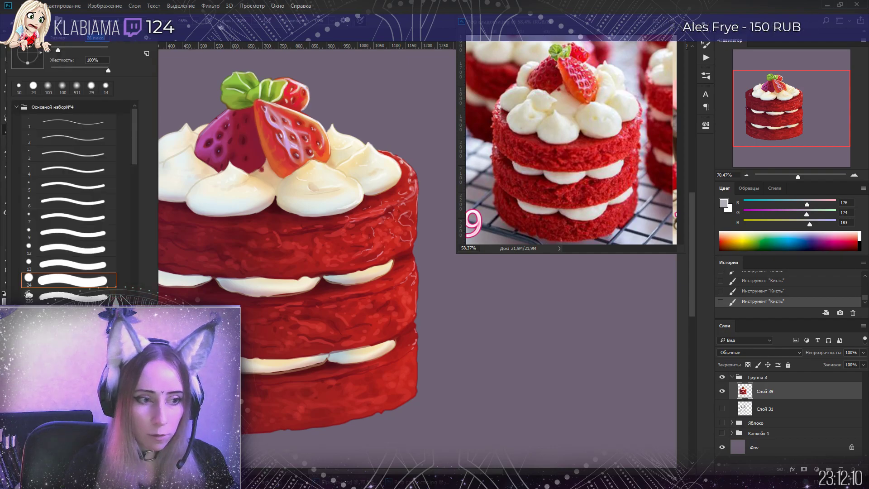
{"action": "left_click", "coordinate": [182, 82]}
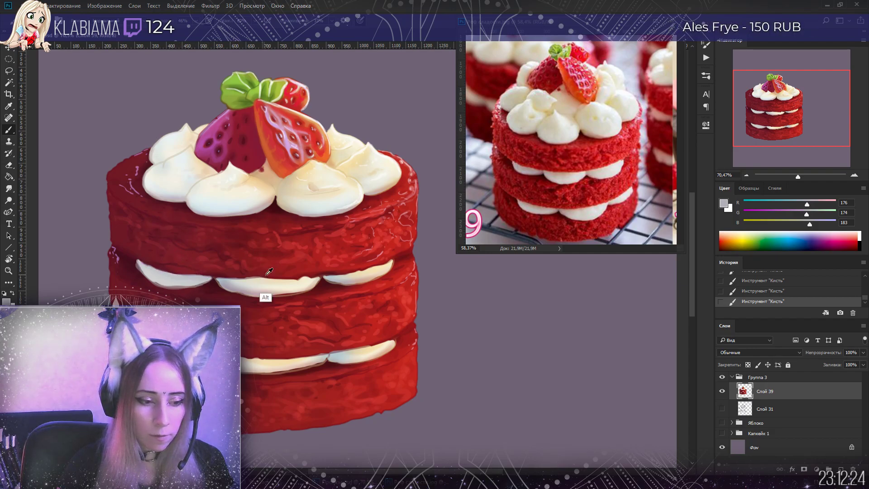
Darken the sponge around the upper cream filling with dark reds (RGB 128, 28, 32 and 66, 14, 30) using a smaller brush
{"action": "left_click", "coordinate": [266, 297], "text": "alt"}
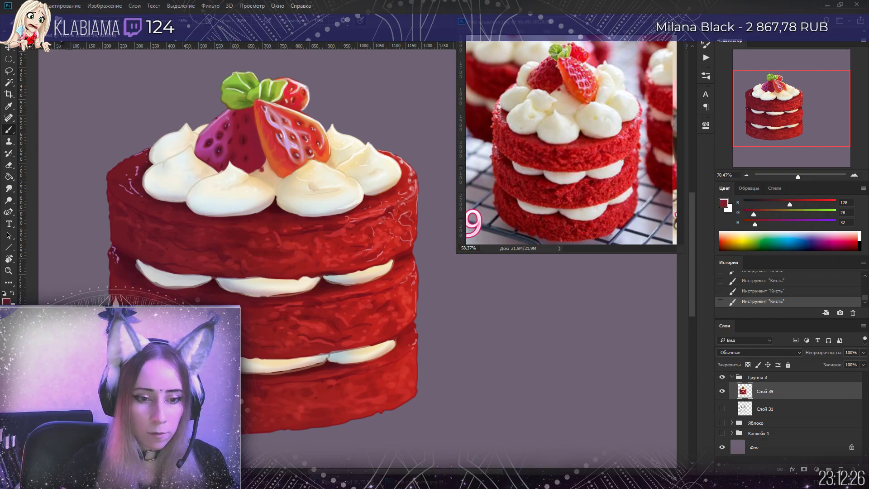
{"action": "left_click", "coordinate": [44, 22]}
{"action": "left_click_drag", "start_coordinate": [58, 50], "coordinate": [55, 50]}
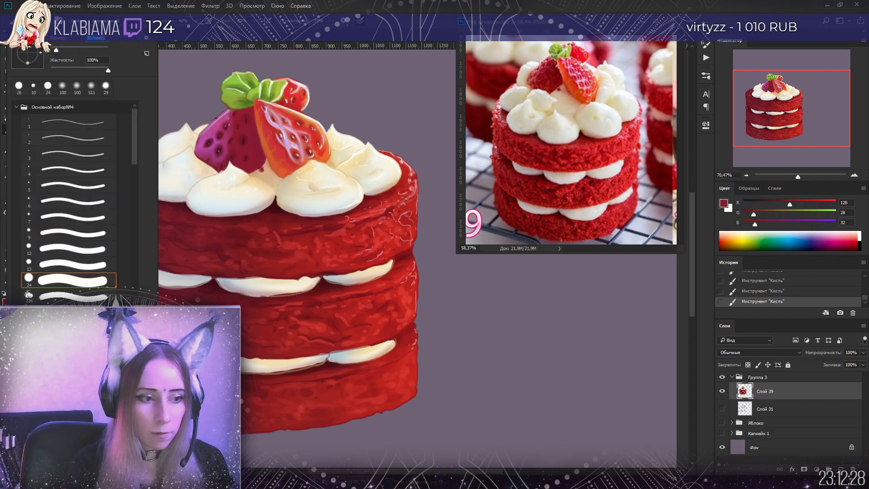
{"action": "key", "text": "Return"}
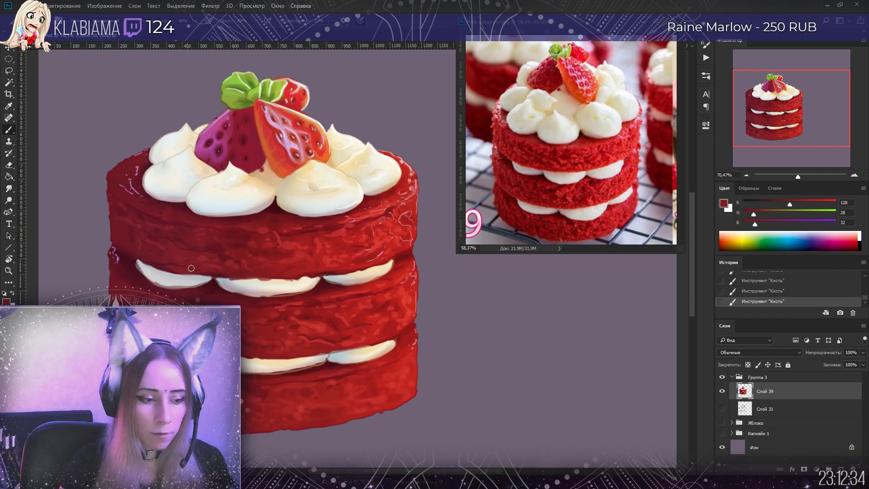
{"action": "left_click", "coordinate": [135, 263], "text": "alt"}
{"action": "left_click_drag", "start_coordinate": [167, 289], "coordinate": [184, 292]}
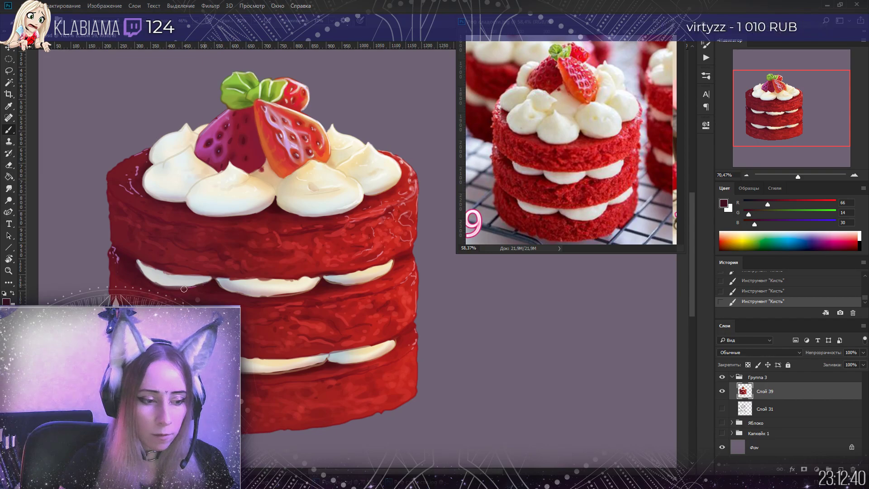
Refine the edges of the upper cream filling with sampled cream (RGB 236, 221, 201) and dark reds (RGB 65, 14, 29 and 90, 17, 25)
{"action": "left_click", "coordinate": [134, 257], "text": "alt"}
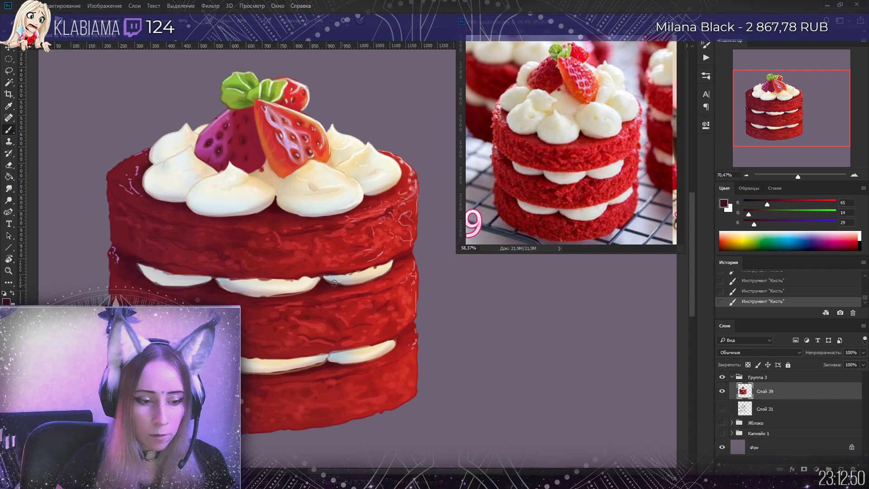
{"action": "left_click", "coordinate": [310, 286], "text": "alt"}
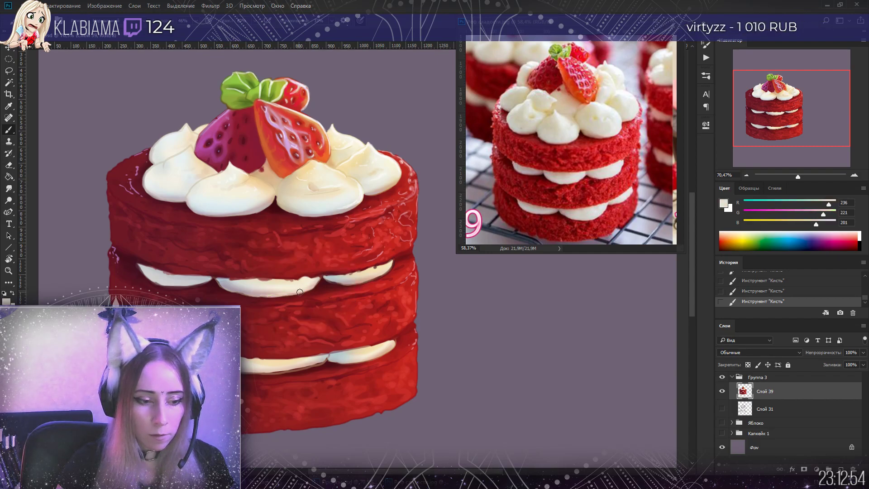
{"action": "left_click", "coordinate": [321, 275], "text": "alt"}
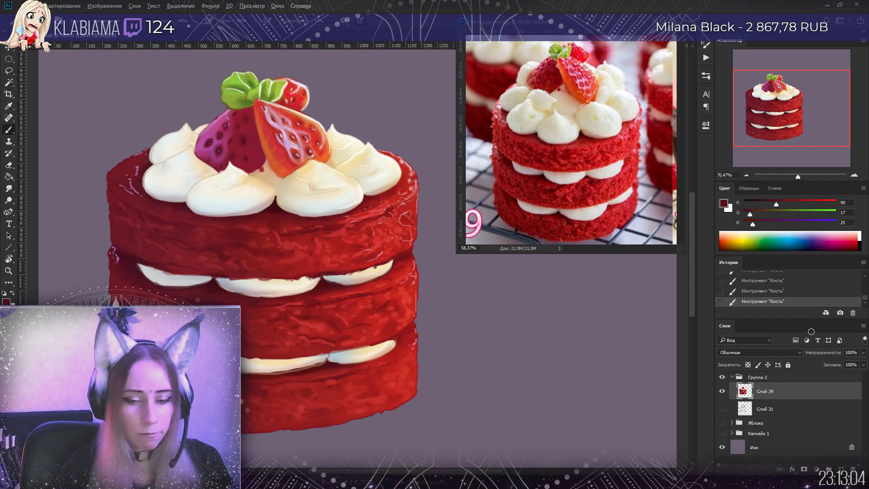
Compare the painting before and after the latest brush strokes by stepping back and forward through the history
{"action": "left_click", "coordinate": [771, 291]}
{"action": "left_click", "coordinate": [771, 280]}
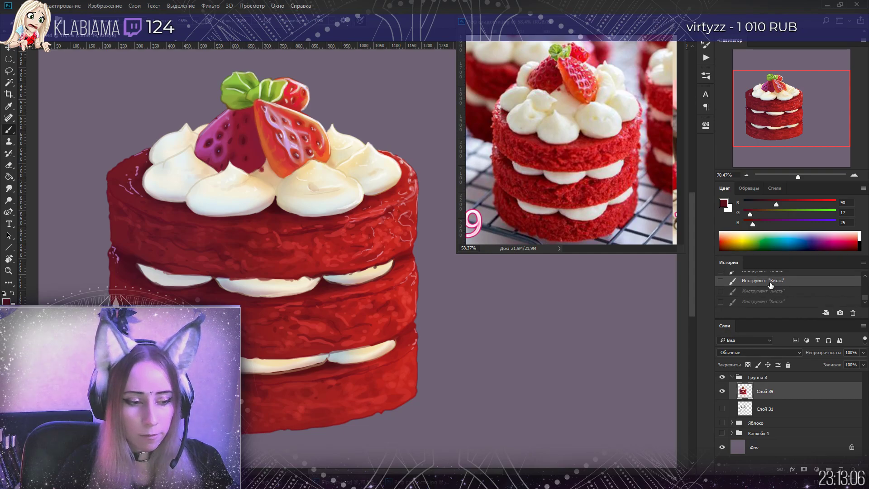
{"action": "key", "text": "ctrl+shift+z"}
{"action": "key", "text": "ctrl+shift+z"}
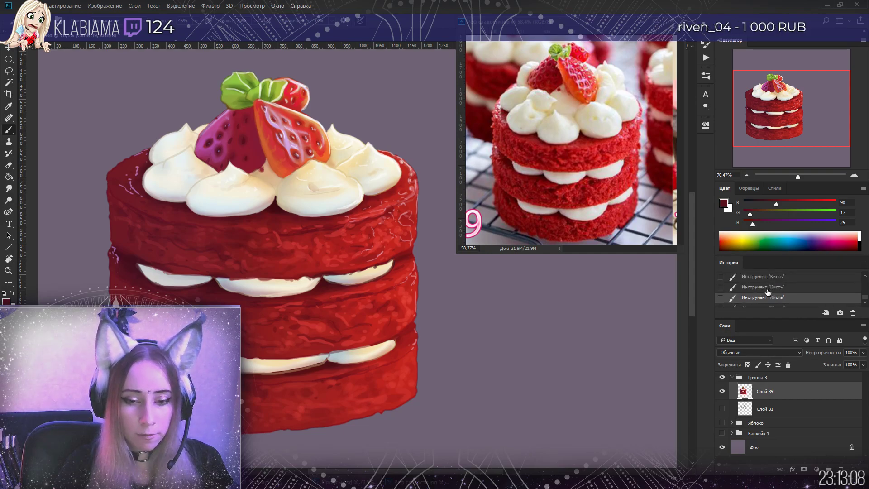
{"action": "left_click", "coordinate": [768, 289]}
{"action": "left_click", "coordinate": [763, 277]}
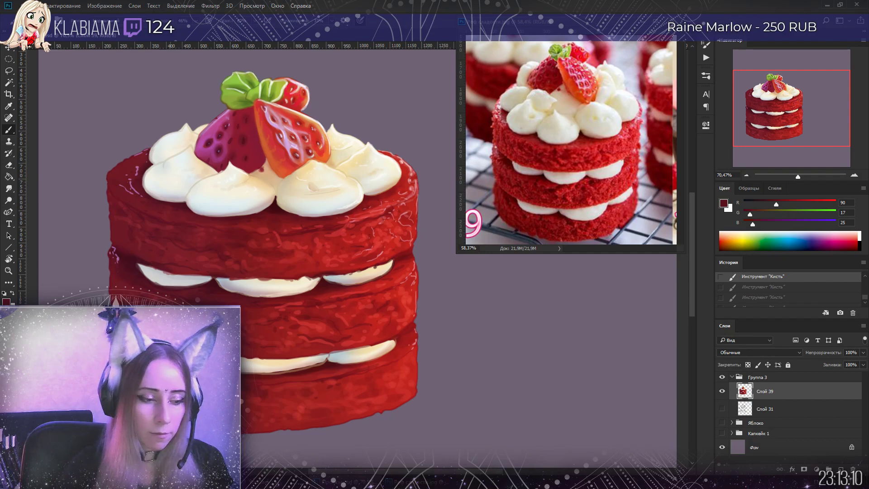
{"action": "key", "text": "ctrl+shift+z"}
{"action": "key", "text": "ctrl+shift+z"}
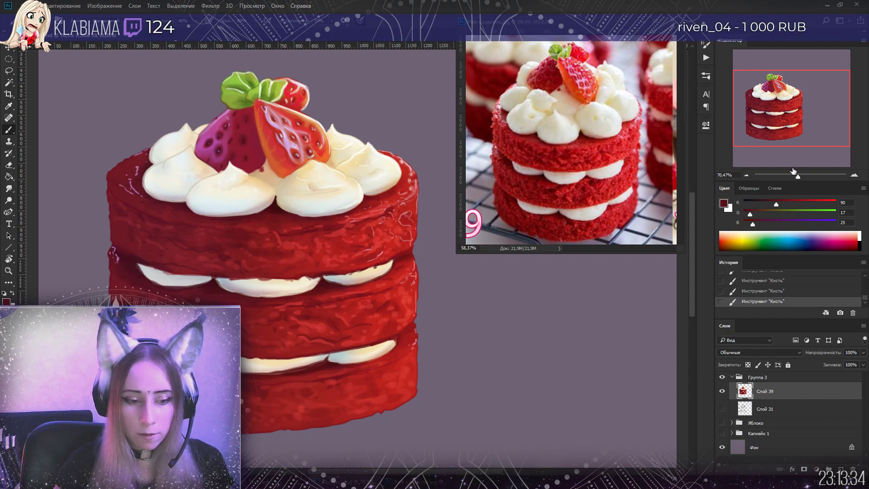
Sample bright red (#d63732), adjust the brush size and hardness, and paint soft light onto the bottom sponge layer
{"action": "left_click_drag", "start_coordinate": [798, 176], "coordinate": [792, 177]}
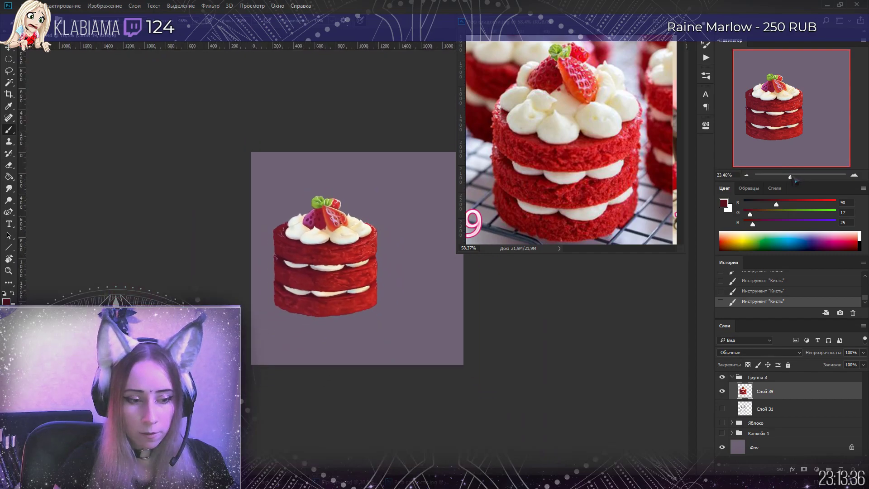
{"action": "scroll", "coordinate": [796, 180], "scroll_direction": "up", "scroll_amount": 1}
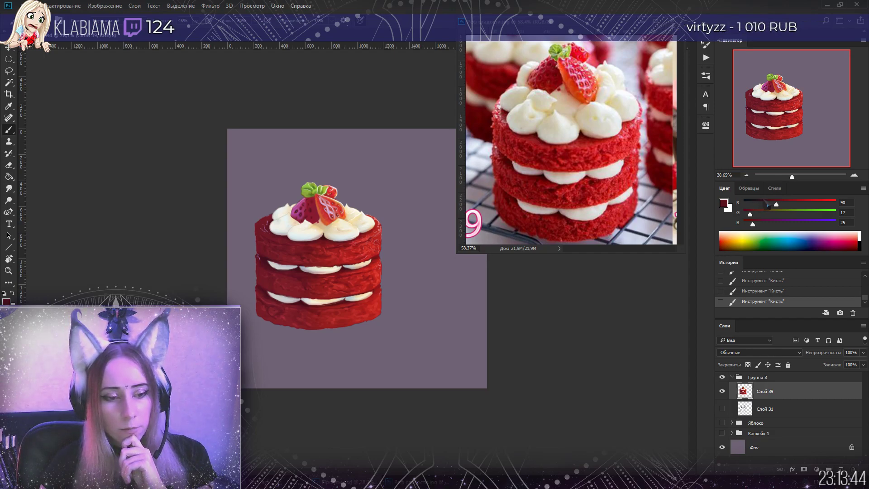
{"action": "left_click_drag", "start_coordinate": [792, 177], "coordinate": [796, 177]}
{"action": "left_click", "coordinate": [726, 207]}
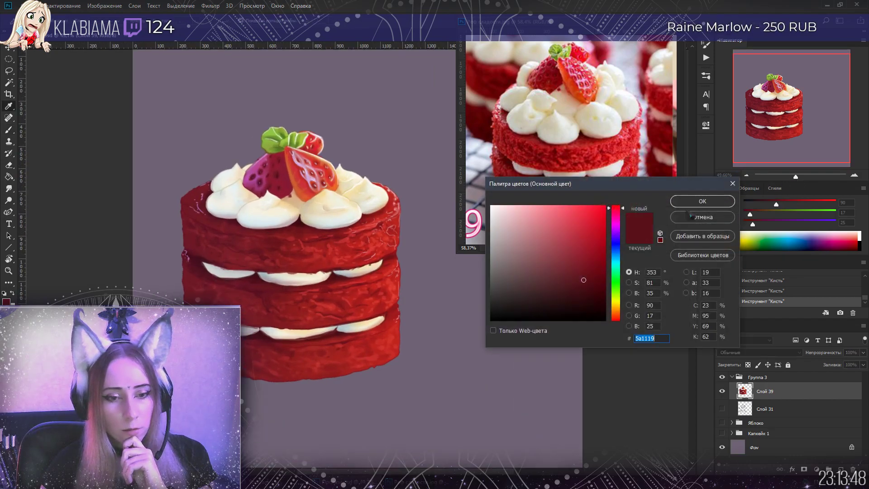
{"action": "left_click", "coordinate": [363, 243]}
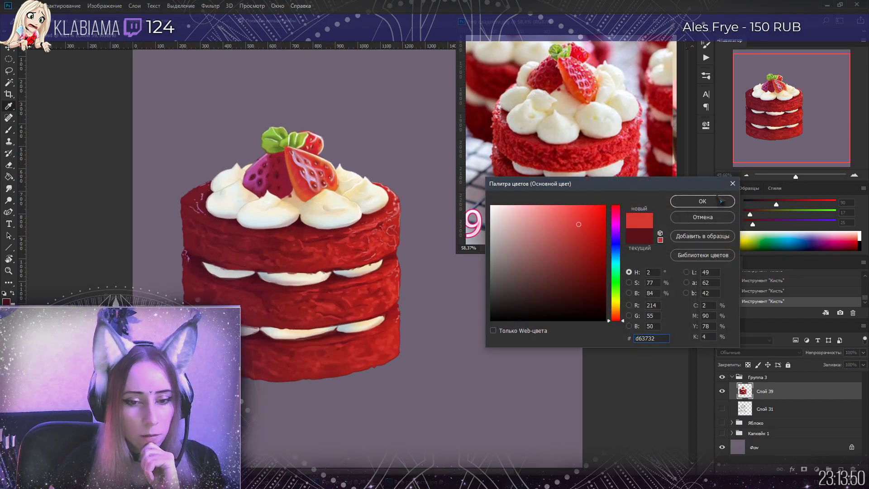
{"action": "left_click", "coordinate": [720, 202]}
{"action": "left_click", "coordinate": [40, 21]}
{"action": "left_click", "coordinate": [52, 70]}
{"action": "left_click", "coordinate": [77, 49]}
{"action": "left_click", "coordinate": [283, 99]}
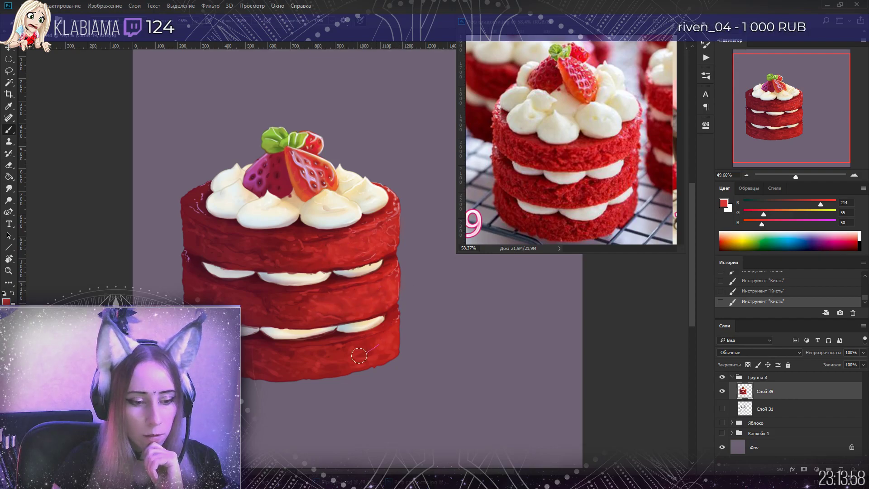
Extend the soft bright red light across the upper sponge layers
{"action": "mouse_move", "coordinate": [797, 180]}
{"action": "left_mouse_down"}
{"action": "mouse_move", "coordinate": [787, 180]}
{"action": "mouse_move", "coordinate": [797, 180]}
{"action": "left_mouse_up"}
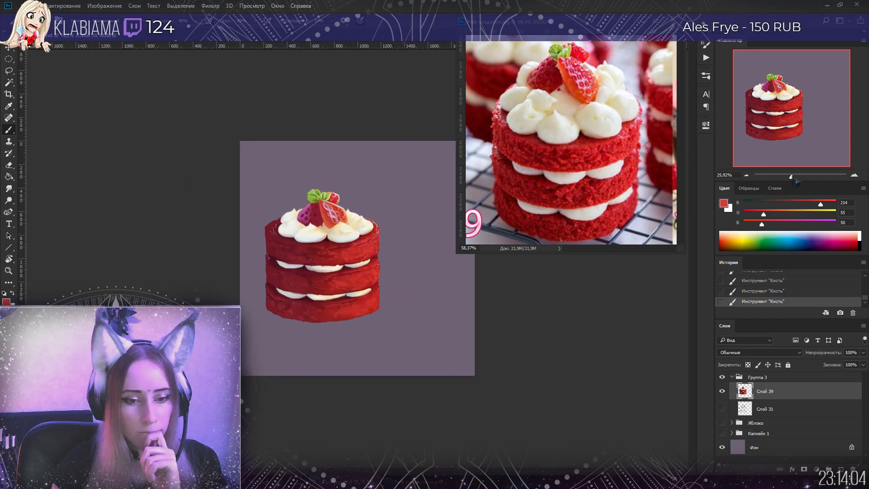
{"action": "left_click_drag", "start_coordinate": [796, 179], "coordinate": [801, 180]}
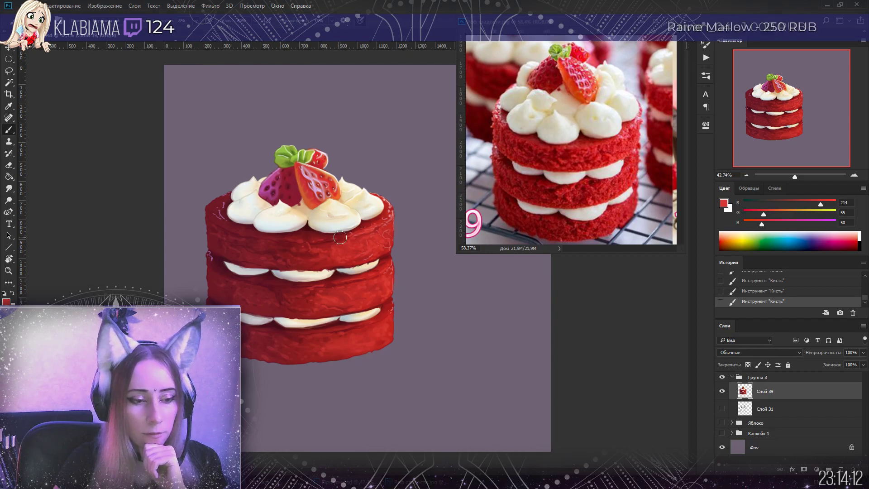
{"action": "left_click_drag", "start_coordinate": [313, 263], "coordinate": [286, 264]}
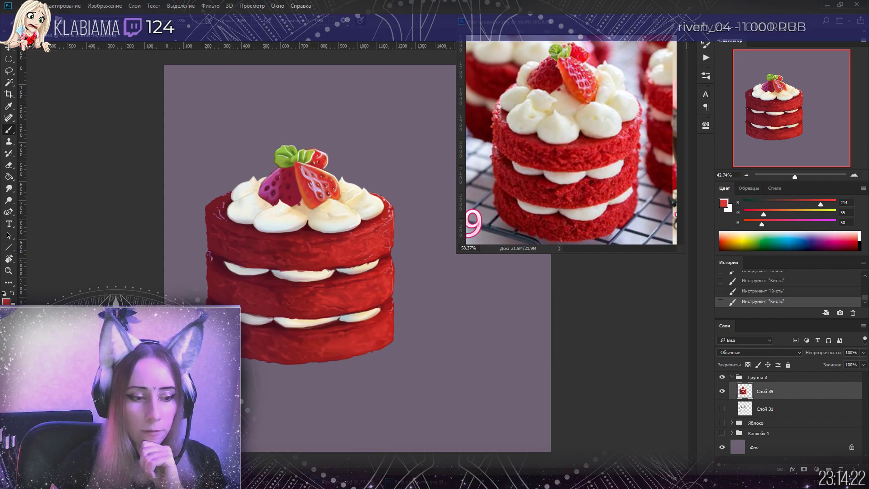
{"action": "left_click_drag", "start_coordinate": [798, 179], "coordinate": [800, 181]}
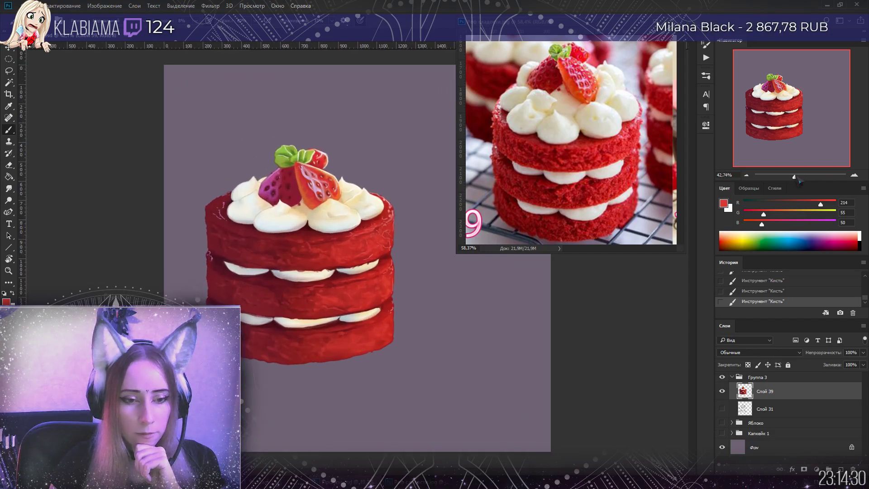
Shade the sponge around the upper cream filling with dark burgundy (#4a0e1b) using a smaller brush at 40% hardness
{"action": "left_click", "coordinate": [725, 203]}
{"action": "left_click", "coordinate": [280, 271]}
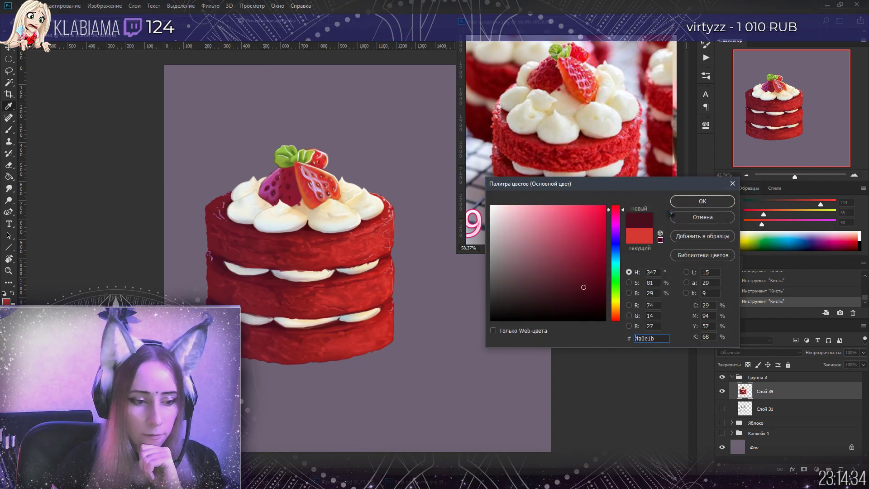
{"action": "left_click", "coordinate": [703, 201]}
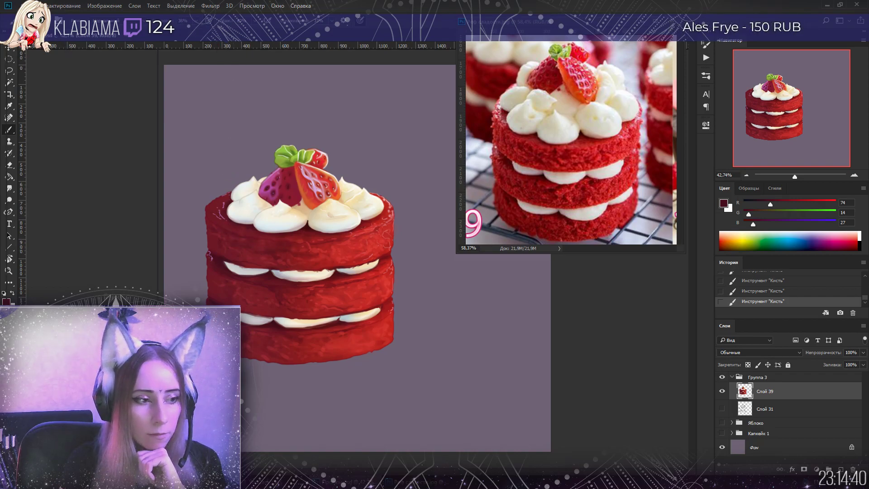
{"action": "left_click", "coordinate": [44, 21]}
{"action": "left_click", "coordinate": [74, 70]}
{"action": "left_click_drag", "start_coordinate": [75, 50], "coordinate": [68, 50]}
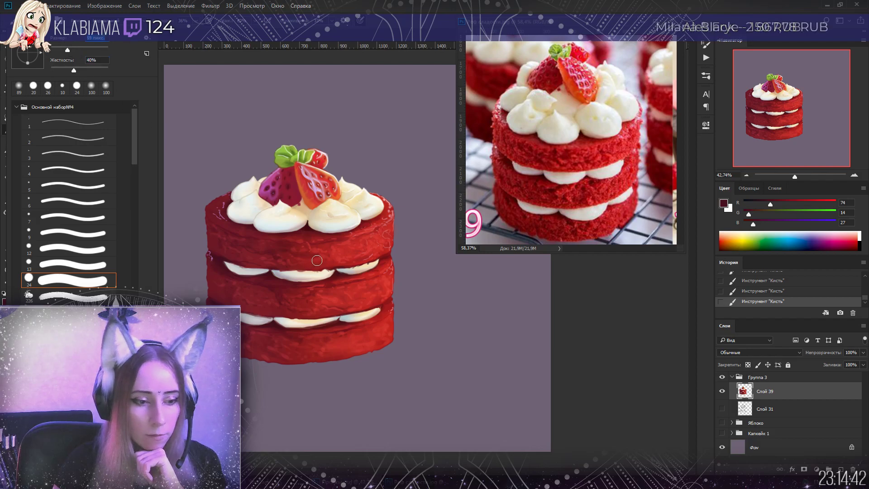
{"action": "left_click", "coordinate": [299, 255]}
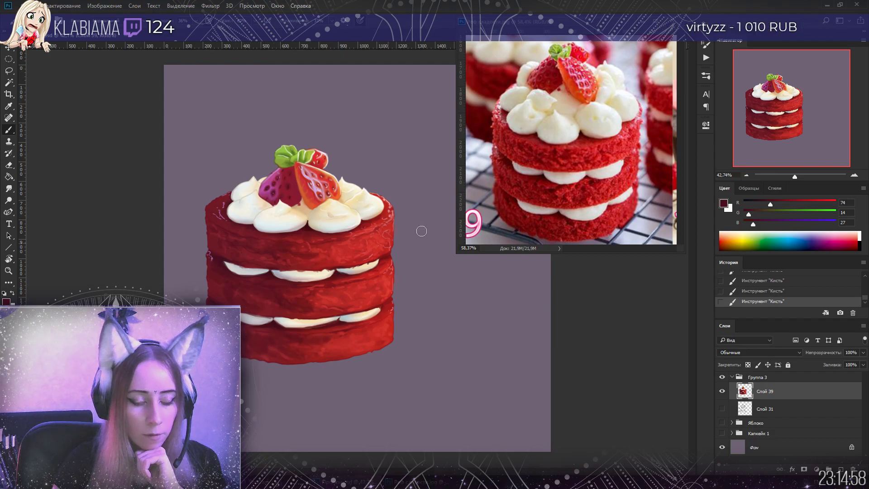
Touch up the sponge texture with red (RGB 185, 41, 40) using a smaller brush at 63% hardness, and save the document
{"action": "left_click_drag", "start_coordinate": [796, 180], "coordinate": [802, 181]}
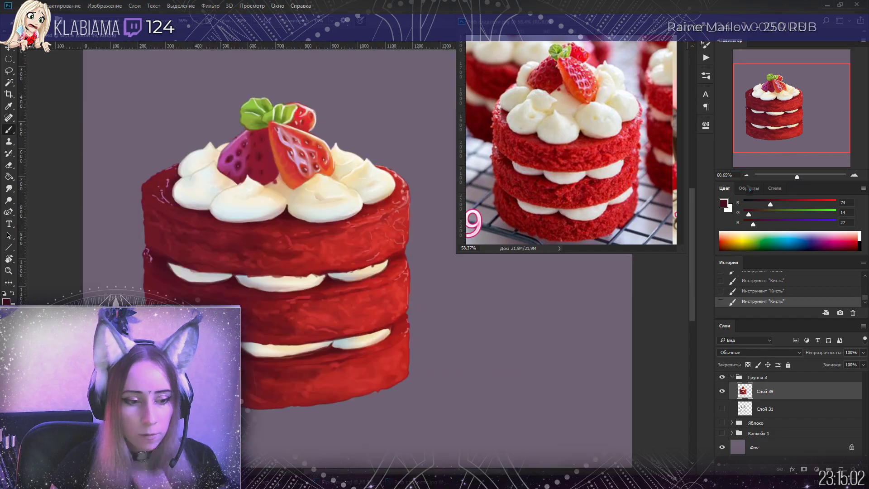
{"action": "left_click", "coordinate": [309, 251], "text": "alt"}
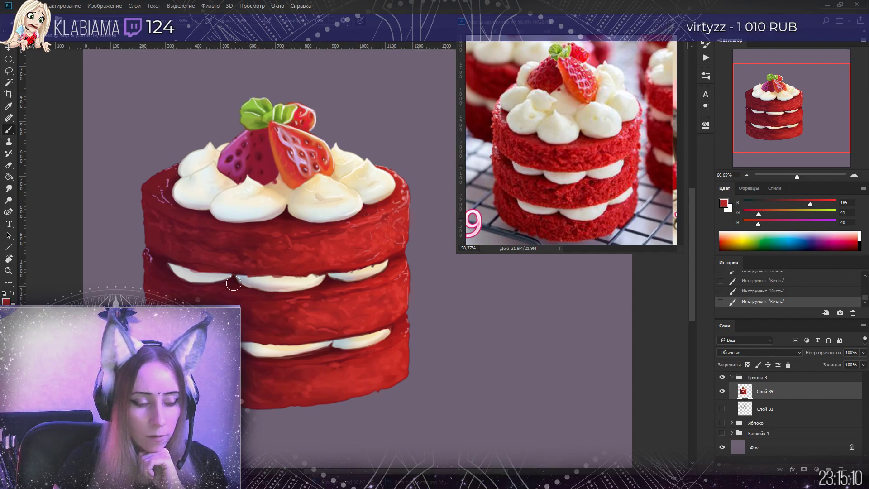
{"action": "right_click", "coordinate": [88, 70]}
{"action": "left_click", "coordinate": [87, 70]}
{"action": "left_click", "coordinate": [62, 50]}
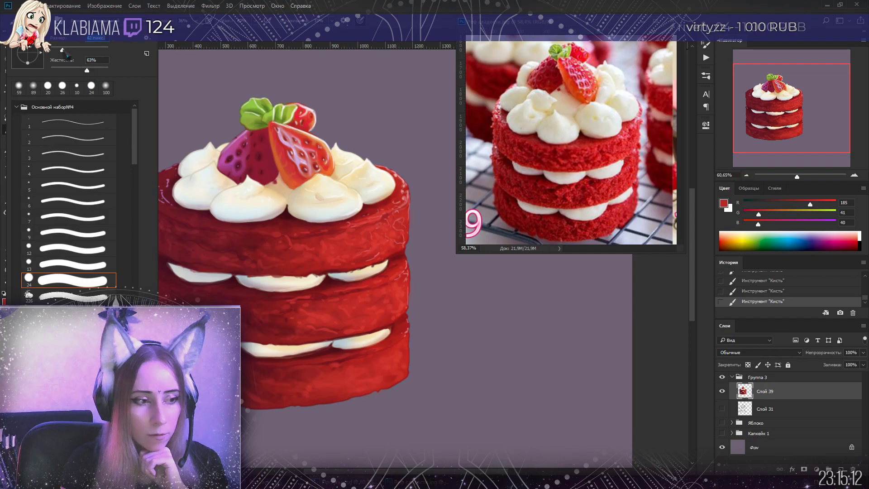
{"action": "left_click", "coordinate": [284, 326]}
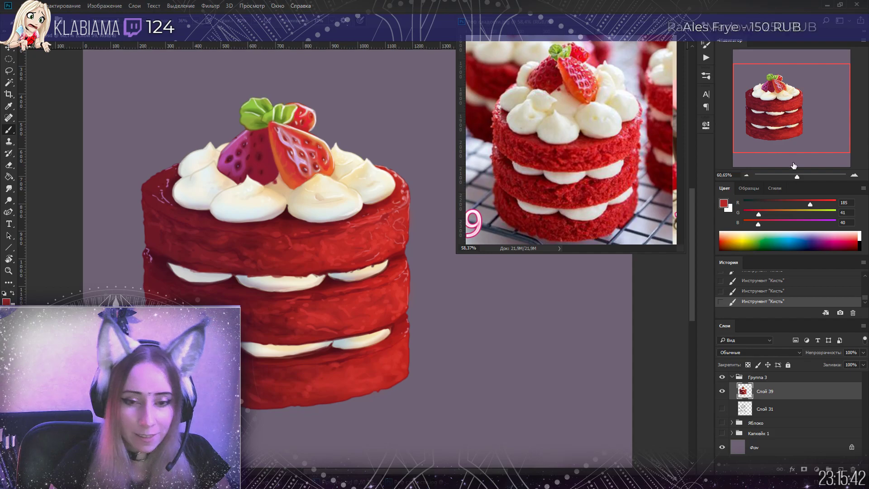
{"action": "left_click_drag", "start_coordinate": [798, 177], "coordinate": [792, 181]}
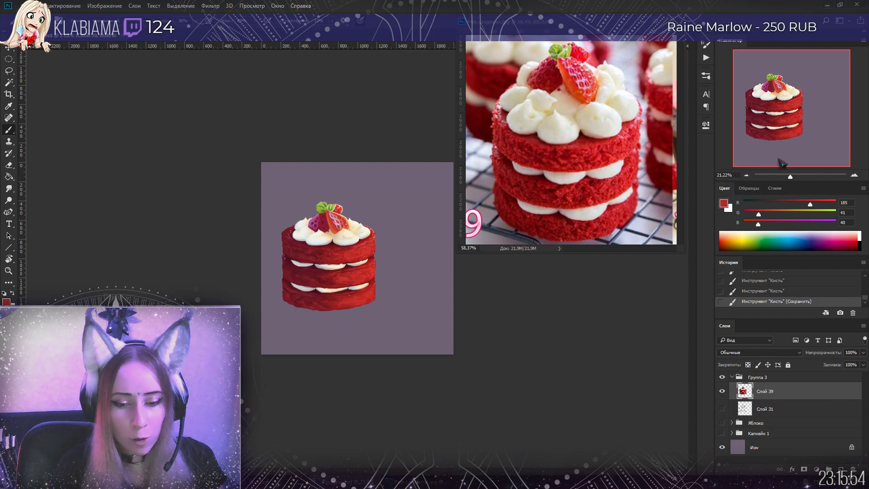
Duplicate the cake layer Слой 39 and scale the copy down to a small preview beside the full-size cake
{"action": "scroll", "coordinate": [384, 281], "scroll_direction": "up", "scroll_amount": 5}
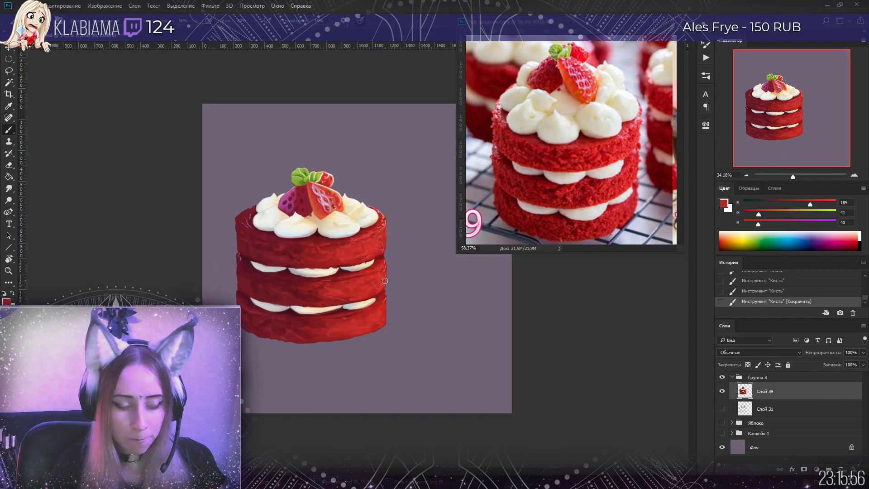
{"action": "key", "text": "ctrl+j"}
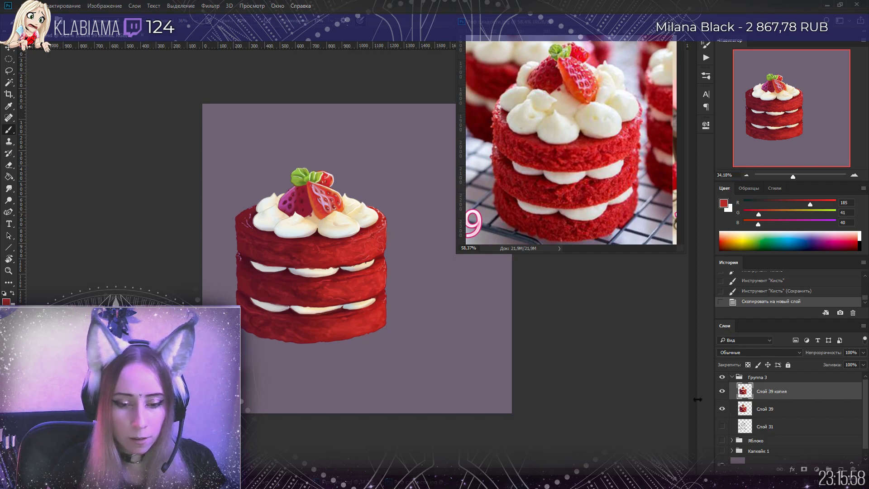
{"action": "scroll", "coordinate": [344, 272], "scroll_direction": "up", "scroll_amount": 2}
{"action": "right_click", "coordinate": [335, 265]}
{"action": "left_click", "coordinate": [421, 354]}
{"action": "mouse_move", "coordinate": [404, 138]}
{"action": "left_mouse_down"}
{"action": "mouse_move", "coordinate": [326, 195]}
{"action": "mouse_move", "coordinate": [315, 225]}
{"action": "mouse_move", "coordinate": [441, 319]}
{"action": "mouse_move", "coordinate": [455, 319]}
{"action": "left_mouse_up"}
{"action": "key", "text": "Return"}
{"action": "key", "text": "l"}
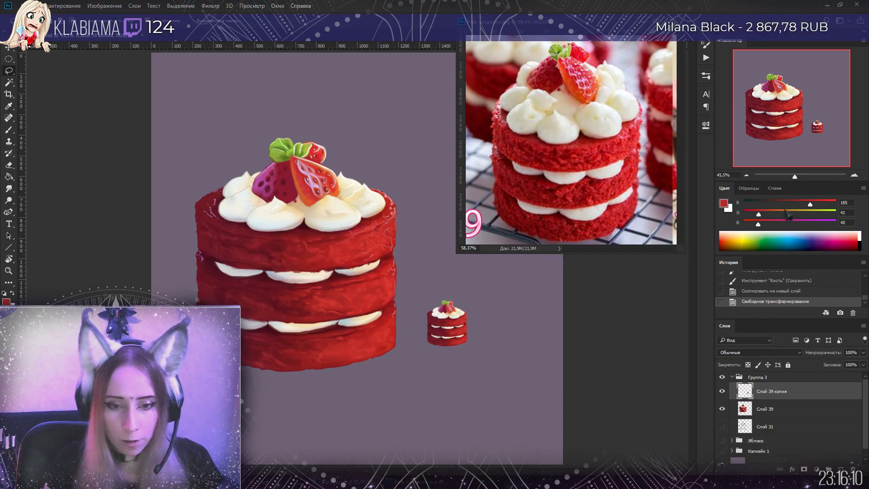
Inspect the small cake copy at 100% view and reposition it on the empty background beside the large cake
{"action": "left_click", "coordinate": [856, 177]}
{"action": "left_click", "coordinate": [857, 177]}
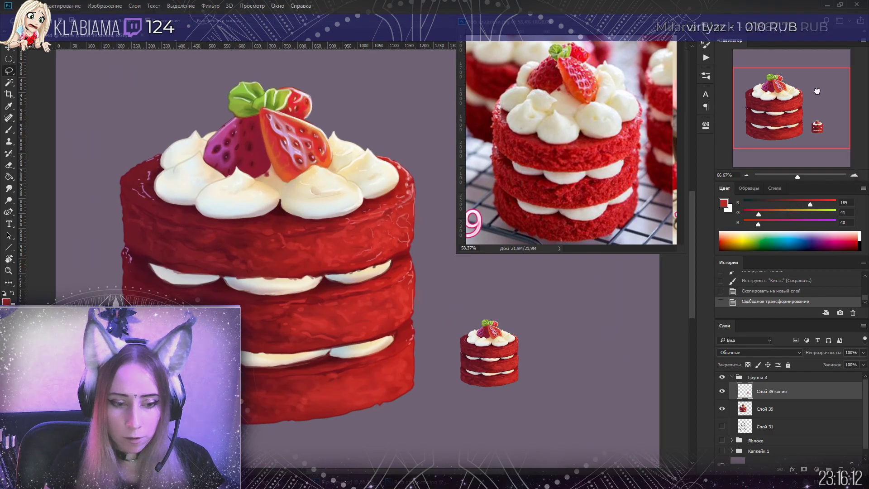
{"action": "left_click_drag", "start_coordinate": [829, 103], "coordinate": [837, 113]}
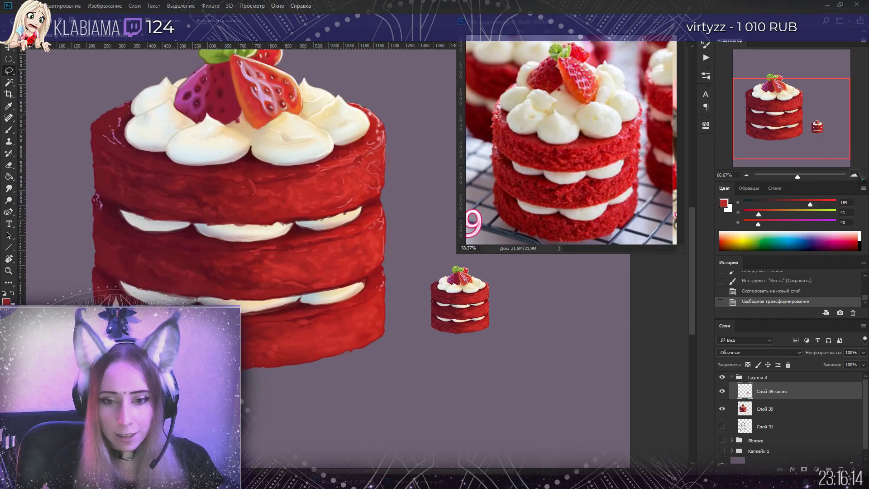
{"action": "left_click", "coordinate": [857, 176]}
{"action": "left_click_drag", "start_coordinate": [795, 111], "coordinate": [806, 108]}
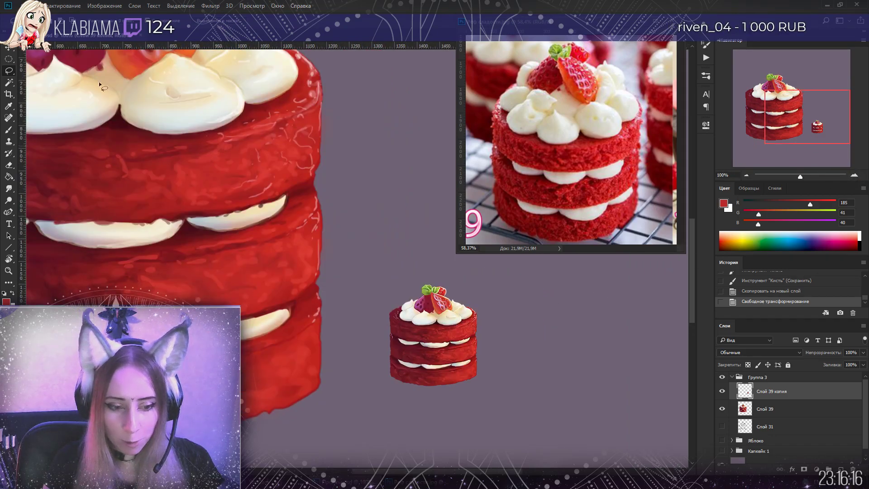
{"action": "left_click_drag", "start_coordinate": [422, 330], "coordinate": [454, 336]}
{"action": "scroll", "coordinate": [678, 267], "scroll_direction": "down", "scroll_amount": 2}
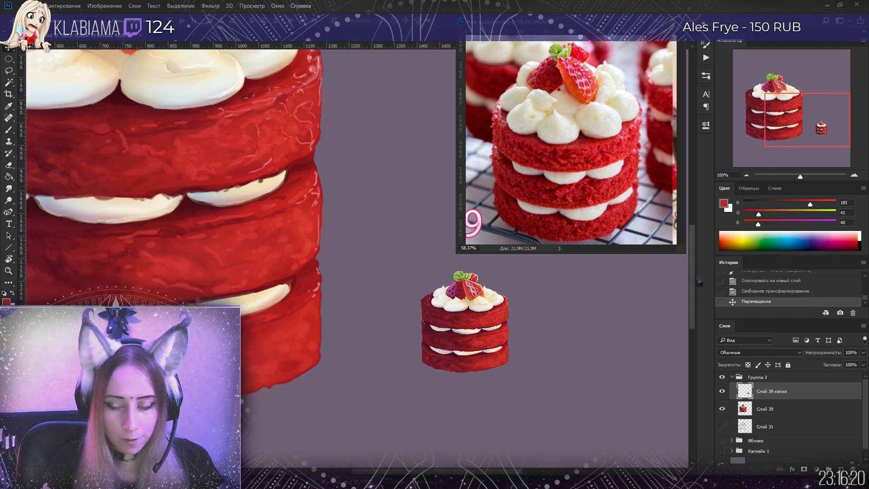
{"action": "left_click_drag", "start_coordinate": [449, 310], "coordinate": [390, 304]}
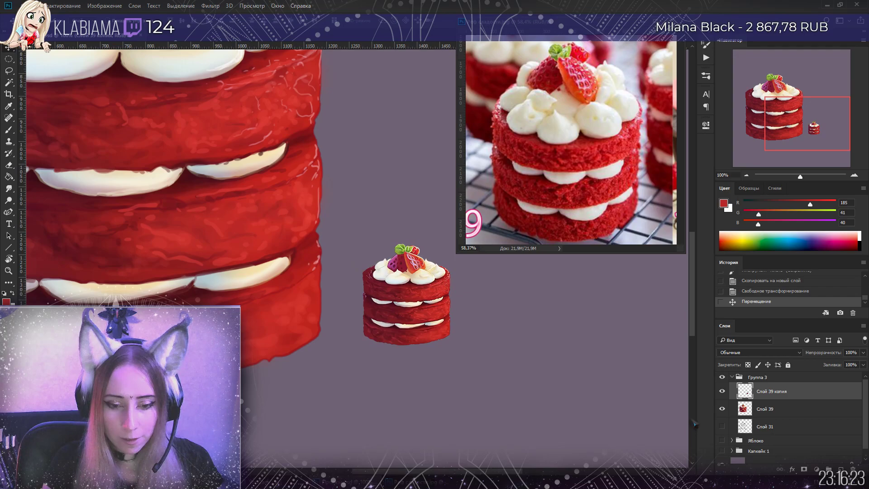
Duplicate the shadow layer Слой 19 from the Капкейк 1 group and place the copy in Группа 3 directly above Слой 39
{"action": "left_click", "coordinate": [732, 452]}
{"action": "scroll", "coordinate": [761, 430], "scroll_direction": "down", "scroll_amount": 4}
{"action": "left_click", "coordinate": [763, 421]}
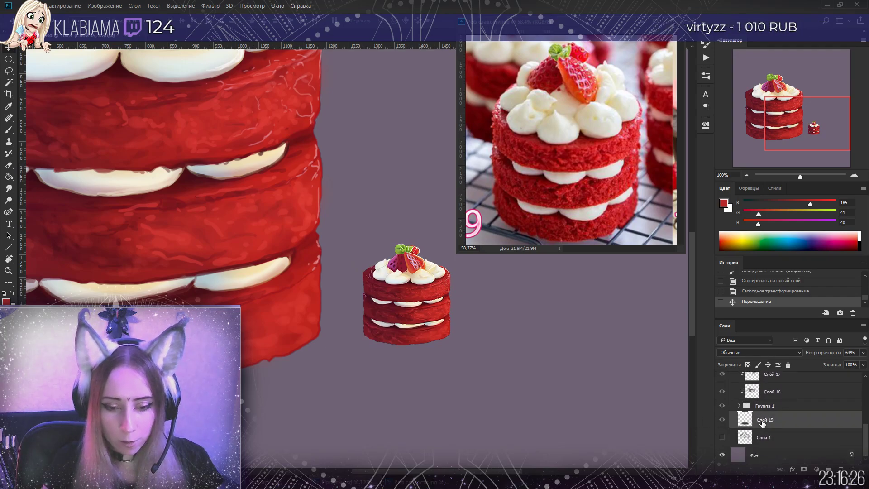
{"action": "key", "text": "ctrl+j"}
{"action": "left_click_drag", "start_coordinate": [763, 422], "coordinate": [770, 400]}
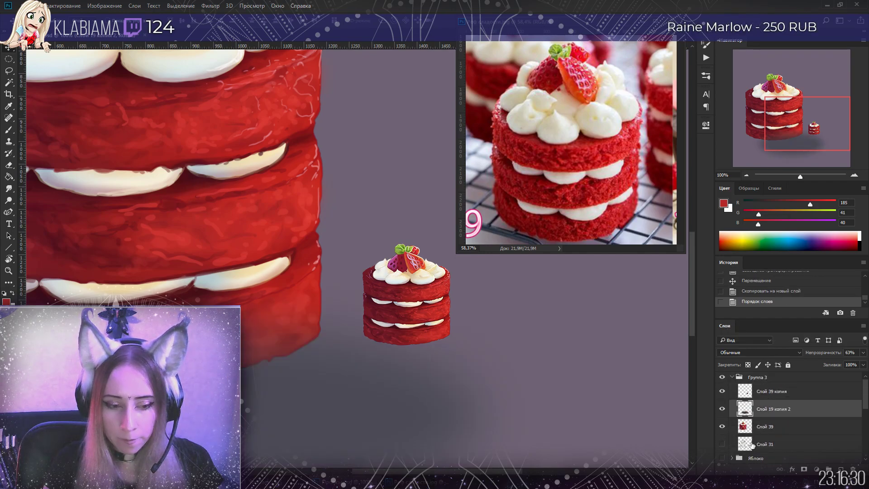
Delete the small preview layer Слой 39 копия and place the shadow layer Слой 19 копия 2 directly below Слой 39
{"action": "scroll", "coordinate": [752, 446], "scroll_direction": "down", "scroll_amount": 1}
{"action": "scroll", "coordinate": [751, 446], "scroll_direction": "down", "scroll_amount": 1}
{"action": "left_click", "coordinate": [733, 439]}
{"action": "scroll", "coordinate": [742, 417], "scroll_direction": "up", "scroll_amount": 2}
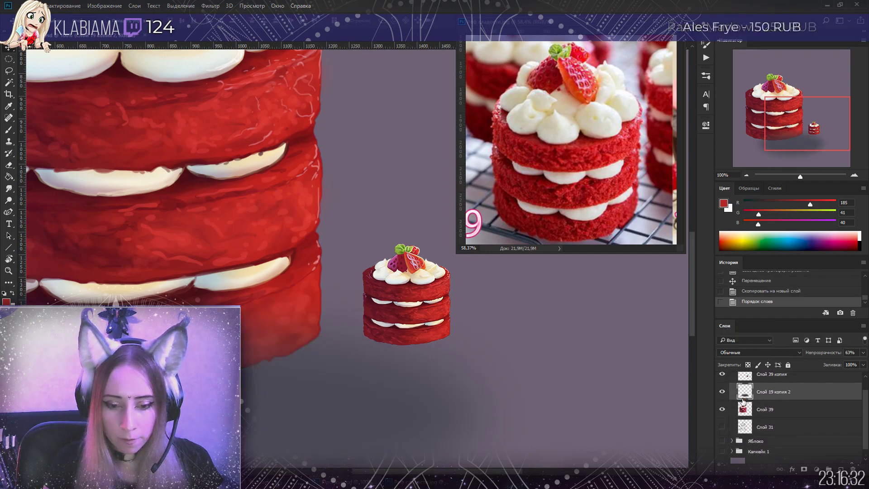
{"action": "left_click_drag", "start_coordinate": [752, 391], "coordinate": [765, 412]}
{"action": "scroll", "coordinate": [259, 251], "scroll_direction": "down", "scroll_amount": 3}
{"action": "scroll", "coordinate": [261, 255], "scroll_direction": "down", "scroll_amount": 1}
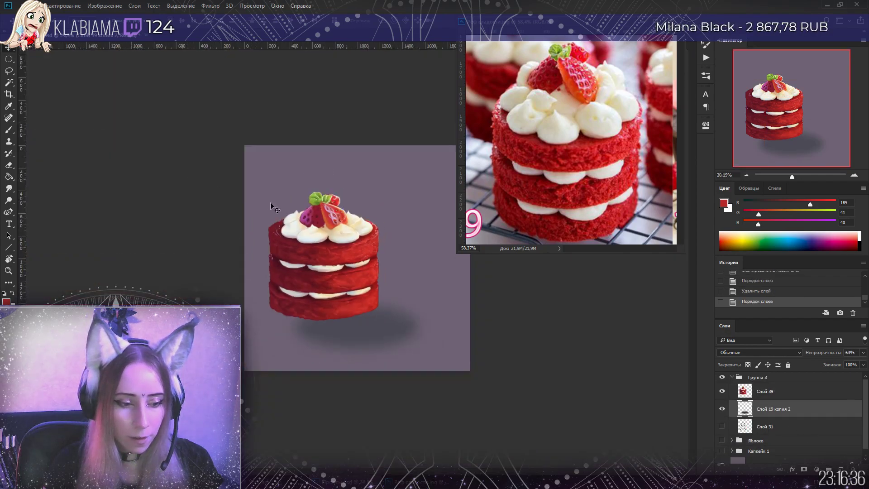
Move the shadow under the base of the large cake, fit its shape with Free Transform and nudge it up slightly
{"action": "scroll", "coordinate": [260, 256], "scroll_direction": "up", "scroll_amount": 2}
{"action": "left_click_drag", "start_coordinate": [388, 394], "coordinate": [335, 362]}
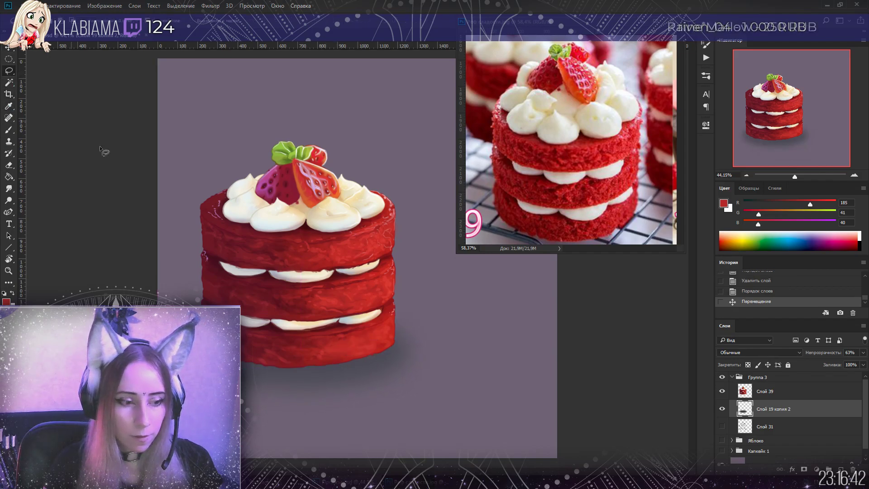
{"action": "right_click", "coordinate": [264, 289]}
{"action": "left_click", "coordinate": [355, 380]}
{"action": "left_click_drag", "start_coordinate": [301, 279], "coordinate": [332, 317]}
{"action": "left_click_drag", "start_coordinate": [299, 408], "coordinate": [300, 422]}
{"action": "left_click_drag", "start_coordinate": [342, 347], "coordinate": [336, 343]}
{"action": "key", "text": "Return"}
{"action": "key", "text": "l"}
{"action": "key", "text": "Up"}
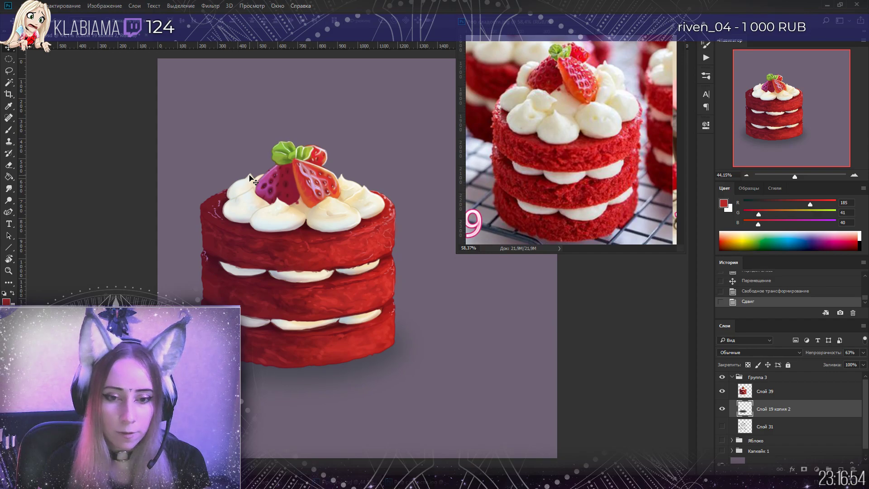
Duplicate the cake and shadow layers, merge the copies, and scale the result to about 245 × 243 px beside the large cake
{"action": "left_click", "coordinate": [14, 76]}
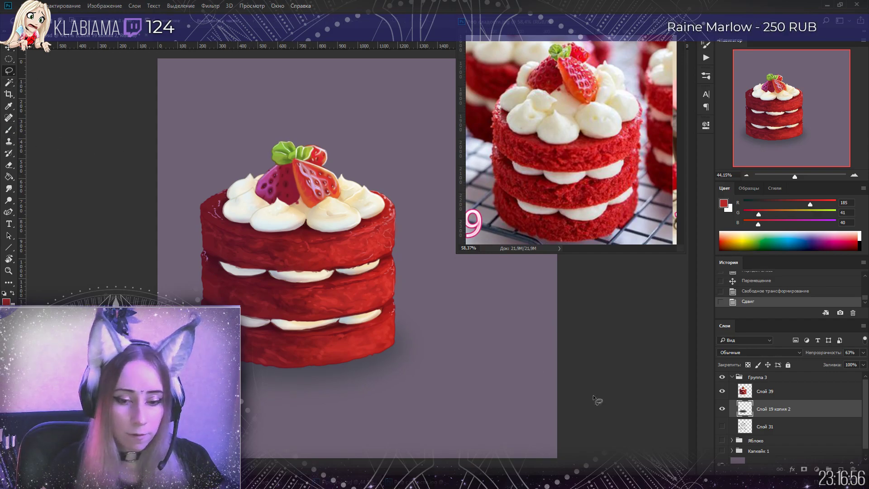
{"action": "left_click", "coordinate": [763, 397], "text": "shift"}
{"action": "key", "text": "ctrl+j"}
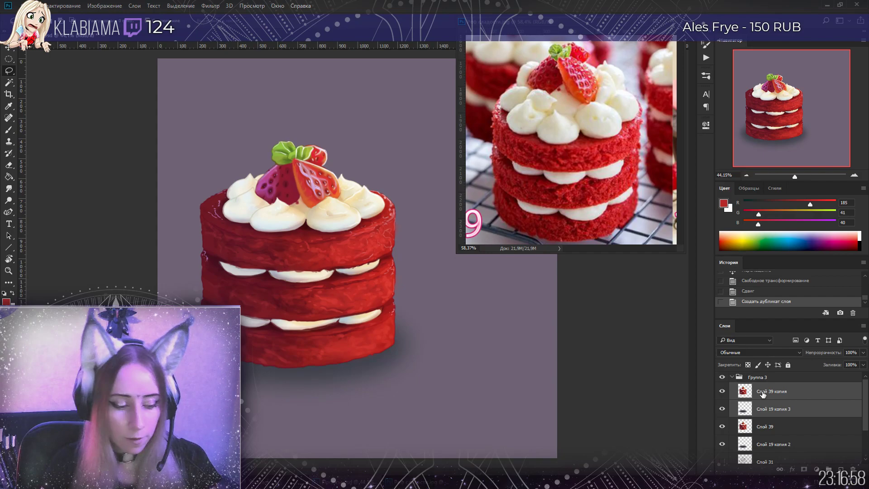
{"action": "key", "text": "ctrl+e"}
{"action": "right_click", "coordinate": [355, 292]}
{"action": "left_click", "coordinate": [389, 379]}
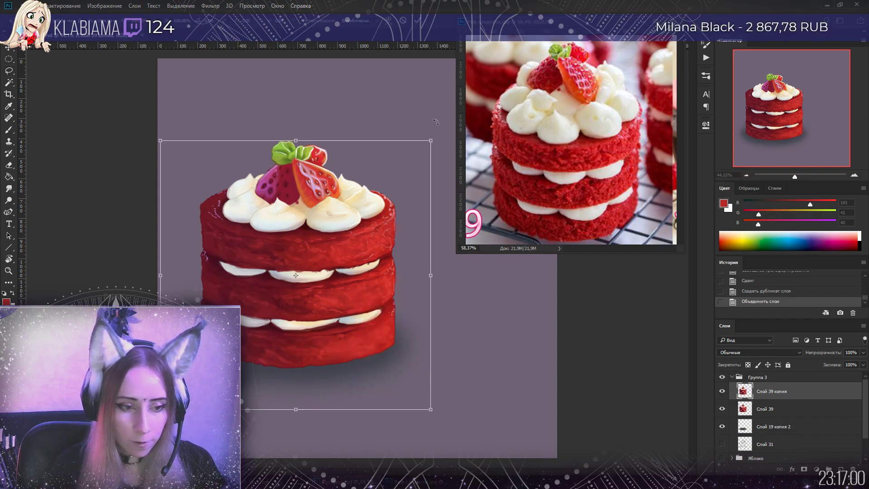
{"action": "left_click_drag", "start_coordinate": [433, 141], "coordinate": [322, 248]}
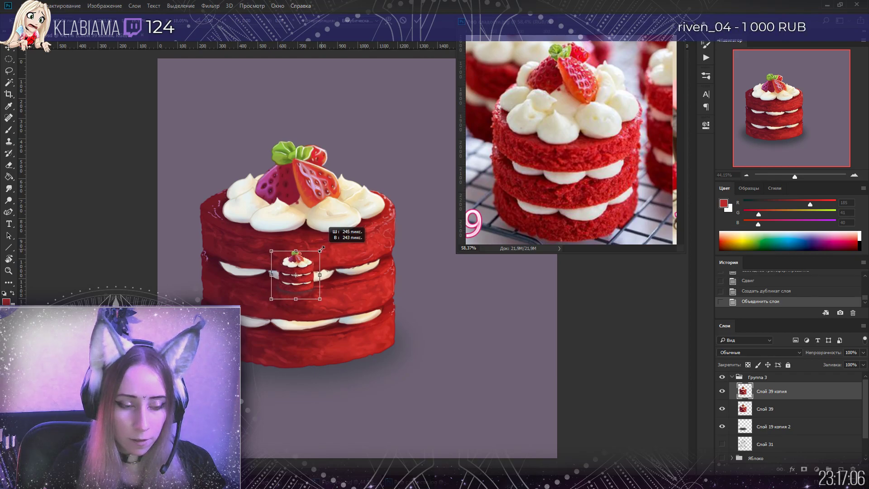
{"action": "mouse_move", "coordinate": [323, 248]}
{"action": "left_mouse_down"}
{"action": "mouse_move", "coordinate": [501, 308]}
{"action": "mouse_move", "coordinate": [504, 322]}
{"action": "left_mouse_up"}
{"action": "key", "text": "Return"}
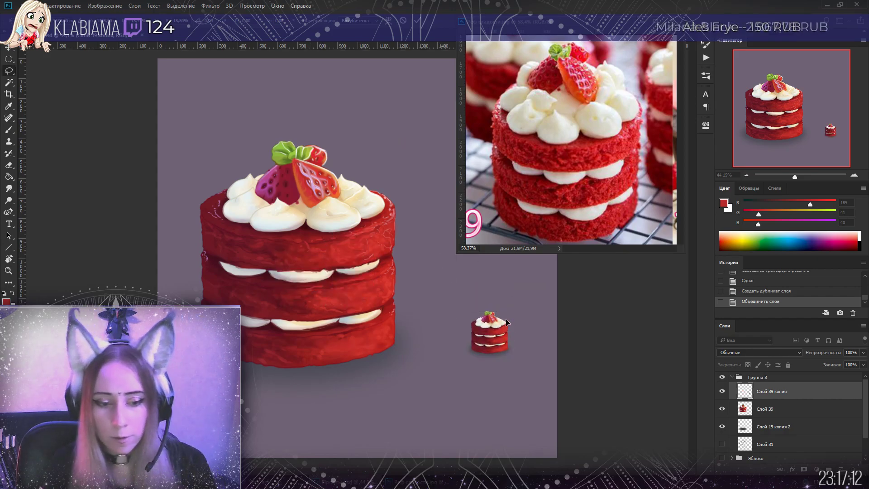
Inspect the small cake copy at 100% view and move it closer to the large cake
{"action": "key", "text": "l"}
{"action": "scroll", "coordinate": [504, 350], "scroll_direction": "up", "scroll_amount": 4}
{"action": "scroll", "coordinate": [504, 350], "scroll_direction": "up", "scroll_amount": 1}
{"action": "scroll", "coordinate": [504, 349], "scroll_direction": "down", "scroll_amount": 1}
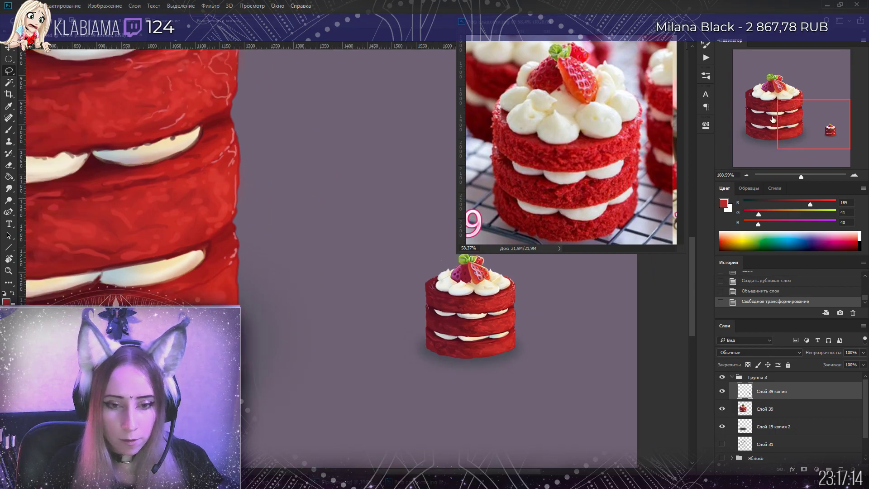
{"action": "left_click", "coordinate": [747, 175]}
{"action": "left_click", "coordinate": [747, 175]}
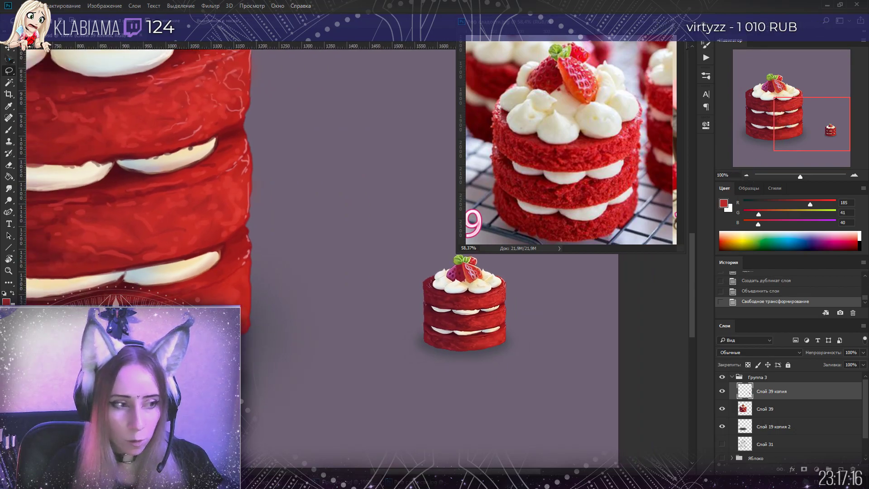
{"action": "key", "text": "v"}
{"action": "left_click_drag", "start_coordinate": [493, 319], "coordinate": [383, 313]}
Rename the layer group Группа 3 as "Тортик 9"
{"action": "left_click_drag", "start_coordinate": [777, 391], "coordinate": [777, 377]}
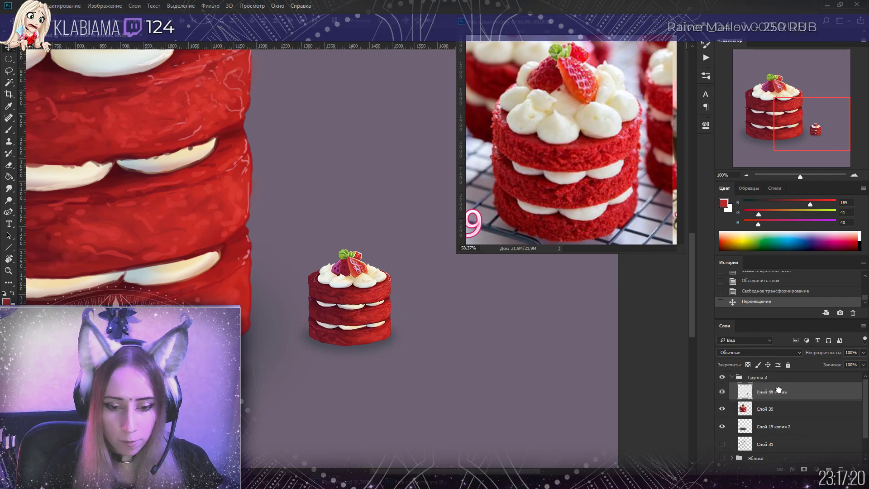
{"action": "double_click", "coordinate": [755, 377]}
{"action": "type", "text": "Njhnbr"}
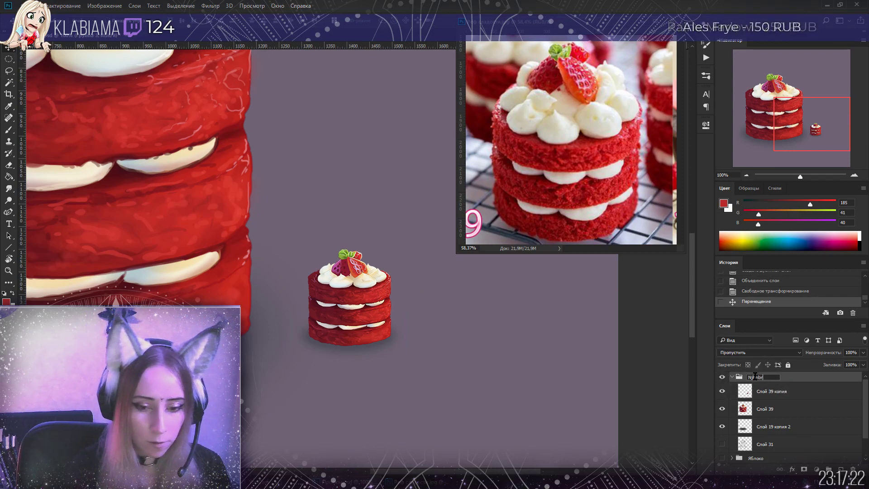
{"action": "type", "text": "Тор"}
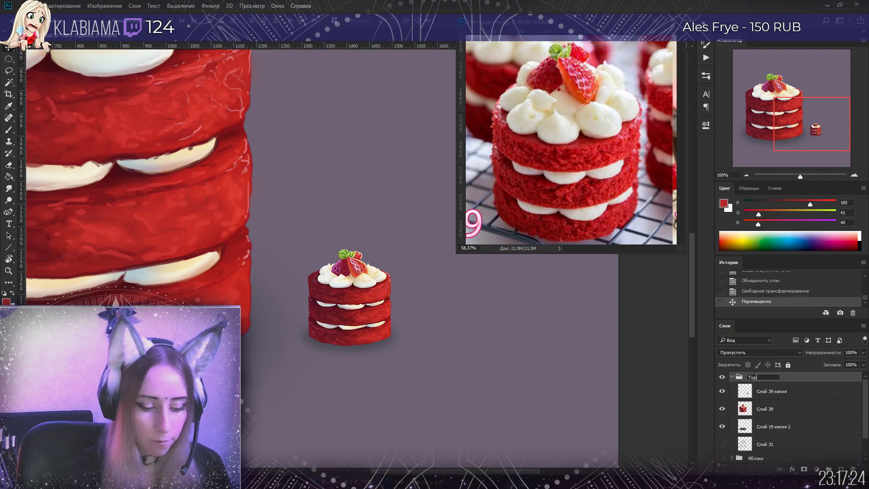
{"action": "type", "text": "тик"}
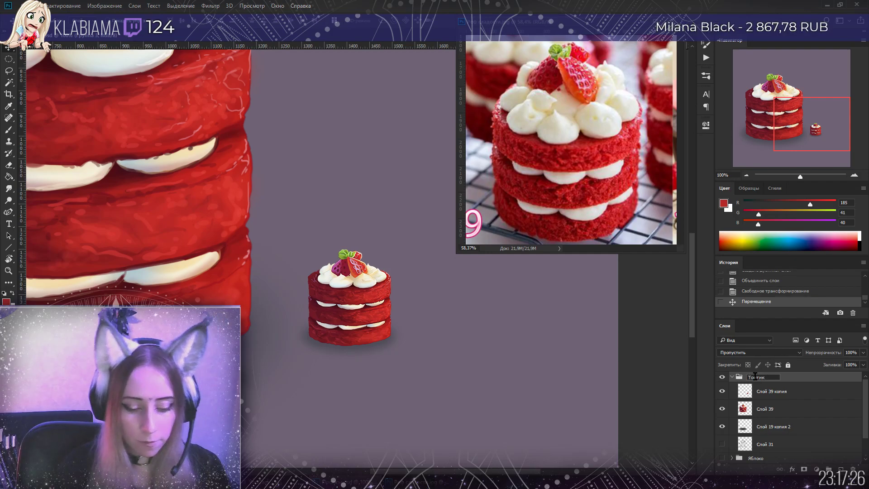
{"action": "type", "text": " 9"}
{"action": "key", "text": "Return"}
Rename the small cake layer as "Тортик 9 копия" and move it out of the group, above Тортик 9
{"action": "left_click", "coordinate": [792, 399]}
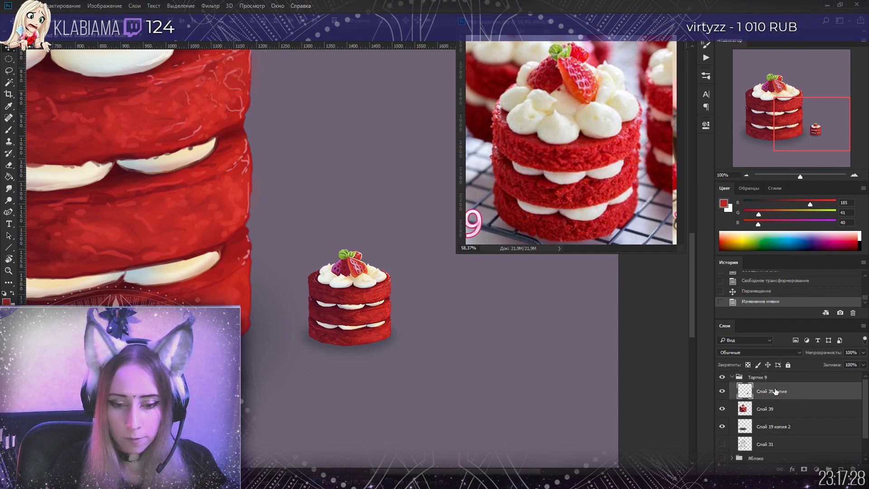
{"action": "type", "text": "Тортик 9"}
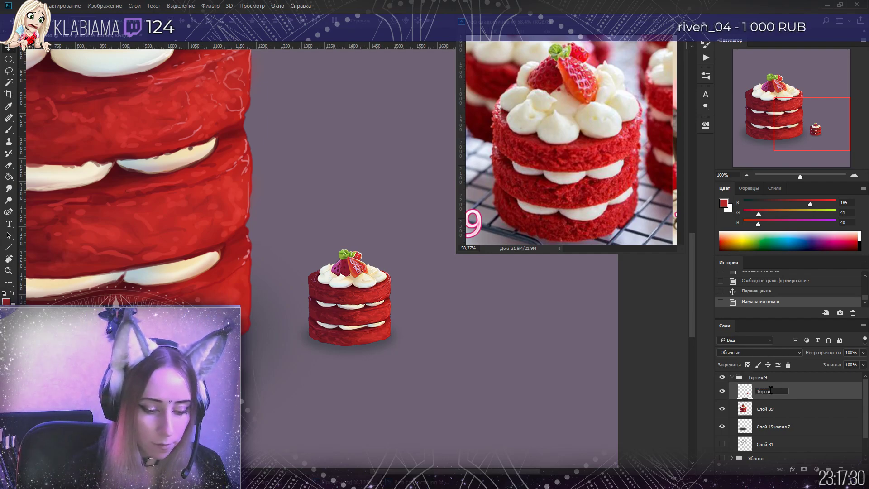
{"action": "type", "text": " копия"}
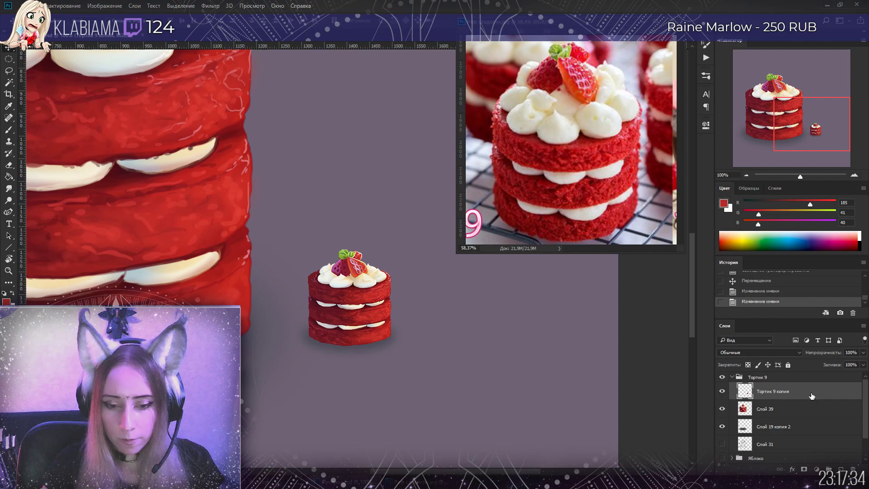
{"action": "left_click_drag", "start_coordinate": [812, 396], "coordinate": [785, 372]}
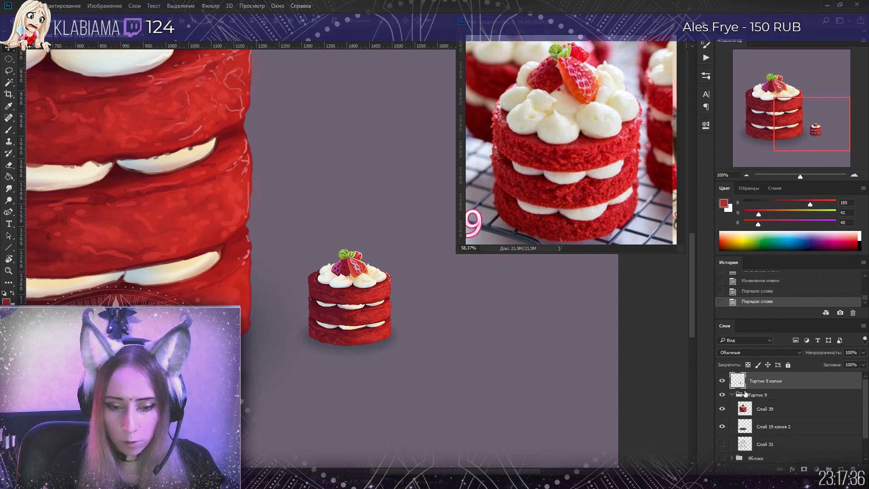
Bring the Яблоко копия layer out of the Яблоко group and position the small apple beside the small cake
{"action": "left_click", "coordinate": [736, 396]}
{"action": "left_click", "coordinate": [732, 394]}
{"action": "left_click", "coordinate": [732, 405]}
{"action": "left_click_drag", "start_coordinate": [745, 417], "coordinate": [764, 383]}
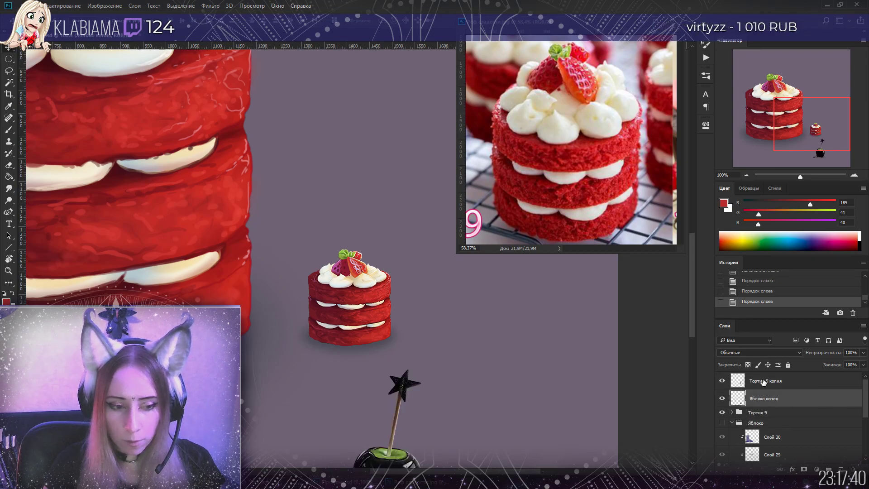
{"action": "left_click_drag", "start_coordinate": [388, 397], "coordinate": [453, 224]}
{"action": "left_click_drag", "start_coordinate": [384, 436], "coordinate": [448, 319]}
{"action": "left_click_drag", "start_coordinate": [442, 377], "coordinate": [453, 313]}
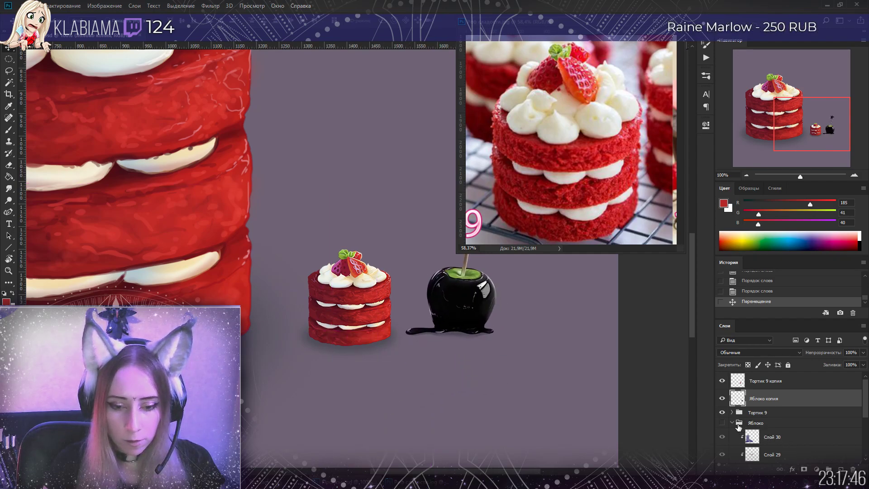
Bring the Капкейк 1 копия layer out of the Капкейк 1 group and position the small cupcake beside the apple
{"action": "left_click", "coordinate": [733, 423]}
{"action": "left_click", "coordinate": [732, 433]}
{"action": "left_click", "coordinate": [774, 455]}
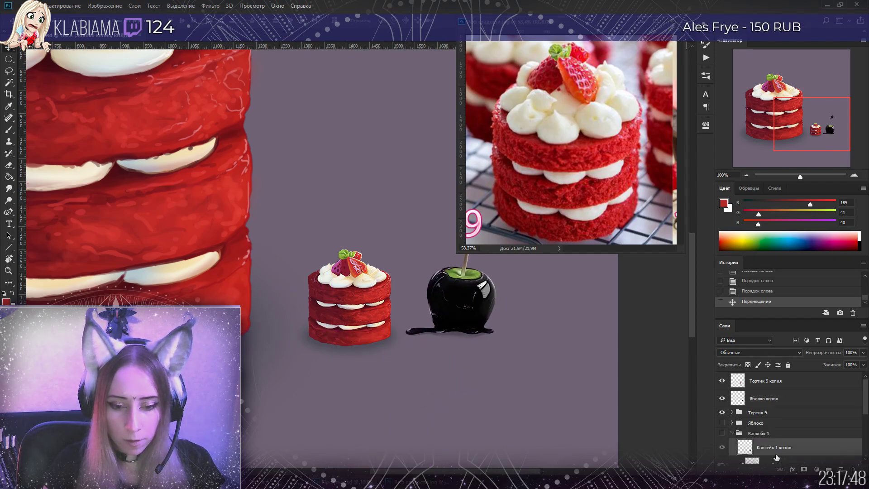
{"action": "left_click_drag", "start_coordinate": [778, 453], "coordinate": [773, 390]}
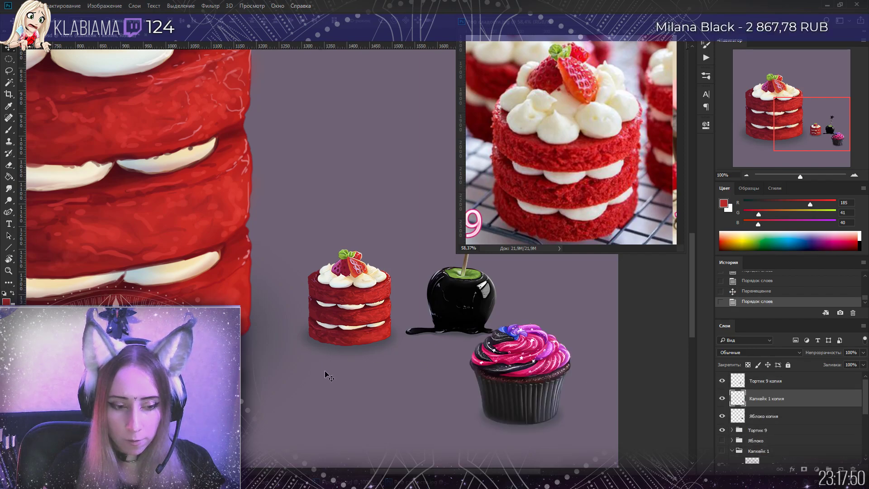
{"action": "left_click_drag", "start_coordinate": [550, 379], "coordinate": [592, 293]}
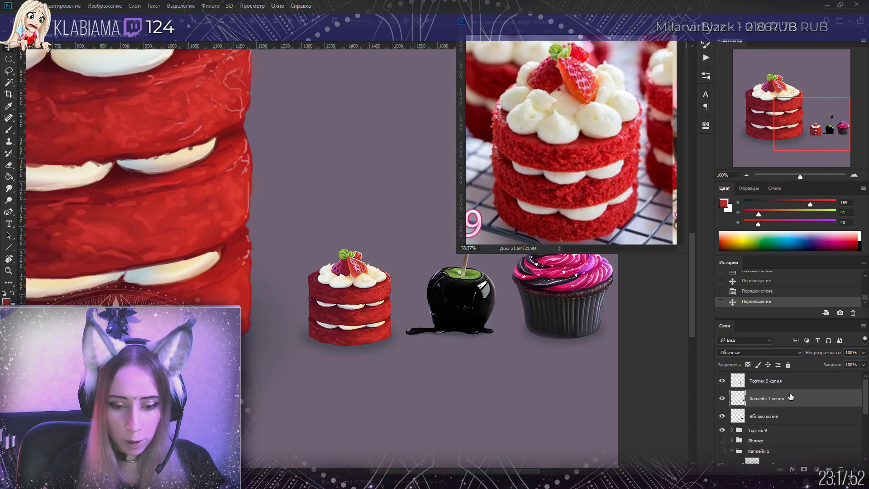
Select the three small prop copies, move them together toward the canvas's lower edge, and compare them with the large cake
{"action": "left_click_drag", "start_coordinate": [769, 381], "coordinate": [770, 407]}
{"action": "left_click", "coordinate": [769, 416], "text": "shift"}
{"action": "left_click_drag", "start_coordinate": [542, 346], "coordinate": [508, 445]}
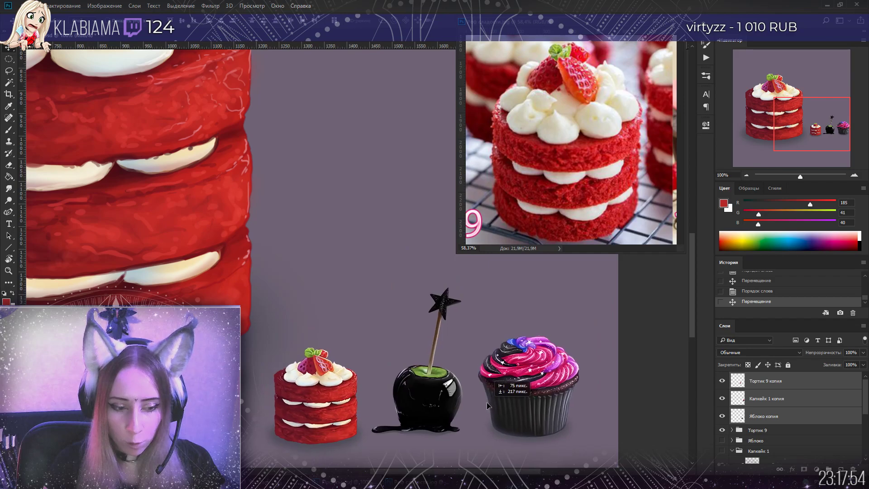
{"action": "left_click_drag", "start_coordinate": [532, 371], "coordinate": [528, 354]}
{"action": "scroll", "coordinate": [532, 355], "scroll_direction": "down", "scroll_amount": 2}
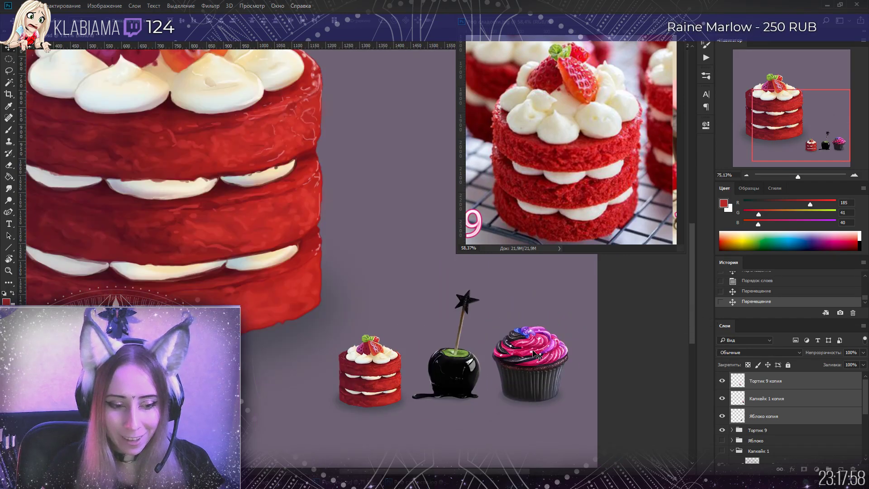
{"action": "scroll", "coordinate": [535, 356], "scroll_direction": "down", "scroll_amount": 4}
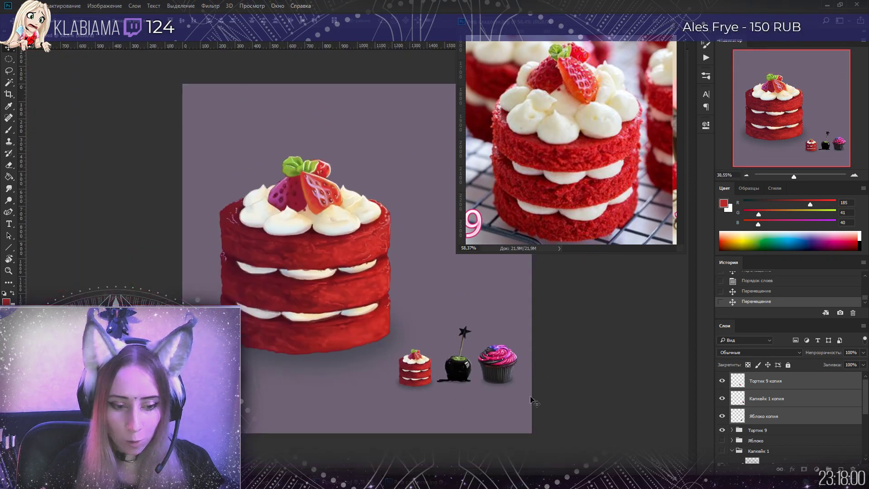
{"action": "scroll", "coordinate": [523, 400], "scroll_direction": "up", "scroll_amount": 1}
{"action": "scroll", "coordinate": [525, 398], "scroll_direction": "up", "scroll_amount": 6}
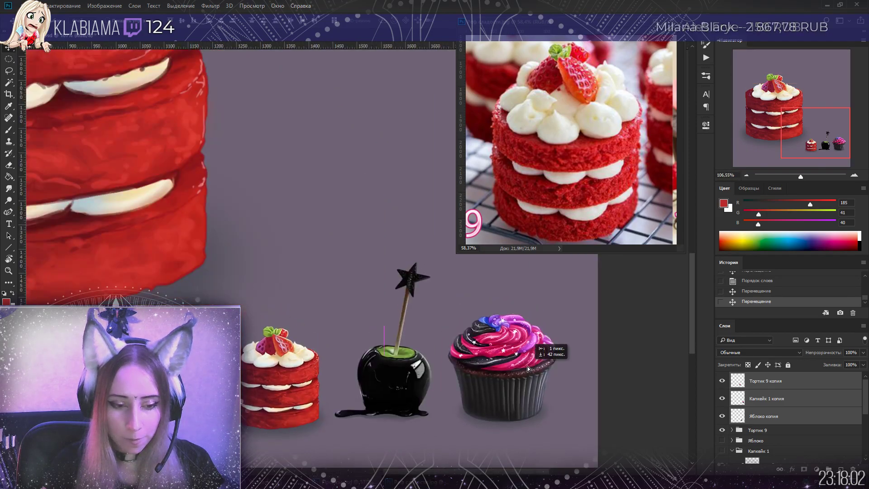
Return the apple, cupcake and cake copies to their own groups and hide the Тортик 9 group
{"action": "left_click", "coordinate": [783, 417]}
{"action": "scroll", "coordinate": [801, 423], "scroll_direction": "down", "scroll_amount": 1}
{"action": "left_click_drag", "start_coordinate": [785, 401], "coordinate": [765, 428]}
{"action": "left_click_drag", "start_coordinate": [770, 391], "coordinate": [746, 435]}
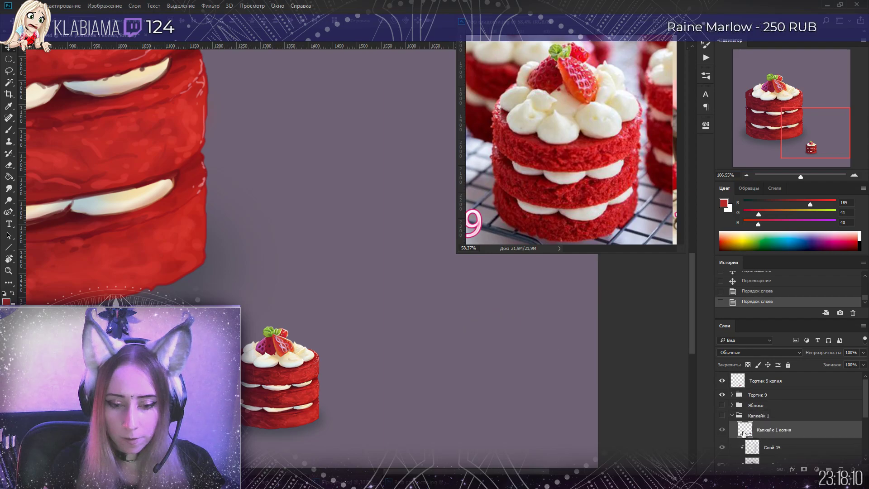
{"action": "left_click", "coordinate": [734, 416]}
{"action": "left_click_drag", "start_coordinate": [775, 384], "coordinate": [780, 396]}
{"action": "left_click", "coordinate": [723, 377]}
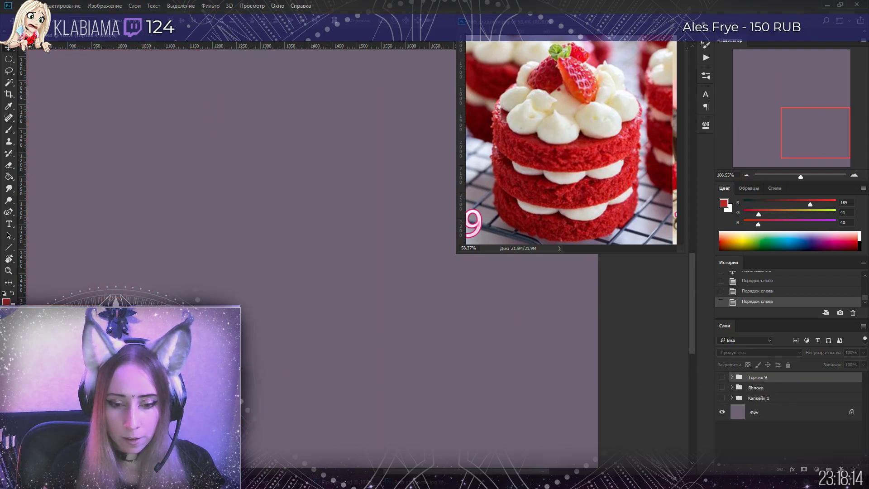
Create a new layer group above Тортик 9 with a new empty layer inside it
{"action": "left_click", "coordinate": [830, 470]}
{"action": "left_click", "coordinate": [841, 469]}
{"action": "scroll", "coordinate": [369, 294], "scroll_direction": "down", "scroll_amount": 3}
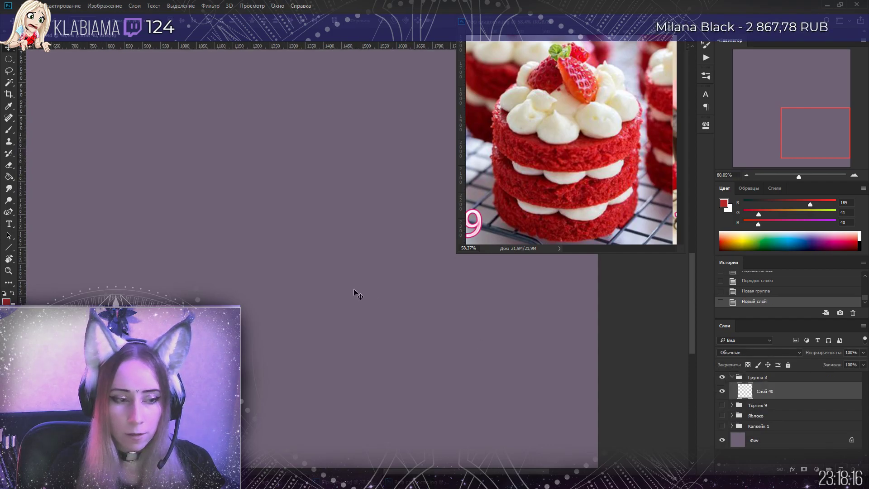
{"action": "scroll", "coordinate": [308, 277], "scroll_direction": "down", "scroll_amount": 4}
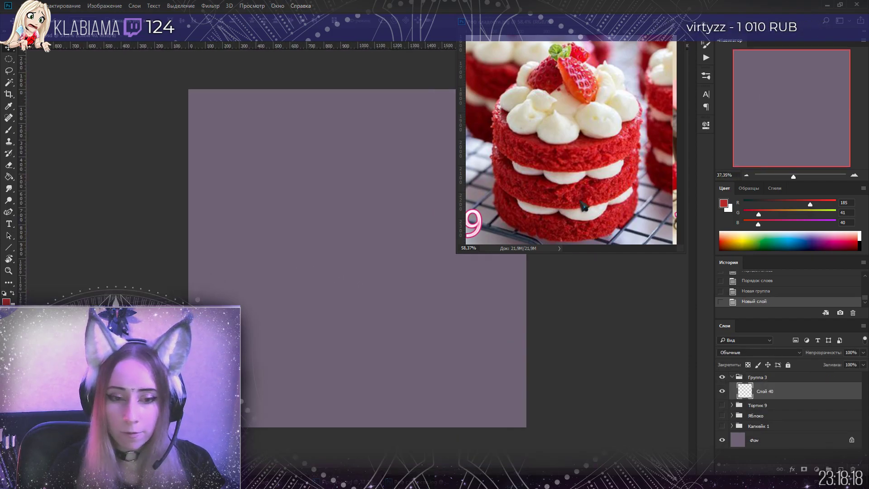
Dock the reference image Реф сладости.jpg as a full-size document and examine dessert photos 1 and 2 up close
{"action": "left_click_drag", "start_coordinate": [600, 23], "coordinate": [425, 32]}
{"action": "scroll", "coordinate": [455, 134], "scroll_direction": "down", "scroll_amount": 3}
{"action": "scroll", "coordinate": [446, 144], "scroll_direction": "up", "scroll_amount": 1}
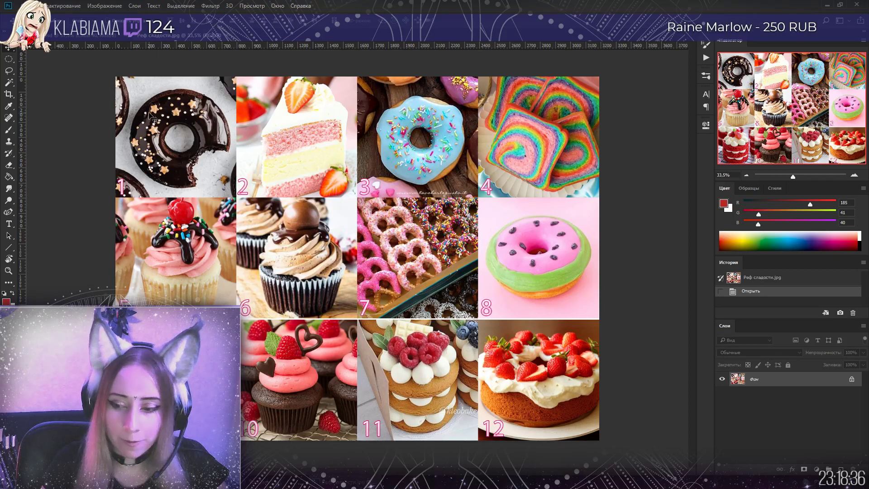
{"action": "scroll", "coordinate": [149, 113], "scroll_direction": "up", "scroll_amount": 11}
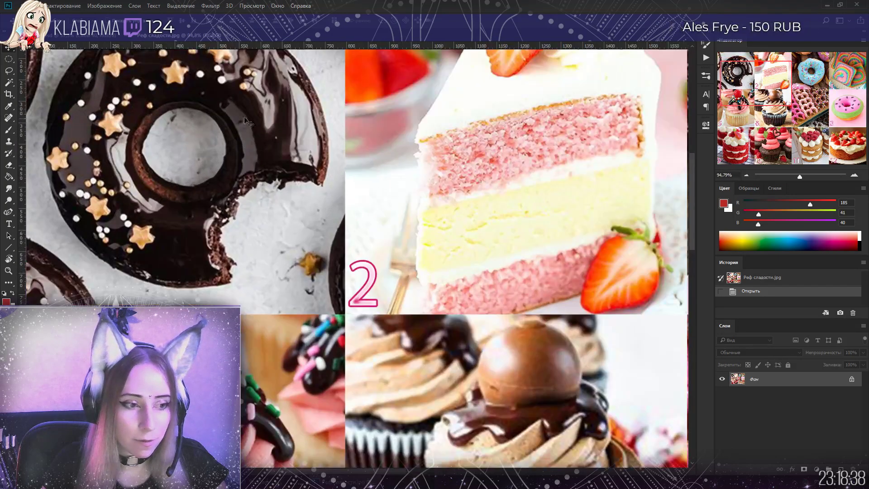
{"action": "left_click", "coordinate": [773, 81]}
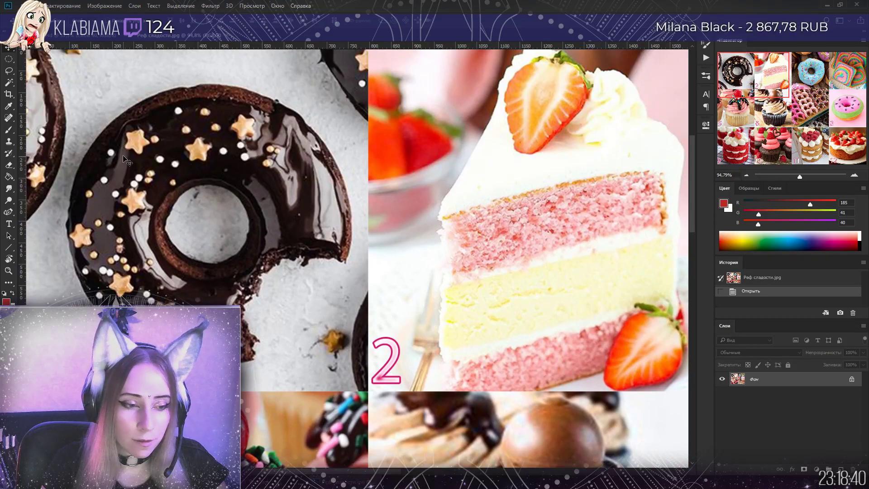
Detach the reference image Реф сладости.jpg into a small floating window beside the props canvas
{"action": "scroll", "coordinate": [142, 155], "scroll_direction": "up", "scroll_amount": 1}
{"action": "left_click_drag", "start_coordinate": [200, 36], "coordinate": [270, 92]}
{"action": "left_click_drag", "start_coordinate": [361, 100], "coordinate": [341, 56]}
{"action": "left_click_drag", "start_coordinate": [765, 47], "coordinate": [729, 38]}
{"action": "left_click_drag", "start_coordinate": [813, 34], "coordinate": [336, 233]}
{"action": "left_click_drag", "start_coordinate": [614, 57], "coordinate": [626, 21]}
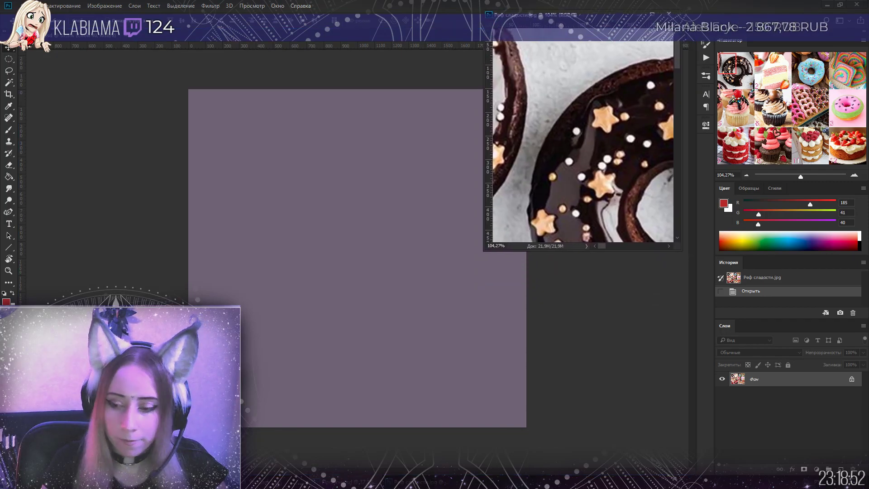
Browse the dessert photos in the floating reference and frame the pink sprinkled pretzels of photo 7
{"action": "left_click_drag", "start_coordinate": [596, 250], "coordinate": [621, 252]}
{"action": "scroll", "coordinate": [628, 174], "scroll_direction": "down", "scroll_amount": 6}
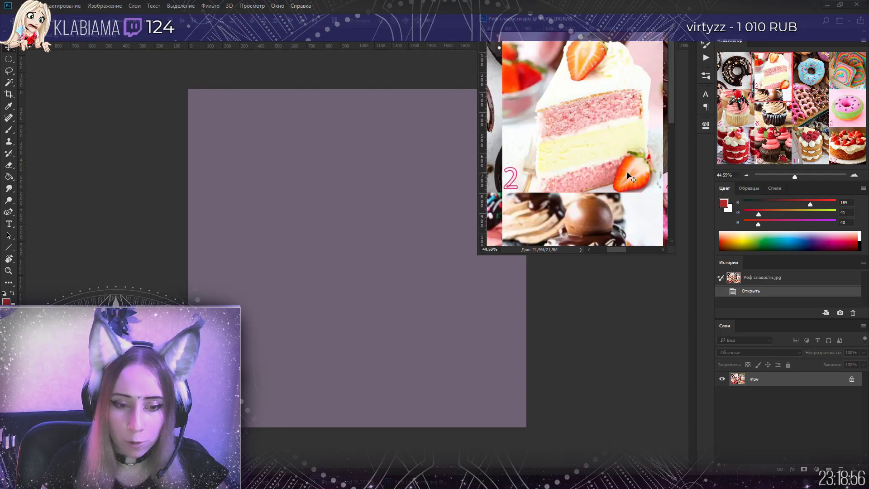
{"action": "scroll", "coordinate": [628, 174], "scroll_direction": "up", "scroll_amount": 5}
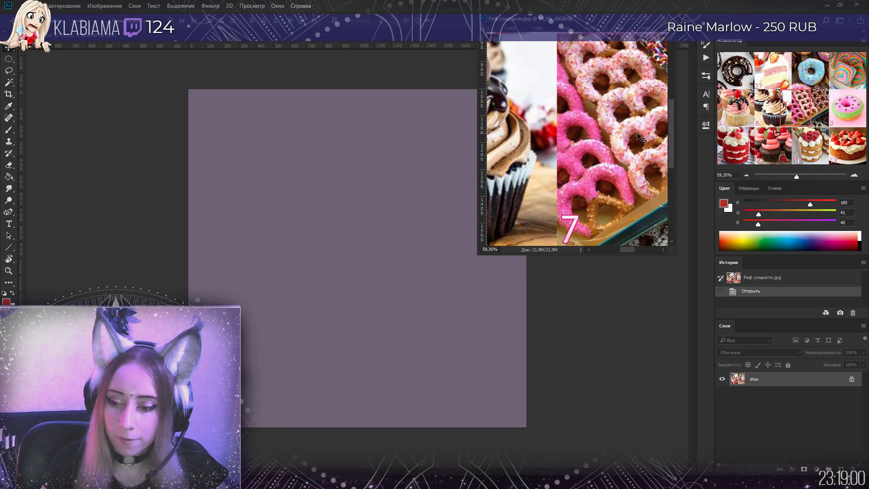
{"action": "left_click_drag", "start_coordinate": [624, 247], "coordinate": [635, 254]}
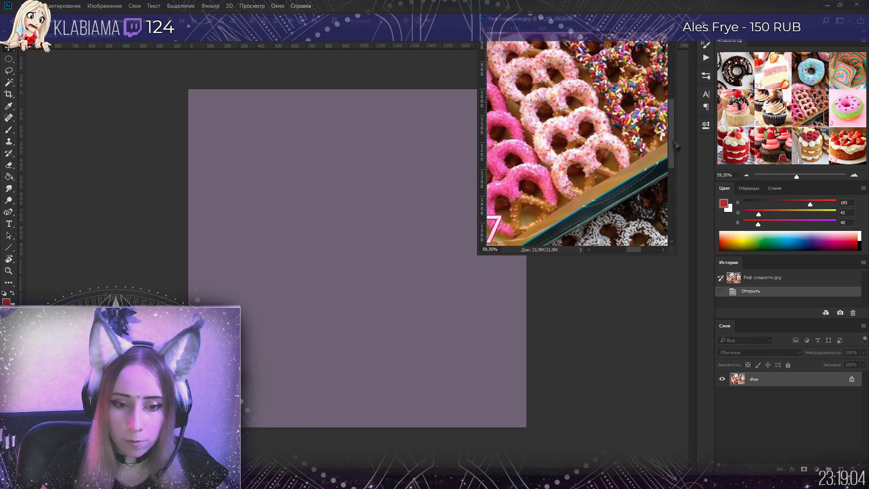
{"action": "scroll", "coordinate": [675, 145], "scroll_direction": "up", "scroll_amount": 5}
{"action": "scroll", "coordinate": [677, 143], "scroll_direction": "down", "scroll_amount": 4}
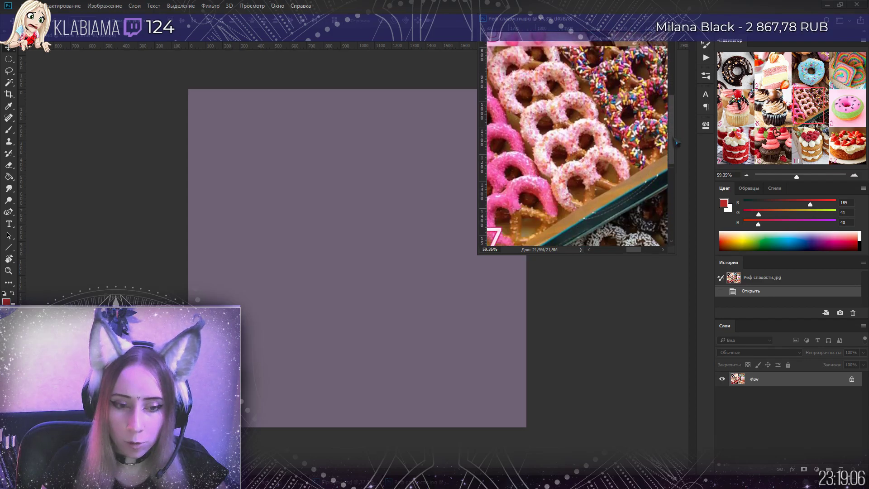
{"action": "scroll", "coordinate": [677, 143], "scroll_direction": "down", "scroll_amount": 1}
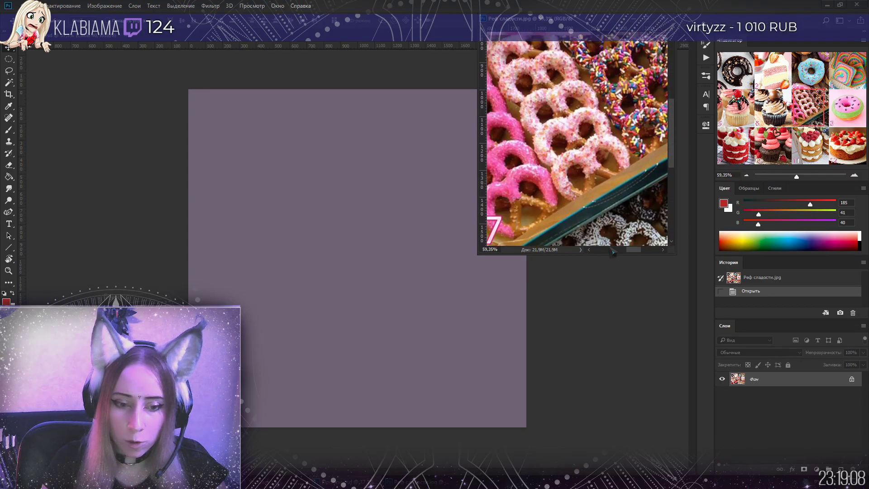
{"action": "left_click", "coordinate": [612, 250]}
{"action": "left_click", "coordinate": [634, 252]}
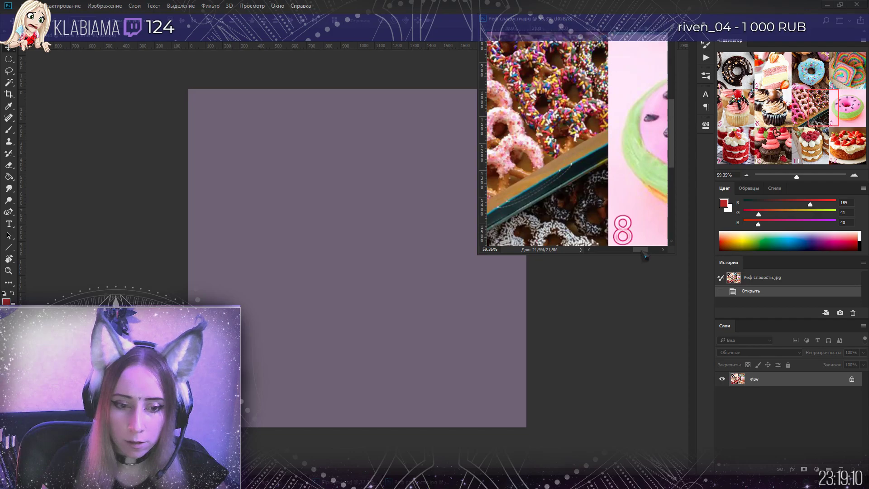
{"action": "left_click_drag", "start_coordinate": [636, 256], "coordinate": [639, 256]}
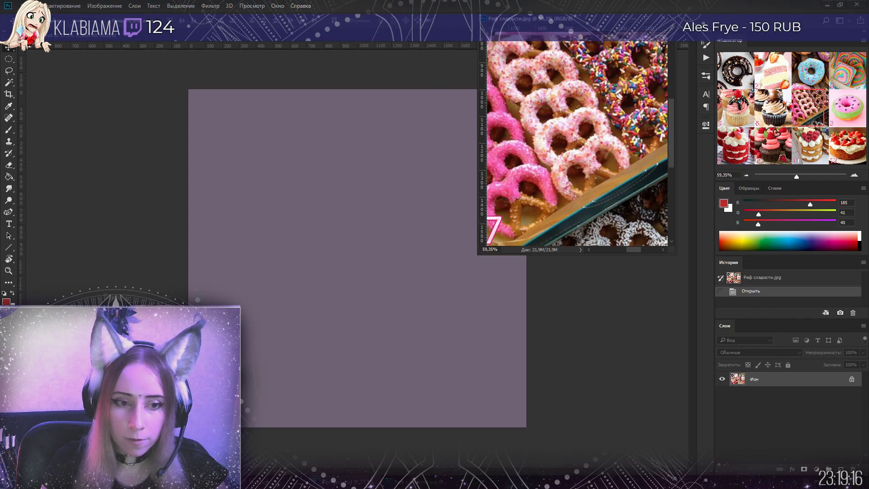
Return to Пропсы.psd, set the foreground colour to black and the brush hardness to 100%
{"action": "left_click", "coordinate": [445, 104]}
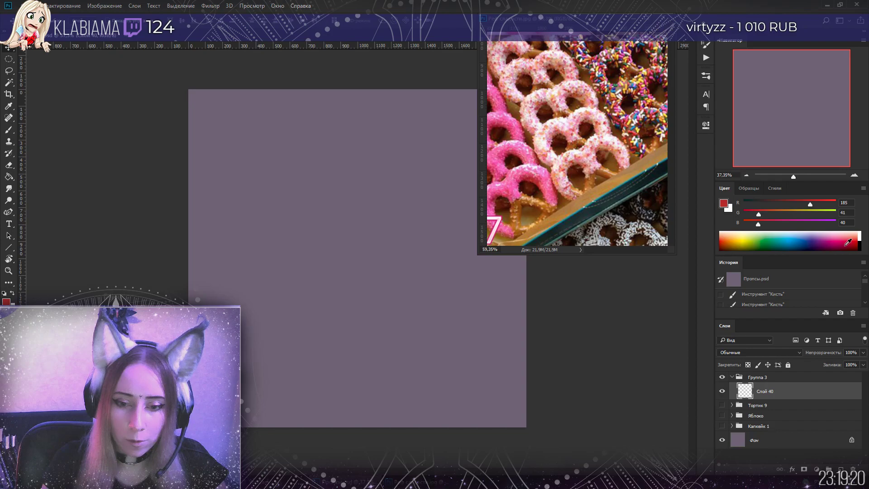
{"action": "left_click", "coordinate": [860, 244]}
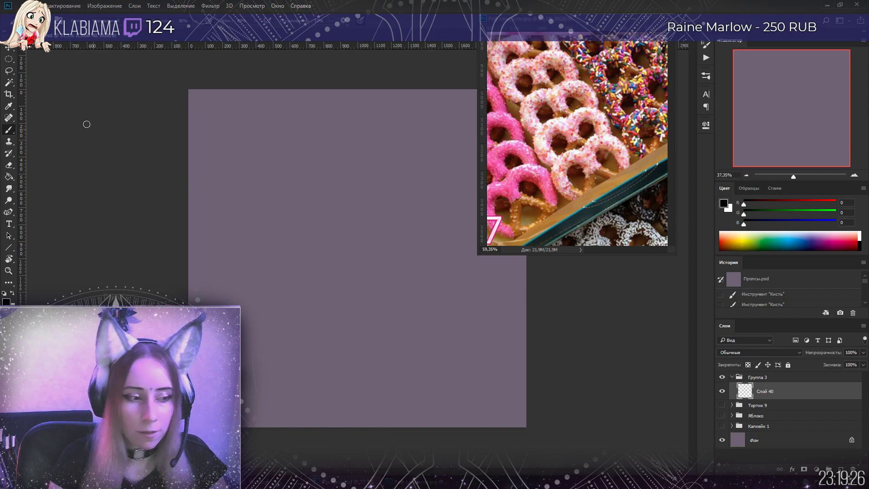
{"action": "right_click", "coordinate": [80, 53]}
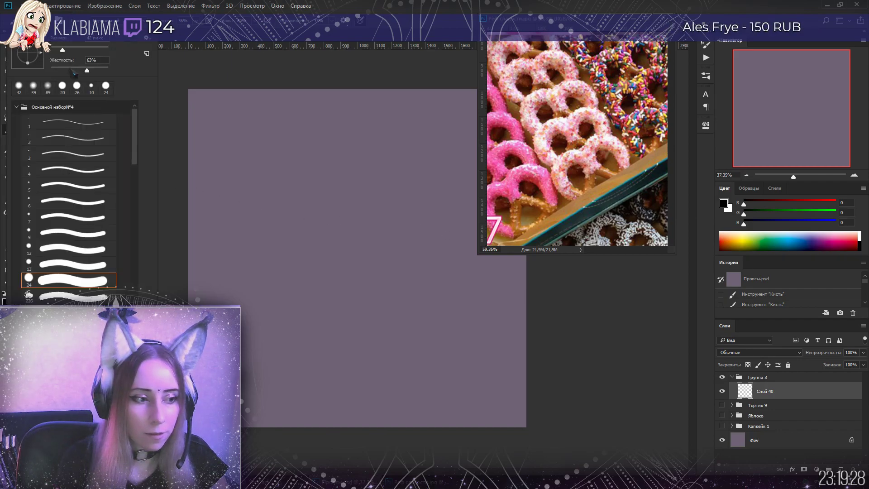
{"action": "key", "text": "Return"}
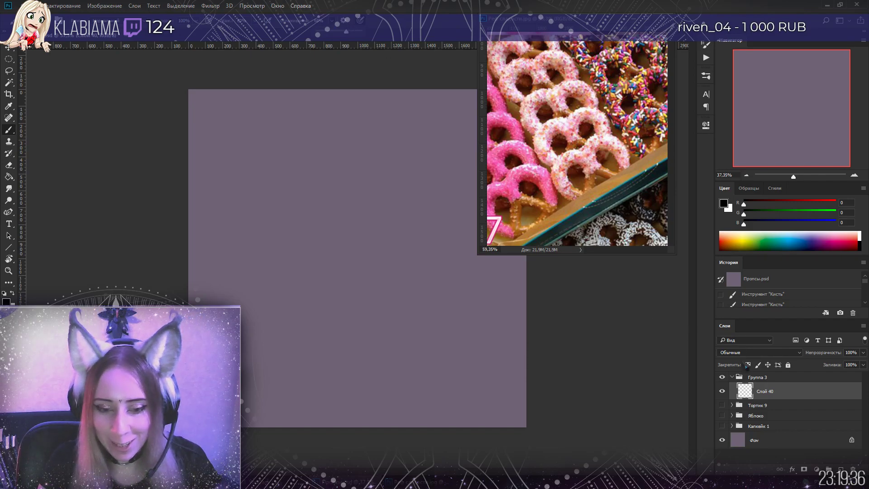
Rename the new layer group as Бретцель 7
{"action": "double_click", "coordinate": [754, 377]}
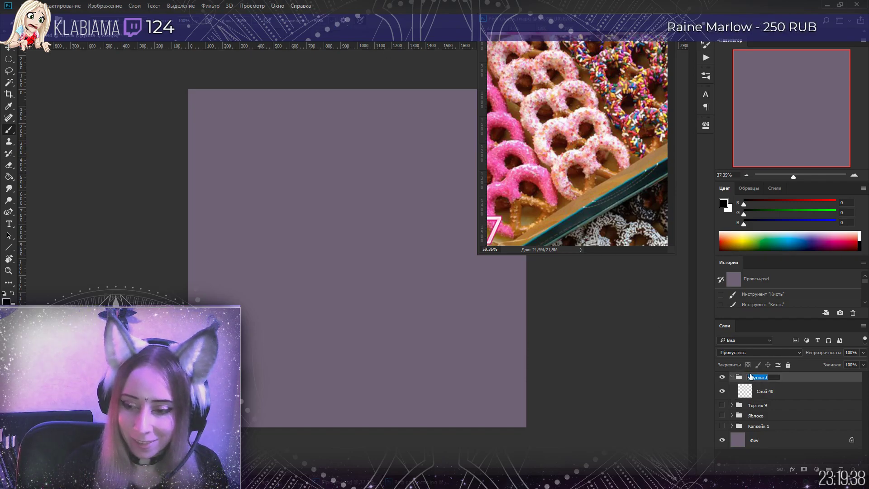
{"action": "type", "text": "Прет"}
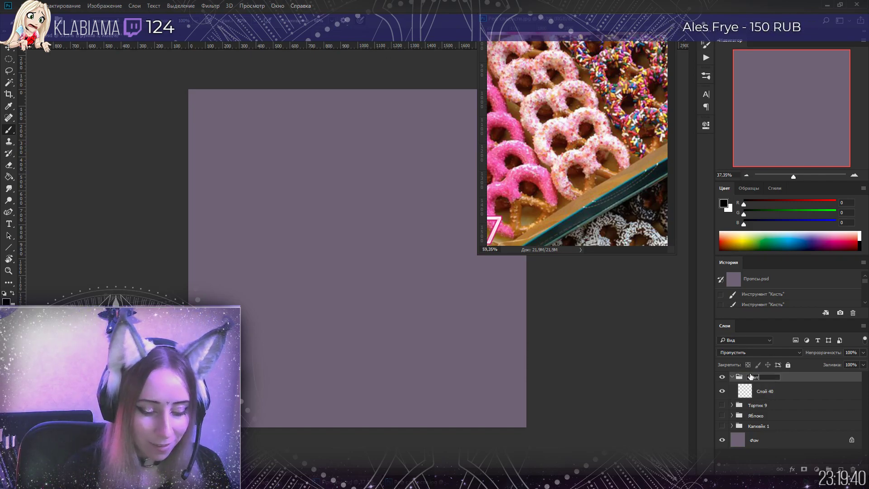
{"action": "type", "text": "цель 7"}
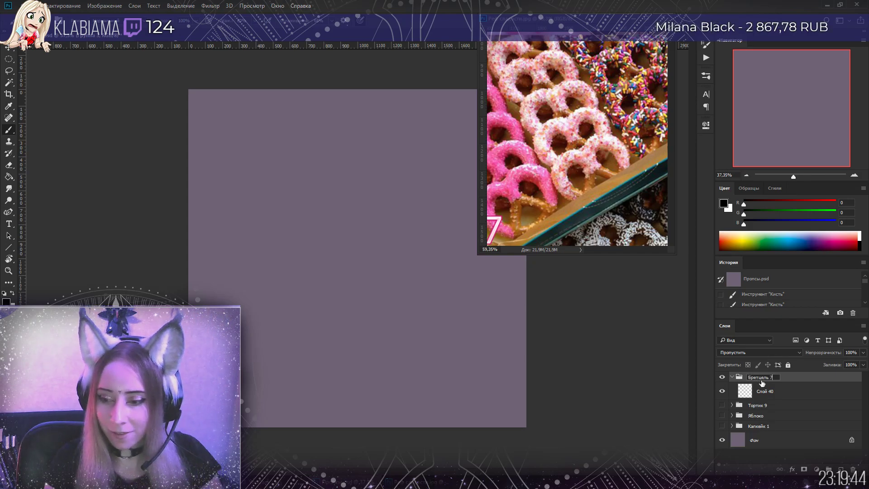
{"action": "key", "text": "Return"}
{"action": "left_click", "coordinate": [782, 392]}
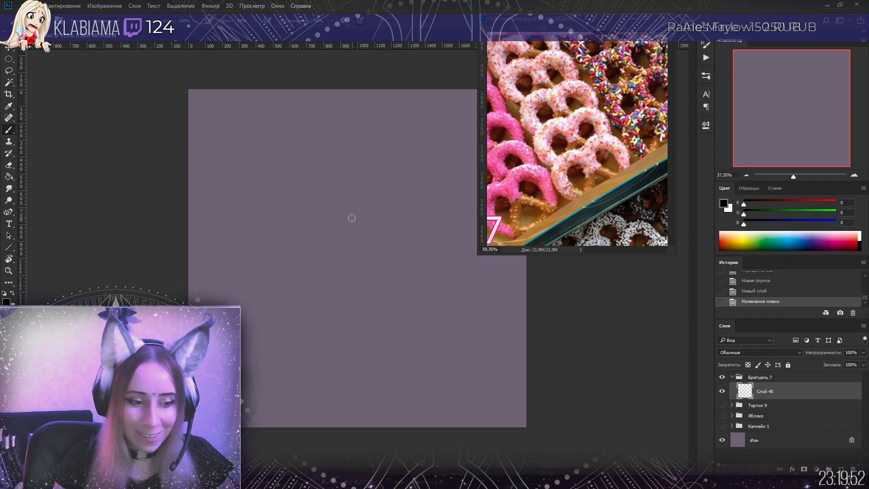
{"action": "left_click_drag", "start_coordinate": [327, 198], "coordinate": [353, 208]}
{"action": "key", "text": "ctrl+alt+z"}
{"action": "key", "text": "ctrl+alt+z"}
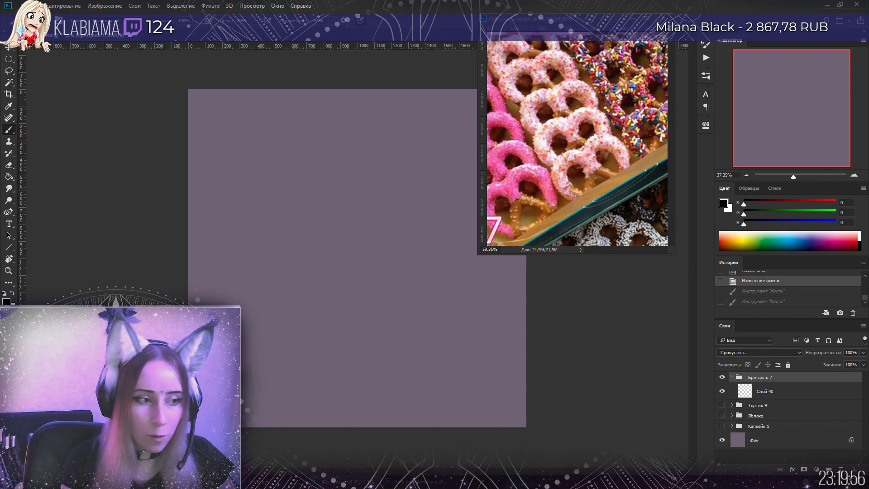
Reduce the brush size and draw the left half of the pretzel's outer outline on Слой 40, replacing the first narrower curve
{"action": "left_click", "coordinate": [41, 22]}
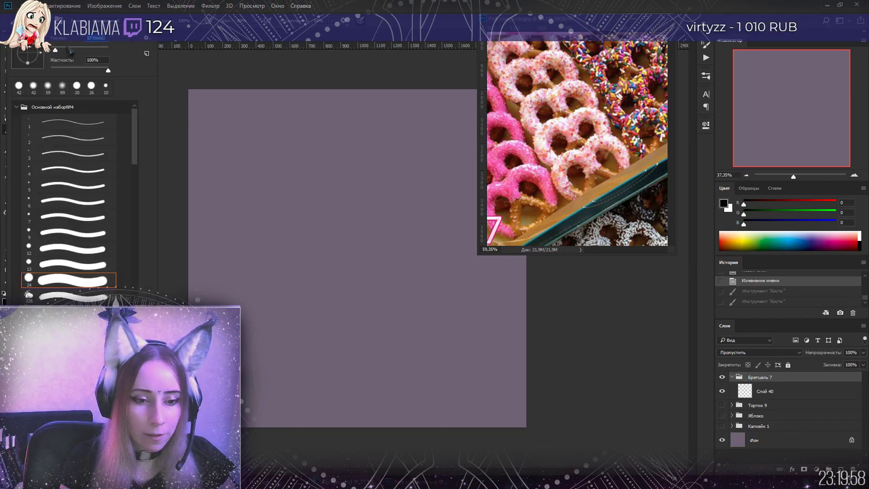
{"action": "left_click", "coordinate": [777, 392]}
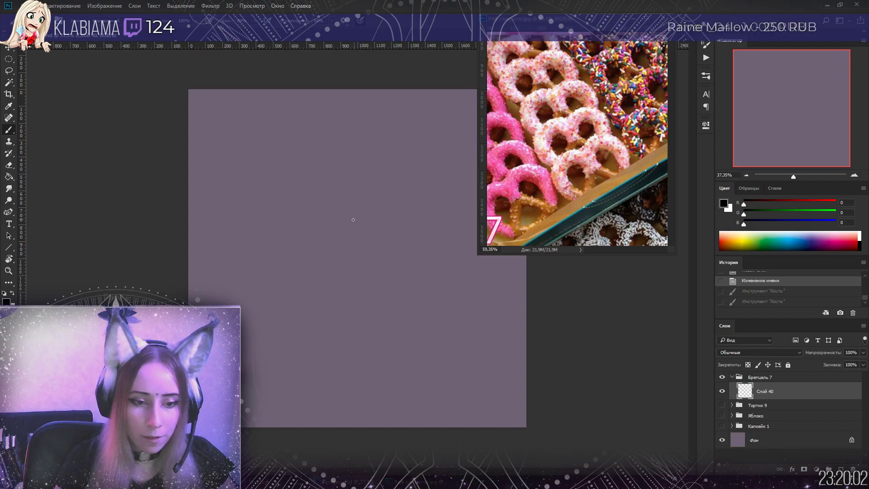
{"action": "left_click_drag", "start_coordinate": [354, 218], "coordinate": [299, 191]}
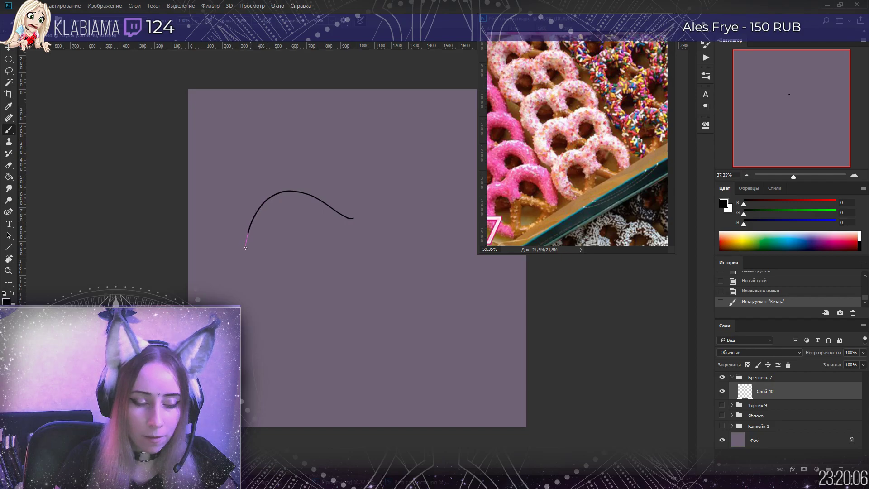
{"action": "left_click_drag", "start_coordinate": [308, 334], "coordinate": [350, 340]}
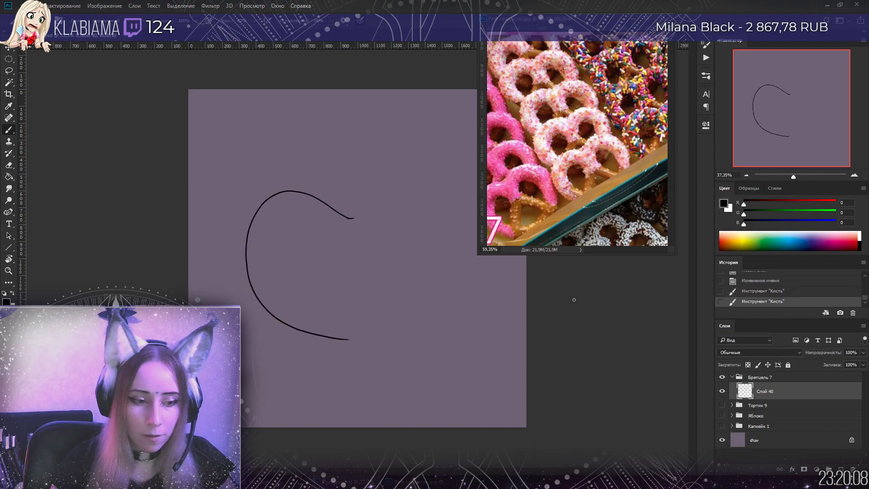
{"action": "left_click", "coordinate": [774, 292]}
{"action": "mouse_move", "coordinate": [335, 213]}
{"action": "left_mouse_down"}
{"action": "mouse_move", "coordinate": [278, 199]}
{"action": "mouse_move", "coordinate": [257, 208]}
{"action": "left_mouse_up"}
{"action": "left_click_drag", "start_coordinate": [289, 367], "coordinate": [348, 378]}
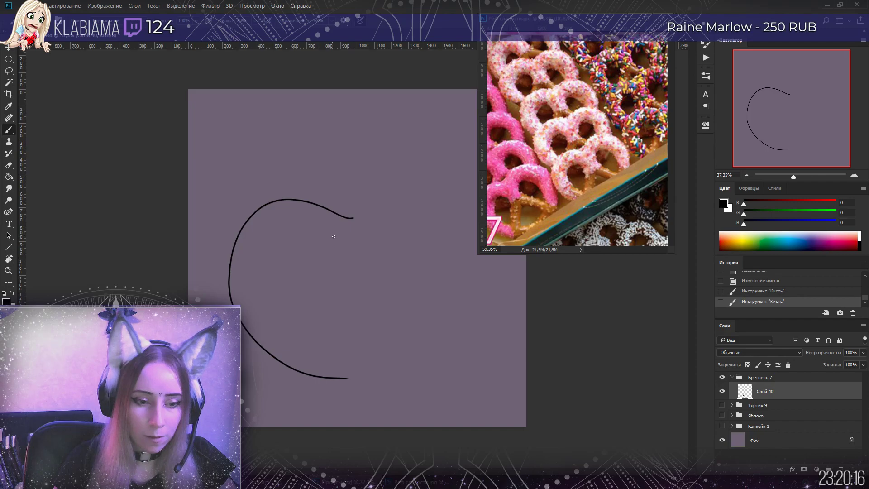
Draw the pretzel's left hole and half of the middle hole, and extend the outer outline's lower end to the centre
{"action": "left_click_drag", "start_coordinate": [333, 236], "coordinate": [319, 228]}
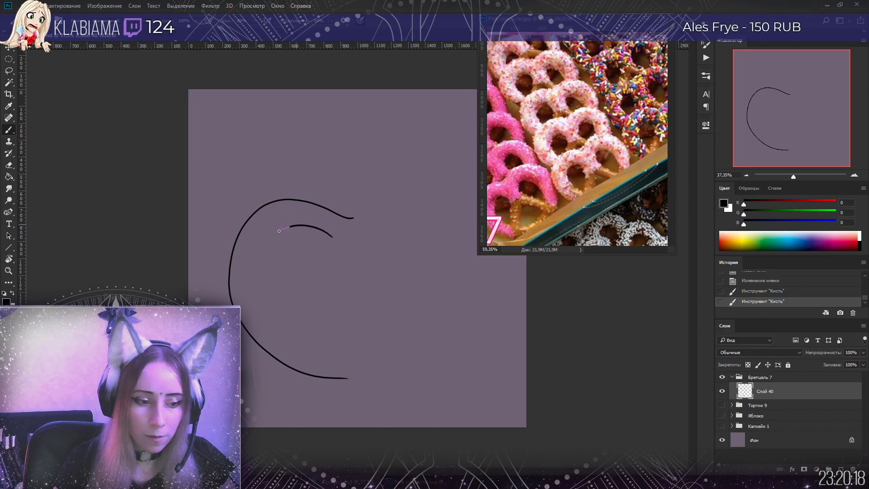
{"action": "mouse_move", "coordinate": [278, 324]}
{"action": "left_mouse_down"}
{"action": "mouse_move", "coordinate": [329, 351]}
{"action": "mouse_move", "coordinate": [324, 326]}
{"action": "mouse_move", "coordinate": [340, 268]}
{"action": "left_mouse_up"}
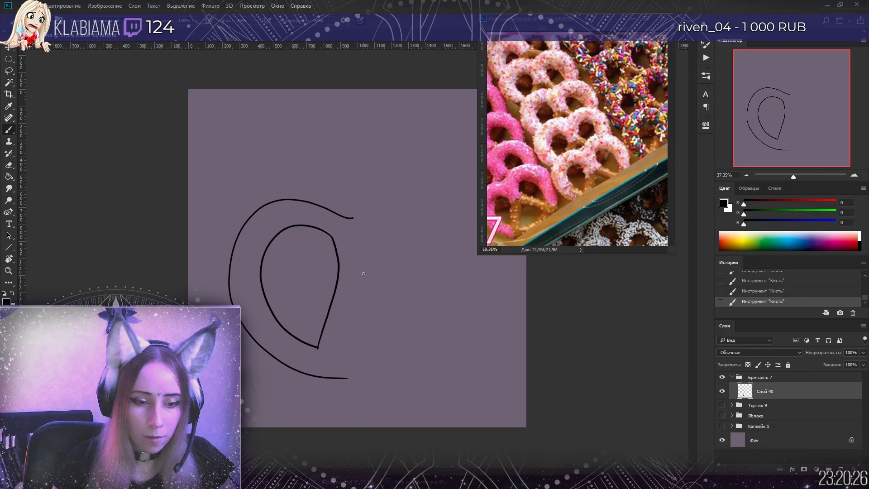
{"action": "mouse_move", "coordinate": [356, 296]}
{"action": "left_mouse_down"}
{"action": "mouse_move", "coordinate": [341, 357]}
{"action": "mouse_move", "coordinate": [371, 364]}
{"action": "mouse_move", "coordinate": [344, 378]}
{"action": "mouse_move", "coordinate": [369, 377]}
{"action": "left_mouse_up"}
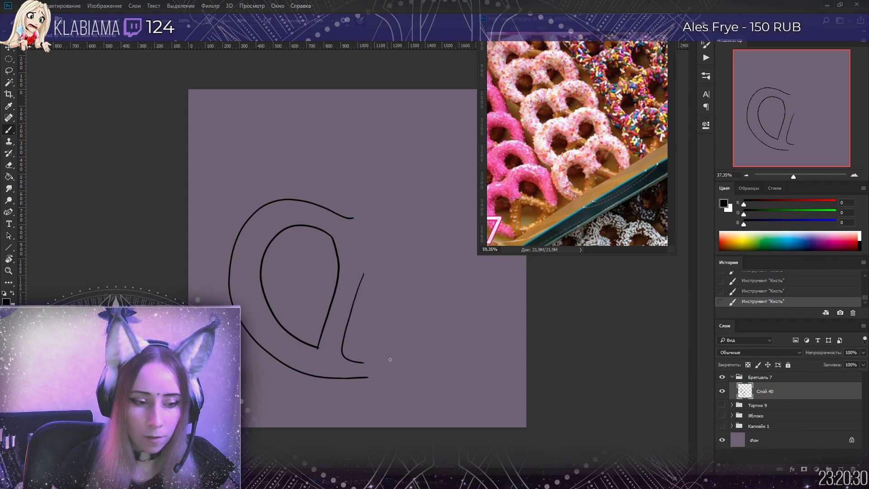
Duplicate the half-pretzel layer, flip the copy horizontally and move it right to complete the symmetrical outline
{"action": "left_click", "coordinate": [9, 71]}
{"action": "key", "text": "ctrl+j"}
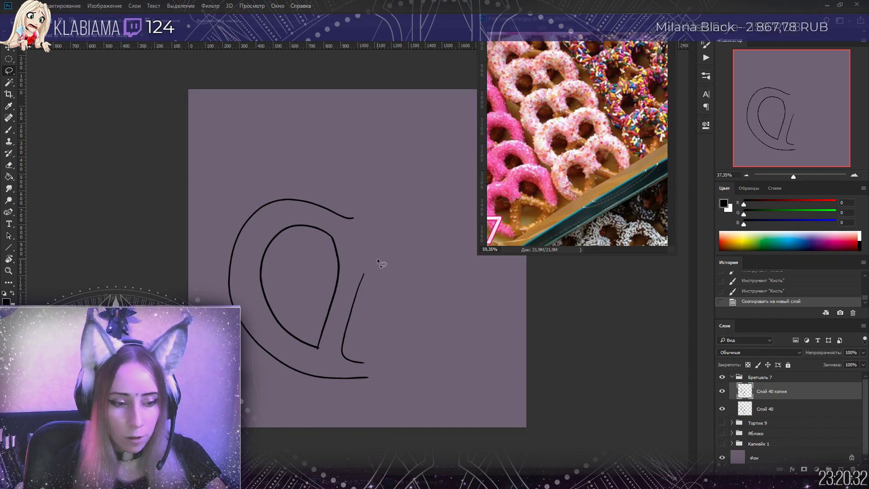
{"action": "right_click", "coordinate": [377, 258]}
{"action": "left_click", "coordinate": [394, 348]}
{"action": "right_click", "coordinate": [370, 313]}
{"action": "left_click", "coordinate": [407, 448]}
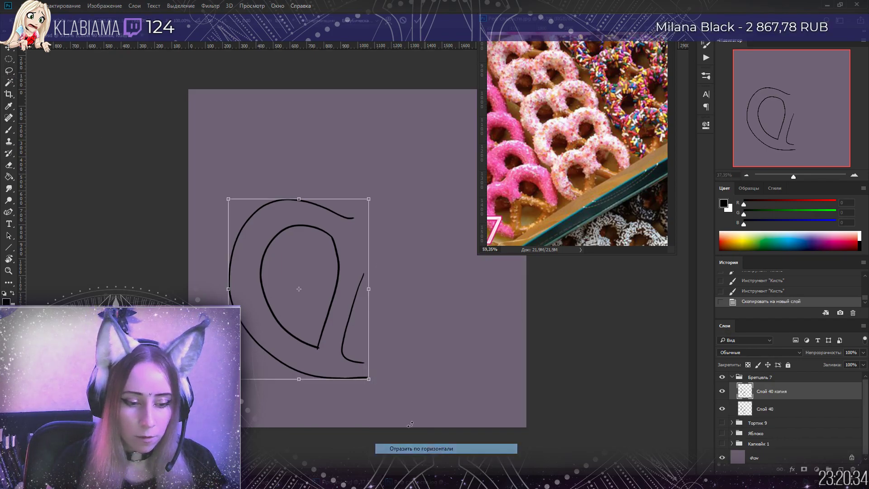
{"action": "left_click_drag", "start_coordinate": [313, 254], "coordinate": [441, 251]}
{"action": "key", "text": "Return"}
{"action": "key", "text": "l"}
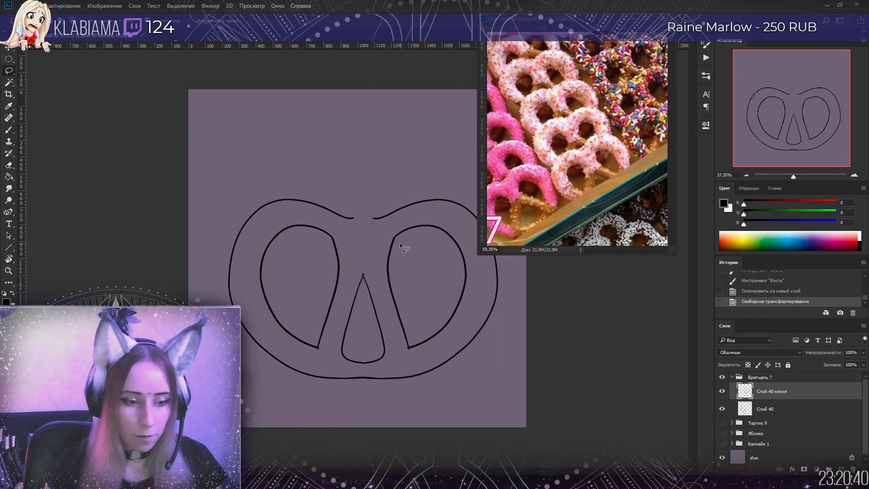
Join the gap in the pretzel's upper outline with a brush stroke and merge the copy into Слой 40
{"action": "key", "text": "b"}
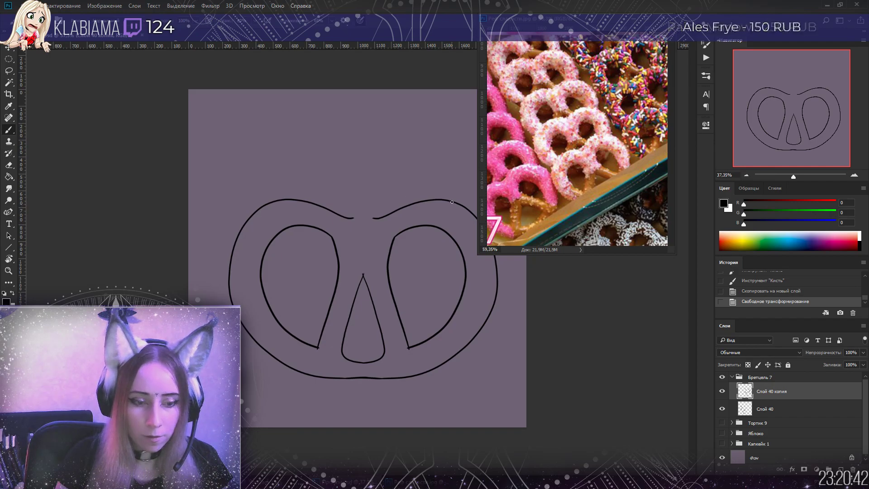
{"action": "left_click_drag", "start_coordinate": [372, 219], "coordinate": [352, 219]}
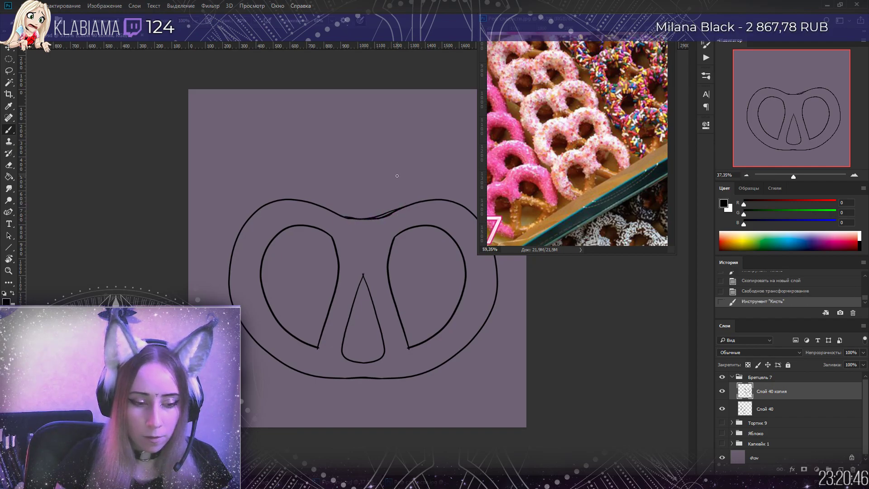
{"action": "key", "text": "ctrl+e"}
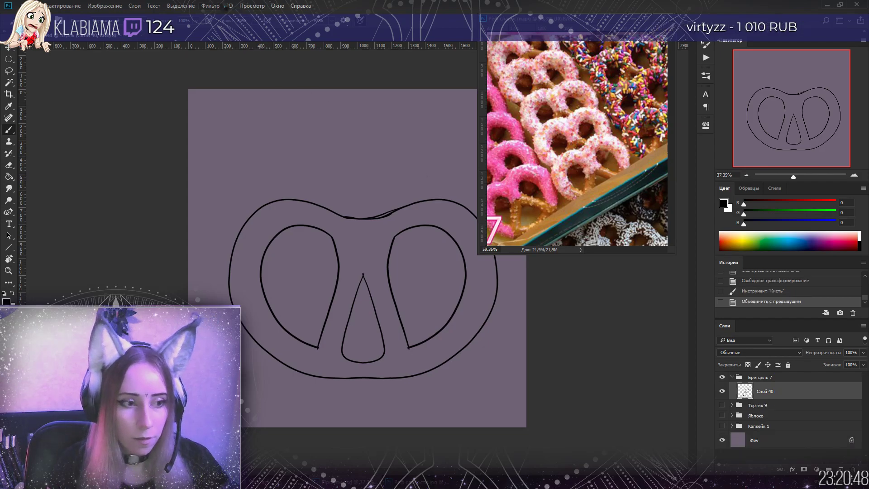
Liquify the sketch with a 735 size brush, curving the side holes' inner edges and raising the middle hole's tip
{"action": "left_click", "coordinate": [211, 6]}
{"action": "left_click", "coordinate": [237, 76]}
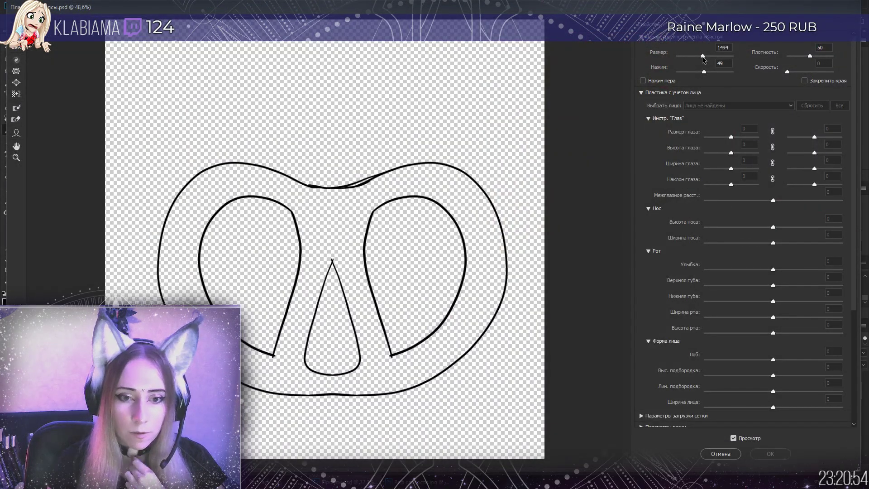
{"action": "left_click_drag", "start_coordinate": [703, 57], "coordinate": [697, 56]}
{"action": "left_click_drag", "start_coordinate": [313, 337], "coordinate": [291, 334]}
{"action": "left_click_drag", "start_coordinate": [357, 324], "coordinate": [374, 323]}
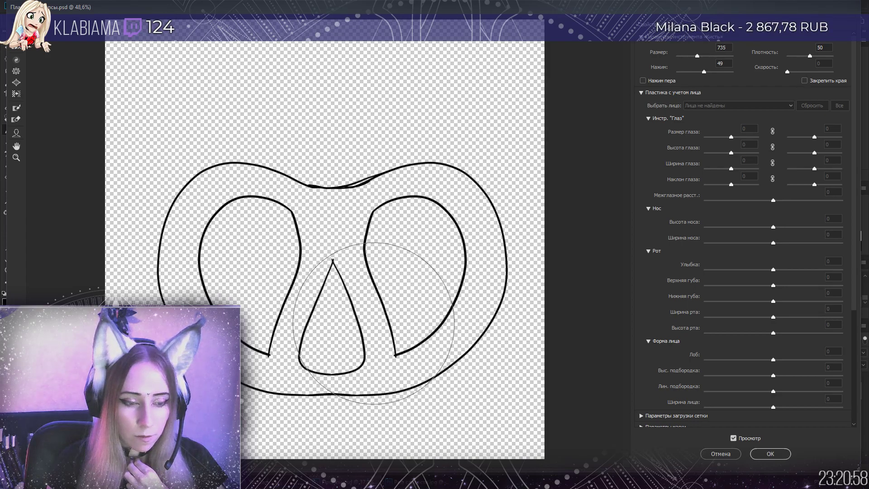
{"action": "left_click_drag", "start_coordinate": [308, 288], "coordinate": [299, 288]}
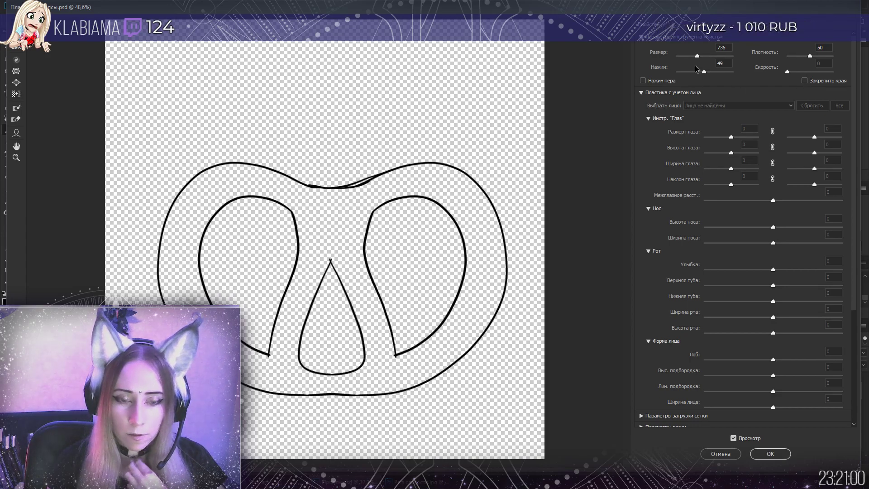
{"action": "left_click_drag", "start_coordinate": [329, 277], "coordinate": [327, 251]}
{"action": "left_click", "coordinate": [771, 454]}
Liquify the sketch with a 1134 size brush, spreading the lower ends of the holes outward and raising the pretzel's two upper lobes
{"action": "left_click", "coordinate": [210, 5]}
{"action": "left_click", "coordinate": [246, 78]}
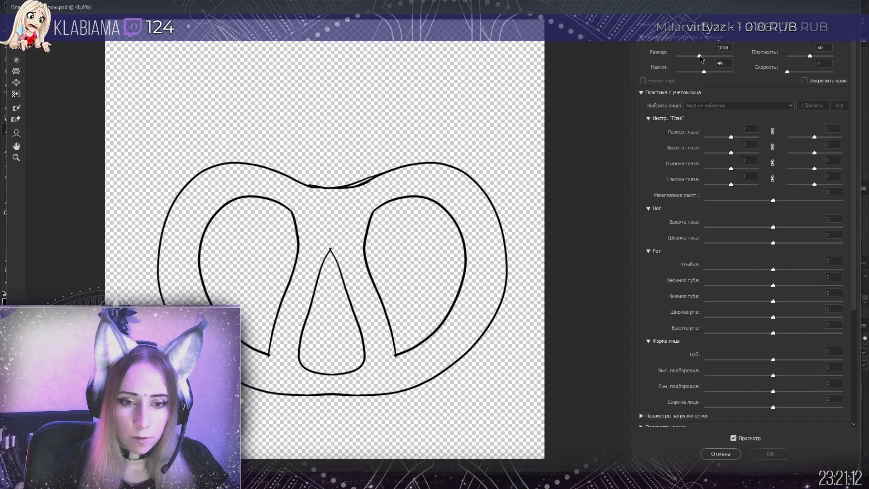
{"action": "mouse_move", "coordinate": [267, 409]}
{"action": "left_mouse_down"}
{"action": "mouse_move", "coordinate": [282, 389]}
{"action": "mouse_move", "coordinate": [260, 382]}
{"action": "mouse_move", "coordinate": [234, 395]}
{"action": "mouse_move", "coordinate": [216, 385]}
{"action": "mouse_move", "coordinate": [441, 393]}
{"action": "mouse_move", "coordinate": [414, 399]}
{"action": "left_mouse_up"}
{"action": "left_click_drag", "start_coordinate": [458, 148], "coordinate": [423, 130]}
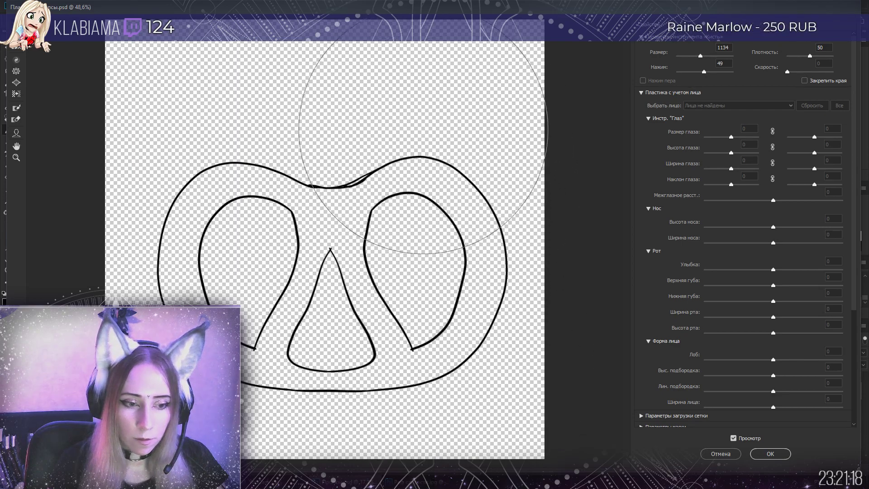
{"action": "mouse_move", "coordinate": [478, 209]}
{"action": "left_mouse_down"}
{"action": "mouse_move", "coordinate": [482, 181]}
{"action": "mouse_move", "coordinate": [453, 189]}
{"action": "mouse_move", "coordinate": [438, 154]}
{"action": "mouse_move", "coordinate": [240, 129]}
{"action": "left_mouse_up"}
{"action": "left_click_drag", "start_coordinate": [193, 148], "coordinate": [200, 132]}
{"action": "mouse_move", "coordinate": [147, 184]}
{"action": "left_mouse_down"}
{"action": "mouse_move", "coordinate": [137, 180]}
{"action": "mouse_move", "coordinate": [144, 175]}
{"action": "left_mouse_up"}
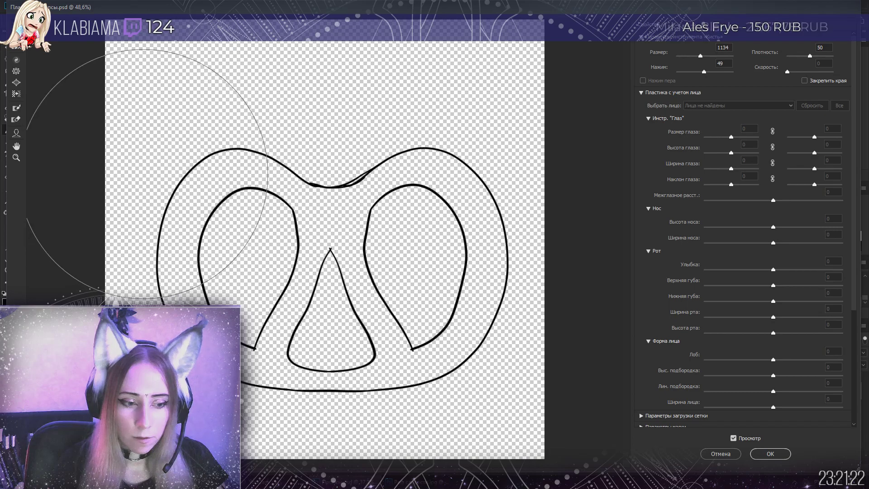
{"action": "mouse_move", "coordinate": [212, 158]}
{"action": "left_mouse_down"}
{"action": "mouse_move", "coordinate": [217, 116]}
{"action": "mouse_move", "coordinate": [194, 77]}
{"action": "mouse_move", "coordinate": [398, 88]}
{"action": "mouse_move", "coordinate": [416, 96]}
{"action": "left_mouse_up"}
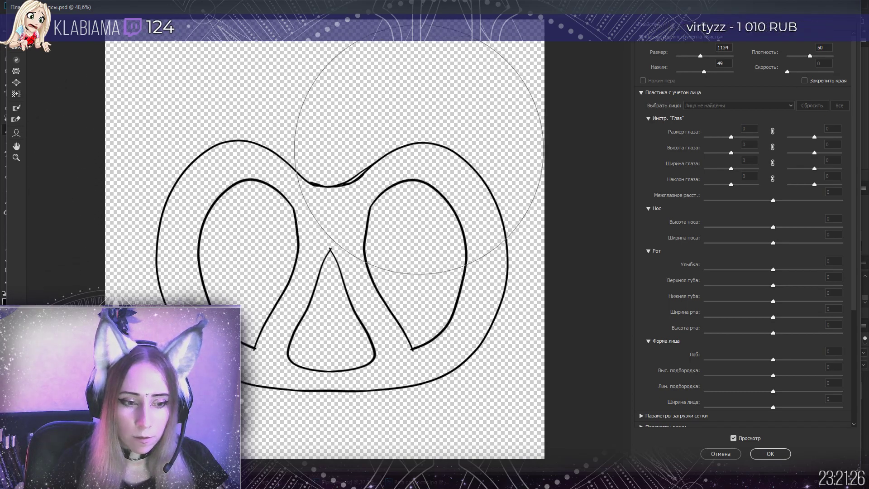
{"action": "mouse_move", "coordinate": [501, 390]}
{"action": "left_mouse_down"}
{"action": "mouse_move", "coordinate": [447, 359]}
{"action": "mouse_move", "coordinate": [465, 349]}
{"action": "left_mouse_up"}
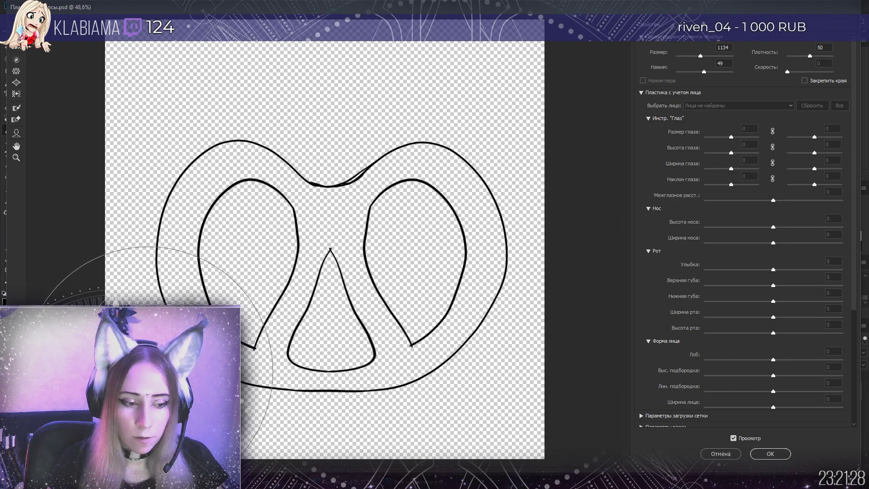
{"action": "mouse_move", "coordinate": [191, 169]}
{"action": "left_mouse_down"}
{"action": "mouse_move", "coordinate": [212, 152]}
{"action": "mouse_move", "coordinate": [170, 182]}
{"action": "mouse_move", "coordinate": [169, 171]}
{"action": "left_mouse_up"}
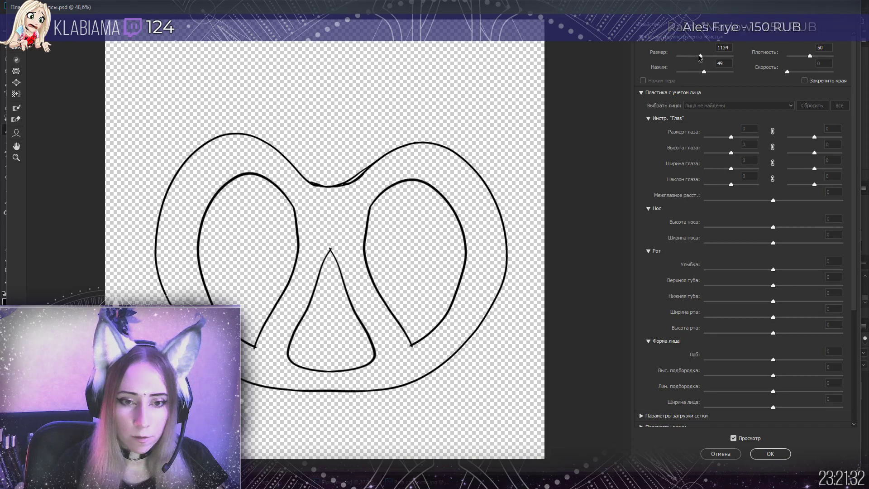
Refine the right lobe with a 785 size Liquify brush and shift the right hole's lower tip outward at size 409, applying the filter
{"action": "left_click_drag", "start_coordinate": [700, 57], "coordinate": [698, 57]}
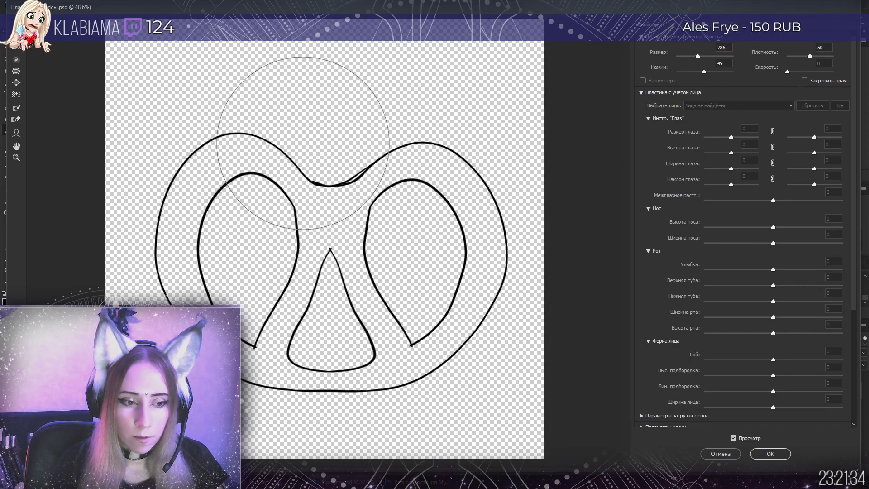
{"action": "left_click_drag", "start_coordinate": [392, 138], "coordinate": [384, 133]}
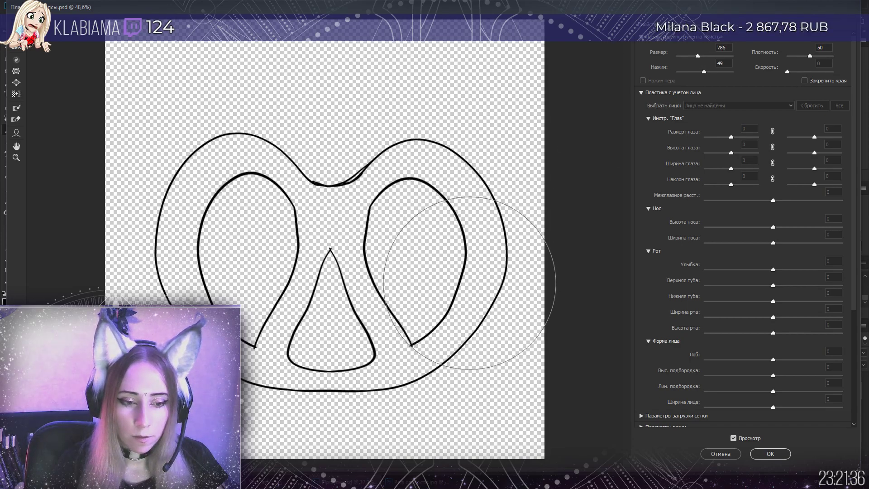
{"action": "left_click_drag", "start_coordinate": [470, 284], "coordinate": [476, 283]}
{"action": "left_click_drag", "start_coordinate": [528, 275], "coordinate": [512, 273]}
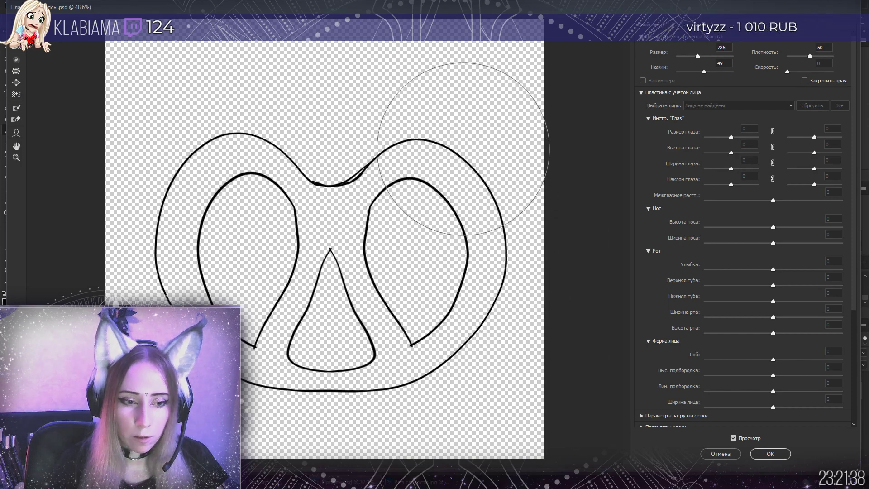
{"action": "left_click_drag", "start_coordinate": [463, 150], "coordinate": [463, 137]}
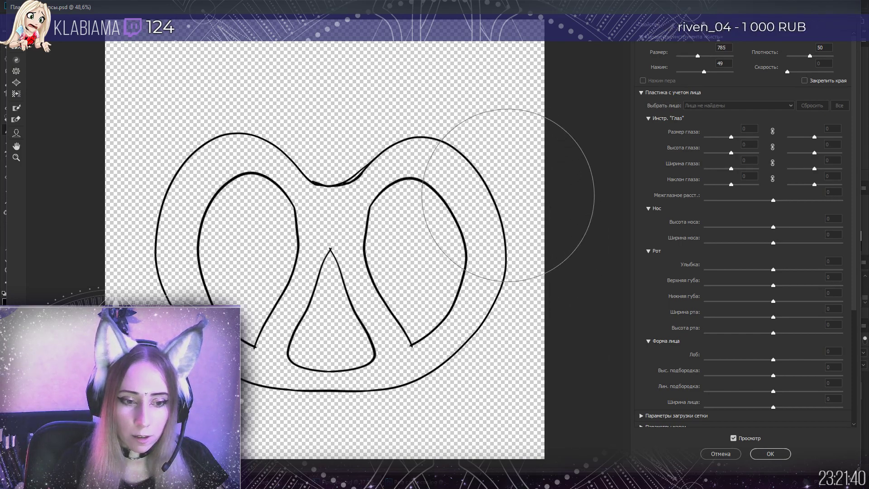
{"action": "left_click_drag", "start_coordinate": [698, 56], "coordinate": [694, 55]}
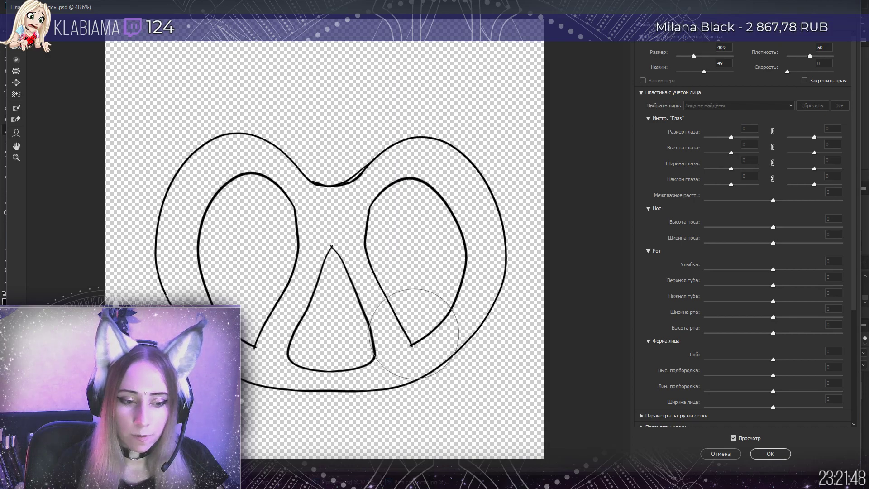
{"action": "left_click_drag", "start_coordinate": [415, 346], "coordinate": [426, 339]}
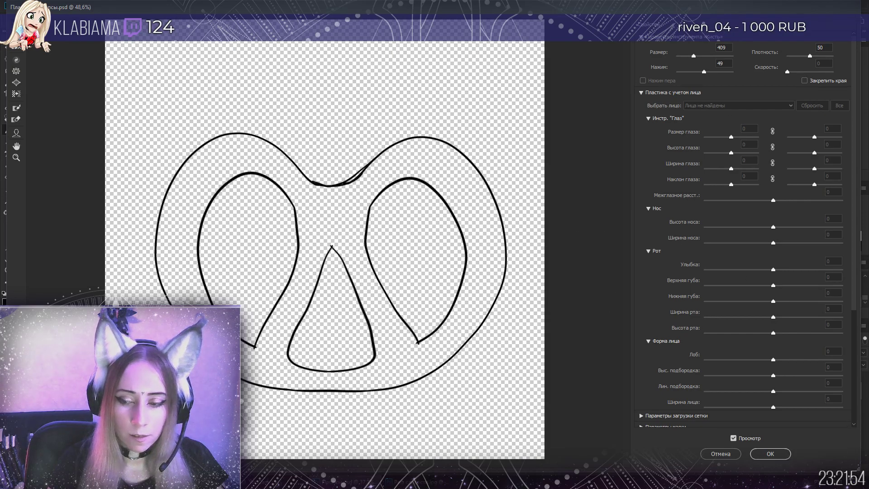
{"action": "key", "text": "Return"}
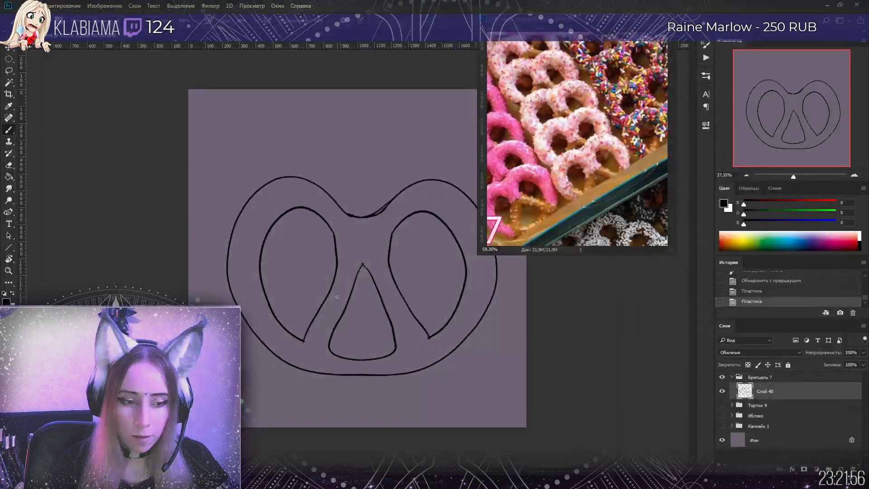
Thicken the right hole's outline with brush strokes and erase the stray lines at its lower tip and in the upper dip
{"action": "scroll", "coordinate": [392, 293], "scroll_direction": "up", "scroll_amount": 3}
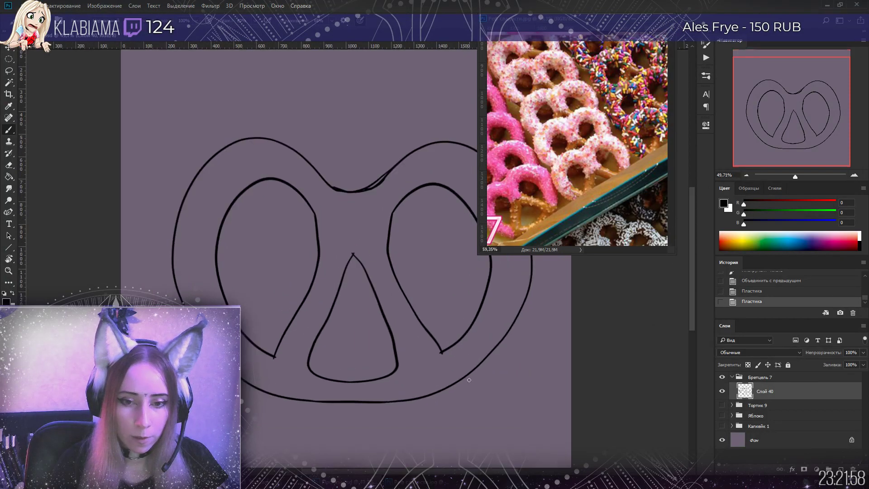
{"action": "mouse_move", "coordinate": [397, 205]}
{"action": "left_mouse_down"}
{"action": "mouse_move", "coordinate": [388, 241]}
{"action": "mouse_move", "coordinate": [392, 220]}
{"action": "left_mouse_up"}
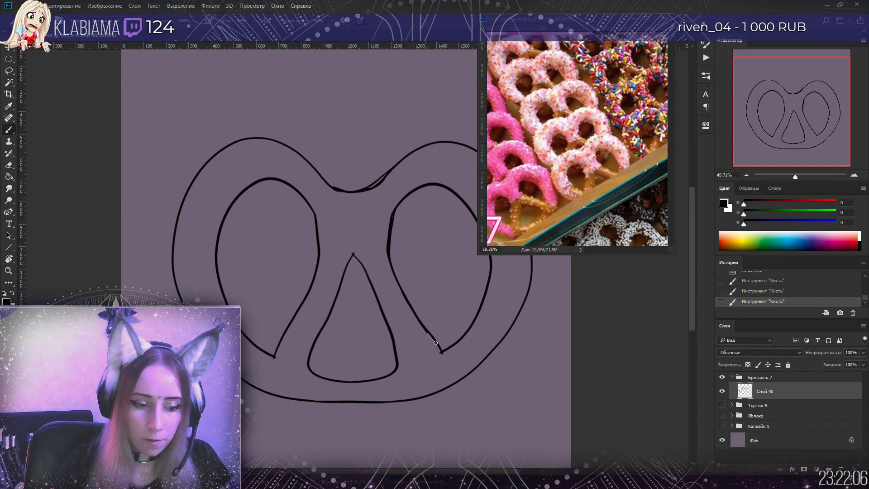
{"action": "left_click_drag", "start_coordinate": [444, 348], "coordinate": [445, 349]}
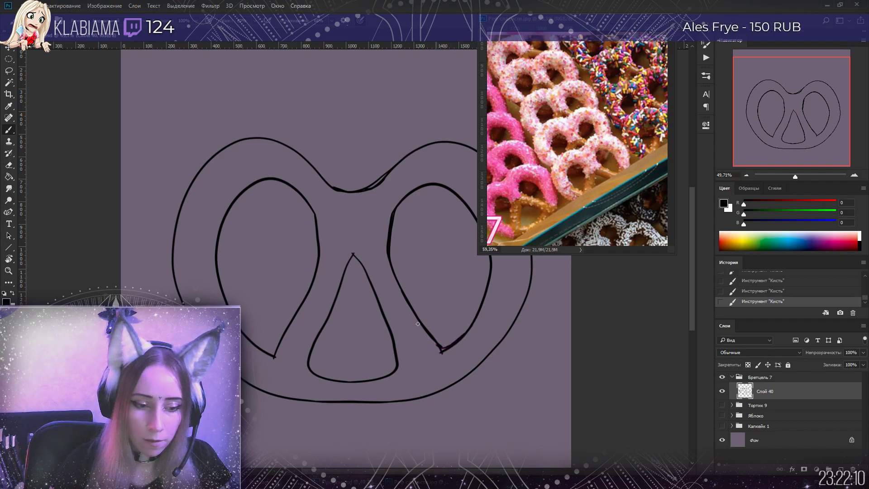
{"action": "key", "text": "e"}
{"action": "left_click_drag", "start_coordinate": [372, 191], "coordinate": [397, 173]}
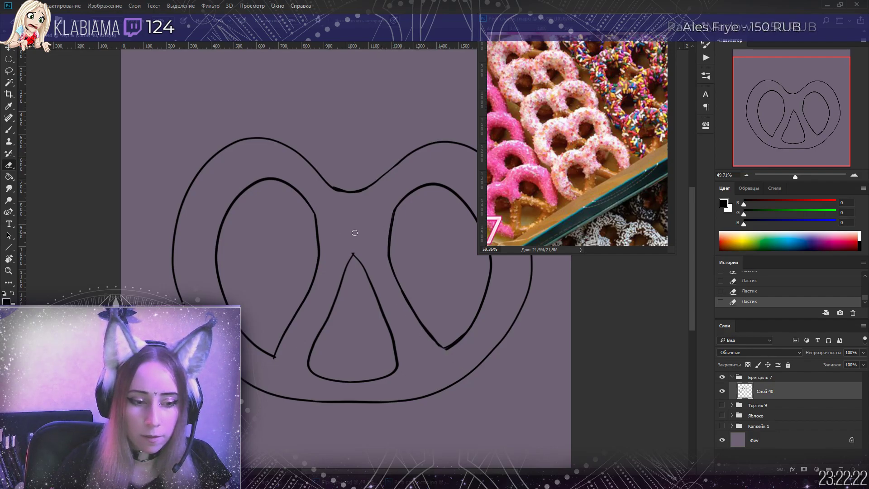
Delete the left half of the pretzel sketch using a rectangular selection and deselect
{"action": "right_click", "coordinate": [8, 58]}
{"action": "left_click", "coordinate": [55, 59]}
{"action": "left_click_drag", "start_coordinate": [139, 90], "coordinate": [354, 444]}
{"action": "key", "text": "Delete"}
{"action": "key", "text": "ctrl+d"}
Duplicate the remaining half-pretzel layer, flip the copy horizontally and move it left to complete the symmetrical outline
{"action": "scroll", "coordinate": [360, 168], "scroll_direction": "down", "scroll_amount": 1}
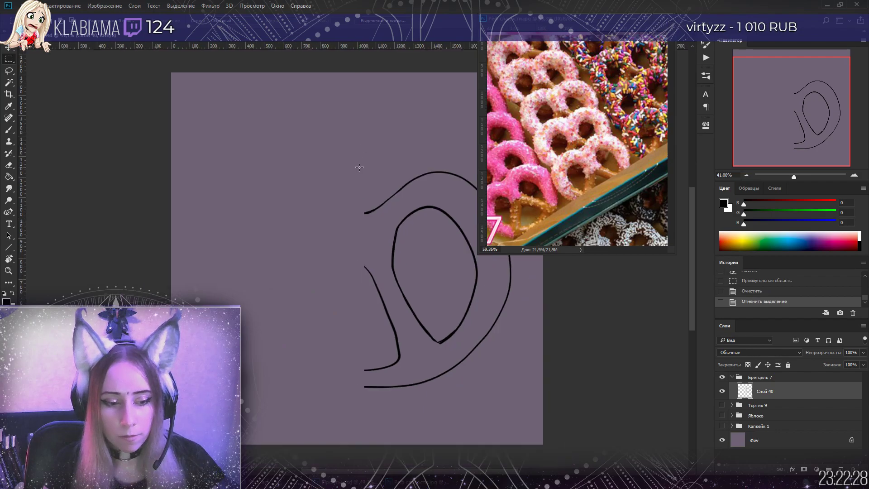
{"action": "scroll", "coordinate": [359, 167], "scroll_direction": "down", "scroll_amount": 1}
{"action": "key", "text": "ctrl+j"}
{"action": "right_click", "coordinate": [372, 191]}
{"action": "left_click", "coordinate": [414, 281]}
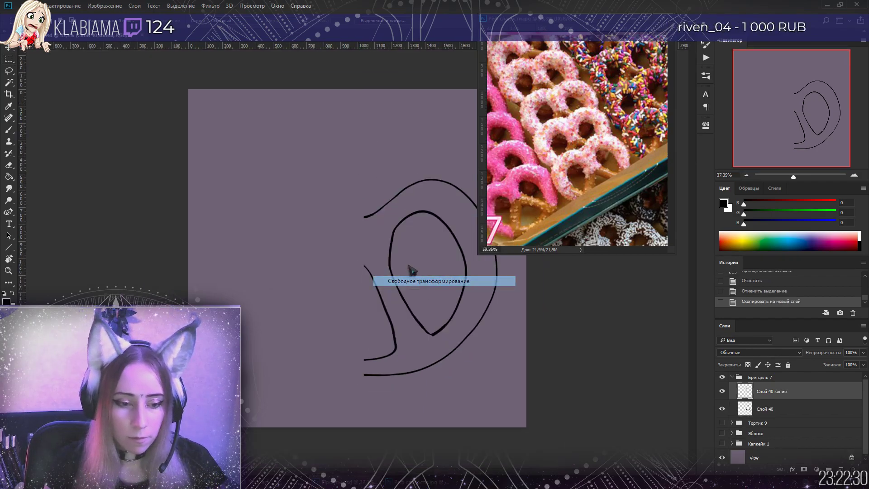
{"action": "right_click", "coordinate": [396, 392]}
{"action": "left_click", "coordinate": [470, 374]}
{"action": "left_click_drag", "start_coordinate": [441, 248], "coordinate": [308, 248]}
{"action": "key", "text": "Return"}
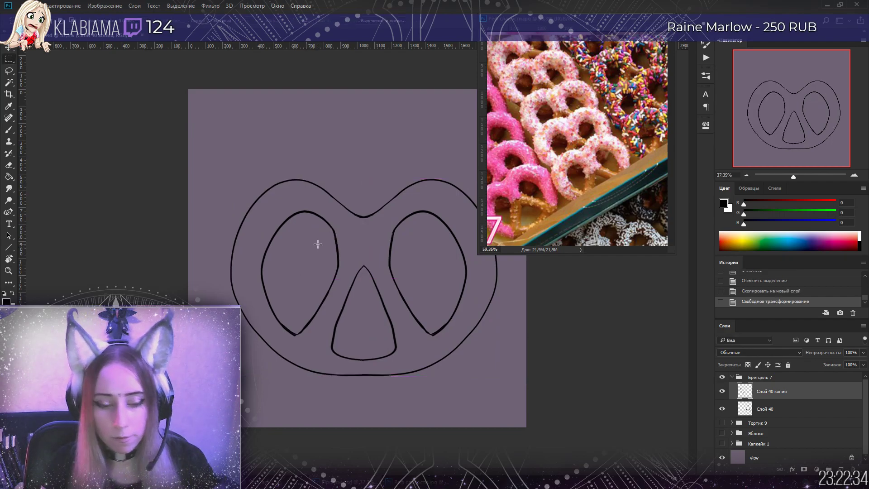
Merge the mirrored copy into Слой 40 and move the pretzel sketch up and to the left on the canvas
{"action": "key", "text": "ctrl+e"}
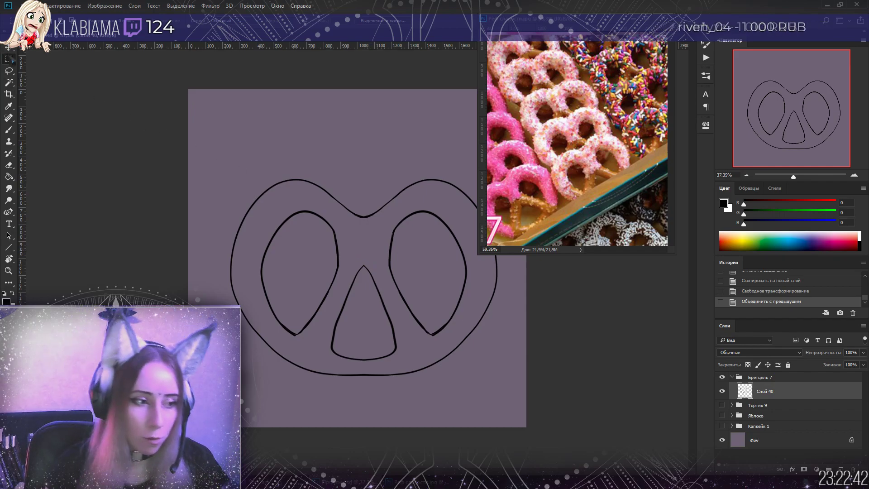
{"action": "left_click_drag", "start_coordinate": [399, 234], "coordinate": [369, 205]}
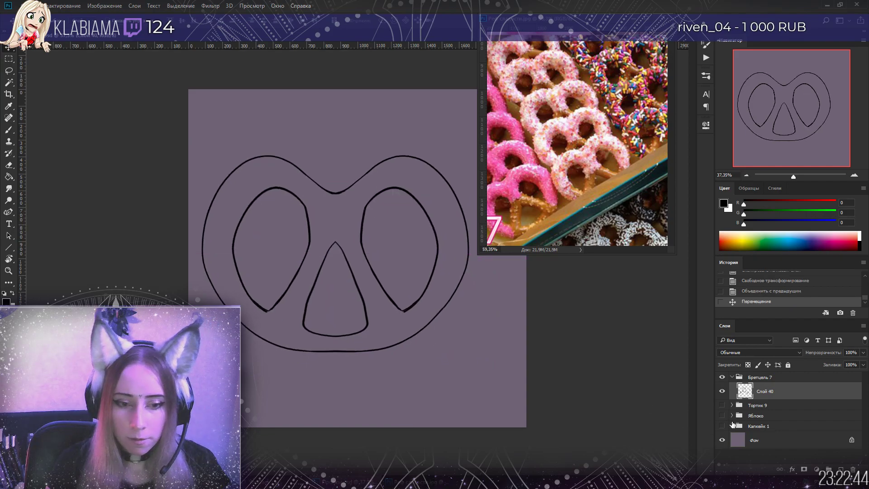
Select the insides of the pretzel's three holes and the area outside its outline with the Magic Wand
{"action": "left_click", "coordinate": [10, 83]}
{"action": "left_click", "coordinate": [369, 251]}
{"action": "left_click", "coordinate": [326, 289]}
{"action": "left_click", "coordinate": [275, 244]}
{"action": "left_click", "coordinate": [325, 145], "text": "shift"}
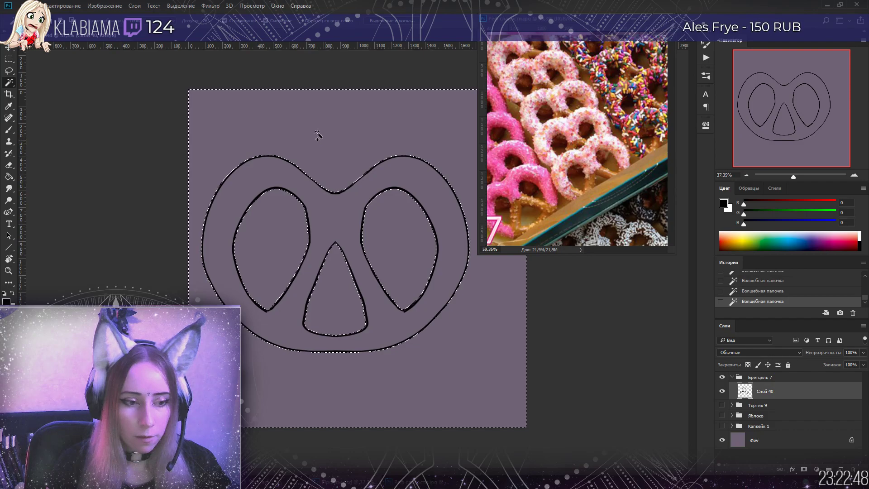
Invert the selection to cover the pretzel body and contract it by 2 pixels
{"action": "left_click", "coordinate": [181, 5]}
{"action": "left_click", "coordinate": [186, 42]}
{"action": "left_click", "coordinate": [185, 6]}
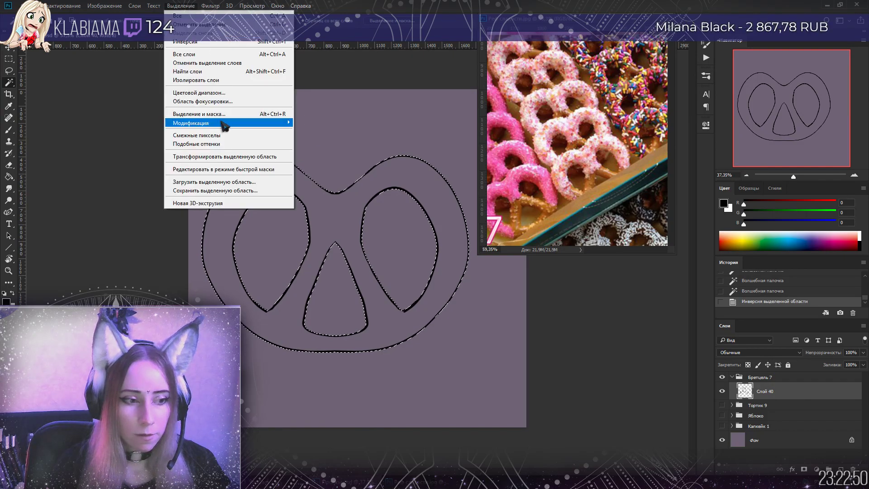
{"action": "mouse_move", "coordinate": [224, 123]}
{"action": "left_click", "coordinate": [156, 155]}
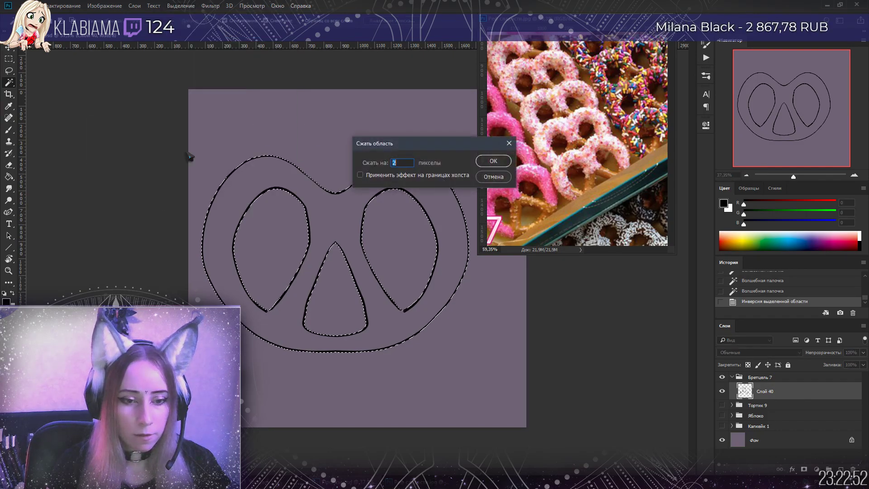
{"action": "left_click", "coordinate": [493, 161]}
Add a new layer beneath Слой 40 and set the foreground colour to orange-brown bf774c
{"action": "left_click", "coordinate": [841, 470]}
{"action": "left_click_drag", "start_coordinate": [777, 395], "coordinate": [775, 414]}
{"action": "left_click", "coordinate": [724, 204]}
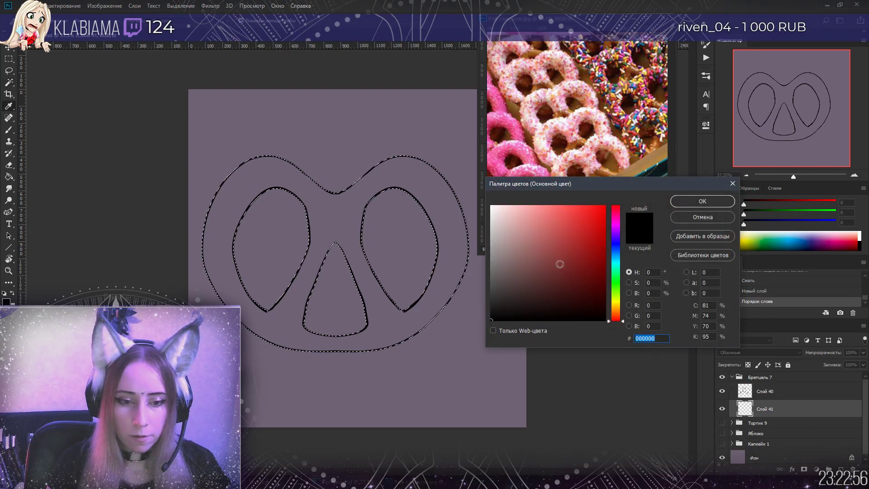
{"action": "left_click", "coordinate": [617, 314]}
{"action": "left_click", "coordinate": [539, 258]}
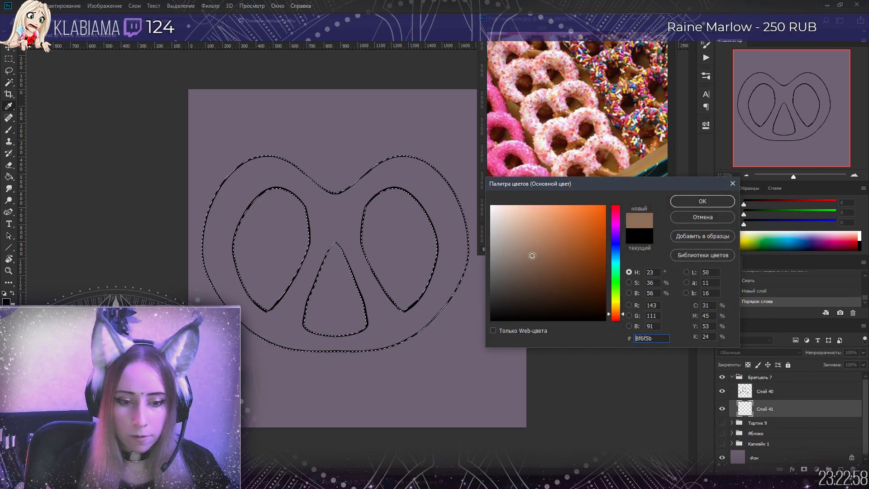
{"action": "left_click", "coordinate": [549, 235]}
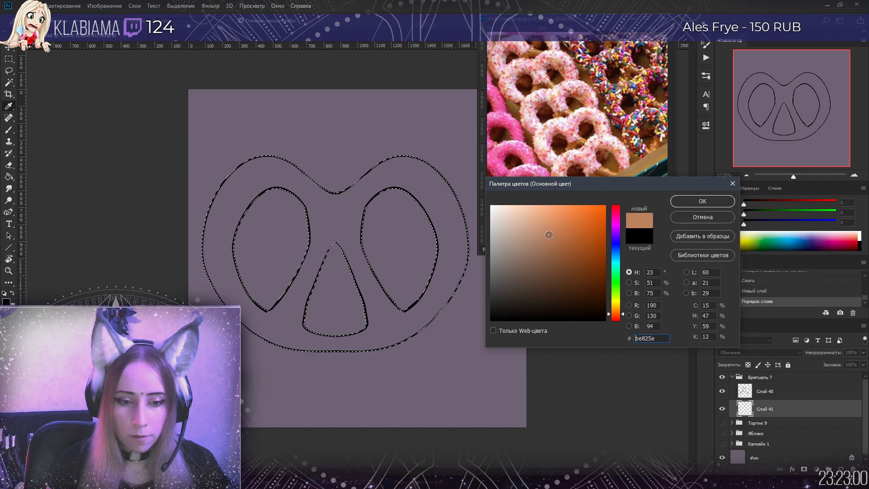
{"action": "left_click_drag", "start_coordinate": [556, 231], "coordinate": [559, 234]}
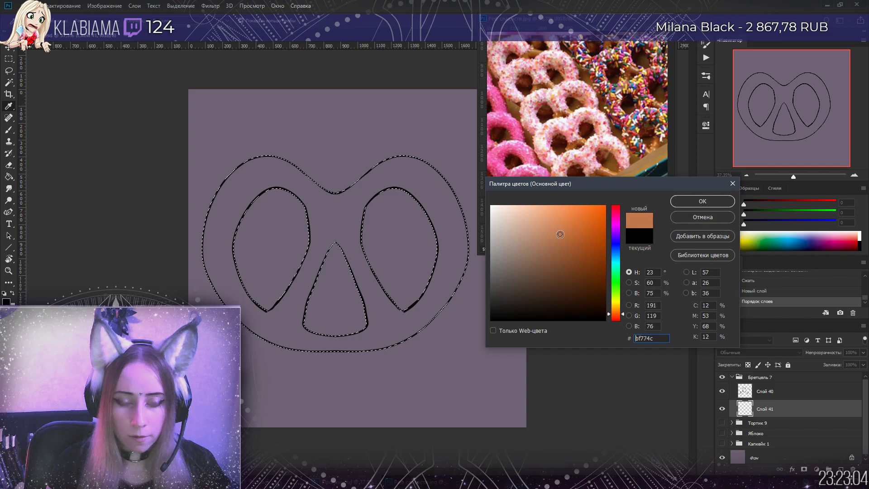
{"action": "left_click", "coordinate": [703, 201]}
Fill the selected pretzel body with the orange-brown colour on the new layer and clear the selection
{"action": "key", "text": "g"}
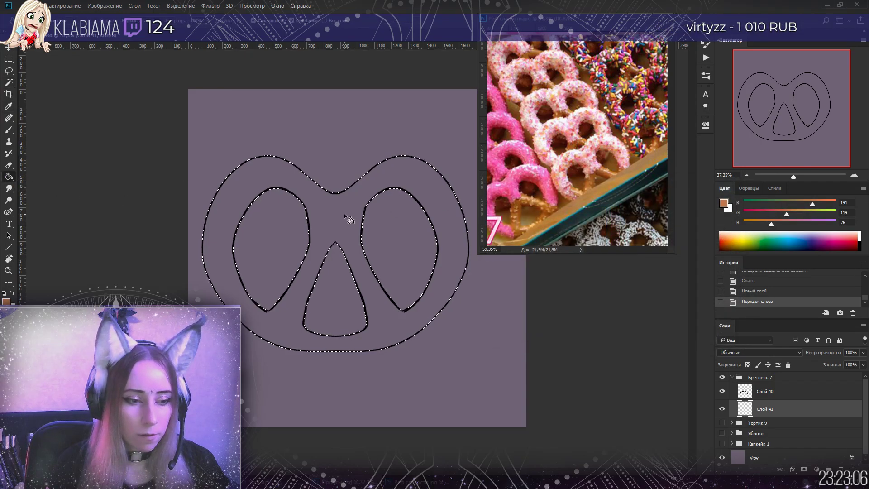
{"action": "left_click", "coordinate": [345, 215]}
{"action": "key", "text": "l"}
{"action": "left_click_drag", "start_coordinate": [265, 117], "coordinate": [270, 118]}
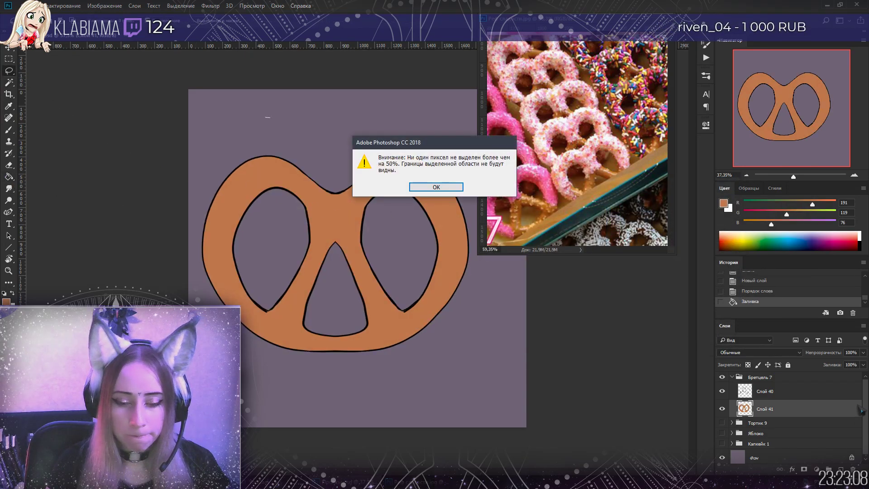
{"action": "key", "text": "Return"}
{"action": "key", "text": "ctrl+d"}
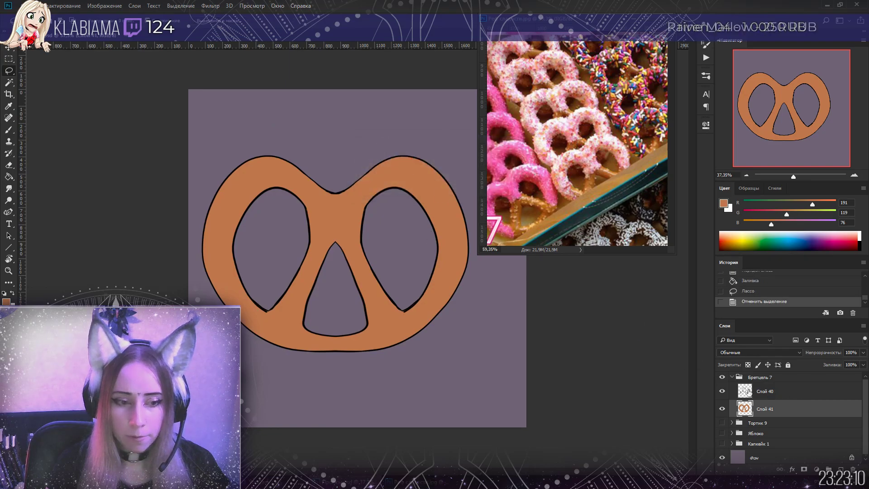
Lock the transparent pixels of the outline layer Слой 40
{"action": "left_click", "coordinate": [775, 392]}
{"action": "left_click", "coordinate": [748, 365]}
{"action": "left_click", "coordinate": [724, 204]}
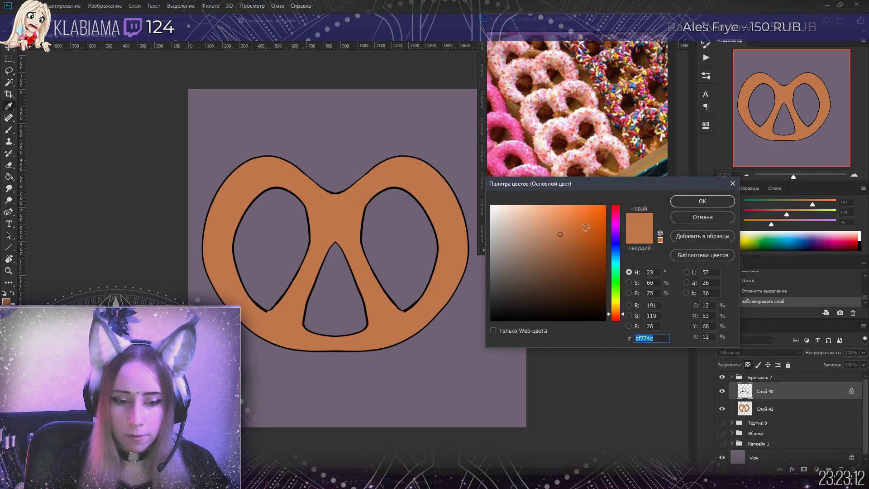
{"action": "left_click", "coordinate": [564, 245]}
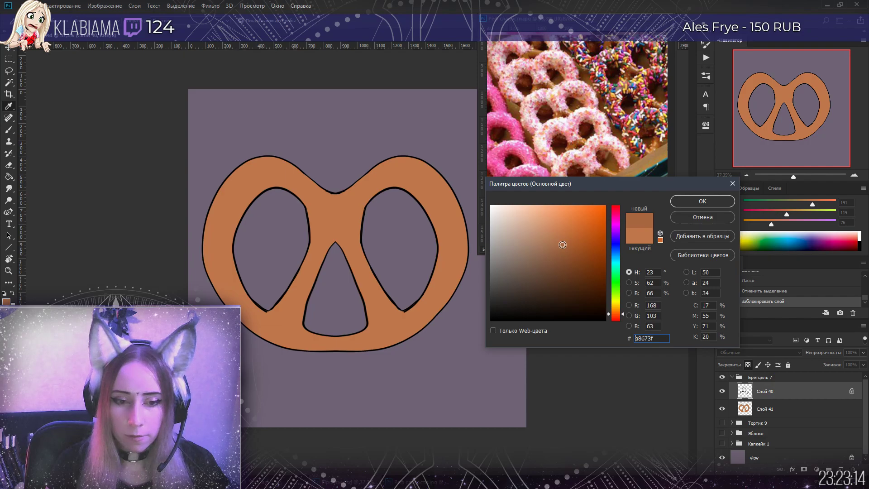
{"action": "left_click", "coordinate": [704, 219]}
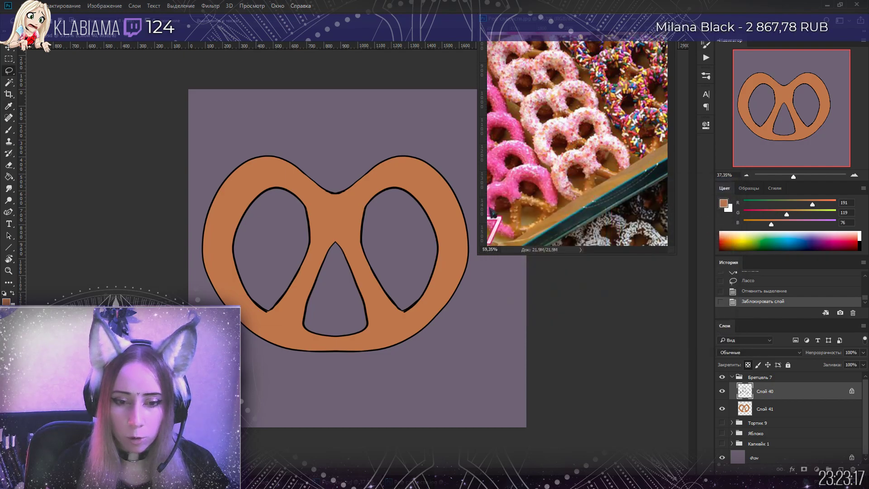
Fill every contour of the outline layer Слой 40 with the orange-brown colour and merge it into the body layer Слой 41
{"action": "left_click", "coordinate": [328, 252]}
{"action": "left_click", "coordinate": [314, 245]}
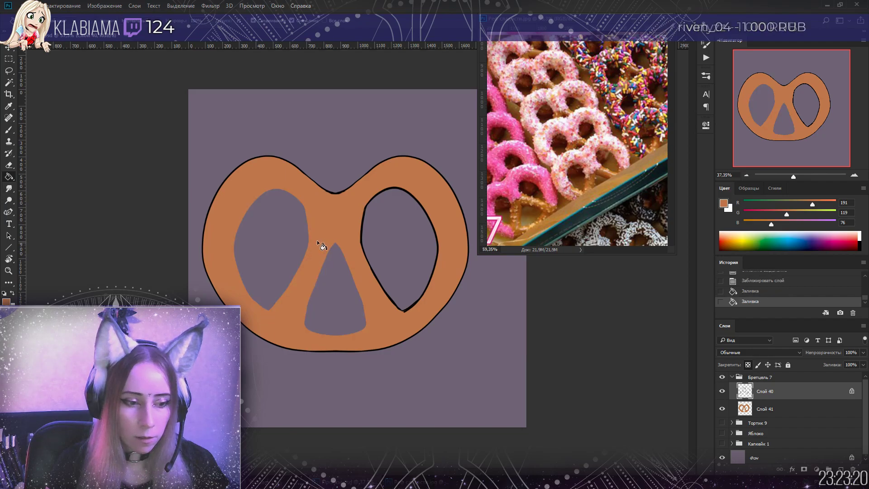
{"action": "left_click", "coordinate": [364, 236]}
{"action": "left_click", "coordinate": [340, 192]}
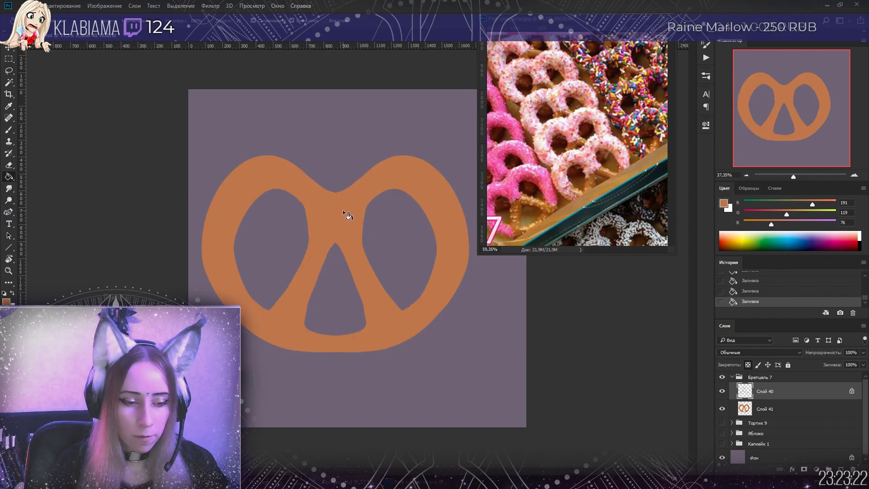
{"action": "key", "text": "ctrl+e"}
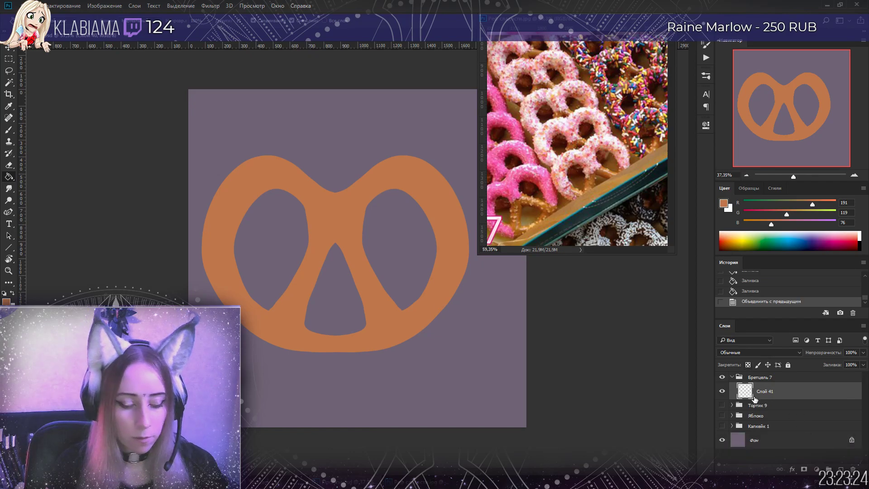
Move the pretzel slightly down and to the right, and add a new layer above it clipped to Слой 41
{"action": "key", "text": "v"}
{"action": "left_click_drag", "start_coordinate": [440, 256], "coordinate": [450, 278]}
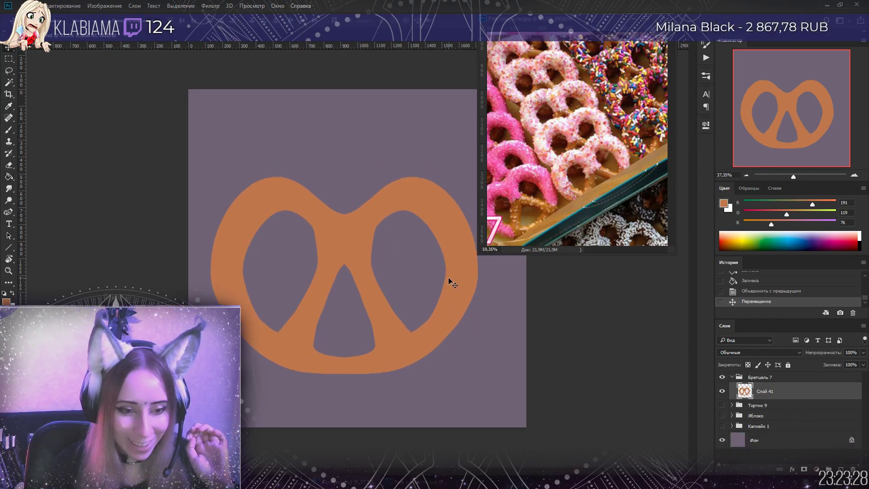
{"action": "key", "text": "ctrl+shift+alt+n"}
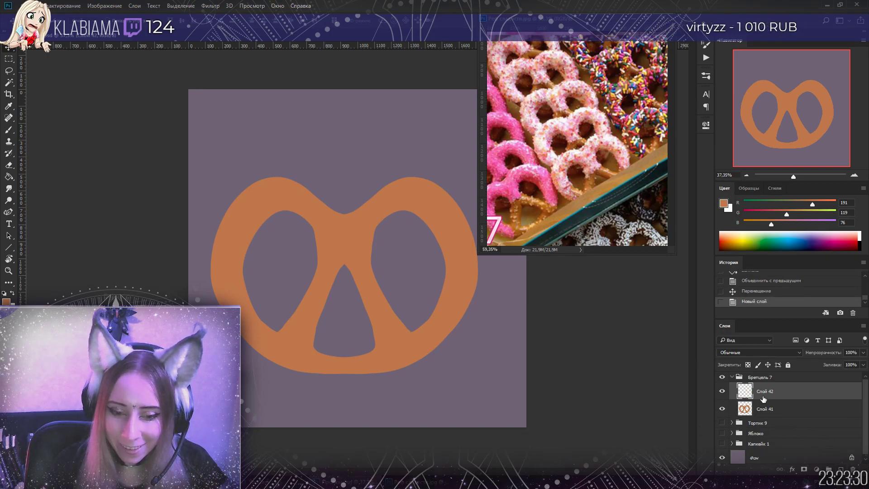
{"action": "left_click", "coordinate": [770, 396], "text": "alt"}
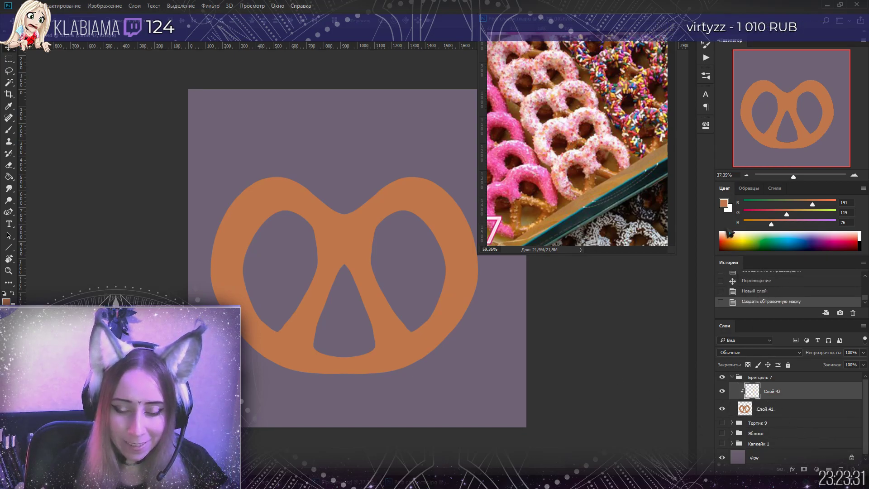
Set the foreground colour to light pink f6bcc6
{"action": "left_click", "coordinate": [724, 204]}
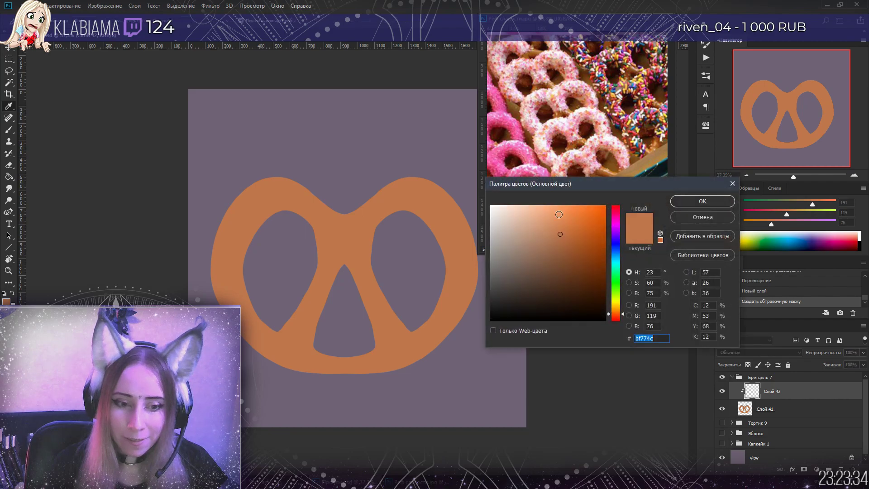
{"action": "left_click", "coordinate": [528, 219]}
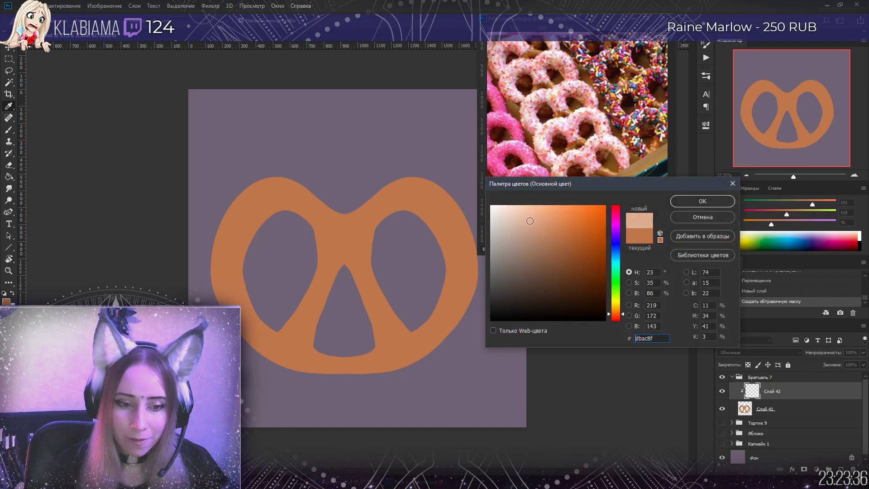
{"action": "left_click_drag", "start_coordinate": [616, 223], "coordinate": [615, 215]}
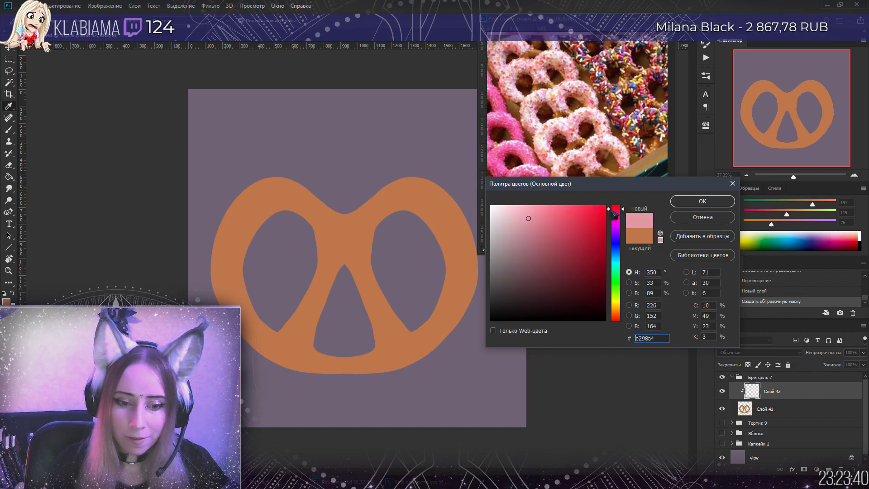
{"action": "left_click_drag", "start_coordinate": [528, 220], "coordinate": [517, 209]}
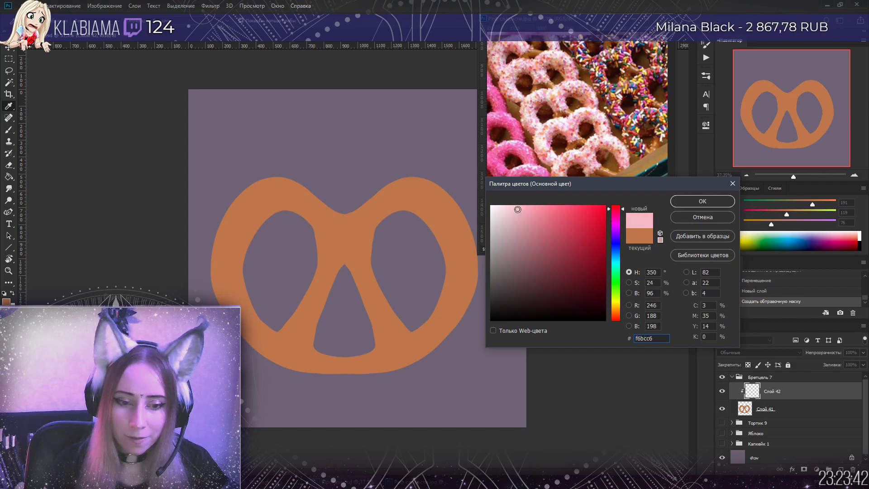
{"action": "left_click", "coordinate": [674, 202]}
Paint pink glaze over the upper part of the pretzel on the clipped layer with a hard brush, ending in an uneven dripping edge
{"action": "left_click", "coordinate": [9, 130]}
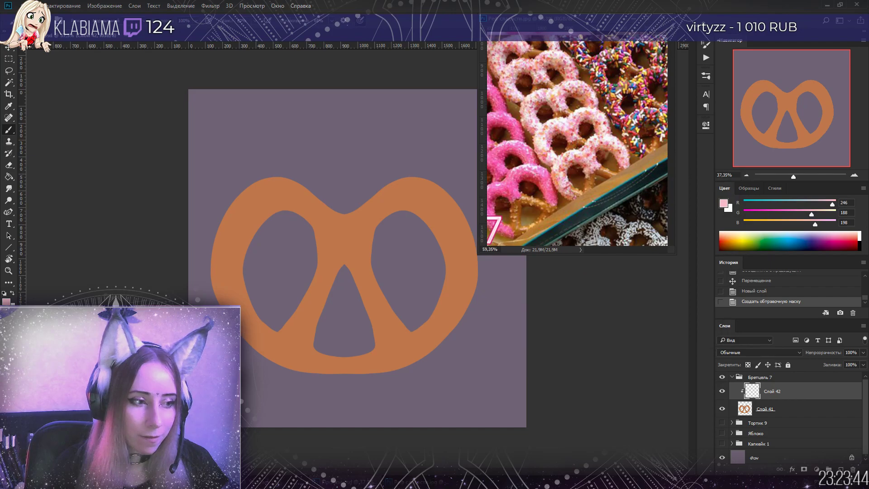
{"action": "left_click", "coordinate": [41, 21]}
{"action": "left_click_drag", "start_coordinate": [76, 49], "coordinate": [79, 49]}
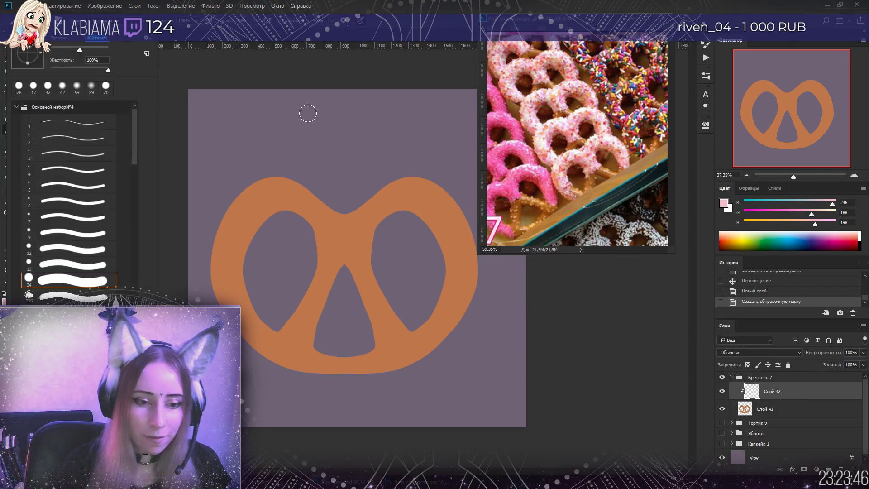
{"action": "mouse_move", "coordinate": [369, 253]}
{"action": "left_mouse_down"}
{"action": "mouse_move", "coordinate": [374, 270]}
{"action": "mouse_move", "coordinate": [355, 283]}
{"action": "mouse_move", "coordinate": [348, 277]}
{"action": "mouse_move", "coordinate": [375, 184]}
{"action": "mouse_move", "coordinate": [375, 245]}
{"action": "mouse_move", "coordinate": [418, 243]}
{"action": "mouse_move", "coordinate": [396, 169]}
{"action": "mouse_move", "coordinate": [457, 228]}
{"action": "mouse_move", "coordinate": [421, 166]}
{"action": "mouse_move", "coordinate": [445, 224]}
{"action": "mouse_move", "coordinate": [429, 254]}
{"action": "mouse_move", "coordinate": [436, 250]}
{"action": "mouse_move", "coordinate": [434, 264]}
{"action": "mouse_move", "coordinate": [452, 255]}
{"action": "mouse_move", "coordinate": [460, 208]}
{"action": "mouse_move", "coordinate": [480, 282]}
{"action": "mouse_move", "coordinate": [462, 207]}
{"action": "mouse_move", "coordinate": [477, 297]}
{"action": "mouse_move", "coordinate": [463, 237]}
{"action": "mouse_move", "coordinate": [468, 287]}
{"action": "mouse_move", "coordinate": [442, 297]}
{"action": "mouse_move", "coordinate": [468, 309]}
{"action": "mouse_move", "coordinate": [445, 288]}
{"action": "mouse_move", "coordinate": [462, 307]}
{"action": "left_mouse_up"}
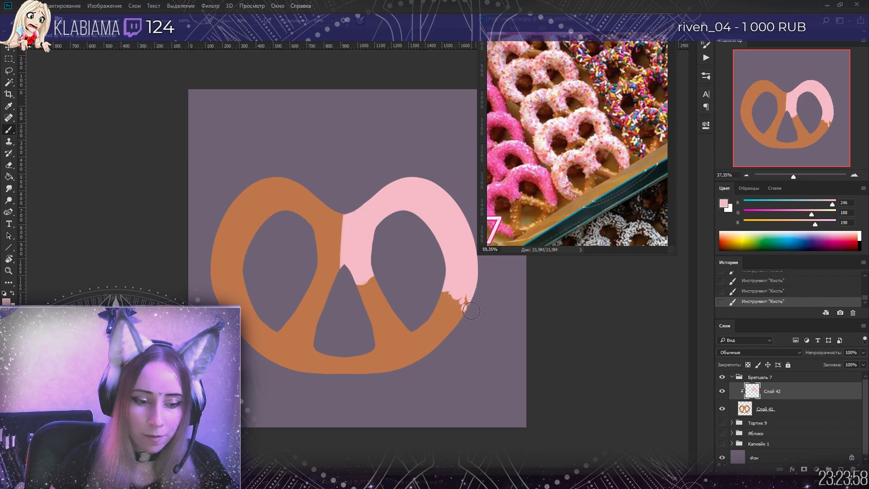
{"action": "mouse_move", "coordinate": [358, 271]}
{"action": "left_mouse_down"}
{"action": "mouse_move", "coordinate": [355, 292]}
{"action": "mouse_move", "coordinate": [381, 282]}
{"action": "mouse_move", "coordinate": [313, 274]}
{"action": "mouse_move", "coordinate": [327, 274]}
{"action": "mouse_move", "coordinate": [327, 287]}
{"action": "mouse_move", "coordinate": [330, 272]}
{"action": "mouse_move", "coordinate": [311, 248]}
{"action": "mouse_move", "coordinate": [329, 230]}
{"action": "mouse_move", "coordinate": [339, 195]}
{"action": "mouse_move", "coordinate": [310, 200]}
{"action": "mouse_move", "coordinate": [328, 246]}
{"action": "mouse_move", "coordinate": [293, 183]}
{"action": "mouse_move", "coordinate": [342, 224]}
{"action": "mouse_move", "coordinate": [274, 170]}
{"action": "left_mouse_up"}
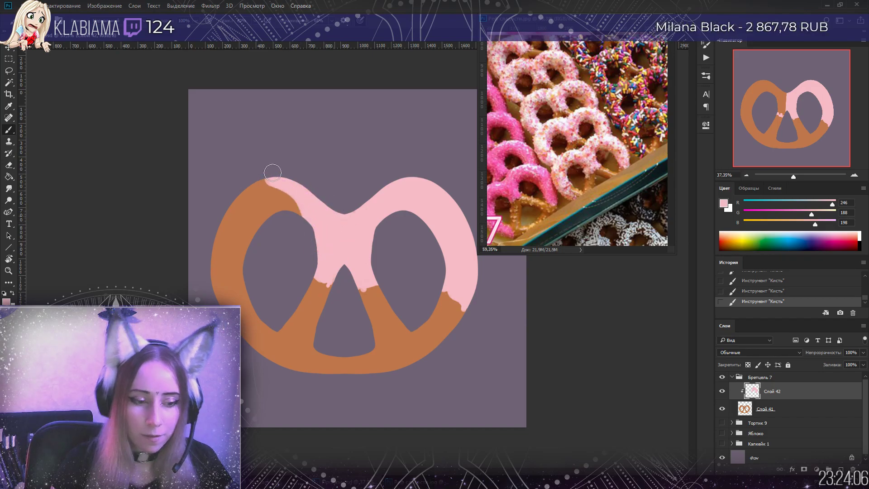
{"action": "mouse_move", "coordinate": [312, 199]}
{"action": "left_mouse_down"}
{"action": "mouse_move", "coordinate": [232, 243]}
{"action": "mouse_move", "coordinate": [250, 311]}
{"action": "mouse_move", "coordinate": [240, 250]}
{"action": "mouse_move", "coordinate": [232, 287]}
{"action": "mouse_move", "coordinate": [208, 299]}
{"action": "mouse_move", "coordinate": [223, 271]}
{"action": "mouse_move", "coordinate": [228, 210]}
{"action": "mouse_move", "coordinate": [218, 281]}
{"action": "mouse_move", "coordinate": [230, 283]}
{"action": "mouse_move", "coordinate": [214, 272]}
{"action": "left_mouse_up"}
{"action": "mouse_move", "coordinate": [247, 241]}
{"action": "left_mouse_down"}
{"action": "mouse_move", "coordinate": [285, 184]}
{"action": "mouse_move", "coordinate": [231, 207]}
{"action": "mouse_move", "coordinate": [277, 167]}
{"action": "mouse_move", "coordinate": [238, 222]}
{"action": "mouse_move", "coordinate": [289, 206]}
{"action": "left_mouse_up"}
{"action": "mouse_move", "coordinate": [321, 280]}
{"action": "left_mouse_down"}
{"action": "mouse_move", "coordinate": [334, 283]}
{"action": "mouse_move", "coordinate": [314, 287]}
{"action": "left_mouse_up"}
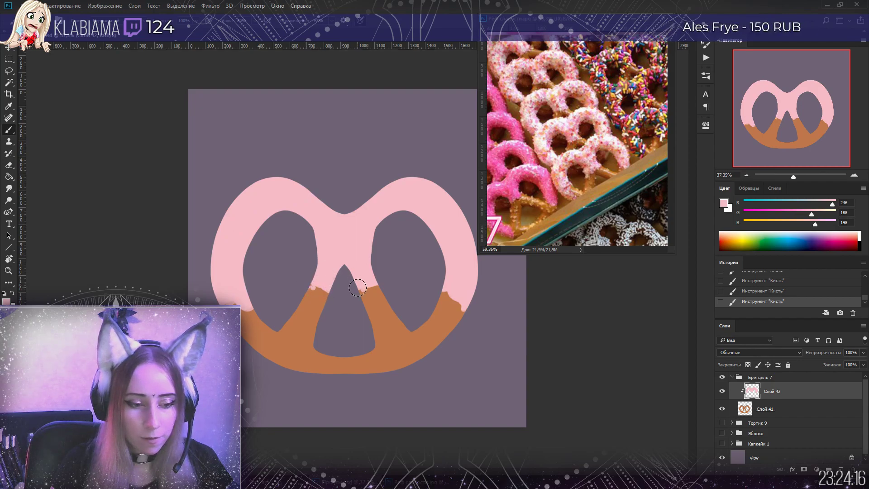
{"action": "left_click_drag", "start_coordinate": [389, 284], "coordinate": [354, 288]}
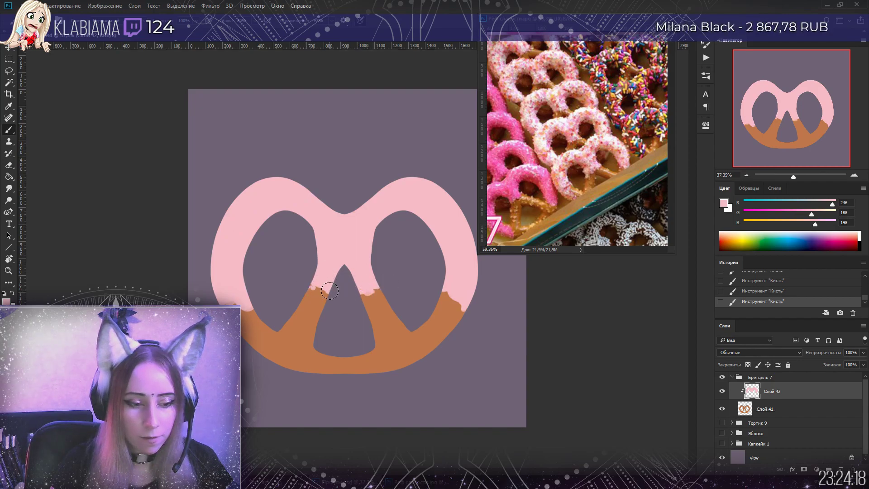
Lock the transparent pixels of the body layer Слой 41 and set the foreground colour to dark brown 924929
{"action": "left_click", "coordinate": [779, 409]}
{"action": "key", "text": "/"}
{"action": "left_click", "coordinate": [724, 203]}
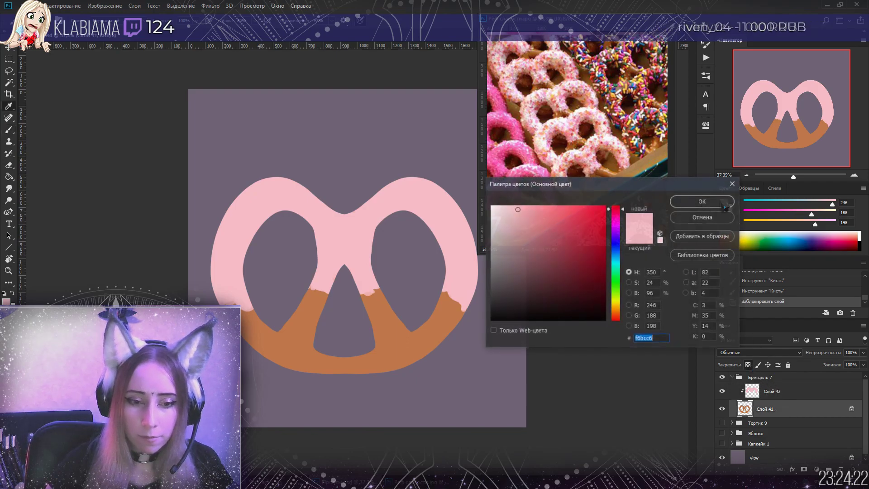
{"action": "left_click", "coordinate": [402, 326]}
{"action": "left_click_drag", "start_coordinate": [566, 244], "coordinate": [572, 248]}
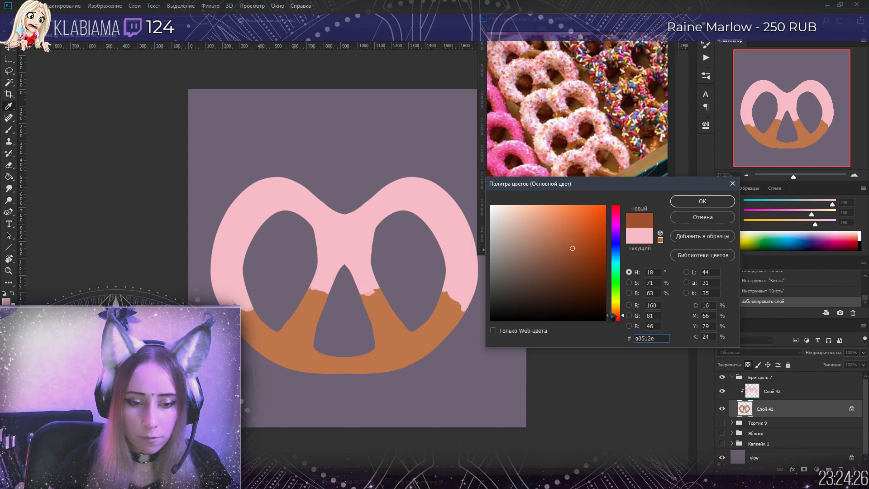
{"action": "left_click_drag", "start_coordinate": [634, 187], "coordinate": [634, 199]}
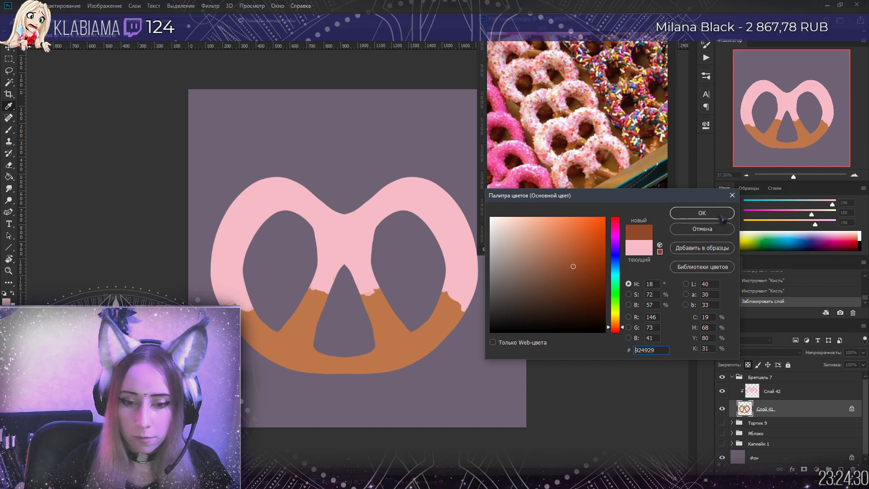
{"action": "left_click", "coordinate": [702, 212]}
Shade the pretzel's outer lower edge and the rim of the central hole in dark brown with a soft brush at 0% hardness
{"action": "left_click", "coordinate": [41, 21]}
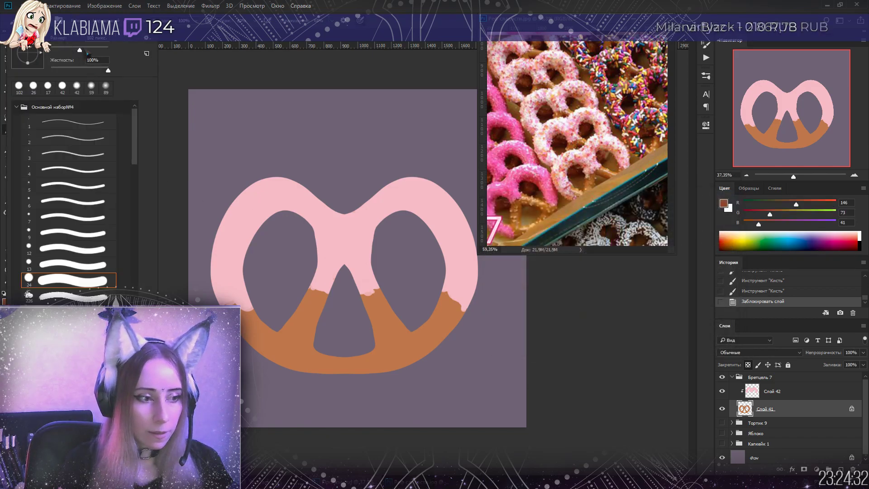
{"action": "left_click", "coordinate": [197, 21]}
{"action": "left_click_drag", "start_coordinate": [197, 30], "coordinate": [167, 30]}
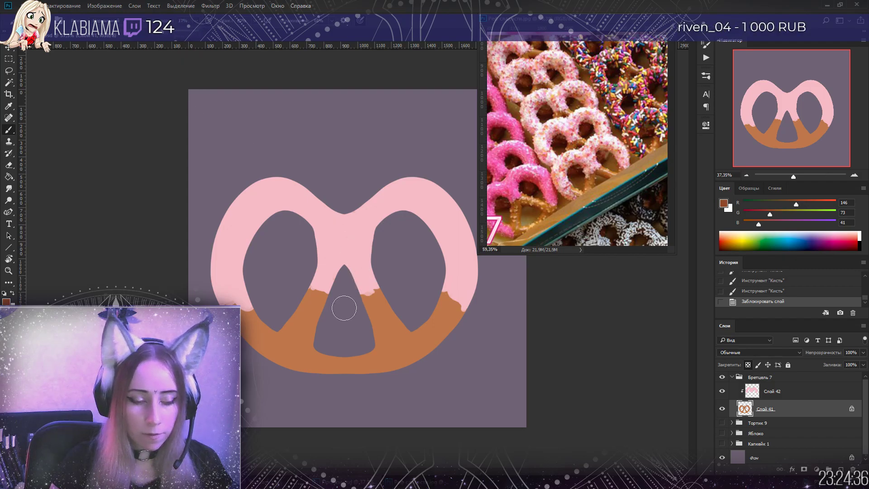
{"action": "left_click_drag", "start_coordinate": [365, 341], "coordinate": [371, 343]}
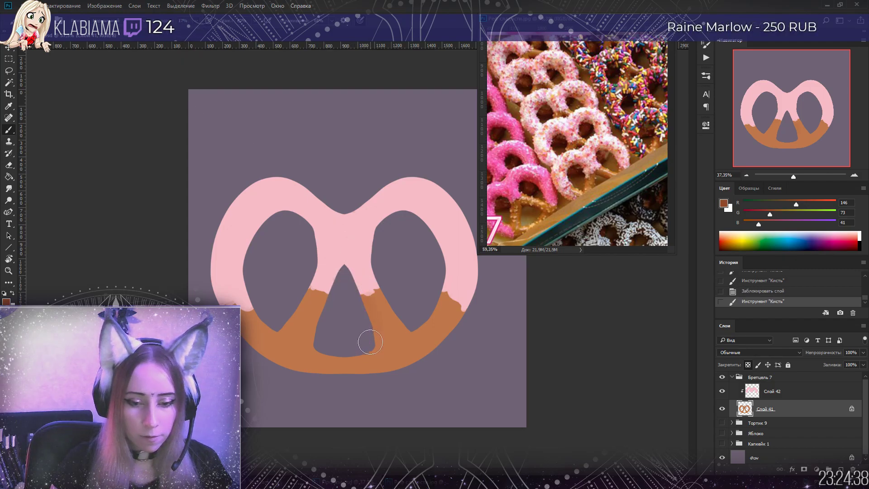
{"action": "left_click_drag", "start_coordinate": [349, 281], "coordinate": [367, 294]}
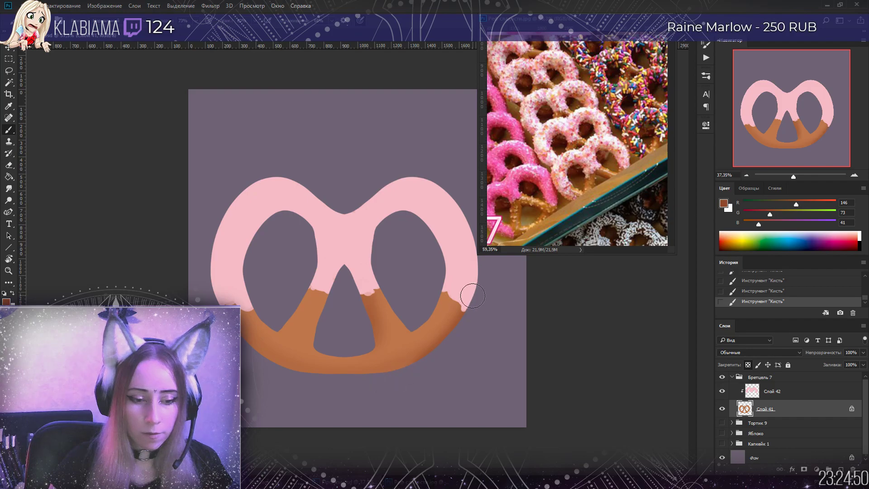
{"action": "mouse_move", "coordinate": [397, 376]}
{"action": "left_mouse_down"}
{"action": "mouse_move", "coordinate": [289, 375]}
{"action": "mouse_move", "coordinate": [250, 348]}
{"action": "mouse_move", "coordinate": [207, 292]}
{"action": "mouse_move", "coordinate": [211, 256]}
{"action": "mouse_move", "coordinate": [314, 390]}
{"action": "left_mouse_up"}
{"action": "mouse_move", "coordinate": [340, 291]}
{"action": "left_mouse_down"}
{"action": "mouse_move", "coordinate": [336, 275]}
{"action": "mouse_move", "coordinate": [319, 345]}
{"action": "mouse_move", "coordinate": [366, 347]}
{"action": "mouse_move", "coordinate": [371, 321]}
{"action": "mouse_move", "coordinate": [349, 268]}
{"action": "left_mouse_up"}
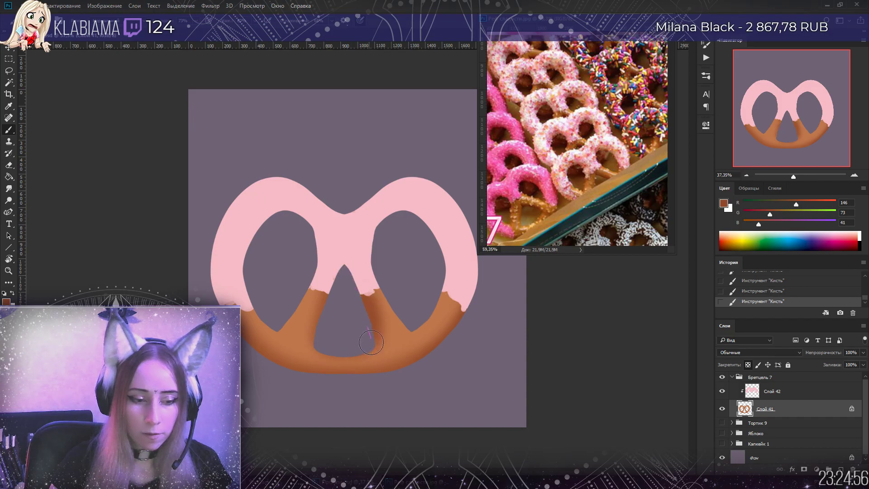
{"action": "mouse_move", "coordinate": [360, 348]}
{"action": "left_mouse_down"}
{"action": "mouse_move", "coordinate": [315, 338]}
{"action": "mouse_move", "coordinate": [341, 263]}
{"action": "left_mouse_up"}
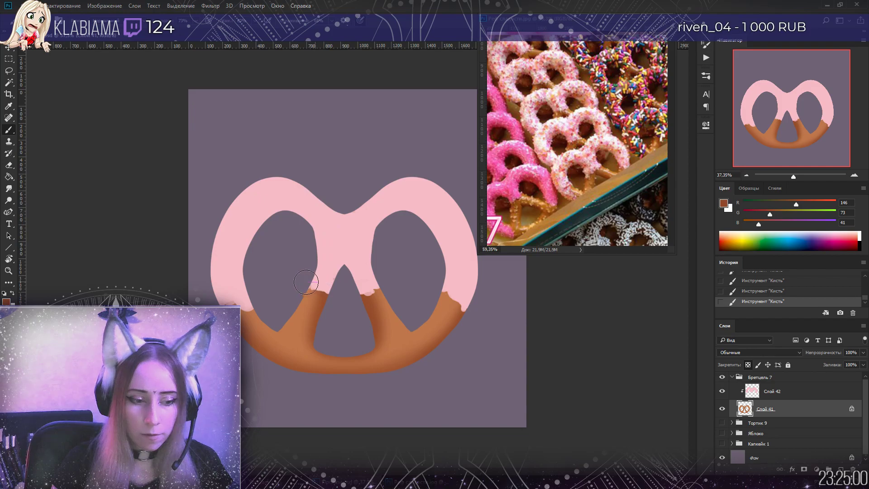
Shade the lower rims of the two side holes and the dough just below the glaze in dark brown
{"action": "left_click_drag", "start_coordinate": [307, 286], "coordinate": [302, 288]}
{"action": "left_click_drag", "start_coordinate": [389, 288], "coordinate": [395, 303]}
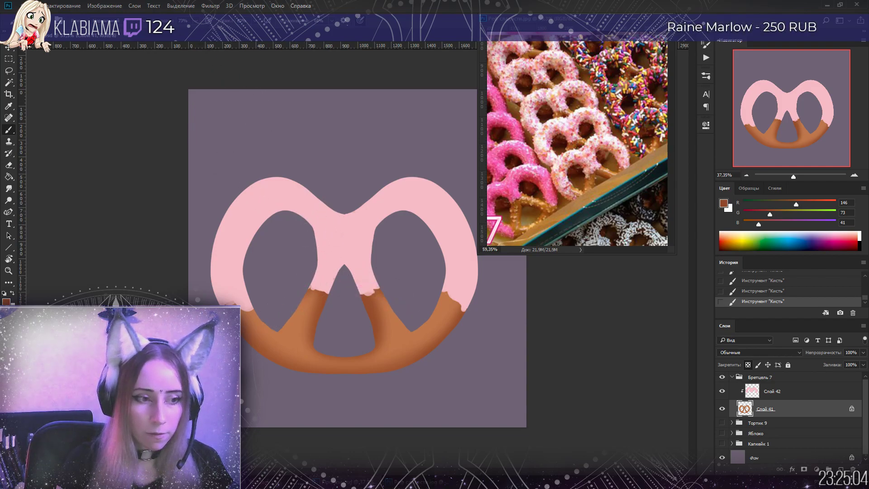
{"action": "left_click_drag", "start_coordinate": [312, 295], "coordinate": [290, 308]}
{"action": "mouse_move", "coordinate": [377, 289]}
{"action": "left_mouse_down"}
{"action": "mouse_move", "coordinate": [401, 310]}
{"action": "mouse_move", "coordinate": [420, 309]}
{"action": "mouse_move", "coordinate": [460, 284]}
{"action": "mouse_move", "coordinate": [467, 309]}
{"action": "mouse_move", "coordinate": [425, 269]}
{"action": "left_mouse_up"}
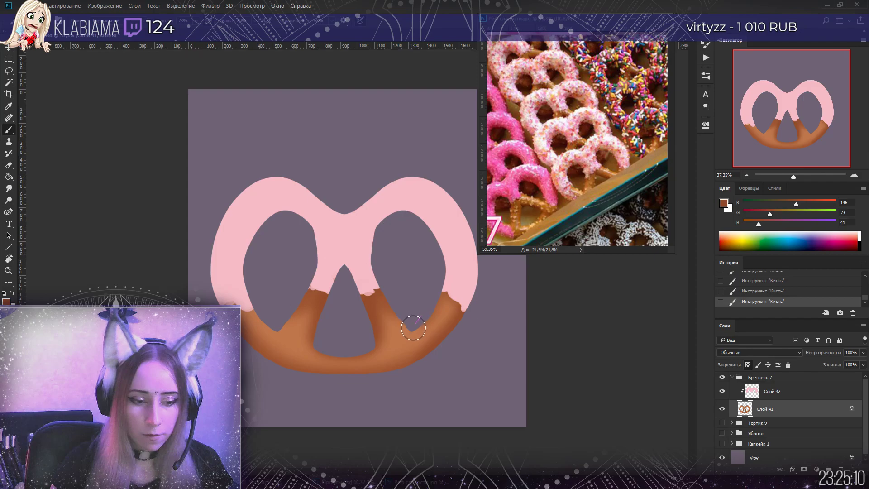
{"action": "mouse_move", "coordinate": [280, 324]}
{"action": "left_mouse_down"}
{"action": "mouse_move", "coordinate": [258, 307]}
{"action": "mouse_move", "coordinate": [245, 274]}
{"action": "left_mouse_up"}
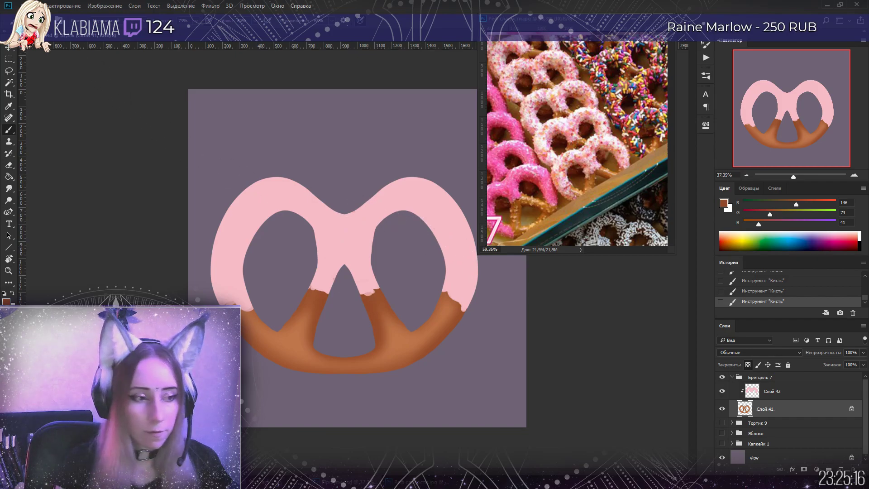
Set the foreground colour to light peach f2ac8c and paint soft highlights along the middle of the unglazed dough
{"action": "right_click", "coordinate": [206, 90]}
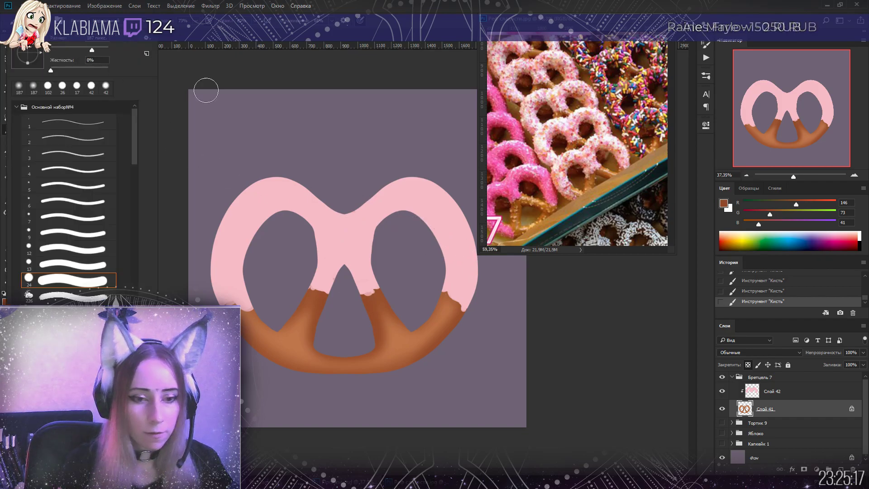
{"action": "left_click", "coordinate": [724, 204]}
{"action": "left_click_drag", "start_coordinate": [564, 242], "coordinate": [538, 222]}
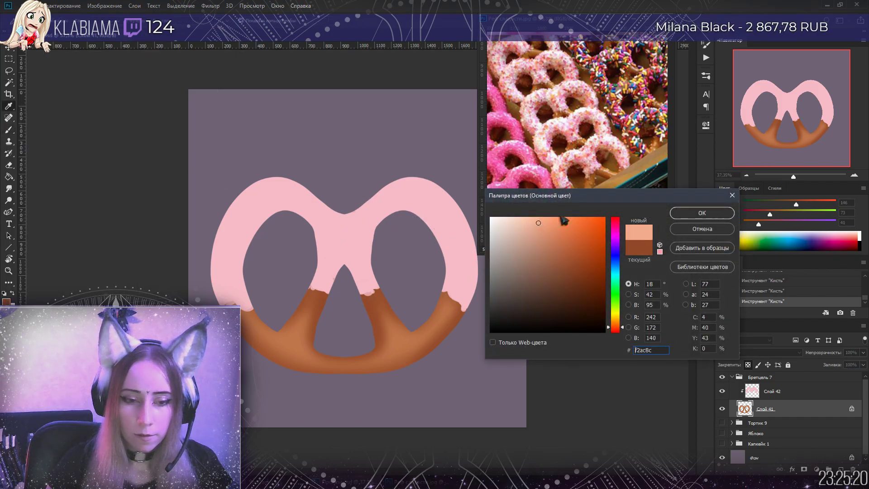
{"action": "left_click", "coordinate": [693, 212]}
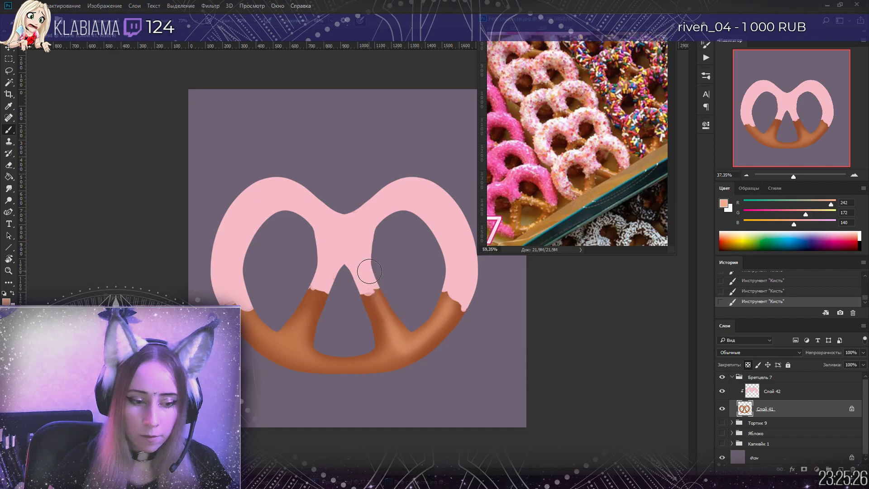
{"action": "mouse_move", "coordinate": [399, 339]}
{"action": "left_mouse_down"}
{"action": "mouse_move", "coordinate": [385, 359]}
{"action": "mouse_move", "coordinate": [341, 366]}
{"action": "mouse_move", "coordinate": [256, 327]}
{"action": "left_mouse_up"}
{"action": "left_click_drag", "start_coordinate": [289, 346], "coordinate": [308, 311]}
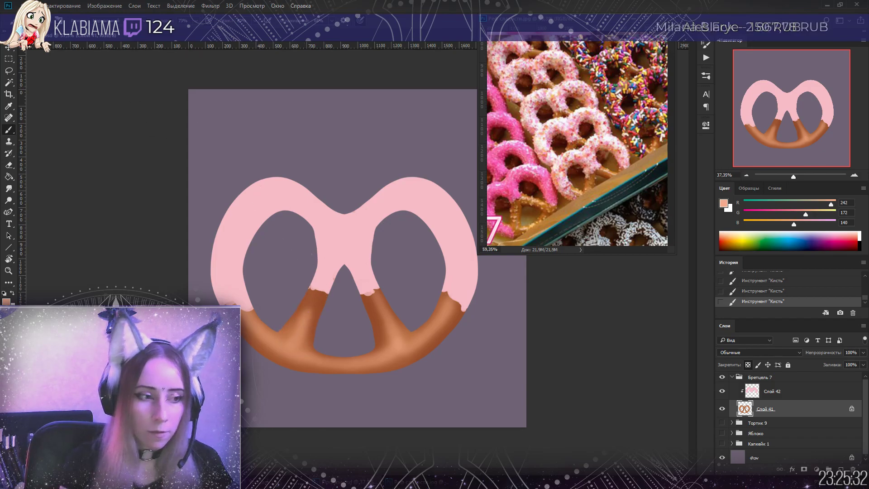
Reduce the brush size and paint thin peach highlights along the right side and right inner strand of the unglazed dough
{"action": "left_click", "coordinate": [34, 21]}
{"action": "left_click_drag", "start_coordinate": [70, 50], "coordinate": [60, 49]}
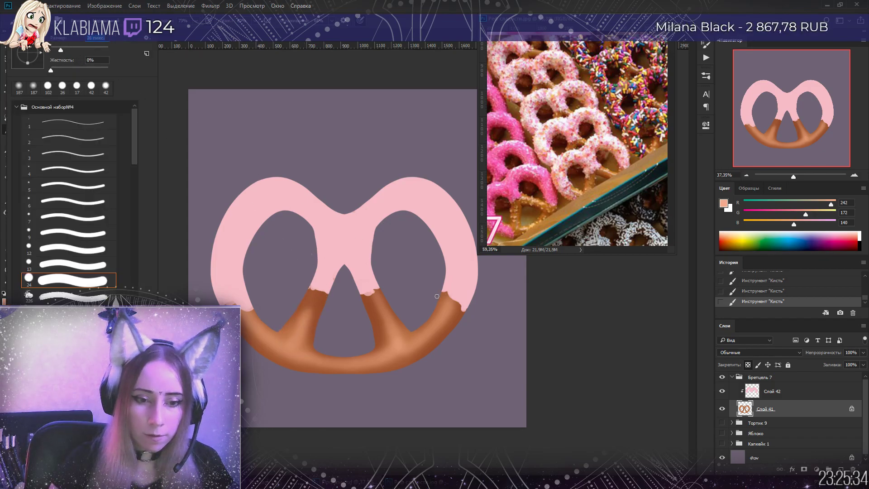
{"action": "left_click", "coordinate": [451, 300]}
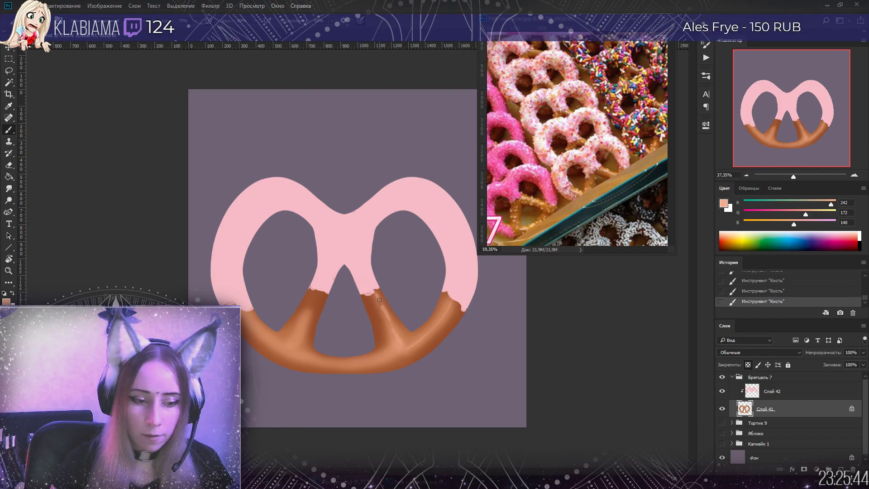
{"action": "left_click_drag", "start_coordinate": [380, 303], "coordinate": [401, 342]}
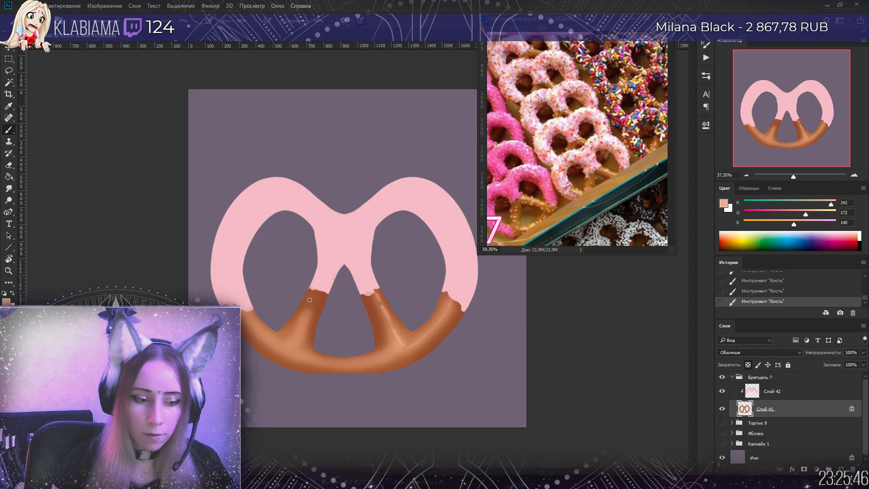
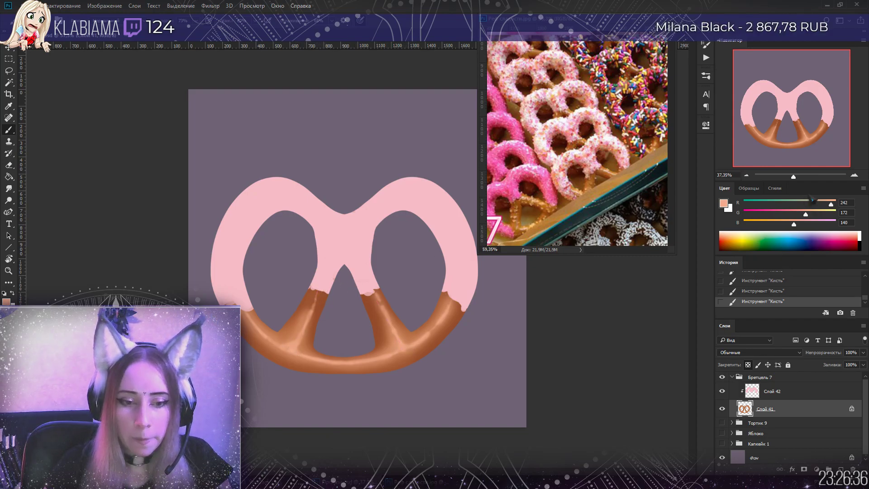
Lock the transparent pixels of the glaze layer Слой 42 and set the foreground colour to dusty pink cd7c8a
{"action": "mouse_move", "coordinate": [794, 176]}
{"action": "left_mouse_down"}
{"action": "mouse_move", "coordinate": [787, 180]}
{"action": "mouse_move", "coordinate": [797, 184]}
{"action": "left_mouse_up"}
{"action": "left_click", "coordinate": [770, 391]}
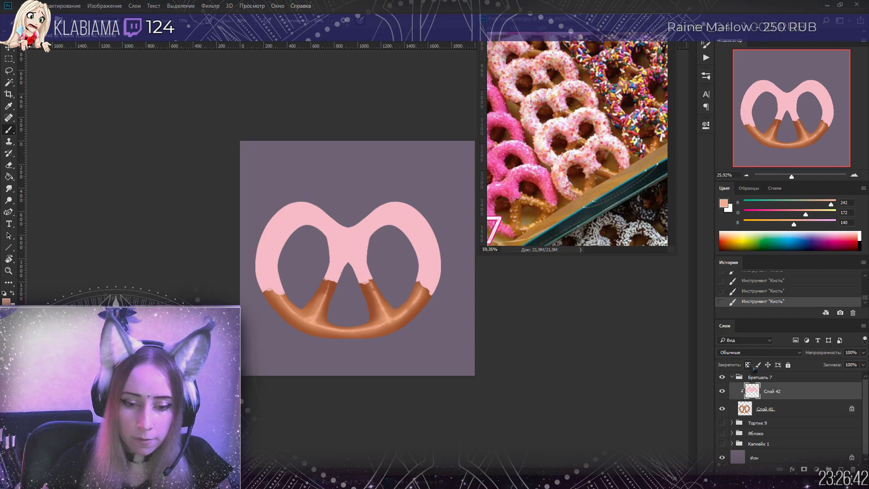
{"action": "left_click", "coordinate": [748, 364]}
{"action": "left_click", "coordinate": [723, 203]}
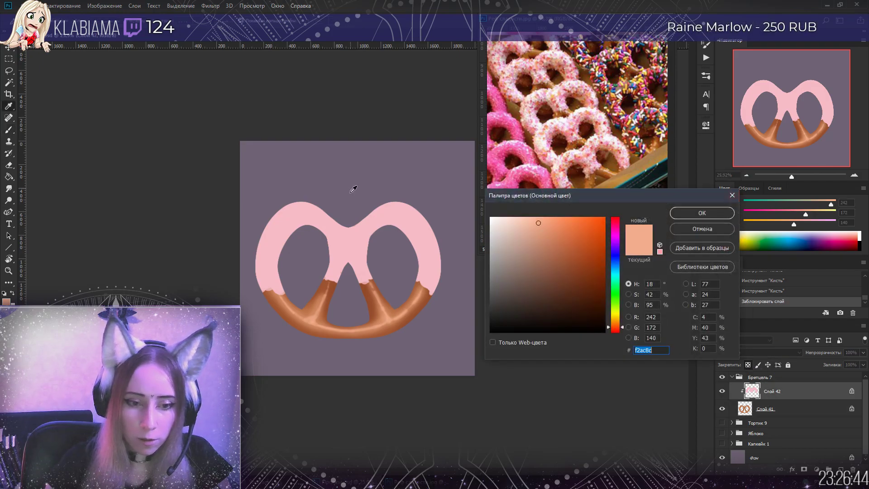
{"action": "left_click", "coordinate": [402, 227]}
{"action": "mouse_move", "coordinate": [530, 225]}
{"action": "left_mouse_down"}
{"action": "mouse_move", "coordinate": [526, 235]}
{"action": "mouse_move", "coordinate": [535, 239]}
{"action": "left_mouse_up"}
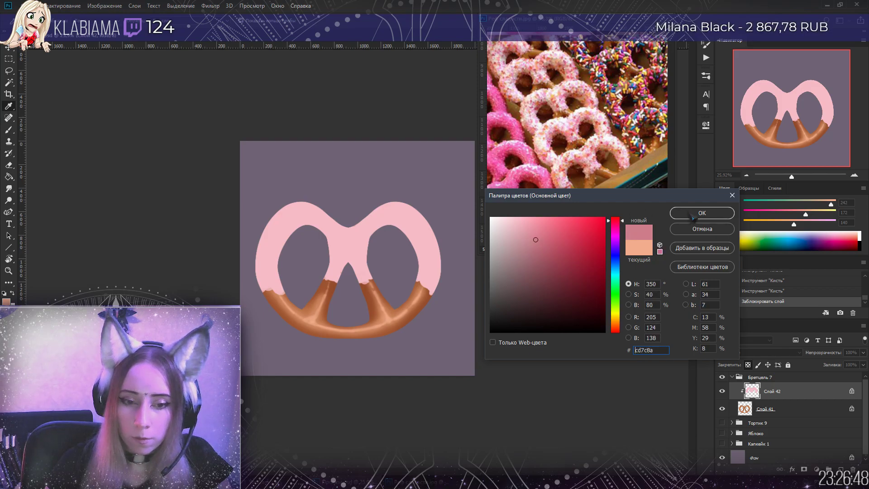
{"action": "left_click", "coordinate": [702, 213]}
Shade the glaze around the side holes and along its outer edges in dusty pink with a soft brush at 0% hardness
{"action": "left_click", "coordinate": [24, 20]}
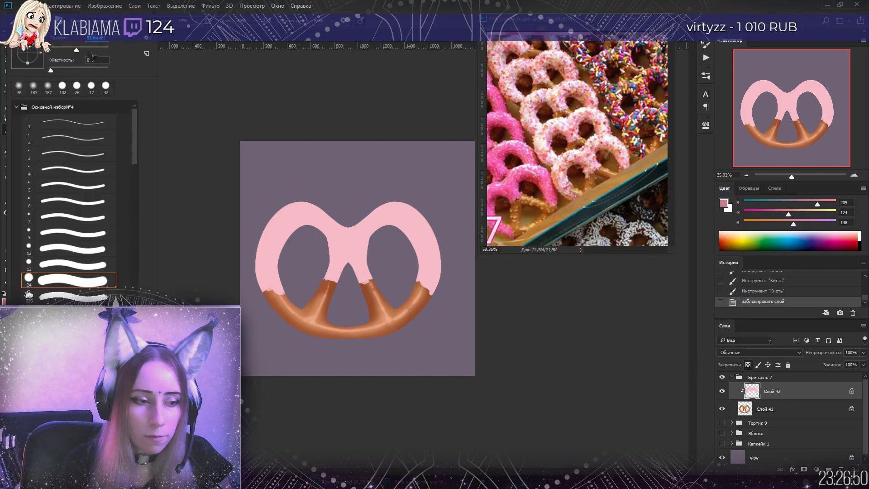
{"action": "left_click", "coordinate": [193, 20]}
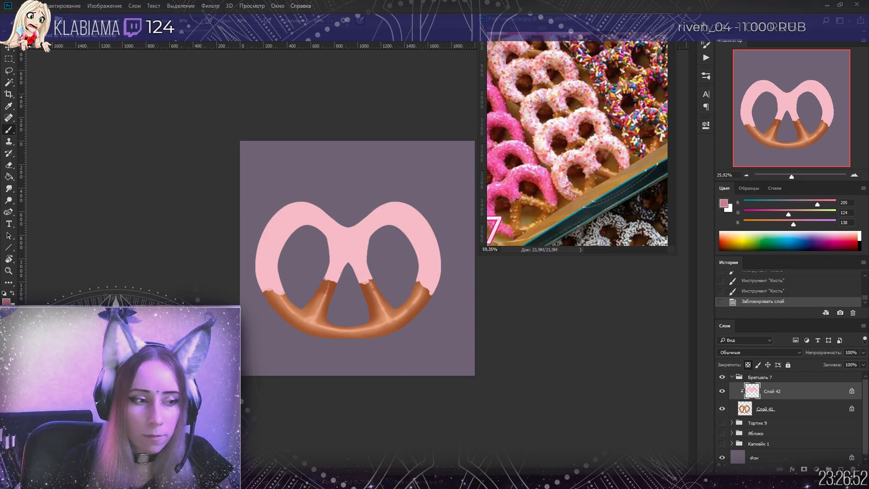
{"action": "left_click", "coordinate": [27, 20]}
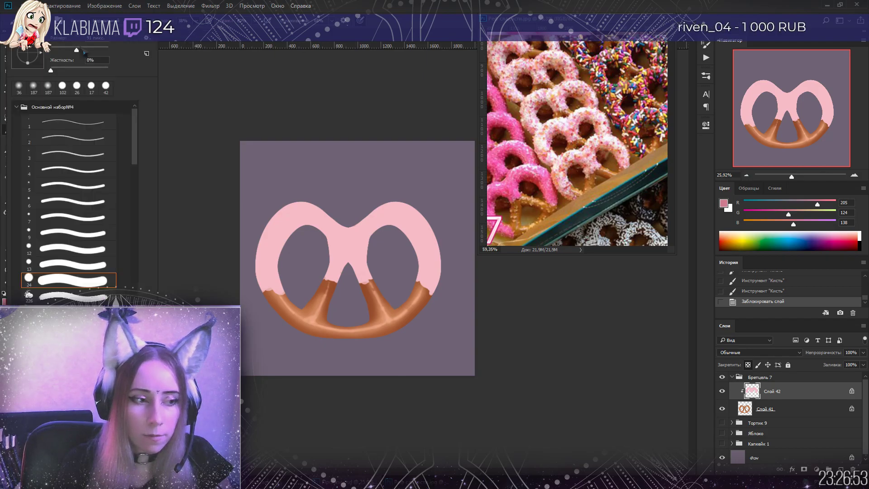
{"action": "left_click", "coordinate": [418, 269]}
{"action": "left_click_drag", "start_coordinate": [401, 229], "coordinate": [388, 230]}
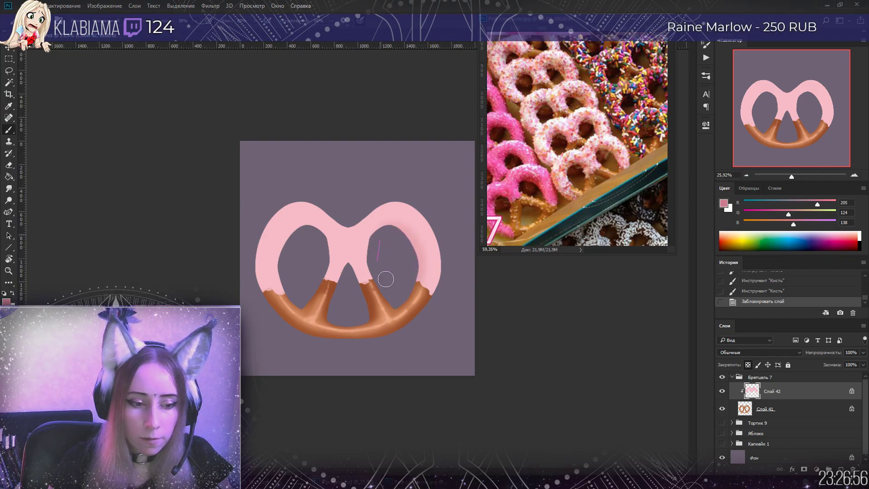
{"action": "mouse_move", "coordinate": [433, 304]}
{"action": "left_mouse_down"}
{"action": "mouse_move", "coordinate": [446, 226]}
{"action": "mouse_move", "coordinate": [425, 180]}
{"action": "left_mouse_up"}
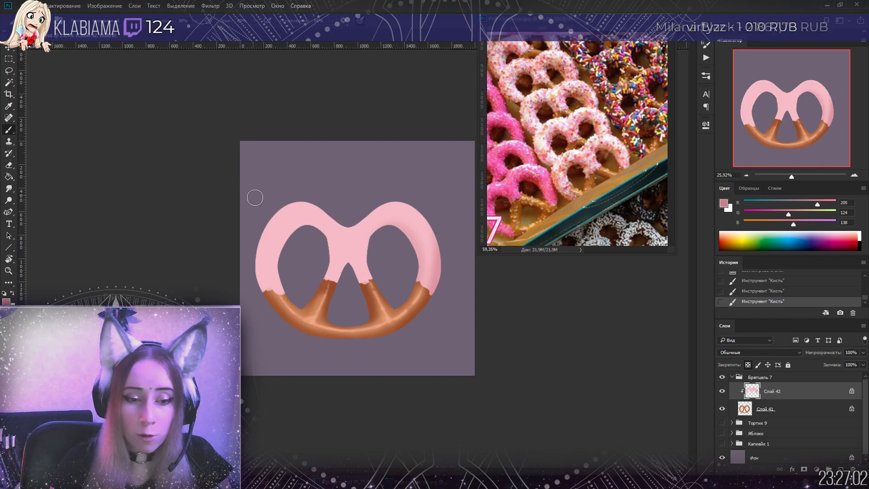
{"action": "left_click_drag", "start_coordinate": [254, 233], "coordinate": [276, 202]}
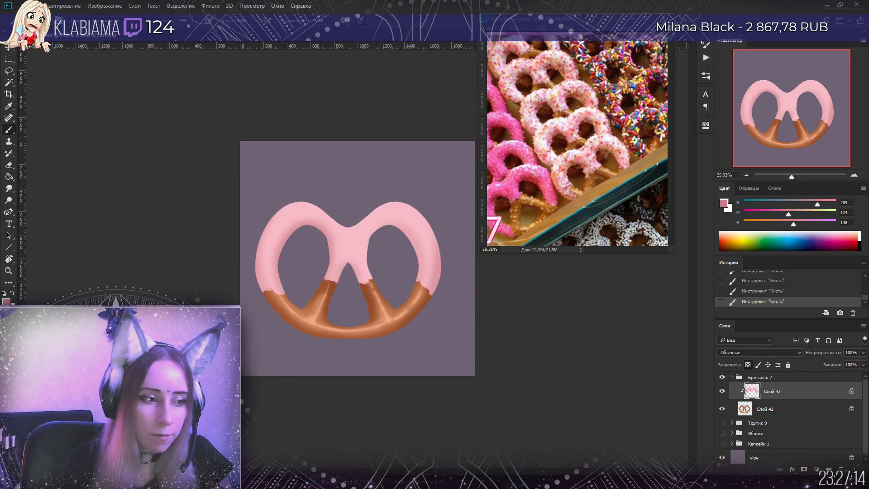
Deepen the dusty pink shading around both side holes and the outer left edge, then darken the central glaze with a larger soft brush
{"action": "left_click", "coordinate": [36, 20]}
{"action": "left_click_drag", "start_coordinate": [410, 288], "coordinate": [415, 249]}
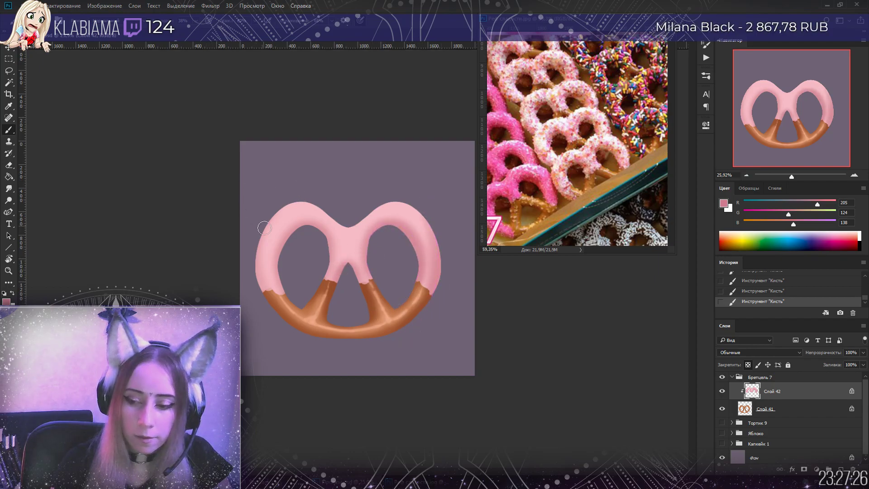
{"action": "left_click_drag", "start_coordinate": [281, 251], "coordinate": [312, 230]}
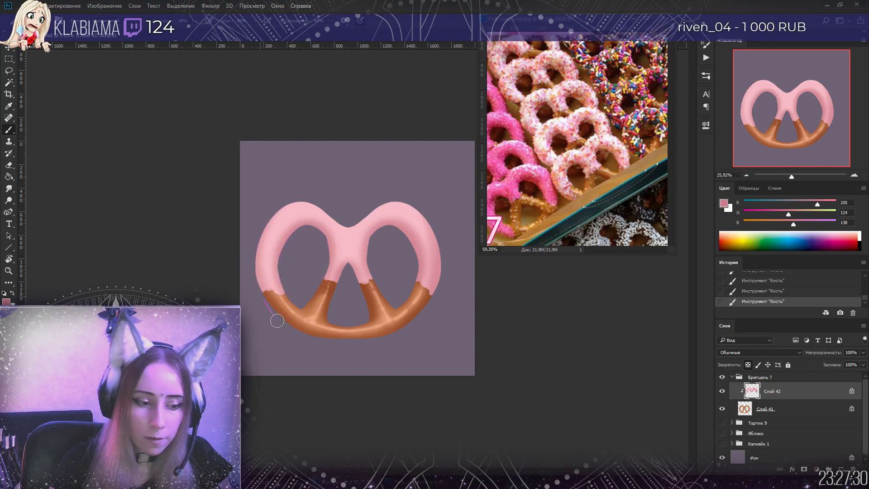
{"action": "left_click_drag", "start_coordinate": [252, 253], "coordinate": [253, 228]}
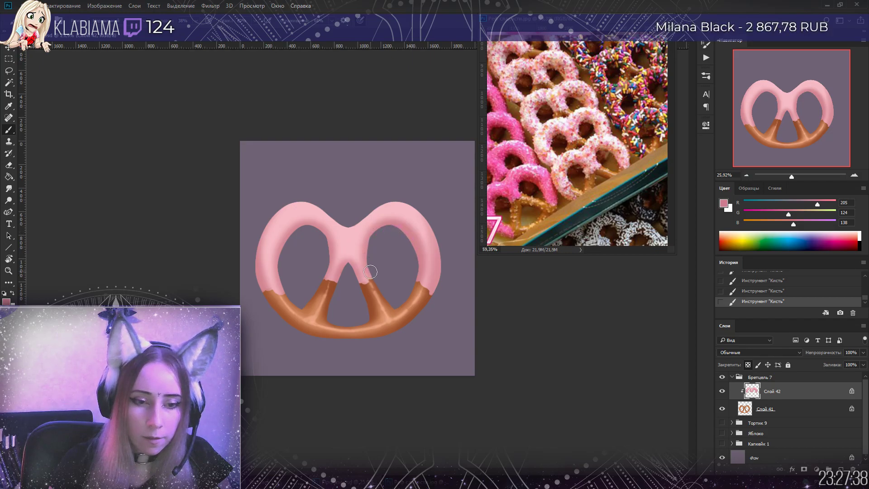
{"action": "left_click", "coordinate": [46, 21]}
{"action": "left_click", "coordinate": [100, 49]}
{"action": "left_click_drag", "start_coordinate": [364, 272], "coordinate": [340, 268]}
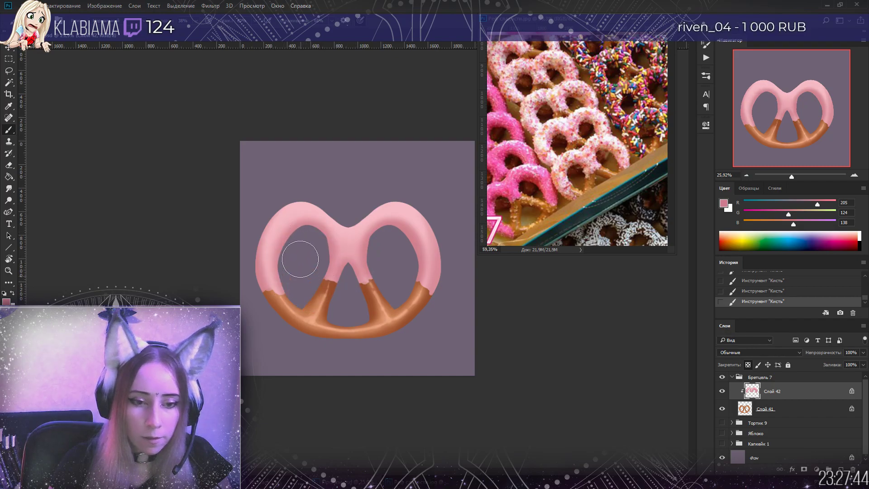
Set the foreground colour to pale pink ffedf0 and paint soft highlights along the middle of the glaze with a smaller brush
{"action": "left_click", "coordinate": [724, 203]}
{"action": "left_click", "coordinate": [497, 219]}
{"action": "left_click", "coordinate": [700, 214]}
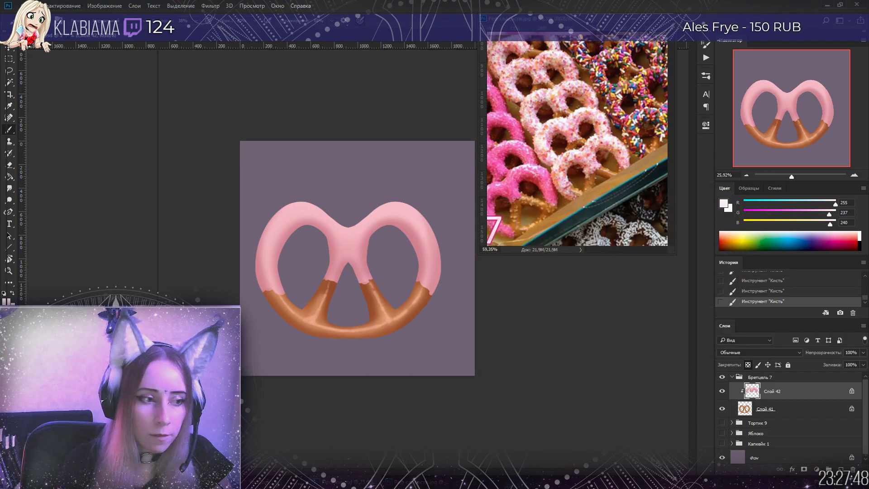
{"action": "left_click", "coordinate": [44, 21]}
{"action": "left_click_drag", "start_coordinate": [95, 50], "coordinate": [90, 50]}
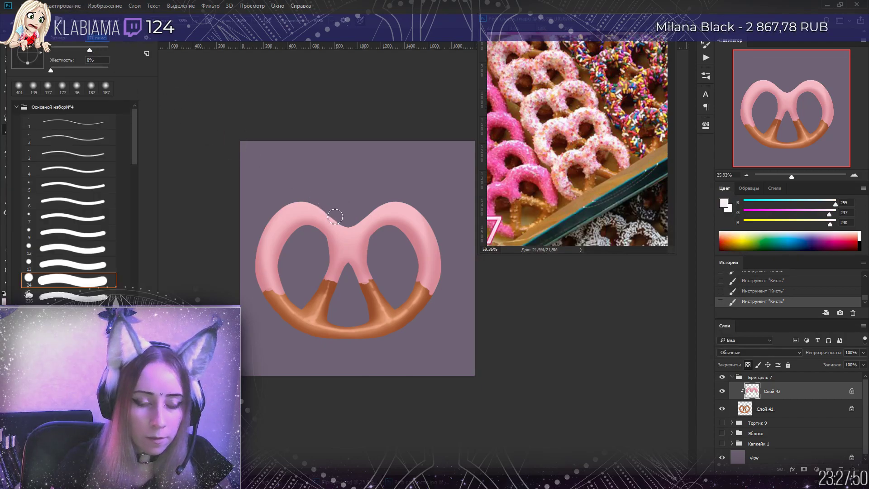
{"action": "mouse_move", "coordinate": [344, 247]}
{"action": "left_mouse_down"}
{"action": "mouse_move", "coordinate": [321, 212]}
{"action": "mouse_move", "coordinate": [294, 210]}
{"action": "mouse_move", "coordinate": [269, 248]}
{"action": "mouse_move", "coordinate": [269, 289]}
{"action": "left_mouse_up"}
{"action": "mouse_move", "coordinate": [354, 232]}
{"action": "left_mouse_down"}
{"action": "mouse_move", "coordinate": [382, 207]}
{"action": "mouse_move", "coordinate": [397, 207]}
{"action": "mouse_move", "coordinate": [427, 249]}
{"action": "mouse_move", "coordinate": [418, 222]}
{"action": "mouse_move", "coordinate": [388, 211]}
{"action": "mouse_move", "coordinate": [336, 228]}
{"action": "mouse_move", "coordinate": [351, 234]}
{"action": "mouse_move", "coordinate": [339, 252]}
{"action": "left_mouse_up"}
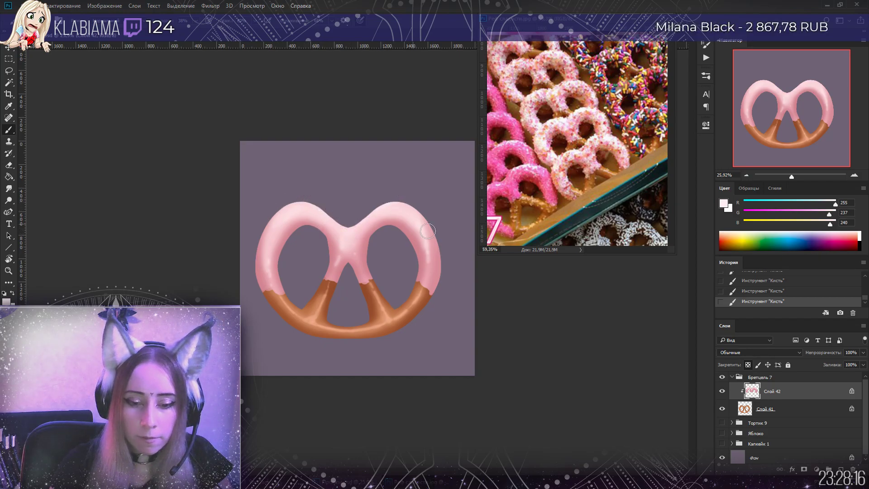
Add a new layer above the glaze layer and set the foreground colour to raspberry pink db536b
{"action": "left_click", "coordinate": [841, 470]}
{"action": "left_click", "coordinate": [724, 203]}
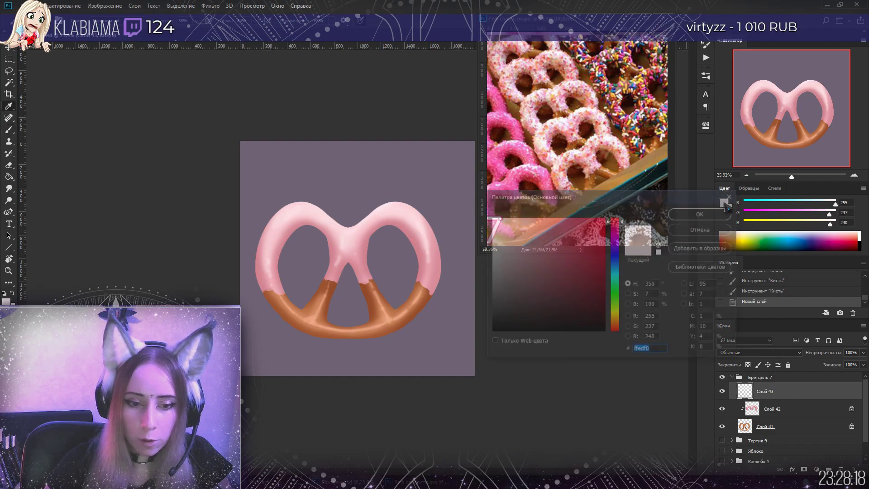
{"action": "left_click_drag", "start_coordinate": [524, 247], "coordinate": [561, 234]}
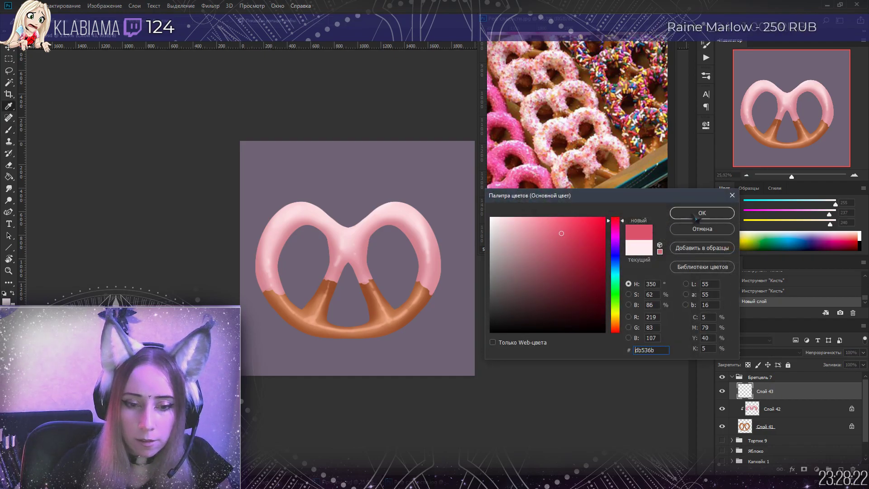
{"action": "left_click", "coordinate": [702, 213]}
{"action": "left_click_drag", "start_coordinate": [795, 179], "coordinate": [796, 179]}
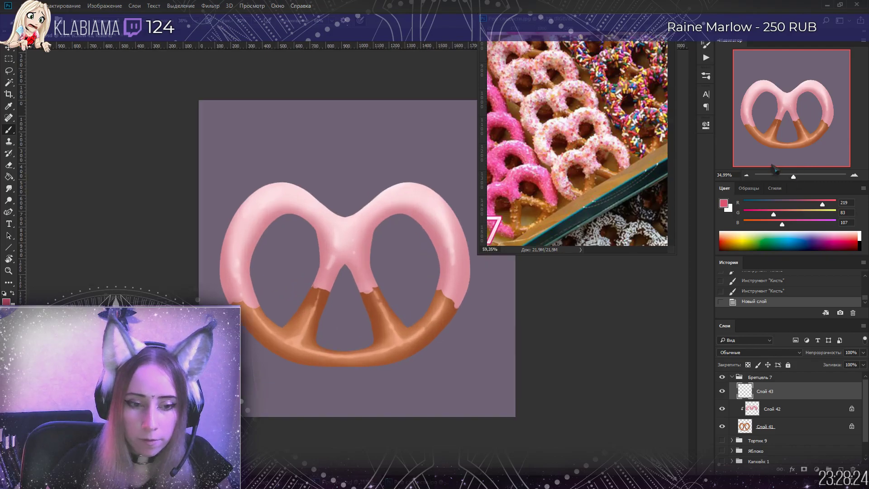
Set the brush to 100% hardness at a small size and paint short raspberry pink sprinkles all over the glaze
{"action": "left_click", "coordinate": [38, 21]}
{"action": "left_click_drag", "start_coordinate": [85, 72], "coordinate": [138, 67]}
{"action": "left_click_drag", "start_coordinate": [89, 50], "coordinate": [61, 51]}
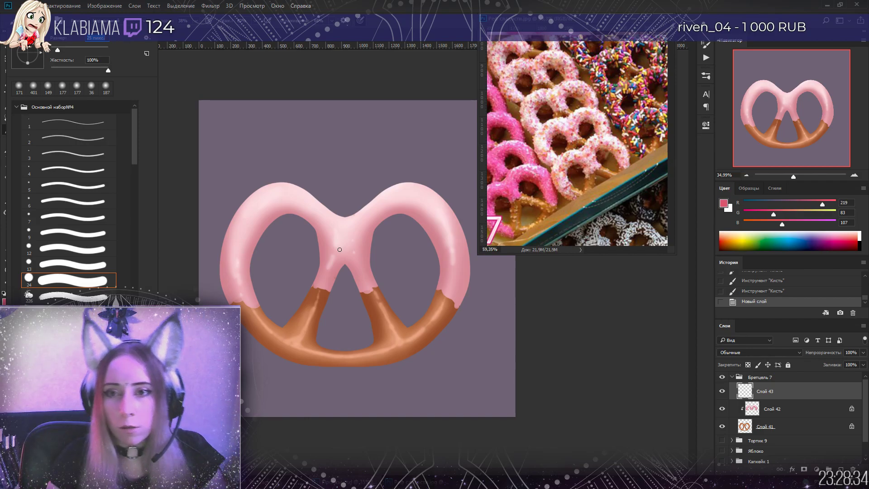
{"action": "left_click", "coordinate": [244, 251]}
{"action": "left_click_drag", "start_coordinate": [241, 251], "coordinate": [247, 246]}
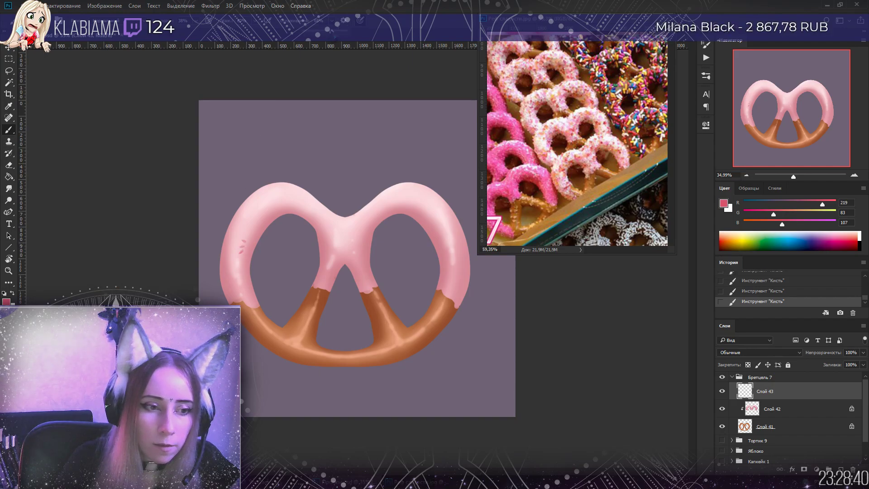
{"action": "left_click_drag", "start_coordinate": [234, 259], "coordinate": [230, 267]}
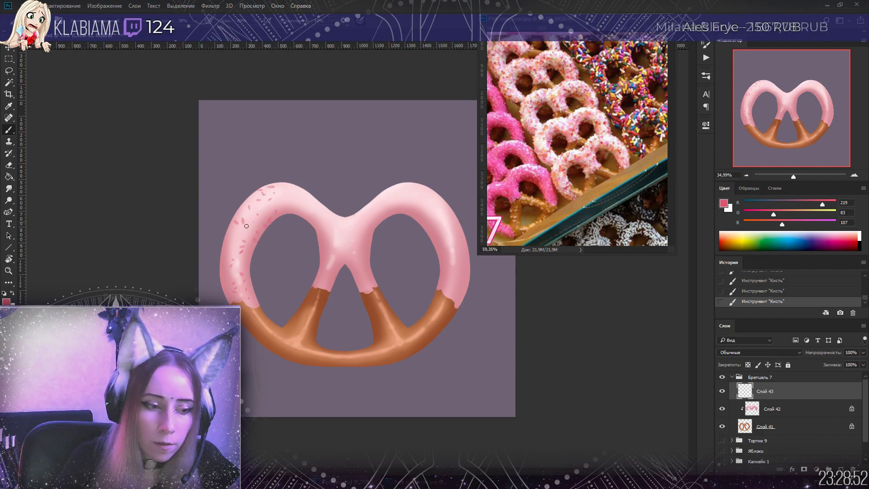
{"action": "left_click_drag", "start_coordinate": [294, 209], "coordinate": [303, 203]}
{"action": "left_click_drag", "start_coordinate": [295, 200], "coordinate": [290, 186]}
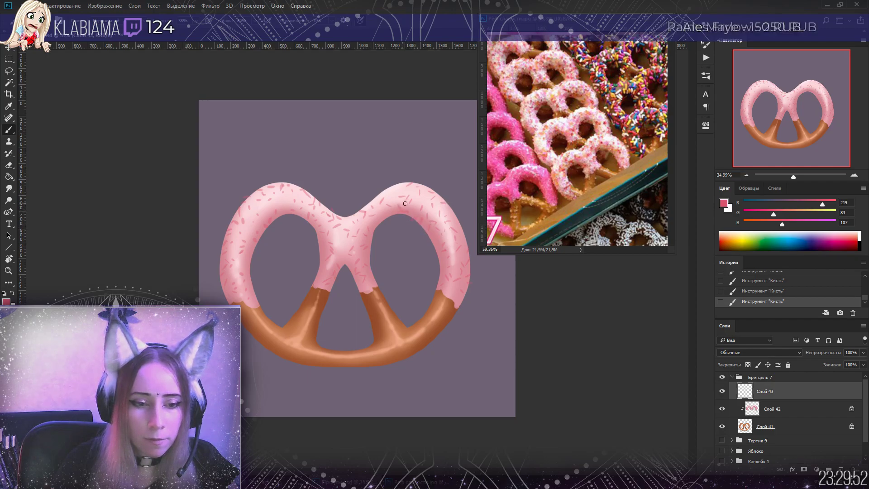
Set the foreground colour to yellow f0c66d and paint sprinkles across the glaze, some overhanging its outer edge
{"action": "left_click", "coordinate": [724, 203]}
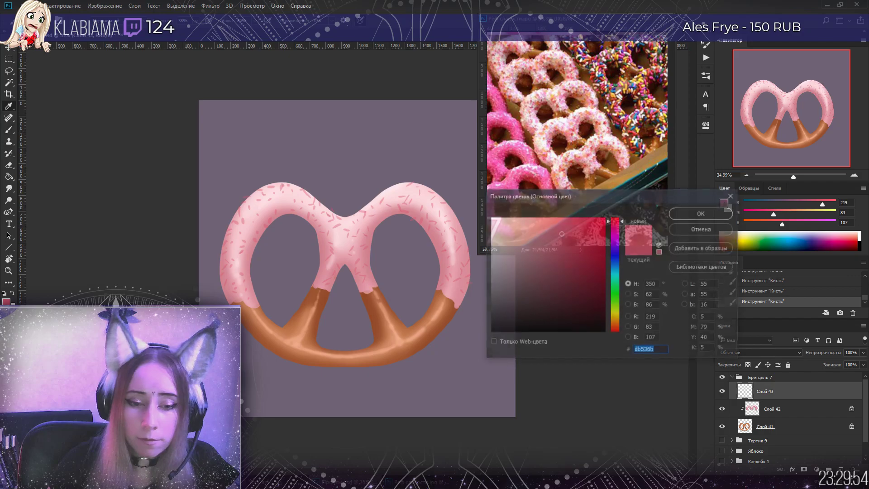
{"action": "left_click", "coordinate": [616, 317]}
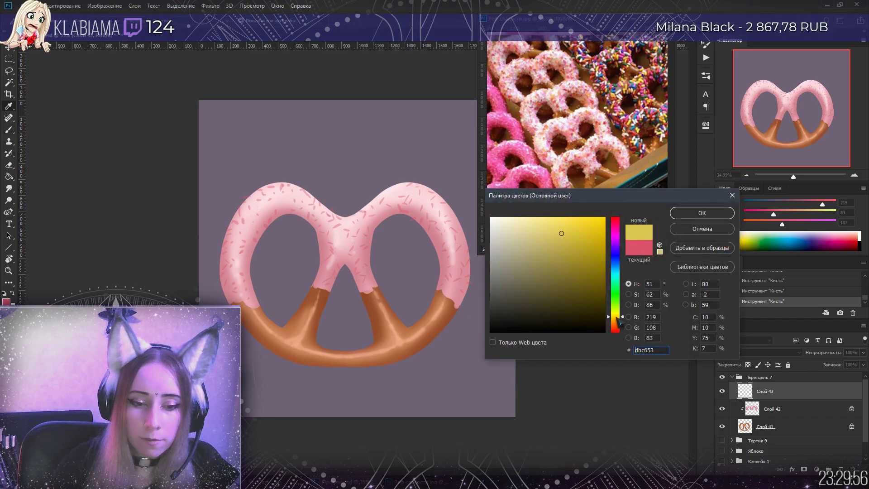
{"action": "left_click", "coordinate": [617, 319]}
{"action": "left_click", "coordinate": [552, 224]}
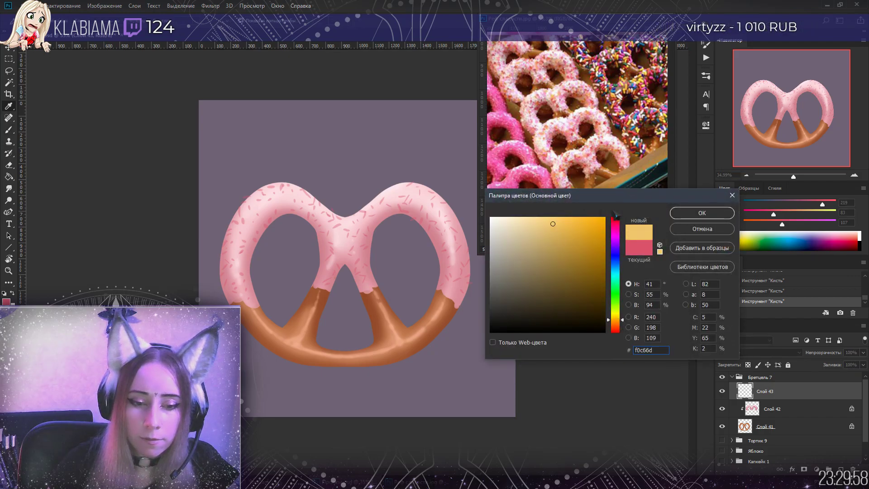
{"action": "left_click", "coordinate": [702, 212]}
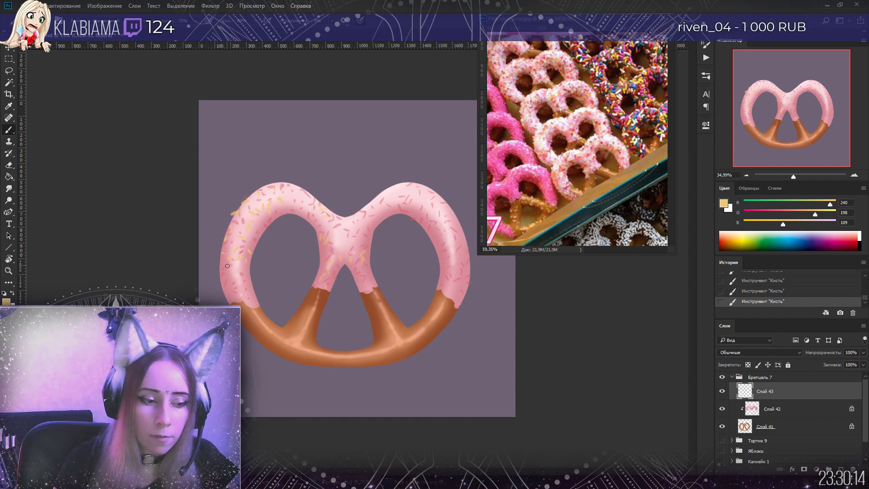
{"action": "left_click_drag", "start_coordinate": [224, 283], "coordinate": [227, 288]}
{"action": "left_click_drag", "start_coordinate": [231, 283], "coordinate": [229, 289]}
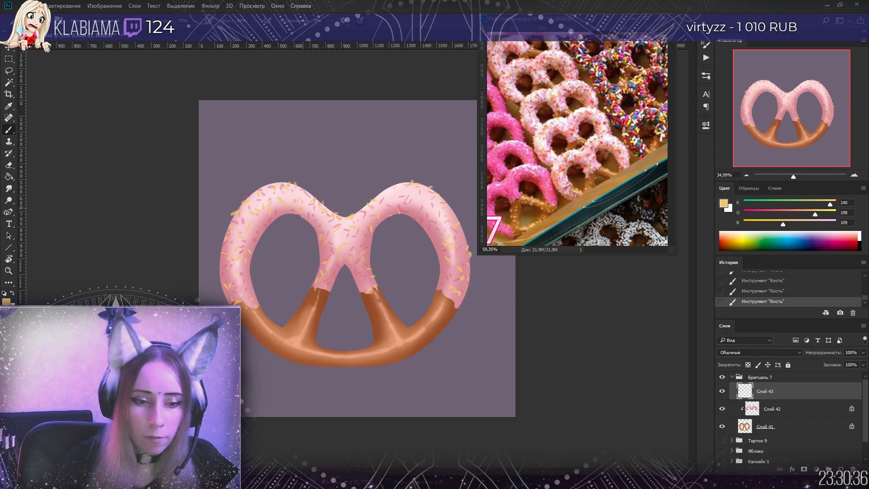
Set the foreground colour to light blue abe5f0 and scatter sprinkles among the pink and yellow ones on the glaze
{"action": "left_click", "coordinate": [724, 203]}
{"action": "left_click", "coordinate": [618, 278]}
{"action": "left_click_drag", "start_coordinate": [619, 282], "coordinate": [618, 272]}
{"action": "left_click", "coordinate": [526, 229]}
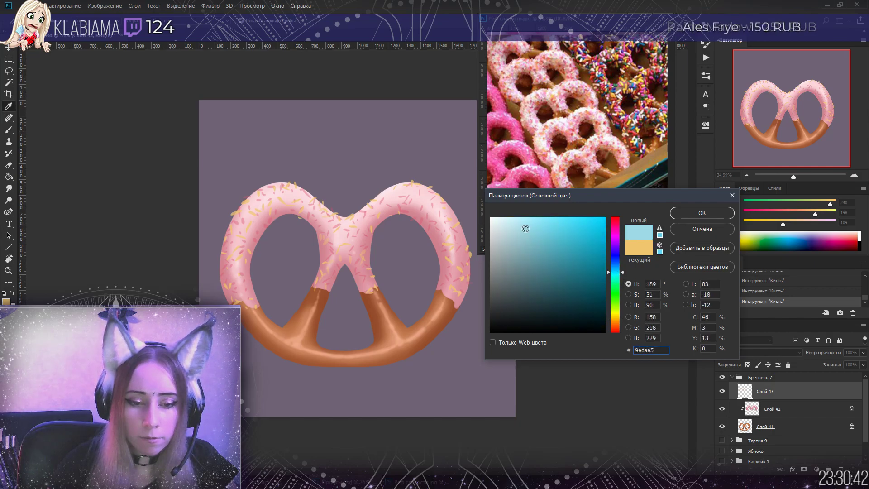
{"action": "left_click", "coordinate": [703, 213]}
{"action": "left_click_drag", "start_coordinate": [451, 216], "coordinate": [457, 221]}
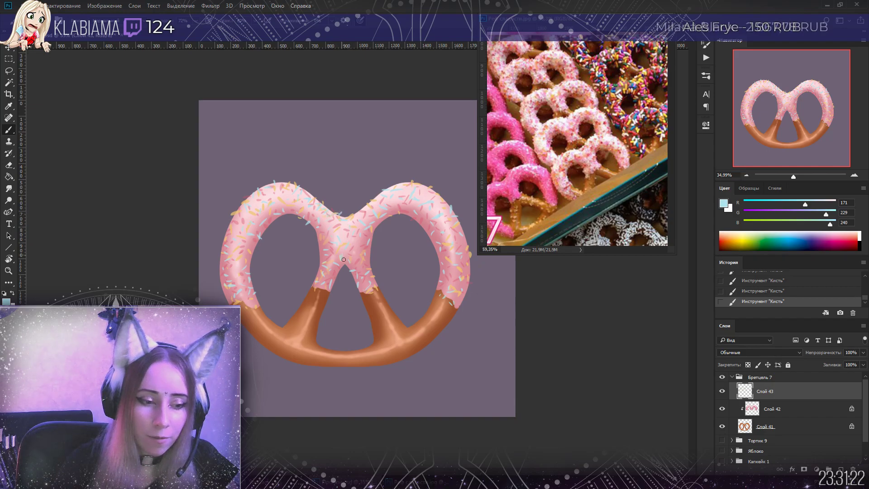
Add a new layer directly above Слой 42 and paint pale beige efd1b9 flecks over the dough and along the glaze edges
{"action": "left_click", "coordinate": [785, 407]}
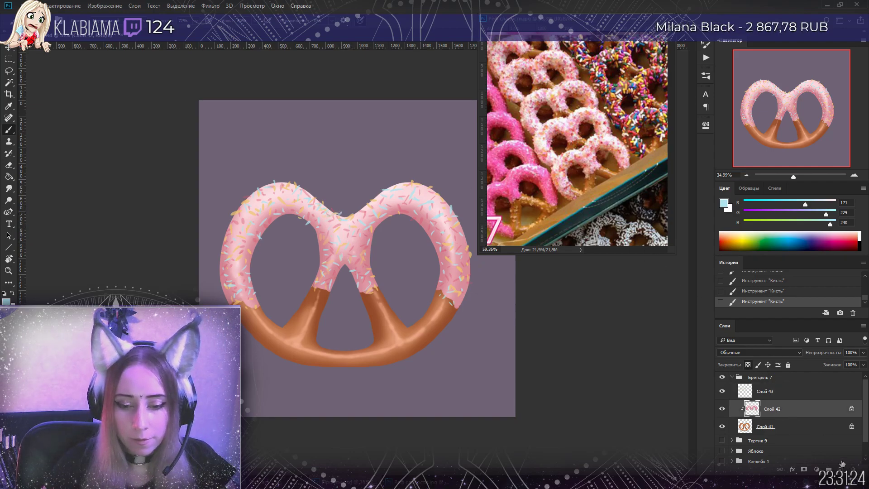
{"action": "left_click", "coordinate": [842, 469]}
{"action": "left_click", "coordinate": [726, 204]}
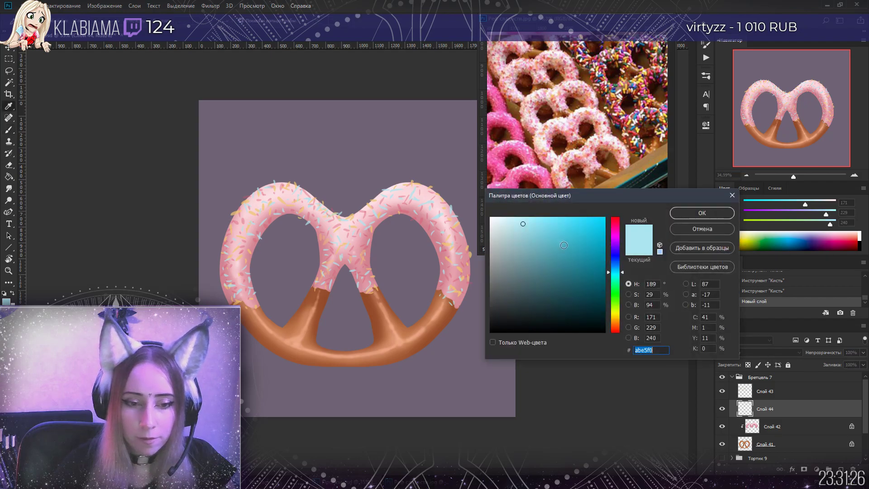
{"action": "left_click_drag", "start_coordinate": [617, 324], "coordinate": [617, 325]}
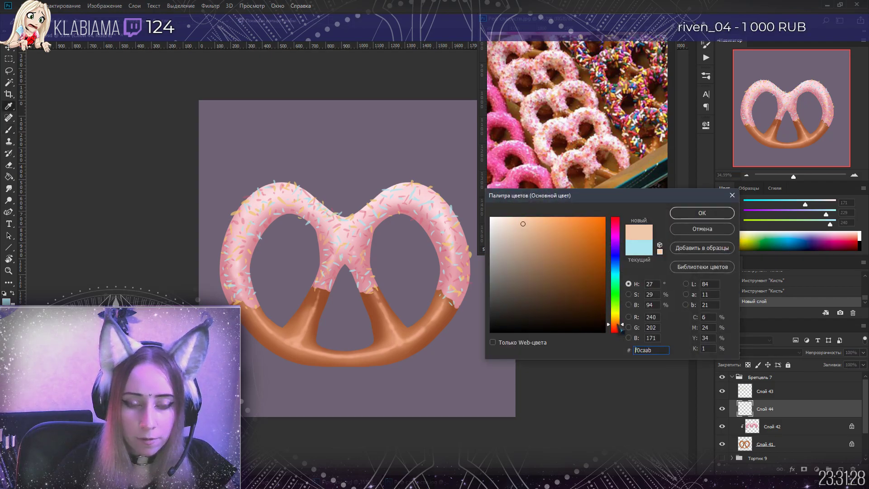
{"action": "left_click", "coordinate": [518, 227]}
{"action": "left_click", "coordinate": [516, 225]}
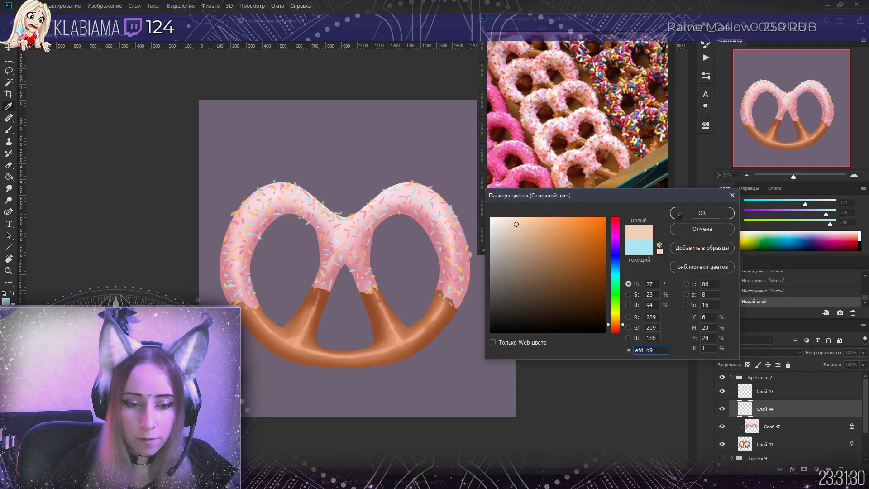
{"action": "left_click", "coordinate": [702, 213]}
{"action": "left_click_drag", "start_coordinate": [390, 316], "coordinate": [388, 306]}
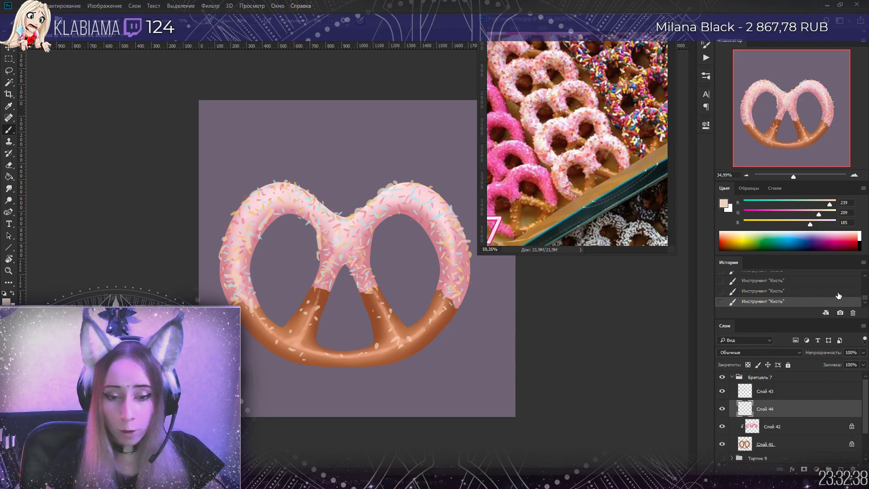
Step back through the most recent brush strokes in the history to remove the latest beige flecks
{"action": "left_click", "coordinate": [779, 284]}
{"action": "scroll", "coordinate": [779, 284], "scroll_direction": "up", "scroll_amount": 1}
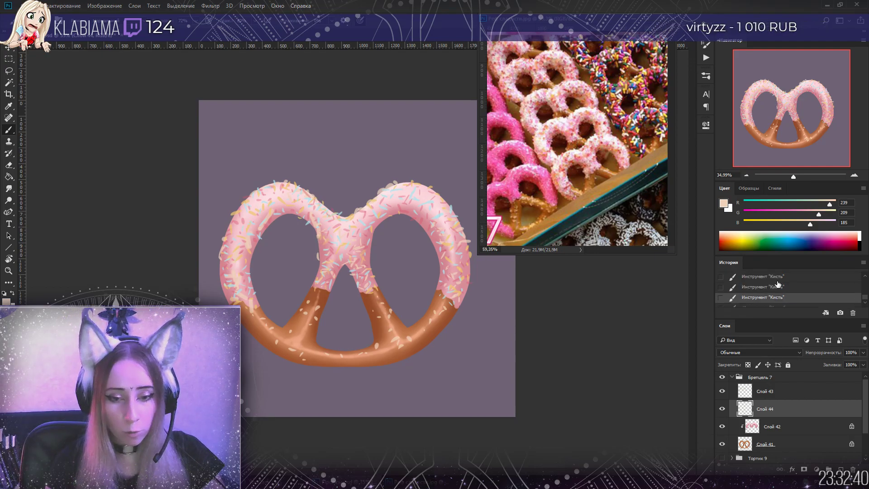
{"action": "left_click", "coordinate": [777, 281]}
{"action": "scroll", "coordinate": [776, 283], "scroll_direction": "up", "scroll_amount": 1}
{"action": "left_click", "coordinate": [777, 283]}
{"action": "scroll", "coordinate": [776, 282], "scroll_direction": "up", "scroll_amount": 1}
{"action": "left_click", "coordinate": [776, 281]}
{"action": "scroll", "coordinate": [776, 283], "scroll_direction": "up", "scroll_amount": 1}
{"action": "left_click", "coordinate": [777, 282]}
{"action": "scroll", "coordinate": [775, 283], "scroll_direction": "up", "scroll_amount": 1}
{"action": "left_click", "coordinate": [774, 282]}
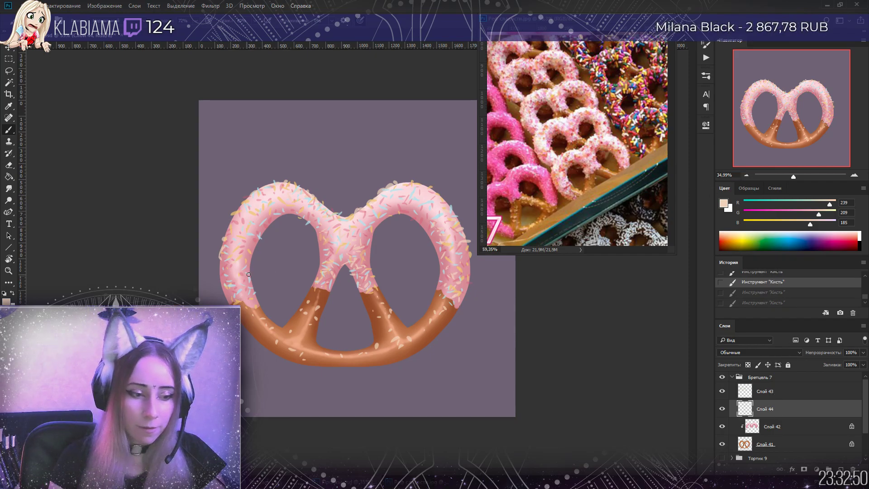
Paint a few more pale beige flecks along the glaze edges on Слой 44 and compare the result with and without the last stroke
{"action": "mouse_move", "coordinate": [250, 275]}
{"action": "left_mouse_down"}
{"action": "mouse_move", "coordinate": [238, 286]}
{"action": "mouse_move", "coordinate": [256, 306]}
{"action": "mouse_move", "coordinate": [223, 295]}
{"action": "mouse_move", "coordinate": [228, 284]}
{"action": "left_mouse_up"}
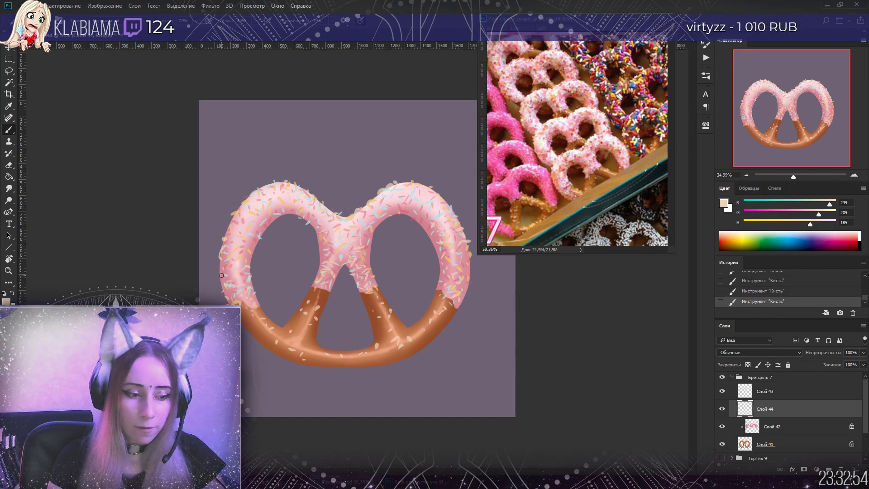
{"action": "key", "text": "ctrl+z"}
{"action": "key", "text": "ctrl+shift+z"}
{"action": "key", "text": "ctrl+z"}
{"action": "key", "text": "ctrl+shift+z"}
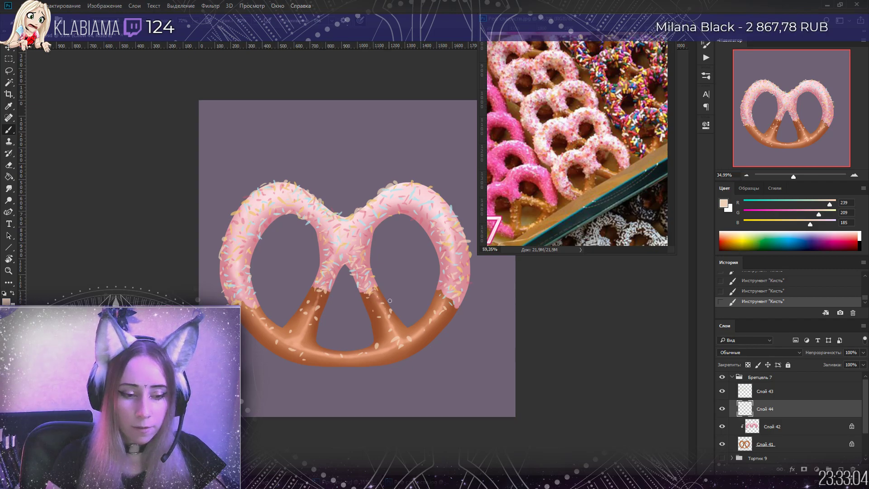
Smooth the dough shading on Слой 41 with the Mixer Brush along the pretzel's lower arc
{"action": "left_click", "coordinate": [770, 442]}
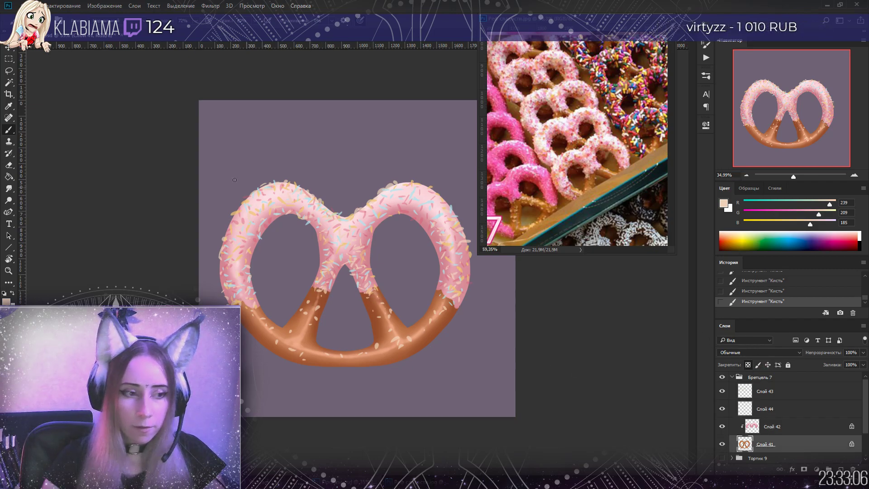
{"action": "right_click", "coordinate": [9, 131]}
{"action": "left_click", "coordinate": [47, 155]}
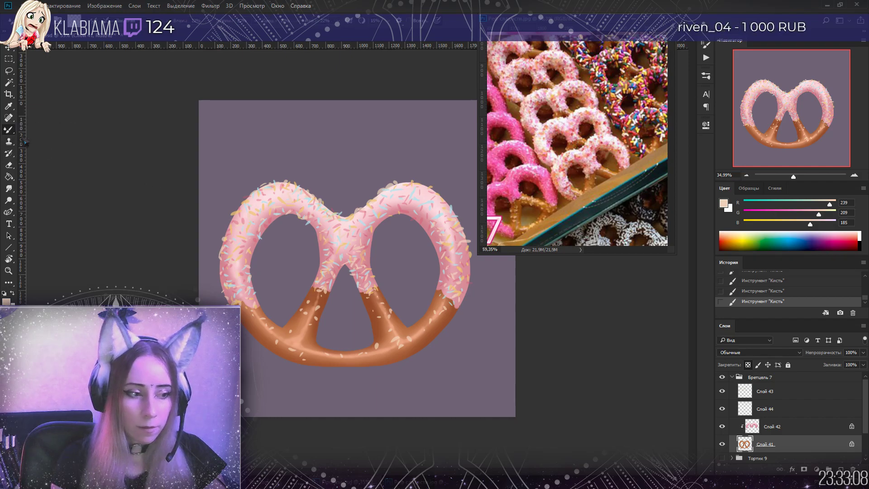
{"action": "left_click_drag", "start_coordinate": [270, 332], "coordinate": [271, 334]}
{"action": "left_click_drag", "start_coordinate": [260, 326], "coordinate": [276, 345]}
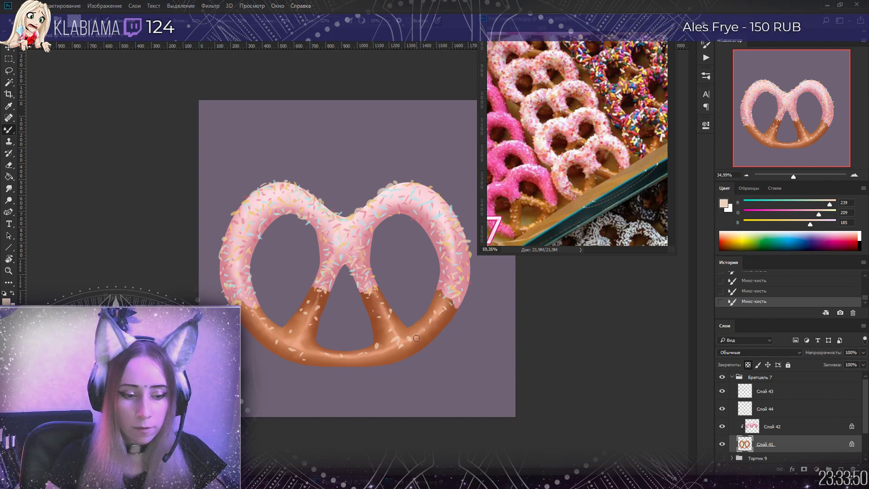
Unlock the transparent pixels of Слой 41 and erase the uneven outer edge of the dough along its lower arc
{"action": "left_click", "coordinate": [748, 365]}
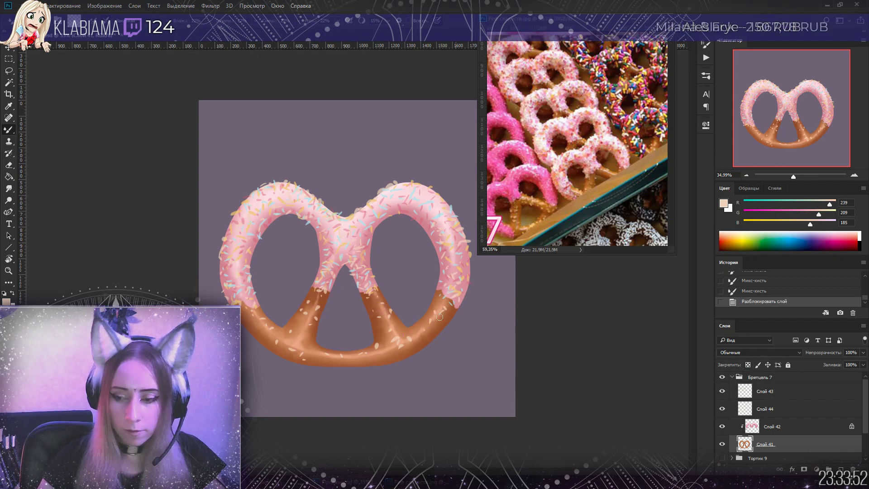
{"action": "left_click", "coordinate": [8, 165]}
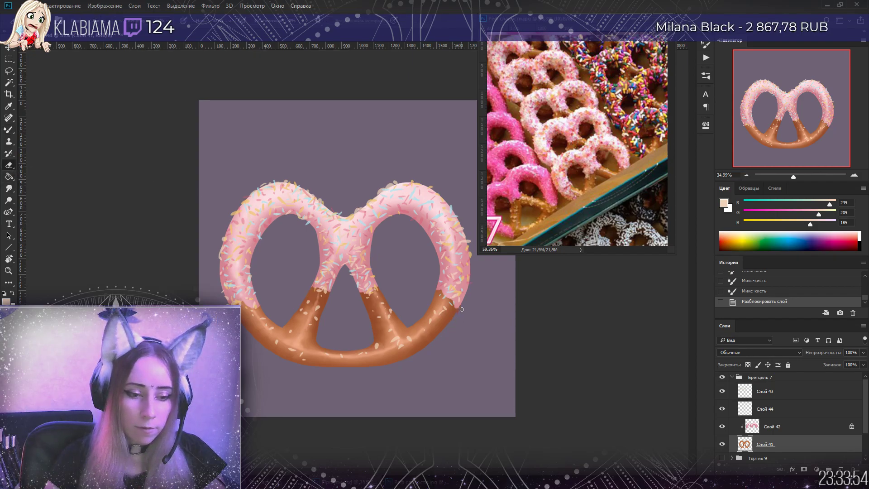
{"action": "left_click_drag", "start_coordinate": [462, 305], "coordinate": [459, 310]}
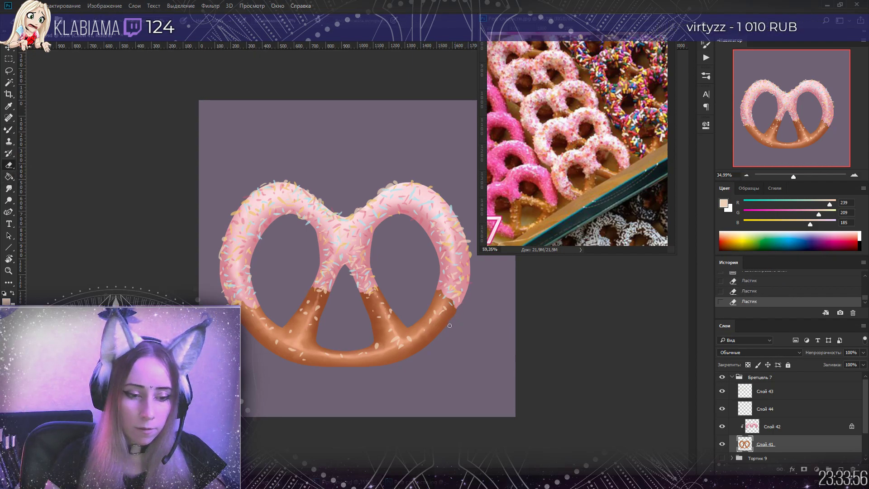
{"action": "left_click", "coordinate": [430, 345]}
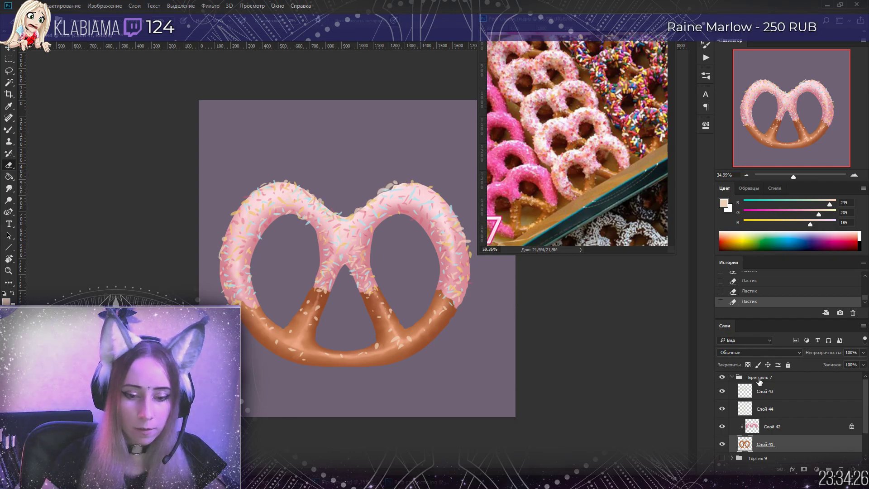
Erase the stray beige smudge above the outer edge of the pretzel's right loop
{"action": "left_click", "coordinate": [745, 393]}
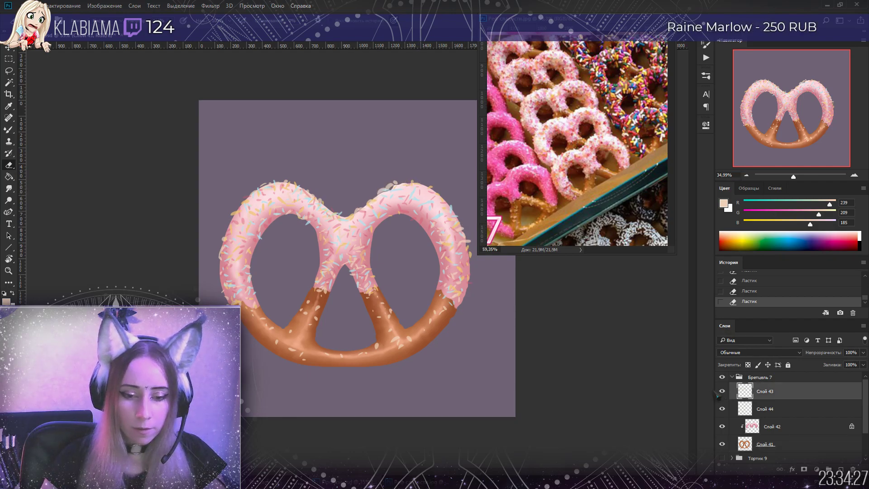
{"action": "left_click", "coordinate": [739, 408]}
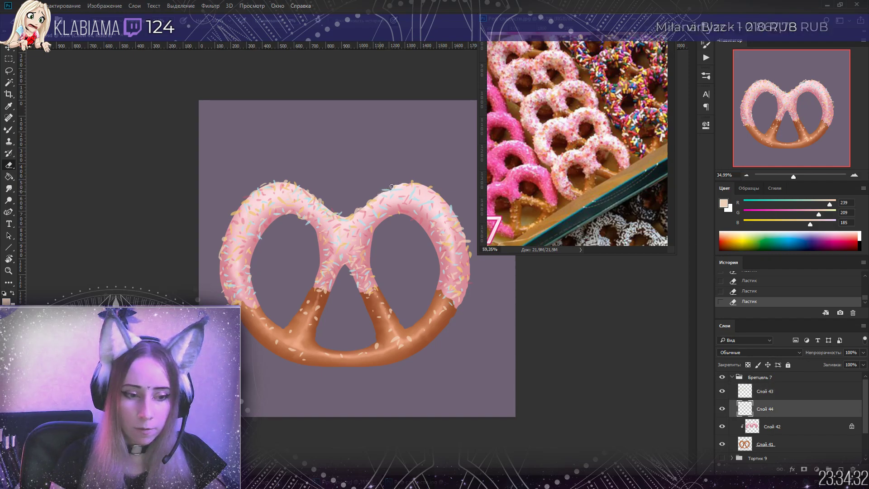
{"action": "left_click", "coordinate": [758, 443]}
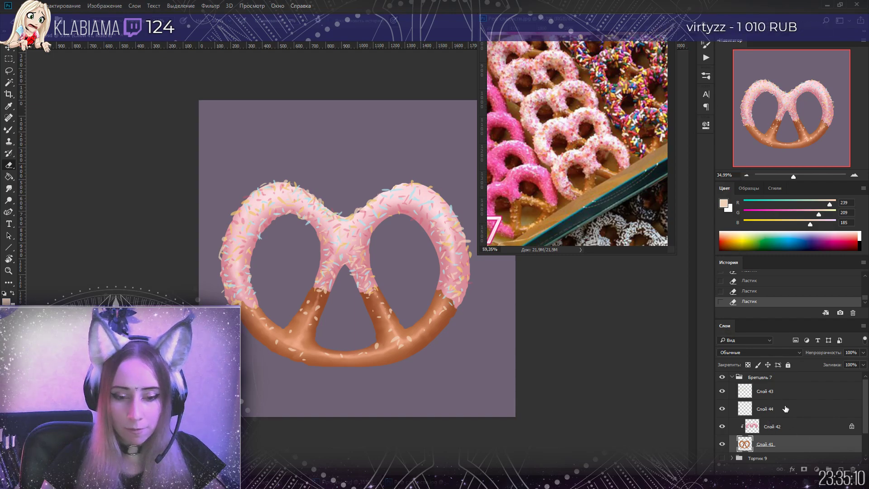
Duplicate Слой 44, clip the original to the layer below, set it to Multiply (Умножение) and nudge it down as the flecks' shadow
{"action": "left_click", "coordinate": [765, 410]}
{"action": "left_click", "coordinate": [723, 409]}
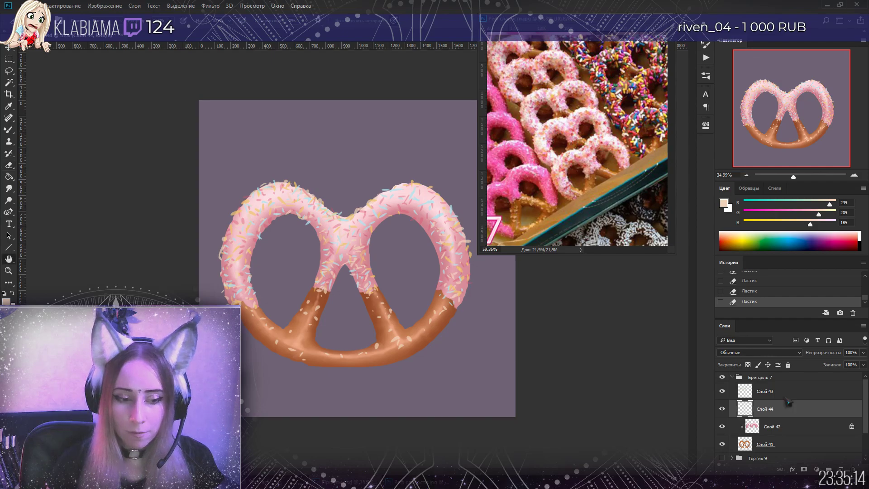
{"action": "double_click", "coordinate": [797, 410]}
{"action": "key", "text": "Escape"}
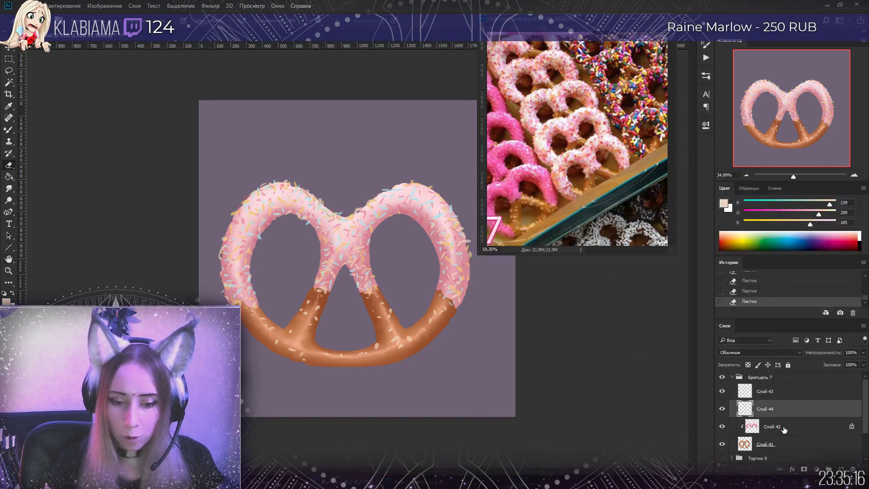
{"action": "key", "text": "ctrl+j"}
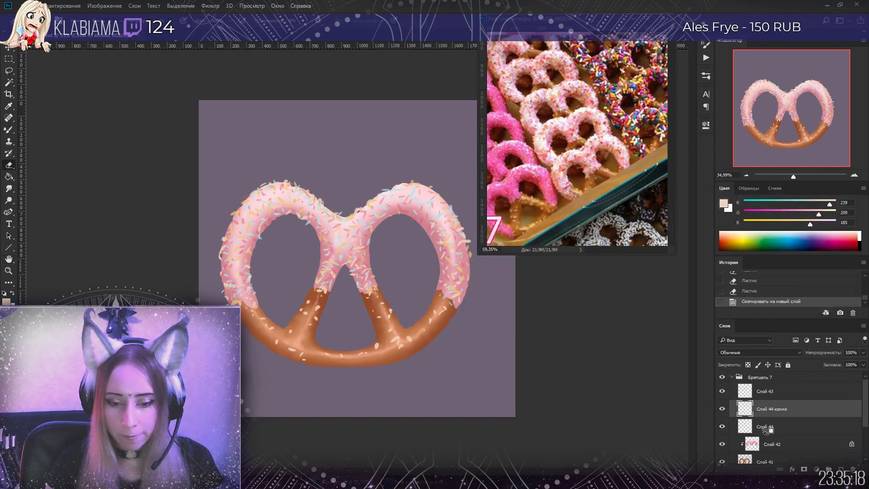
{"action": "left_click", "coordinate": [766, 436], "text": "alt"}
{"action": "left_click", "coordinate": [769, 427]}
{"action": "left_click", "coordinate": [754, 353]}
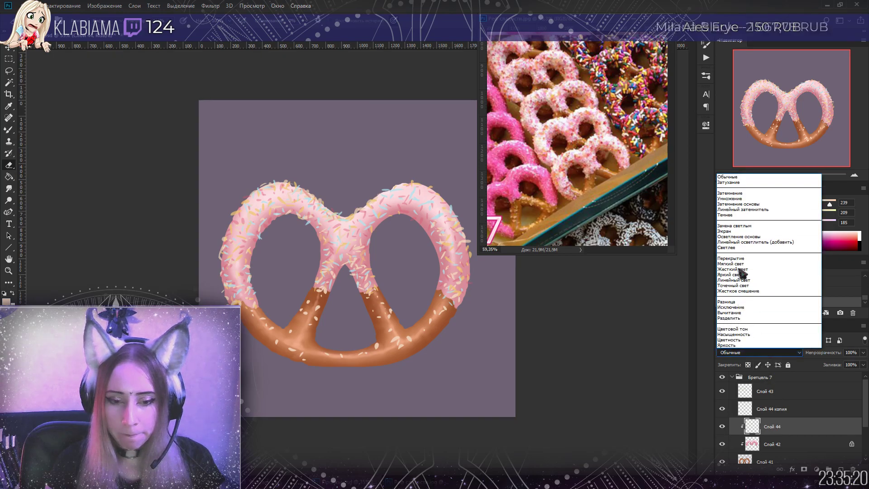
{"action": "left_click", "coordinate": [742, 198]}
{"action": "key", "text": "v"}
{"action": "key", "text": "Down"}
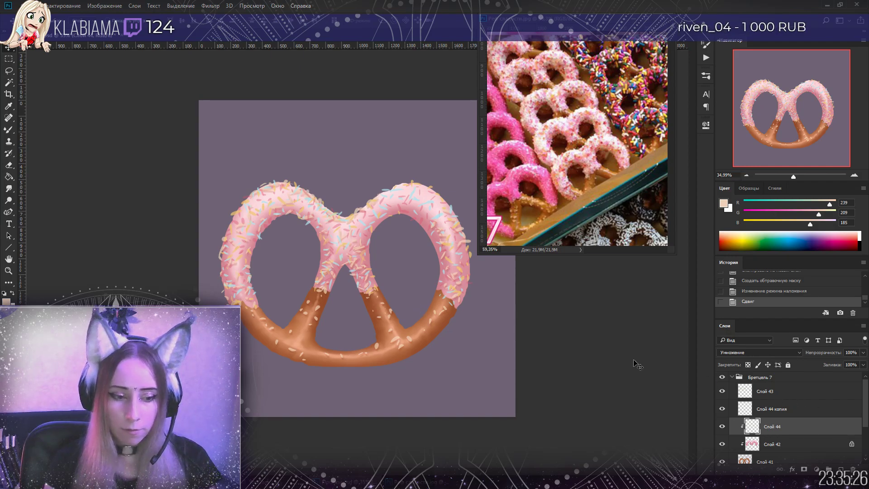
Copy Слой 43 to directly above Слой 44, clip it, set it to Multiply (Умножение) and nudge it down as the sprinkles' shadow
{"action": "left_click", "coordinate": [759, 392]}
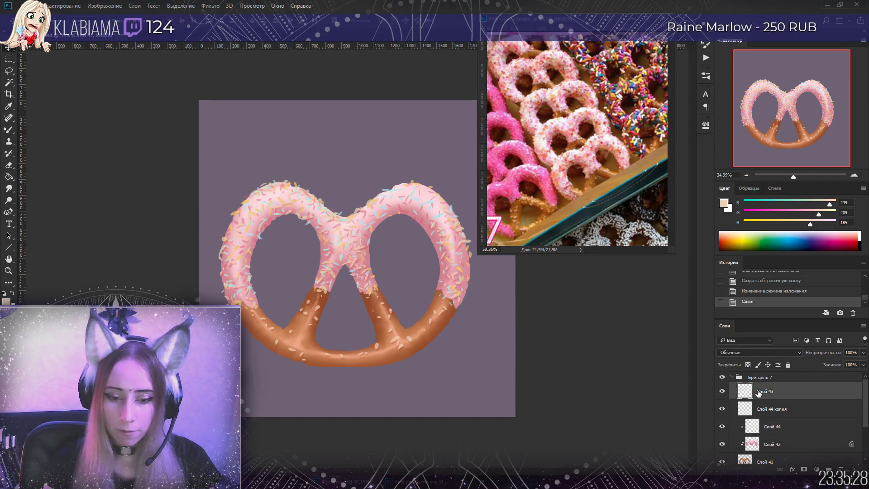
{"action": "left_click_drag", "start_coordinate": [764, 398], "coordinate": [767, 430]}
{"action": "left_click", "coordinate": [767, 431], "text": "alt"}
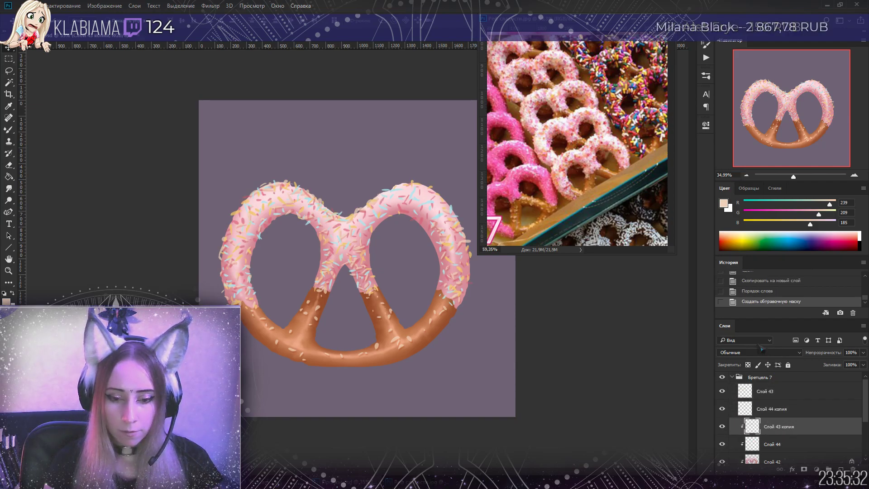
{"action": "left_click", "coordinate": [759, 352]}
{"action": "left_click", "coordinate": [738, 205]}
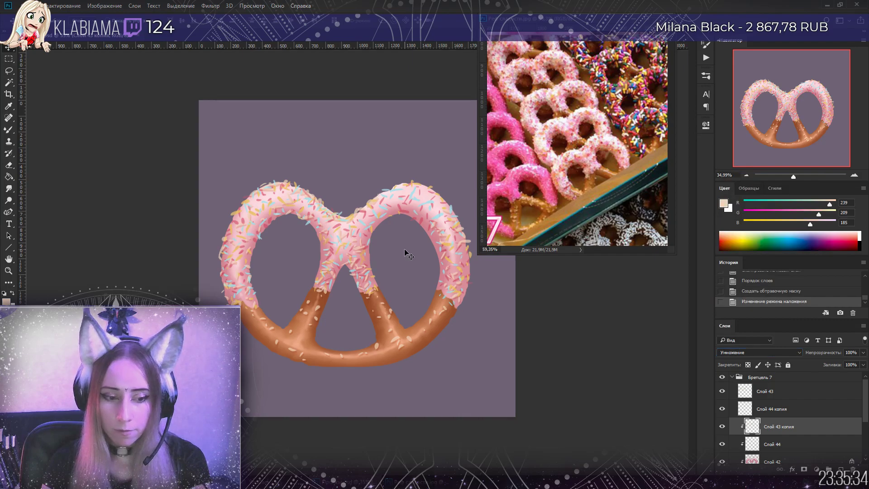
{"action": "key", "text": "Down"}
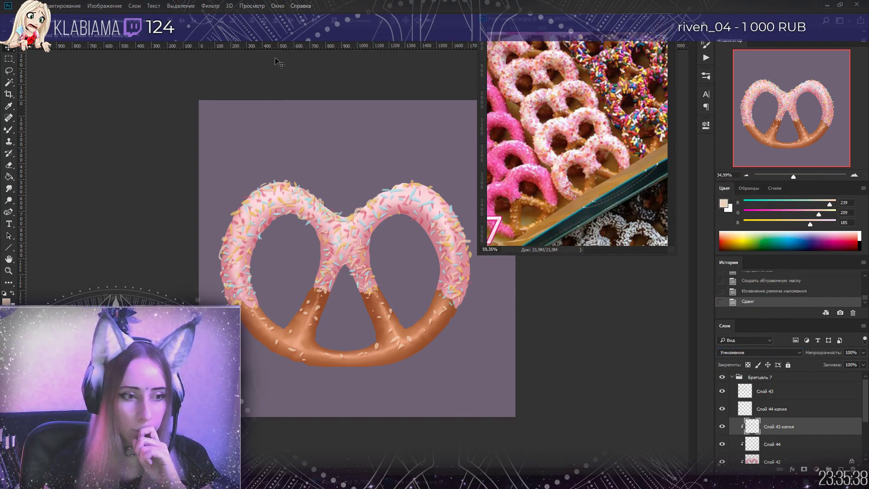
Apply a Gaussian Blur with a 4.0 pixel radius to the sprinkles' shadow layer
{"action": "left_click", "coordinate": [211, 5]}
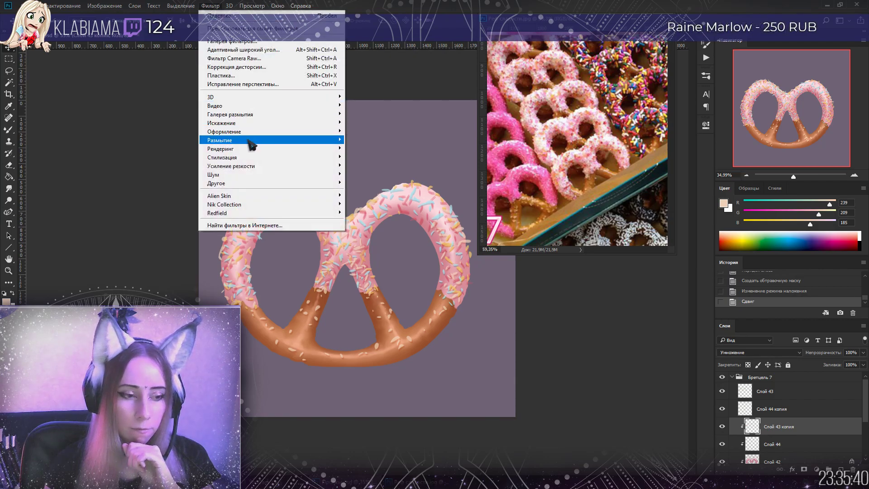
{"action": "mouse_move", "coordinate": [252, 141]}
{"action": "left_click", "coordinate": [148, 183]}
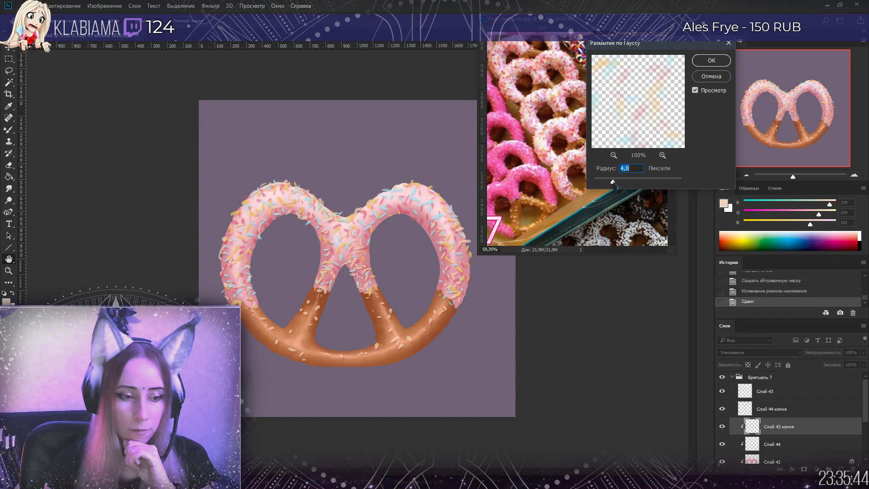
{"action": "left_click", "coordinate": [713, 62]}
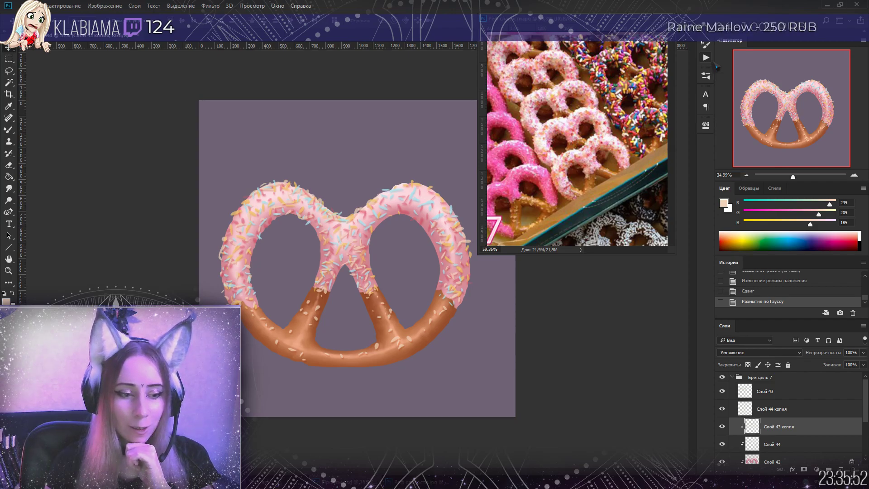
Duplicate all the pretzel layers from Слой 43 down to Слой 41 and merge the duplicates into one layer
{"action": "scroll", "coordinate": [785, 408], "scroll_direction": "down", "scroll_amount": 2}
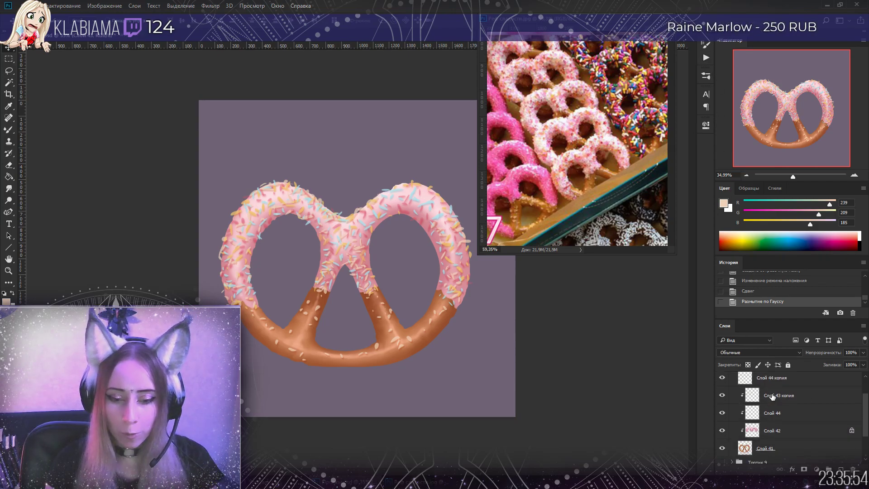
{"action": "left_click", "coordinate": [765, 448]}
{"action": "key", "text": "ctrl+j"}
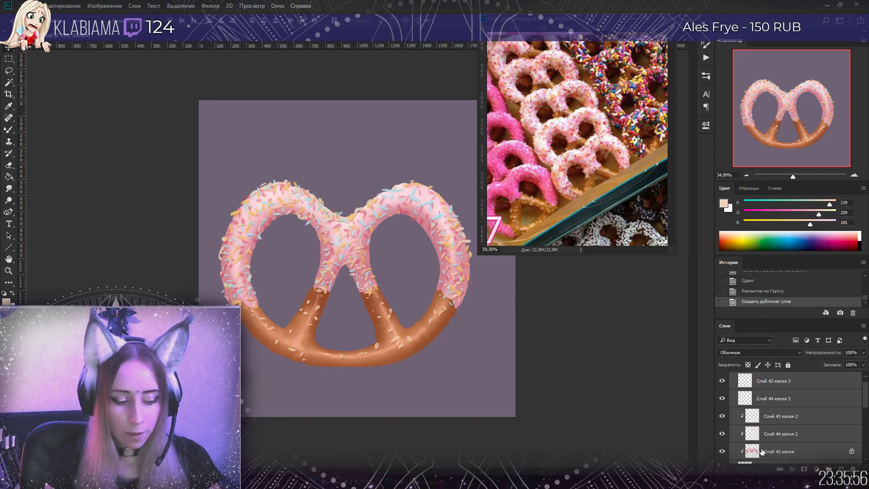
{"action": "key", "text": "ctrl+e"}
Group the original separate pretzel layers beneath the merged copy and hide that group
{"action": "left_click", "coordinate": [757, 398]}
{"action": "scroll", "coordinate": [758, 398], "scroll_direction": "down", "scroll_amount": 3}
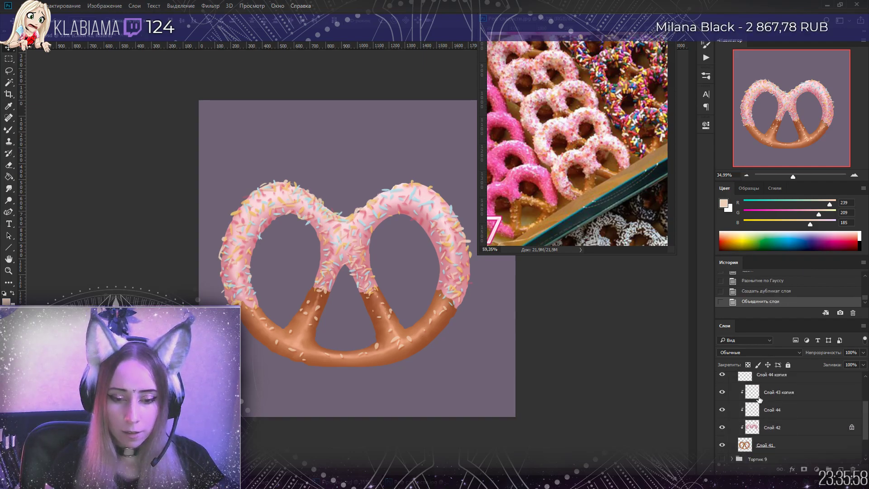
{"action": "left_click", "coordinate": [747, 446], "text": "shift"}
{"action": "key", "text": "ctrl+g"}
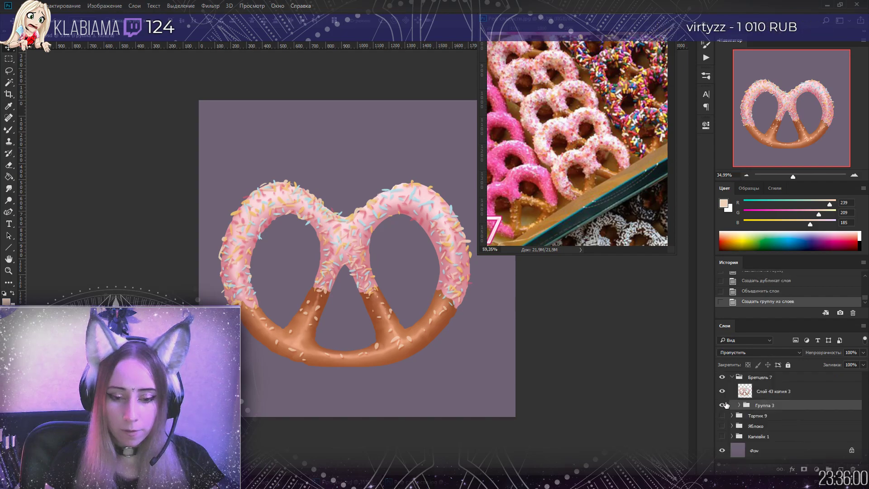
Start the Liquify (Пластика) filter on Слой 43 копия 3 and reshape the inner edges of both upper holes with a size 409 brush
{"action": "left_click", "coordinate": [746, 395]}
{"action": "left_click", "coordinate": [218, 6]}
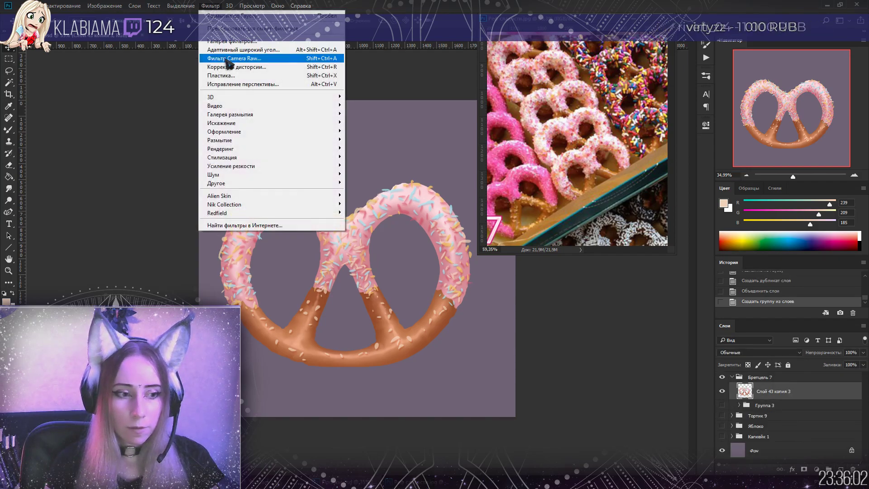
{"action": "left_click", "coordinate": [229, 79]}
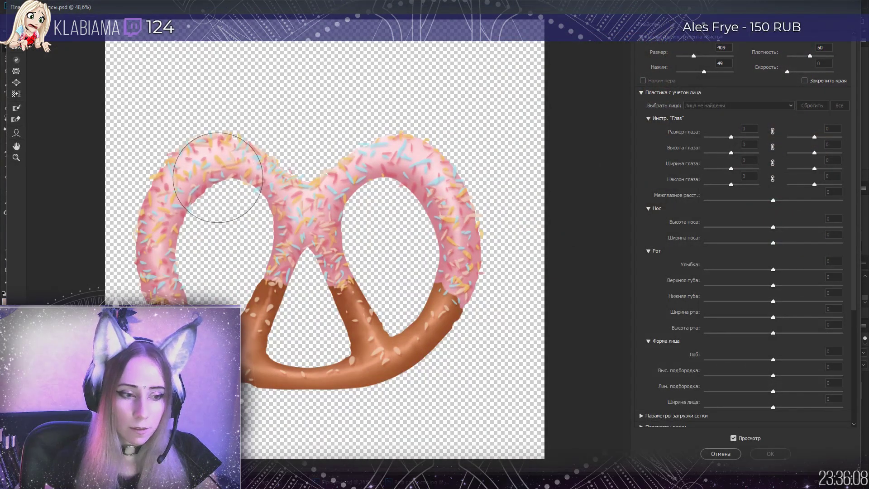
{"action": "left_click_drag", "start_coordinate": [218, 178], "coordinate": [238, 195]}
{"action": "left_click_drag", "start_coordinate": [185, 213], "coordinate": [197, 223]}
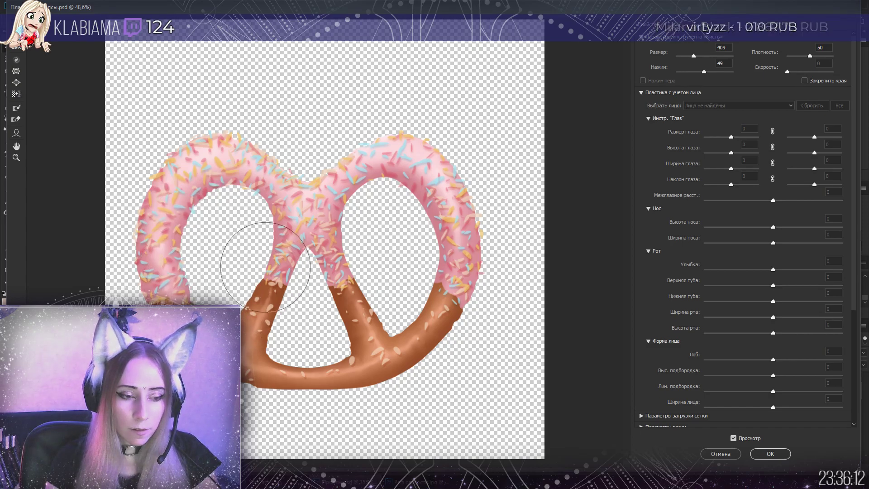
{"action": "mouse_move", "coordinate": [252, 209]}
{"action": "left_mouse_down"}
{"action": "mouse_move", "coordinate": [241, 187]}
{"action": "mouse_move", "coordinate": [236, 196]}
{"action": "mouse_move", "coordinate": [212, 185]}
{"action": "mouse_move", "coordinate": [210, 212]}
{"action": "left_mouse_up"}
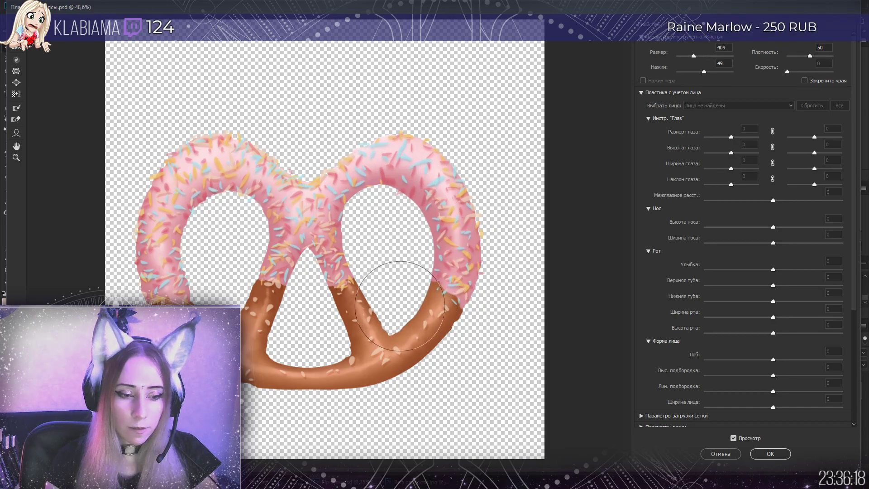
{"action": "left_click_drag", "start_coordinate": [350, 251], "coordinate": [361, 252]}
{"action": "mouse_move", "coordinate": [351, 219]}
{"action": "left_mouse_down"}
{"action": "mouse_move", "coordinate": [363, 201]}
{"action": "mouse_move", "coordinate": [366, 210]}
{"action": "mouse_move", "coordinate": [385, 201]}
{"action": "left_mouse_up"}
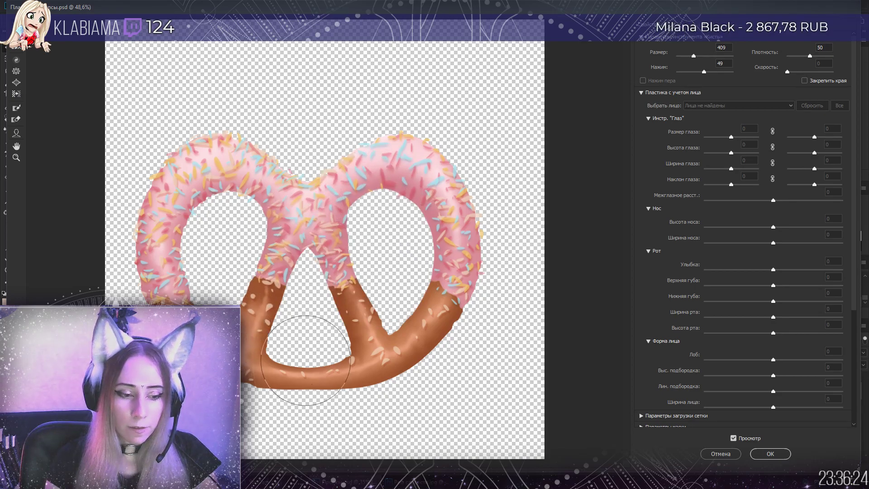
Reduce the Liquify brush size to 178, smooth the lower edge of the pretzel's middle hole and apply the filter
{"action": "left_click_drag", "start_coordinate": [693, 55], "coordinate": [690, 55]}
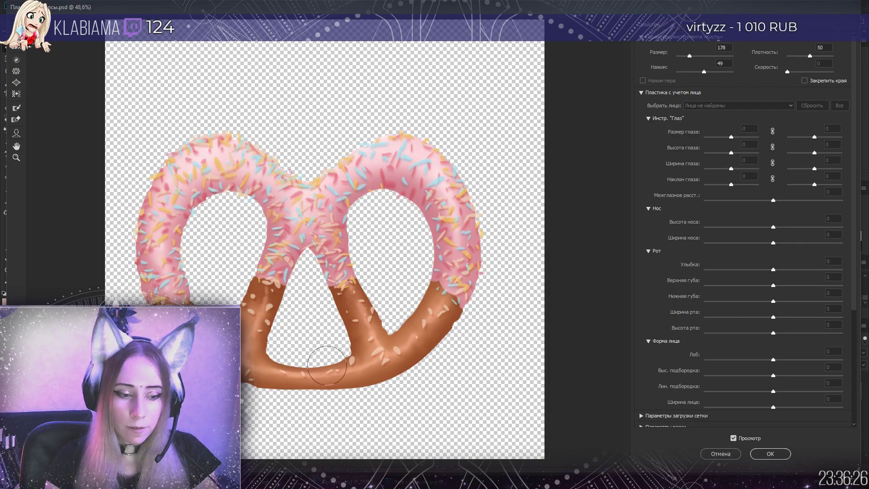
{"action": "mouse_move", "coordinate": [277, 361]}
{"action": "left_mouse_down"}
{"action": "mouse_move", "coordinate": [310, 365]}
{"action": "mouse_move", "coordinate": [352, 352]}
{"action": "mouse_move", "coordinate": [295, 364]}
{"action": "mouse_move", "coordinate": [263, 354]}
{"action": "left_mouse_up"}
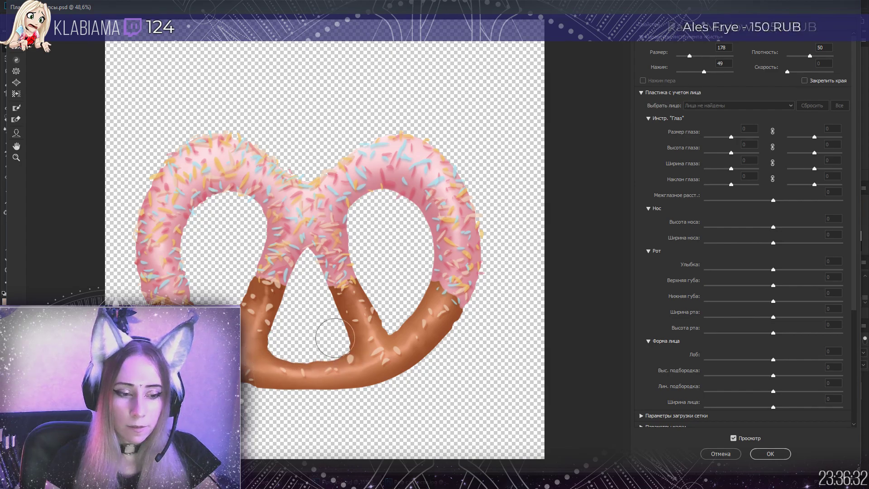
{"action": "left_click", "coordinate": [770, 454]}
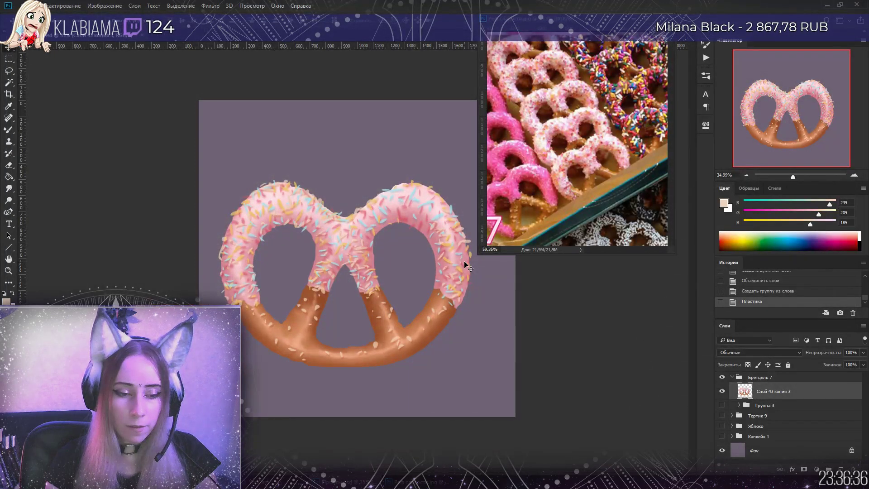
Paint red sprinkles in colour ce4d59 across the pink glaze on a new layer above the merged pretzel
{"action": "left_click", "coordinate": [9, 130]}
{"action": "right_click", "coordinate": [9, 130]}
{"action": "left_click", "coordinate": [40, 131]}
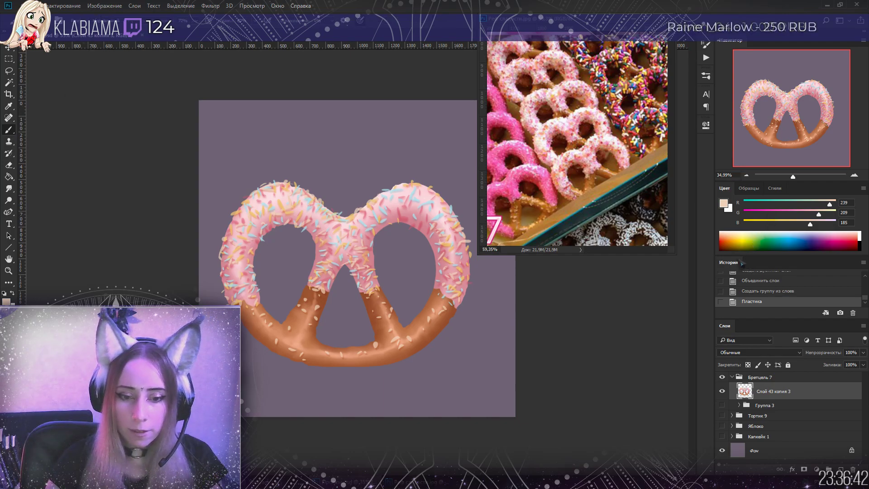
{"action": "left_click", "coordinate": [730, 206]}
{"action": "left_click_drag", "start_coordinate": [619, 247], "coordinate": [618, 225]}
{"action": "left_click_drag", "start_coordinate": [552, 252], "coordinate": [560, 241]}
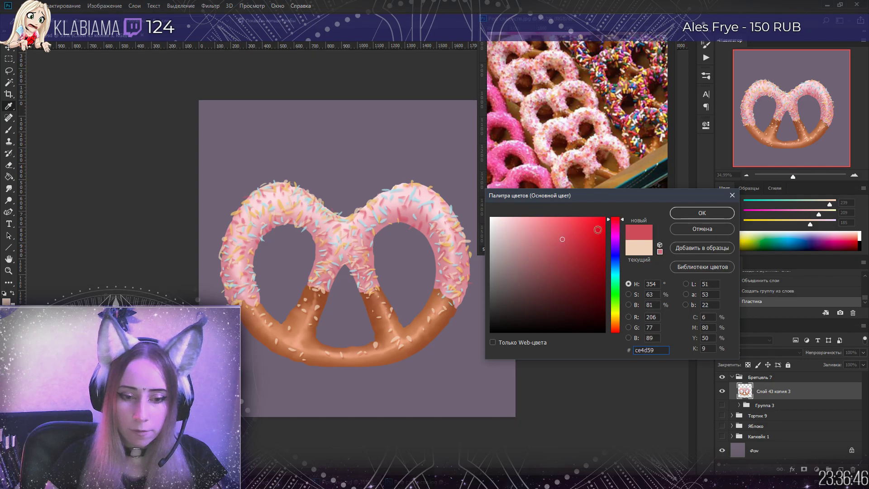
{"action": "left_click", "coordinate": [703, 212]}
{"action": "key", "text": "b"}
{"action": "key", "text": "ctrl+shift+alt+n"}
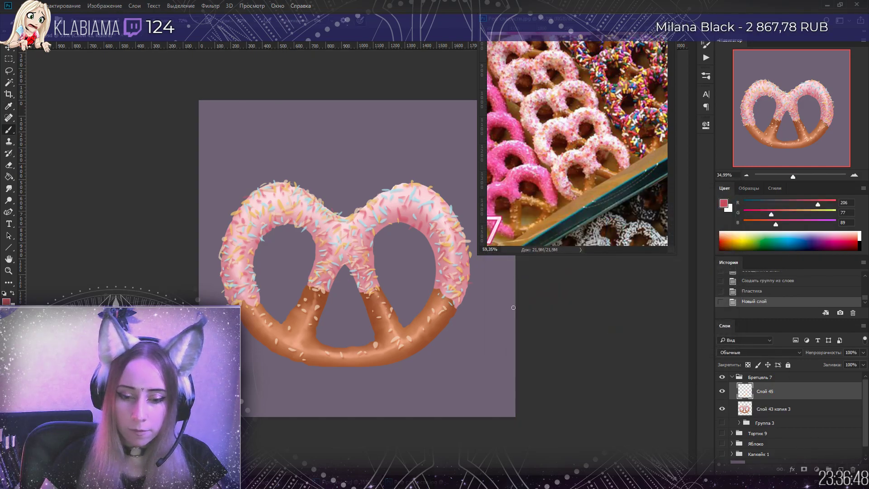
{"action": "left_click_drag", "start_coordinate": [417, 227], "coordinate": [409, 223]}
{"action": "left_click_drag", "start_coordinate": [405, 216], "coordinate": [403, 212]}
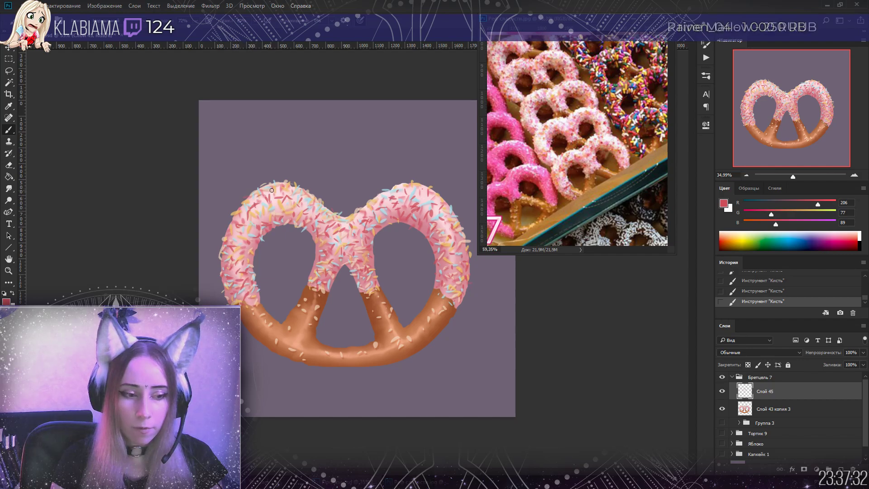
Duplicate the red sprinkle layer, clip the original Слой 45 to the pretzel and set it to Multiply (Умножение)
{"action": "key", "text": "ctrl+j"}
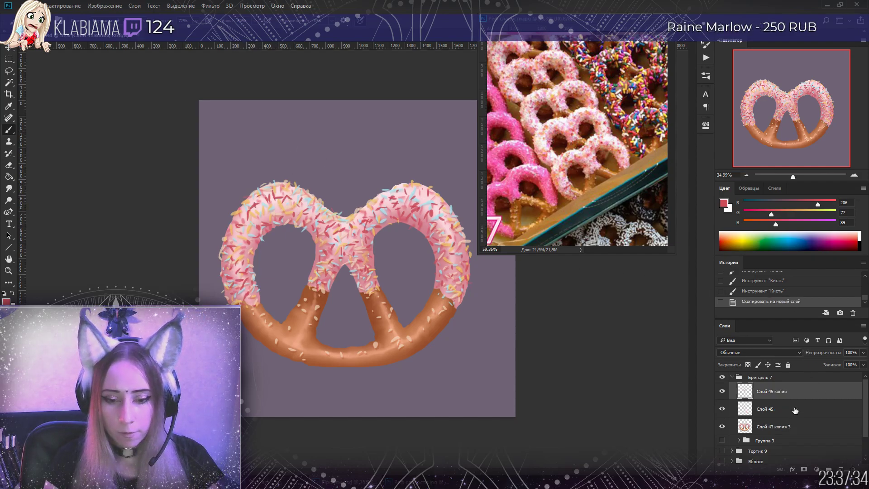
{"action": "left_click", "coordinate": [777, 413], "text": "alt"}
{"action": "left_click", "coordinate": [778, 411]}
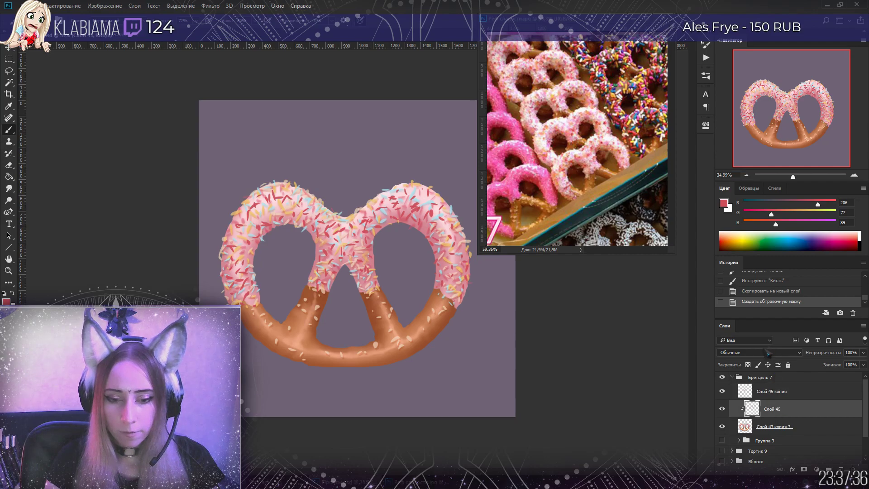
{"action": "left_click", "coordinate": [760, 352]}
{"action": "left_click", "coordinate": [743, 203]}
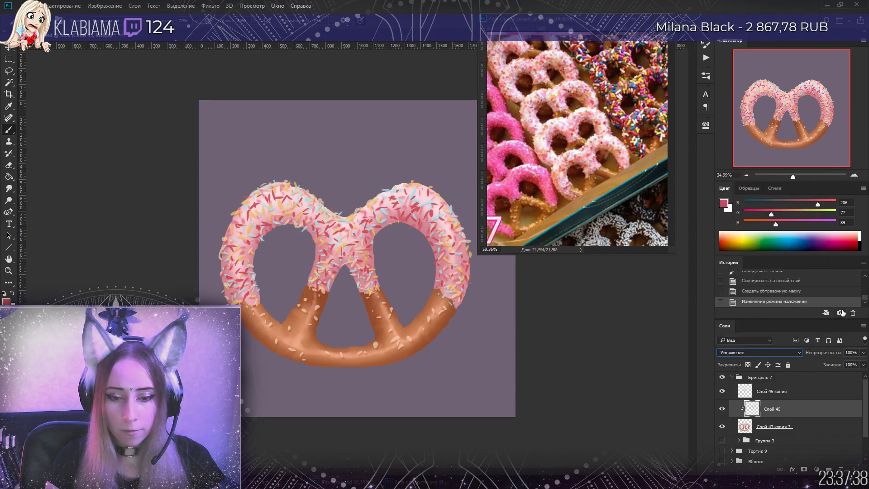
Nudge the clipped red sprinkle shadow slightly down and set its opacity to 12%
{"action": "left_click", "coordinate": [8, 48]}
{"action": "key", "text": "Down"}
{"action": "key", "text": "Down"}
{"action": "key", "text": "Down"}
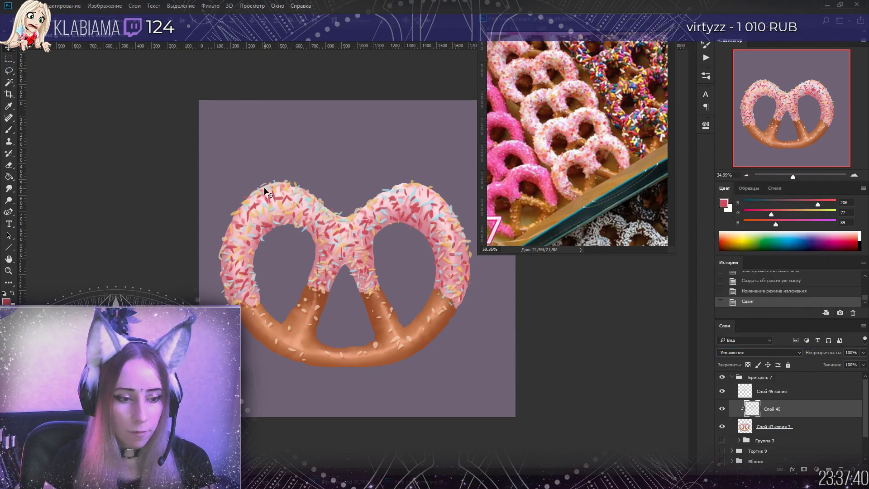
{"action": "left_click", "coordinate": [863, 353]}
{"action": "left_click_drag", "start_coordinate": [863, 363], "coordinate": [827, 366]}
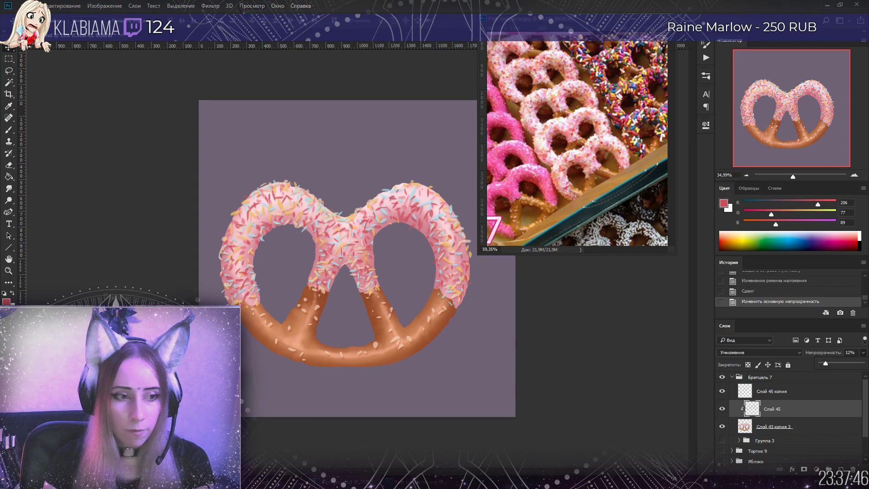
Apply a Gaussian Blur with a 4.0 pixel radius to the red sprinkles' shadow layer
{"action": "left_click", "coordinate": [218, 8]}
{"action": "mouse_move", "coordinate": [257, 143]}
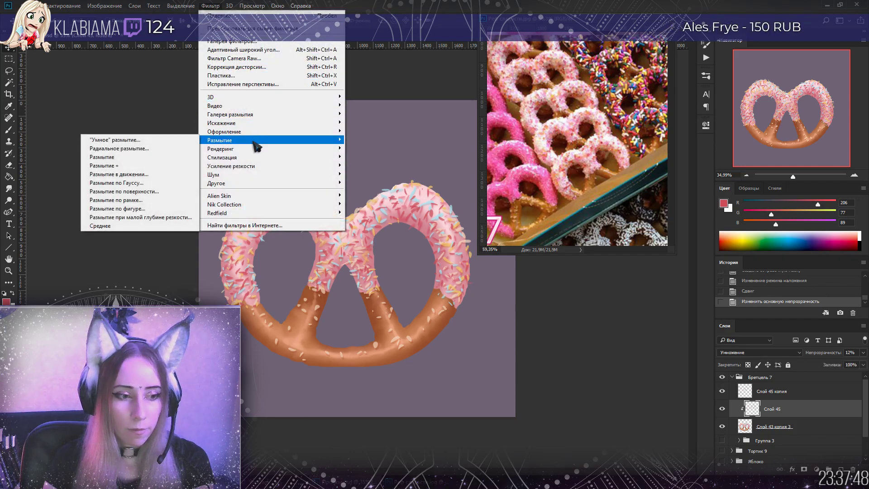
{"action": "left_click", "coordinate": [161, 184]}
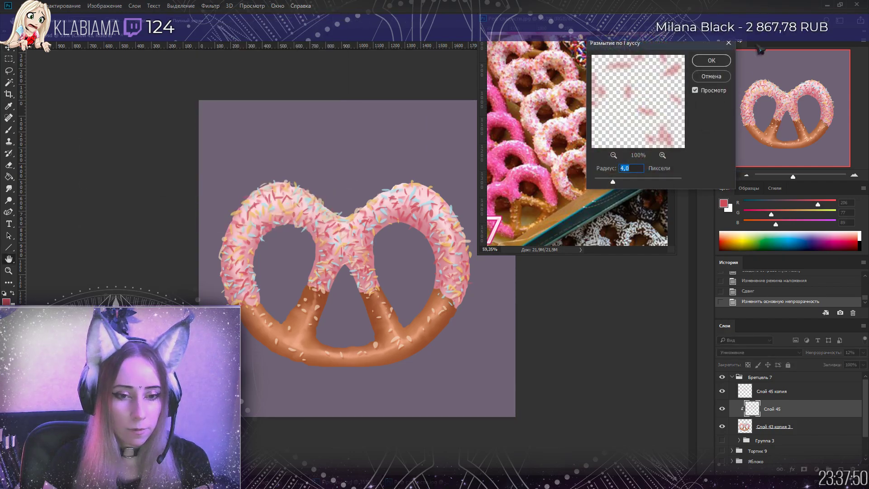
{"action": "left_click", "coordinate": [711, 61]}
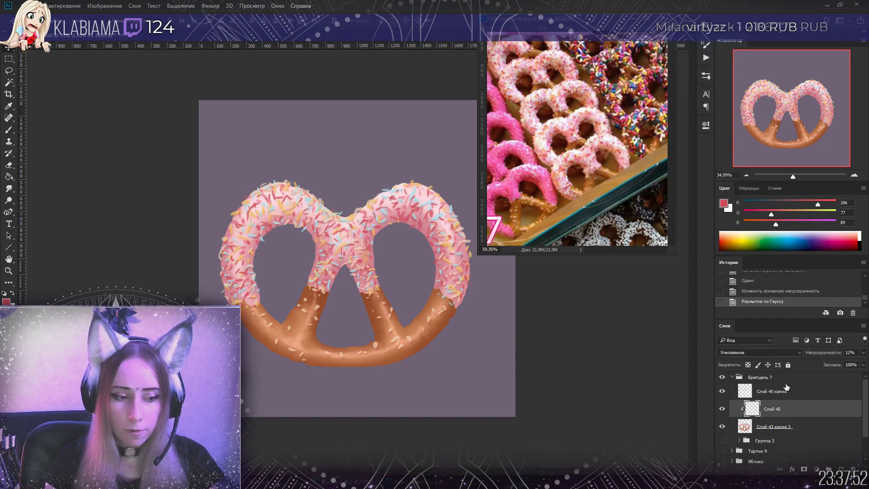
Merge the red sprinkles, their shadow and the pretzel layer into one layer
{"action": "left_click", "coordinate": [774, 393]}
{"action": "left_click", "coordinate": [756, 428], "text": "shift"}
{"action": "key", "text": "ctrl+e"}
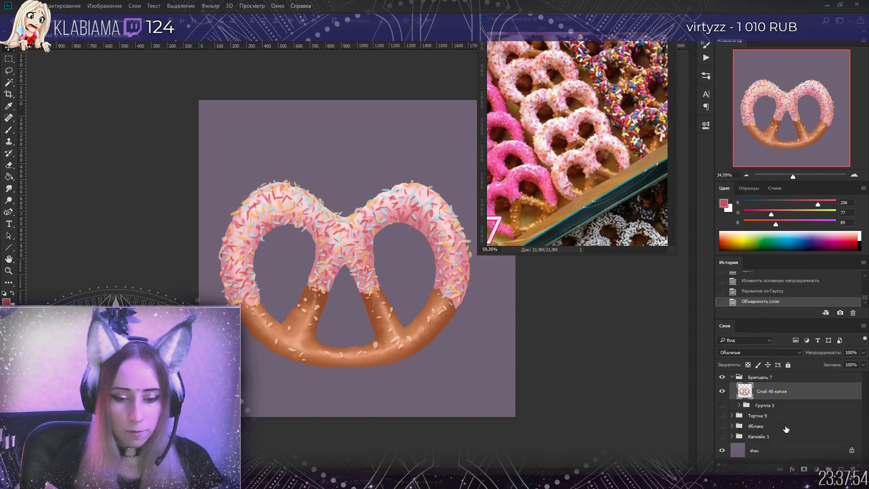
Add a new layer clipped to the merged pretzel and set it to Multiply (Умножение)
{"action": "left_click", "coordinate": [842, 468]}
{"action": "left_click", "coordinate": [772, 400], "text": "alt"}
{"action": "left_click", "coordinate": [758, 353]}
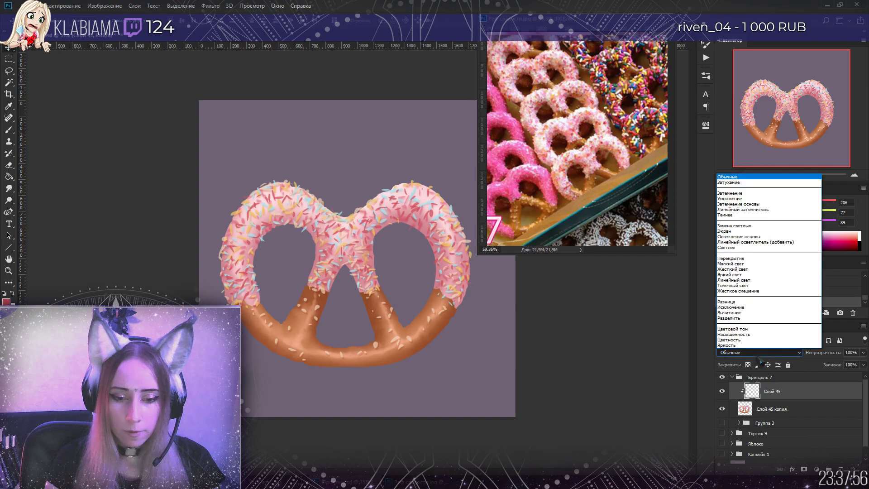
{"action": "left_click", "coordinate": [743, 199]}
Shade the edges of the pretzel's loops and dough on Слой 45 in brown 9a7665, using a larger soft brush with 10% hardness
{"action": "left_click", "coordinate": [730, 209]}
{"action": "left_click_drag", "start_coordinate": [524, 270], "coordinate": [530, 263]}
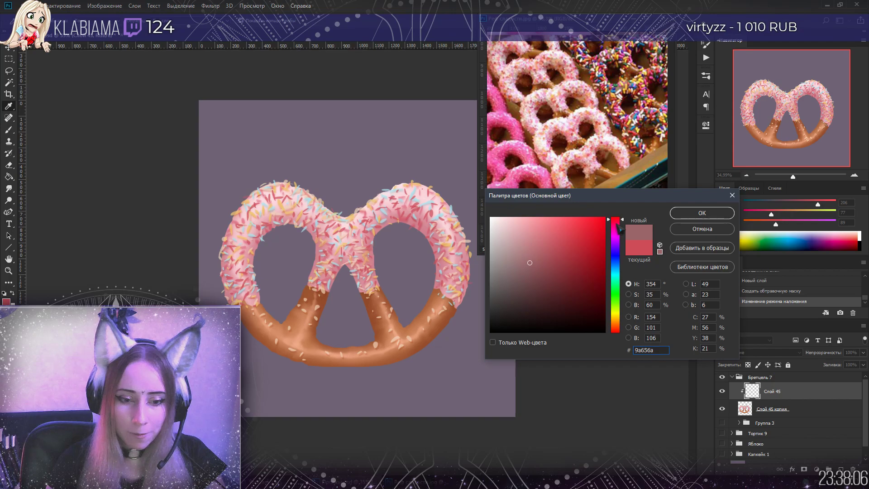
{"action": "left_click", "coordinate": [616, 327]}
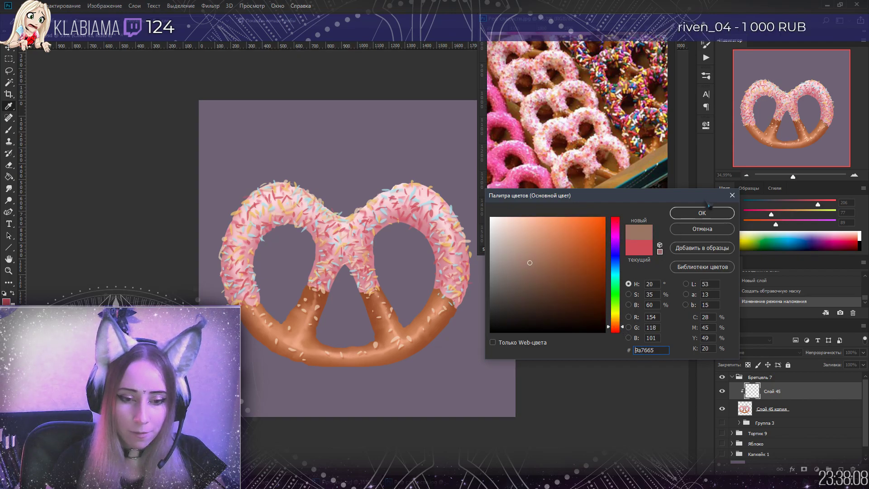
{"action": "left_click", "coordinate": [699, 218]}
{"action": "left_click", "coordinate": [9, 131]}
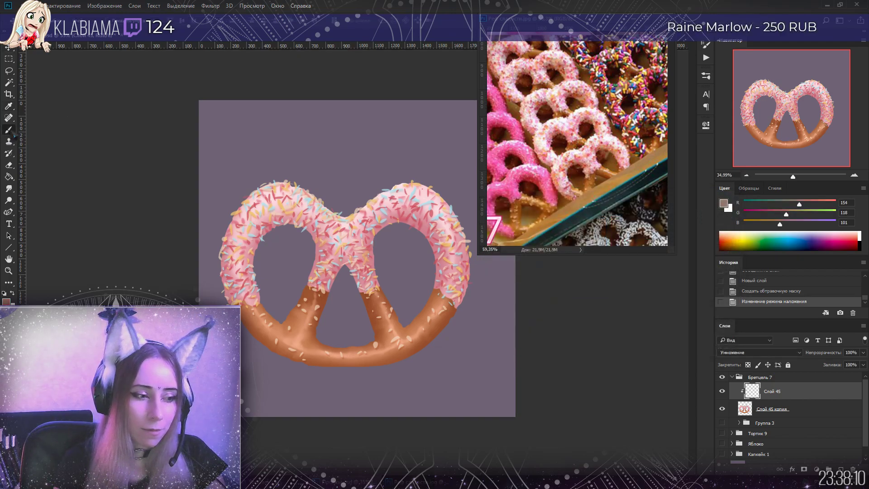
{"action": "left_click", "coordinate": [33, 22]}
{"action": "left_click_drag", "start_coordinate": [74, 50], "coordinate": [83, 50]}
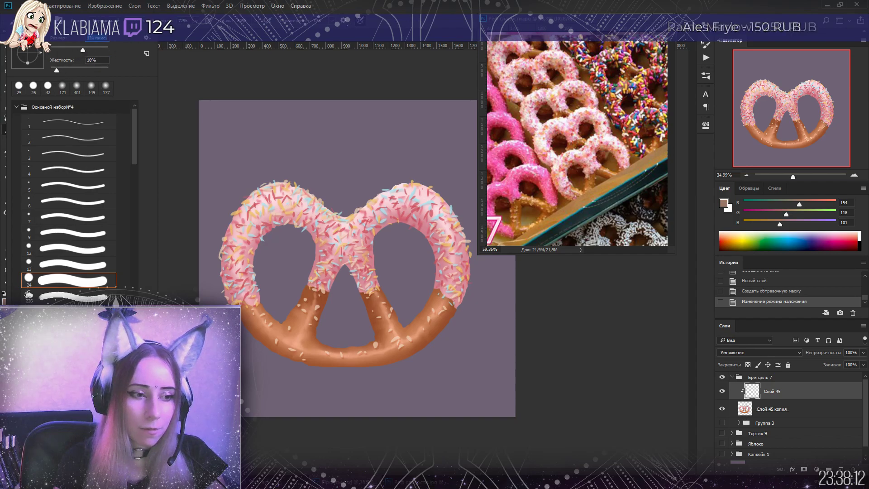
{"action": "left_click", "coordinate": [215, 53]}
{"action": "mouse_move", "coordinate": [269, 177]}
{"action": "left_mouse_down"}
{"action": "mouse_move", "coordinate": [231, 229]}
{"action": "mouse_move", "coordinate": [227, 282]}
{"action": "left_mouse_up"}
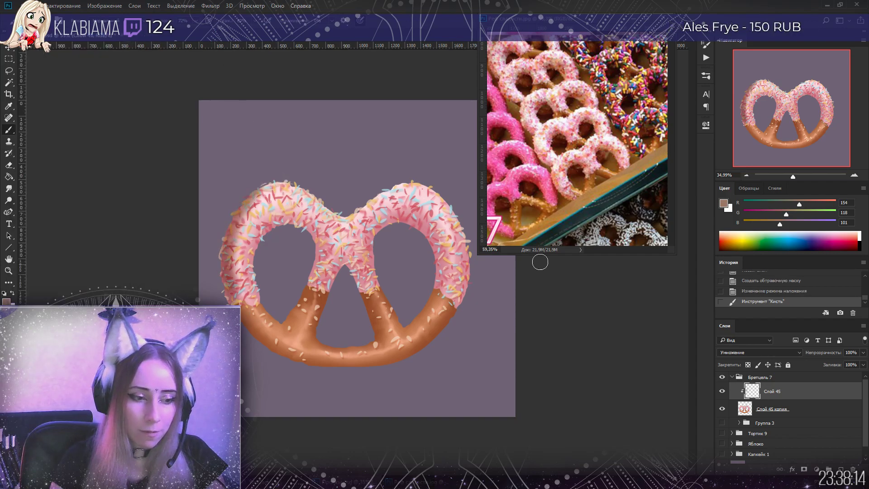
{"action": "key", "text": "ctrl+z"}
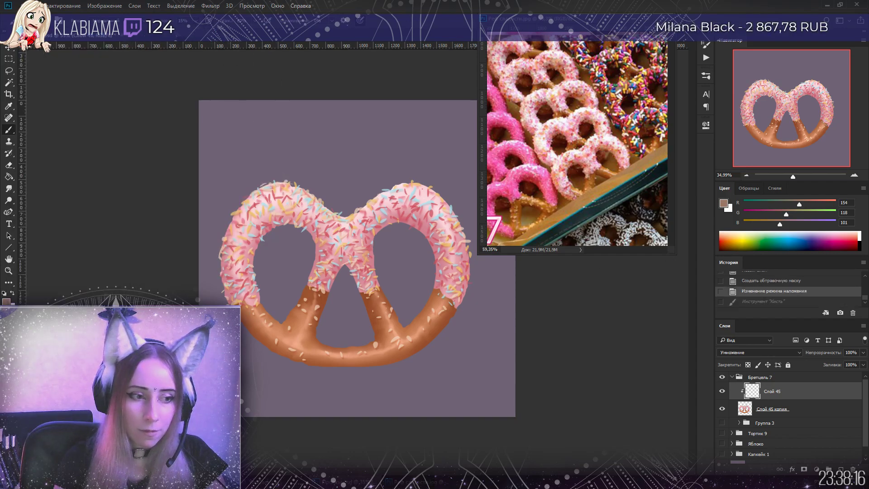
{"action": "mouse_move", "coordinate": [250, 192]}
{"action": "left_mouse_down"}
{"action": "mouse_move", "coordinate": [222, 254]}
{"action": "mouse_move", "coordinate": [268, 343]}
{"action": "left_mouse_up"}
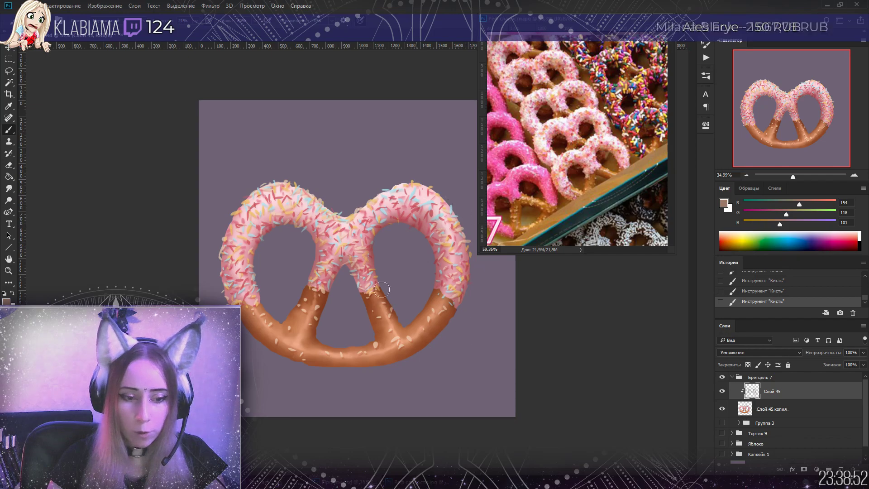
{"action": "left_click_drag", "start_coordinate": [211, 265], "coordinate": [234, 312]}
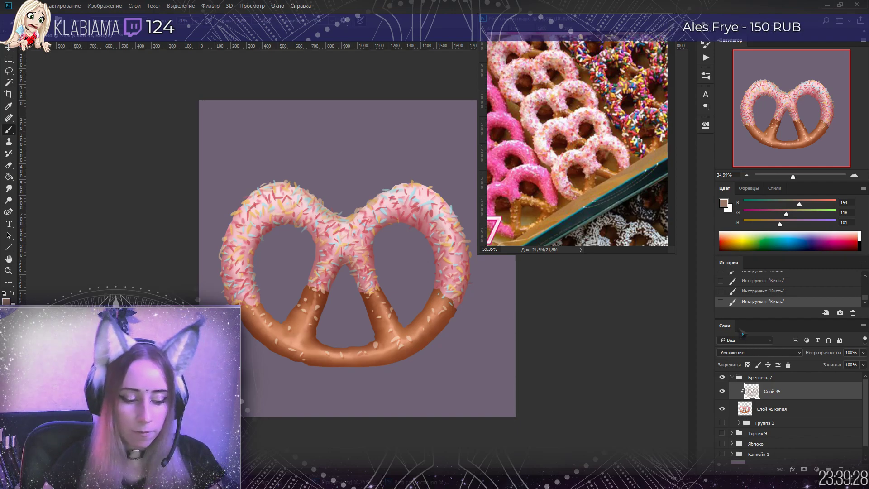
Add a new layer above Слой 45, clip it to the pretzel and set it to Overlay (Перекрытие)
{"action": "key", "text": "ctrl+shift+alt+n"}
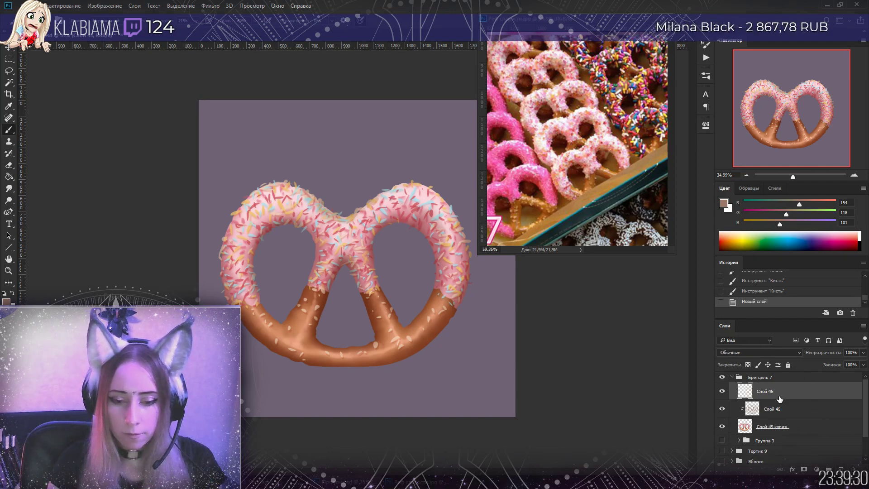
{"action": "left_click", "coordinate": [768, 353]}
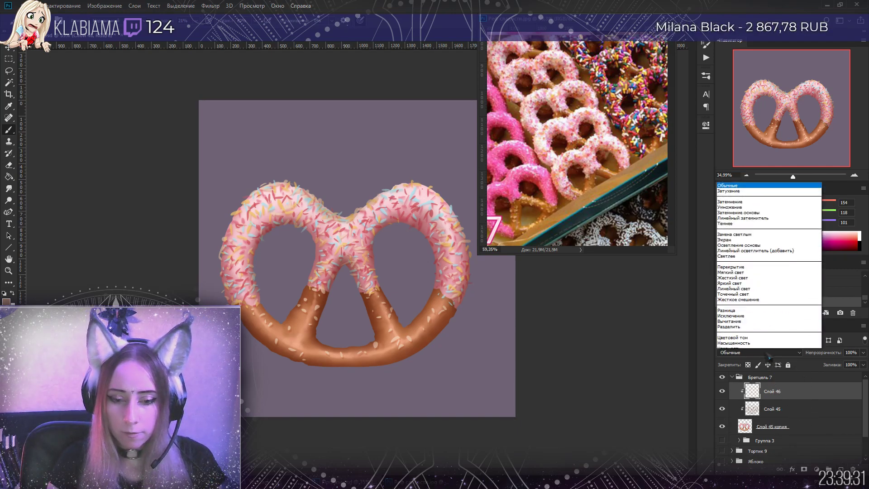
{"action": "left_click", "coordinate": [747, 267]}
Brush light orange highlights (RGB 255, 191, 106) over the glaze and dough on Слой 46, and step back the last stroke
{"action": "left_click", "coordinate": [734, 236]}
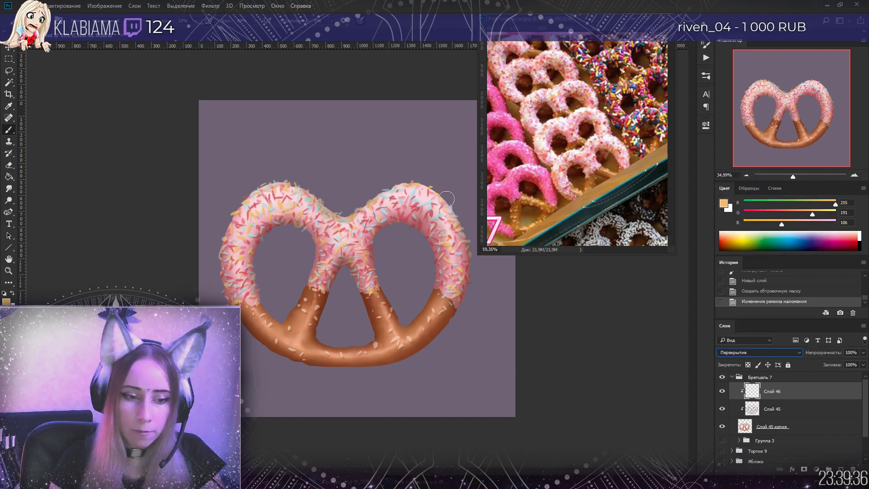
{"action": "mouse_move", "coordinate": [398, 185]}
{"action": "left_mouse_down"}
{"action": "mouse_move", "coordinate": [453, 221]}
{"action": "mouse_move", "coordinate": [416, 188]}
{"action": "left_mouse_up"}
{"action": "left_click_drag", "start_coordinate": [418, 189], "coordinate": [458, 273]}
{"action": "left_click_drag", "start_coordinate": [438, 208], "coordinate": [435, 315]}
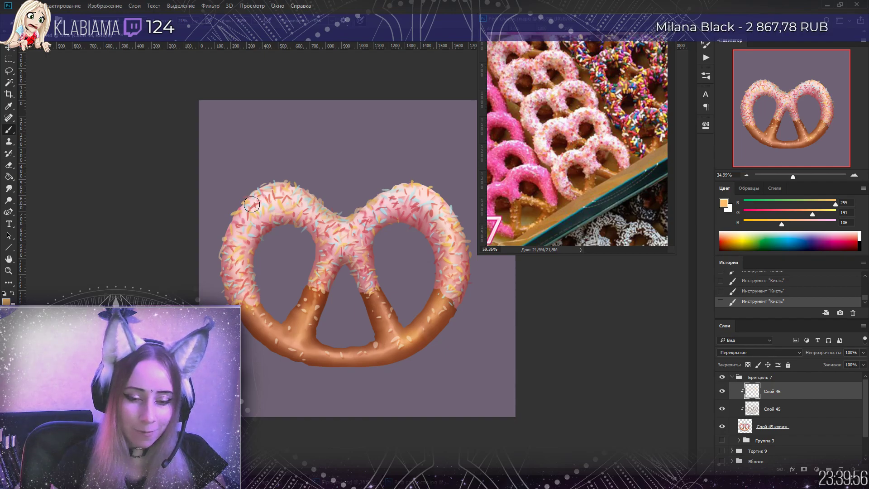
{"action": "left_click", "coordinate": [787, 290]}
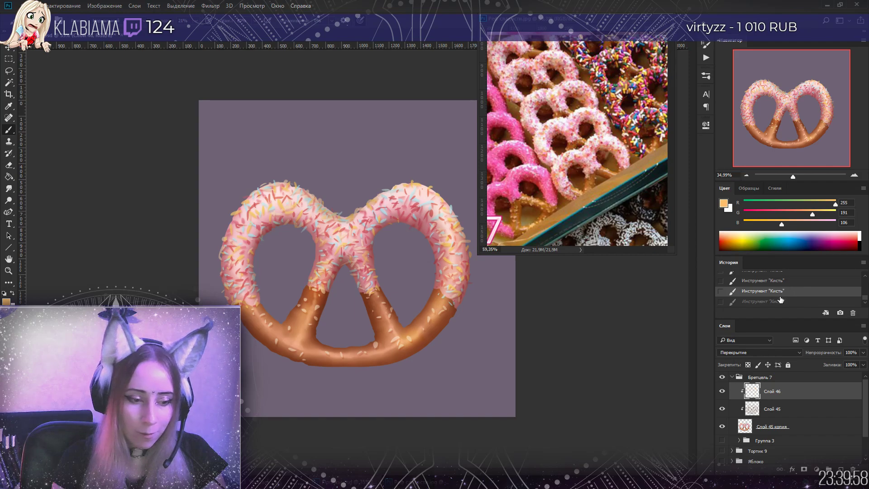
Step the last orange highlight stroke off and on in the history to compare the pretzel, and restore the stroke
{"action": "left_click", "coordinate": [780, 302]}
{"action": "left_click", "coordinate": [778, 291]}
{"action": "left_click", "coordinate": [776, 301]}
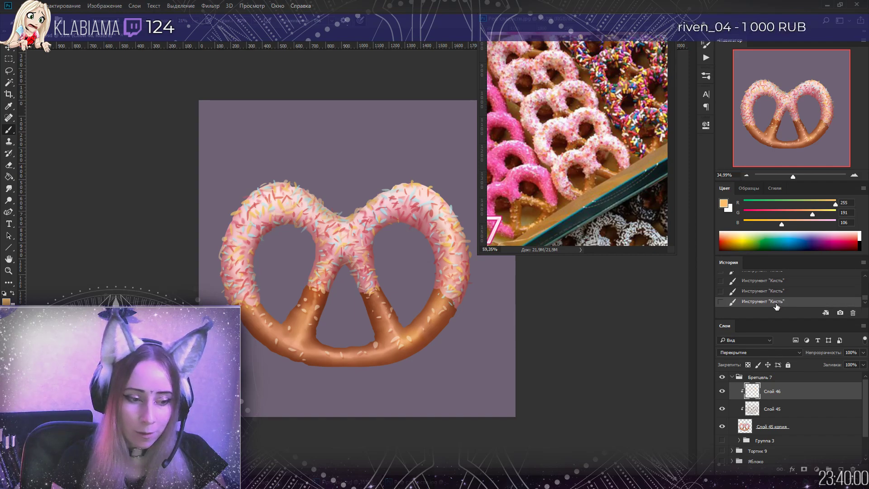
{"action": "left_click", "coordinate": [775, 293]}
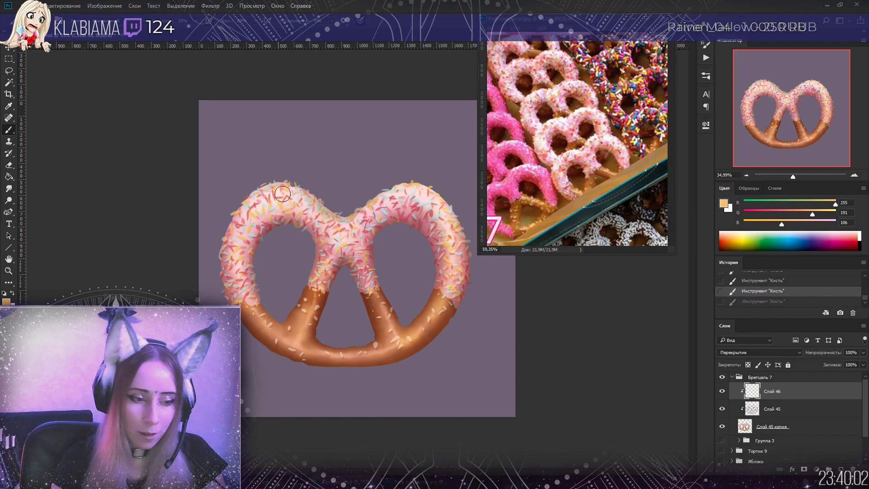
{"action": "key", "text": "ctrl+shift+z"}
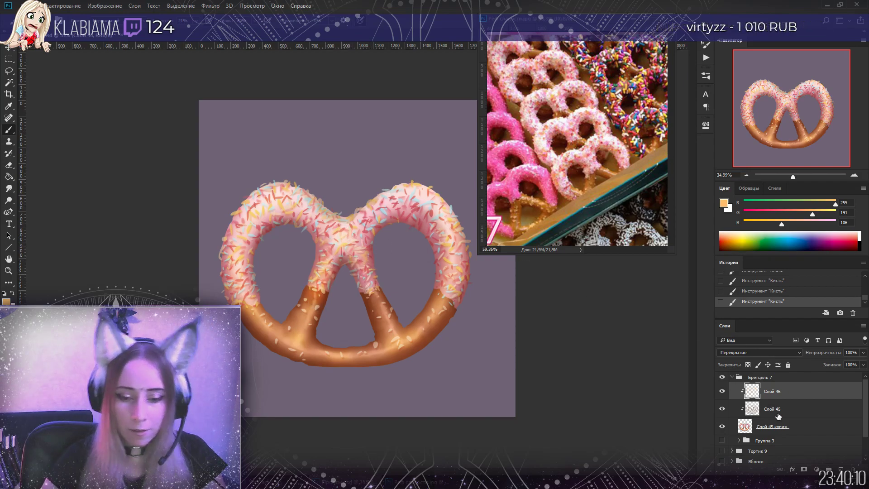
Add a new layer above Слой 46, clip it to the pretzel and set its blend mode to Overlay (Перекрытие)
{"action": "left_click", "coordinate": [842, 470]}
{"action": "left_click", "coordinate": [777, 399], "text": "alt"}
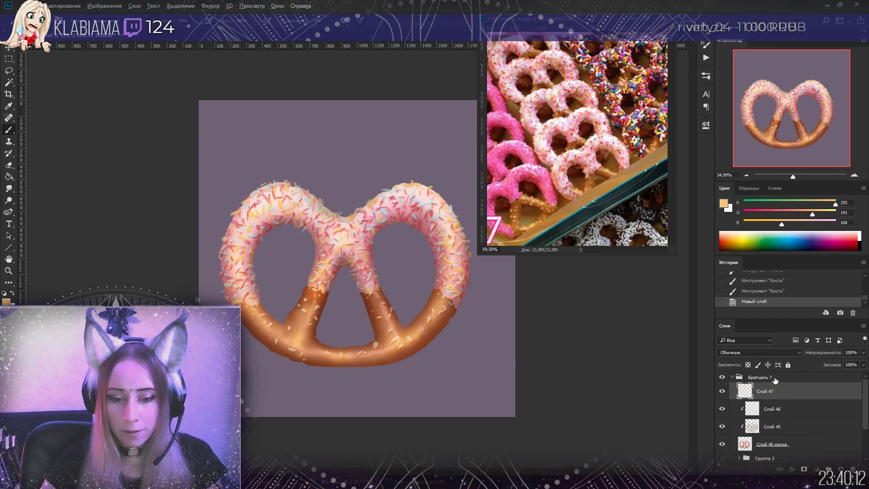
{"action": "left_click", "coordinate": [760, 352]}
{"action": "left_click", "coordinate": [730, 259]}
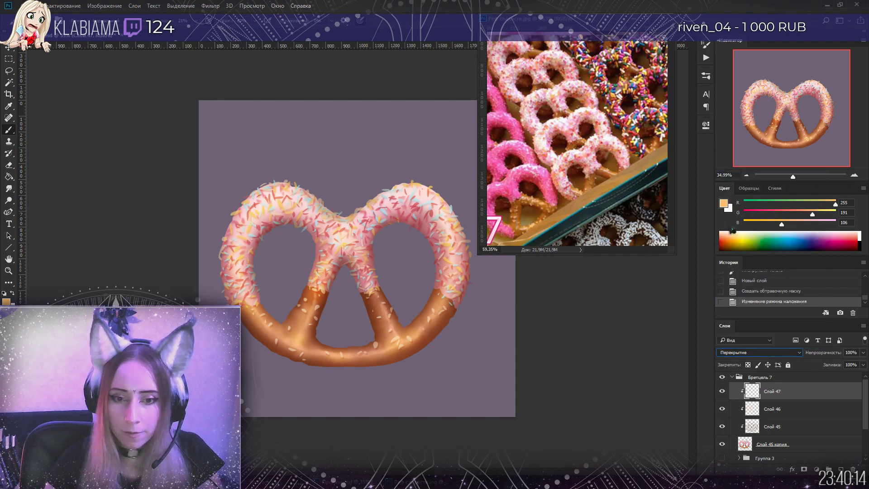
Brush soft grey-blue 768ca2 reflections along the inner edge of the pretzel's right loop on Слой 47
{"action": "left_click", "coordinate": [726, 203]}
{"action": "left_click_drag", "start_coordinate": [616, 279], "coordinate": [616, 266]}
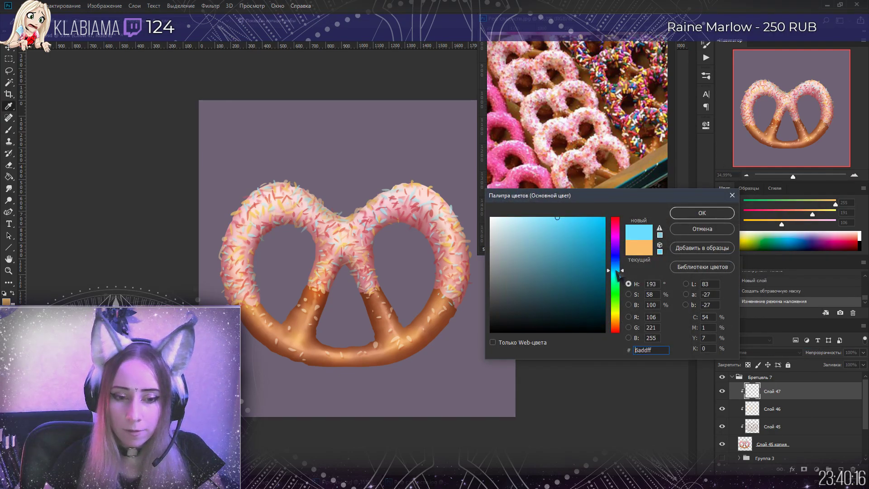
{"action": "left_click", "coordinate": [517, 273]}
{"action": "left_click", "coordinate": [521, 259]}
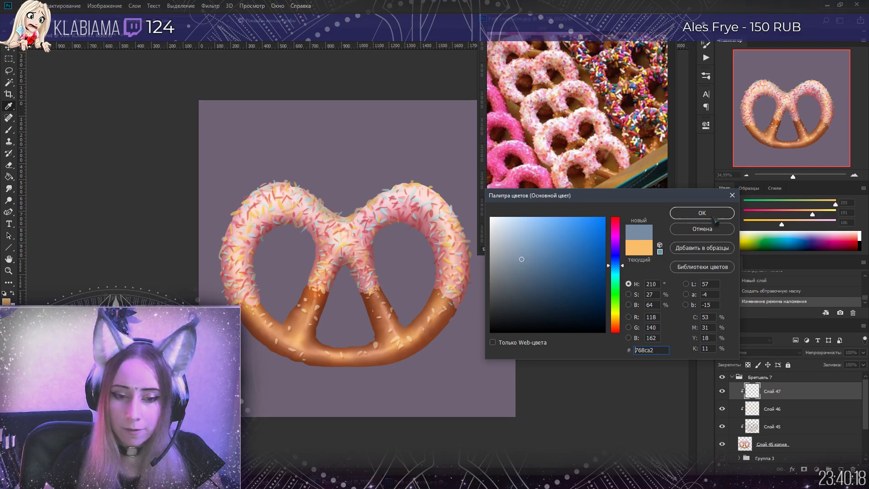
{"action": "left_click", "coordinate": [702, 213]}
{"action": "left_click_drag", "start_coordinate": [403, 226], "coordinate": [431, 248]}
{"action": "left_click_drag", "start_coordinate": [435, 254], "coordinate": [427, 286]}
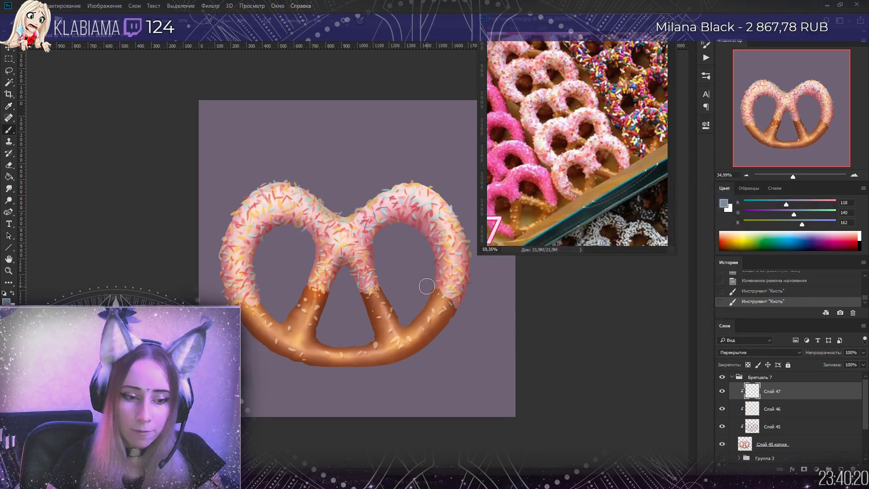
{"action": "mouse_move", "coordinate": [428, 237]}
{"action": "left_mouse_down"}
{"action": "mouse_move", "coordinate": [434, 268]}
{"action": "mouse_move", "coordinate": [425, 288]}
{"action": "left_mouse_up"}
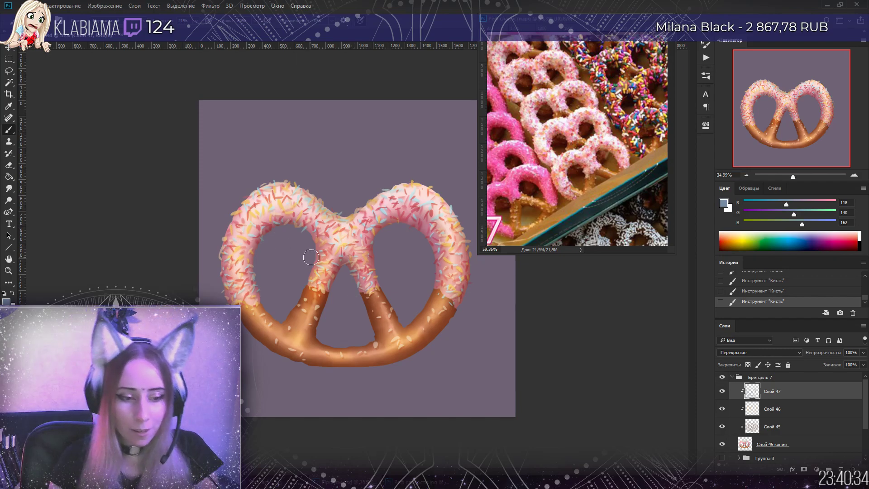
Lower the opacity of the orange highlight layer Слой 46 to 47%
{"action": "left_click", "coordinate": [772, 408]}
{"action": "left_click", "coordinate": [864, 352]}
{"action": "left_click_drag", "start_coordinate": [862, 363], "coordinate": [850, 369]}
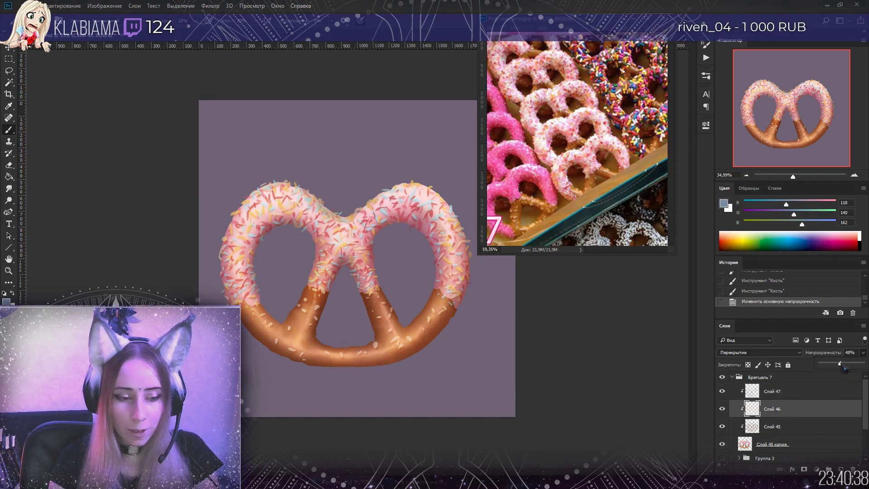
Toggle the visibility of Слой 47 and Слой 46 to compare their highlights, and save the document
{"action": "left_click", "coordinate": [722, 393]}
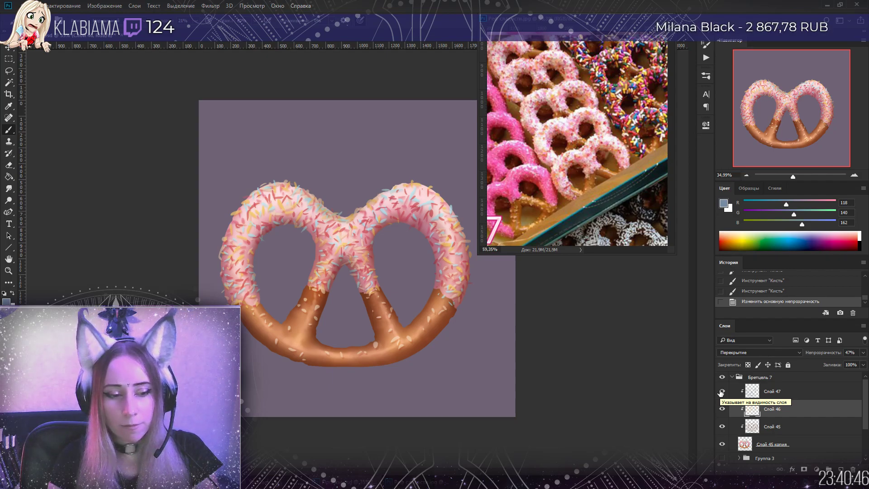
{"action": "left_click", "coordinate": [725, 410]}
{"action": "left_click", "coordinate": [724, 410]}
{"action": "left_click", "coordinate": [749, 394]}
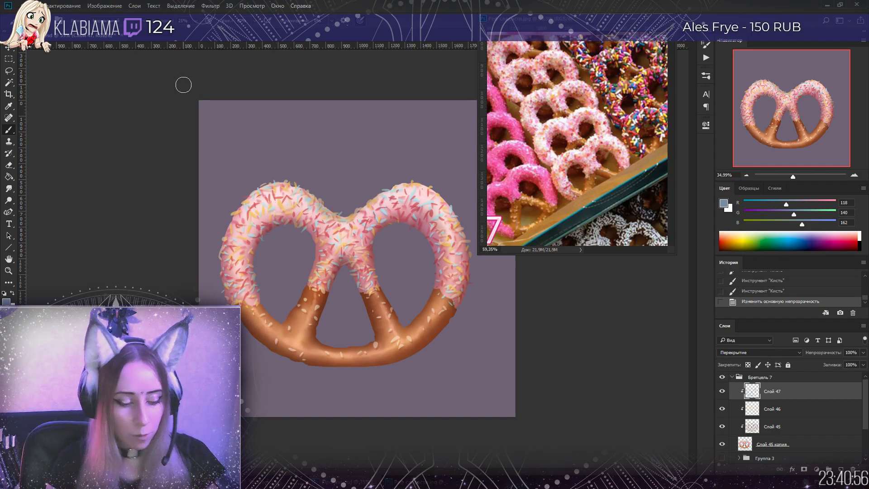
{"action": "key", "text": "ctrl+s"}
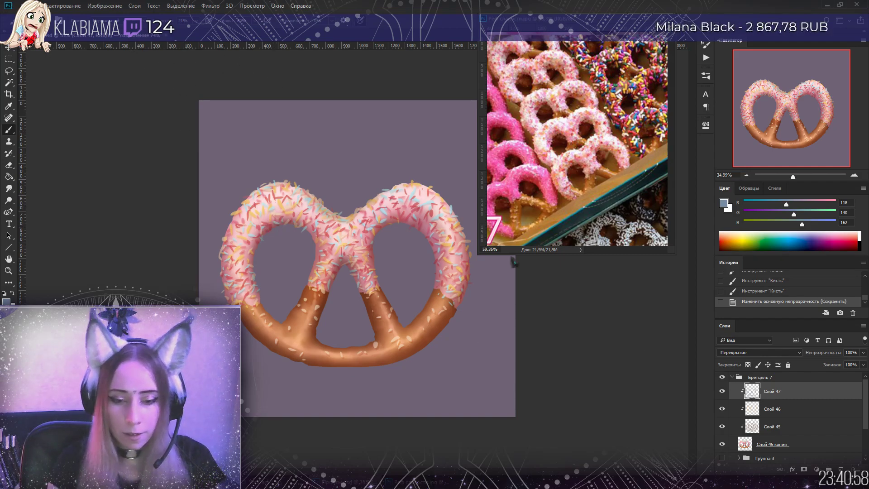
Duplicate the pretzel's layers from Слой 45 копия up to Слой 47 and merge the copies into one layer
{"action": "left_click", "coordinate": [770, 433], "text": "shift"}
{"action": "left_click_drag", "start_coordinate": [757, 434], "coordinate": [757, 436]}
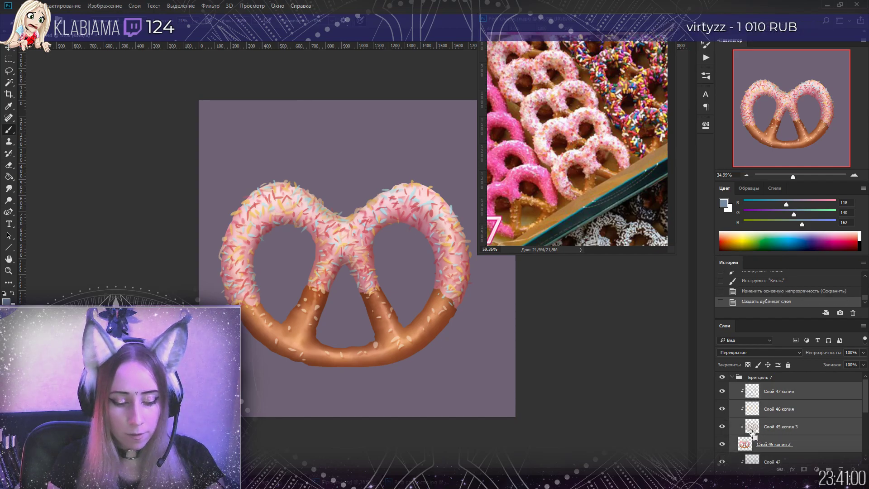
{"action": "key", "text": "ctrl+e"}
Move the original pretzel layers, from Слой 45 копия up to Слой 47, into the hidden Группа 3
{"action": "left_click", "coordinate": [767, 382]}
{"action": "left_click", "coordinate": [762, 433], "text": "shift"}
{"action": "left_click_drag", "start_coordinate": [762, 433], "coordinate": [773, 447]}
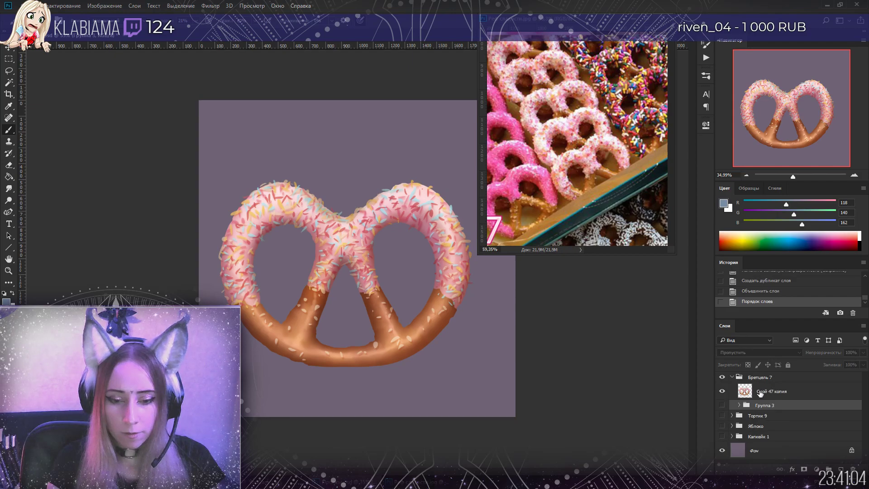
Duplicate the merged pretzel layer, hide the source layer, and scale the copy down to a small icon in the middle of the canvas
{"action": "left_click", "coordinate": [760, 392]}
{"action": "key", "text": "ctrl+j"}
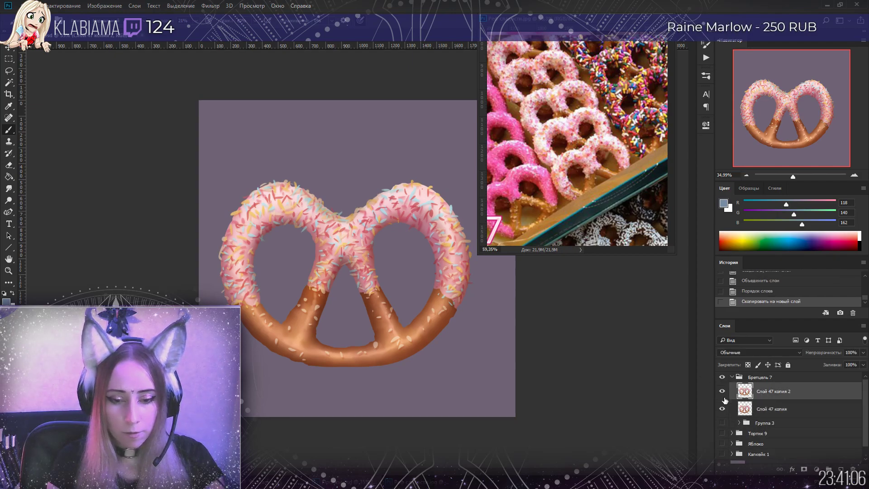
{"action": "key", "text": "l"}
{"action": "scroll", "coordinate": [324, 256], "scroll_direction": "up", "scroll_amount": 5}
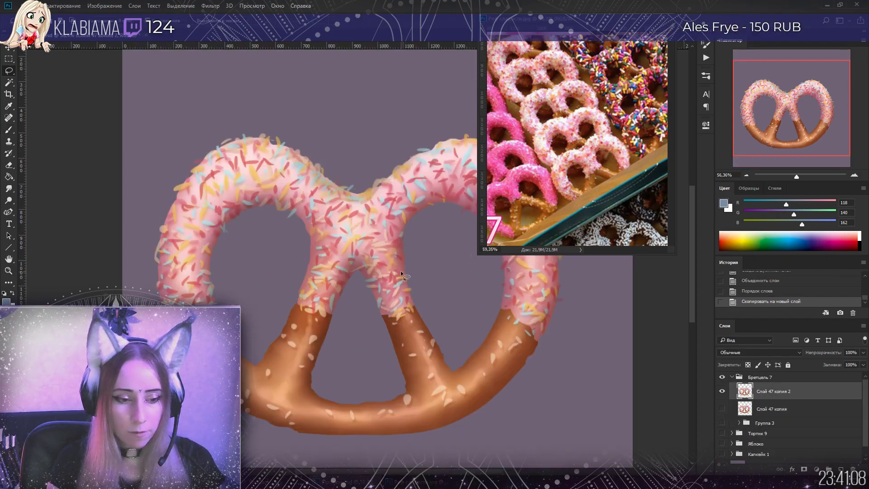
{"action": "right_click", "coordinate": [401, 272]}
{"action": "left_click", "coordinate": [452, 363]}
{"action": "mouse_move", "coordinate": [153, 134]}
{"action": "left_mouse_down"}
{"action": "mouse_move", "coordinate": [362, 270]}
{"action": "mouse_move", "coordinate": [333, 253]}
{"action": "left_mouse_up"}
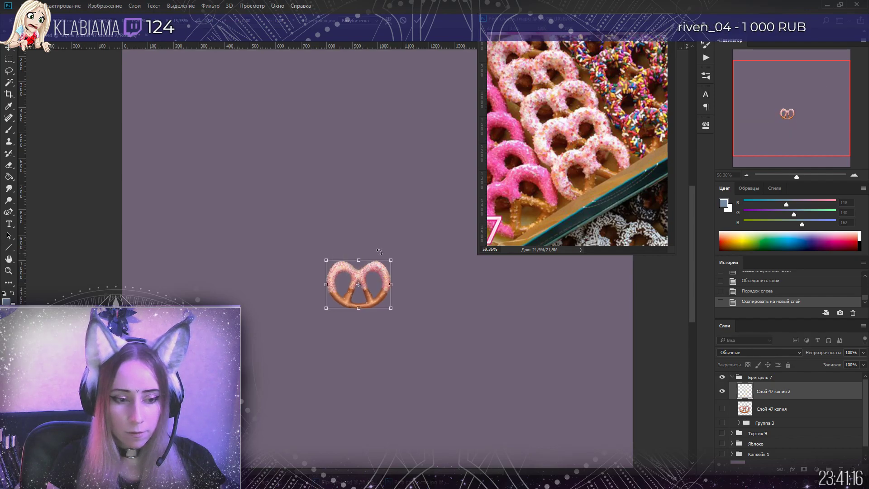
{"action": "key", "text": "Return"}
{"action": "key", "text": "l"}
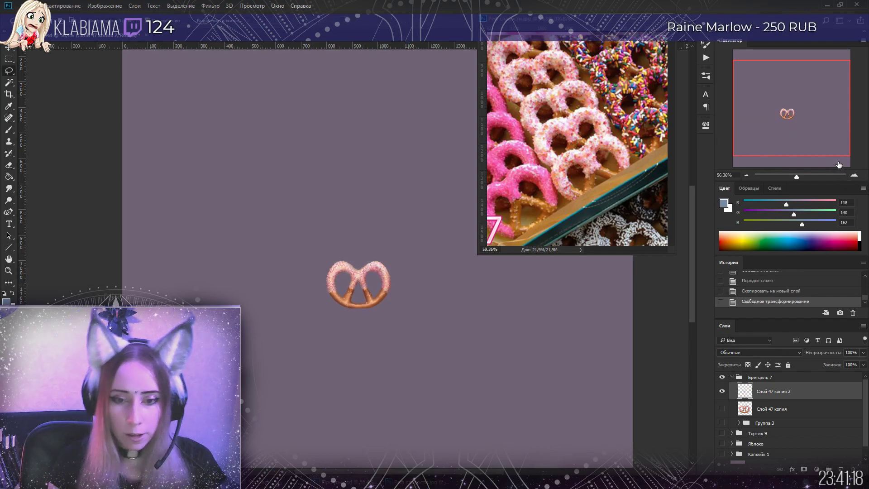
Move the small pretzel down and to the right on the canvas
{"action": "left_click", "coordinate": [857, 177]}
{"action": "left_click", "coordinate": [858, 178]}
{"action": "left_click_drag", "start_coordinate": [790, 109], "coordinate": [798, 122]}
{"action": "key", "text": "v"}
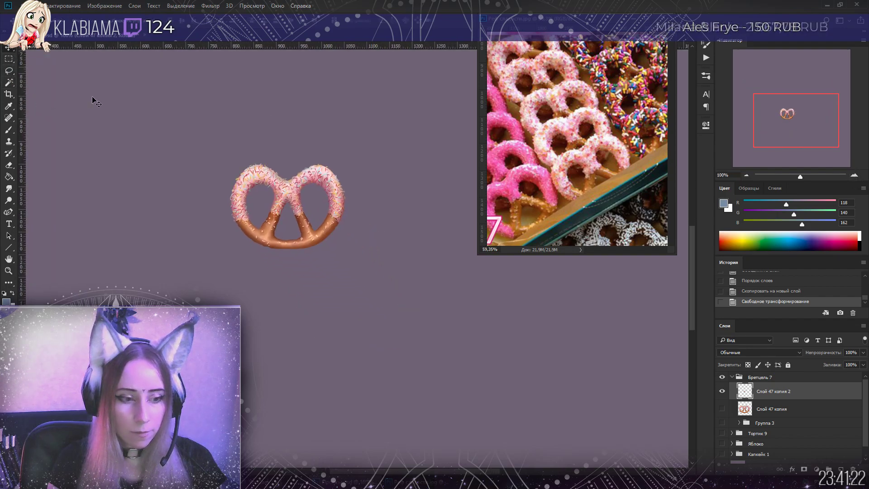
{"action": "left_click_drag", "start_coordinate": [311, 200], "coordinate": [413, 309]}
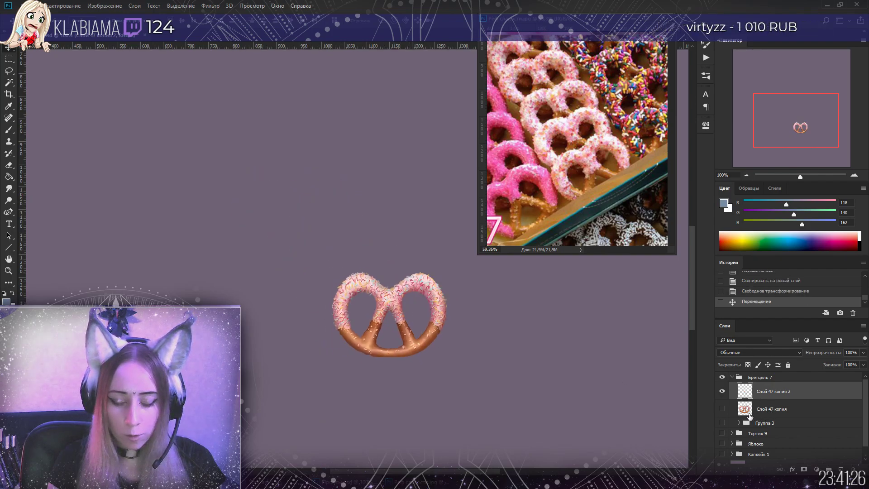
Bring Тортик 9 копия into the group Бретцель 7 and place the small pretzel directly left of the cake
{"action": "left_click", "coordinate": [732, 434]}
{"action": "left_click_drag", "start_coordinate": [755, 437], "coordinate": [768, 388]}
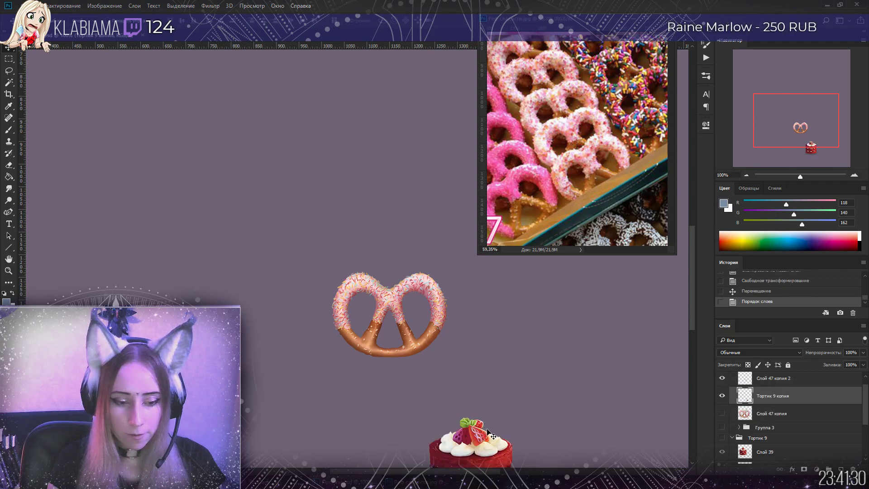
{"action": "left_click_drag", "start_coordinate": [811, 130], "coordinate": [813, 147]}
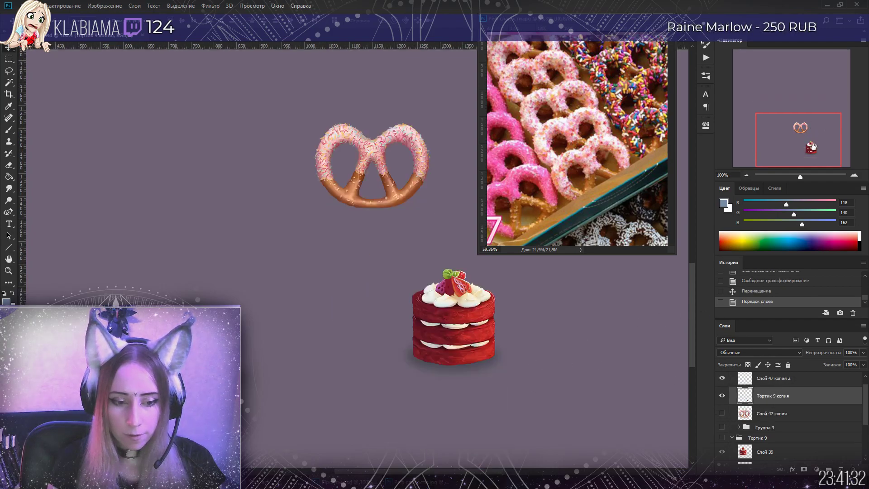
{"action": "left_click", "coordinate": [763, 379]}
{"action": "left_click_drag", "start_coordinate": [421, 188], "coordinate": [379, 343]}
Bring the small black apple layer Яблоко копия into the group Бретцель 7, above Тортик 9 копия
{"action": "scroll", "coordinate": [790, 457], "scroll_direction": "down", "scroll_amount": 4}
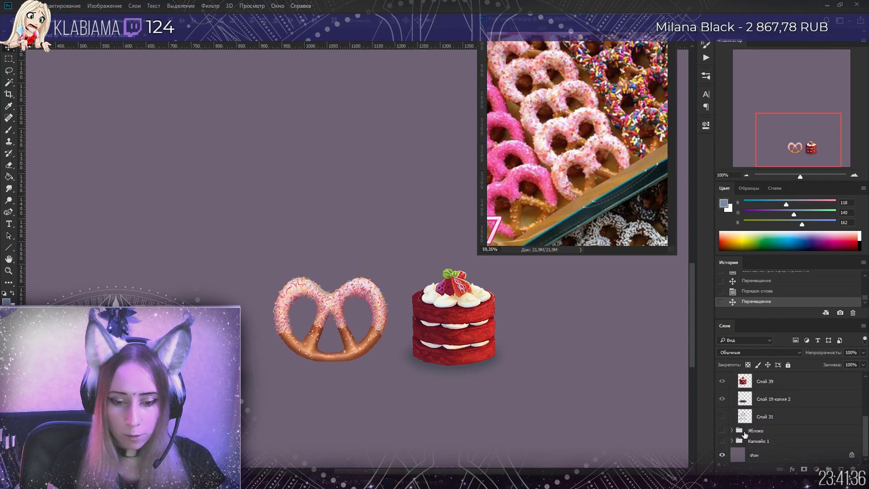
{"action": "left_click", "coordinate": [732, 433]}
{"action": "left_click", "coordinate": [732, 431]}
{"action": "left_click_drag", "start_coordinate": [766, 446], "coordinate": [778, 417]}
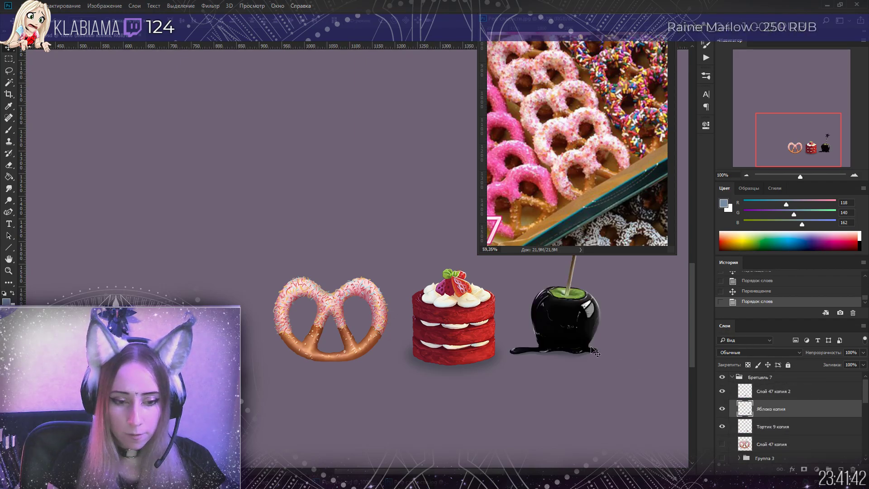
Bring the small cupcake layer Капкейк 1 копия to the top of the group Бретцель 7 to compare the four props
{"action": "scroll", "coordinate": [765, 435], "scroll_direction": "down", "scroll_amount": 6}
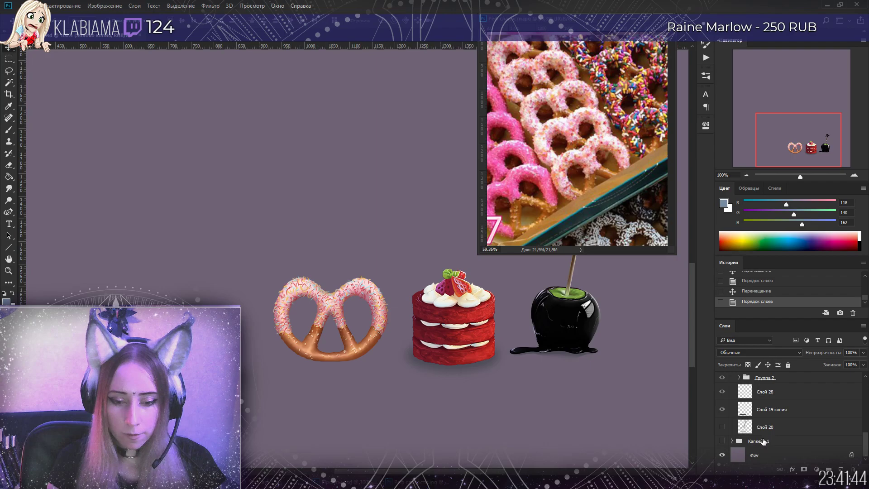
{"action": "left_click", "coordinate": [732, 440]}
{"action": "scroll", "coordinate": [783, 443], "scroll_direction": "down", "scroll_amount": 4}
{"action": "left_click_drag", "start_coordinate": [771, 420], "coordinate": [789, 383]}
{"action": "left_click_drag", "start_coordinate": [805, 132], "coordinate": [813, 125]}
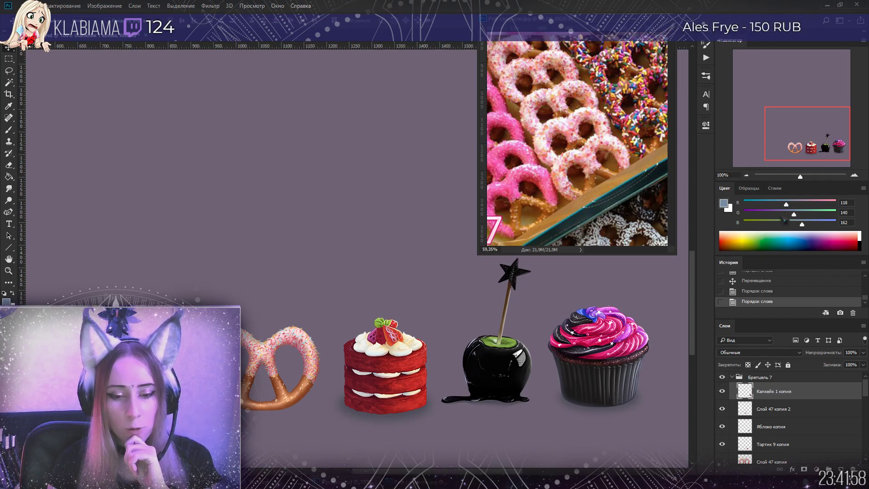
Step back through the history to the state before the pretzel copy was scaled down
{"action": "left_click", "coordinate": [772, 291]}
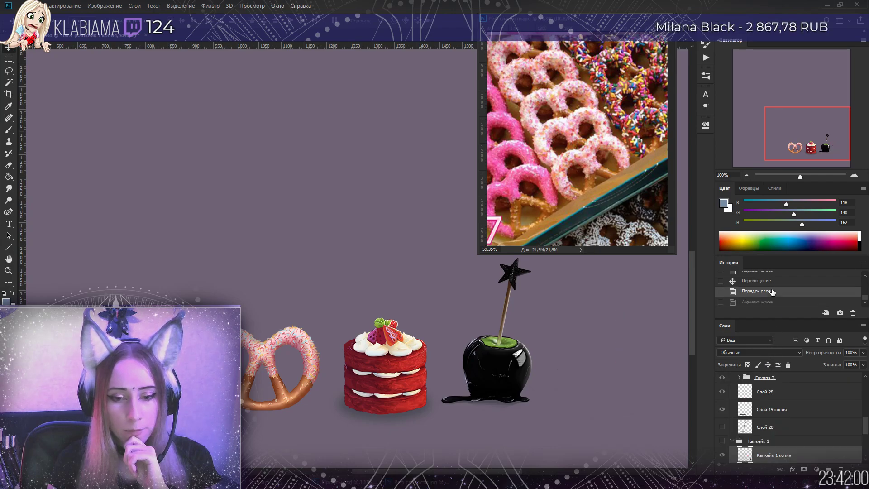
{"action": "scroll", "coordinate": [773, 290], "scroll_direction": "up", "scroll_amount": 1}
{"action": "left_click", "coordinate": [773, 288]}
{"action": "left_click", "coordinate": [773, 287]}
{"action": "left_click", "coordinate": [771, 285]}
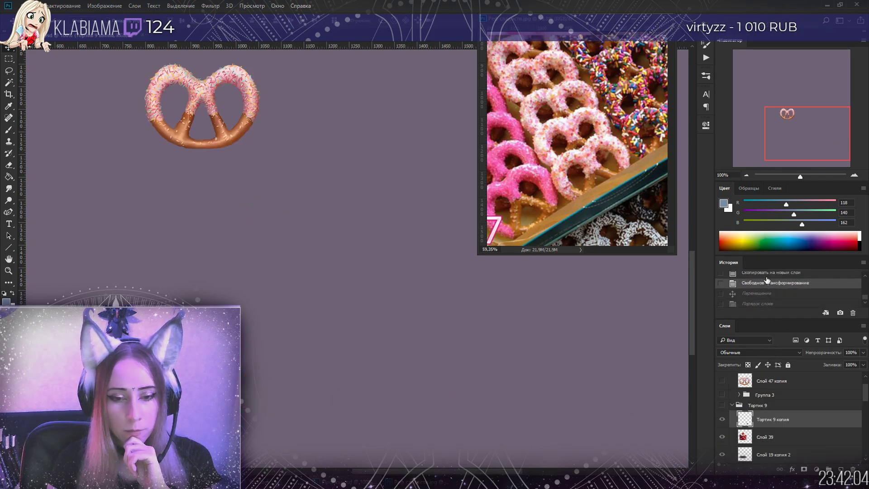
{"action": "left_click", "coordinate": [768, 275]}
{"action": "scroll", "coordinate": [357, 292], "scroll_direction": "down", "scroll_amount": 4}
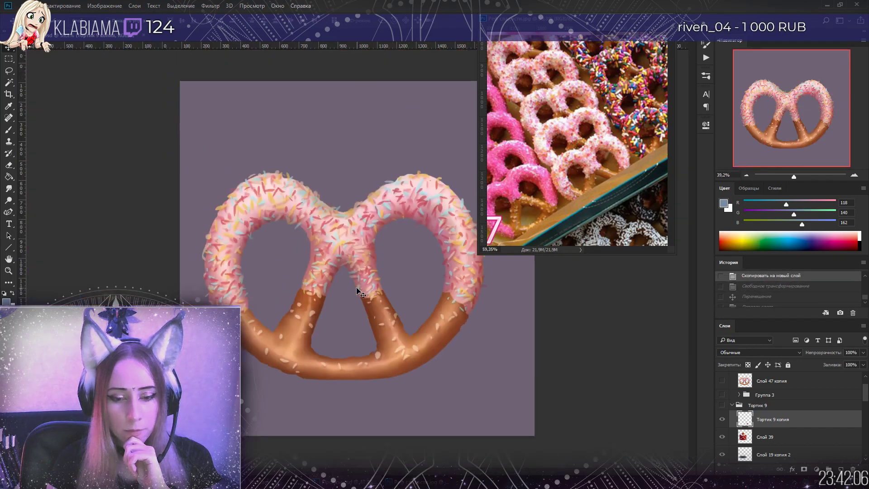
{"action": "scroll", "coordinate": [357, 292], "scroll_direction": "down", "scroll_amount": 2}
Delete the merged pretzel layers Слой 47 копия 2 and Слой 47 копия, and show Группа 3
{"action": "left_click", "coordinate": [732, 405]}
{"action": "left_click", "coordinate": [733, 416]}
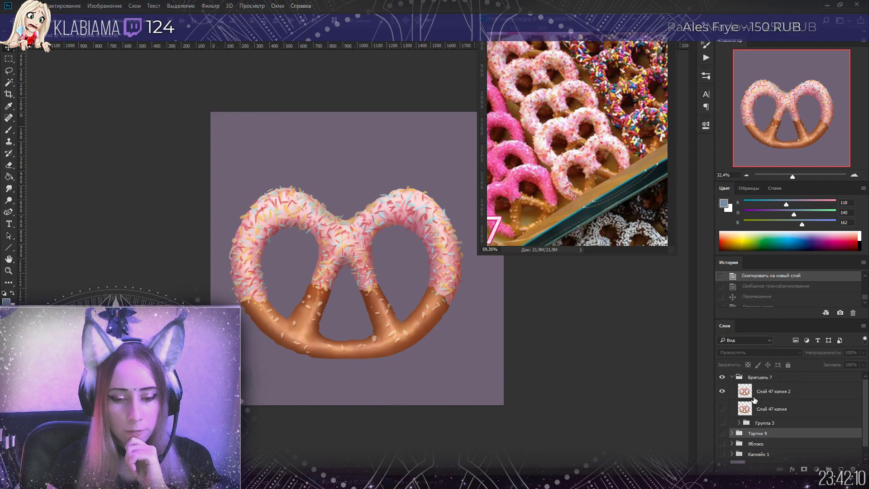
{"action": "left_click", "coordinate": [744, 405]}
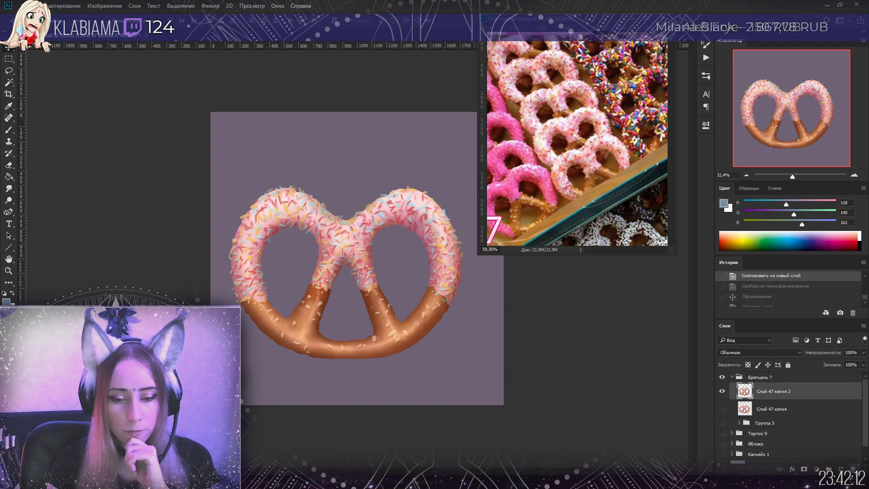
{"action": "key", "text": "Delete"}
{"action": "key", "text": "Delete"}
{"action": "left_click", "coordinate": [722, 388]}
Group the pretzel layers from Слой 43 down to Слой 41 inside Группа 3 and hide that new group
{"action": "left_click", "coordinate": [740, 388]}
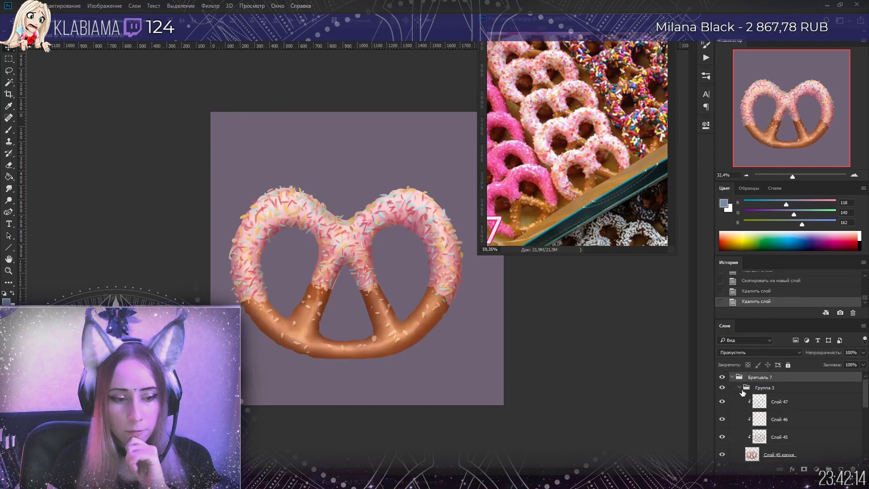
{"action": "left_click", "coordinate": [773, 408]}
{"action": "scroll", "coordinate": [773, 409], "scroll_direction": "down", "scroll_amount": 2}
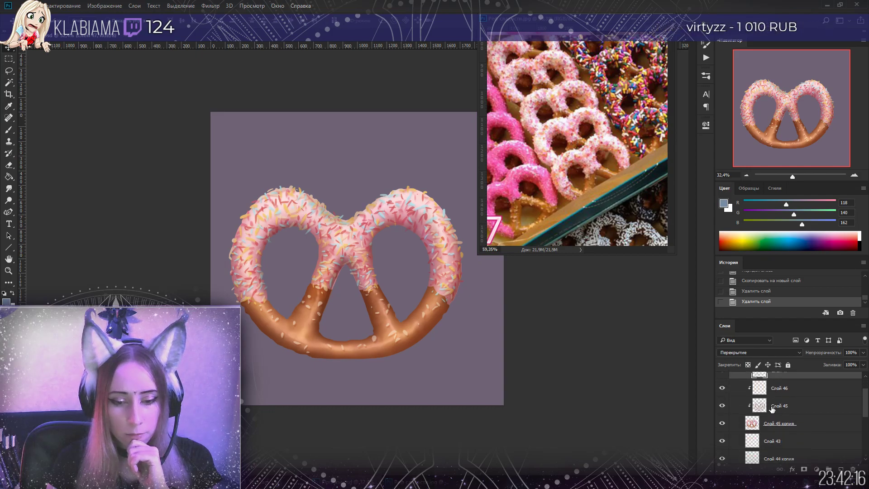
{"action": "scroll", "coordinate": [773, 409], "scroll_direction": "down", "scroll_amount": 5}
{"action": "left_click", "coordinate": [767, 428]}
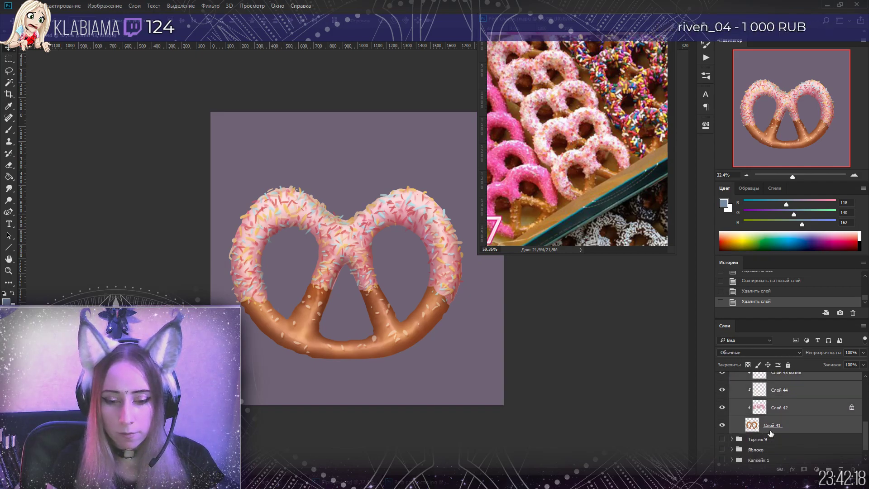
{"action": "key", "text": "ctrl+g"}
{"action": "scroll", "coordinate": [747, 421], "scroll_direction": "up", "scroll_amount": 1}
{"action": "left_click", "coordinate": [724, 420]}
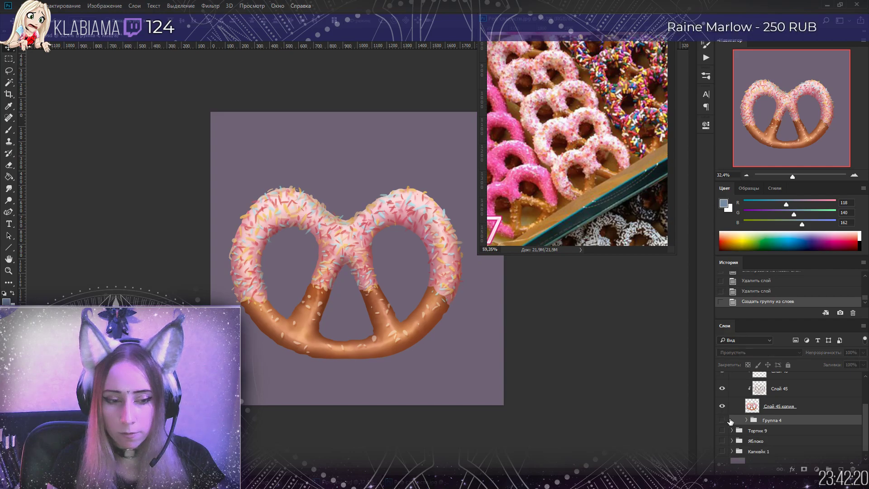
Merge the layers from Слой 47 down to Слой 45 копия into a single layer
{"action": "scroll", "coordinate": [762, 411], "scroll_direction": "up", "scroll_amount": 2}
{"action": "left_click", "coordinate": [775, 391]}
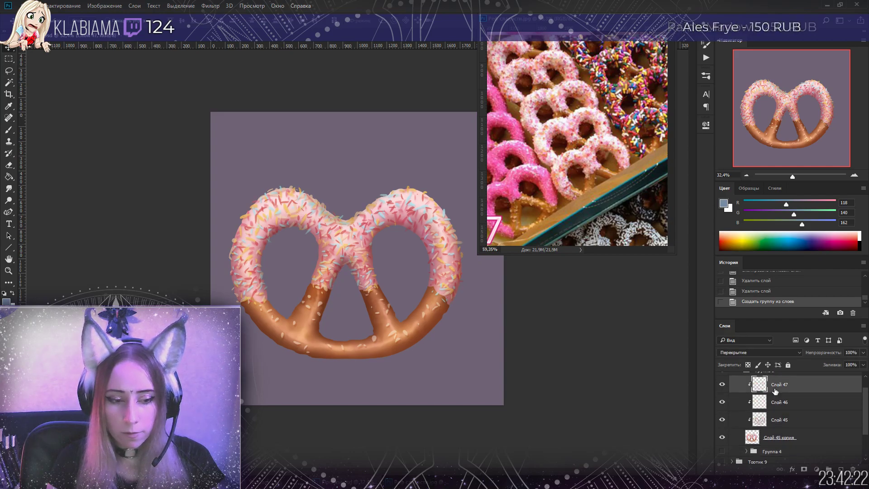
{"action": "scroll", "coordinate": [346, 333], "scroll_direction": "up", "scroll_amount": 1}
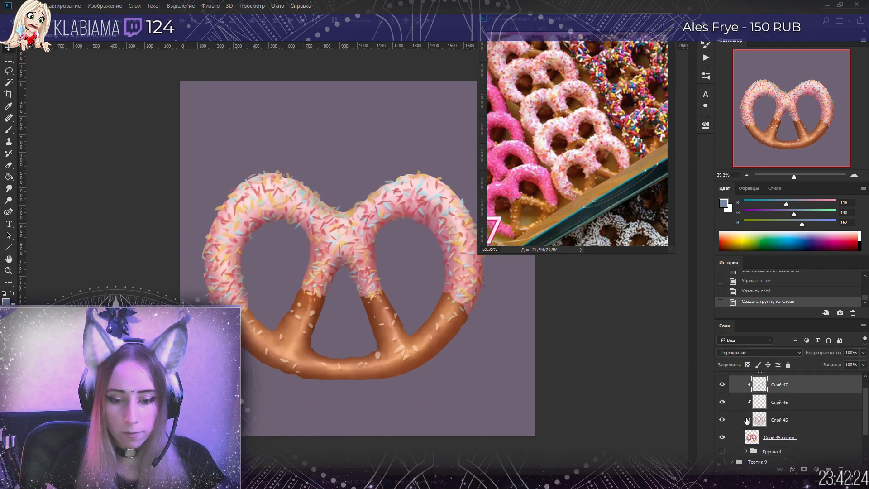
{"action": "left_click", "coordinate": [773, 438], "text": "shift"}
{"action": "key", "text": "ctrl+e"}
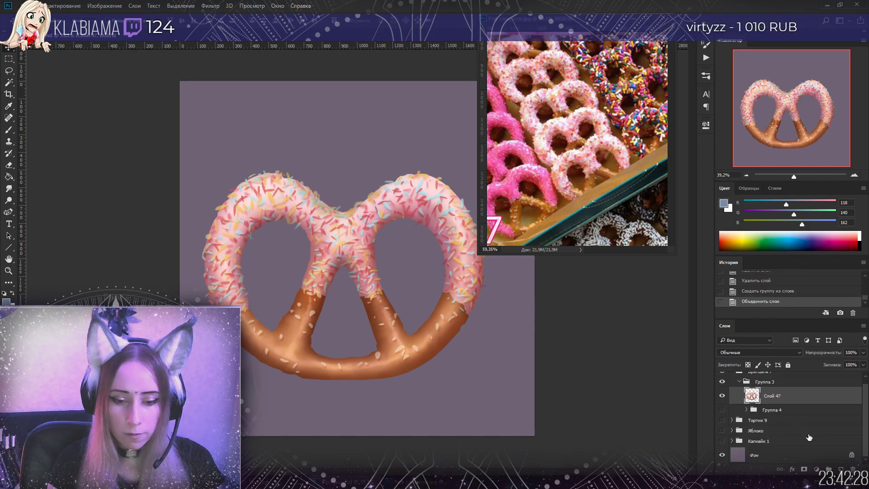
Add a new layer clipped to Слой 47 and set the foreground colour to the muted brown 74574a
{"action": "left_click", "coordinate": [841, 470]}
{"action": "left_click", "coordinate": [789, 404], "text": "alt"}
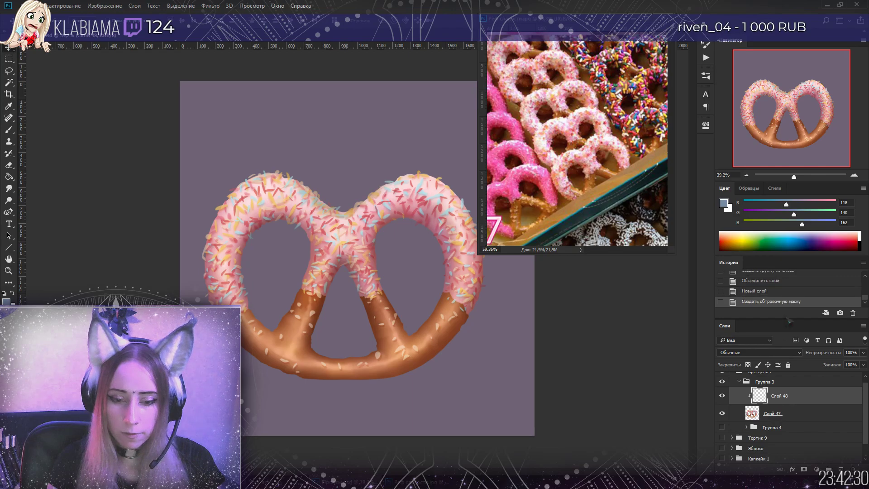
{"action": "left_click", "coordinate": [726, 205]}
{"action": "left_click", "coordinate": [616, 327]}
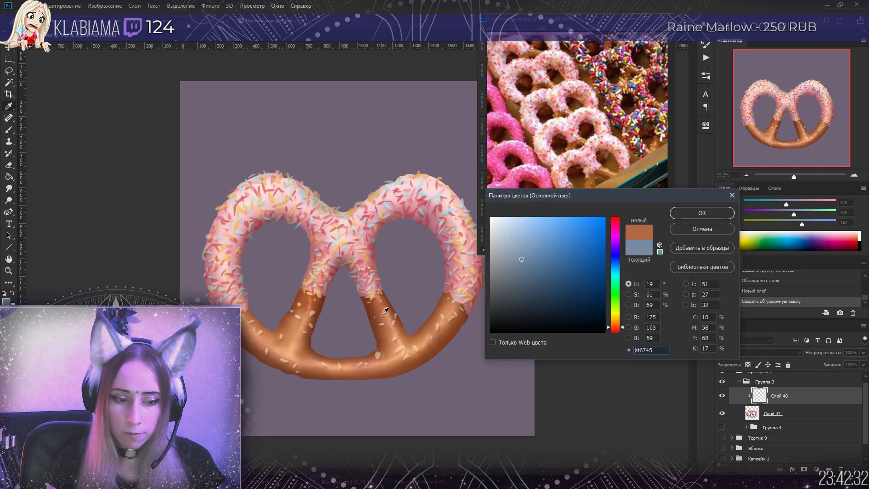
{"action": "left_click", "coordinate": [540, 269]}
{"action": "left_click_drag", "start_coordinate": [540, 269], "coordinate": [532, 280]}
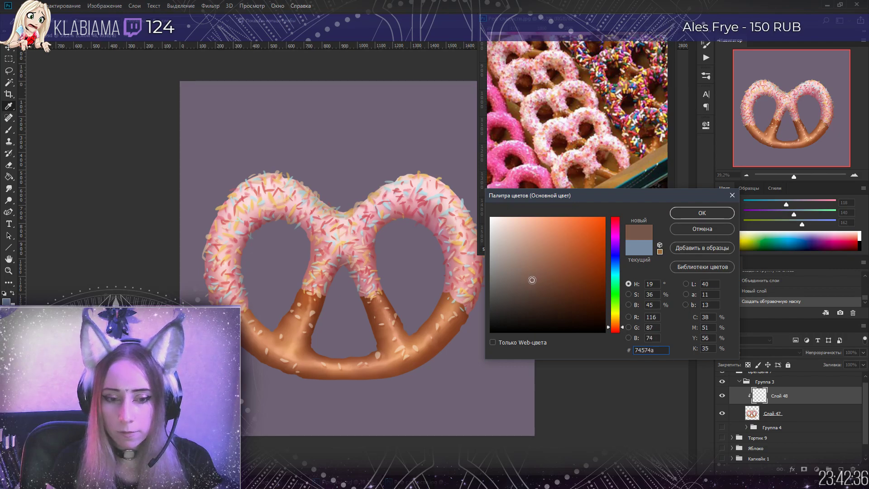
{"action": "left_click", "coordinate": [703, 220]}
Set the brush hardness to 44% and paint brown shading below the icing edge on the pretzel's left inner strand
{"action": "left_click", "coordinate": [8, 130]}
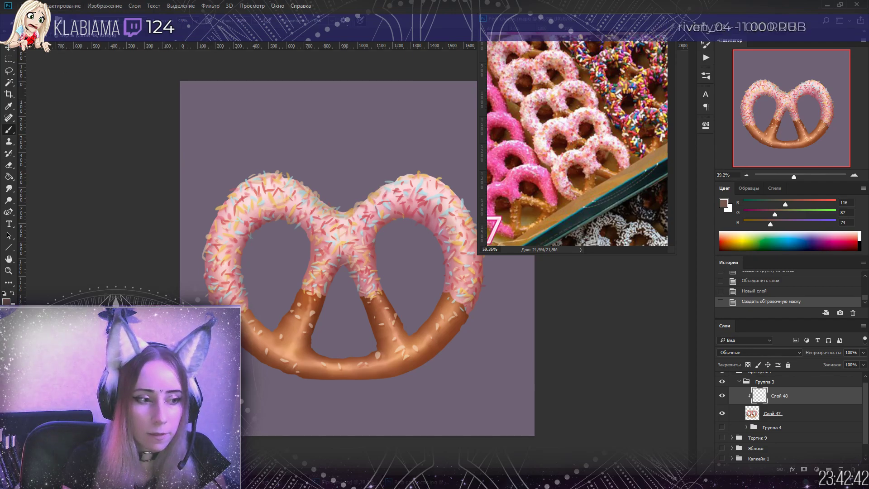
{"action": "right_click", "coordinate": [68, 61]}
{"action": "left_click", "coordinate": [76, 69]}
{"action": "left_click", "coordinate": [68, 49]}
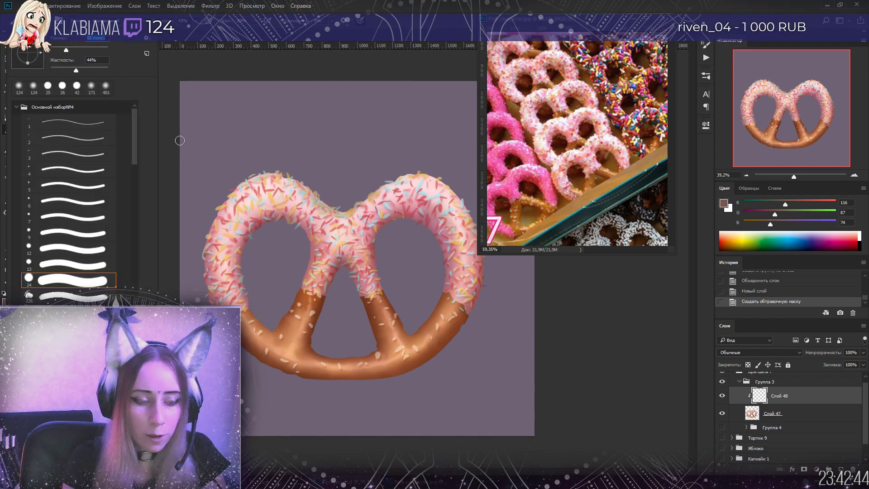
{"action": "left_click_drag", "start_coordinate": [324, 301], "coordinate": [312, 323]}
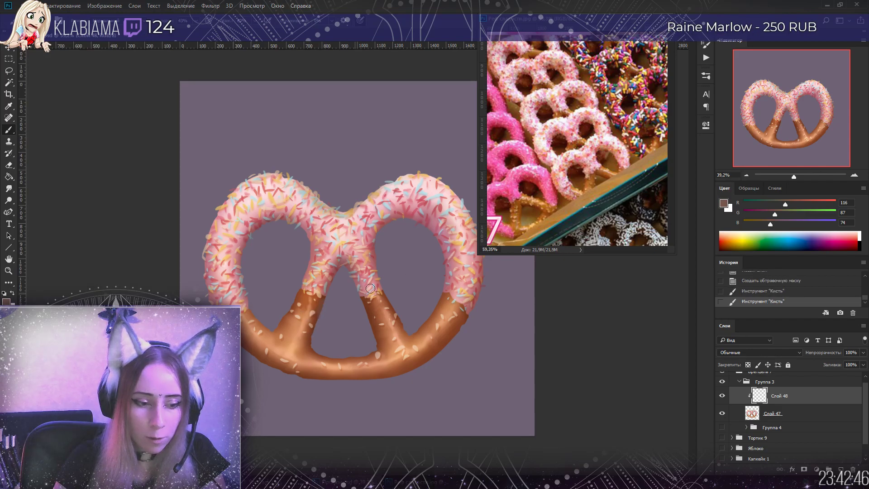
{"action": "left_click", "coordinate": [771, 283]}
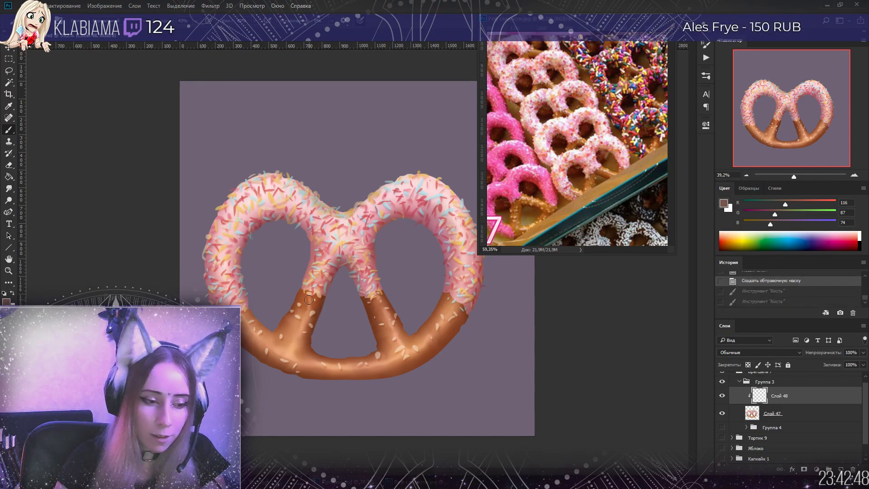
{"action": "left_click_drag", "start_coordinate": [306, 295], "coordinate": [289, 324]}
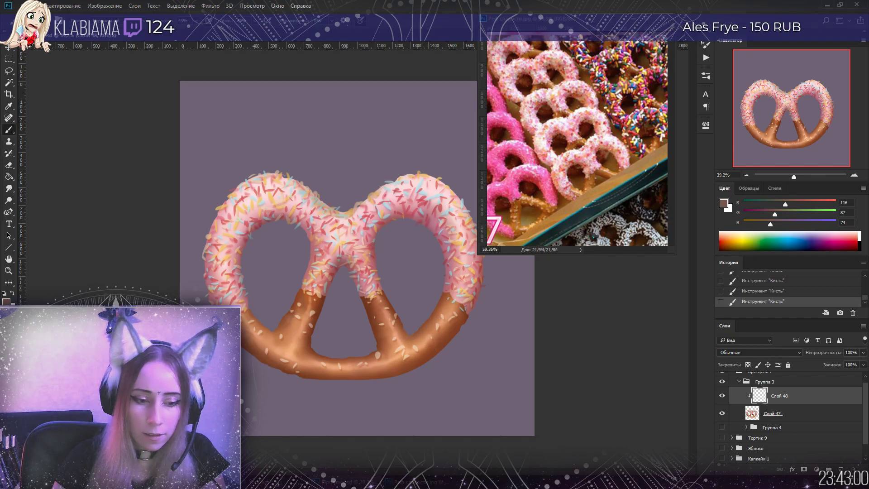
Adjust the brush and retouch the bare dough of the inner strands on Слой 48 with browns sampled from the pretzel
{"action": "mouse_move", "coordinate": [793, 183]}
{"action": "left_mouse_down"}
{"action": "mouse_move", "coordinate": [787, 181]}
{"action": "mouse_move", "coordinate": [798, 181]}
{"action": "left_mouse_up"}
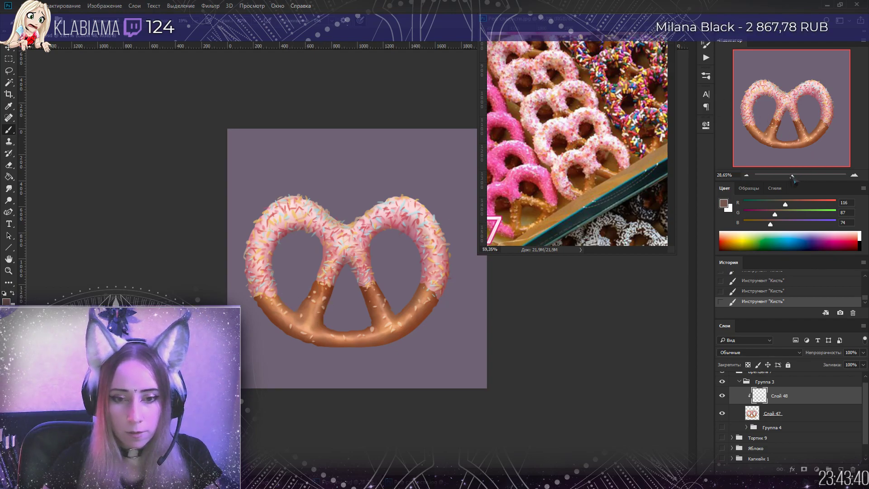
{"action": "left_click_drag", "start_coordinate": [794, 178], "coordinate": [793, 177]}
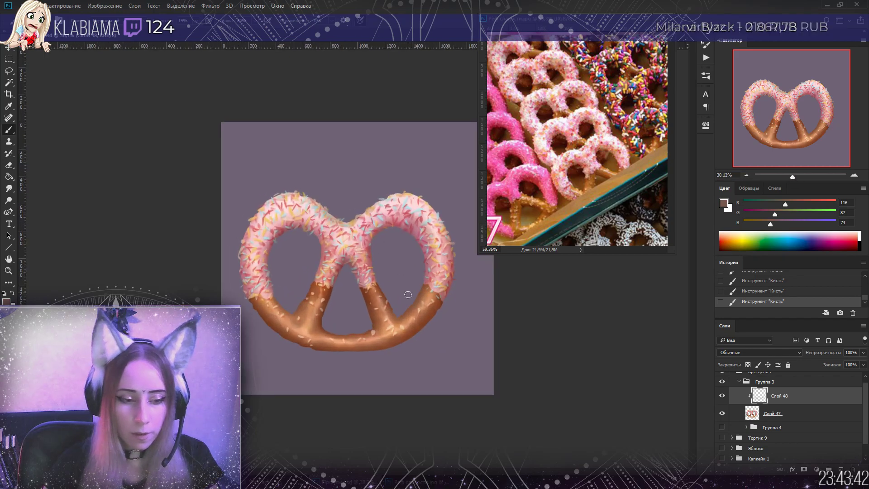
{"action": "left_click", "coordinate": [377, 298], "text": "alt"}
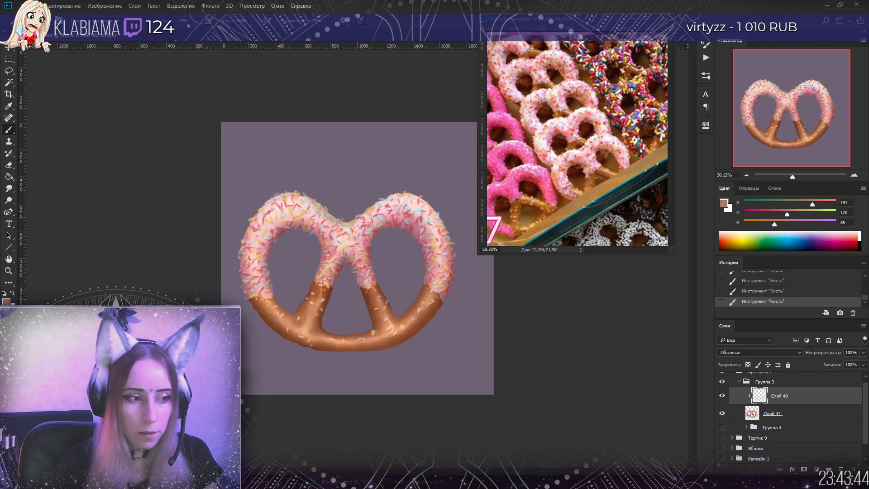
{"action": "left_click", "coordinate": [37, 21]}
{"action": "left_click", "coordinate": [71, 50]}
{"action": "left_click", "coordinate": [316, 296]}
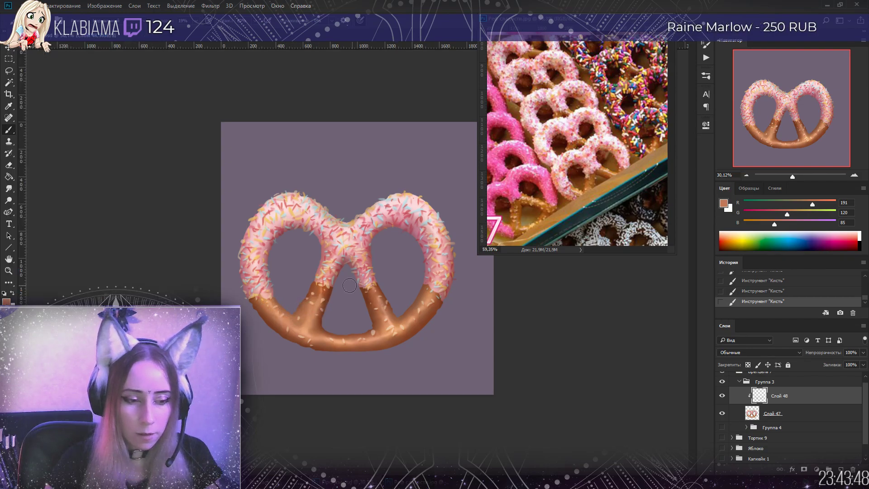
{"action": "left_click", "coordinate": [320, 312], "text": "alt"}
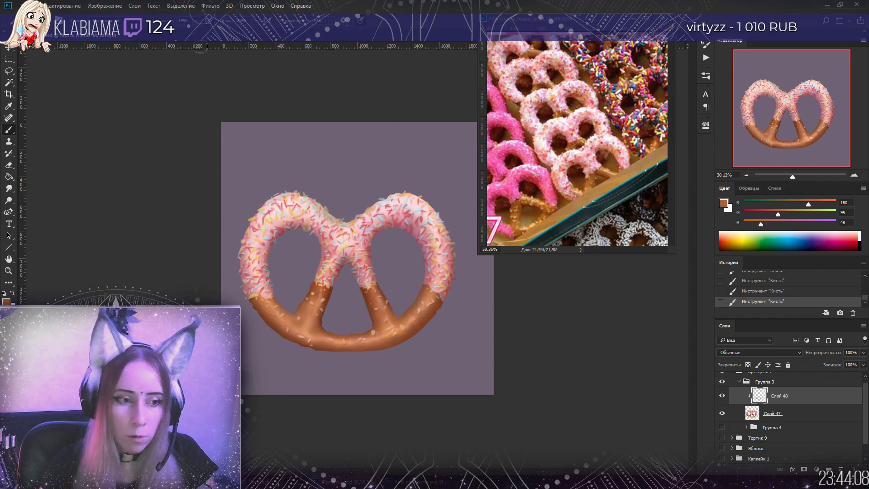
Set a smaller brush with 72% hardness and retouch the pink icing around the pretzel's left hole on Слой 48
{"action": "scroll", "coordinate": [198, 41], "scroll_direction": "up", "scroll_amount": 1}
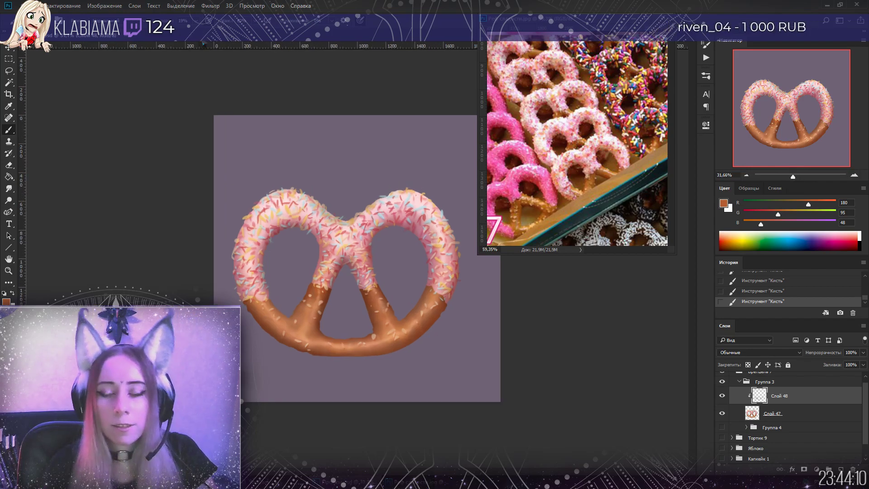
{"action": "left_click_drag", "start_coordinate": [794, 177], "coordinate": [797, 180]}
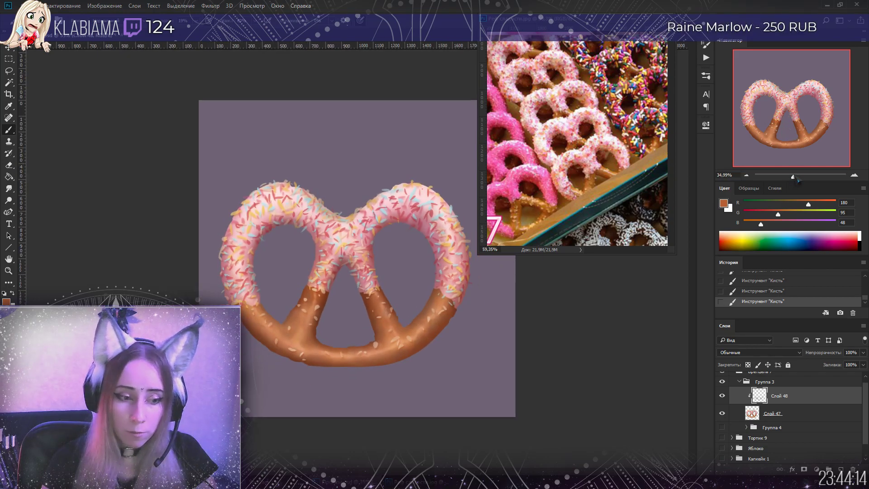
{"action": "right_click", "coordinate": [57, 86]}
{"action": "left_click", "coordinate": [92, 70]}
{"action": "left_click_drag", "start_coordinate": [81, 50], "coordinate": [62, 50]}
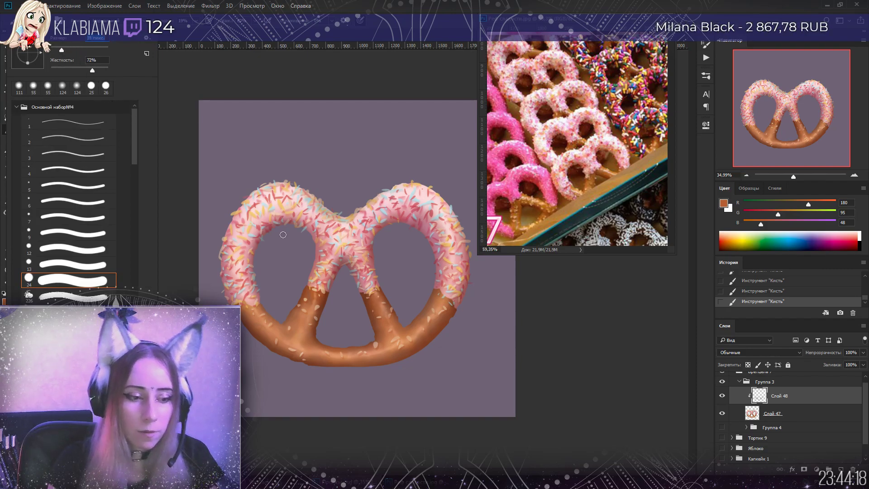
{"action": "left_click", "coordinate": [254, 243], "text": "alt"}
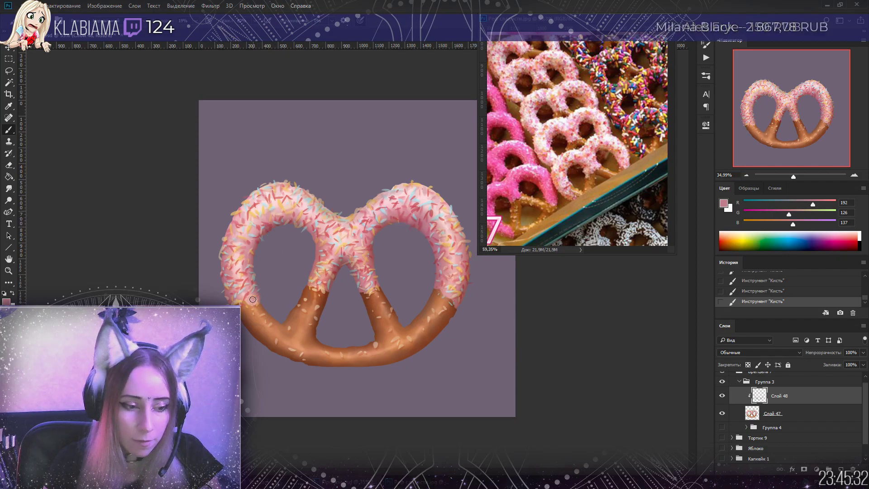
Toggle the visibility of Слой 48 repeatedly to compare the pretzel with and without the retouching
{"action": "left_click", "coordinate": [723, 395]}
{"action": "left_click", "coordinate": [723, 396]}
{"action": "left_click", "coordinate": [723, 396]}
{"action": "left_click", "coordinate": [722, 396]}
{"action": "left_click", "coordinate": [723, 395]}
{"action": "left_click", "coordinate": [722, 395]}
{"action": "left_click", "coordinate": [723, 396]}
{"action": "left_click", "coordinate": [722, 396]}
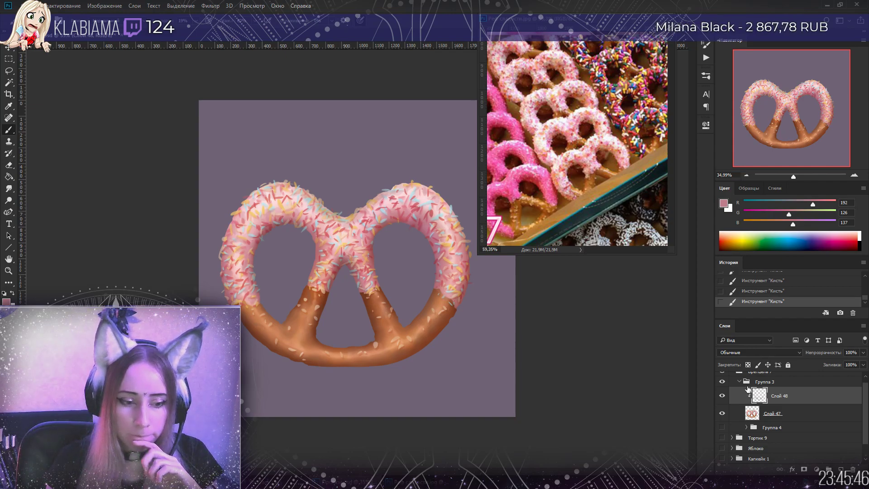
Add a new layer above Слой 48 and paint white highlights on the dough of the right inner strand
{"action": "left_click", "coordinate": [841, 470]}
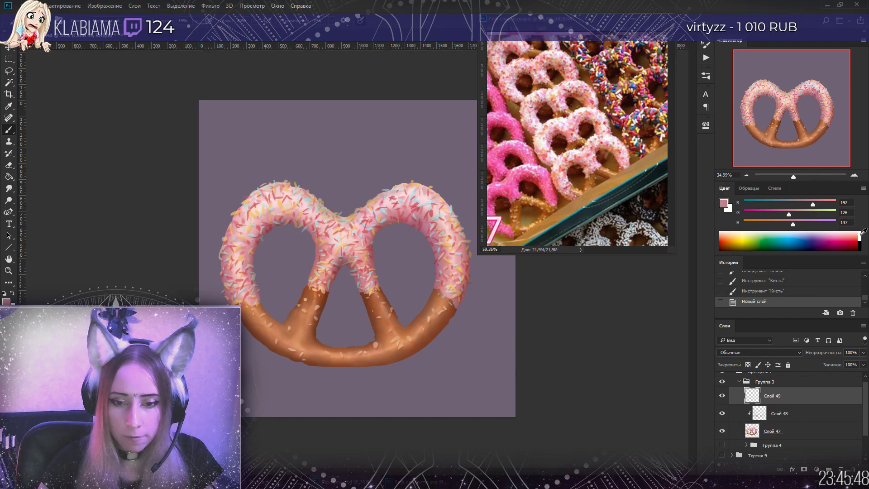
{"action": "left_click", "coordinate": [861, 234]}
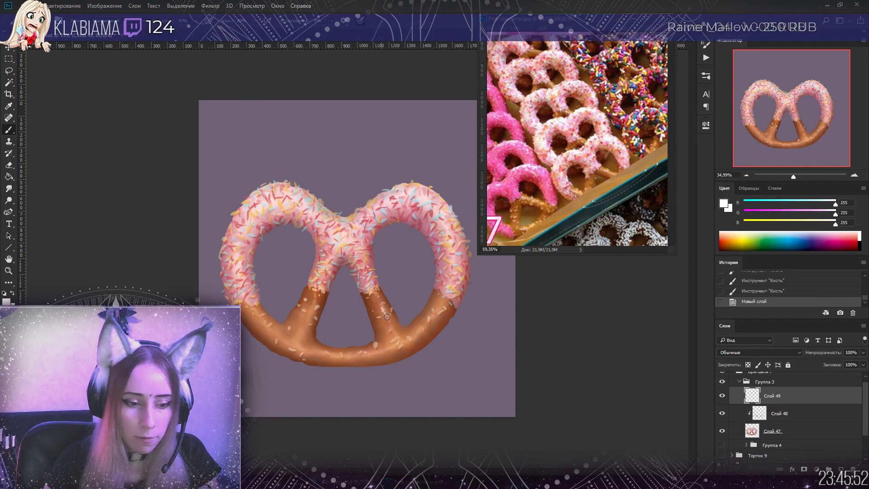
{"action": "left_click_drag", "start_coordinate": [387, 317], "coordinate": [395, 331]}
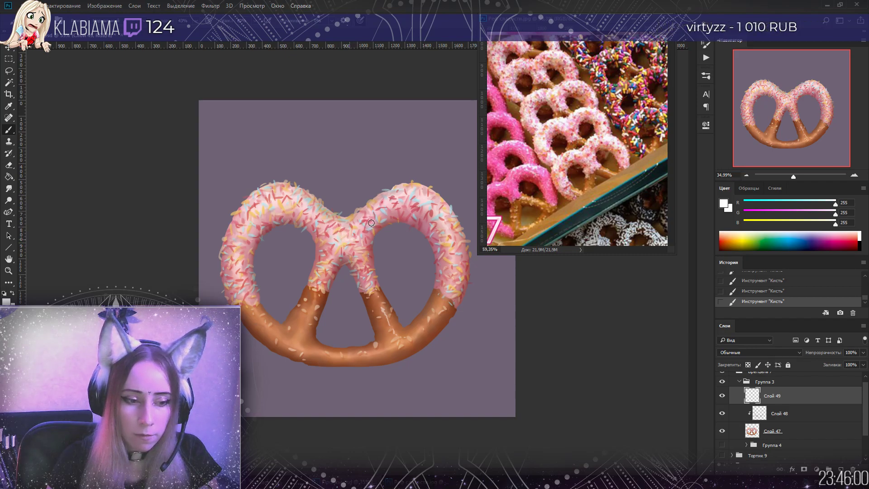
{"action": "mouse_move", "coordinate": [299, 284]}
{"action": "left_mouse_down"}
{"action": "mouse_move", "coordinate": [376, 149]}
{"action": "mouse_move", "coordinate": [399, 213]}
{"action": "left_mouse_up"}
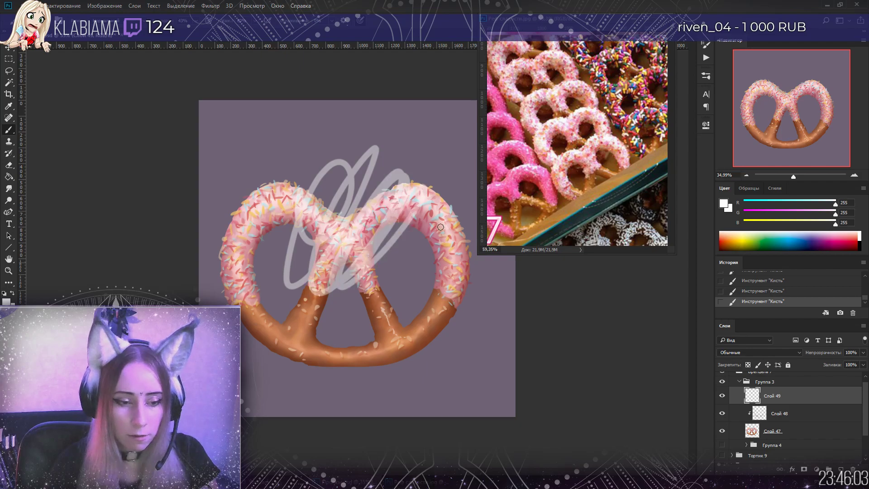
{"action": "left_click", "coordinate": [758, 293]}
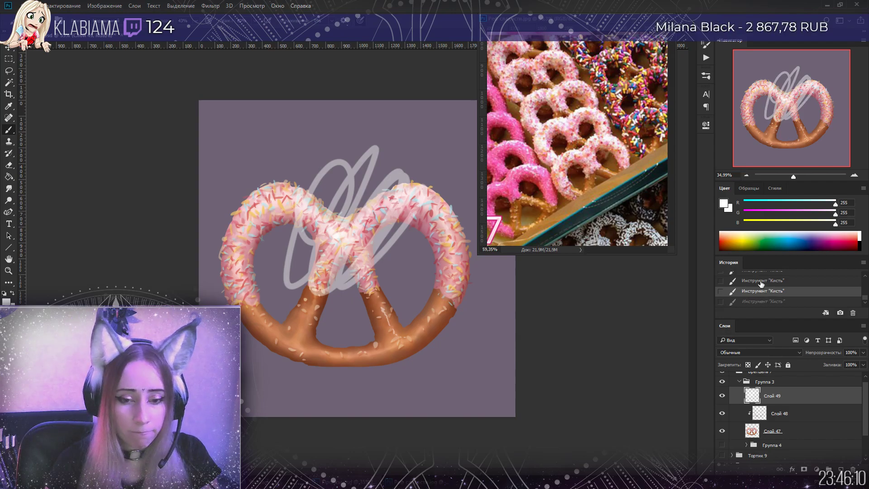
{"action": "left_click", "coordinate": [761, 282]}
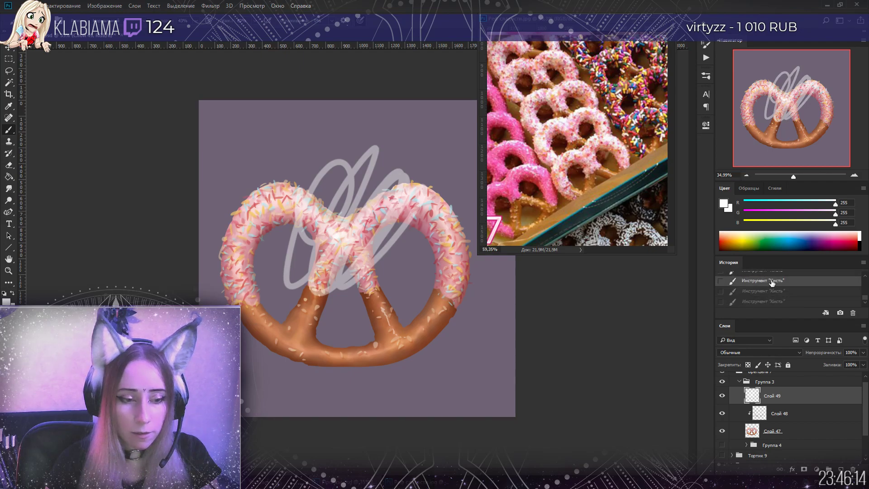
{"action": "scroll", "coordinate": [774, 285], "scroll_direction": "up", "scroll_amount": 1}
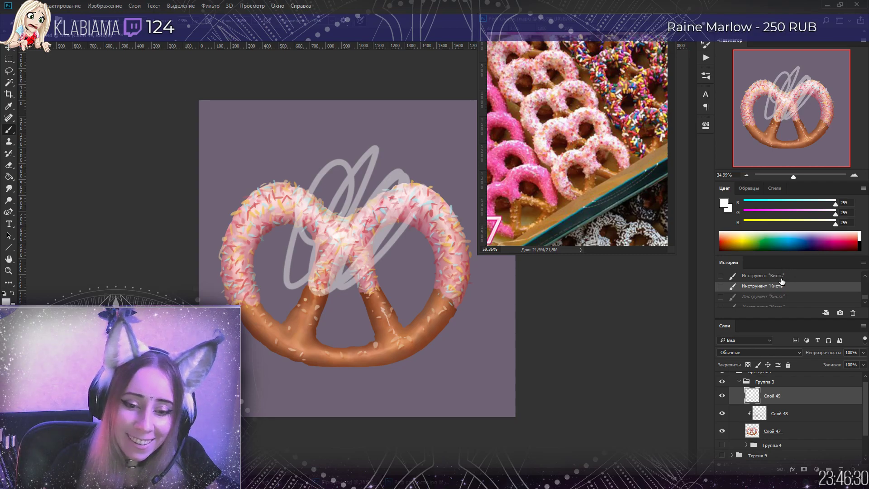
{"action": "scroll", "coordinate": [778, 287], "scroll_direction": "up", "scroll_amount": 2}
{"action": "scroll", "coordinate": [778, 287], "scroll_direction": "up", "scroll_amount": 1}
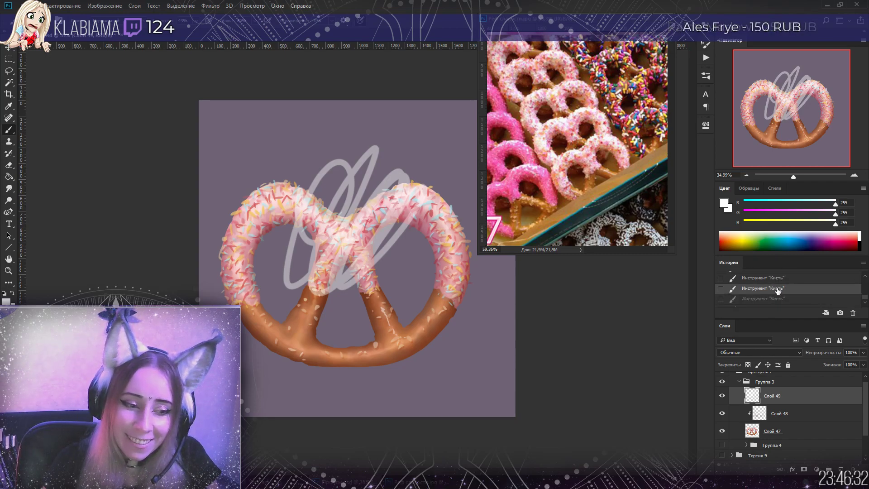
{"action": "left_click", "coordinate": [779, 292]}
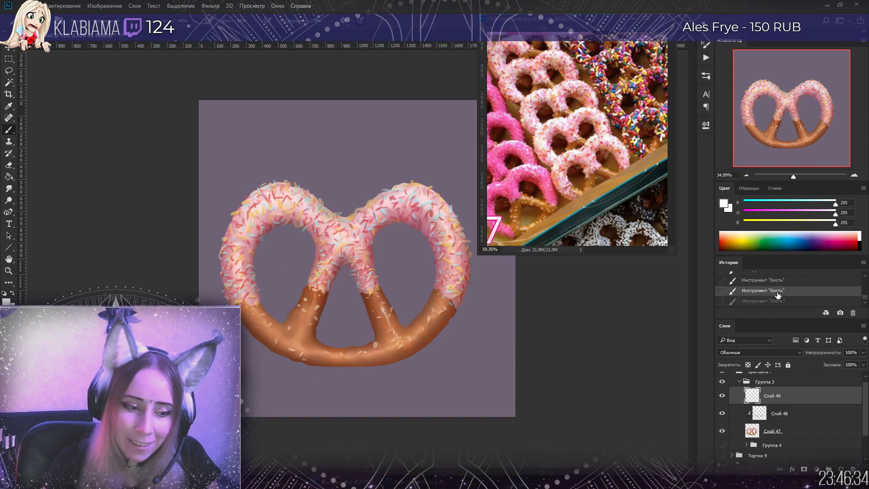
{"action": "left_click", "coordinate": [780, 302]}
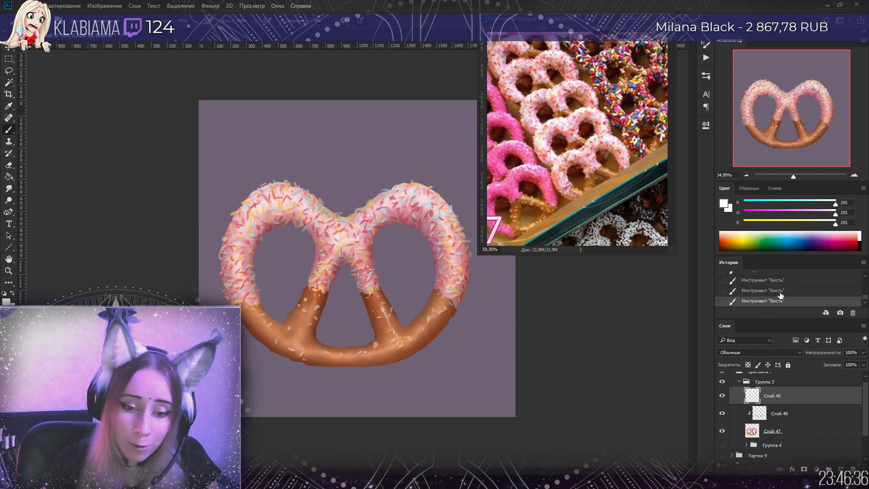
Undo the last highlight strokes and paint white highlights on the pink icing of the pretzel's upper loops on Слой 49
{"action": "scroll", "coordinate": [781, 295], "scroll_direction": "down", "scroll_amount": 2}
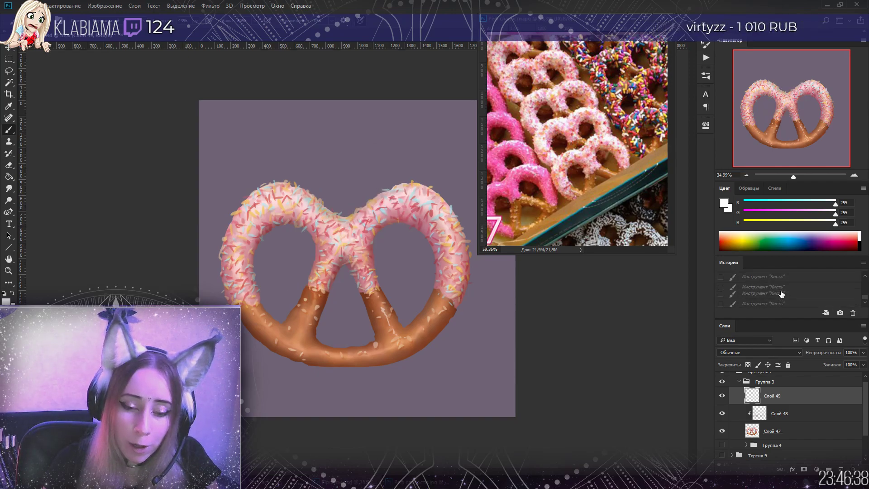
{"action": "scroll", "coordinate": [777, 294], "scroll_direction": "down", "scroll_amount": 1}
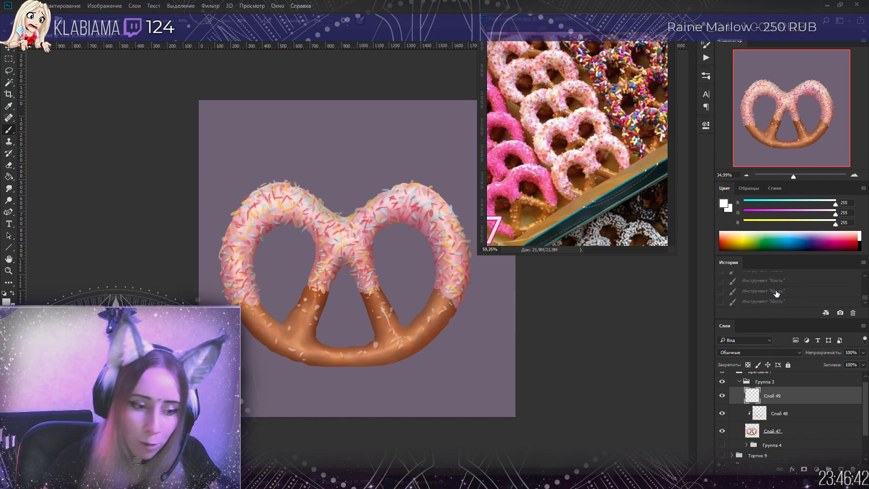
{"action": "left_click", "coordinate": [314, 213]}
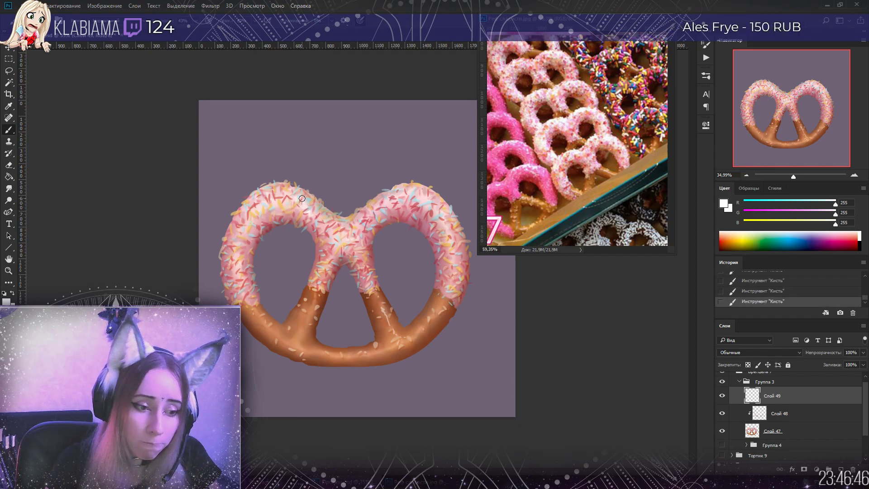
{"action": "left_click_drag", "start_coordinate": [273, 196], "coordinate": [270, 195]}
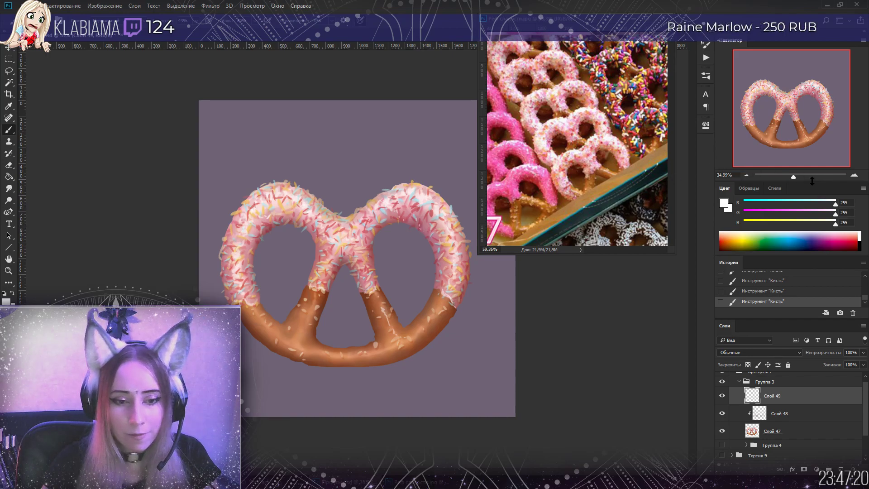
Compare the pretzel with and without the Слой 49 highlights and save the document
{"action": "left_click_drag", "start_coordinate": [796, 177], "coordinate": [793, 177]}
{"action": "left_click", "coordinate": [723, 396]}
{"action": "left_click", "coordinate": [723, 397]}
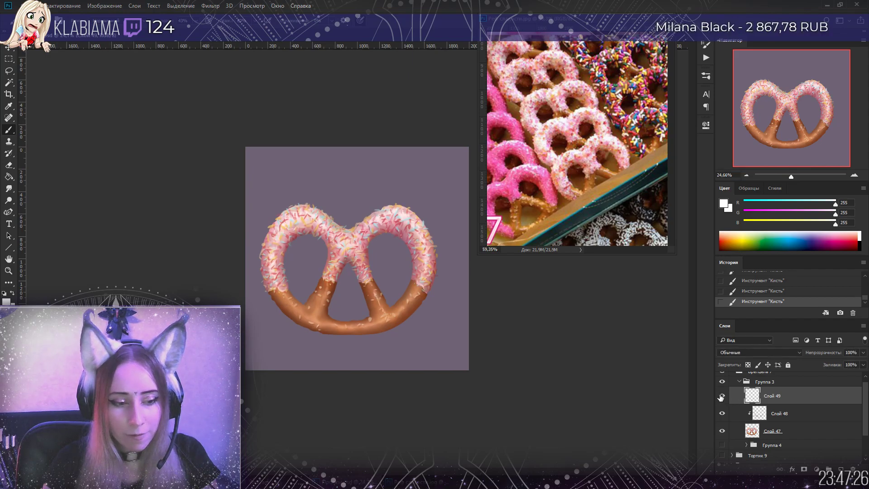
{"action": "scroll", "coordinate": [406, 292], "scroll_direction": "up", "scroll_amount": 3}
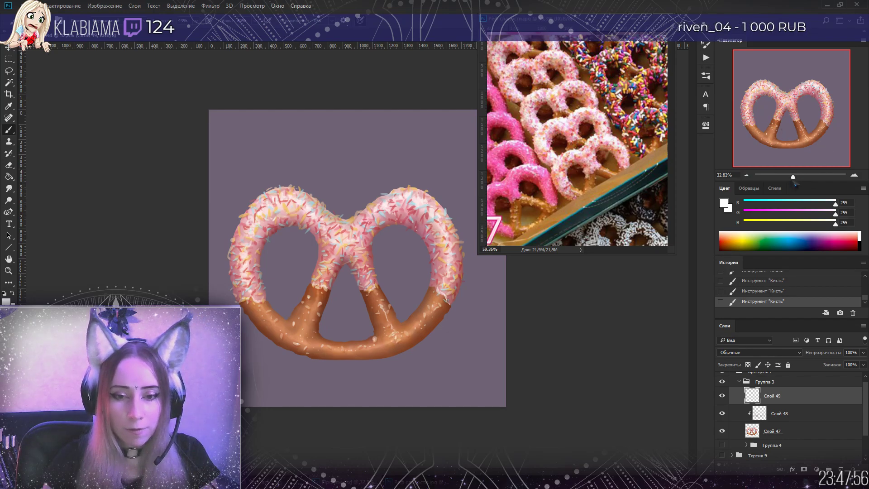
{"action": "left_click_drag", "start_coordinate": [796, 178], "coordinate": [800, 179]}
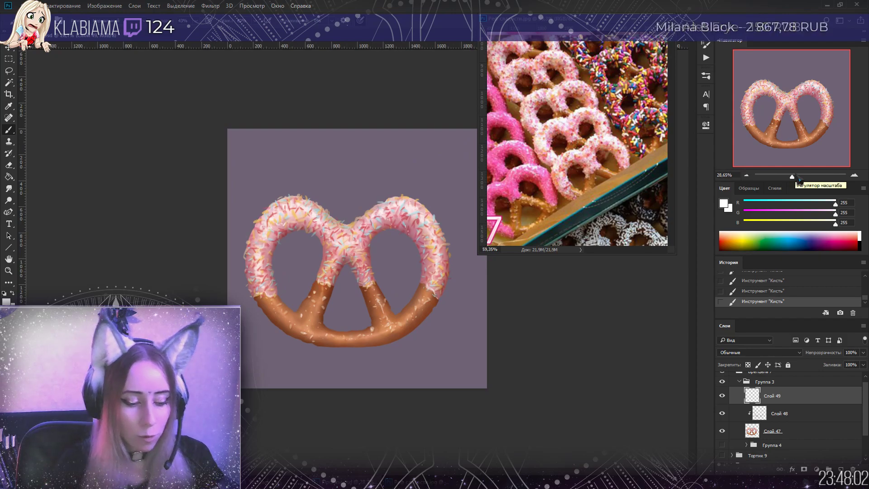
{"action": "key", "text": "ctrl+s"}
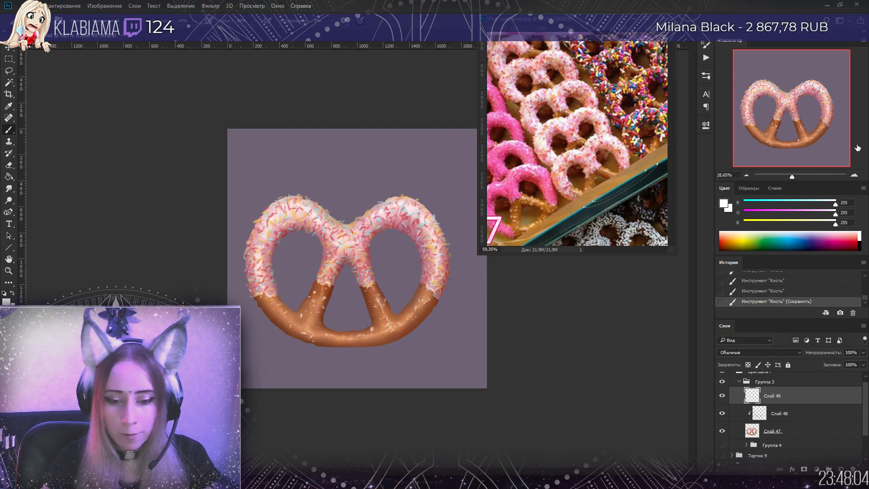
Duplicate Группа 3 and merge the duplicate into a single layer
{"action": "left_click", "coordinate": [739, 382]}
{"action": "key", "text": "ctrl+j"}
{"action": "key", "text": "ctrl+e"}
Rename the merged pretzel layer to Бретцель 7 копия, reusing the name of its parent group
{"action": "double_click", "coordinate": [762, 378]}
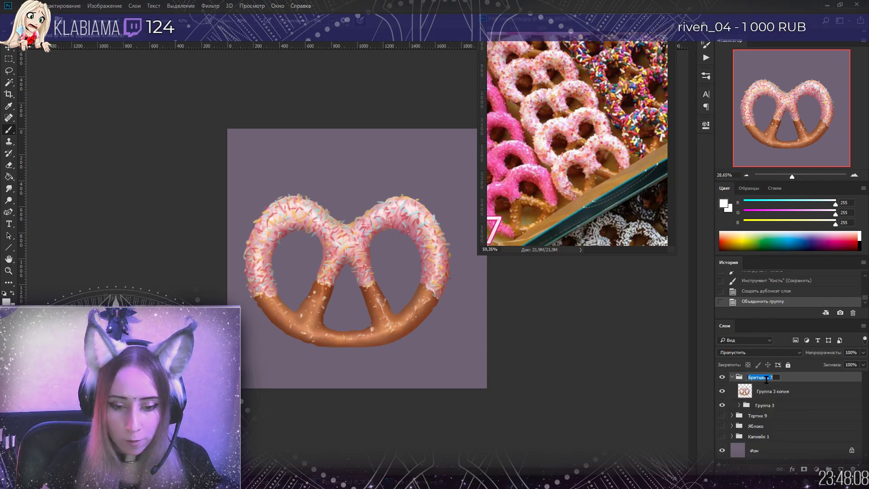
{"action": "key", "text": "ctrl+c"}
{"action": "key", "text": "Return"}
{"action": "double_click", "coordinate": [773, 392]}
{"action": "key", "text": "ctrl+v"}
{"action": "type", "text": "копи"}
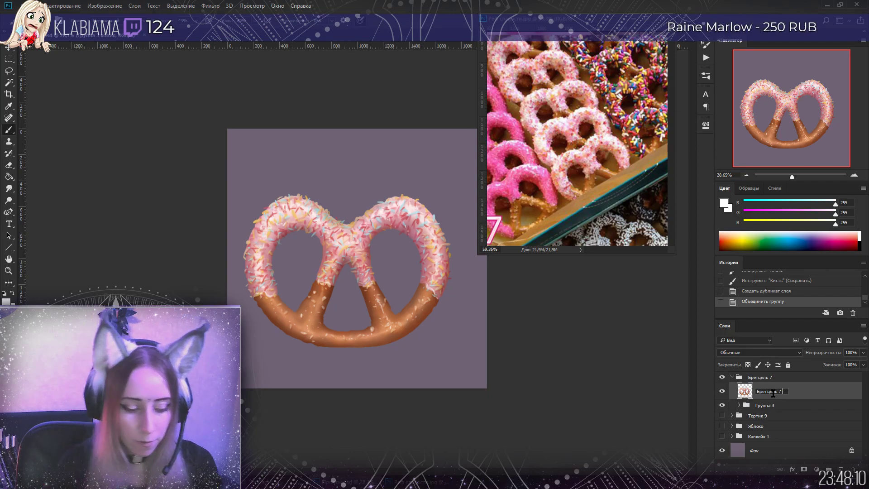
{"action": "type", "text": "я"}
{"action": "key", "text": "Return"}
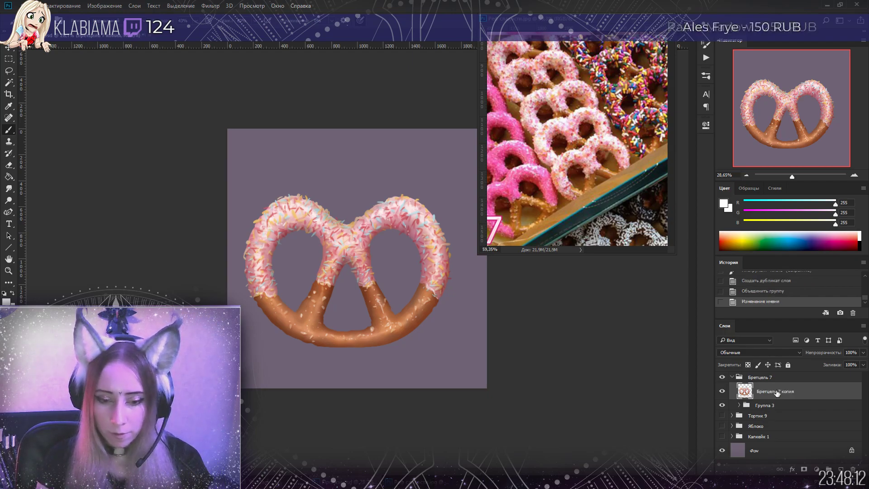
Duplicate Бретцель 7 копия, scale the duplicate down to a small pretzel about its centre, and hide the full-size versions
{"action": "key", "text": "ctrl+j"}
{"action": "left_click", "coordinate": [723, 409]}
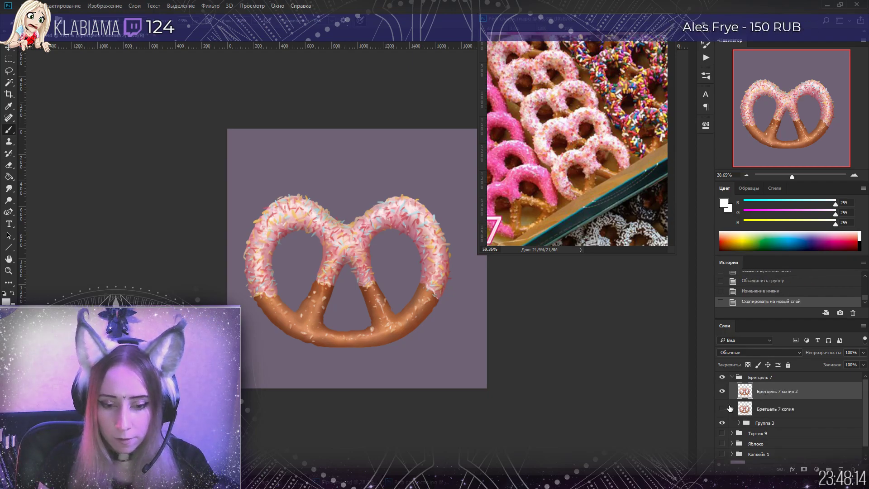
{"action": "scroll", "coordinate": [381, 239], "scroll_direction": "up", "scroll_amount": 2}
{"action": "right_click", "coordinate": [381, 238]}
{"action": "left_click", "coordinate": [469, 330]}
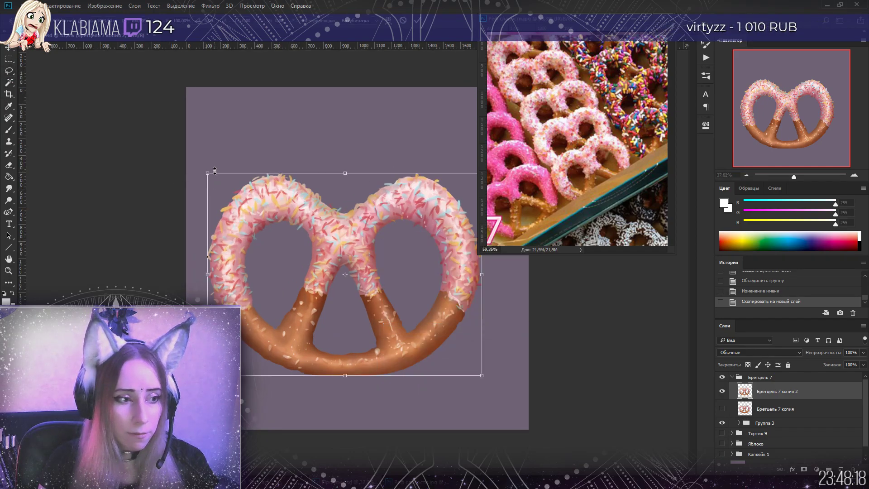
{"action": "left_click_drag", "start_coordinate": [208, 171], "coordinate": [331, 254]}
{"action": "key", "text": "Return"}
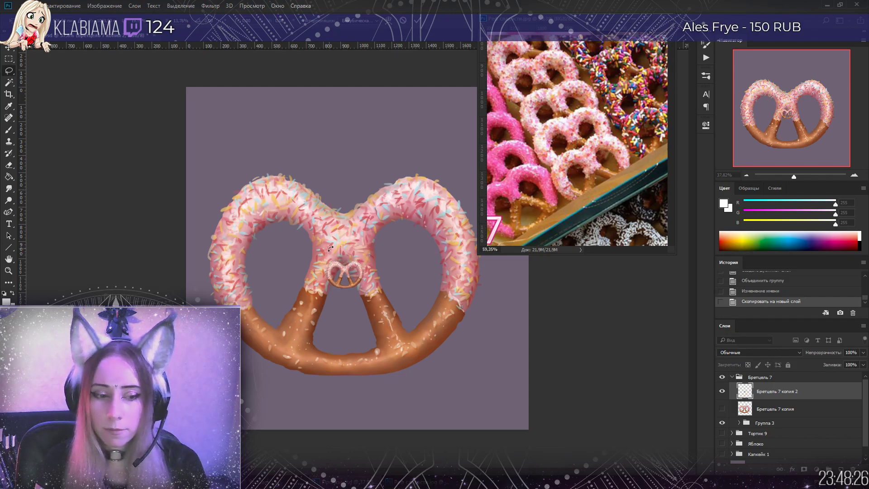
{"action": "left_click", "coordinate": [723, 423]}
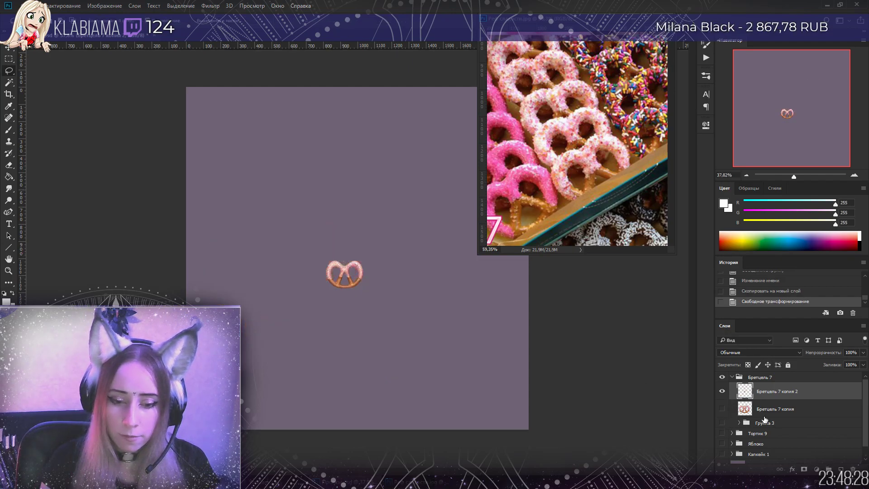
Move the layer Капкейк 1 копия out of its group to the top of the layer stack and collapse the group
{"action": "scroll", "coordinate": [765, 420], "scroll_direction": "down", "scroll_amount": 1}
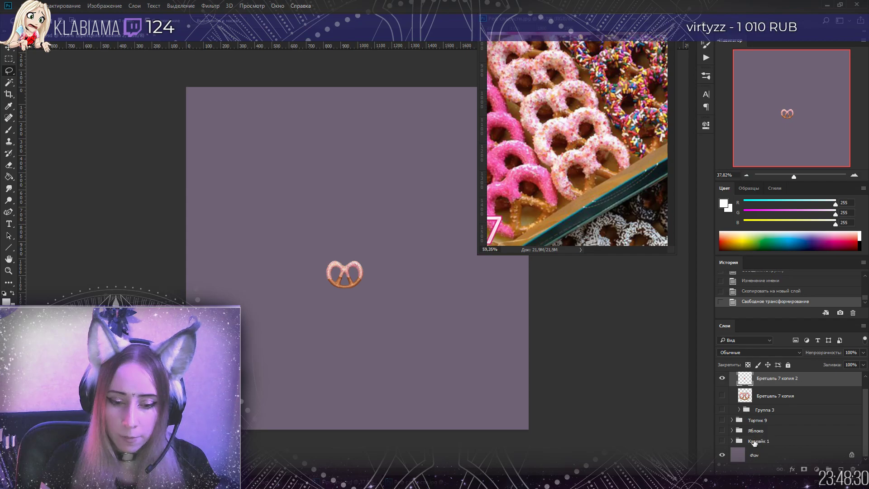
{"action": "left_click", "coordinate": [737, 442]}
{"action": "left_click", "coordinate": [732, 441]}
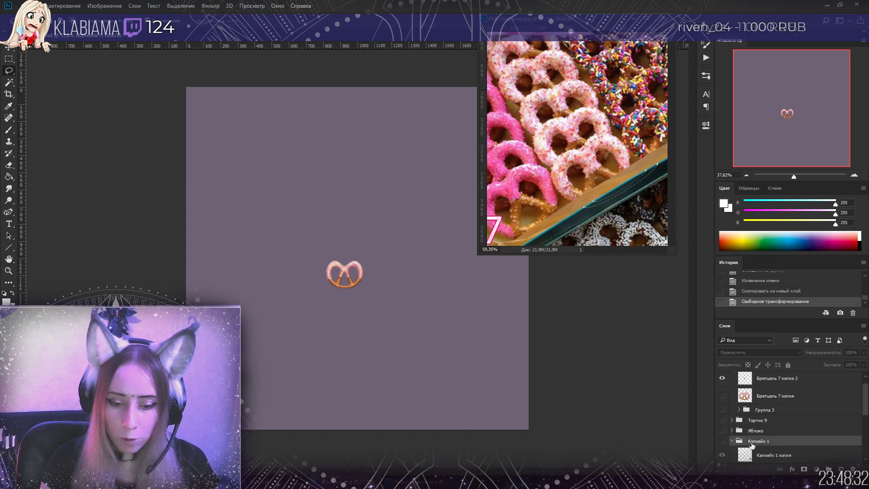
{"action": "scroll", "coordinate": [770, 432], "scroll_direction": "down", "scroll_amount": 2}
{"action": "left_click", "coordinate": [782, 425]}
{"action": "left_click_drag", "start_coordinate": [782, 427], "coordinate": [774, 369]}
{"action": "left_click", "coordinate": [735, 429]}
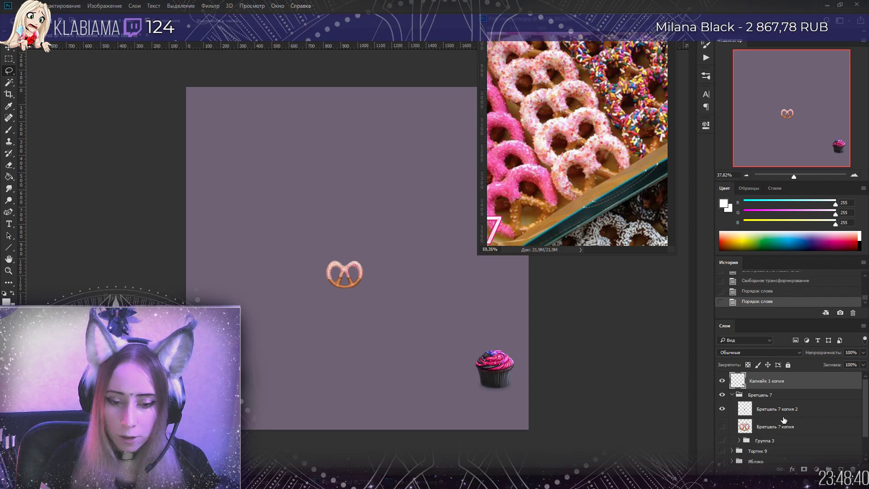
Move the layer Яблоко копия out of the Яблоко group to the upper end of the layer stack
{"action": "left_click", "coordinate": [732, 431]}
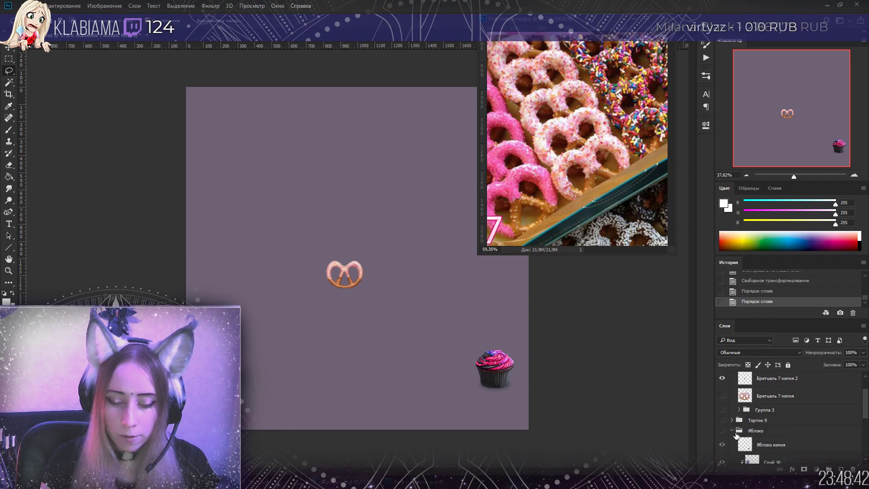
{"action": "left_click_drag", "start_coordinate": [765, 446], "coordinate": [781, 378]}
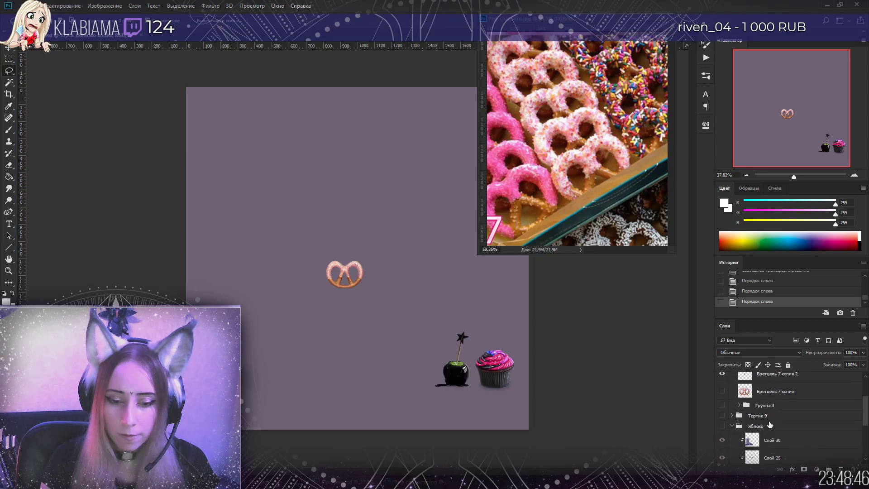
{"action": "left_click", "coordinate": [733, 431]}
Move Тортик 9 копия and Бретцель 7 копия 2 out of their groups to the top of the stack and collapse the groups
{"action": "left_click", "coordinate": [733, 420]}
{"action": "left_click_drag", "start_coordinate": [770, 437], "coordinate": [776, 361]}
{"action": "left_click_drag", "start_coordinate": [776, 357], "coordinate": [774, 377]}
{"action": "left_click_drag", "start_coordinate": [759, 441], "coordinate": [776, 376]}
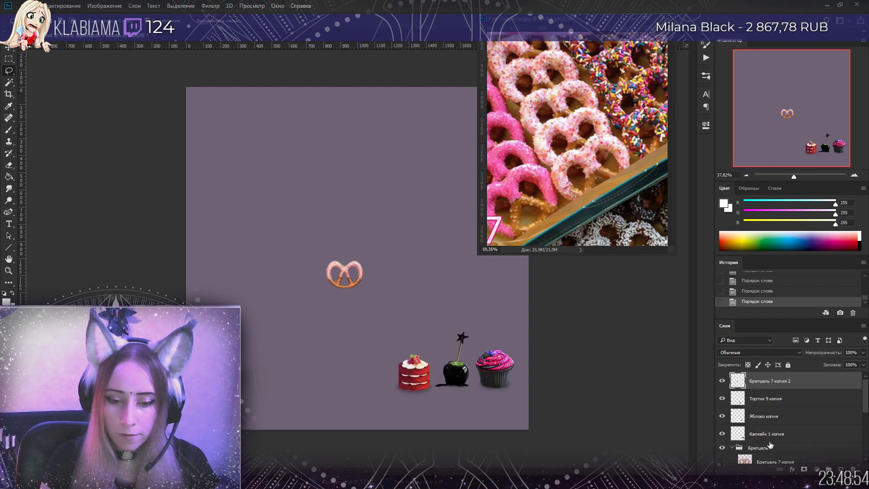
{"action": "scroll", "coordinate": [767, 437], "scroll_direction": "down", "scroll_amount": 1}
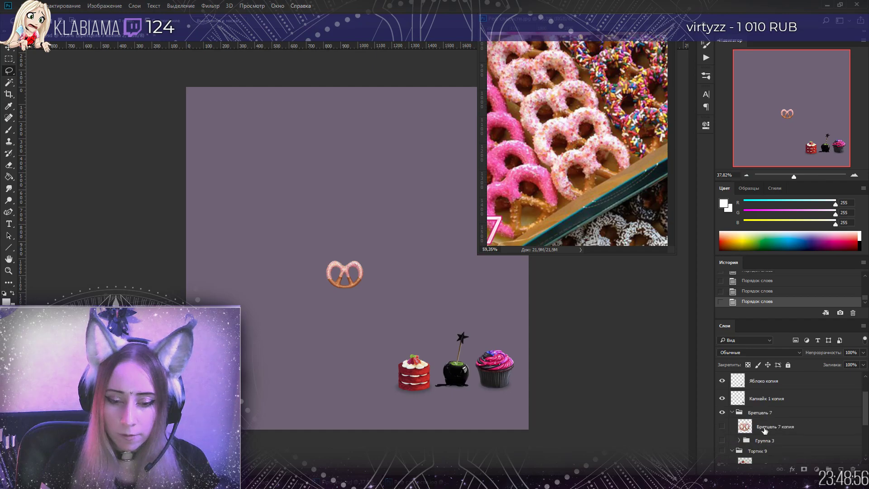
{"action": "left_click", "coordinate": [734, 413], "text": "ctrl"}
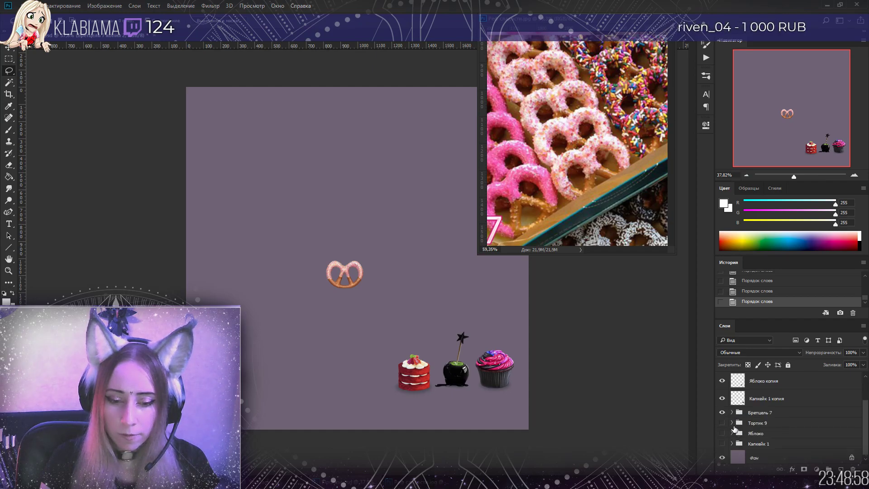
Place the small pretzel in the row directly left of the red cake and inspect the four sweets at 100% zoom
{"action": "left_click", "coordinate": [763, 400]}
{"action": "scroll", "coordinate": [764, 401], "scroll_direction": "up", "scroll_amount": 2}
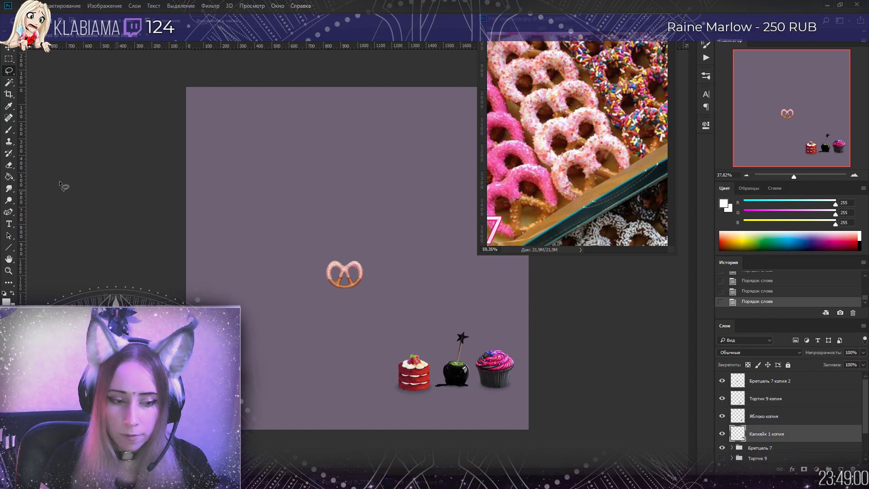
{"action": "key", "text": "v"}
{"action": "left_click", "coordinate": [779, 384]}
{"action": "left_click_drag", "start_coordinate": [340, 264], "coordinate": [375, 361]}
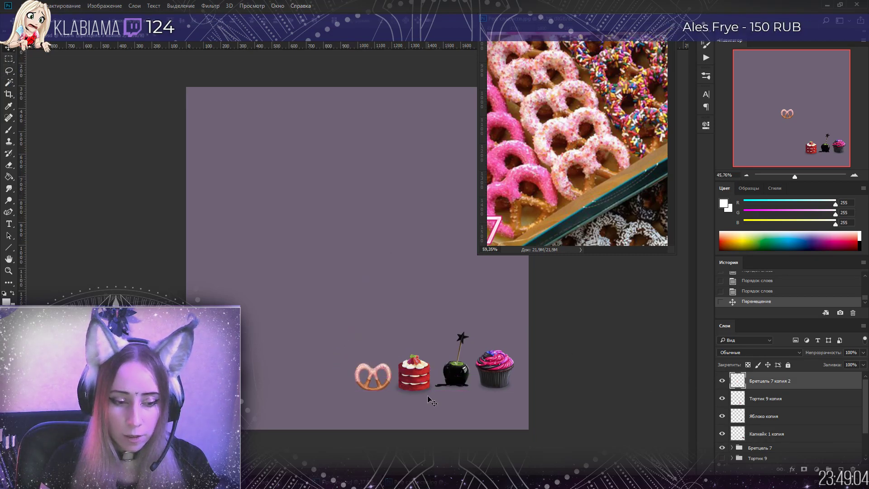
{"action": "scroll", "coordinate": [403, 348], "scroll_direction": "up", "scroll_amount": 3}
{"action": "scroll", "coordinate": [463, 410], "scroll_direction": "up", "scroll_amount": 2}
{"action": "left_click_drag", "start_coordinate": [785, 135], "coordinate": [799, 137]}
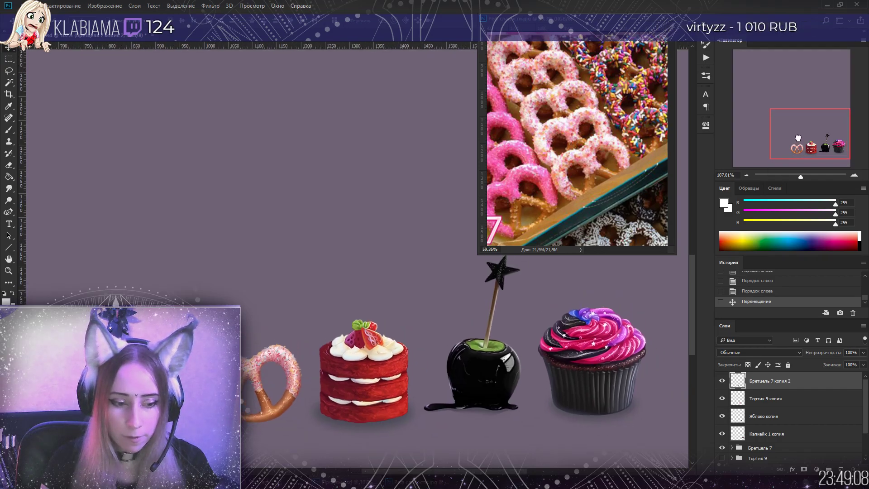
{"action": "scroll", "coordinate": [484, 349], "scroll_direction": "down", "scroll_amount": 1}
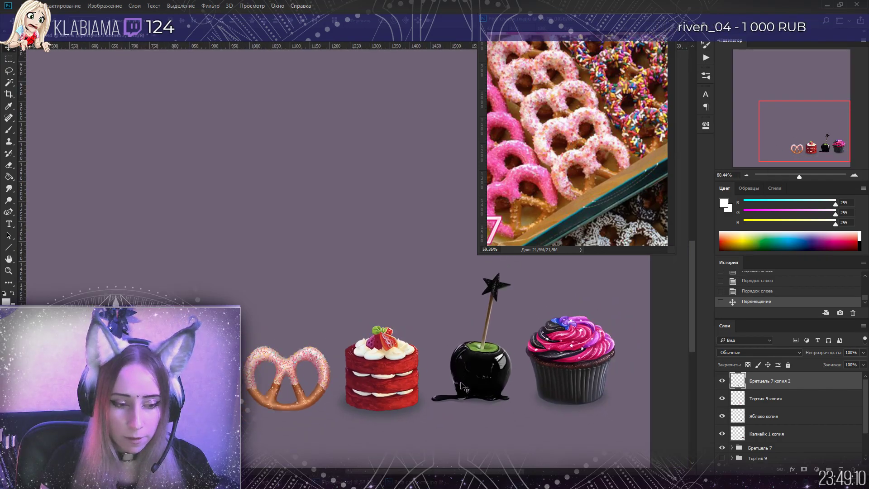
{"action": "left_click", "coordinate": [854, 175]}
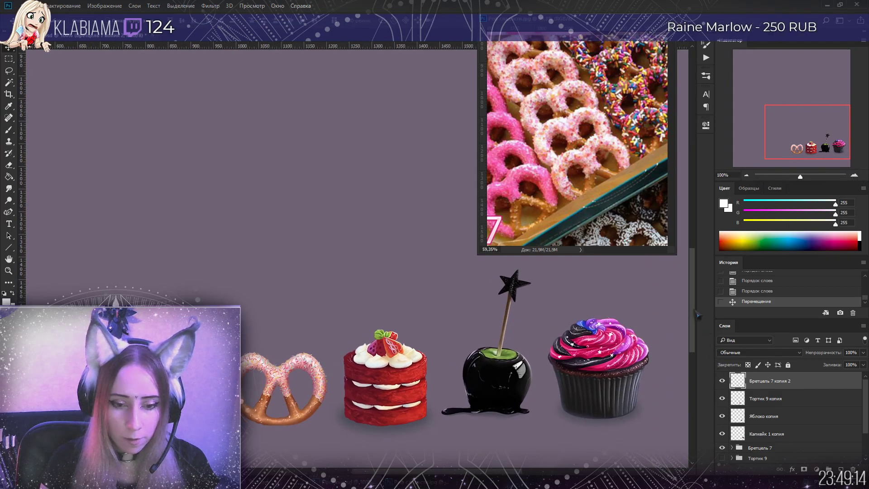
Group the four small sweets layers and name the group Мелкие
{"action": "scroll", "coordinate": [698, 314], "scroll_direction": "down", "scroll_amount": 1}
{"action": "left_click", "coordinate": [758, 431], "text": "shift"}
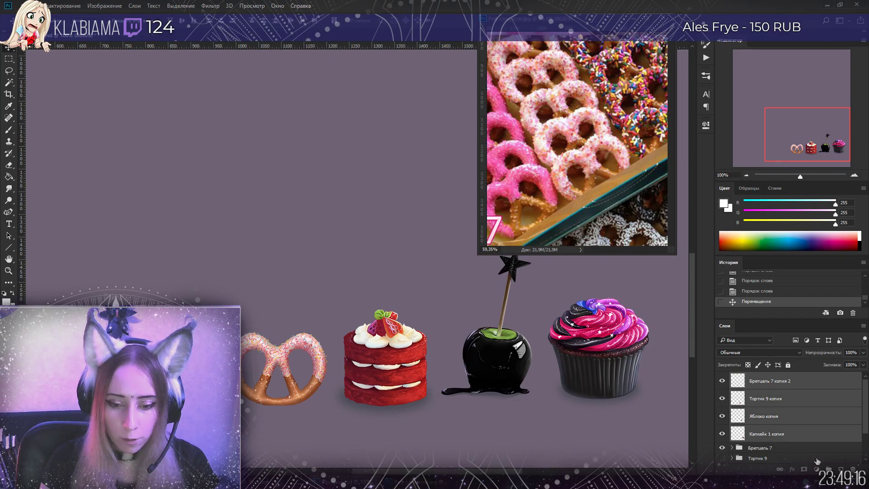
{"action": "key", "text": "ctrl+g"}
{"action": "double_click", "coordinate": [757, 376]}
{"action": "type", "text": "Мелки"}
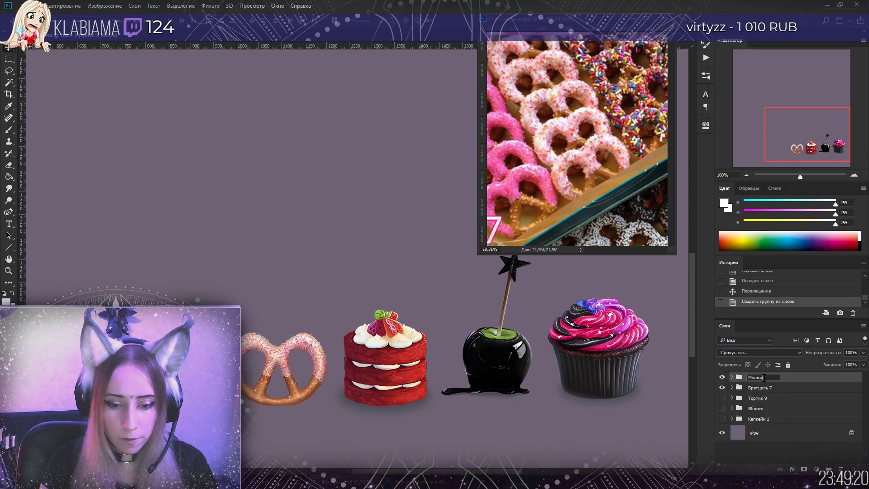
{"action": "type", "text": "е"}
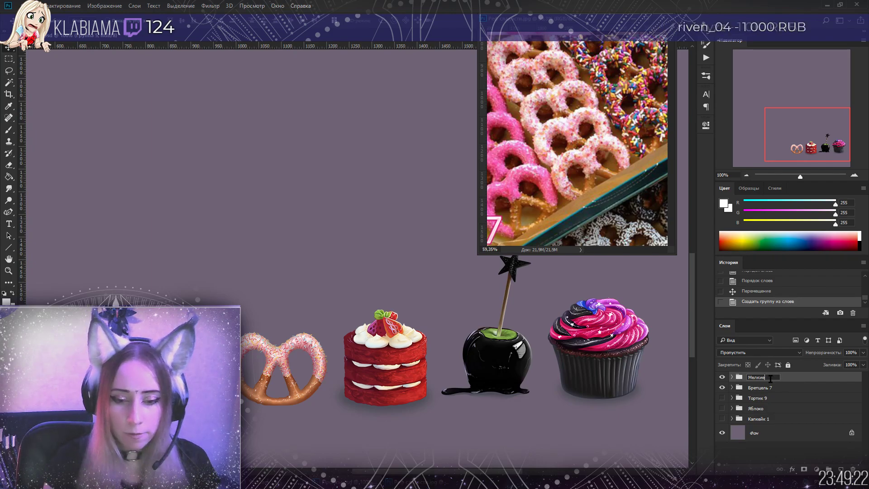
{"action": "key", "text": "Return"}
Move the Мелкие group to the upper-left part of the canvas
{"action": "left_click_drag", "start_coordinate": [511, 374], "coordinate": [344, 373]}
{"action": "left_click_drag", "start_coordinate": [346, 202], "coordinate": [269, 227]}
{"action": "left_click_drag", "start_coordinate": [410, 304], "coordinate": [317, 57]}
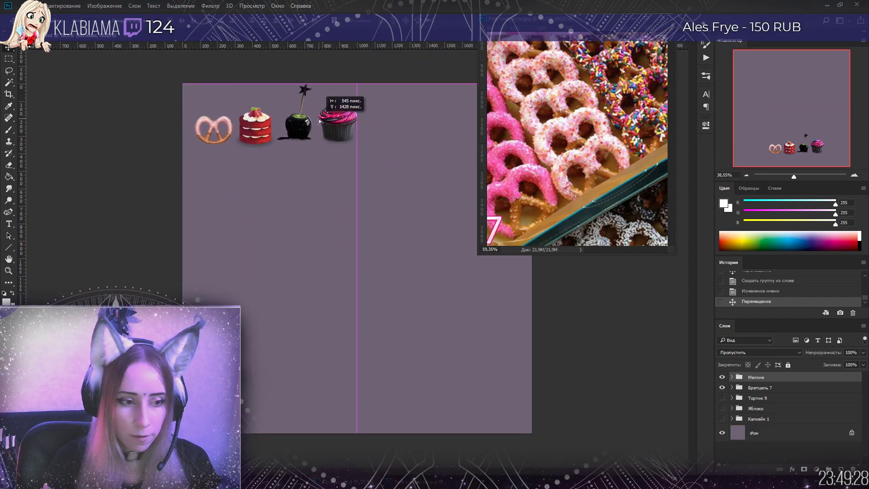
{"action": "scroll", "coordinate": [254, 123], "scroll_direction": "up", "scroll_amount": 3}
{"action": "scroll", "coordinate": [244, 93], "scroll_direction": "up", "scroll_amount": 3}
Shift the reference image window aside and lower the row of small sweets to about one third of the canvas height
{"action": "left_click_drag", "start_coordinate": [534, 18], "coordinate": [552, 18]}
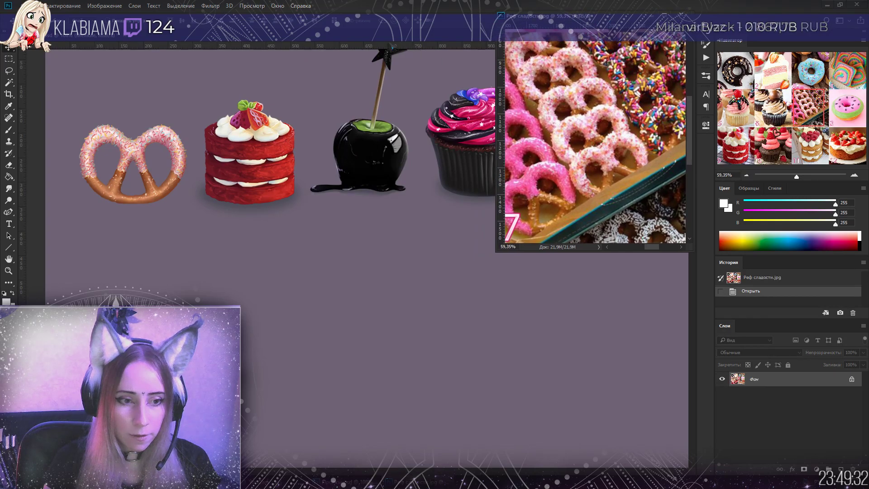
{"action": "left_click", "coordinate": [111, 39]}
{"action": "left_click_drag", "start_coordinate": [421, 144], "coordinate": [414, 367]}
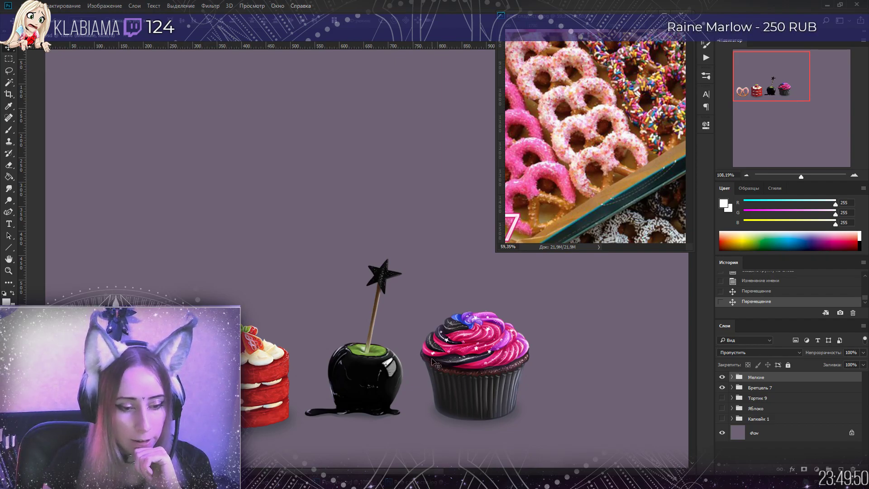
{"action": "scroll", "coordinate": [425, 377], "scroll_direction": "down", "scroll_amount": 2}
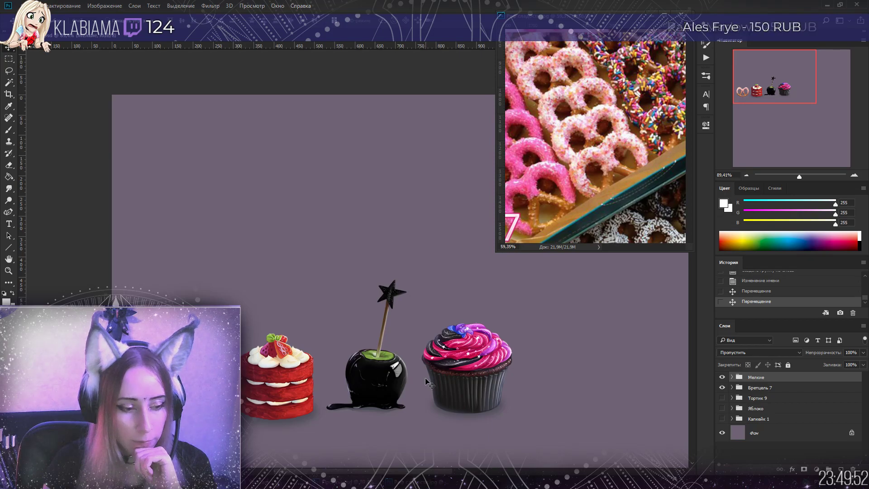
Hide the Бретцель 7 and Мелкие groups and move Мелкие below Капкейк 1, directly above the background layer
{"action": "scroll", "coordinate": [425, 377], "scroll_direction": "down", "scroll_amount": 2}
{"action": "scroll", "coordinate": [425, 377], "scroll_direction": "down", "scroll_amount": 2}
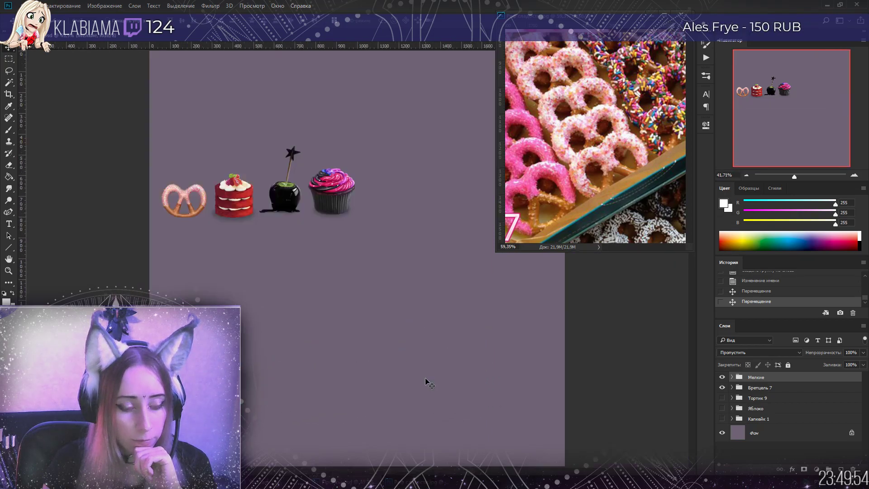
{"action": "scroll", "coordinate": [194, 208], "scroll_direction": "up", "scroll_amount": 4}
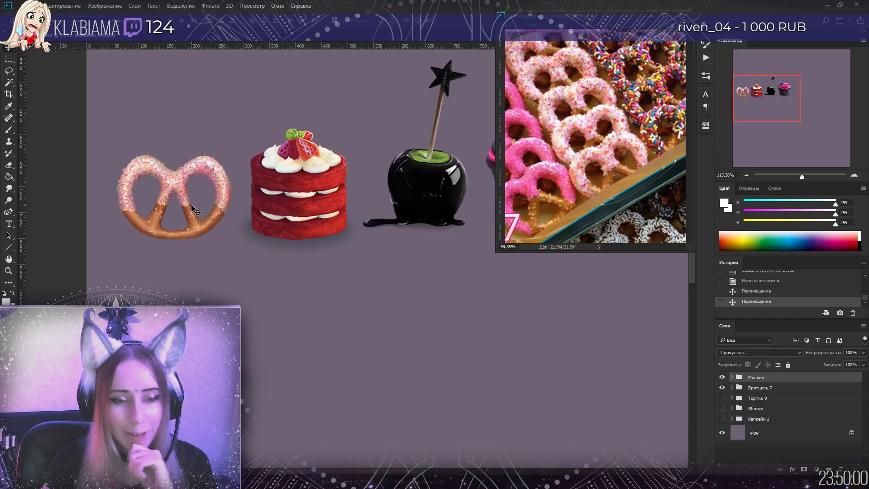
{"action": "scroll", "coordinate": [195, 209], "scroll_direction": "down", "scroll_amount": 3}
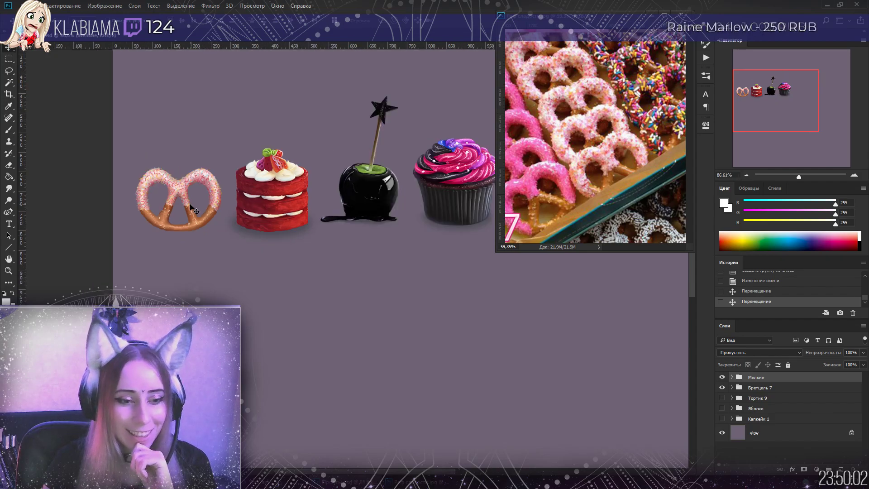
{"action": "scroll", "coordinate": [193, 209], "scroll_direction": "down", "scroll_amount": 1}
{"action": "left_click", "coordinate": [723, 387]}
{"action": "left_click", "coordinate": [722, 377]}
{"action": "left_click_drag", "start_coordinate": [775, 382], "coordinate": [775, 424]}
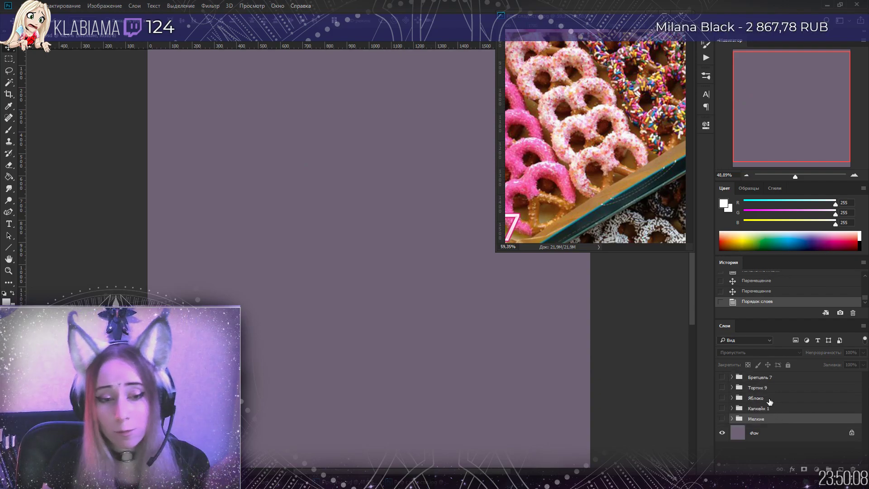
{"action": "scroll", "coordinate": [326, 203], "scroll_direction": "down", "scroll_amount": 1}
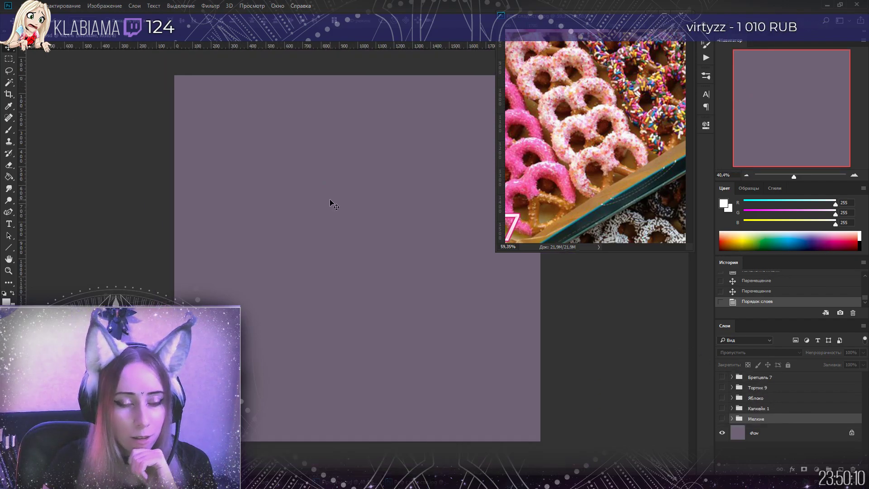
Dock the sweets reference image into the main workspace and view the whole collage of twelve pictures
{"action": "left_click_drag", "start_coordinate": [568, 16], "coordinate": [396, 37]}
{"action": "scroll", "coordinate": [342, 249], "scroll_direction": "down", "scroll_amount": 4}
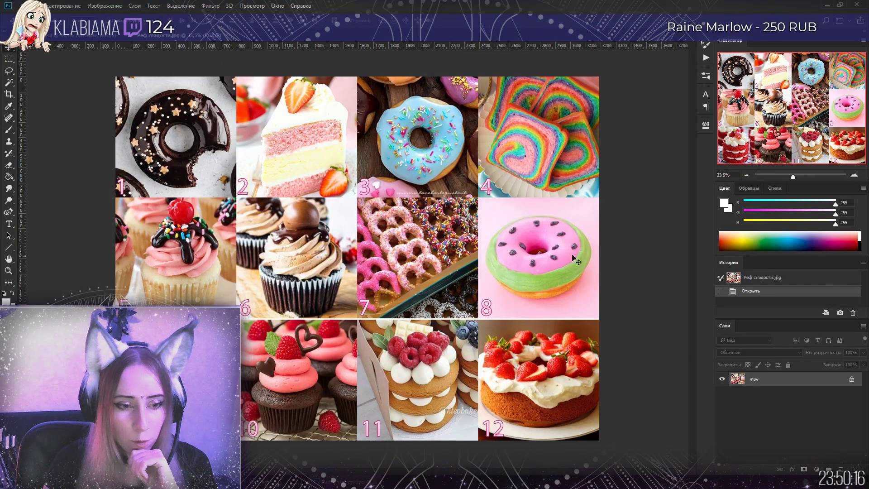
{"action": "scroll", "coordinate": [526, 278], "scroll_direction": "down", "scroll_amount": 1}
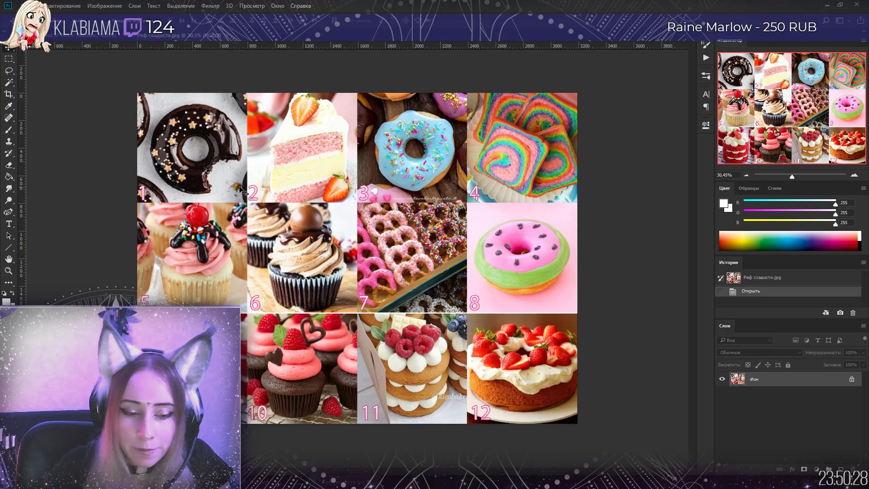
Save the props document and return to the sweets reference image
{"action": "left_click", "coordinate": [93, 35]}
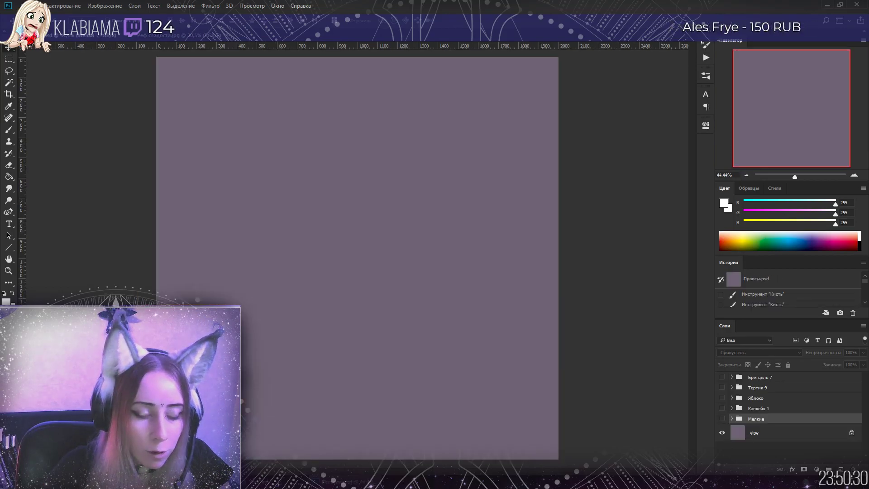
{"action": "key", "text": "ctrl+s"}
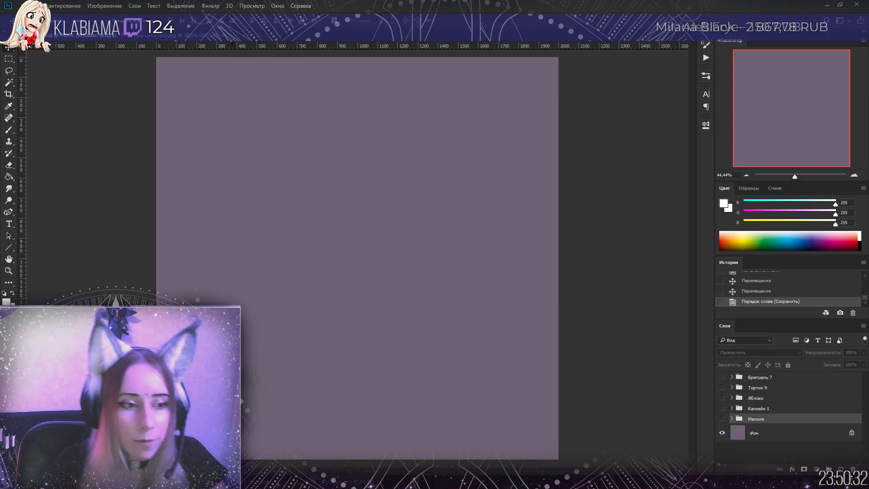
{"action": "left_click", "coordinate": [192, 37]}
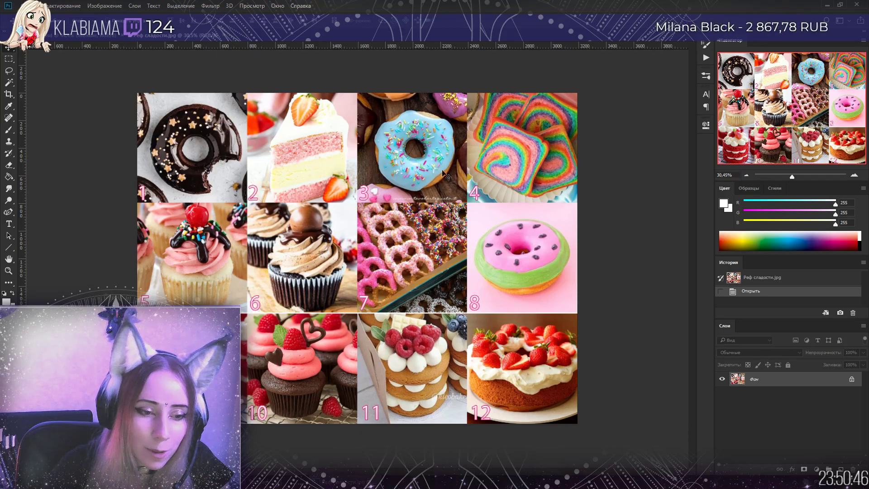
Float the sweets reference in its own window, shrink it and place it over the canvas's upper-right corner
{"action": "scroll", "coordinate": [535, 237], "scroll_direction": "up", "scroll_amount": 2}
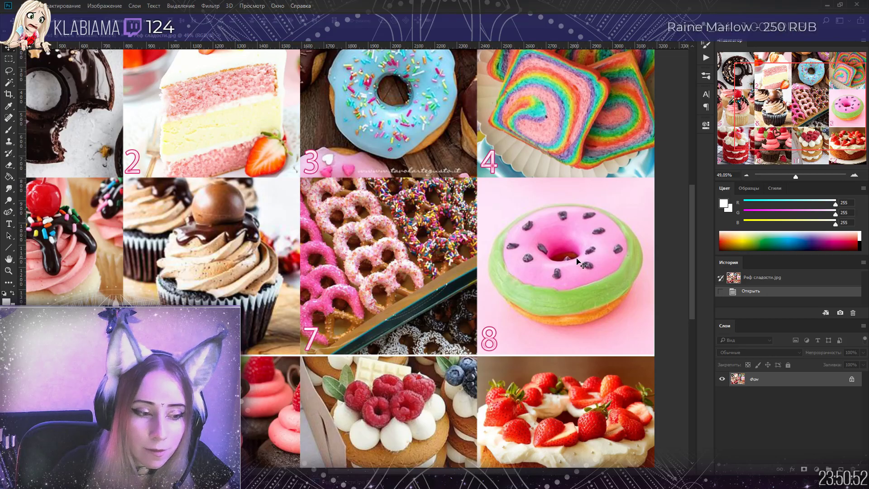
{"action": "scroll", "coordinate": [589, 268], "scroll_direction": "down", "scroll_amount": 2}
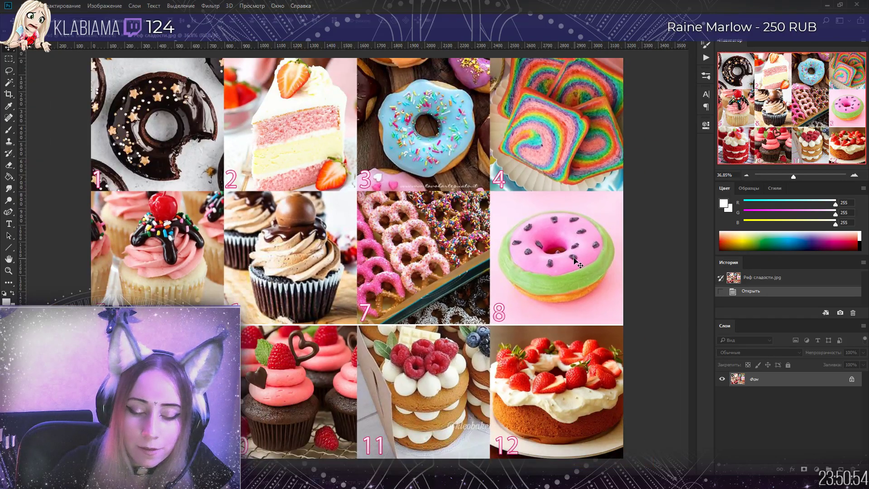
{"action": "scroll", "coordinate": [588, 260], "scroll_direction": "up", "scroll_amount": 3}
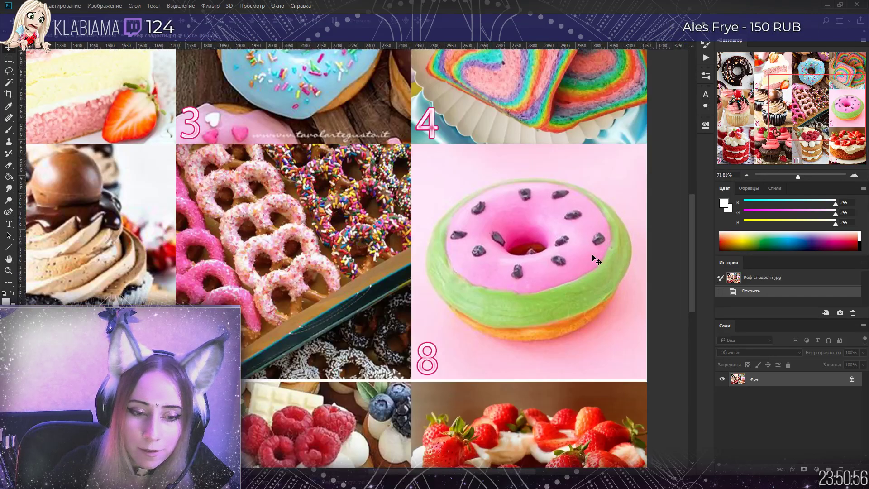
{"action": "scroll", "coordinate": [593, 259], "scroll_direction": "up", "scroll_amount": 1}
{"action": "scroll", "coordinate": [589, 258], "scroll_direction": "up", "scroll_amount": 1}
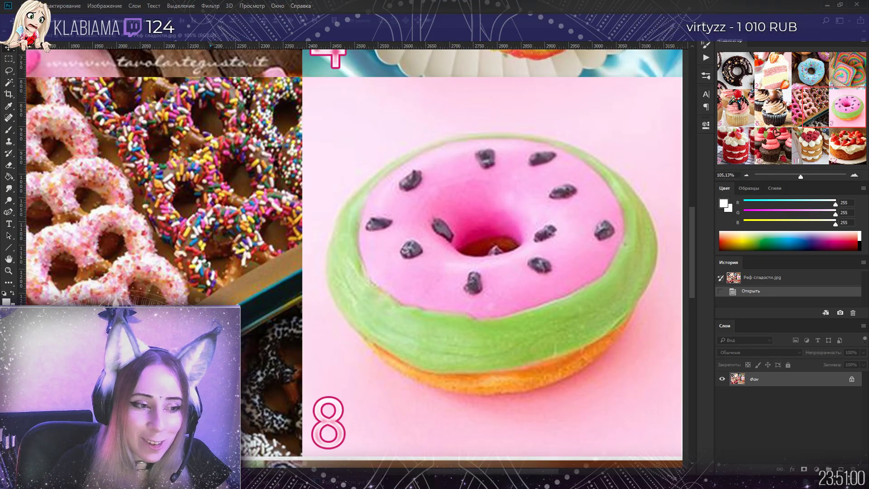
{"action": "left_click_drag", "start_coordinate": [212, 41], "coordinate": [232, 121]}
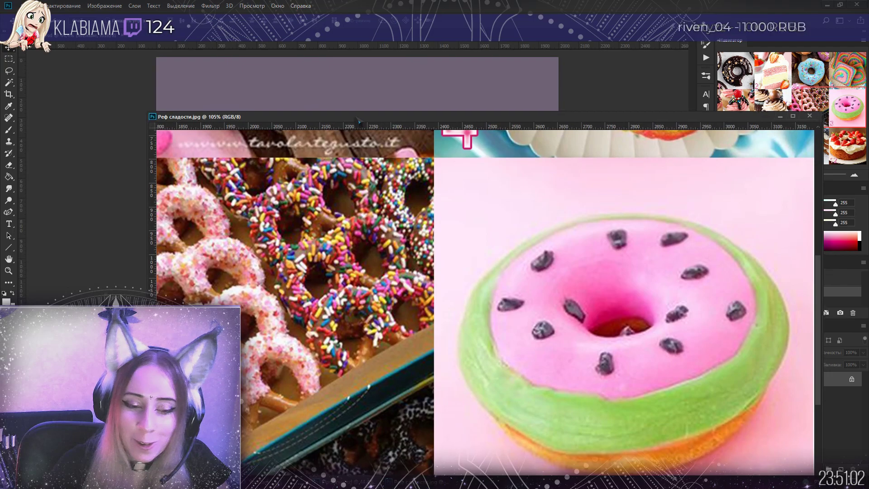
{"action": "left_click_drag", "start_coordinate": [359, 118], "coordinate": [335, 48]}
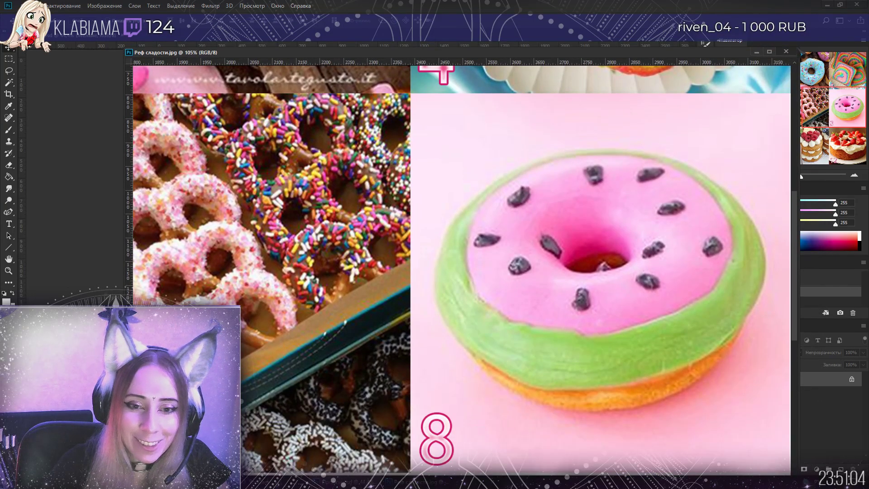
{"action": "left_click_drag", "start_coordinate": [800, 51], "coordinate": [315, 285]}
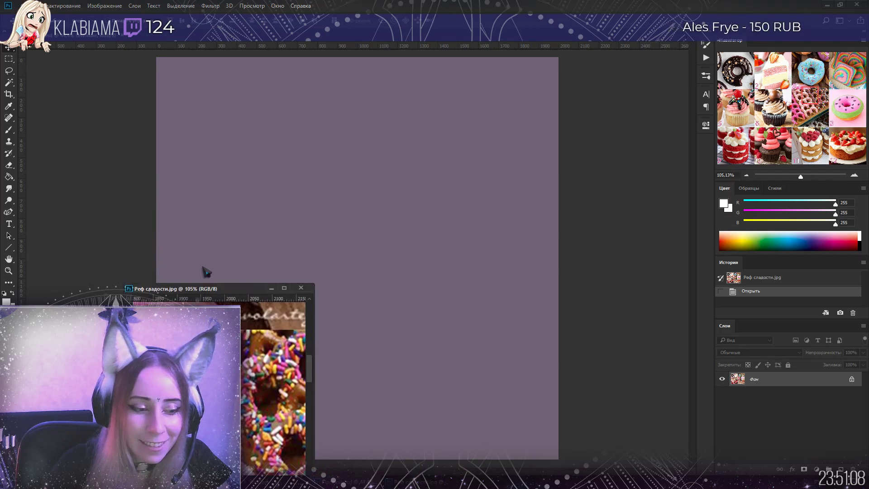
{"action": "left_click_drag", "start_coordinate": [227, 290], "coordinate": [602, 25]}
Adjust the reference window's size and frame the watermelon doughnut, picture 8, in it at about 49% zoom
{"action": "scroll", "coordinate": [622, 151], "scroll_direction": "down", "scroll_amount": 4}
{"action": "scroll", "coordinate": [626, 155], "scroll_direction": "down", "scroll_amount": 3}
{"action": "left_click_drag", "start_coordinate": [651, 221], "coordinate": [664, 228]}
{"action": "scroll", "coordinate": [633, 211], "scroll_direction": "down", "scroll_amount": 3}
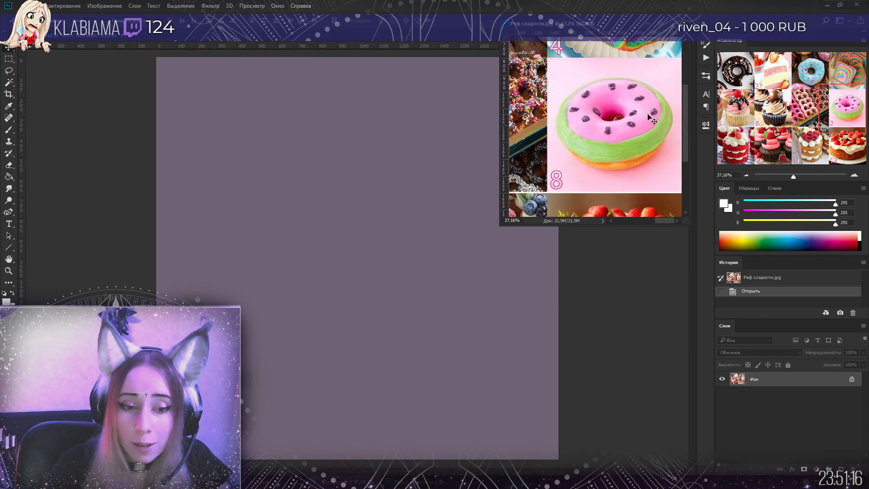
{"action": "scroll", "coordinate": [652, 118], "scroll_direction": "up", "scroll_amount": 1}
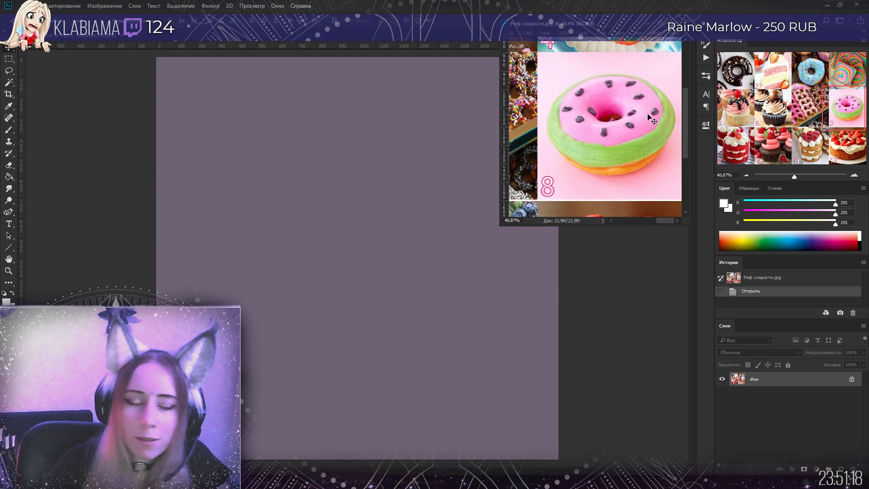
{"action": "scroll", "coordinate": [652, 106], "scroll_direction": "up", "scroll_amount": 2}
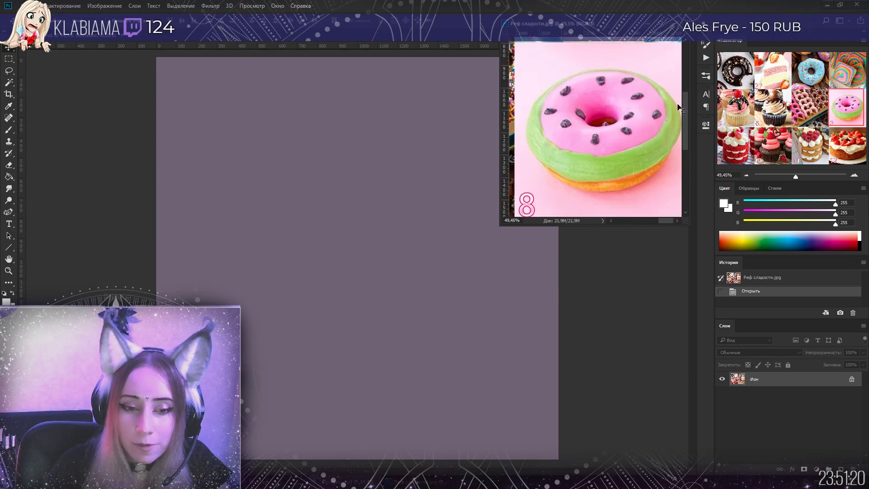
{"action": "left_click", "coordinate": [679, 220]}
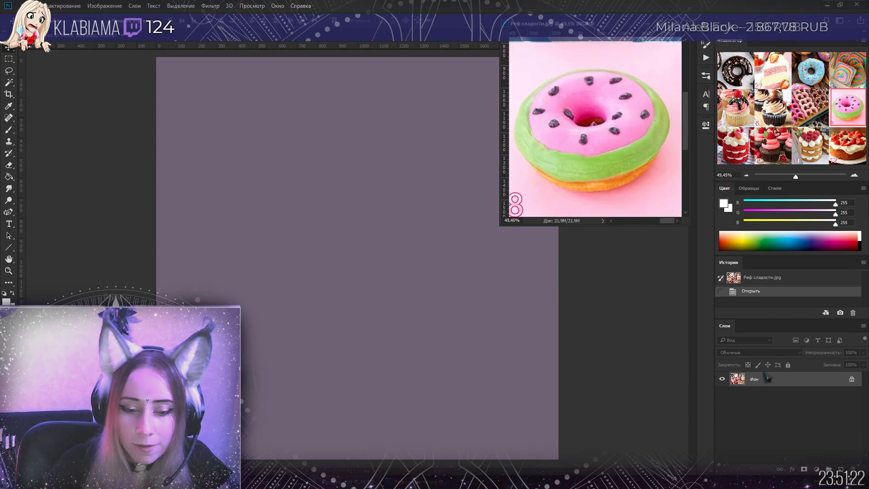
In the props document, create a new group above Бретцель 7 and name it Пончик 8
{"action": "left_click", "coordinate": [88, 40]}
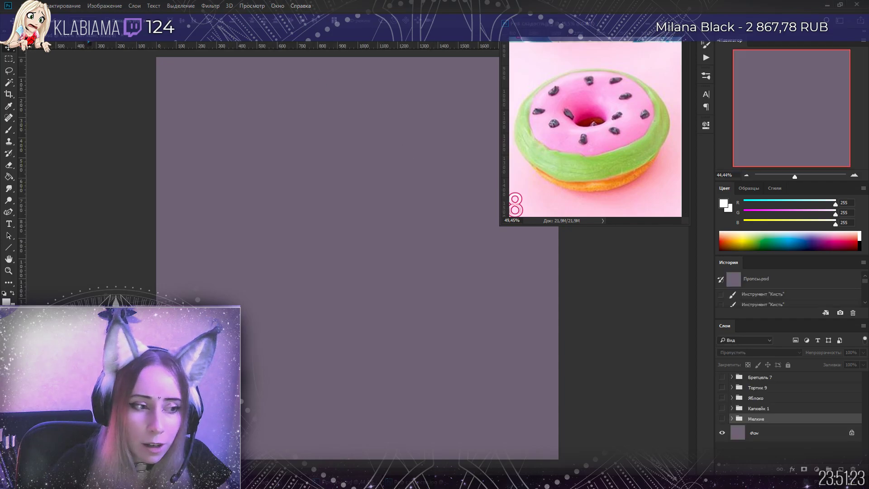
{"action": "left_click", "coordinate": [747, 378]}
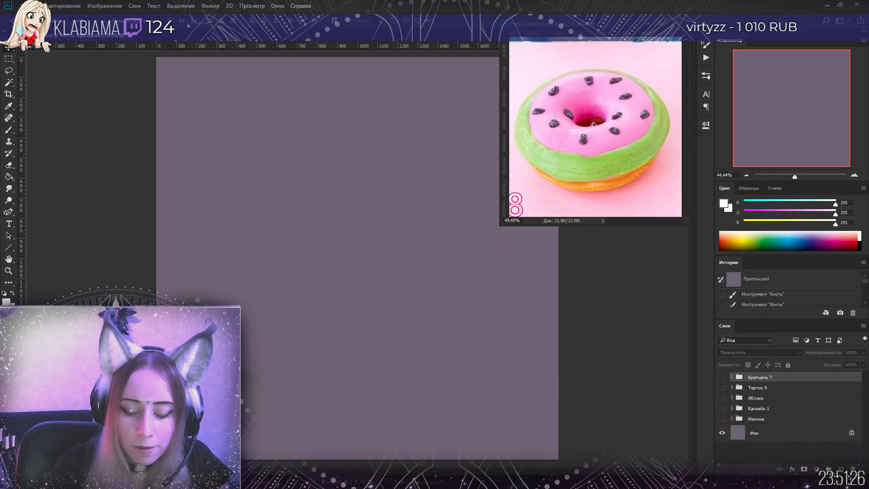
{"action": "left_click", "coordinate": [829, 470]}
{"action": "double_click", "coordinate": [762, 377]}
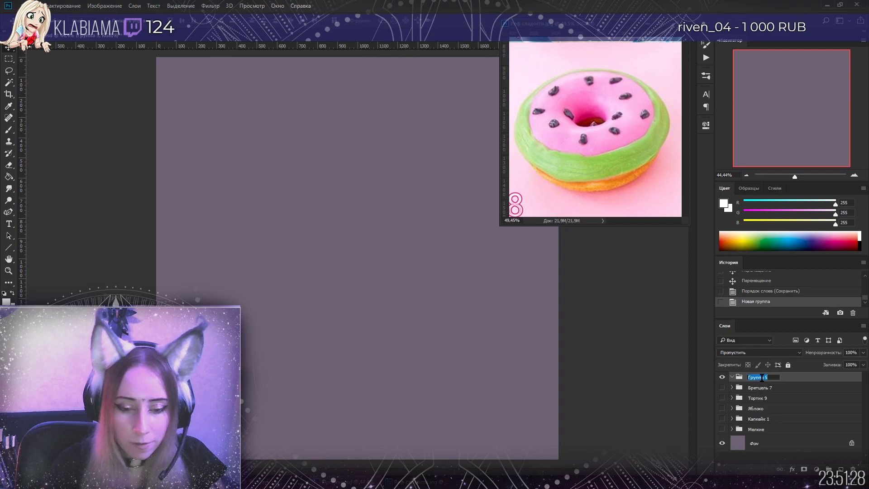
{"action": "type", "text": "Пончик 8"}
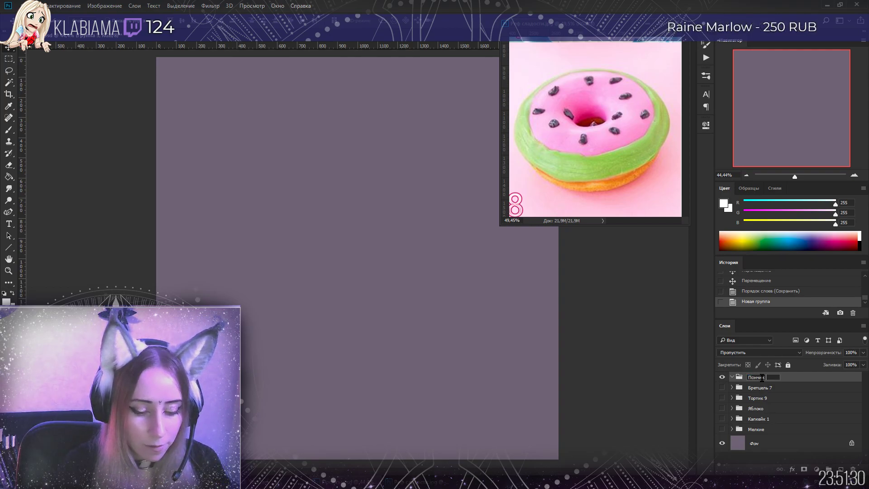
{"action": "key", "text": "Return"}
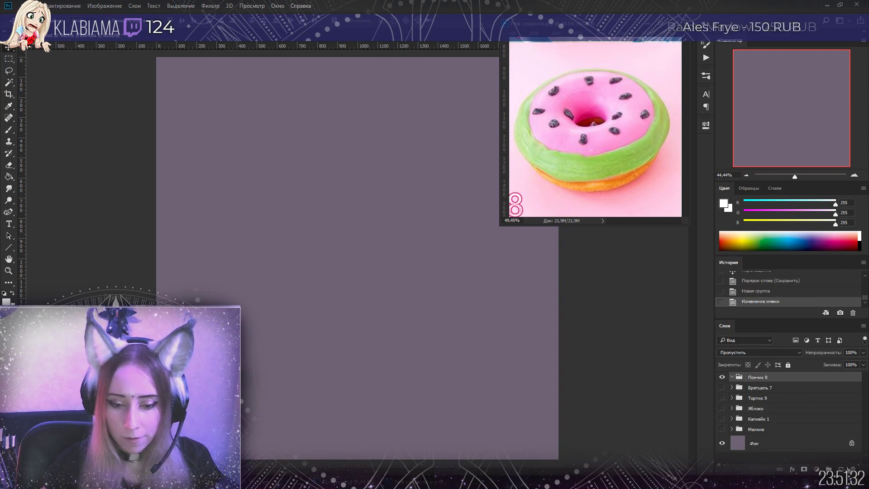
Add a layer in the Пончик 8 group and brush a black elliptical doughnut outline about 1300 px wide and 830 px high
{"action": "left_click", "coordinate": [835, 465]}
{"action": "left_click", "coordinate": [862, 247]}
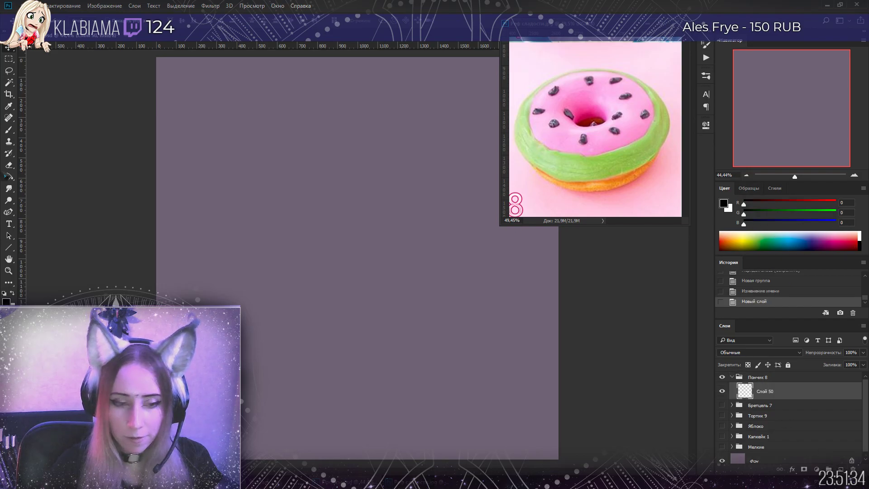
{"action": "key", "text": "b"}
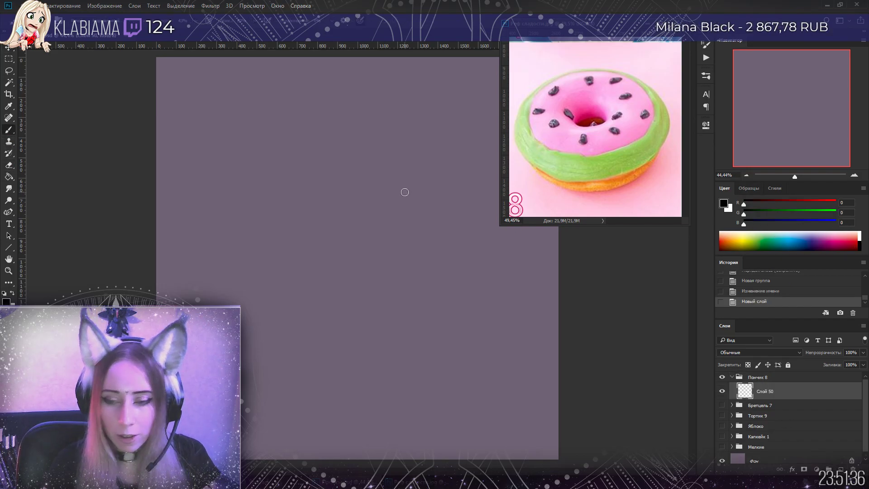
{"action": "left_click", "coordinate": [103, 89]}
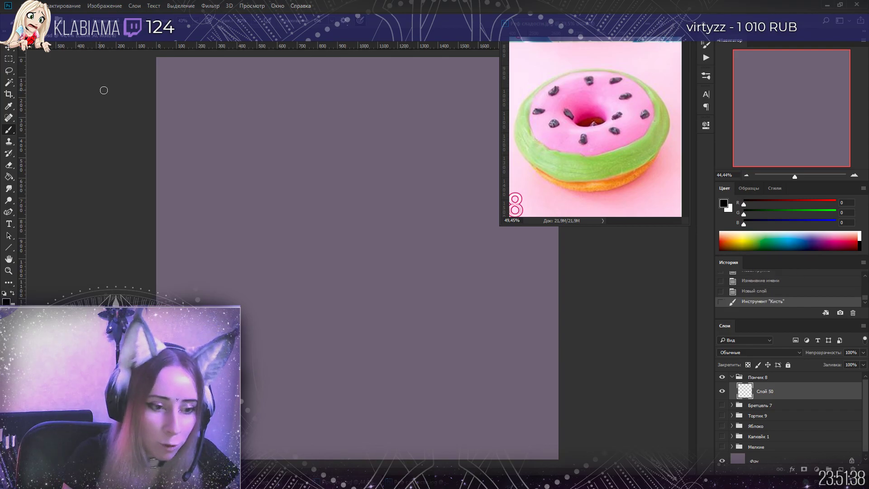
{"action": "left_click_drag", "start_coordinate": [281, 179], "coordinate": [398, 193]}
{"action": "mouse_move", "coordinate": [258, 193]}
{"action": "left_mouse_down"}
{"action": "mouse_move", "coordinate": [412, 195]}
{"action": "mouse_move", "coordinate": [249, 208]}
{"action": "left_mouse_up"}
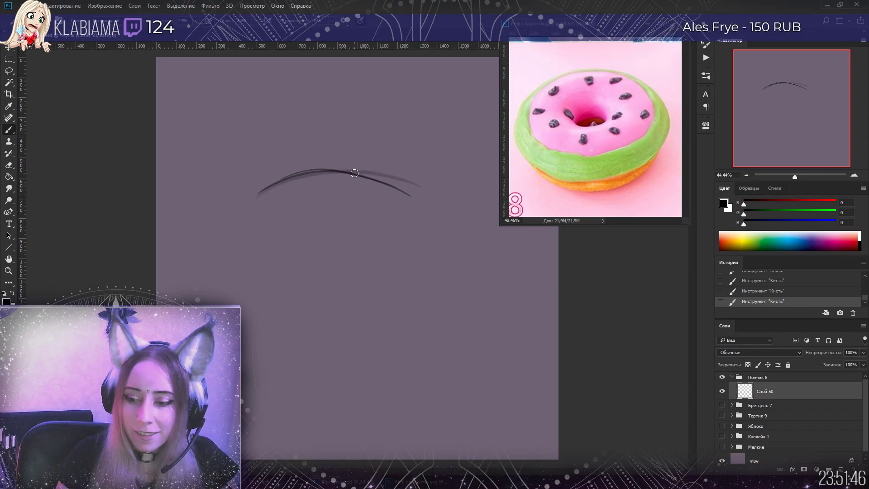
{"action": "left_click_drag", "start_coordinate": [406, 179], "coordinate": [225, 209]}
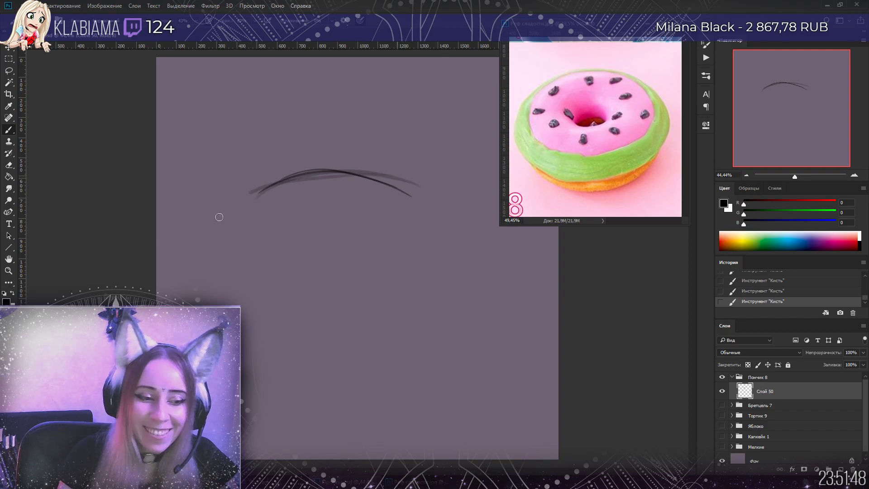
{"action": "mouse_move", "coordinate": [276, 183]}
{"action": "left_mouse_down"}
{"action": "mouse_move", "coordinate": [217, 214]}
{"action": "mouse_move", "coordinate": [206, 242]}
{"action": "left_mouse_up"}
{"action": "mouse_move", "coordinate": [236, 286]}
{"action": "left_mouse_down"}
{"action": "mouse_move", "coordinate": [258, 304]}
{"action": "mouse_move", "coordinate": [396, 293]}
{"action": "mouse_move", "coordinate": [330, 202]}
{"action": "mouse_move", "coordinate": [278, 180]}
{"action": "left_mouse_up"}
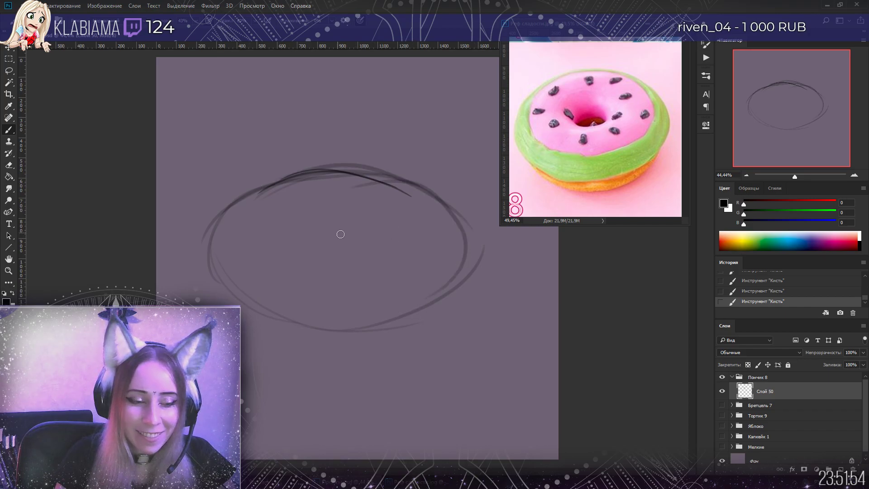
Sketch the doughnut's small central hole and reinforce its outer contour, adding curved lines for the lower dough side
{"action": "left_click_drag", "start_coordinate": [312, 247], "coordinate": [350, 260]}
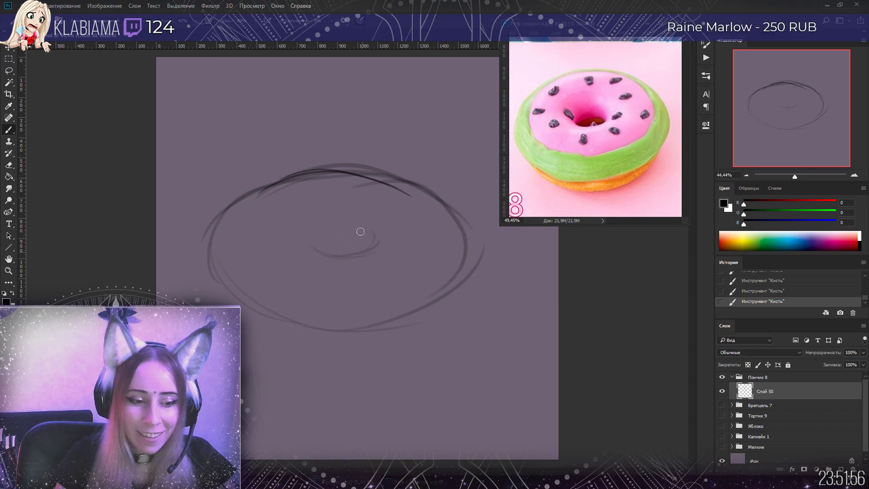
{"action": "mouse_move", "coordinate": [317, 245]}
{"action": "left_mouse_down"}
{"action": "mouse_move", "coordinate": [365, 251]}
{"action": "mouse_move", "coordinate": [376, 243]}
{"action": "mouse_move", "coordinate": [308, 242]}
{"action": "mouse_move", "coordinate": [374, 239]}
{"action": "mouse_move", "coordinate": [303, 244]}
{"action": "mouse_move", "coordinate": [368, 217]}
{"action": "left_mouse_up"}
{"action": "left_click_drag", "start_coordinate": [266, 186], "coordinate": [247, 306]}
{"action": "left_click_drag", "start_coordinate": [231, 213], "coordinate": [389, 301]}
{"action": "mouse_move", "coordinate": [294, 316]}
{"action": "left_mouse_down"}
{"action": "mouse_move", "coordinate": [447, 210]}
{"action": "mouse_move", "coordinate": [439, 202]}
{"action": "left_mouse_up"}
{"action": "left_click_drag", "start_coordinate": [218, 273], "coordinate": [293, 338]}
{"action": "mouse_move", "coordinate": [389, 327]}
{"action": "left_mouse_down"}
{"action": "mouse_move", "coordinate": [266, 329]}
{"action": "mouse_move", "coordinate": [414, 327]}
{"action": "mouse_move", "coordinate": [457, 277]}
{"action": "mouse_move", "coordinate": [462, 212]}
{"action": "left_mouse_up"}
{"action": "mouse_move", "coordinate": [470, 261]}
{"action": "left_mouse_down"}
{"action": "mouse_move", "coordinate": [396, 185]}
{"action": "mouse_move", "coordinate": [472, 249]}
{"action": "mouse_move", "coordinate": [441, 198]}
{"action": "mouse_move", "coordinate": [368, 170]}
{"action": "mouse_move", "coordinate": [275, 199]}
{"action": "mouse_move", "coordinate": [364, 178]}
{"action": "mouse_move", "coordinate": [218, 223]}
{"action": "left_mouse_up"}
{"action": "left_click_drag", "start_coordinate": [271, 181], "coordinate": [209, 254]}
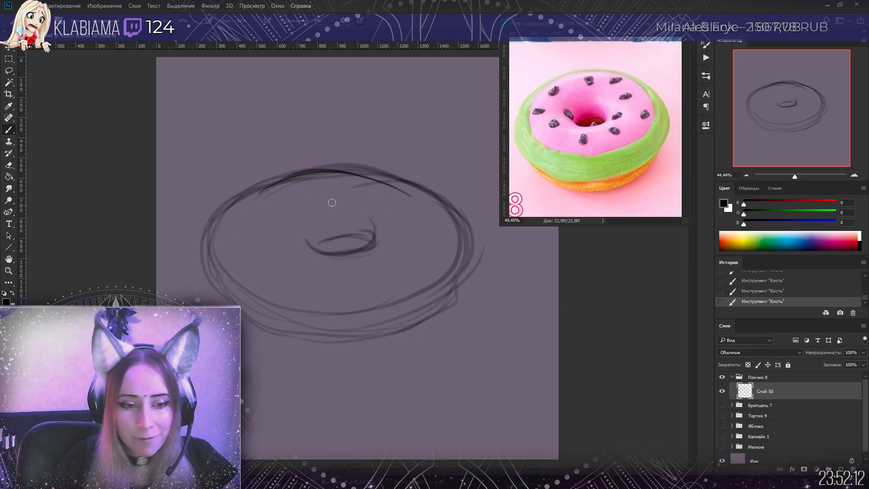
Sketch the pink icing's boundary inside the doughnut outline, scatter small seed shapes around the hole, and reinforce the right outer edge
{"action": "mouse_move", "coordinate": [255, 195]}
{"action": "left_mouse_down"}
{"action": "mouse_move", "coordinate": [264, 261]}
{"action": "mouse_move", "coordinate": [245, 204]}
{"action": "mouse_move", "coordinate": [279, 272]}
{"action": "mouse_move", "coordinate": [352, 283]}
{"action": "mouse_move", "coordinate": [399, 276]}
{"action": "mouse_move", "coordinate": [437, 249]}
{"action": "left_mouse_up"}
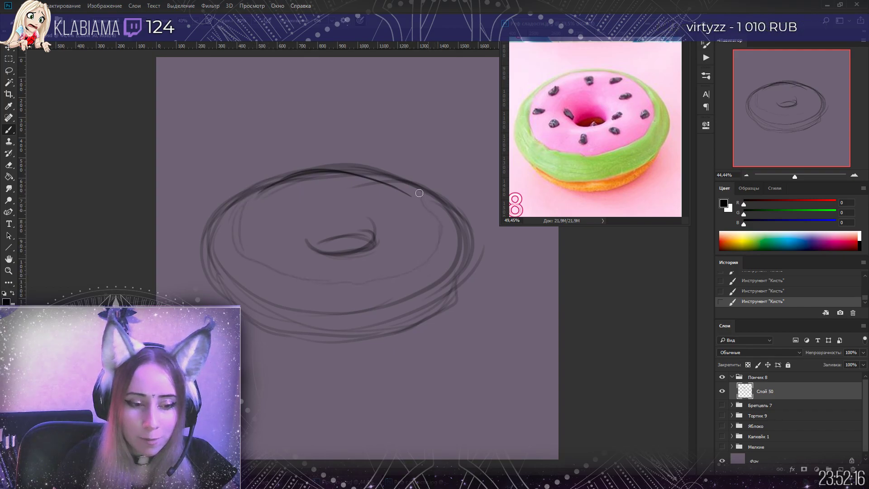
{"action": "mouse_move", "coordinate": [277, 205]}
{"action": "left_mouse_down"}
{"action": "mouse_move", "coordinate": [266, 204]}
{"action": "mouse_move", "coordinate": [256, 228]}
{"action": "mouse_move", "coordinate": [291, 243]}
{"action": "mouse_move", "coordinate": [297, 236]}
{"action": "left_mouse_up"}
{"action": "left_click_drag", "start_coordinate": [318, 266], "coordinate": [312, 259]}
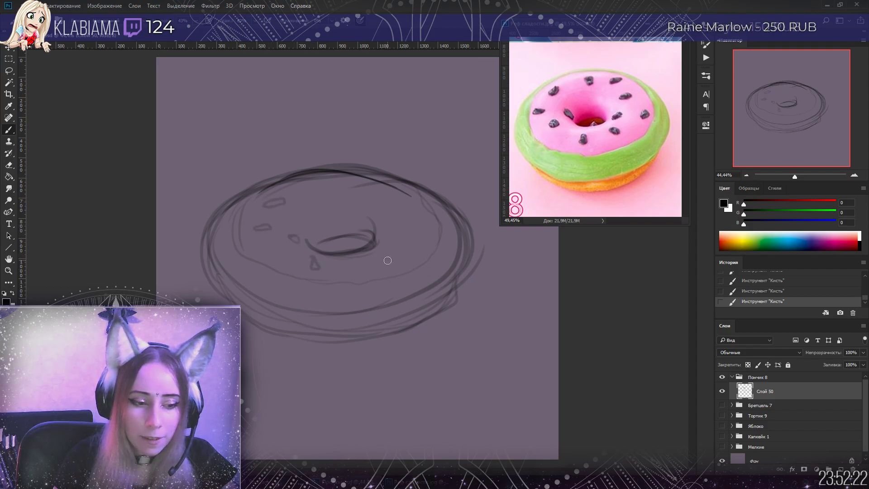
{"action": "left_click_drag", "start_coordinate": [398, 251], "coordinate": [389, 255]}
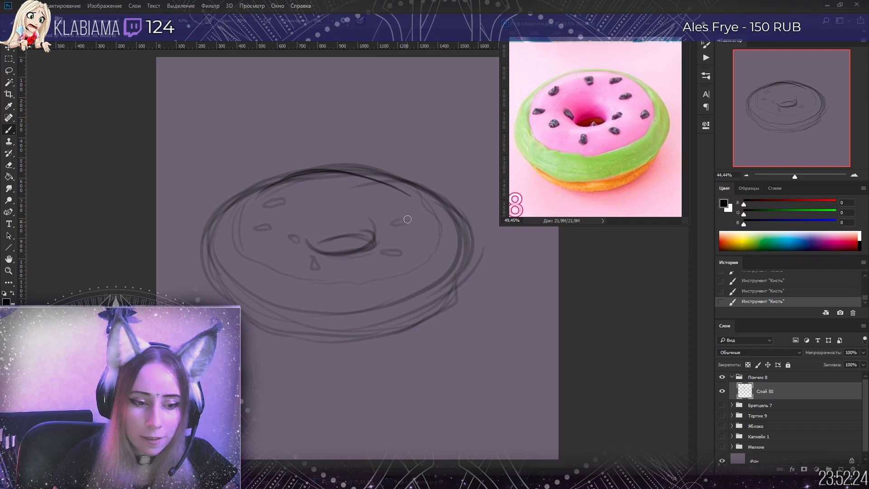
{"action": "left_click_drag", "start_coordinate": [392, 187], "coordinate": [332, 193]}
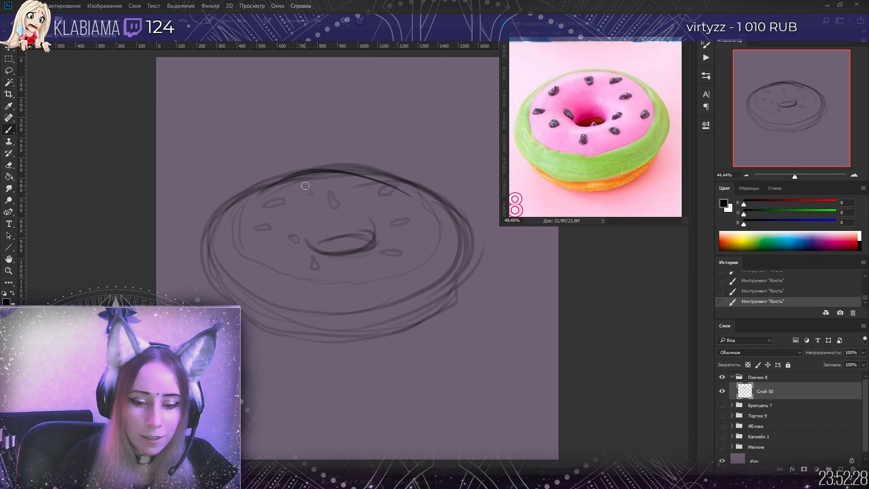
{"action": "left_click_drag", "start_coordinate": [445, 298], "coordinate": [477, 241]}
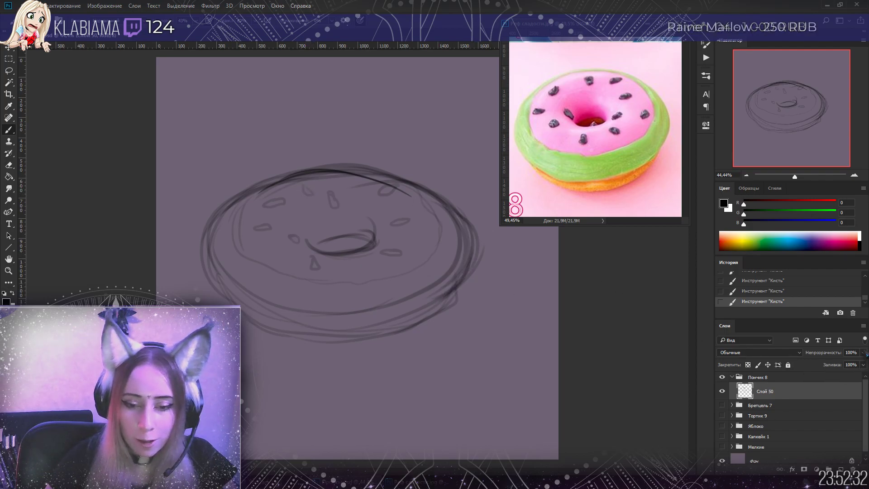
Lower the doughnut sketch layer's opacity to 43% and add a new layer above it in the Пончик 8 group
{"action": "left_click", "coordinate": [864, 353]}
{"action": "left_click_drag", "start_coordinate": [842, 372], "coordinate": [840, 373]}
{"action": "left_click", "coordinate": [841, 470]}
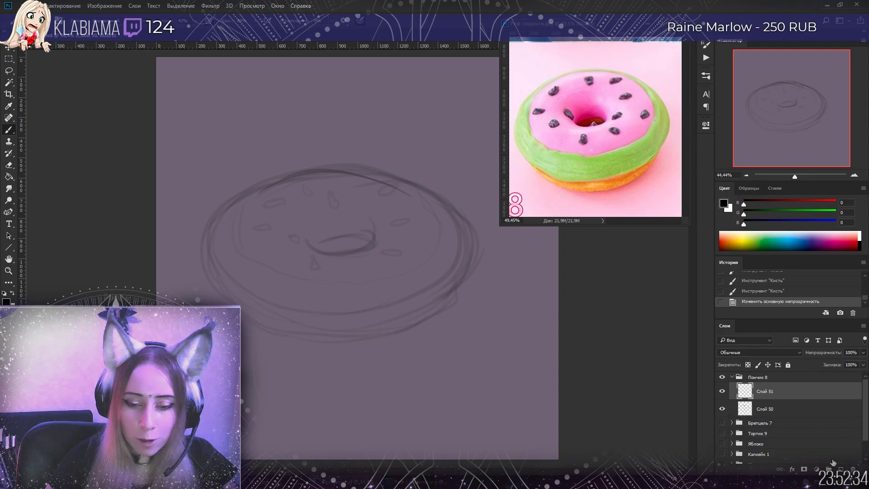
Choose a hard round brush preset for the line art, adjust its stroke settings and save the document
{"action": "left_click", "coordinate": [35, 20]}
{"action": "left_click", "coordinate": [81, 279]}
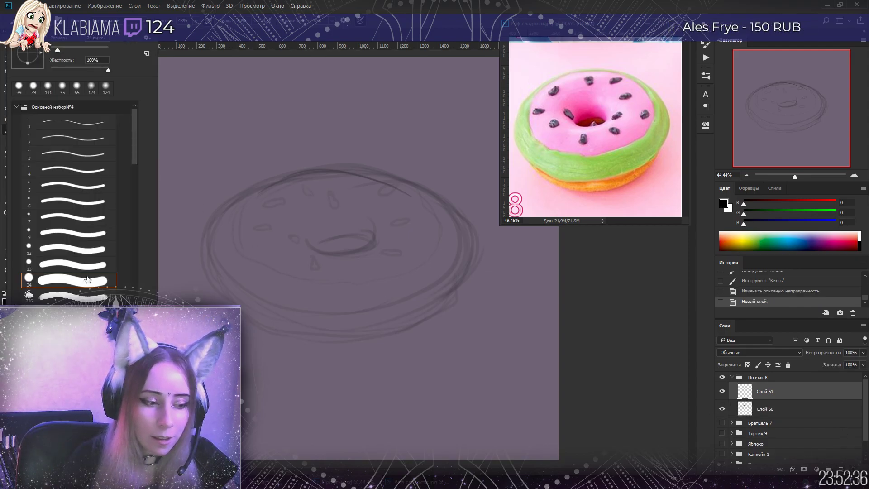
{"action": "left_click", "coordinate": [207, 43]}
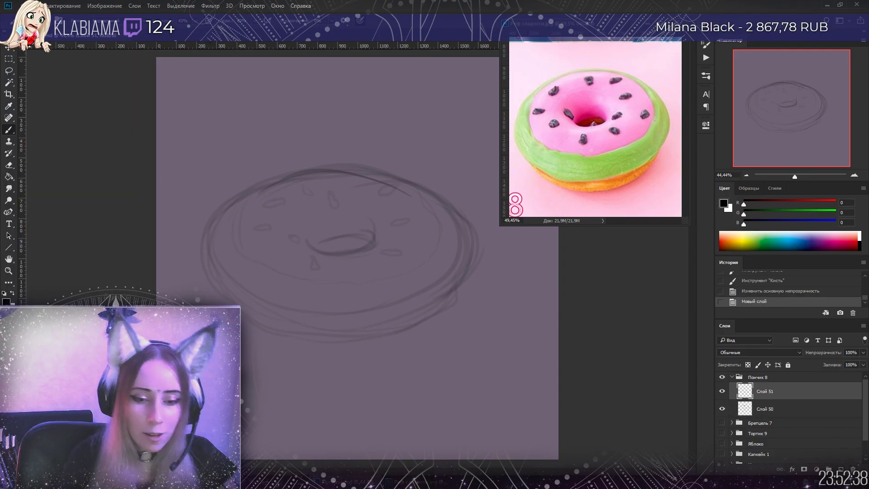
{"action": "left_click_drag", "start_coordinate": [195, 32], "coordinate": [208, 31]}
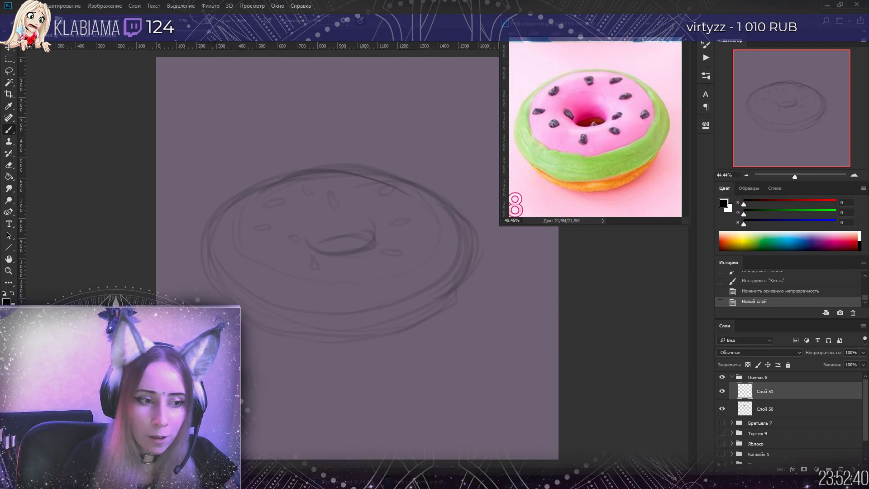
{"action": "left_click_drag", "start_coordinate": [332, 32], "coordinate": [355, 32]}
{"action": "left_click", "coordinate": [464, 123]}
{"action": "key", "text": "ctrl+s"}
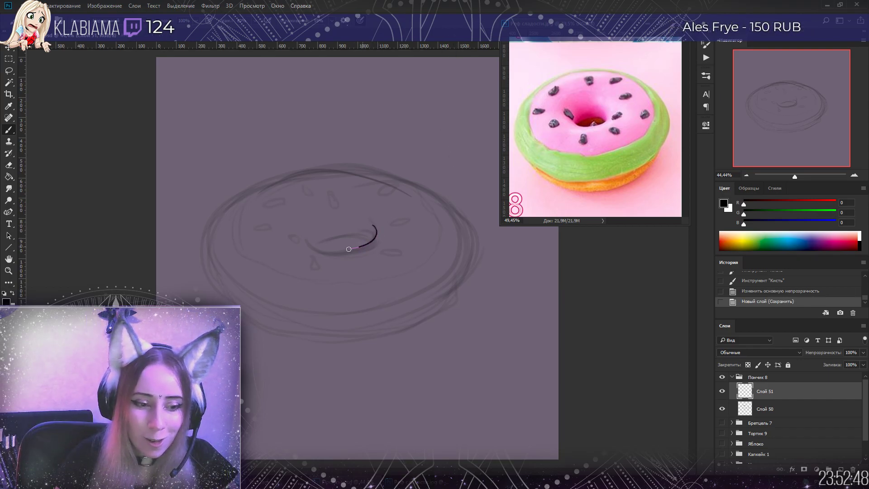
Ink the doughnut's hole about 340 px wide with a lower rim curve and an arched line inside, undoing the first rim stroke
{"action": "left_click_drag", "start_coordinate": [296, 236], "coordinate": [296, 238]}
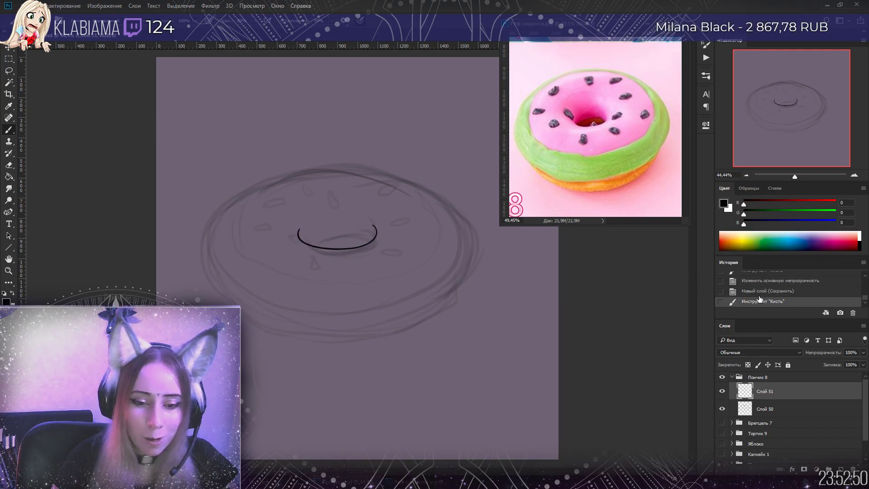
{"action": "key", "text": "ctrl+z"}
{"action": "mouse_move", "coordinate": [372, 232]}
{"action": "left_mouse_down"}
{"action": "mouse_move", "coordinate": [359, 247]}
{"action": "mouse_move", "coordinate": [303, 232]}
{"action": "left_mouse_up"}
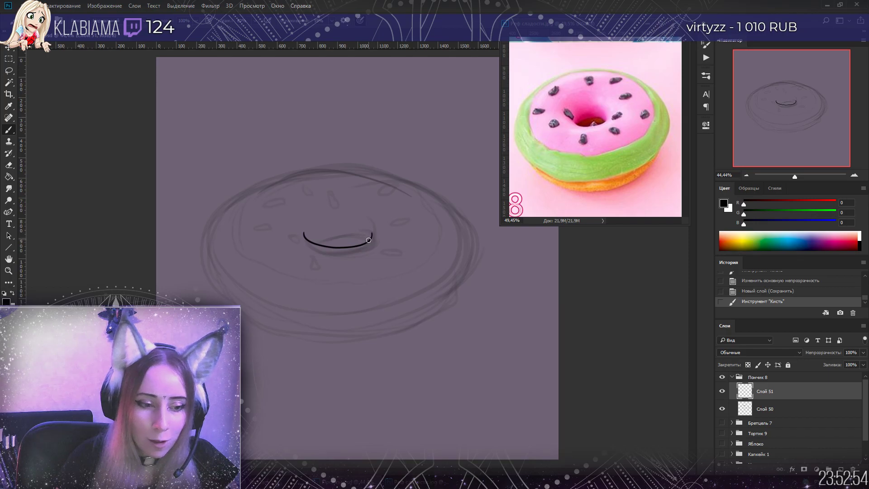
{"action": "left_click_drag", "start_coordinate": [372, 232], "coordinate": [303, 239]}
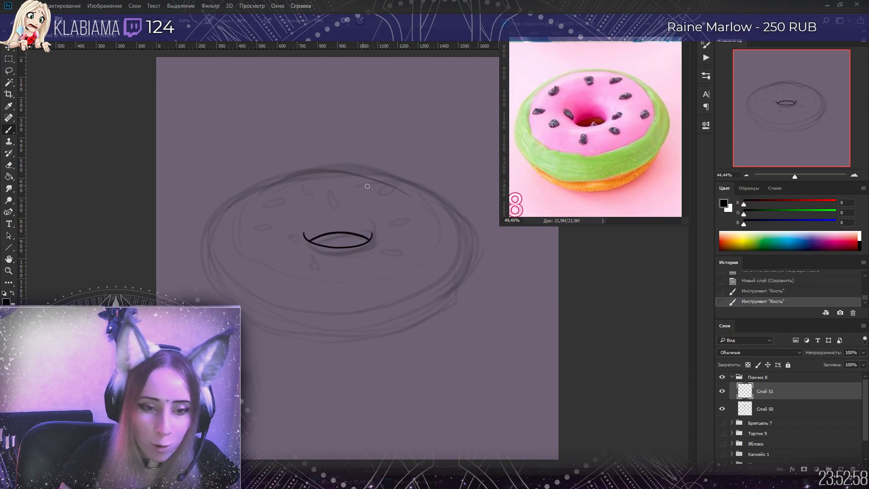
Ink the outer contour of the green icing and the boundary of the pink icing with clean black lines
{"action": "mouse_move", "coordinate": [402, 177]}
{"action": "left_mouse_down"}
{"action": "mouse_move", "coordinate": [309, 168]}
{"action": "mouse_move", "coordinate": [243, 189]}
{"action": "mouse_move", "coordinate": [211, 225]}
{"action": "mouse_move", "coordinate": [216, 276]}
{"action": "mouse_move", "coordinate": [240, 296]}
{"action": "mouse_move", "coordinate": [276, 310]}
{"action": "mouse_move", "coordinate": [357, 314]}
{"action": "left_mouse_up"}
{"action": "left_click_drag", "start_coordinate": [423, 295], "coordinate": [461, 261]}
{"action": "mouse_move", "coordinate": [449, 215]}
{"action": "left_mouse_down"}
{"action": "mouse_move", "coordinate": [401, 177]}
{"action": "mouse_move", "coordinate": [443, 214]}
{"action": "mouse_move", "coordinate": [442, 243]}
{"action": "mouse_move", "coordinate": [393, 271]}
{"action": "left_mouse_up"}
{"action": "left_click_drag", "start_coordinate": [317, 277], "coordinate": [235, 258]}
{"action": "mouse_move", "coordinate": [225, 218]}
{"action": "left_mouse_down"}
{"action": "mouse_move", "coordinate": [250, 189]}
{"action": "mouse_move", "coordinate": [311, 165]}
{"action": "left_mouse_up"}
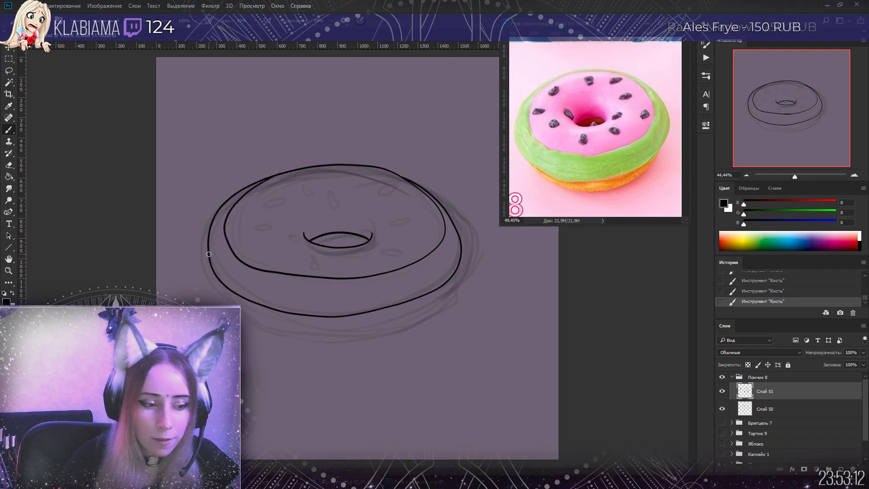
Ink the lower dough contour beneath the icing edge, discarding the first stroke and redrawing it from the right side to the left
{"action": "mouse_move", "coordinate": [255, 321]}
{"action": "left_mouse_down"}
{"action": "mouse_move", "coordinate": [371, 336]}
{"action": "mouse_move", "coordinate": [411, 330]}
{"action": "left_mouse_up"}
{"action": "left_click", "coordinate": [776, 293]}
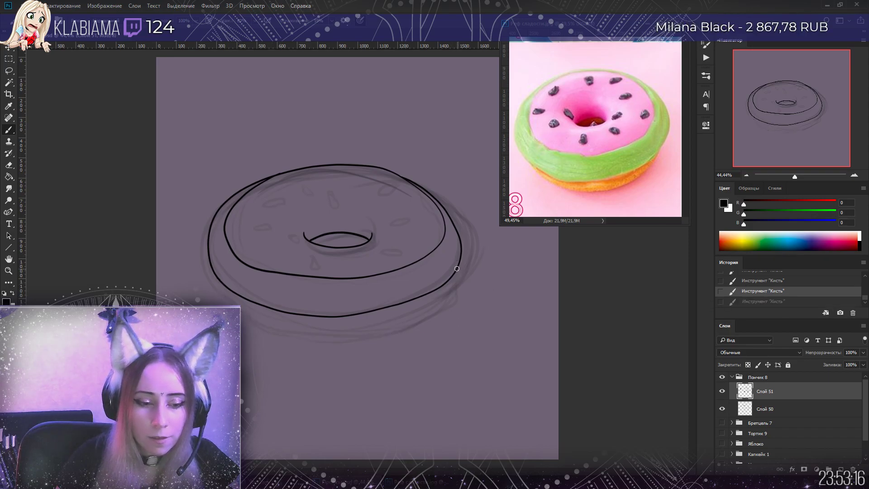
{"action": "mouse_move", "coordinate": [453, 282]}
{"action": "left_mouse_down"}
{"action": "mouse_move", "coordinate": [439, 299]}
{"action": "mouse_move", "coordinate": [382, 325]}
{"action": "mouse_move", "coordinate": [279, 326]}
{"action": "left_mouse_up"}
{"action": "left_click_drag", "start_coordinate": [235, 306], "coordinate": [213, 267]}
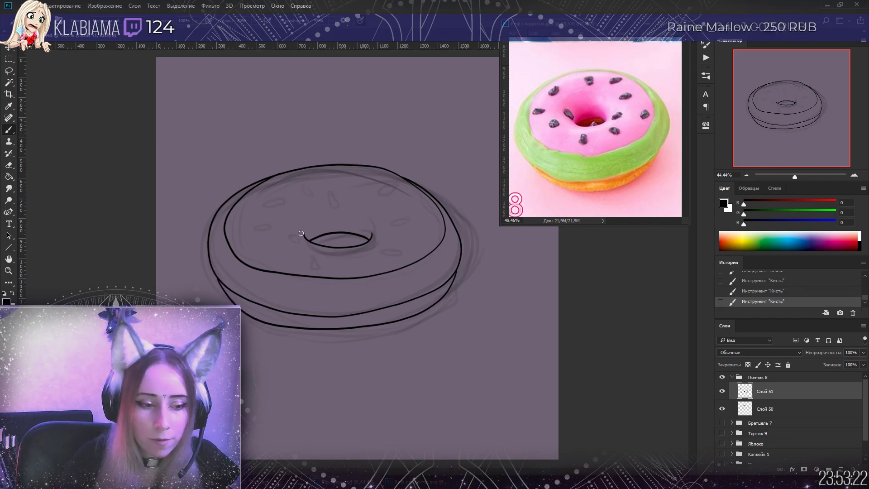
Ink ten small oval and teardrop seeds spread over the pink icing around the hole
{"action": "left_click_drag", "start_coordinate": [288, 232], "coordinate": [298, 235]}
{"action": "mouse_move", "coordinate": [281, 196]}
{"action": "left_mouse_down"}
{"action": "mouse_move", "coordinate": [261, 203]}
{"action": "mouse_move", "coordinate": [280, 201]}
{"action": "left_mouse_up"}
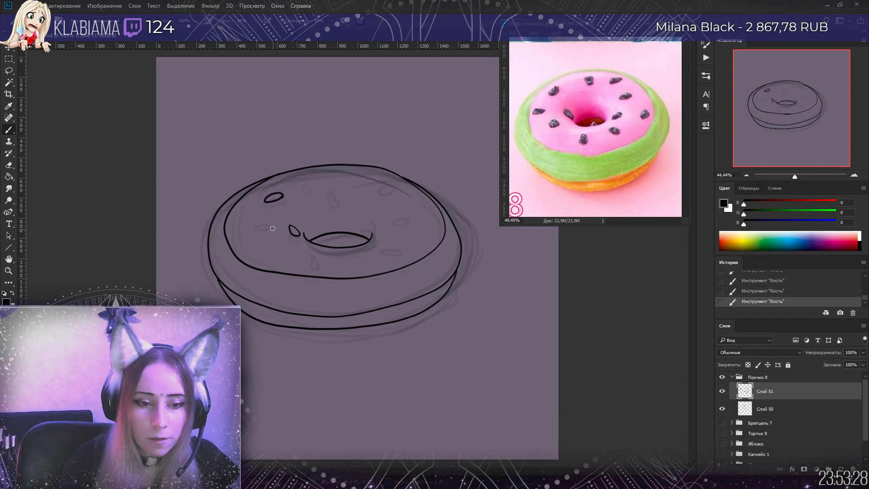
{"action": "mouse_move", "coordinate": [256, 227]}
{"action": "left_mouse_down"}
{"action": "mouse_move", "coordinate": [238, 233]}
{"action": "mouse_move", "coordinate": [261, 229]}
{"action": "left_mouse_up"}
{"action": "mouse_move", "coordinate": [345, 179]}
{"action": "left_mouse_down"}
{"action": "mouse_move", "coordinate": [339, 182]}
{"action": "mouse_move", "coordinate": [344, 177]}
{"action": "left_mouse_up"}
{"action": "mouse_move", "coordinate": [399, 189]}
{"action": "left_mouse_down"}
{"action": "mouse_move", "coordinate": [384, 193]}
{"action": "mouse_move", "coordinate": [398, 188]}
{"action": "left_mouse_up"}
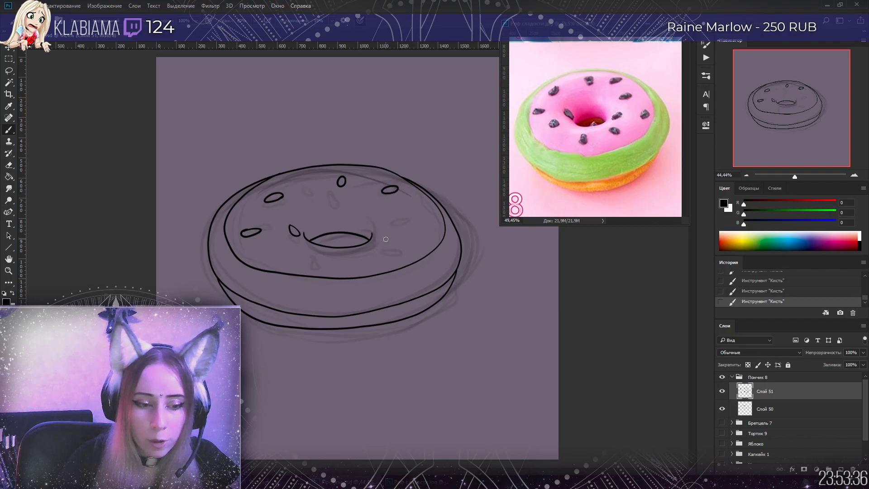
{"action": "mouse_move", "coordinate": [378, 237]}
{"action": "left_mouse_down"}
{"action": "mouse_move", "coordinate": [398, 238]}
{"action": "mouse_move", "coordinate": [375, 243]}
{"action": "mouse_move", "coordinate": [383, 233]}
{"action": "mouse_move", "coordinate": [430, 228]}
{"action": "left_mouse_up"}
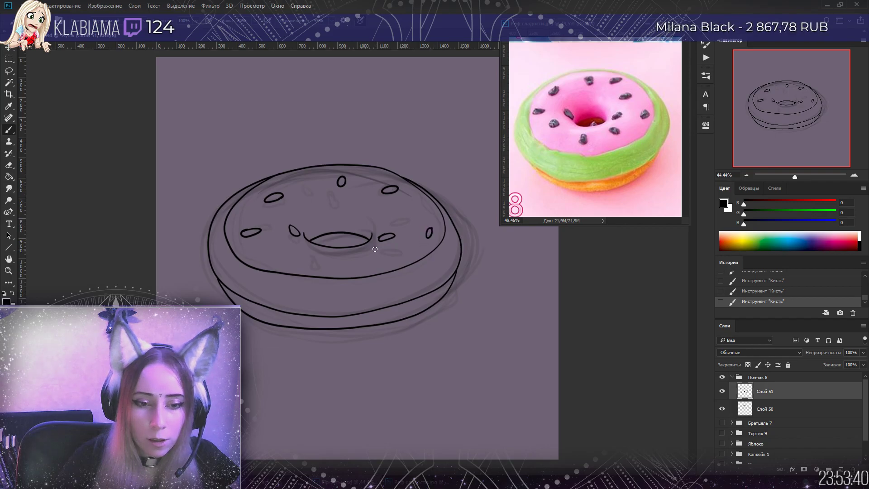
{"action": "left_click_drag", "start_coordinate": [316, 258], "coordinate": [323, 262]}
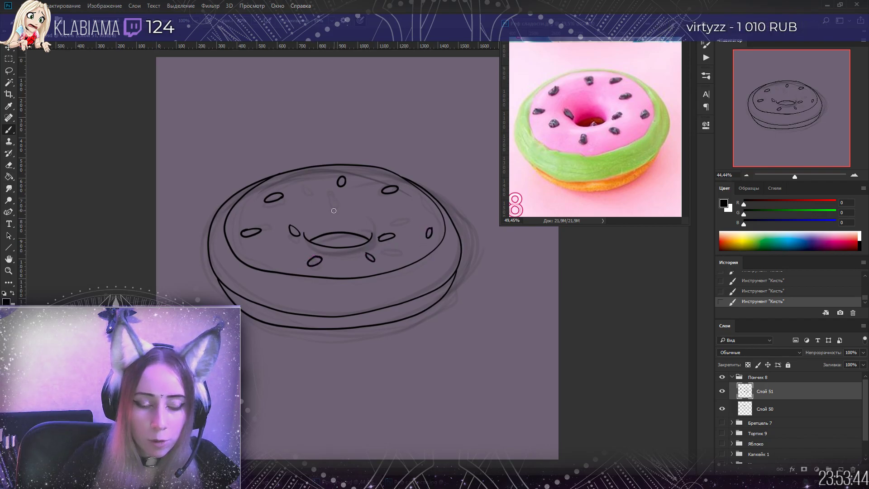
{"action": "left_click_drag", "start_coordinate": [321, 201], "coordinate": [332, 209]}
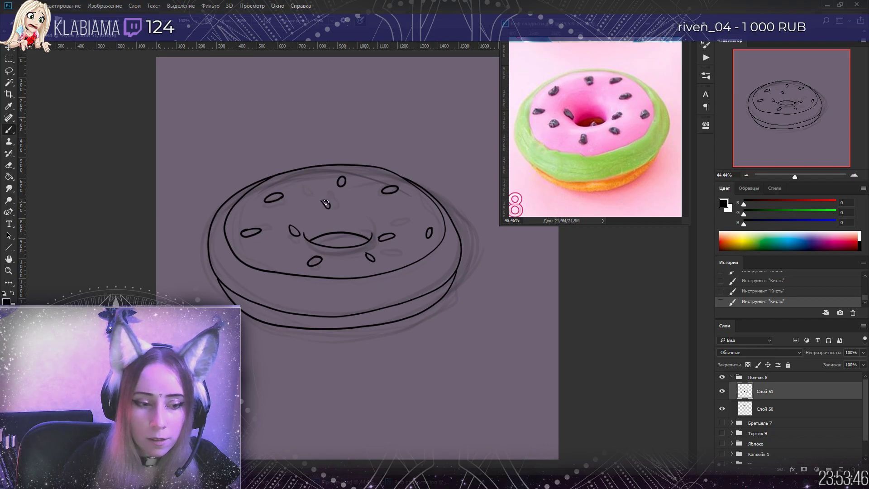
Hide the rough sketch layer and select the doughnut's body by inverting a Magic Wand selection of background and hole, contracted by 2 pixels
{"action": "left_click", "coordinate": [722, 409]}
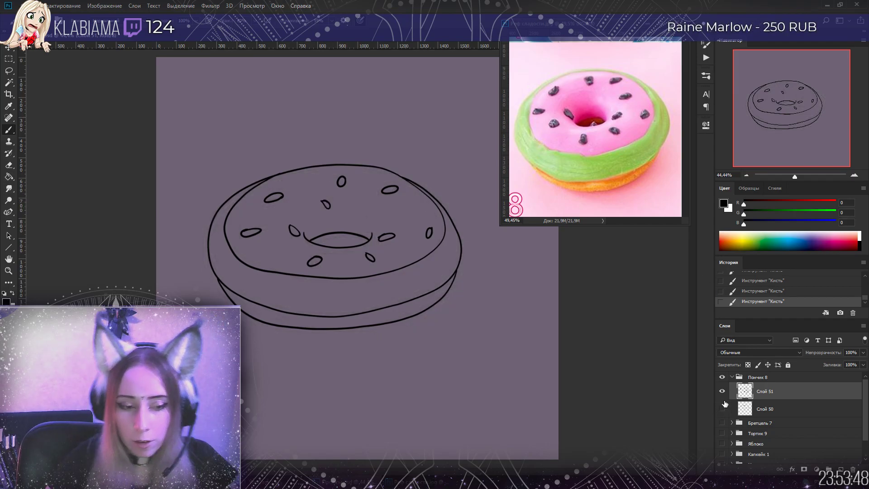
{"action": "left_click", "coordinate": [9, 82]}
{"action": "left_click", "coordinate": [355, 124]}
{"action": "left_click", "coordinate": [350, 241]}
{"action": "left_click", "coordinate": [180, 6]}
{"action": "left_click", "coordinate": [185, 41]}
{"action": "left_click", "coordinate": [180, 6]}
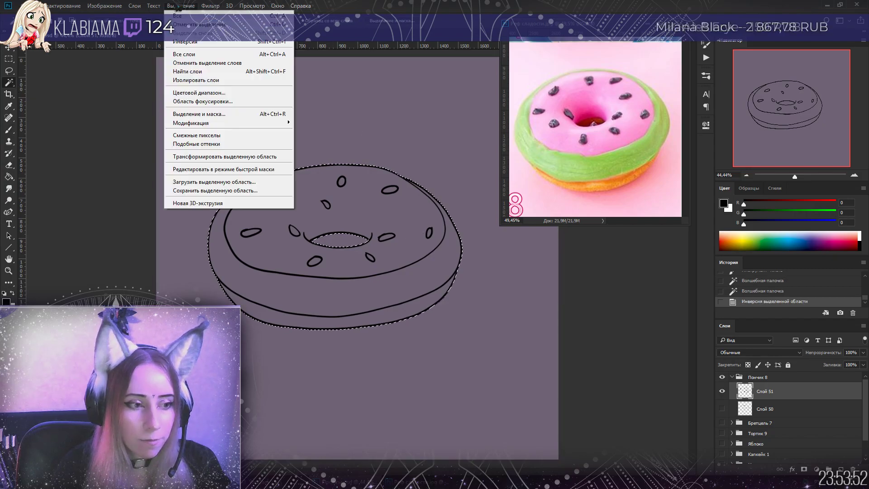
{"action": "mouse_move", "coordinate": [213, 123]}
{"action": "left_click", "coordinate": [128, 150]}
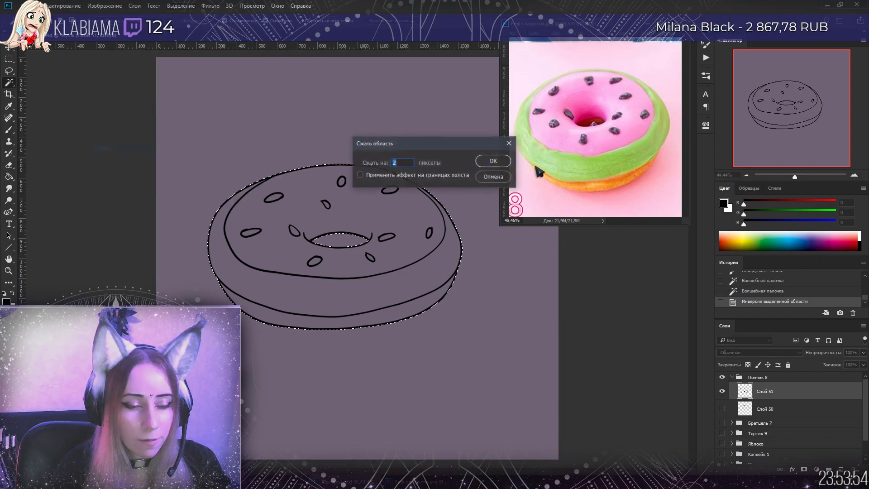
{"action": "left_click", "coordinate": [491, 162]}
Add a layer beneath the line art, fill the selected doughnut with orange ee8e40 and clear the selection
{"action": "left_click", "coordinate": [772, 414]}
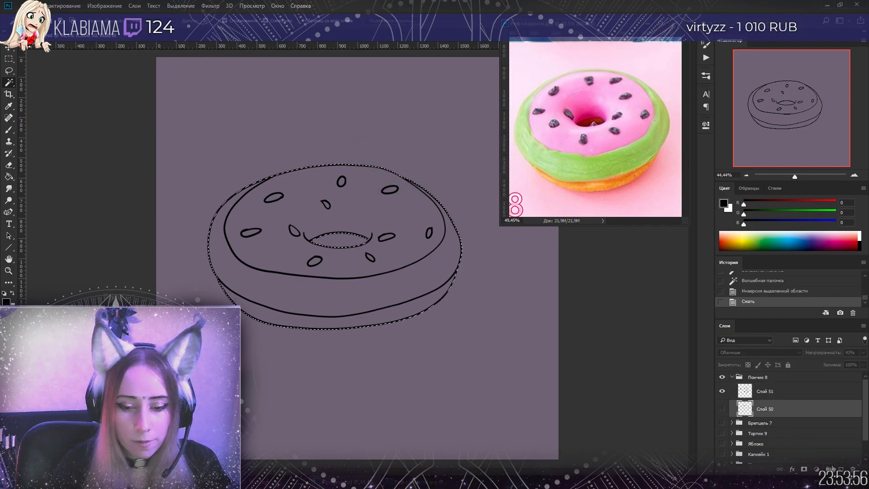
{"action": "left_click", "coordinate": [840, 469]}
{"action": "left_click", "coordinate": [725, 206]}
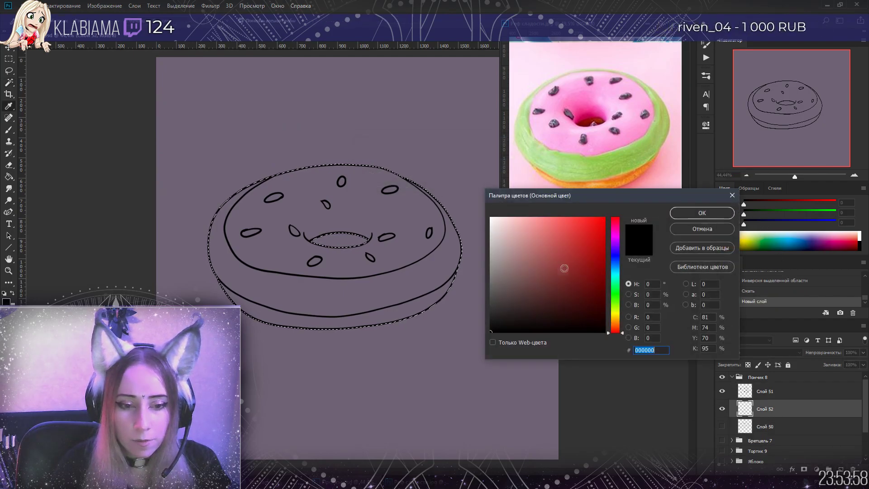
{"action": "left_click", "coordinate": [616, 324]}
{"action": "left_click", "coordinate": [574, 225]}
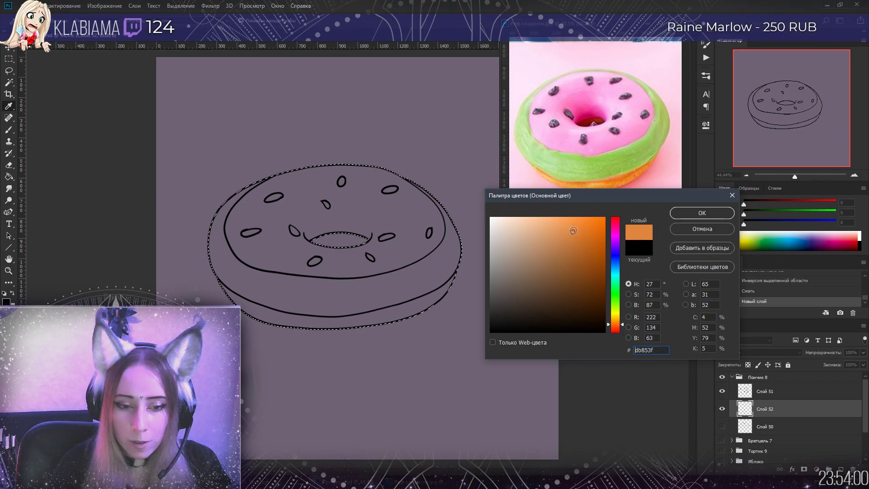
{"action": "left_click", "coordinate": [674, 213]}
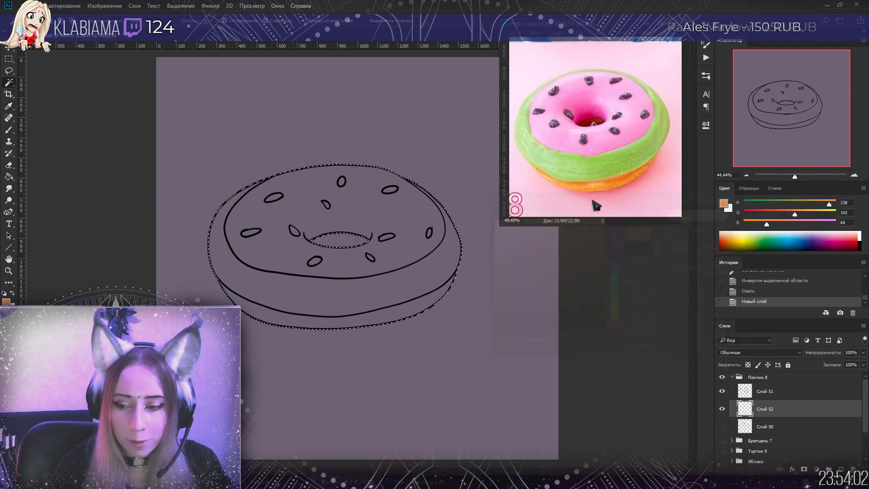
{"action": "key", "text": "g"}
{"action": "left_click", "coordinate": [265, 232]}
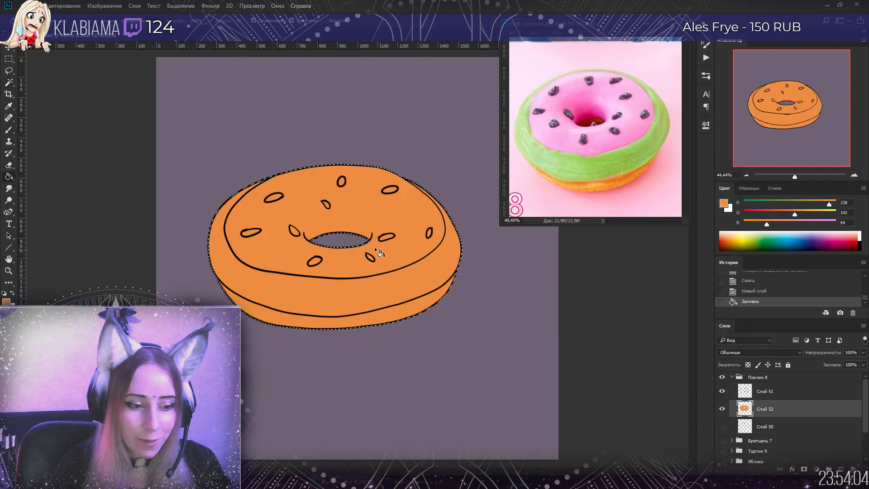
{"action": "key", "text": "l"}
{"action": "key", "text": "ctrl+d"}
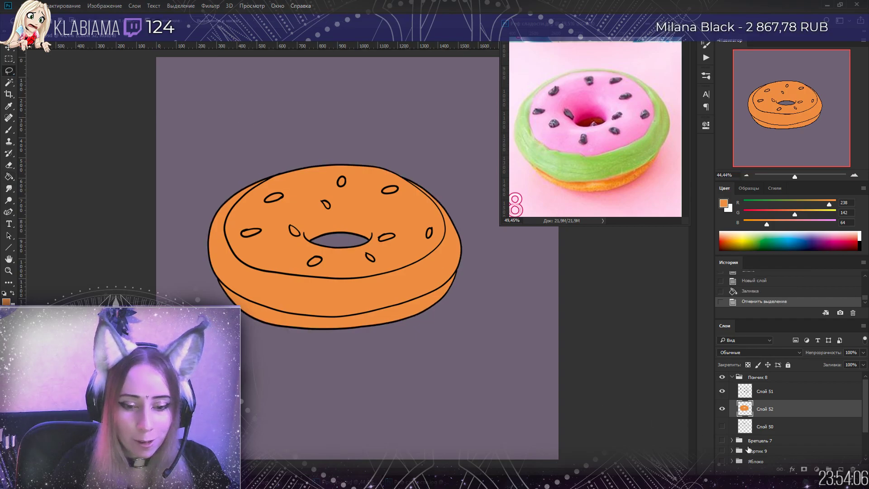
Add a layer clipped to the orange base layer and set the foreground colour to green 80c95c
{"action": "left_click", "coordinate": [843, 471]}
{"action": "left_click", "coordinate": [790, 417], "text": "alt"}
{"action": "left_click", "coordinate": [725, 206]}
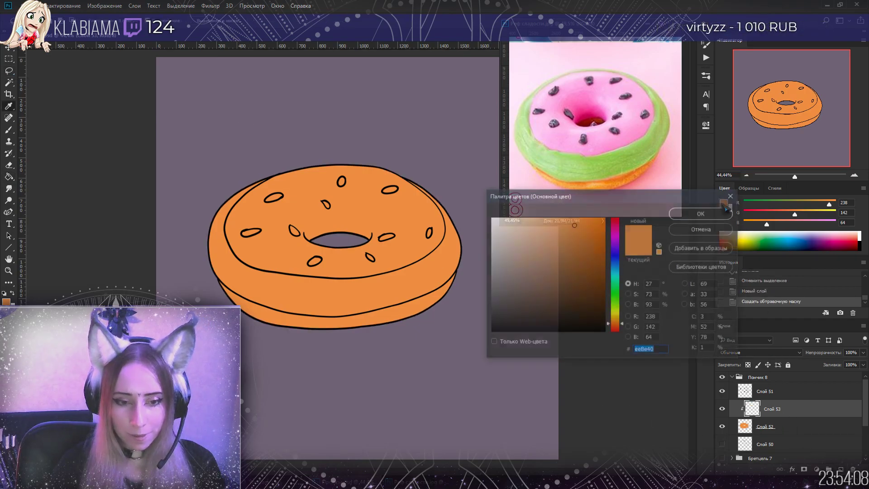
{"action": "left_click_drag", "start_coordinate": [616, 315], "coordinate": [615, 303]}
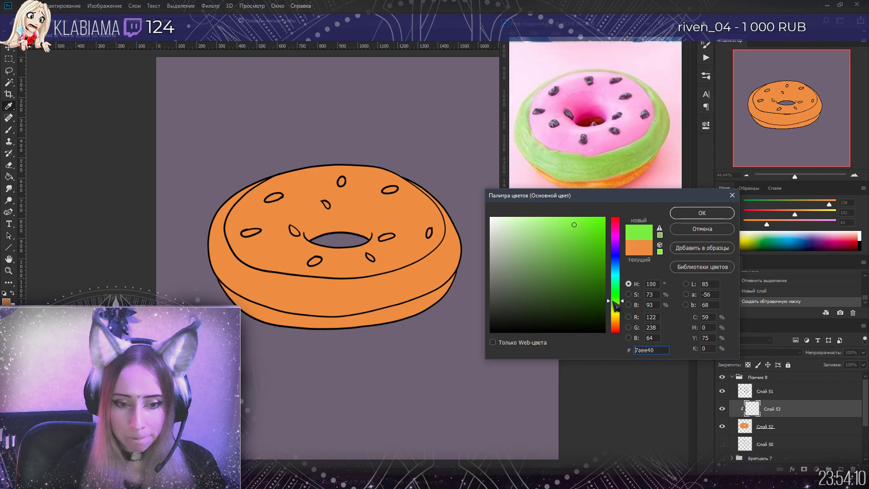
{"action": "left_click_drag", "start_coordinate": [545, 245], "coordinate": [551, 242]}
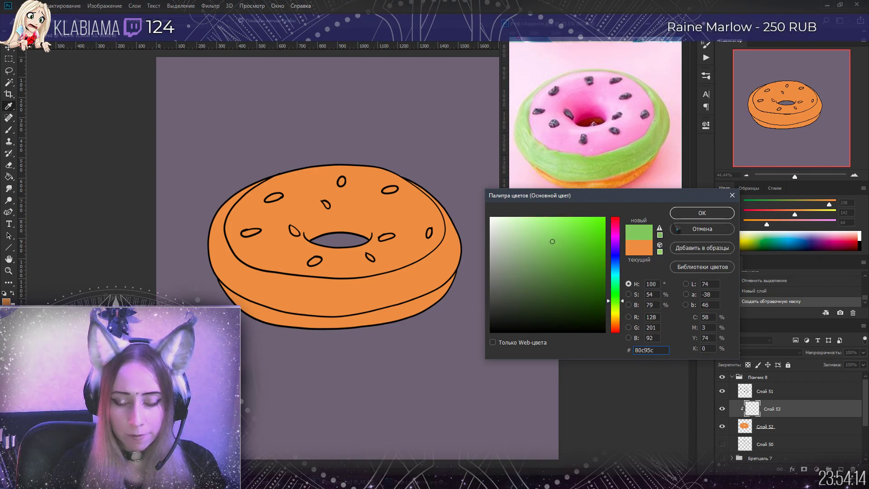
{"action": "left_click", "coordinate": [702, 213]}
Brush the outer icing band between the pink icing's edge and the orange base solid green on the clipped layer
{"action": "left_click", "coordinate": [9, 129]}
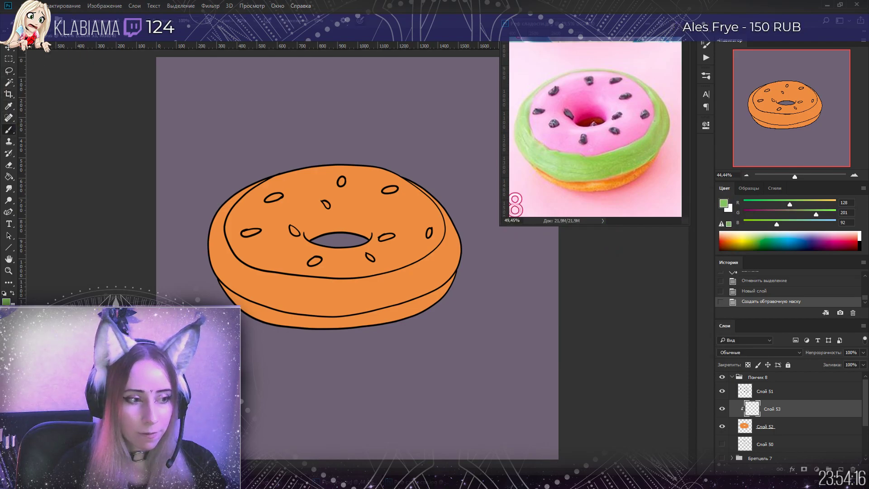
{"action": "left_click", "coordinate": [36, 21]}
{"action": "left_click_drag", "start_coordinate": [74, 50], "coordinate": [76, 50]}
{"action": "mouse_move", "coordinate": [267, 170]}
{"action": "left_mouse_down"}
{"action": "mouse_move", "coordinate": [228, 199]}
{"action": "mouse_move", "coordinate": [202, 242]}
{"action": "left_mouse_up"}
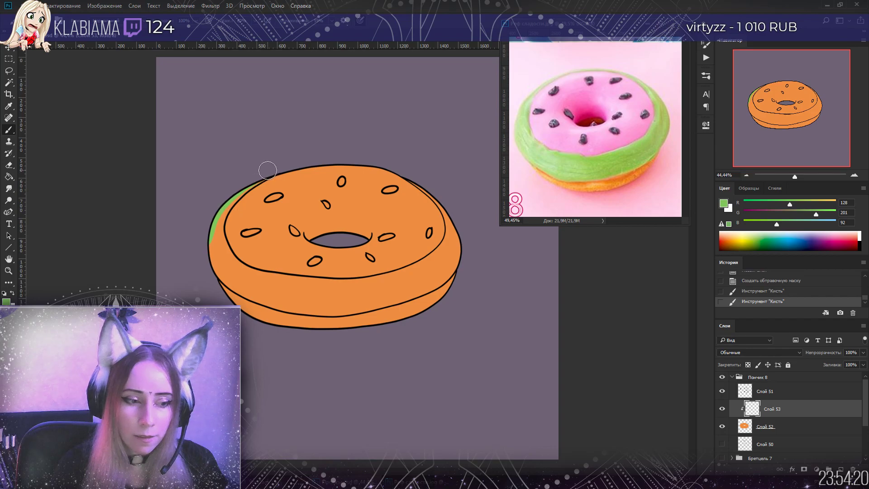
{"action": "mouse_move", "coordinate": [221, 220]}
{"action": "left_mouse_down"}
{"action": "mouse_move", "coordinate": [223, 247]}
{"action": "mouse_move", "coordinate": [240, 271]}
{"action": "mouse_move", "coordinate": [213, 250]}
{"action": "mouse_move", "coordinate": [241, 286]}
{"action": "mouse_move", "coordinate": [216, 268]}
{"action": "mouse_move", "coordinate": [289, 294]}
{"action": "left_mouse_up"}
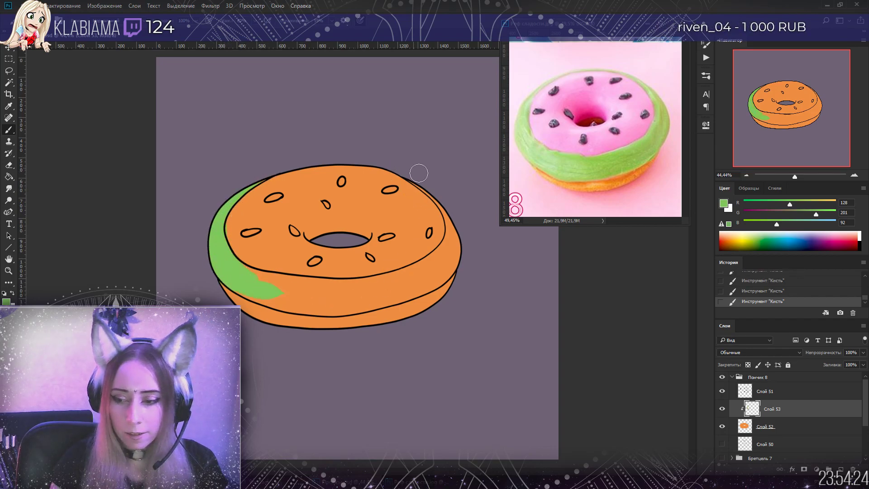
{"action": "mouse_move", "coordinate": [407, 173]}
{"action": "left_mouse_down"}
{"action": "mouse_move", "coordinate": [443, 201]}
{"action": "mouse_move", "coordinate": [423, 184]}
{"action": "mouse_move", "coordinate": [449, 234]}
{"action": "left_mouse_up"}
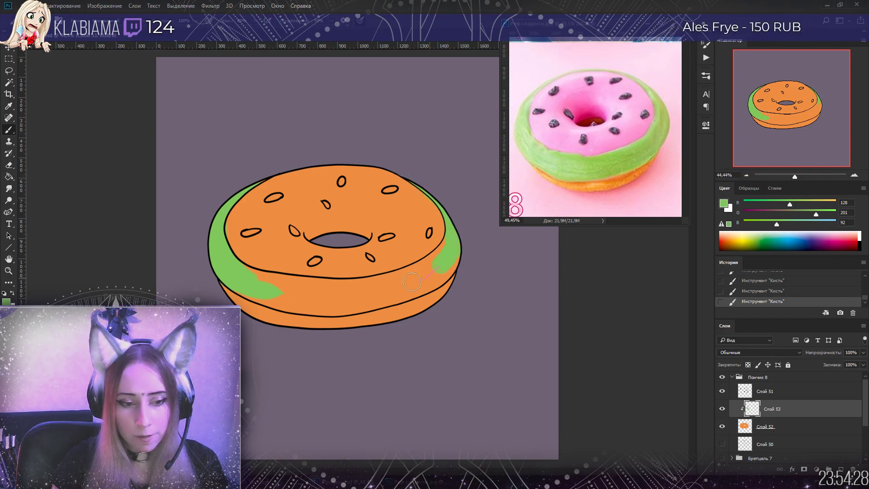
{"action": "left_click_drag", "start_coordinate": [438, 274], "coordinate": [456, 266]}
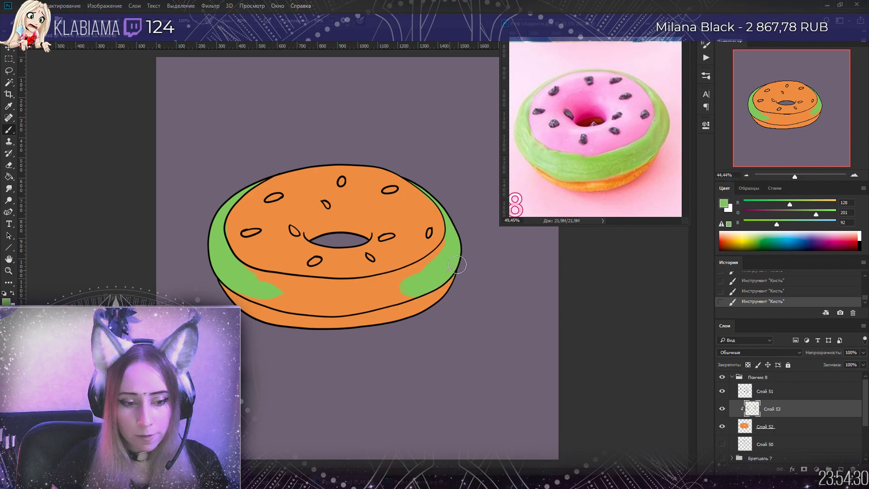
{"action": "mouse_move", "coordinate": [251, 287]}
{"action": "left_mouse_down"}
{"action": "mouse_move", "coordinate": [295, 293]}
{"action": "mouse_move", "coordinate": [230, 266]}
{"action": "mouse_move", "coordinate": [300, 290]}
{"action": "mouse_move", "coordinate": [266, 280]}
{"action": "mouse_move", "coordinate": [340, 288]}
{"action": "left_mouse_up"}
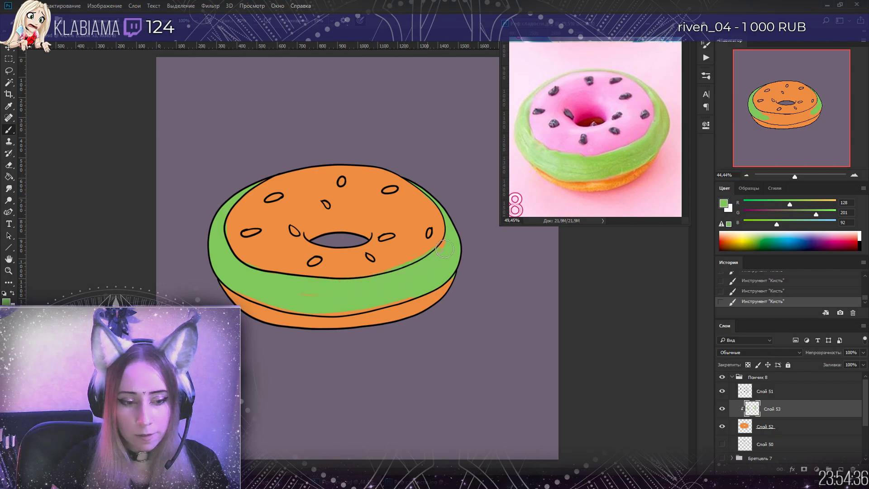
{"action": "mouse_move", "coordinate": [404, 282]}
{"action": "left_mouse_down"}
{"action": "mouse_move", "coordinate": [338, 298]}
{"action": "mouse_move", "coordinate": [280, 280]}
{"action": "mouse_move", "coordinate": [437, 275]}
{"action": "mouse_move", "coordinate": [394, 297]}
{"action": "mouse_move", "coordinate": [323, 307]}
{"action": "left_mouse_up"}
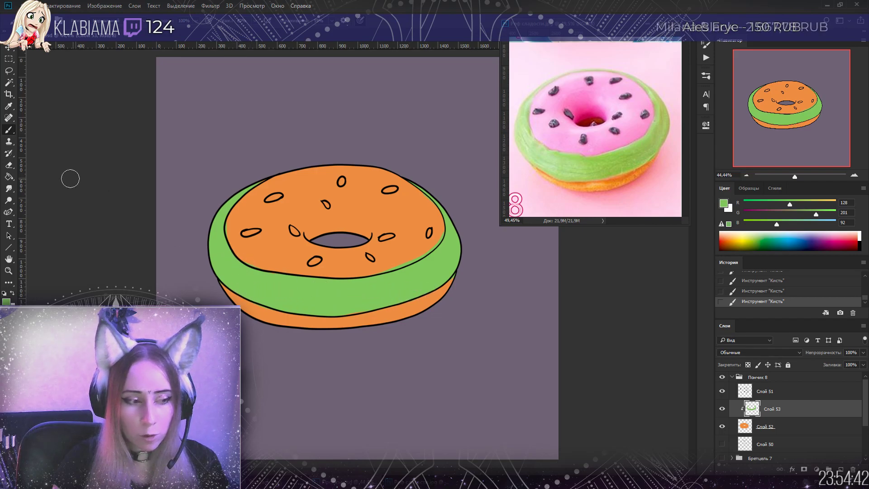
Erase the green spilling over the inner icing outline and touch up the remaining gaps in the green band
{"action": "key", "text": "e"}
{"action": "left_click_drag", "start_coordinate": [428, 250], "coordinate": [434, 246]}
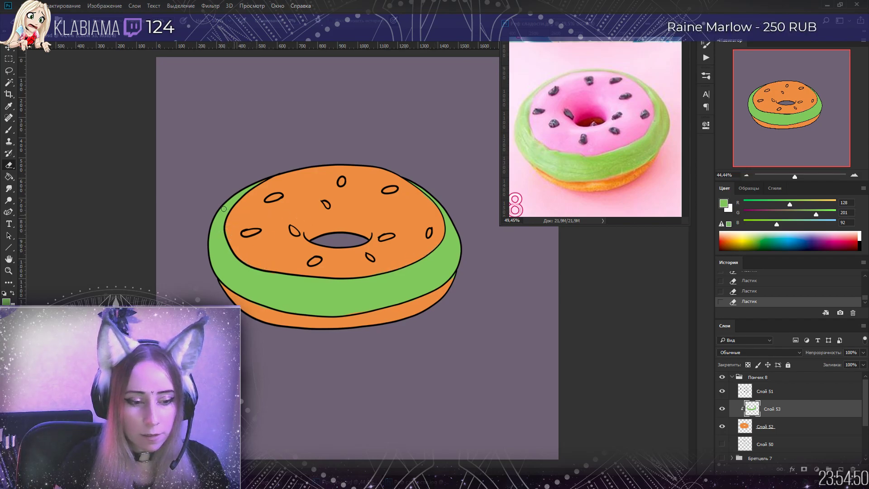
{"action": "left_click", "coordinate": [10, 130]}
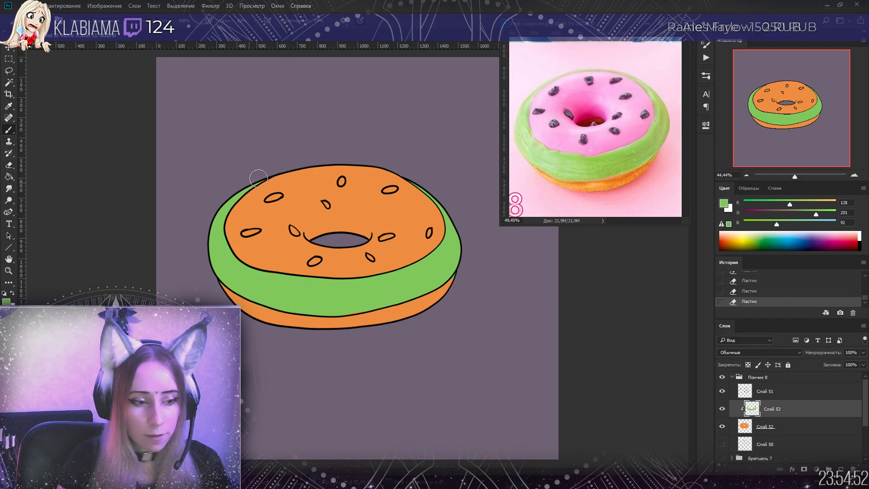
{"action": "left_click", "coordinate": [288, 164]}
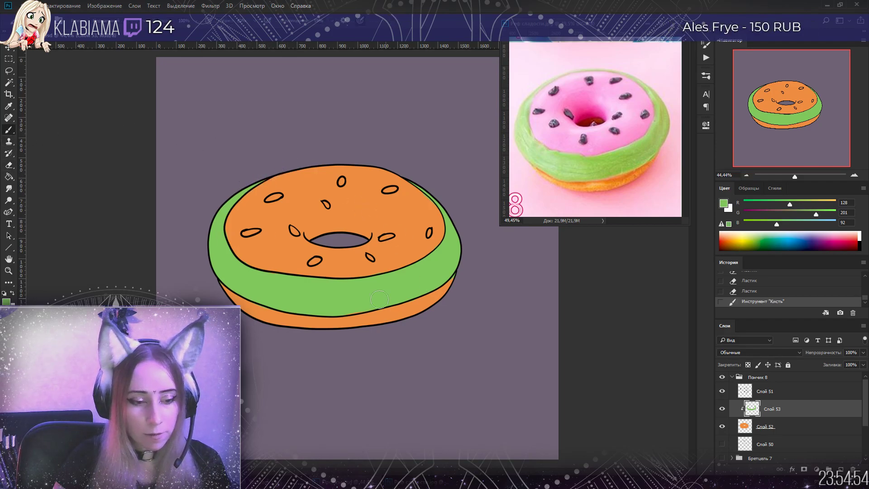
{"action": "left_click", "coordinate": [344, 309]}
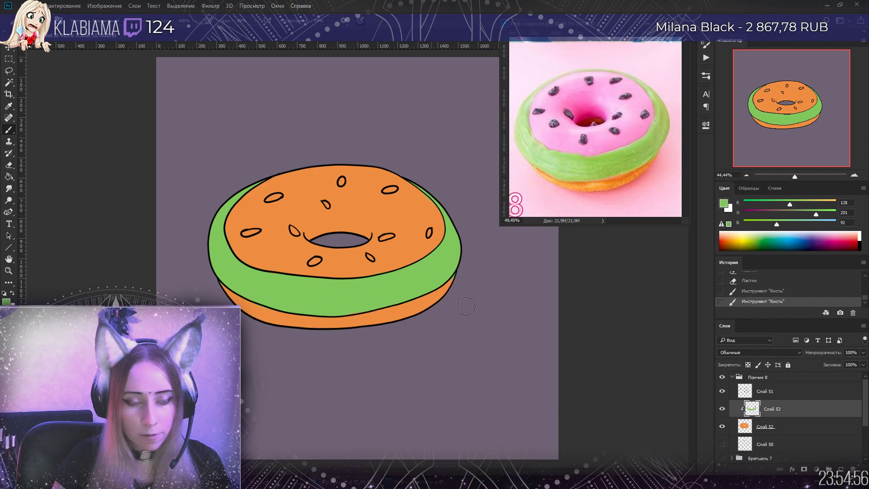
Add a clipped layer between the orange base and green layers, and paint the icing top pink with RGB 245, 159, 201
{"action": "left_click", "coordinate": [790, 431]}
{"action": "left_click", "coordinate": [842, 470]}
{"action": "left_click", "coordinate": [724, 204]}
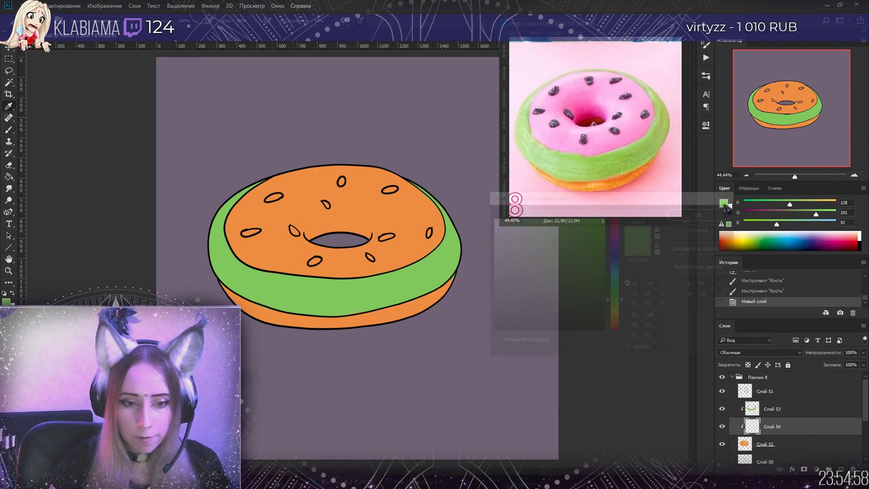
{"action": "left_click_drag", "start_coordinate": [615, 234], "coordinate": [616, 223]}
{"action": "left_click_drag", "start_coordinate": [534, 230], "coordinate": [531, 222]}
{"action": "left_click", "coordinate": [617, 227]}
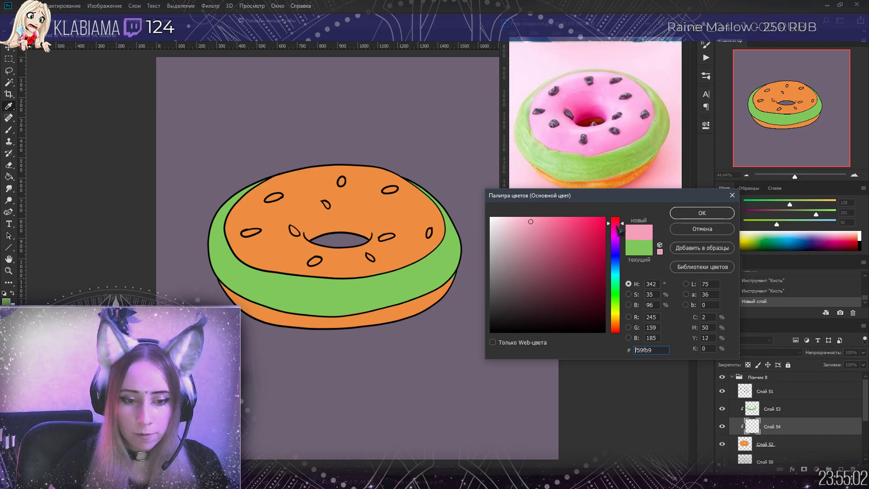
{"action": "left_click", "coordinate": [702, 213]}
{"action": "key", "text": "b"}
{"action": "mouse_move", "coordinate": [401, 185]}
{"action": "left_mouse_down"}
{"action": "mouse_move", "coordinate": [292, 175]}
{"action": "mouse_move", "coordinate": [239, 200]}
{"action": "mouse_move", "coordinate": [244, 251]}
{"action": "mouse_move", "coordinate": [229, 204]}
{"action": "mouse_move", "coordinate": [237, 257]}
{"action": "mouse_move", "coordinate": [329, 271]}
{"action": "mouse_move", "coordinate": [425, 261]}
{"action": "mouse_move", "coordinate": [462, 216]}
{"action": "mouse_move", "coordinate": [394, 182]}
{"action": "mouse_move", "coordinate": [288, 189]}
{"action": "mouse_move", "coordinate": [237, 226]}
{"action": "mouse_move", "coordinate": [298, 274]}
{"action": "mouse_move", "coordinate": [435, 253]}
{"action": "mouse_move", "coordinate": [426, 209]}
{"action": "mouse_move", "coordinate": [361, 186]}
{"action": "mouse_move", "coordinate": [264, 211]}
{"action": "mouse_move", "coordinate": [264, 259]}
{"action": "mouse_move", "coordinate": [408, 249]}
{"action": "mouse_move", "coordinate": [435, 202]}
{"action": "mouse_move", "coordinate": [333, 193]}
{"action": "mouse_move", "coordinate": [260, 241]}
{"action": "mouse_move", "coordinate": [386, 256]}
{"action": "mouse_move", "coordinate": [387, 198]}
{"action": "mouse_move", "coordinate": [257, 222]}
{"action": "mouse_move", "coordinate": [291, 254]}
{"action": "mouse_move", "coordinate": [423, 220]}
{"action": "mouse_move", "coordinate": [271, 222]}
{"action": "mouse_move", "coordinate": [356, 246]}
{"action": "mouse_move", "coordinate": [324, 215]}
{"action": "mouse_move", "coordinate": [327, 240]}
{"action": "mouse_move", "coordinate": [327, 219]}
{"action": "mouse_move", "coordinate": [330, 238]}
{"action": "mouse_move", "coordinate": [395, 222]}
{"action": "mouse_move", "coordinate": [297, 230]}
{"action": "left_mouse_up"}
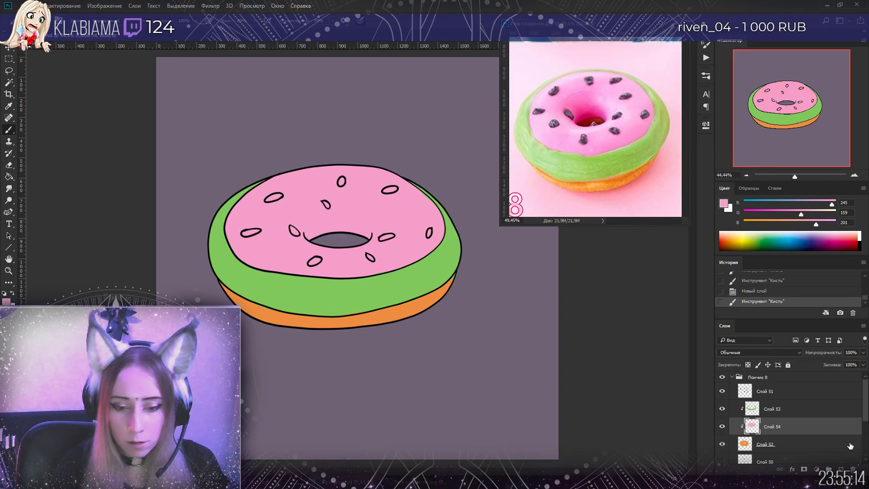
Add a layer above the green icing layer and clip it to the orange base
{"action": "left_click", "coordinate": [767, 413]}
{"action": "key", "text": "ctrl+shift+alt+n"}
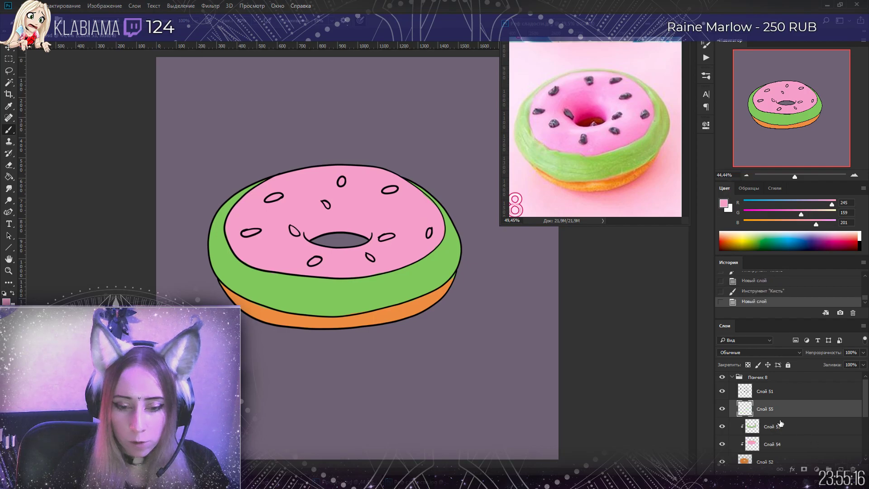
{"action": "left_click", "coordinate": [779, 416], "text": "alt"}
Select the insides of the seeds on the line art layer with the Magic Wand, adding each seed to the selection
{"action": "key", "text": "w"}
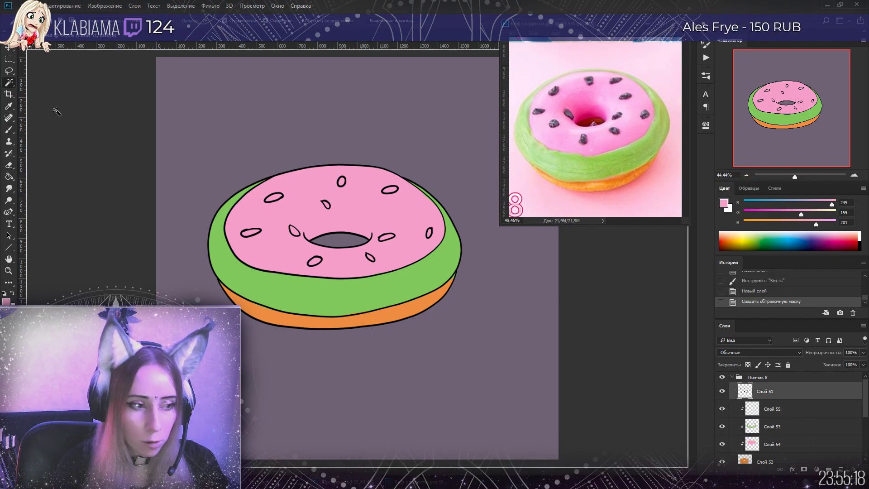
{"action": "left_click", "coordinate": [250, 234]}
{"action": "left_click", "coordinate": [274, 198], "text": "shift"}
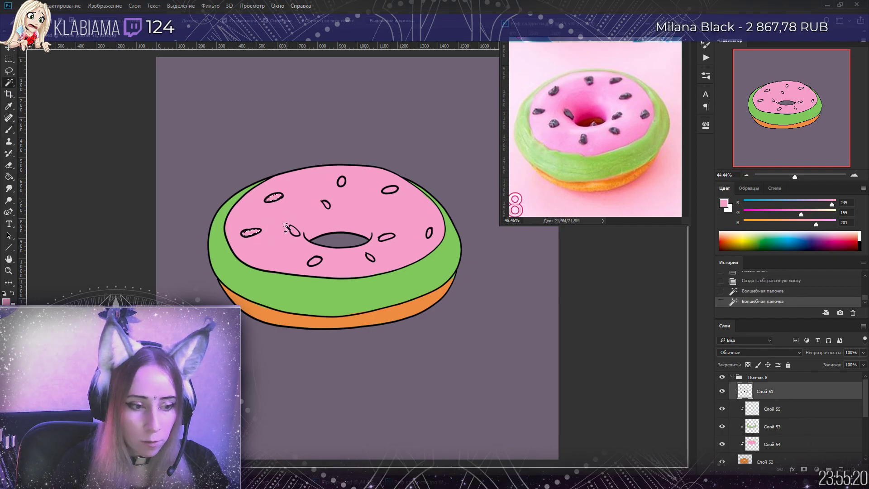
{"action": "left_click", "coordinate": [295, 233], "text": "shift"}
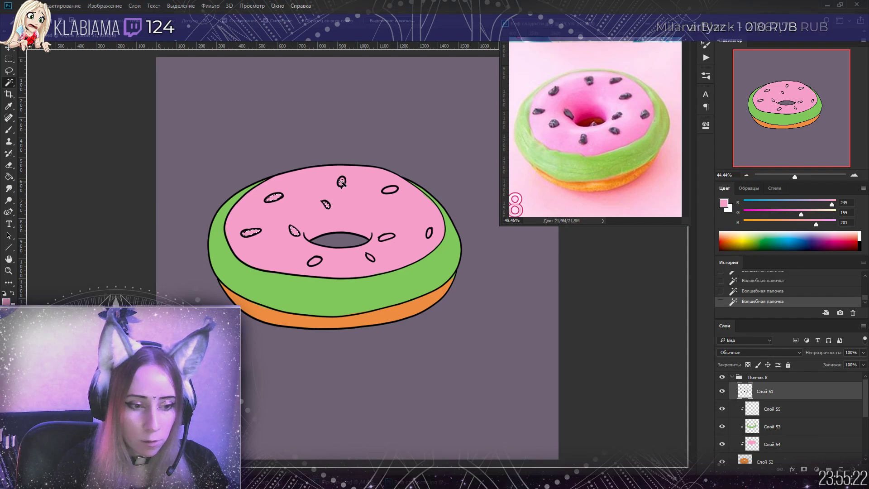
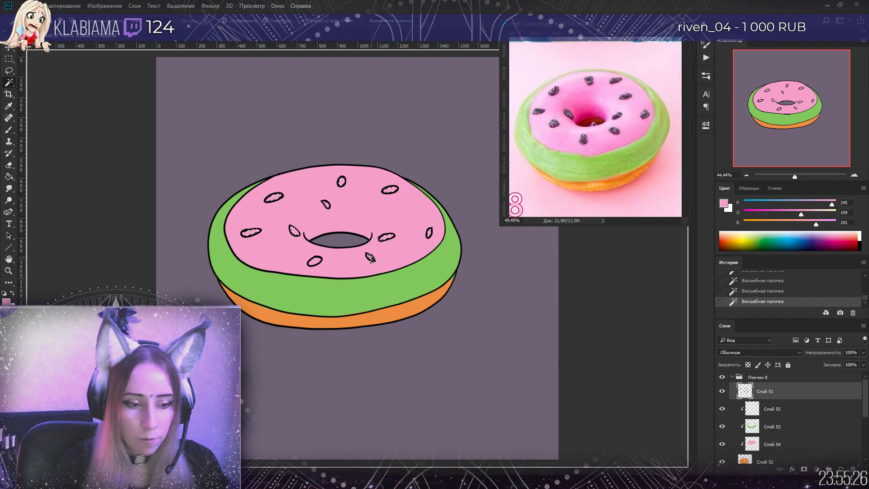
Expand the selection of the donut seeds by 3 pixels, with layer Слой 55 active
{"action": "left_click", "coordinate": [781, 410]}
{"action": "left_click", "coordinate": [198, 6]}
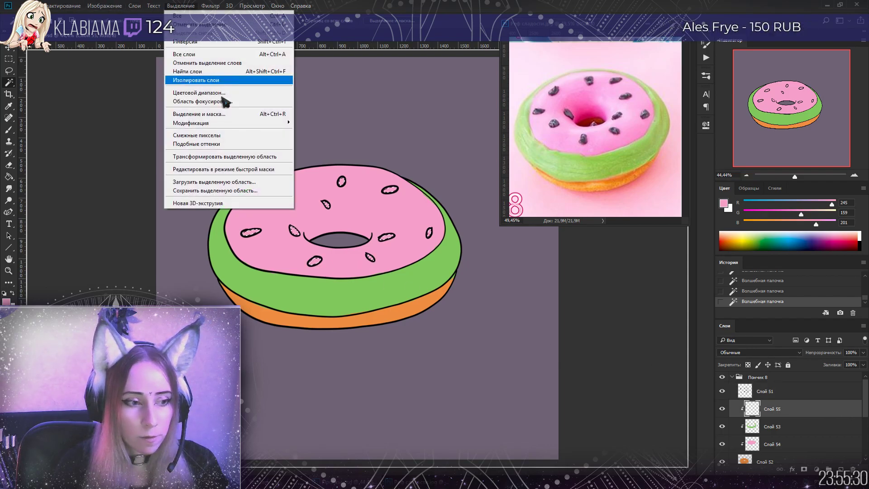
{"action": "mouse_move", "coordinate": [227, 116]}
{"action": "left_click", "coordinate": [111, 140]}
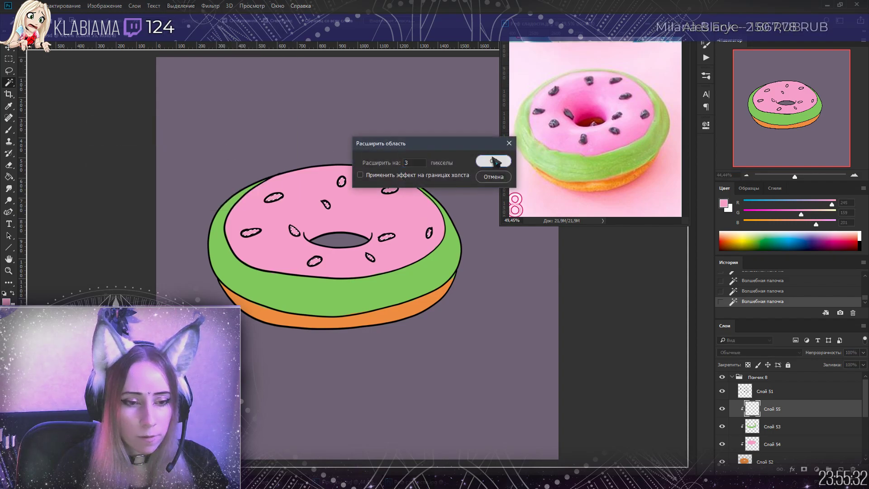
{"action": "left_click", "coordinate": [493, 162]}
Fill the selected seeds with dark purple RGB 56, 46, 65, and deselect them
{"action": "key", "text": "g"}
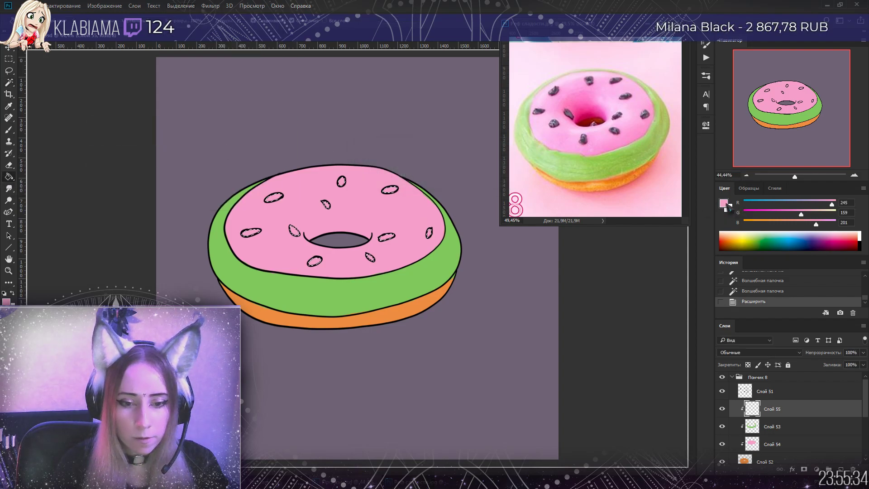
{"action": "left_click", "coordinate": [724, 204]}
{"action": "left_click", "coordinate": [616, 246]}
{"action": "left_click_drag", "start_coordinate": [537, 275], "coordinate": [525, 302]}
{"action": "key", "text": "Return"}
{"action": "left_click", "coordinate": [387, 237]}
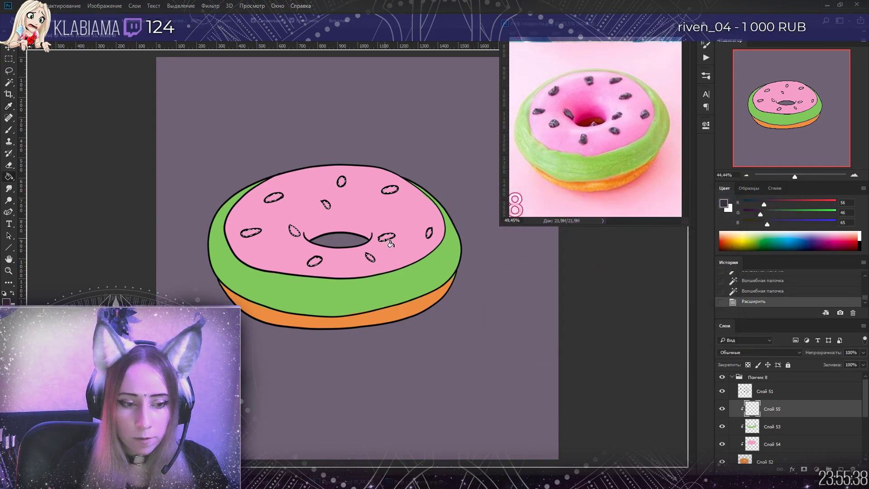
{"action": "left_click", "coordinate": [9, 70]}
{"action": "left_click", "coordinate": [62, 93]}
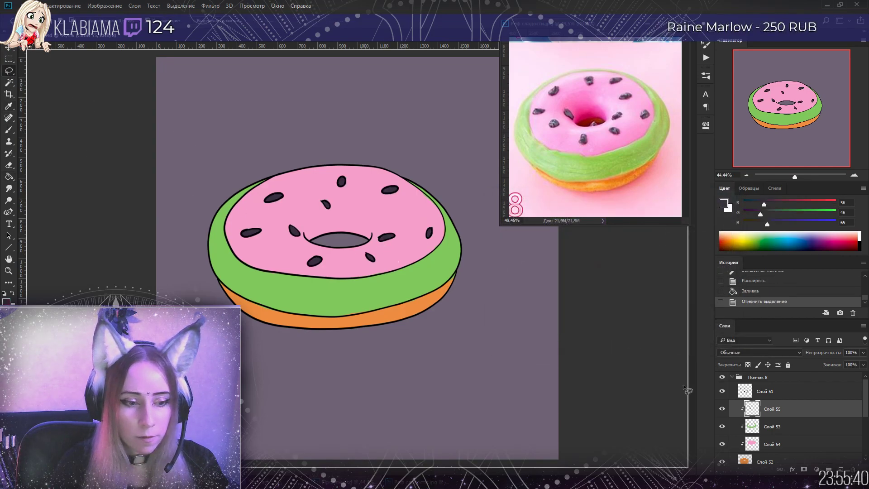
Lock the transparent pixels of line-art layer Слой 51 and paint the orange base's outer outline brown, RGB 162, 87, 27
{"action": "left_click", "coordinate": [767, 392]}
{"action": "left_click", "coordinate": [749, 365]}
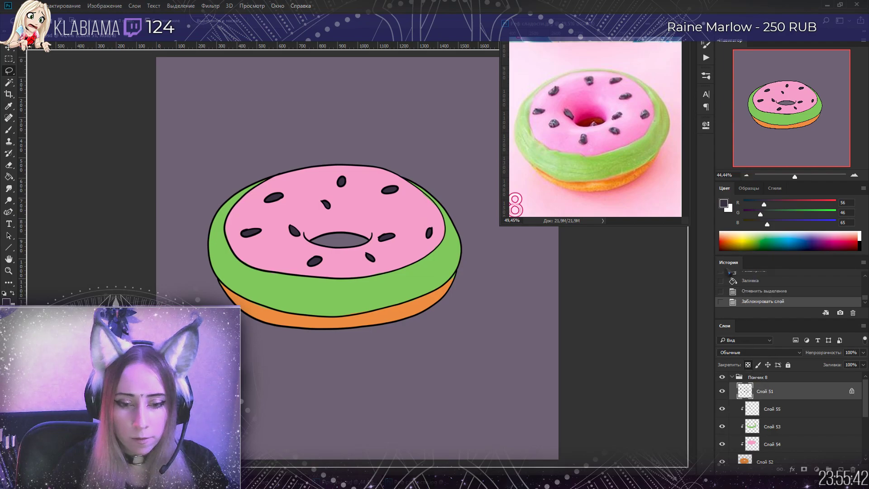
{"action": "left_click", "coordinate": [724, 204]}
{"action": "left_click", "coordinate": [382, 319]}
{"action": "left_click_drag", "start_coordinate": [572, 237], "coordinate": [587, 259]}
{"action": "left_click", "coordinate": [702, 213]}
{"action": "left_click", "coordinate": [12, 130]}
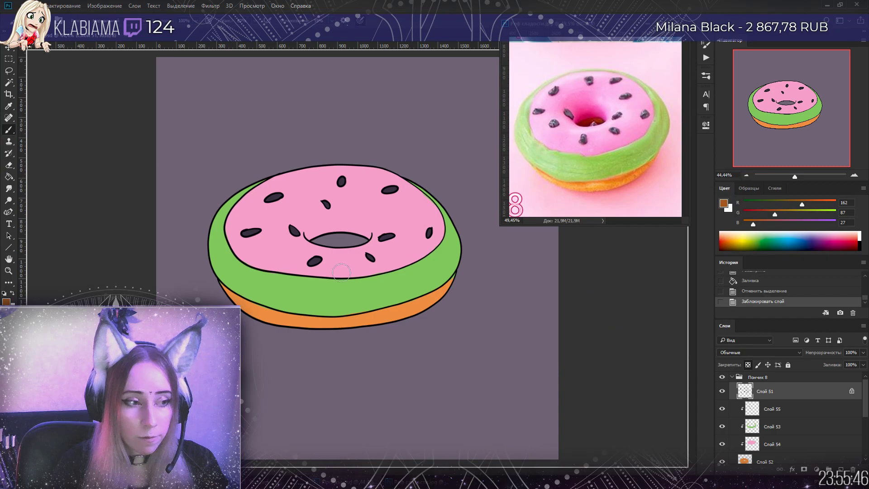
{"action": "mouse_move", "coordinate": [460, 281]}
{"action": "left_mouse_down"}
{"action": "mouse_move", "coordinate": [390, 330]}
{"action": "mouse_move", "coordinate": [277, 339]}
{"action": "mouse_move", "coordinate": [326, 336]}
{"action": "left_mouse_up"}
{"action": "left_click_drag", "start_coordinate": [258, 326], "coordinate": [244, 314]}
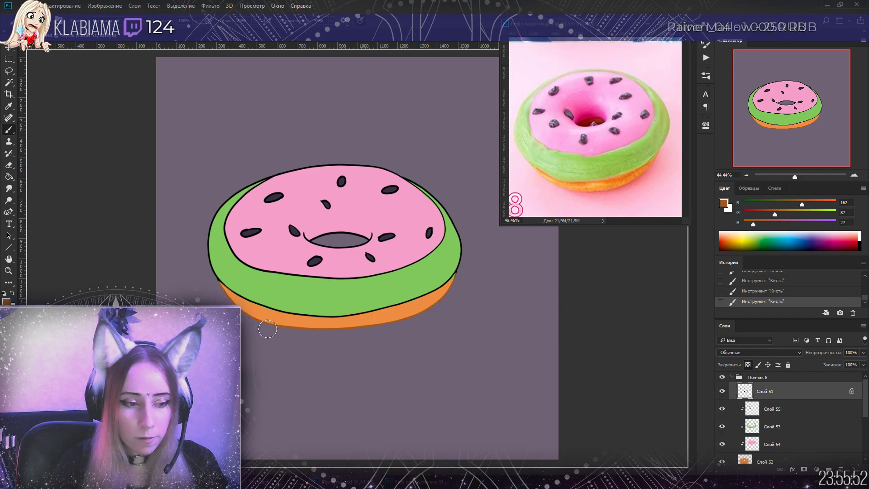
Recolour the outlines around the green and pink glaze with Paint Bucket fills of darker green, RGB 97, 166, 62
{"action": "left_click", "coordinate": [725, 204]}
{"action": "left_click", "coordinate": [400, 290]}
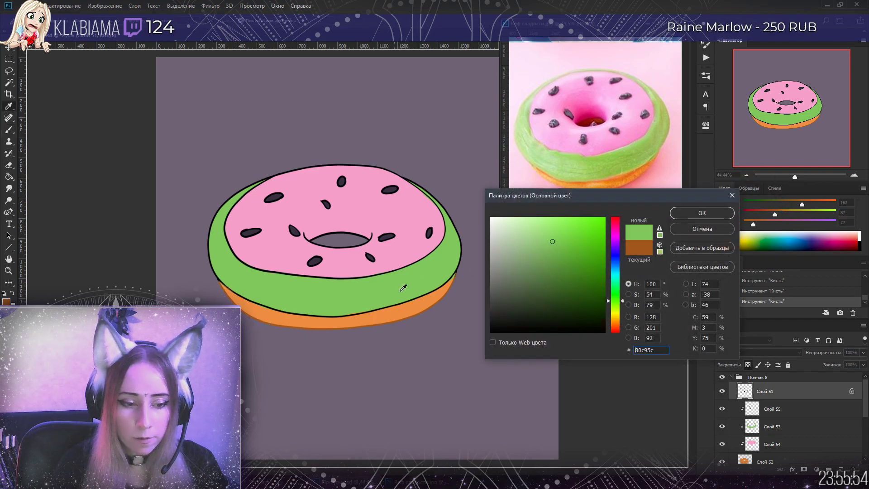
{"action": "left_click", "coordinate": [562, 257]}
{"action": "left_click", "coordinate": [695, 213]}
{"action": "key", "text": "Return"}
{"action": "key", "text": "g"}
{"action": "left_click", "coordinate": [252, 305]}
{"action": "left_click", "coordinate": [252, 305]}
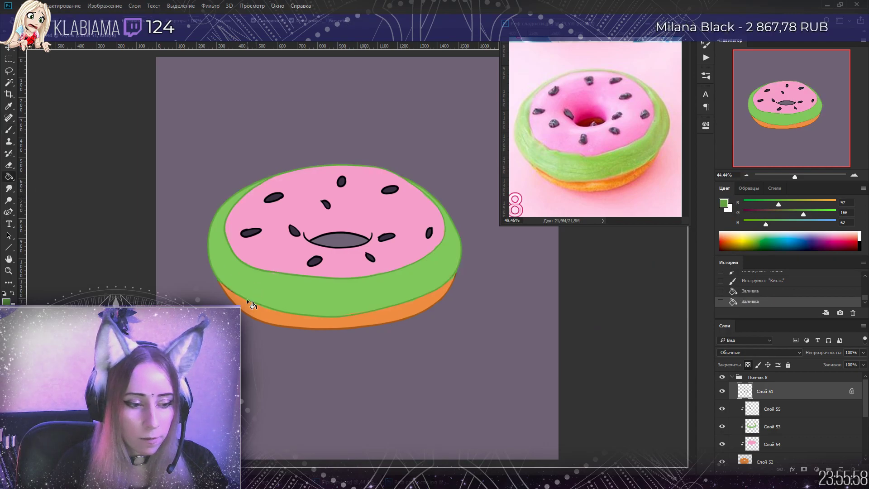
Brush the same dark green over both ends of the outline where the green glaze meets the orange base
{"action": "left_click", "coordinate": [9, 130]}
{"action": "left_click_drag", "start_coordinate": [237, 287], "coordinate": [229, 278]}
{"action": "left_click_drag", "start_coordinate": [462, 290], "coordinate": [457, 269]}
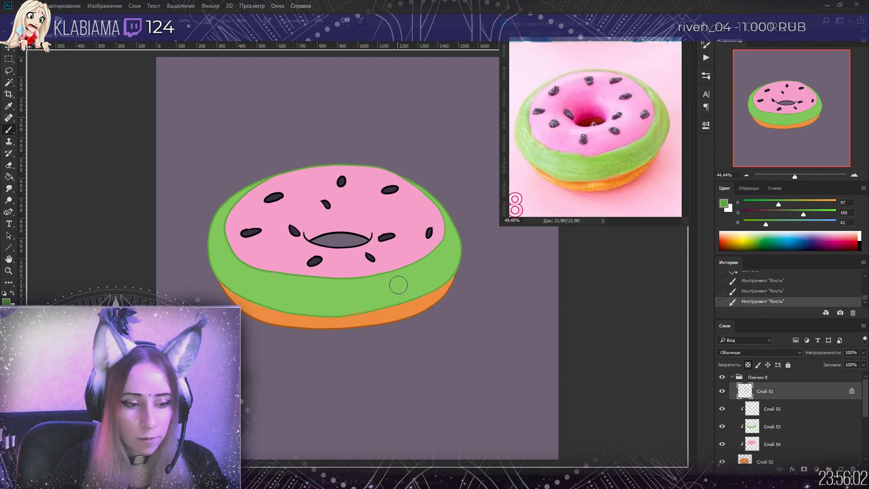
Recolour the outline of the donut hole dark pink, RGB 177, 69, 122, based on the icing's pink
{"action": "left_click", "coordinate": [392, 254], "text": "alt"}
{"action": "left_click", "coordinate": [724, 203]}
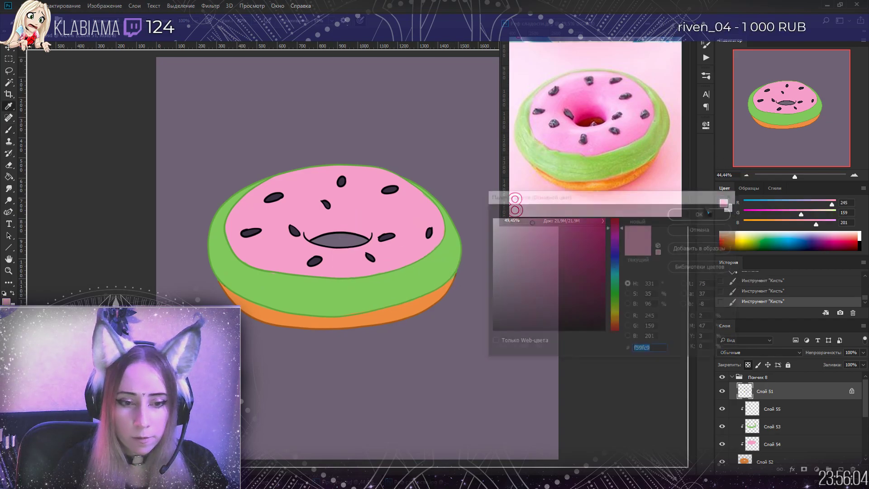
{"action": "left_click", "coordinate": [560, 246]}
{"action": "left_click", "coordinate": [561, 252]}
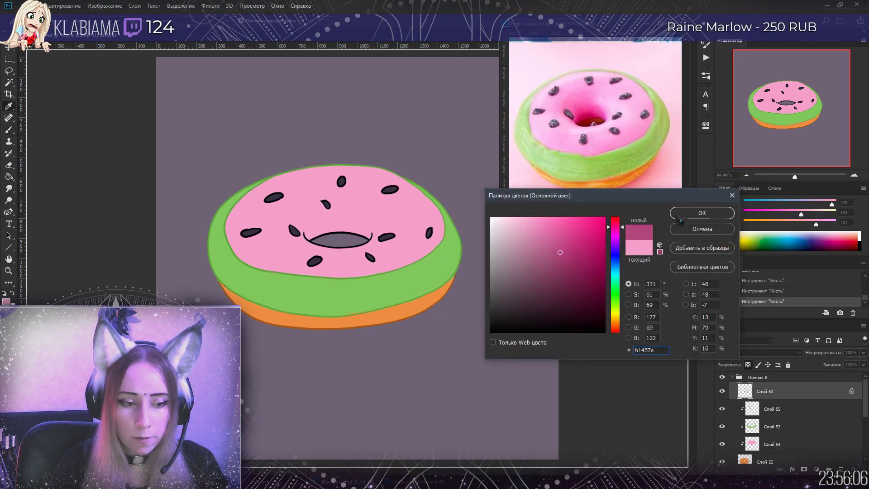
{"action": "left_click", "coordinate": [681, 217]}
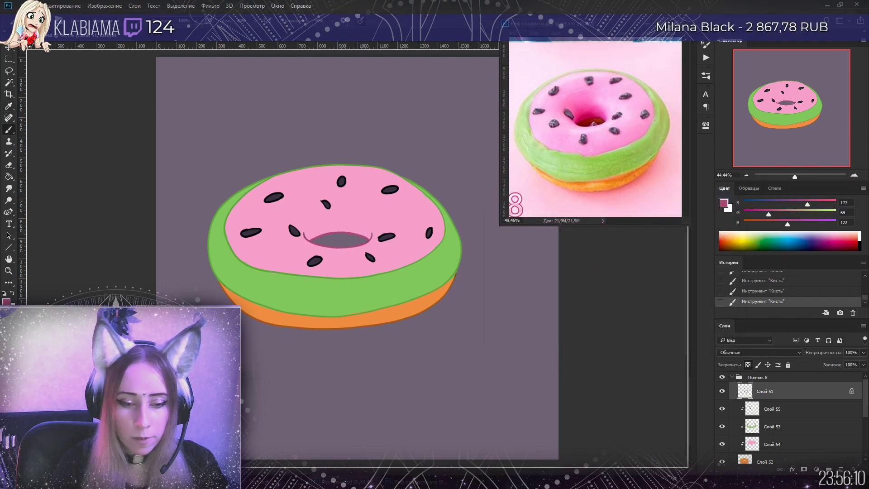
Lock the transparent pixels of icing layer Слой 54 and try a soft dark pink shadow stroke along the hole's back edge
{"action": "left_click", "coordinate": [772, 445]}
{"action": "left_click", "coordinate": [756, 366]}
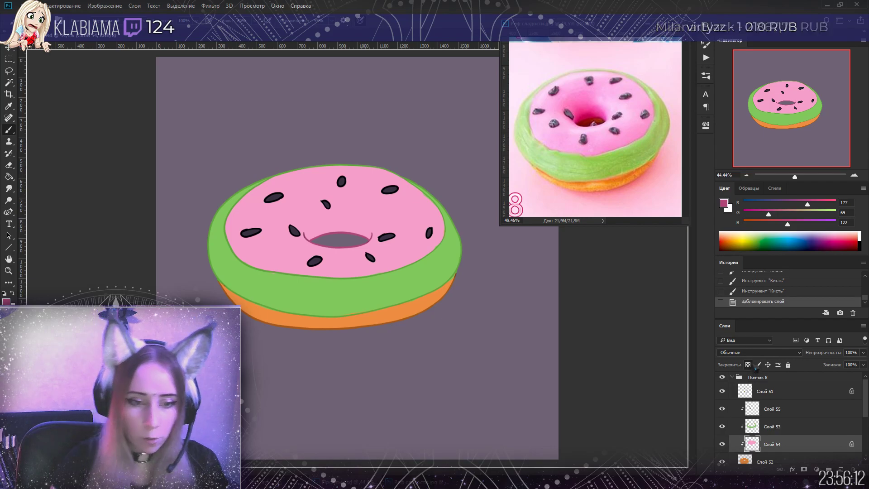
{"action": "left_click", "coordinate": [46, 21]}
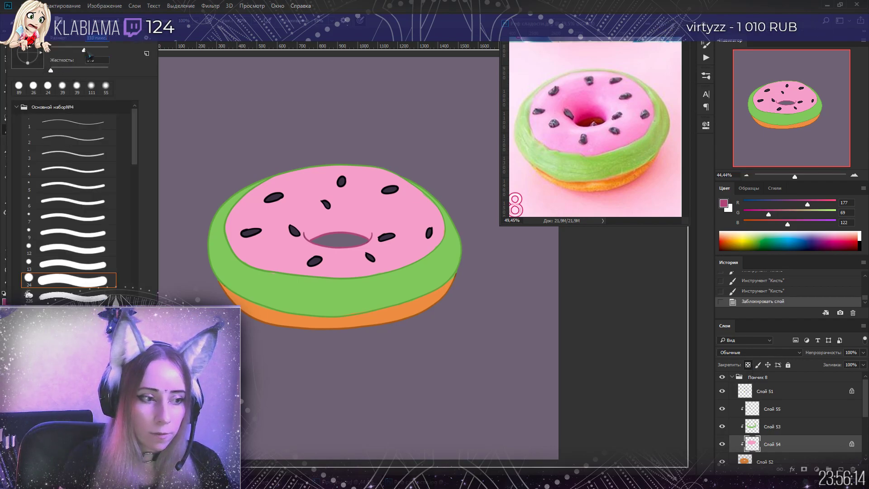
{"action": "left_click_drag", "start_coordinate": [364, 232], "coordinate": [318, 234]}
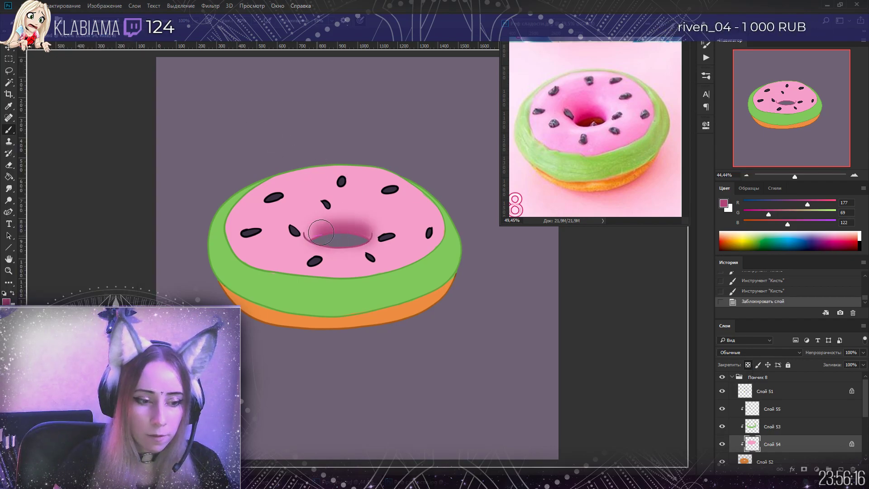
{"action": "key", "text": "ctrl+z"}
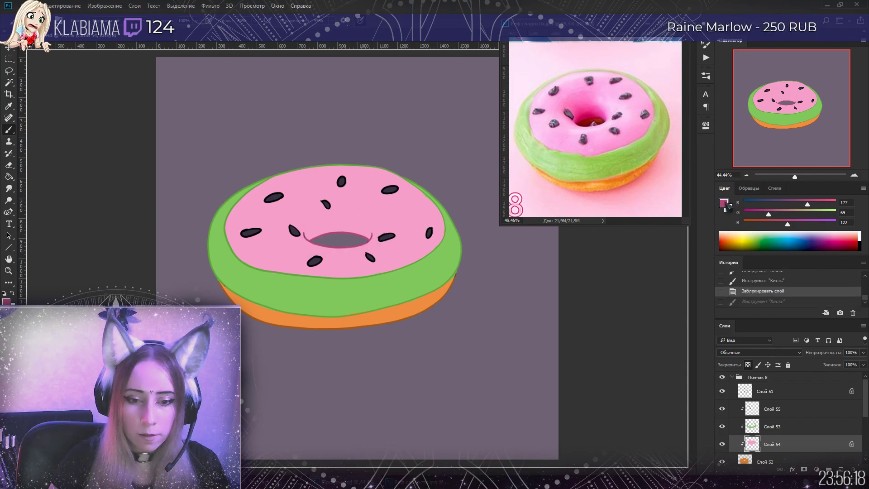
Save the document and paint soft shadows on the pink icing behind and beside the hole with RGB 188, 32, 108
{"action": "left_click", "coordinate": [726, 205]}
{"action": "left_click_drag", "start_coordinate": [576, 251], "coordinate": [587, 247]}
{"action": "left_click", "coordinate": [702, 213]}
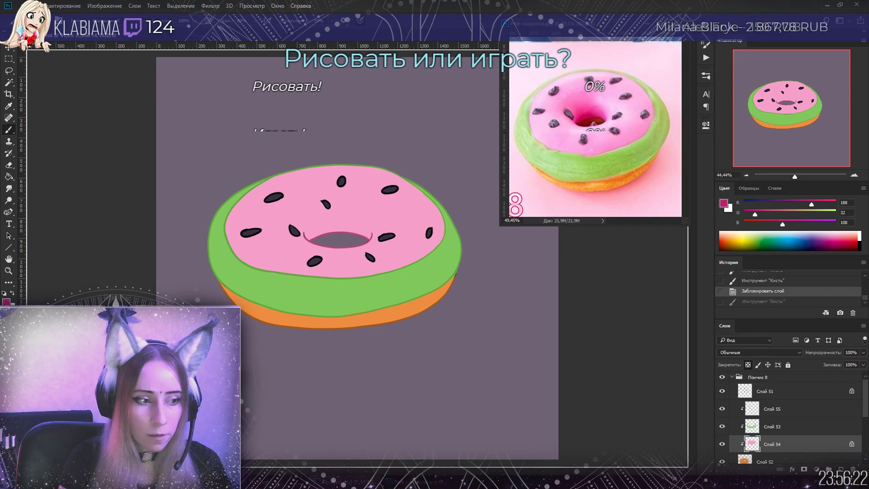
{"action": "key", "text": "ctrl+s"}
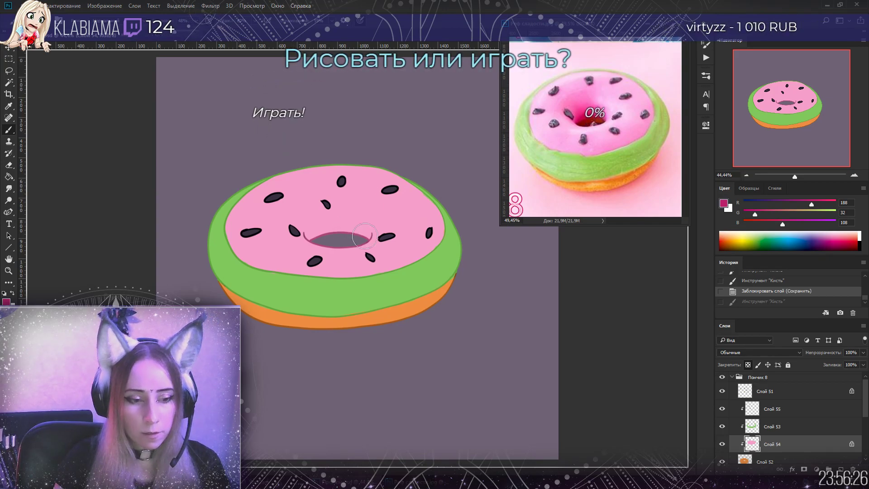
{"action": "mouse_move", "coordinate": [365, 235]}
{"action": "left_mouse_down"}
{"action": "mouse_move", "coordinate": [317, 233]}
{"action": "mouse_move", "coordinate": [340, 230]}
{"action": "mouse_move", "coordinate": [282, 208]}
{"action": "mouse_move", "coordinate": [326, 195]}
{"action": "mouse_move", "coordinate": [349, 203]}
{"action": "left_mouse_up"}
{"action": "key", "text": "ctrl+z"}
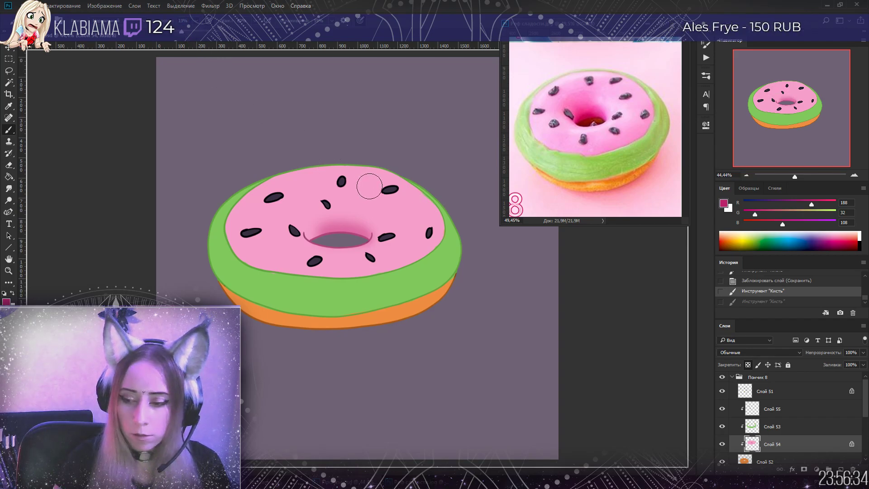
{"action": "mouse_move", "coordinate": [310, 231]}
{"action": "left_mouse_down"}
{"action": "mouse_move", "coordinate": [344, 229]}
{"action": "mouse_move", "coordinate": [304, 228]}
{"action": "mouse_move", "coordinate": [316, 194]}
{"action": "mouse_move", "coordinate": [313, 181]}
{"action": "mouse_move", "coordinate": [295, 183]}
{"action": "mouse_move", "coordinate": [340, 191]}
{"action": "mouse_move", "coordinate": [317, 199]}
{"action": "mouse_move", "coordinate": [348, 218]}
{"action": "mouse_move", "coordinate": [336, 227]}
{"action": "mouse_move", "coordinate": [316, 204]}
{"action": "mouse_move", "coordinate": [246, 213]}
{"action": "mouse_move", "coordinate": [338, 176]}
{"action": "mouse_move", "coordinate": [267, 218]}
{"action": "mouse_move", "coordinate": [331, 212]}
{"action": "mouse_move", "coordinate": [373, 233]}
{"action": "mouse_move", "coordinate": [329, 231]}
{"action": "mouse_move", "coordinate": [355, 233]}
{"action": "left_mouse_up"}
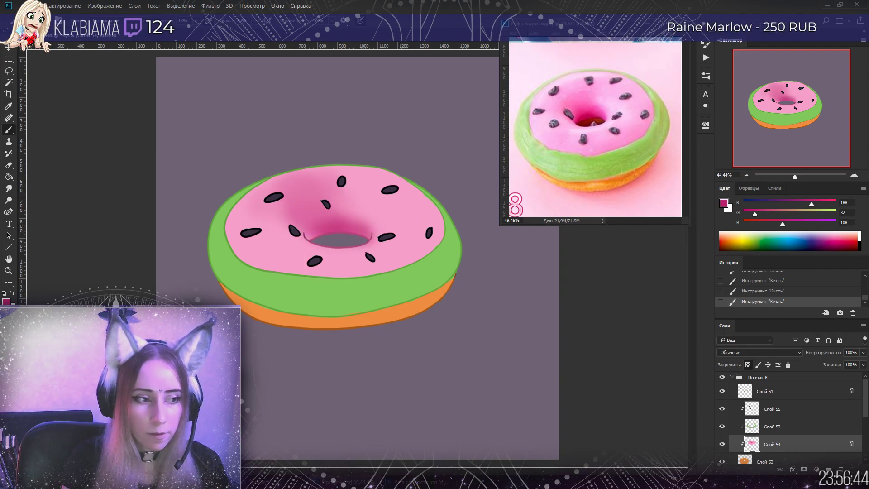
Deepen the shadow along the hole's back rim using a smaller soft brush
{"action": "left_click", "coordinate": [40, 21]}
{"action": "left_click", "coordinate": [183, 20]}
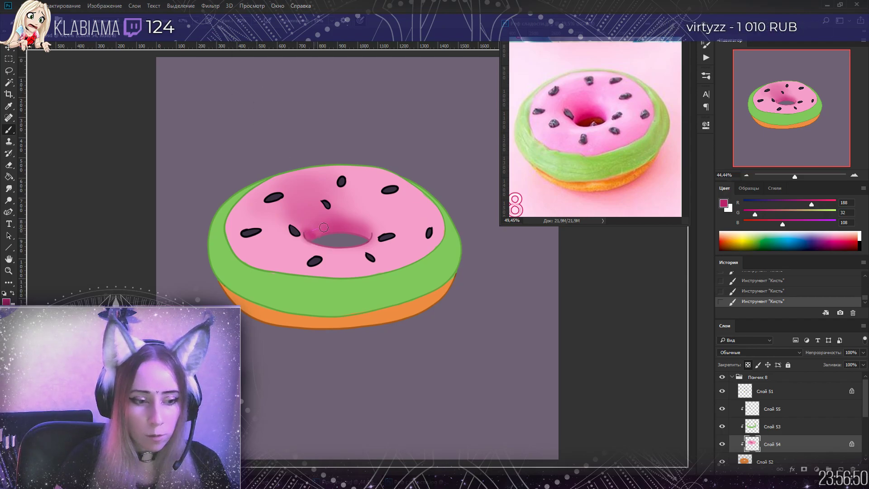
{"action": "left_click_drag", "start_coordinate": [309, 237], "coordinate": [359, 231]}
Enlarge the soft brush, adjust its strength, and faintly shade the outer edge of the pink icing
{"action": "left_click", "coordinate": [38, 20]}
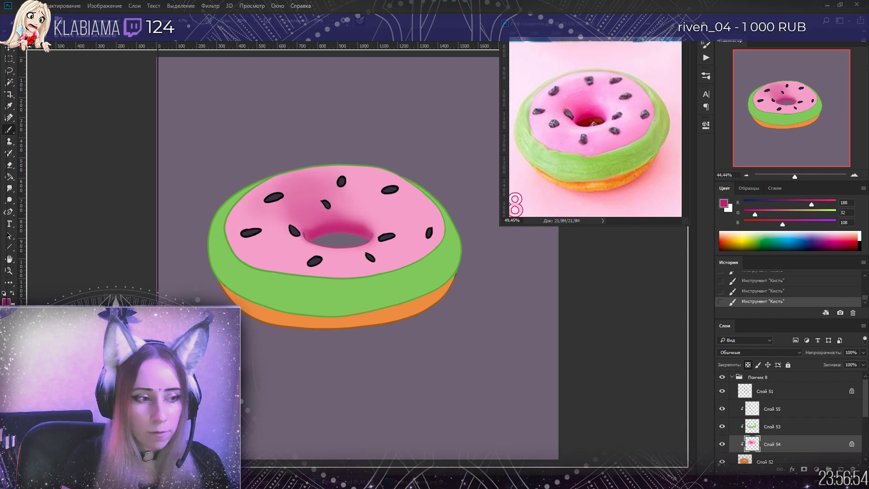
{"action": "left_click_drag", "start_coordinate": [79, 70], "coordinate": [55, 71]}
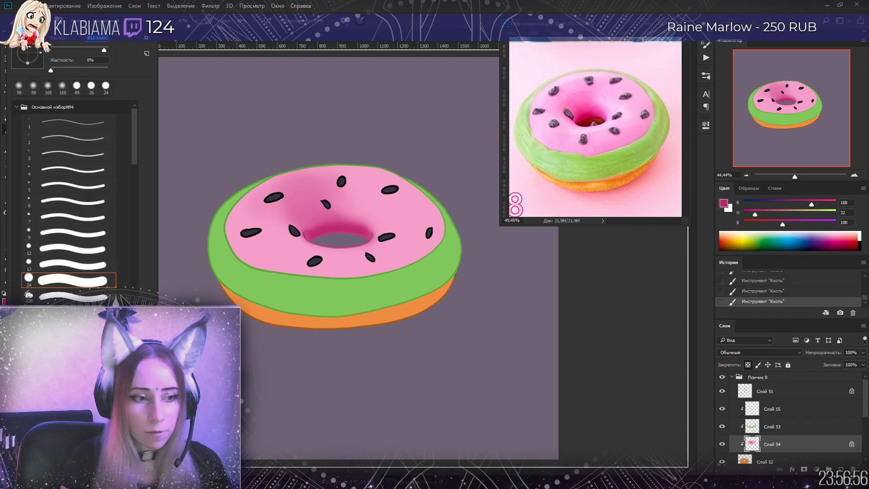
{"action": "left_click", "coordinate": [196, 20]}
{"action": "left_click", "coordinate": [196, 21]}
{"action": "left_click_drag", "start_coordinate": [197, 31], "coordinate": [183, 31]}
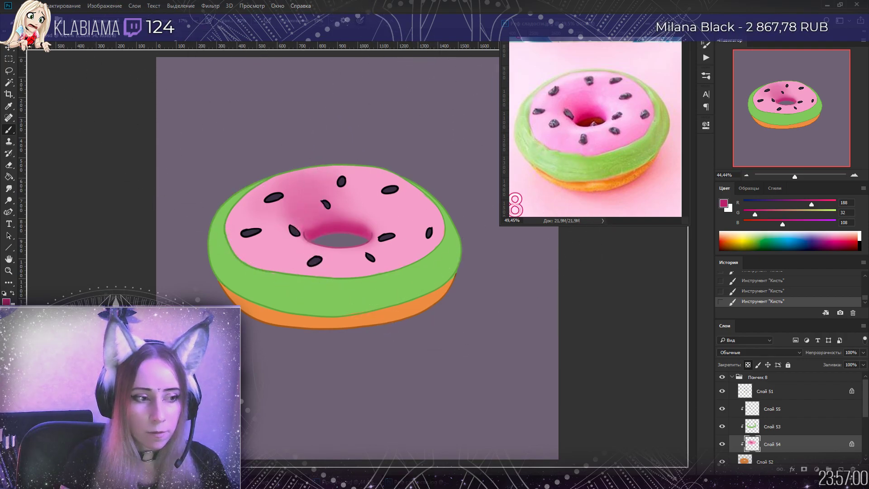
{"action": "left_click", "coordinate": [38, 20]}
{"action": "left_click_drag", "start_coordinate": [104, 50], "coordinate": [95, 50]}
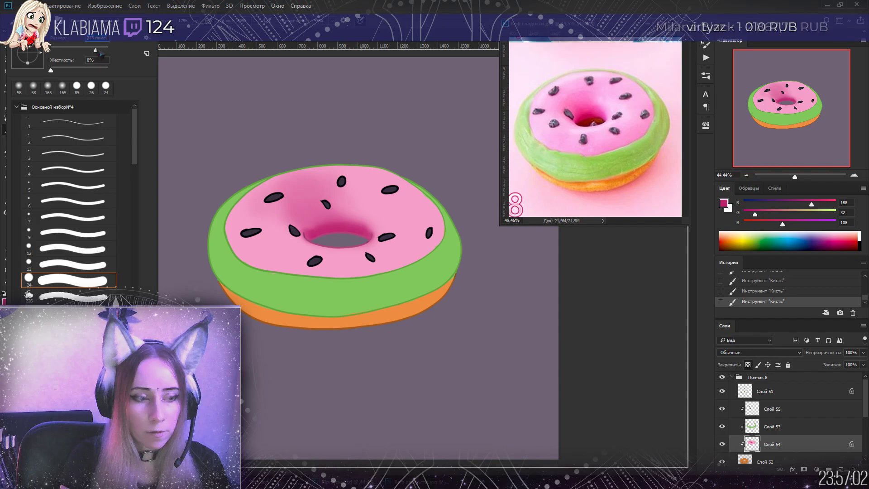
{"action": "left_click", "coordinate": [395, 172]}
{"action": "mouse_move", "coordinate": [401, 170]}
{"action": "left_mouse_down"}
{"action": "mouse_move", "coordinate": [440, 235]}
{"action": "mouse_move", "coordinate": [381, 271]}
{"action": "mouse_move", "coordinate": [240, 270]}
{"action": "mouse_move", "coordinate": [306, 285]}
{"action": "mouse_move", "coordinate": [449, 228]}
{"action": "left_mouse_up"}
{"action": "key", "text": "ctrl+z"}
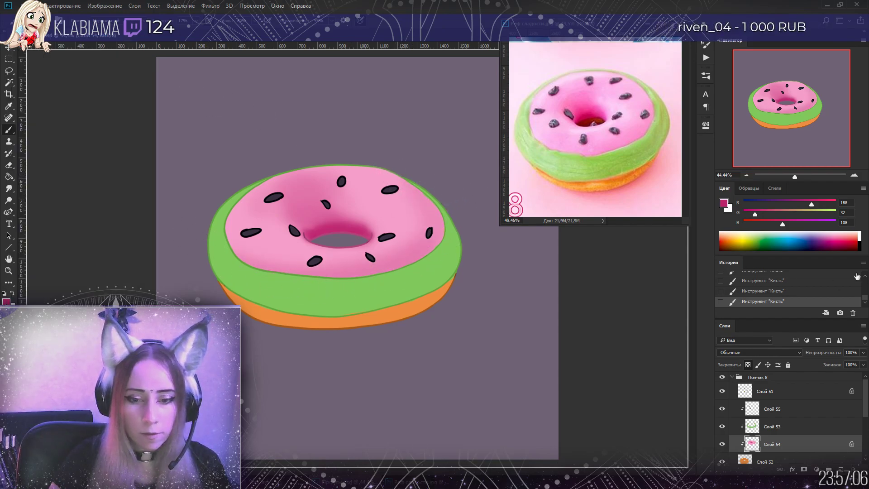
Paint soft white highlights on the pink icing, strongest on the raised area right of the hole
{"action": "left_click", "coordinate": [860, 234]}
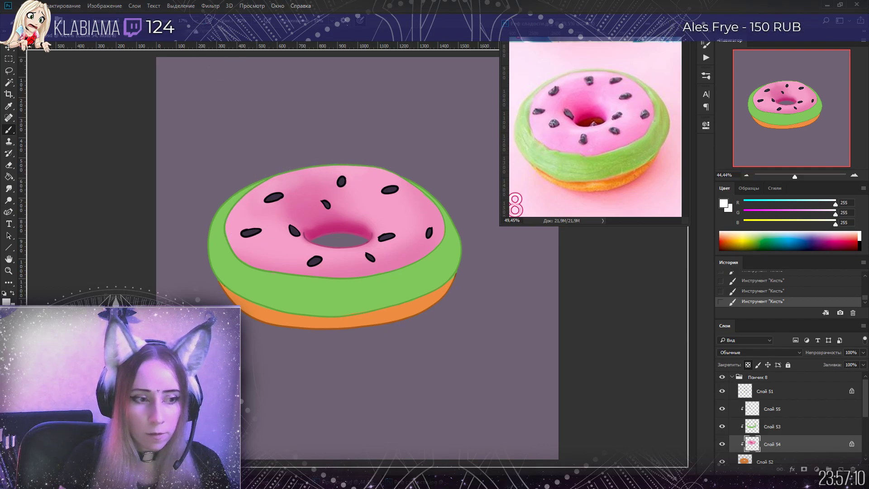
{"action": "mouse_move", "coordinate": [327, 178]}
{"action": "left_mouse_down"}
{"action": "mouse_move", "coordinate": [284, 186]}
{"action": "mouse_move", "coordinate": [252, 225]}
{"action": "left_mouse_up"}
{"action": "mouse_move", "coordinate": [371, 205]}
{"action": "left_mouse_down"}
{"action": "mouse_move", "coordinate": [393, 226]}
{"action": "mouse_move", "coordinate": [387, 246]}
{"action": "mouse_move", "coordinate": [337, 258]}
{"action": "left_mouse_up"}
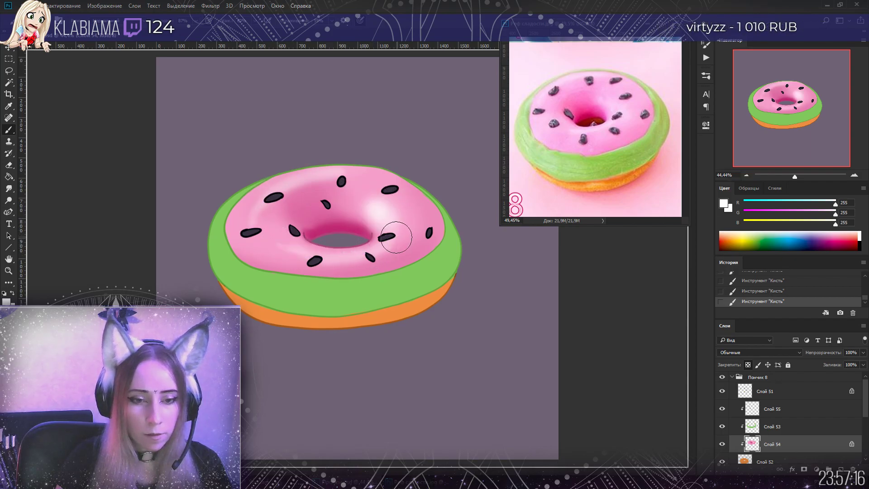
Soften the icing layer's shading with a Gaussian Blur, raising the blur radius
{"action": "left_click", "coordinate": [210, 6]}
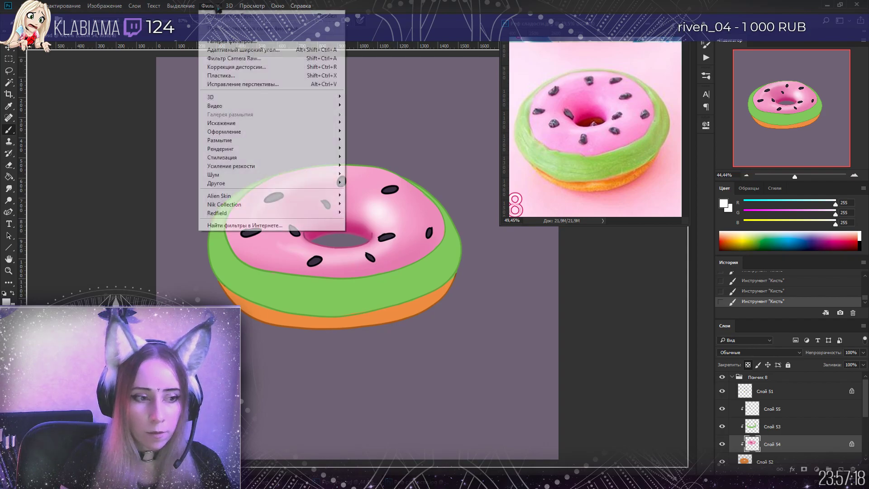
{"action": "mouse_move", "coordinate": [237, 140]}
{"action": "left_click", "coordinate": [154, 182]}
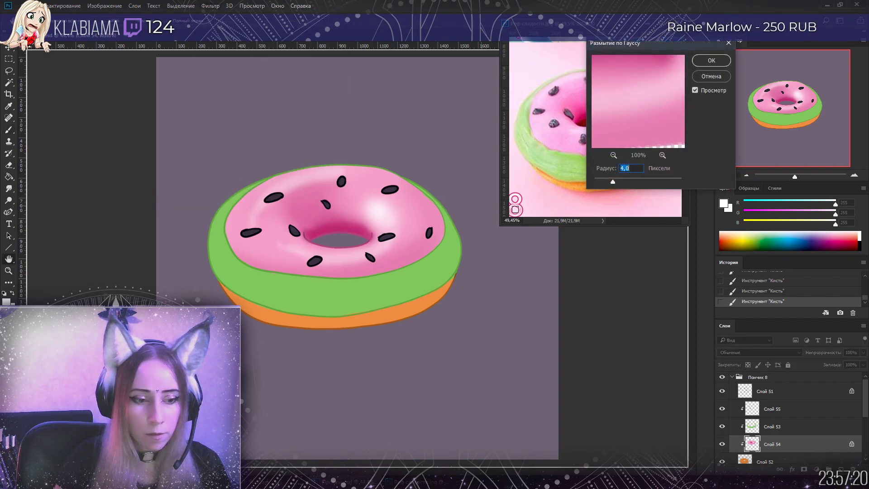
{"action": "left_click_drag", "start_coordinate": [623, 183], "coordinate": [622, 183]}
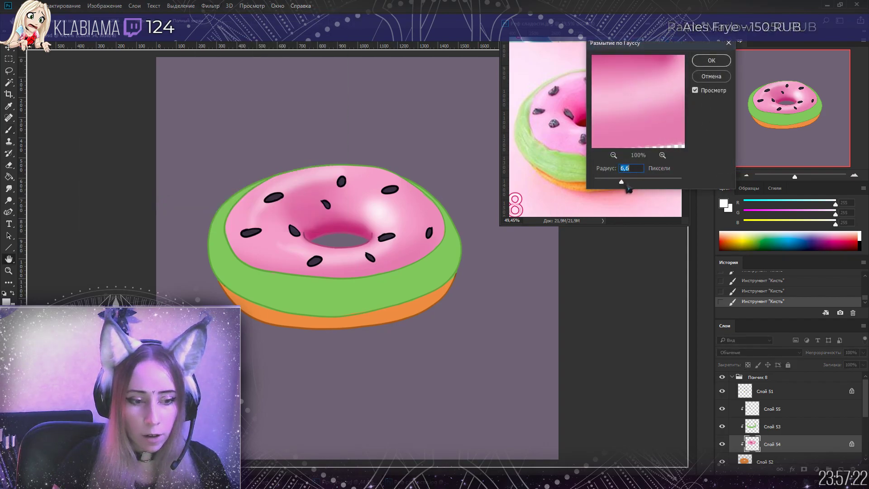
{"action": "left_click_drag", "start_coordinate": [638, 184], "coordinate": [631, 183]}
{"action": "left_click", "coordinate": [724, 60]}
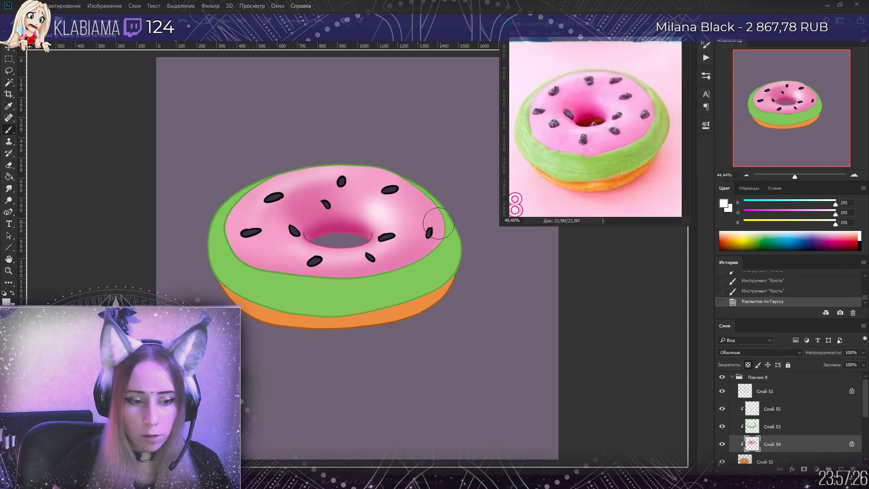
Lock the green icing layer's transparent pixels and paint soft shadows along its lower and right side in darker green #598a41
{"action": "left_click", "coordinate": [427, 272], "text": "alt"}
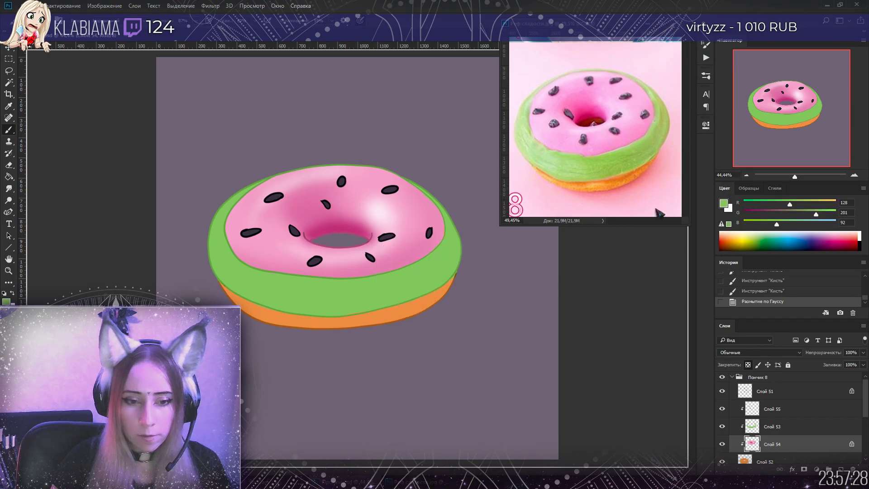
{"action": "left_click", "coordinate": [724, 204]}
{"action": "left_click_drag", "start_coordinate": [549, 261], "coordinate": [550, 270]}
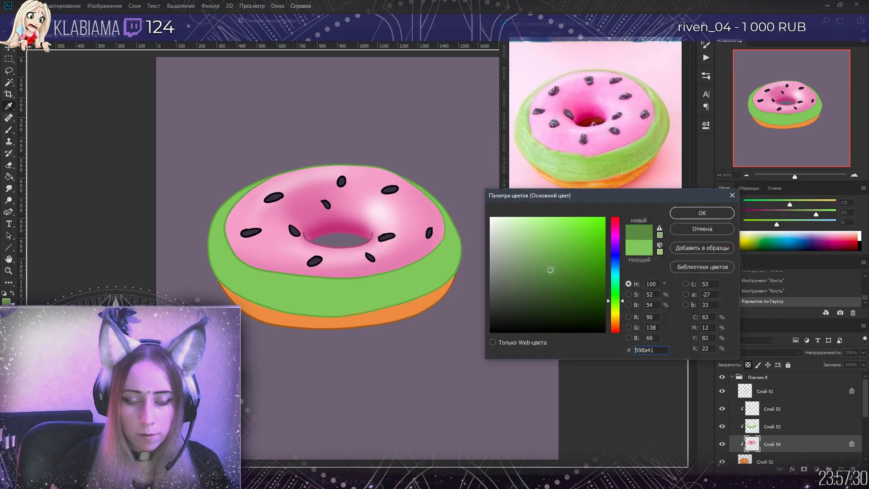
{"action": "left_click", "coordinate": [699, 221]}
{"action": "left_click", "coordinate": [752, 426]}
{"action": "left_click", "coordinate": [748, 364]}
{"action": "key", "text": "b"}
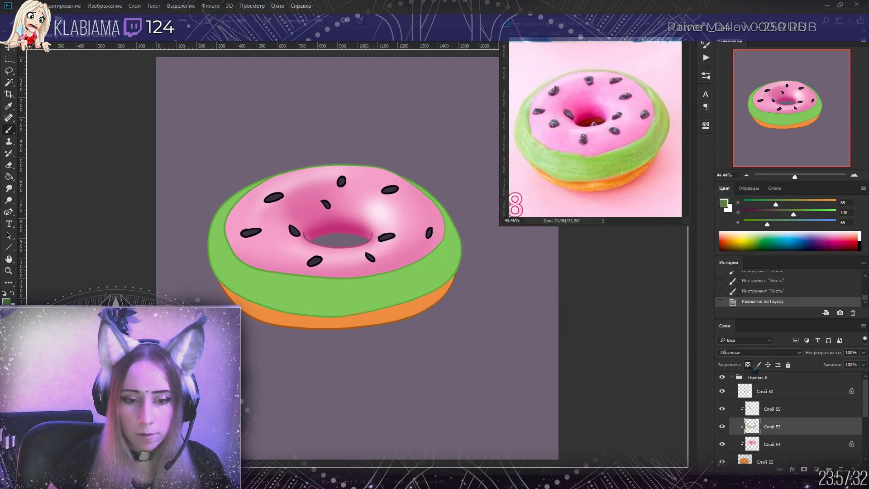
{"action": "left_click_drag", "start_coordinate": [424, 194], "coordinate": [448, 257]}
{"action": "left_click_drag", "start_coordinate": [384, 290], "coordinate": [358, 293]}
{"action": "left_click_drag", "start_coordinate": [424, 302], "coordinate": [447, 259]}
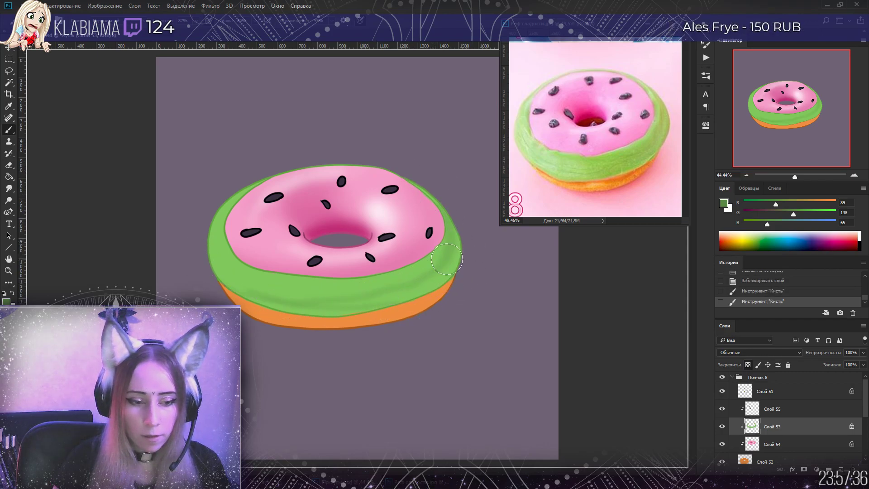
{"action": "mouse_move", "coordinate": [242, 277]}
{"action": "left_mouse_down"}
{"action": "mouse_move", "coordinate": [213, 229]}
{"action": "mouse_move", "coordinate": [283, 292]}
{"action": "mouse_move", "coordinate": [360, 300]}
{"action": "left_mouse_up"}
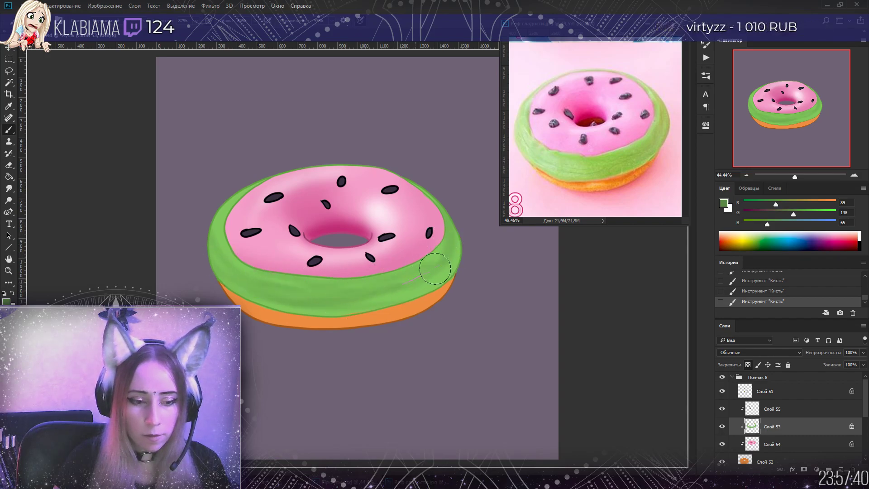
{"action": "left_click_drag", "start_coordinate": [454, 248], "coordinate": [337, 305]}
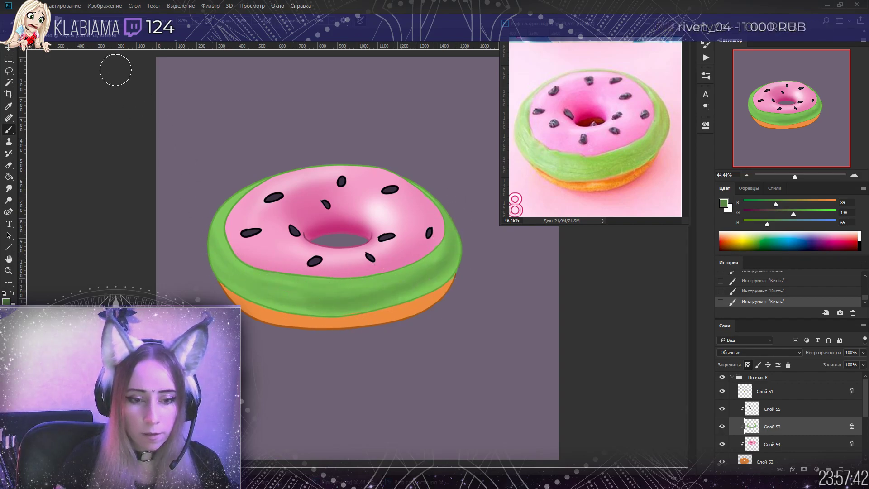
Adjust the brush, reducing its size, and add finer dark green shading along the front of the green icing
{"action": "left_click", "coordinate": [39, 21]}
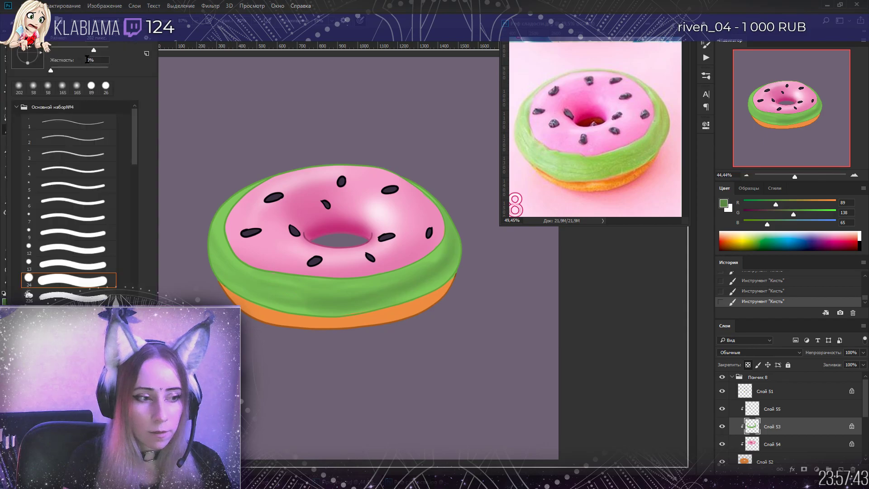
{"action": "left_click", "coordinate": [434, 268]}
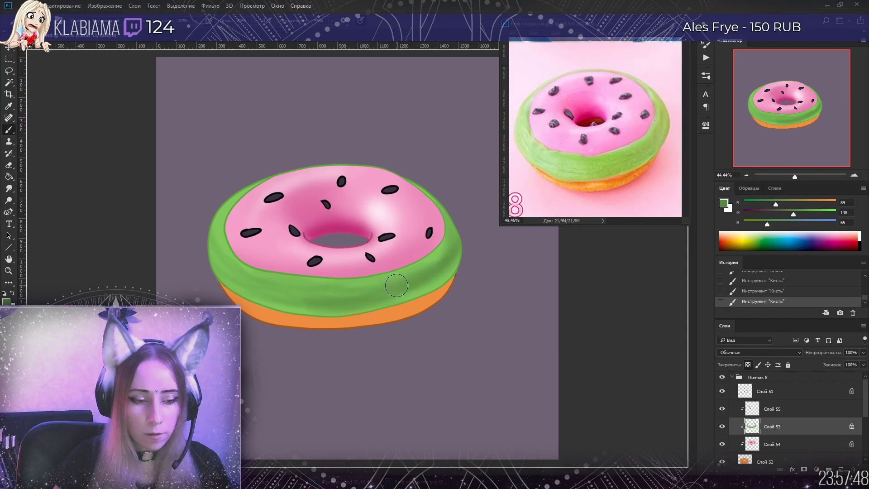
{"action": "left_click", "coordinate": [39, 21]}
{"action": "left_click", "coordinate": [66, 55]}
{"action": "left_click", "coordinate": [354, 295]}
{"action": "mouse_move", "coordinate": [259, 282]}
{"action": "left_mouse_down"}
{"action": "mouse_move", "coordinate": [229, 270]}
{"action": "mouse_move", "coordinate": [295, 299]}
{"action": "mouse_move", "coordinate": [358, 297]}
{"action": "left_mouse_up"}
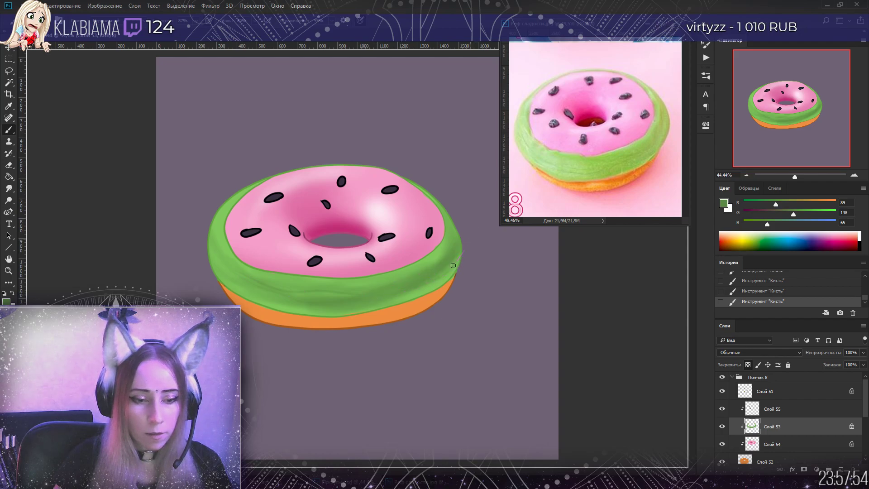
Lock the orange base layer's transparent pixels and shade the dough's lower edge with dark orange-brown #9b561e
{"action": "left_click", "coordinate": [759, 460]}
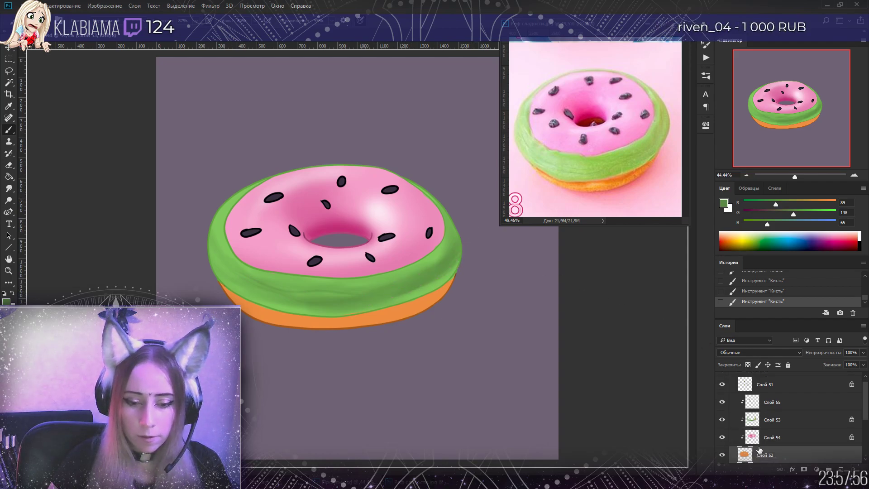
{"action": "left_click", "coordinate": [748, 365]}
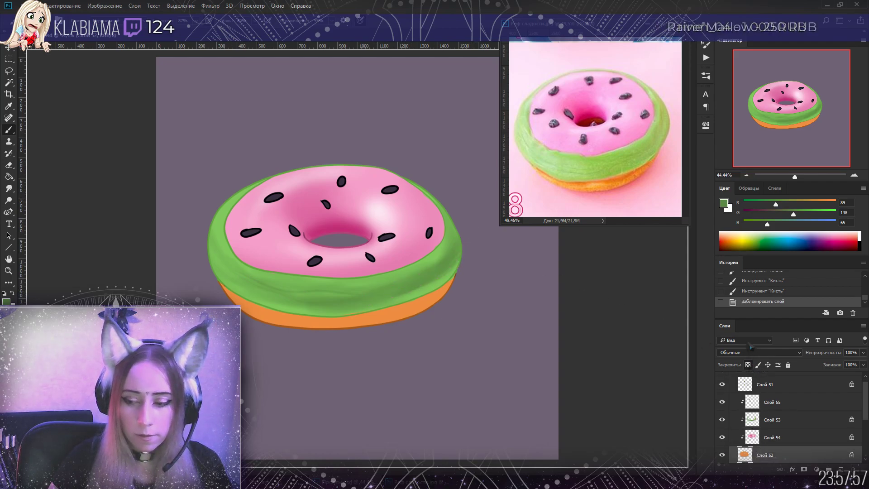
{"action": "left_click", "coordinate": [725, 204]}
{"action": "left_click", "coordinate": [403, 307]}
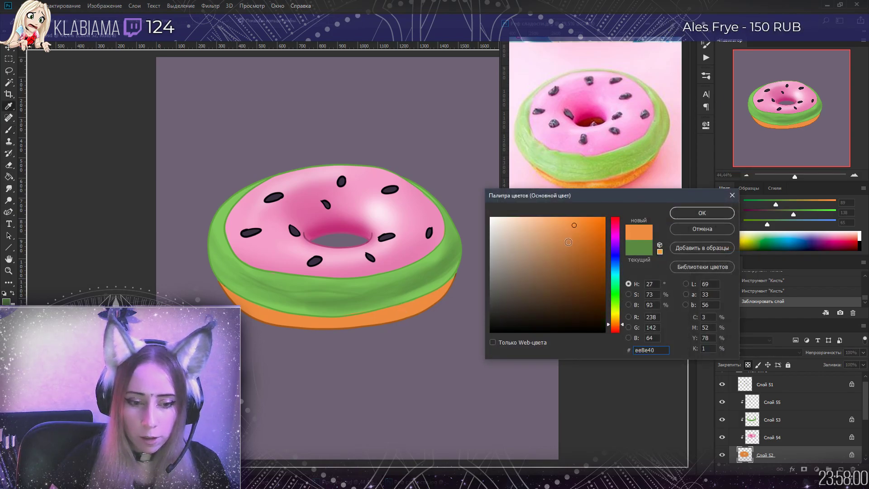
{"action": "left_click", "coordinate": [582, 261]}
{"action": "left_click", "coordinate": [700, 215]}
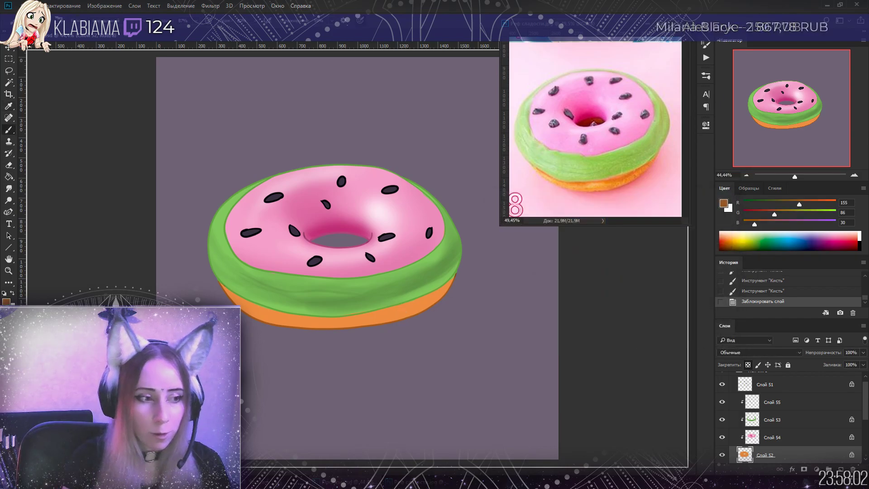
{"action": "left_click", "coordinate": [42, 21]}
{"action": "left_click_drag", "start_coordinate": [462, 266], "coordinate": [421, 296]}
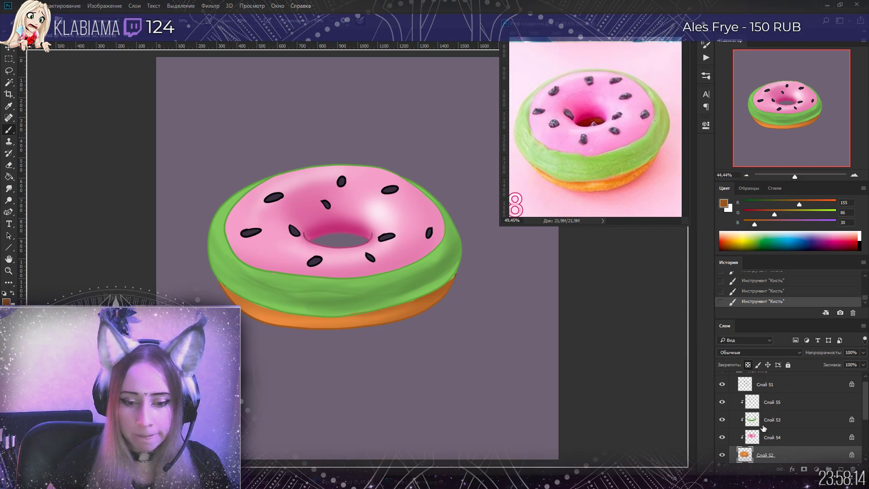
Lock the seed layer's transparent pixels and paint muted purple highlights (RGB 106, 88, 122) on the seeds with a smaller brush
{"action": "left_click", "coordinate": [757, 384]}
{"action": "left_click", "coordinate": [765, 401]}
{"action": "left_click", "coordinate": [748, 364]}
{"action": "left_click", "coordinate": [724, 203]}
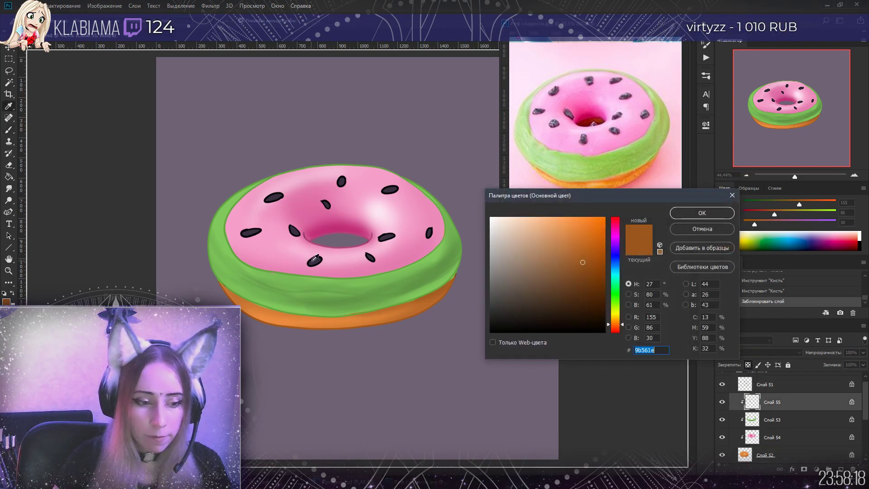
{"action": "left_click", "coordinate": [318, 262]}
{"action": "left_click_drag", "start_coordinate": [528, 294], "coordinate": [523, 277]}
{"action": "left_click", "coordinate": [689, 219]}
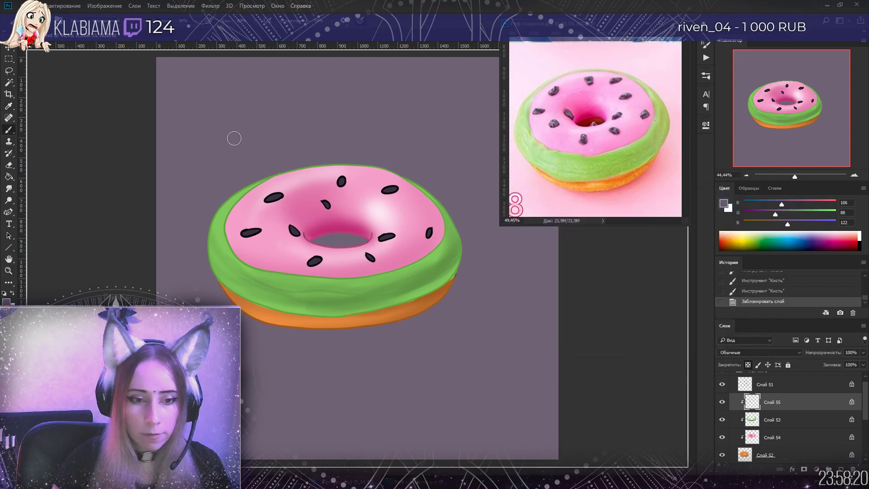
{"action": "right_click", "coordinate": [93, 73]}
{"action": "left_click_drag", "start_coordinate": [77, 50], "coordinate": [67, 51]}
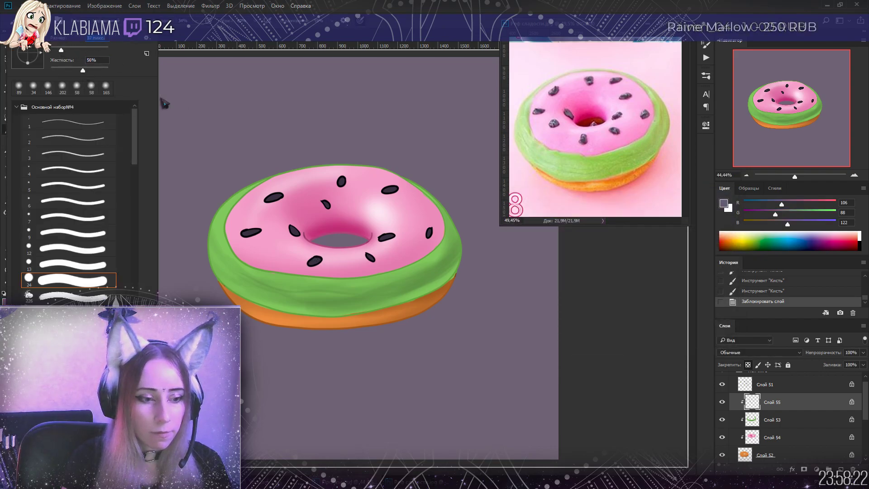
{"action": "left_click_drag", "start_coordinate": [280, 195], "coordinate": [269, 197]}
{"action": "left_click_drag", "start_coordinate": [278, 195], "coordinate": [268, 198]}
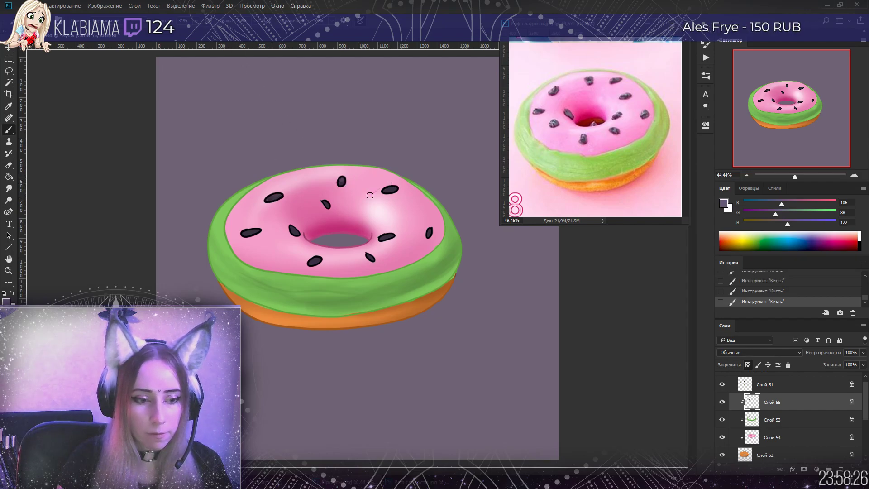
Refine the brush settings and brighten the seeds' highlights with lighter purple #8d74a3
{"action": "right_click", "coordinate": [81, 60]}
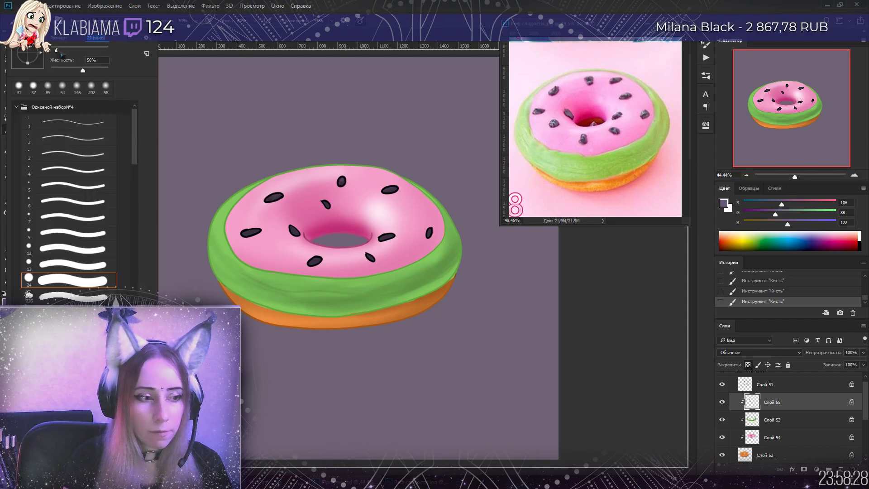
{"action": "left_click", "coordinate": [197, 20]}
{"action": "left_click", "coordinate": [206, 32]}
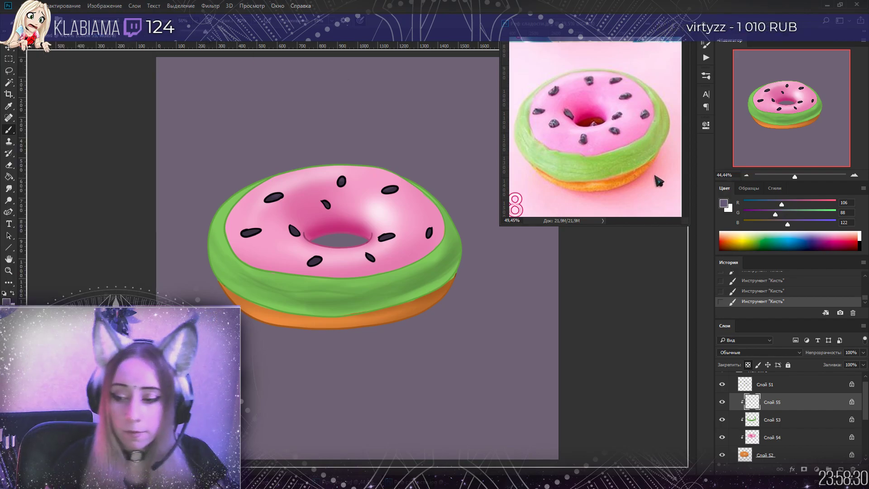
{"action": "left_click", "coordinate": [724, 204]}
{"action": "left_click", "coordinate": [524, 260]}
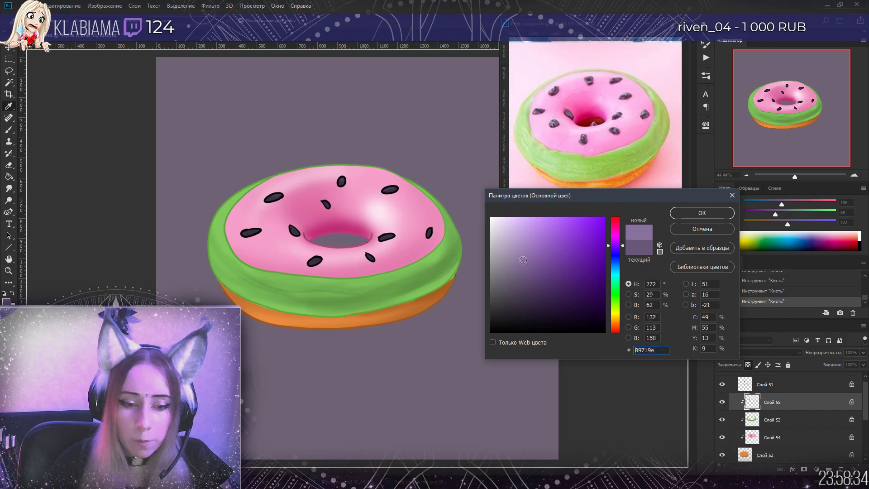
{"action": "left_click", "coordinate": [702, 216]}
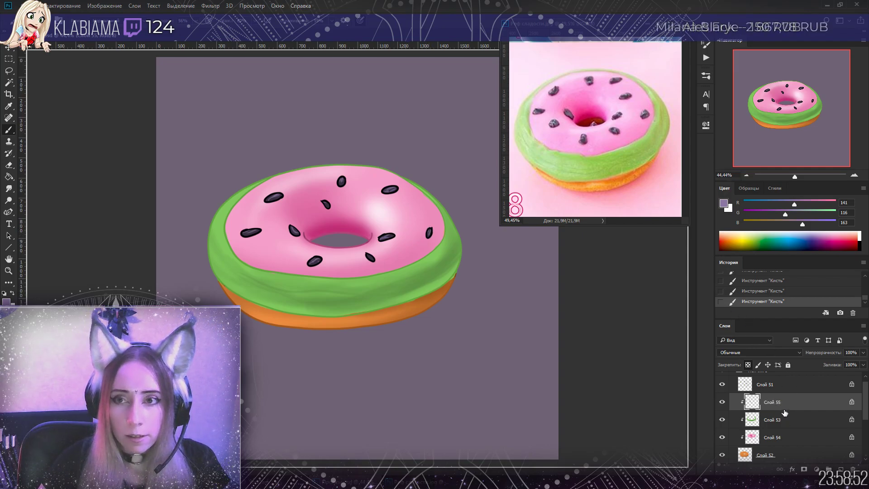
Clip the outline layer to the donut and add a new clipped layer above it in Overlay mode (Перекрытие)
{"action": "left_click", "coordinate": [778, 385]}
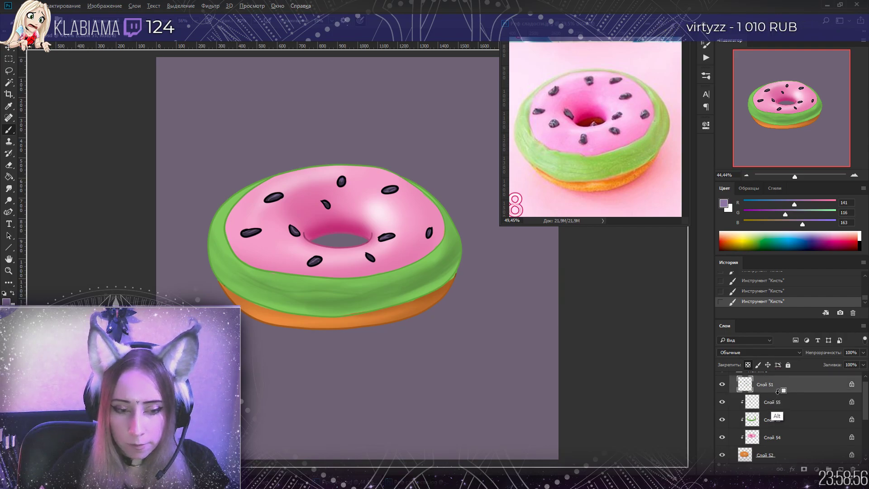
{"action": "left_click", "coordinate": [778, 390], "text": "alt"}
{"action": "left_click", "coordinate": [842, 470]}
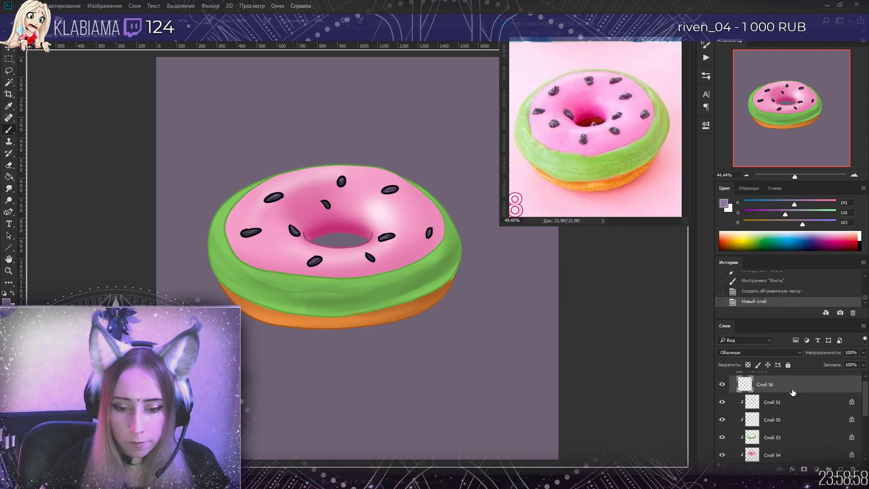
{"action": "left_click", "coordinate": [793, 392], "text": "alt"}
{"action": "left_click", "coordinate": [759, 353]}
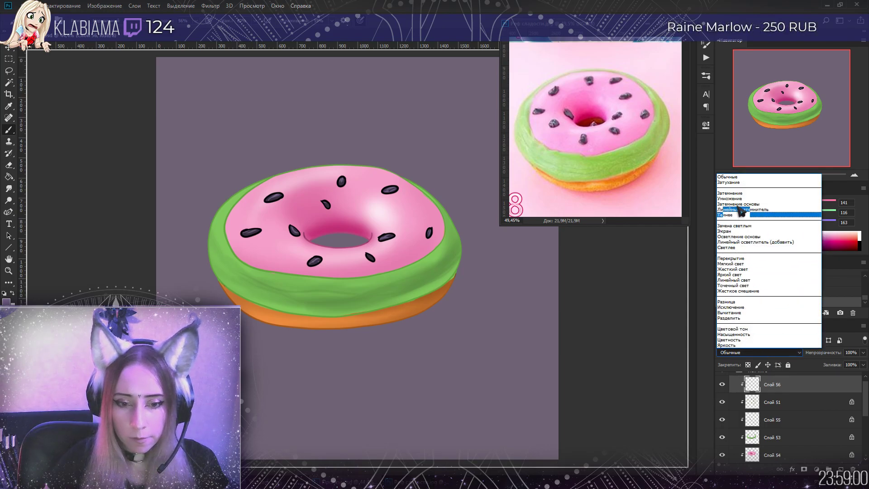
{"action": "left_click", "coordinate": [742, 258]}
{"action": "left_click", "coordinate": [724, 204]}
{"action": "left_click", "coordinate": [703, 229]}
Enlarge the brush and paint soft purple shading on the Overlay layer along the donut's lower edges and around the hole
{"action": "left_click", "coordinate": [42, 21]}
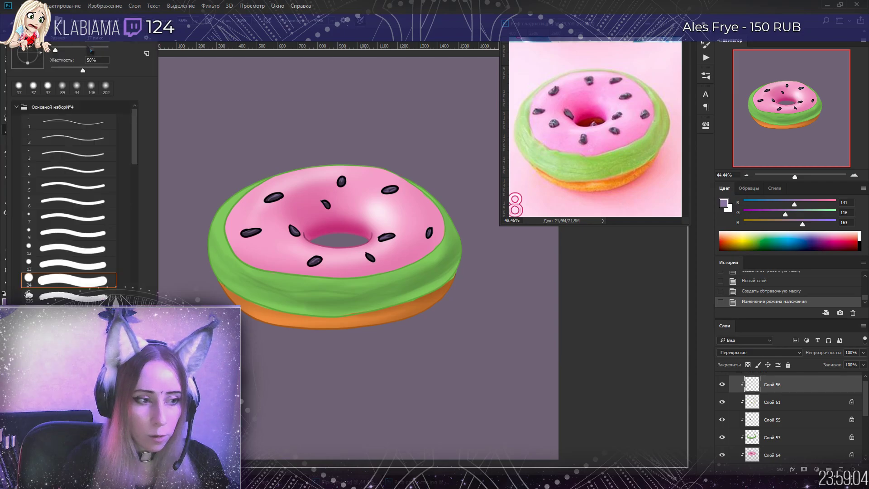
{"action": "left_click", "coordinate": [146, 29]}
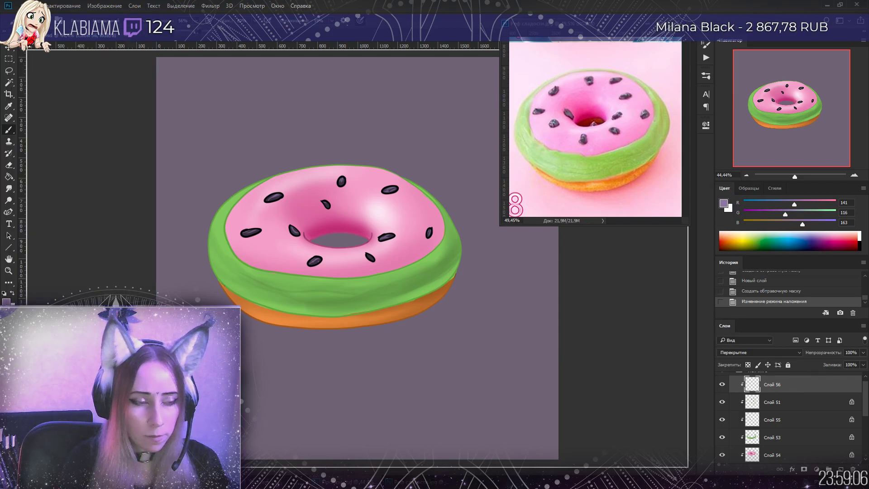
{"action": "left_click_drag", "start_coordinate": [183, 32], "coordinate": [180, 32]}
{"action": "mouse_move", "coordinate": [432, 291]}
{"action": "left_mouse_down"}
{"action": "mouse_move", "coordinate": [388, 323]}
{"action": "mouse_move", "coordinate": [317, 331]}
{"action": "left_mouse_up"}
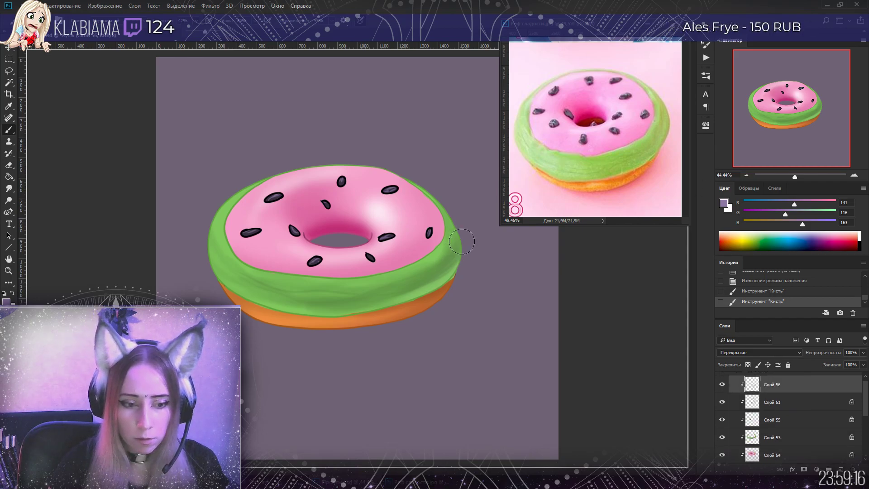
{"action": "left_click_drag", "start_coordinate": [263, 332], "coordinate": [247, 324]}
{"action": "mouse_move", "coordinate": [409, 281]}
{"action": "left_mouse_down"}
{"action": "mouse_move", "coordinate": [267, 304]}
{"action": "mouse_move", "coordinate": [222, 245]}
{"action": "left_mouse_up"}
{"action": "left_click_drag", "start_coordinate": [364, 229], "coordinate": [294, 233]}
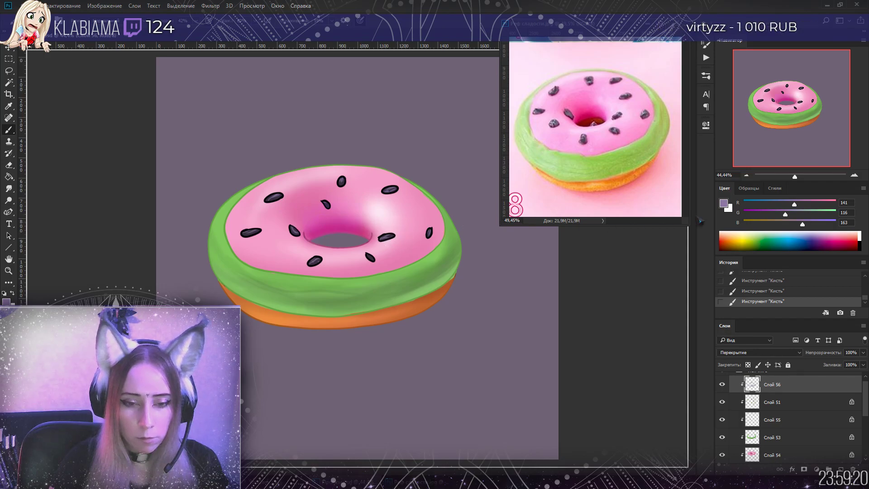
Deepen the Overlay shading along the orange base and lower green icing with darker purple #645175
{"action": "left_click", "coordinate": [723, 204]}
{"action": "left_click", "coordinate": [526, 278]}
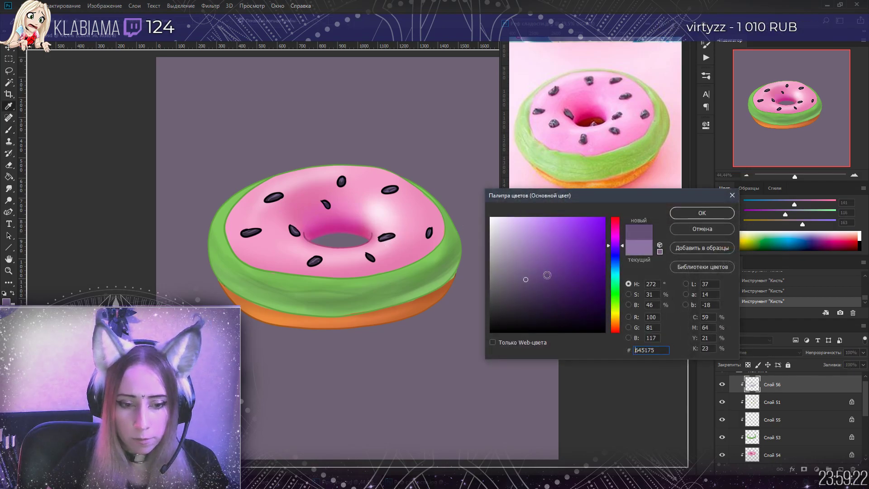
{"action": "left_click", "coordinate": [702, 213]}
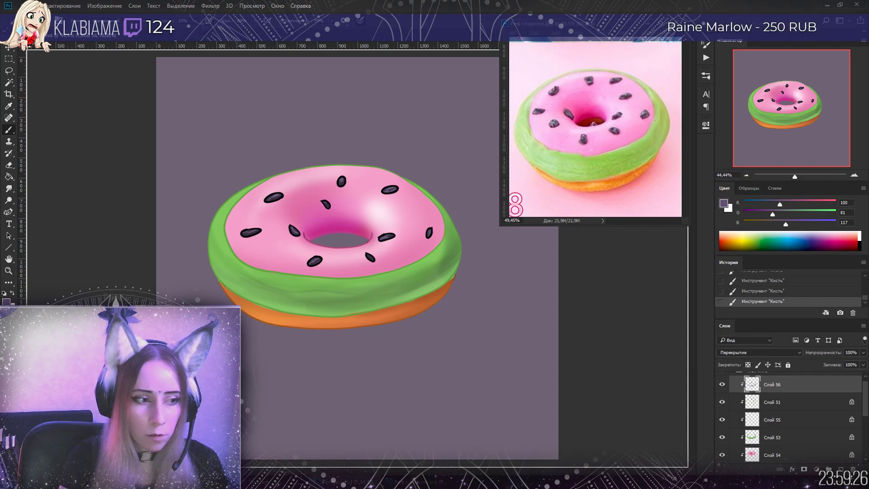
{"action": "left_click", "coordinate": [40, 21]}
{"action": "left_click", "coordinate": [23, 85]}
{"action": "left_click", "coordinate": [458, 268]}
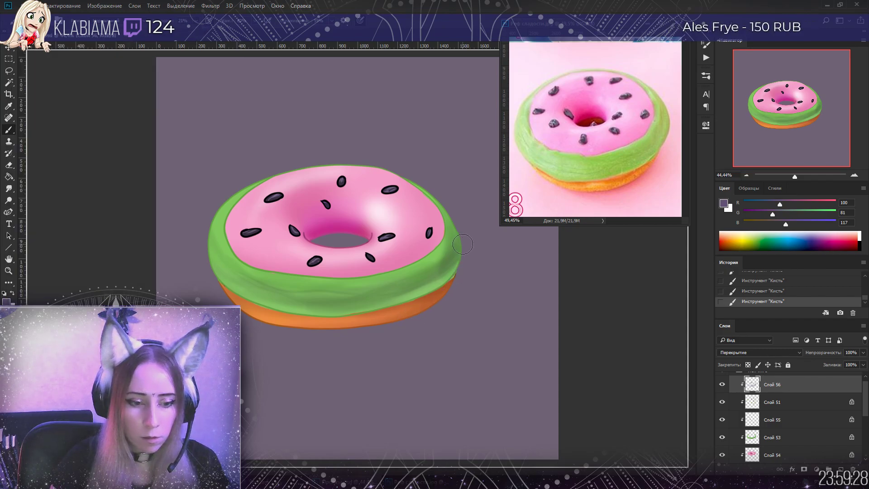
{"action": "left_click_drag", "start_coordinate": [341, 333], "coordinate": [286, 327]}
{"action": "left_click_drag", "start_coordinate": [442, 292], "coordinate": [264, 315]}
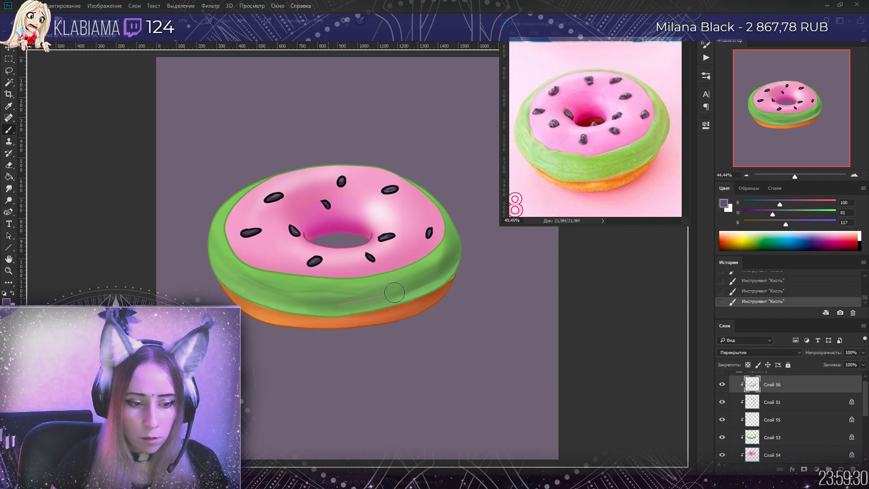
{"action": "left_click_drag", "start_coordinate": [437, 290], "coordinate": [292, 311]}
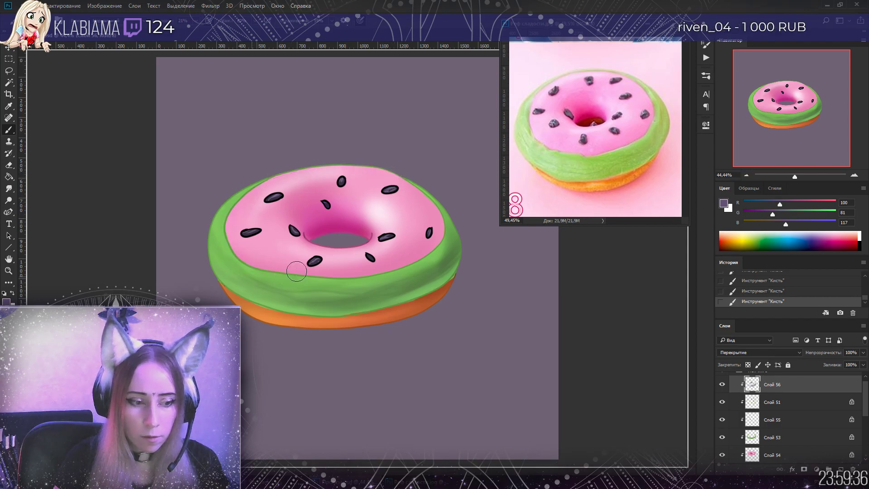
Hide the donut's outline layer
{"action": "left_click", "coordinate": [722, 405]}
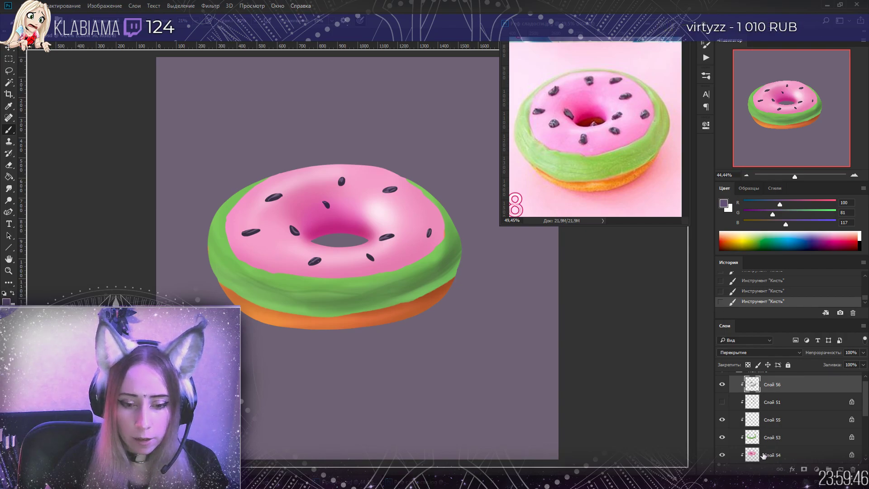
Add a new layer above the Overlay shading layer and clip it to the donut
{"action": "scroll", "coordinate": [766, 453], "scroll_direction": "down", "scroll_amount": 2}
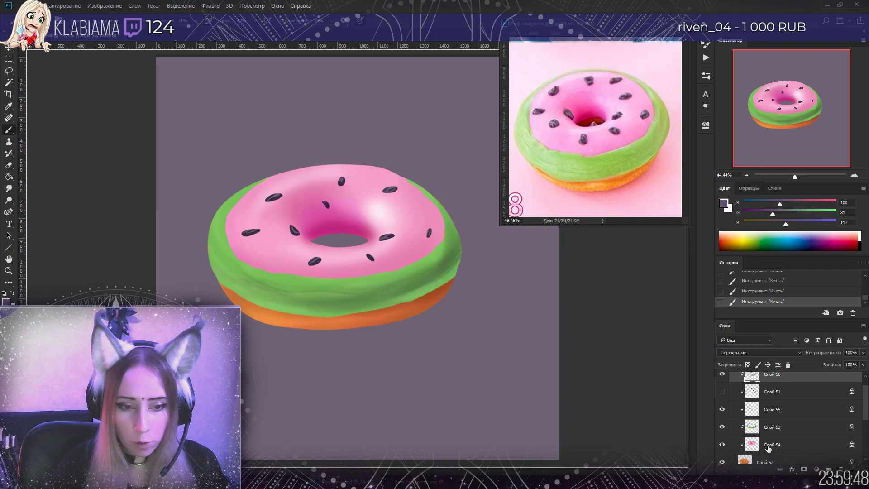
{"action": "scroll", "coordinate": [766, 448], "scroll_direction": "up", "scroll_amount": 2}
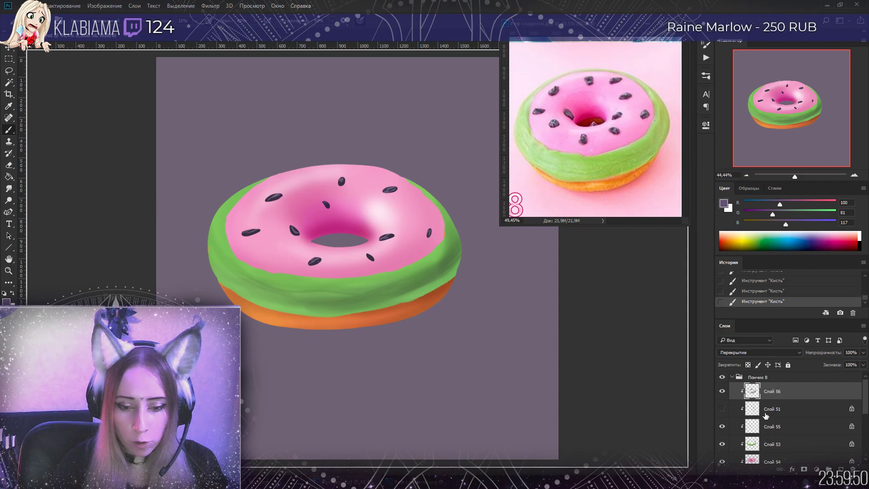
{"action": "left_click", "coordinate": [842, 469]}
{"action": "left_click", "coordinate": [767, 402], "text": "alt"}
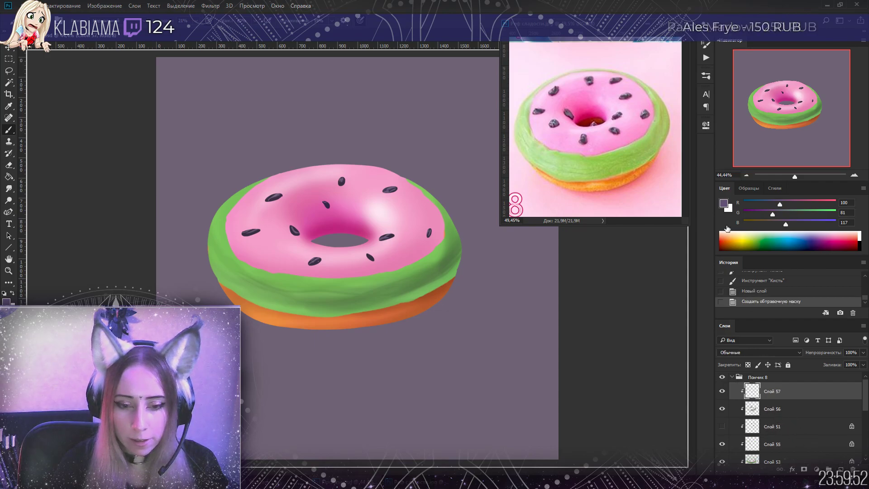
Paint thin pale lilac highlights (RGB 240, 231, 247) with a smaller brush along the pink icing's upper and left edges, and save the document
{"action": "left_click", "coordinate": [724, 203]}
{"action": "left_click_drag", "start_coordinate": [525, 279], "coordinate": [497, 220]}
{"action": "left_click", "coordinate": [696, 213]}
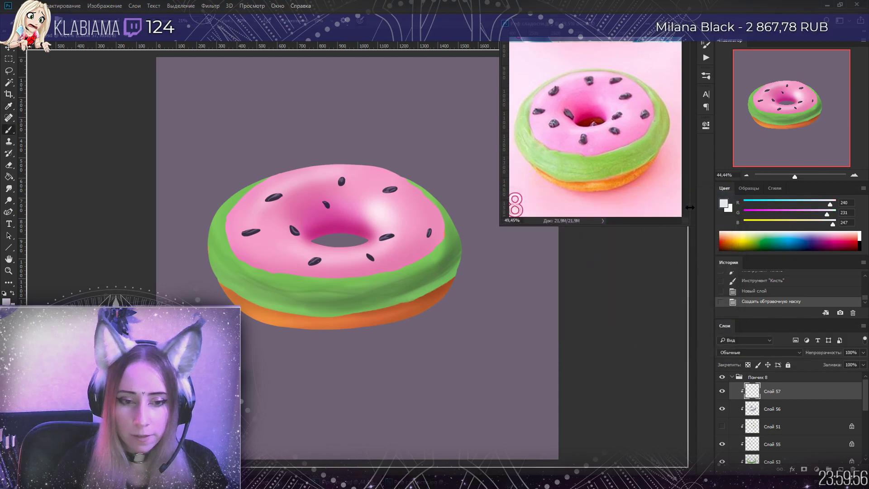
{"action": "left_click", "coordinate": [47, 21]}
{"action": "left_click_drag", "start_coordinate": [76, 49], "coordinate": [65, 49]}
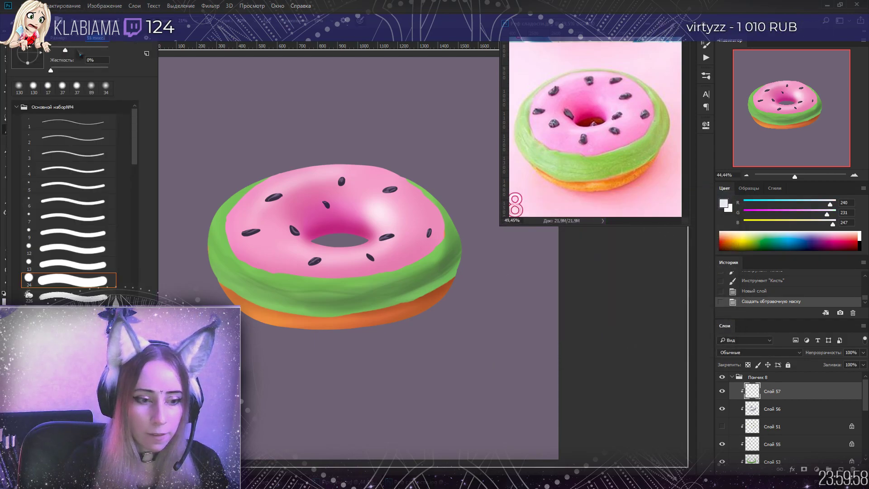
{"action": "mouse_move", "coordinate": [373, 170]}
{"action": "left_mouse_down"}
{"action": "mouse_move", "coordinate": [304, 171]}
{"action": "mouse_move", "coordinate": [251, 197]}
{"action": "left_mouse_up"}
{"action": "left_click_drag", "start_coordinate": [313, 173], "coordinate": [246, 207]}
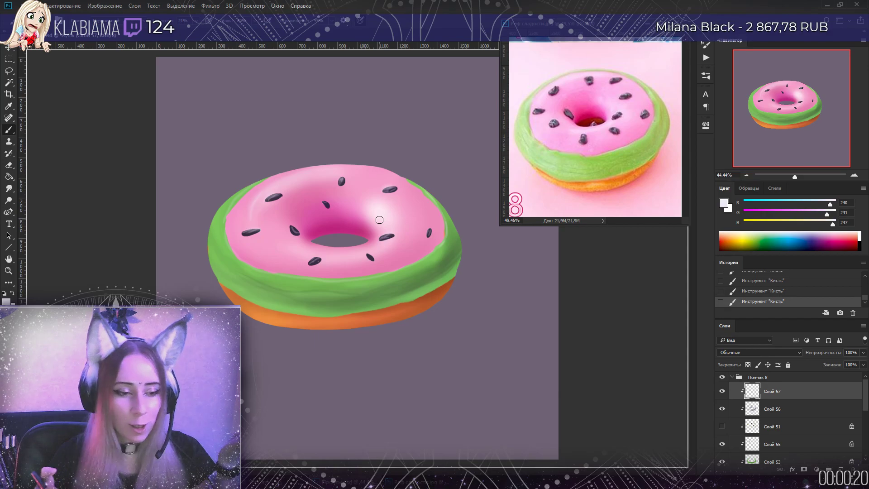
{"action": "key", "text": "ctrl+s"}
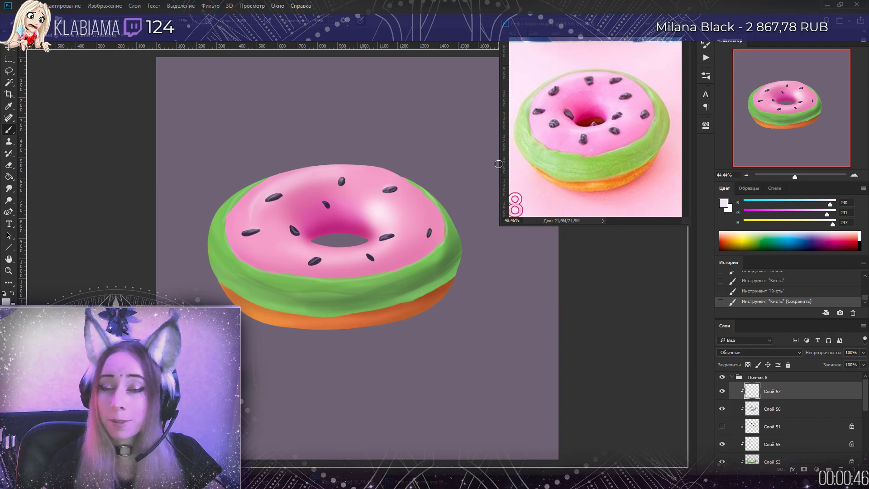
Dock the floating reference image window and fit the whole sheet of dessert photos in view
{"action": "left_click_drag", "start_coordinate": [582, 42], "coordinate": [461, 37]}
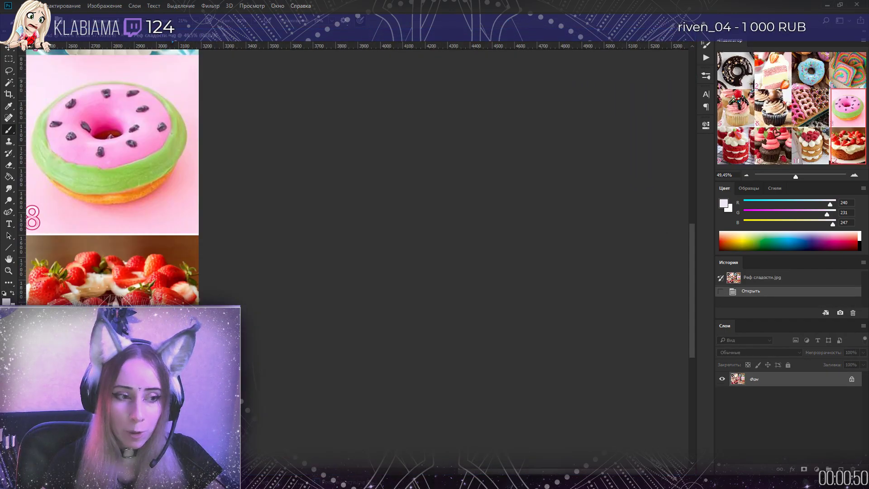
{"action": "key", "text": "ctrl+0"}
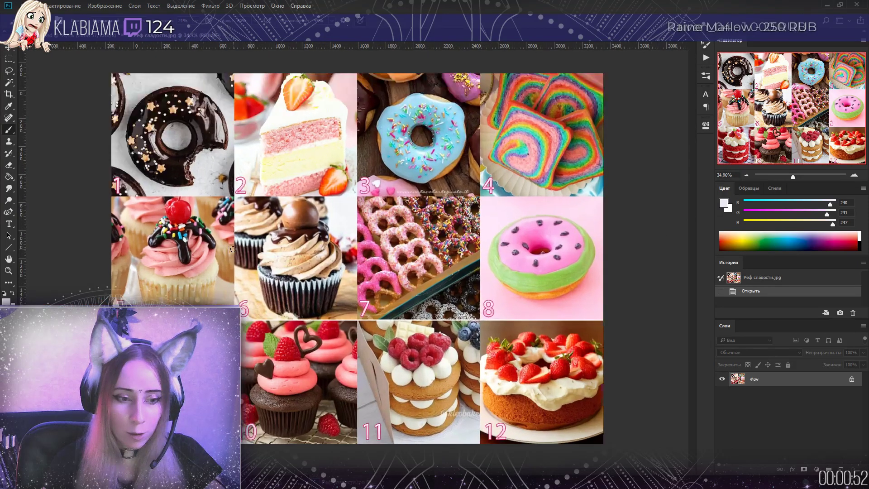